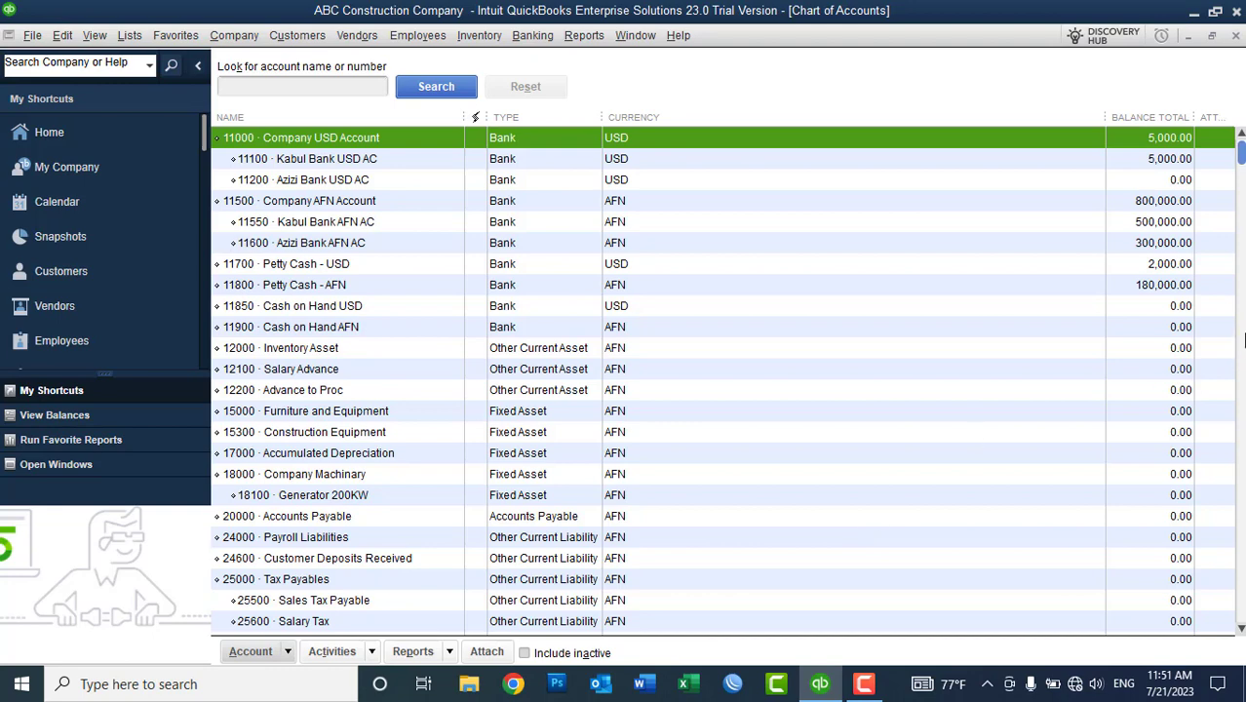
Step: Review the balances of the owner's Capital Account and the Kabul and Azizi AFN bank accounts in the chart of accounts
click(1240, 338)
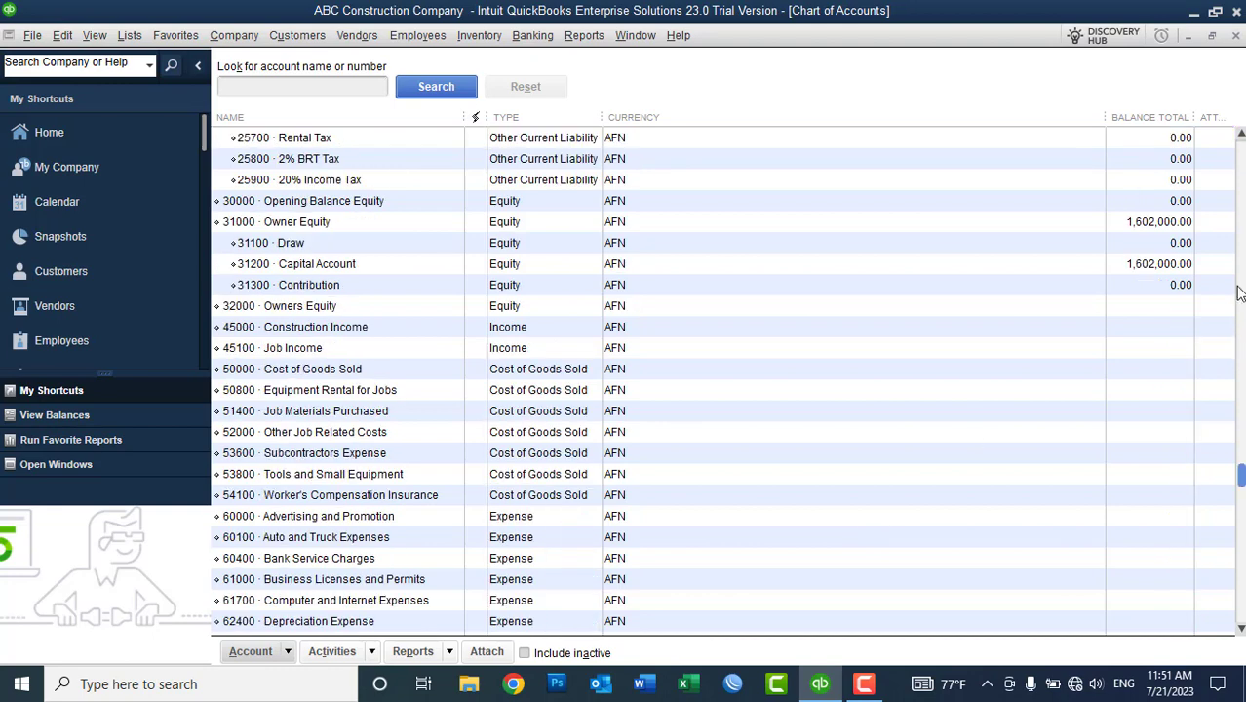
click(317, 266)
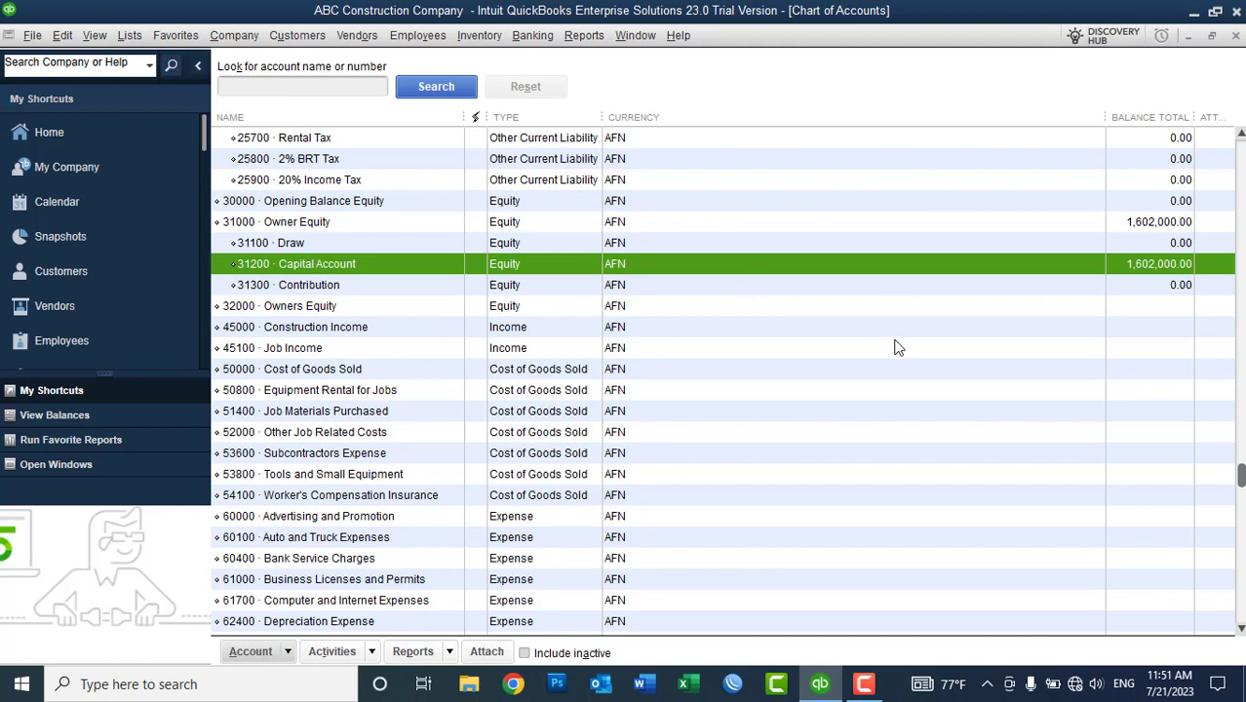
click(1240, 148)
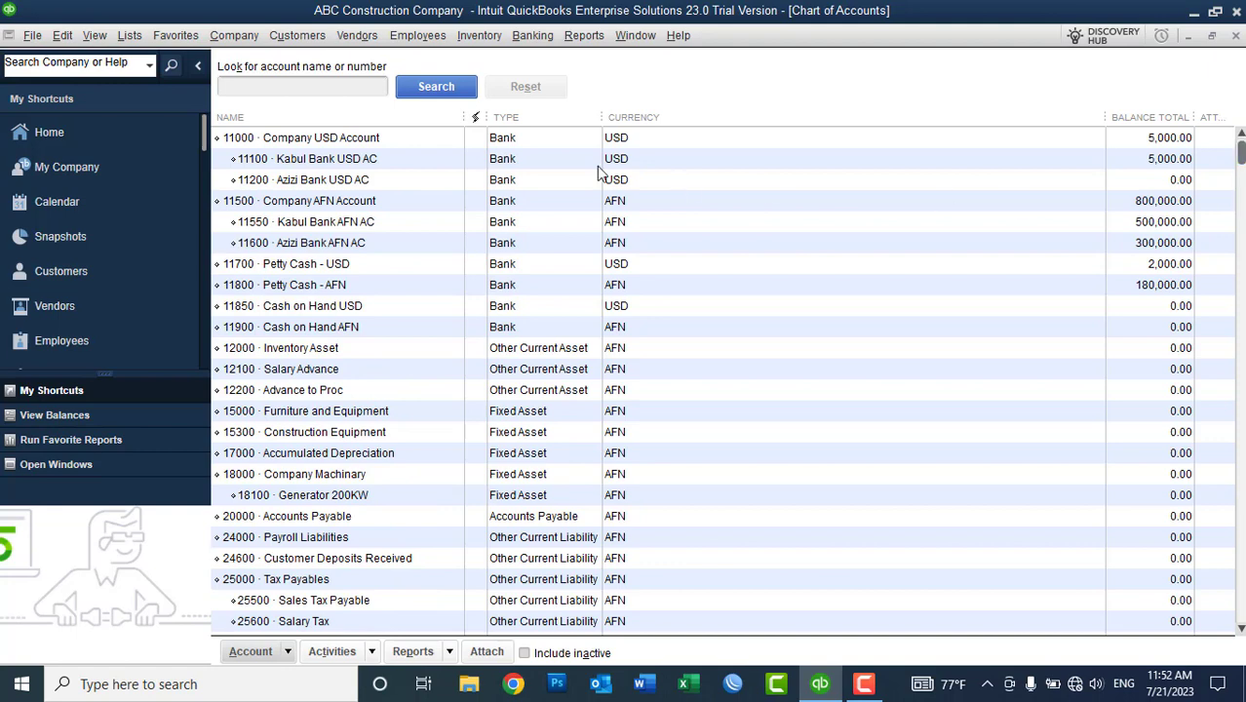
click(331, 203)
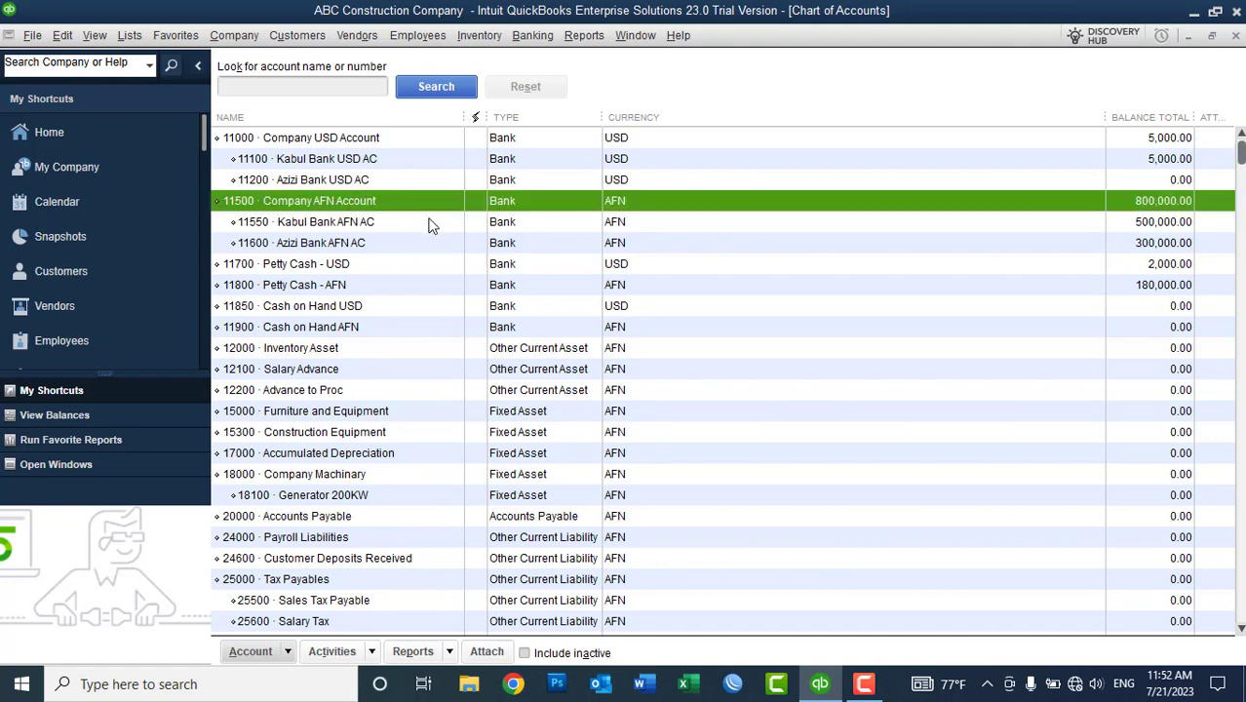
click(355, 251)
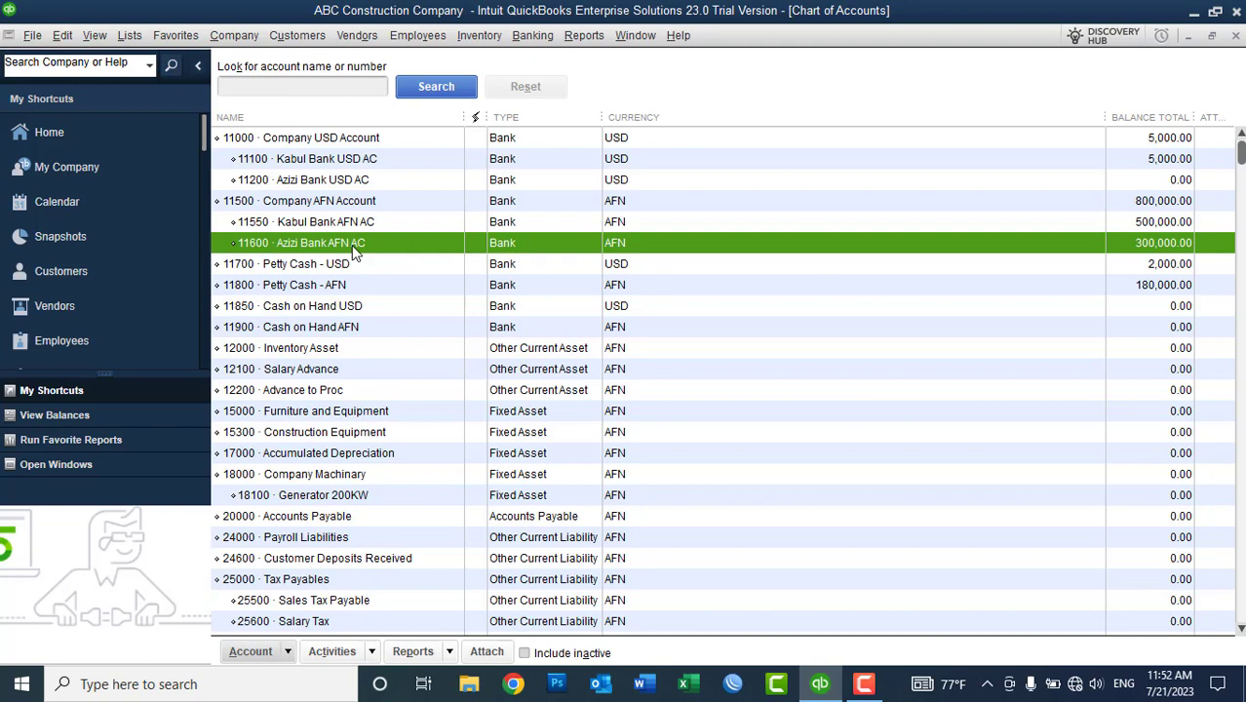
key(Up)
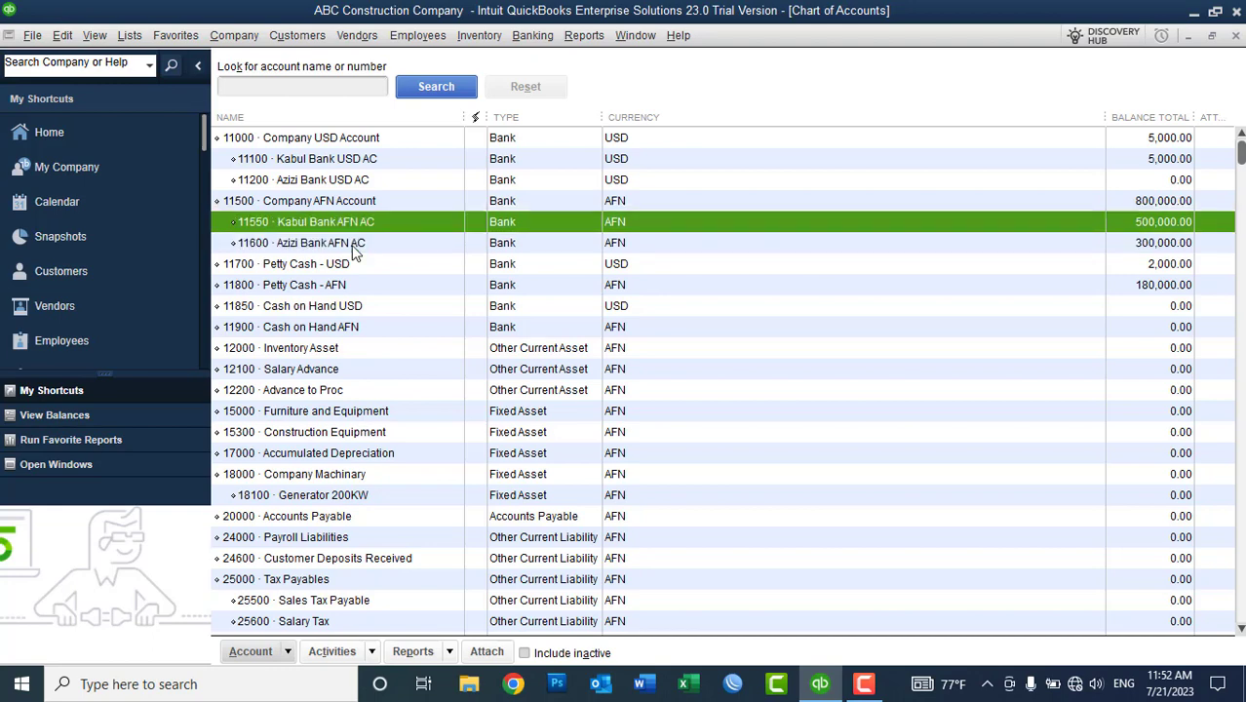
click(355, 252)
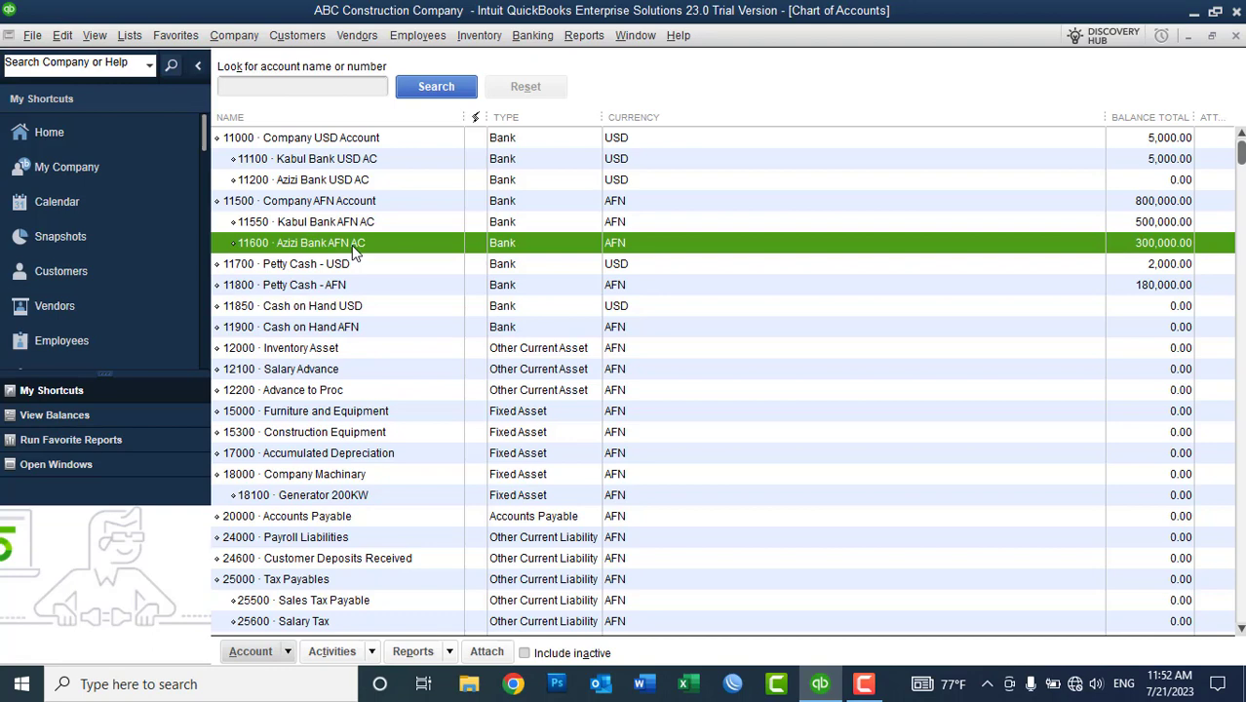
key(Up)
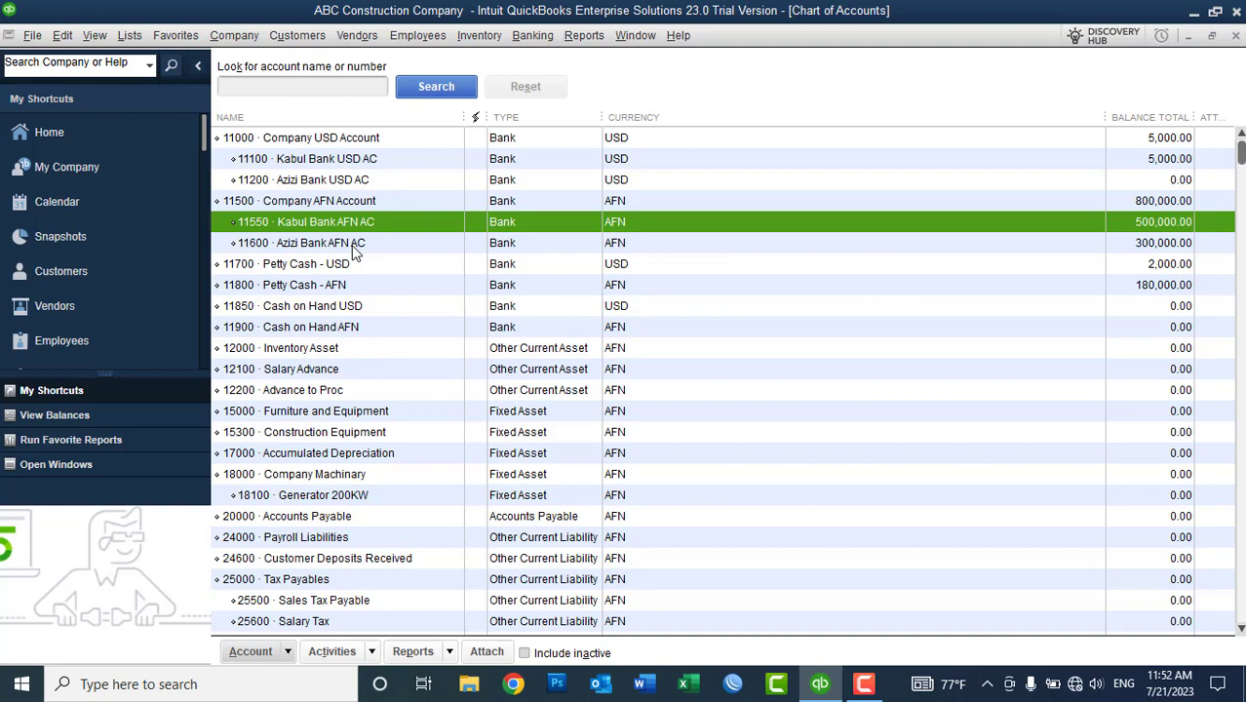
click(356, 246)
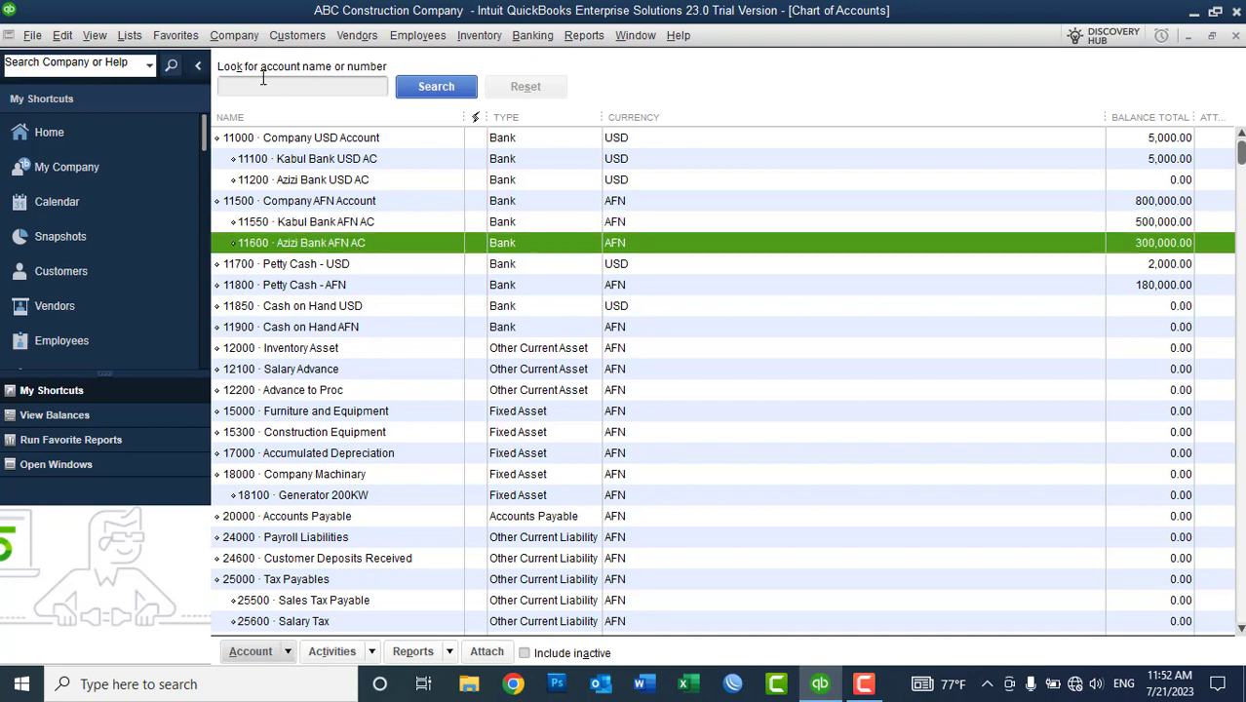
Step: Open a blank general journal entry for the company
click(245, 42)
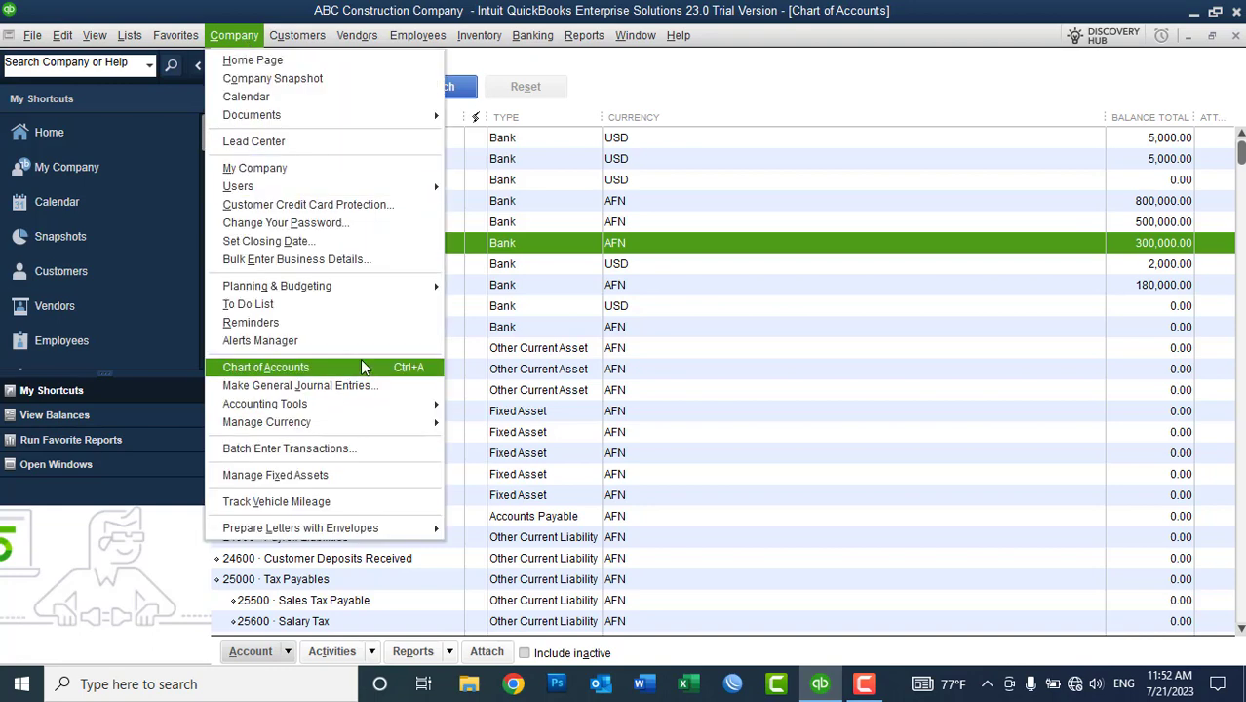
click(359, 386)
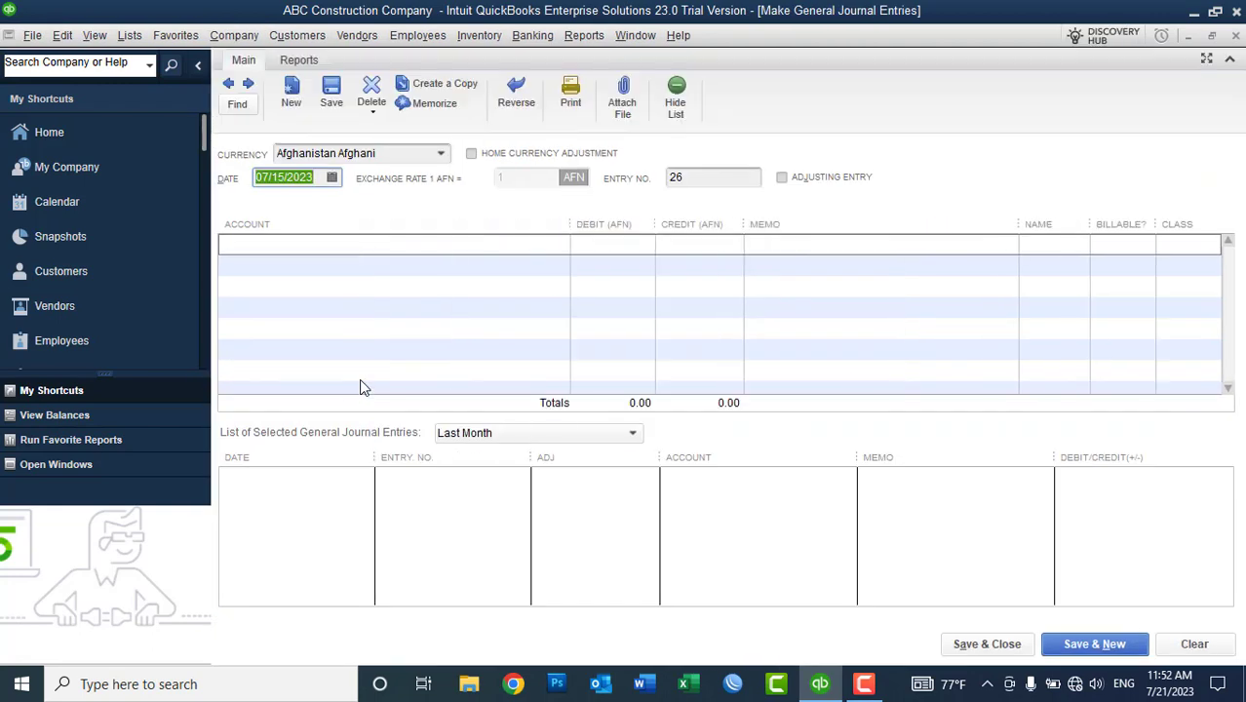
click(331, 178)
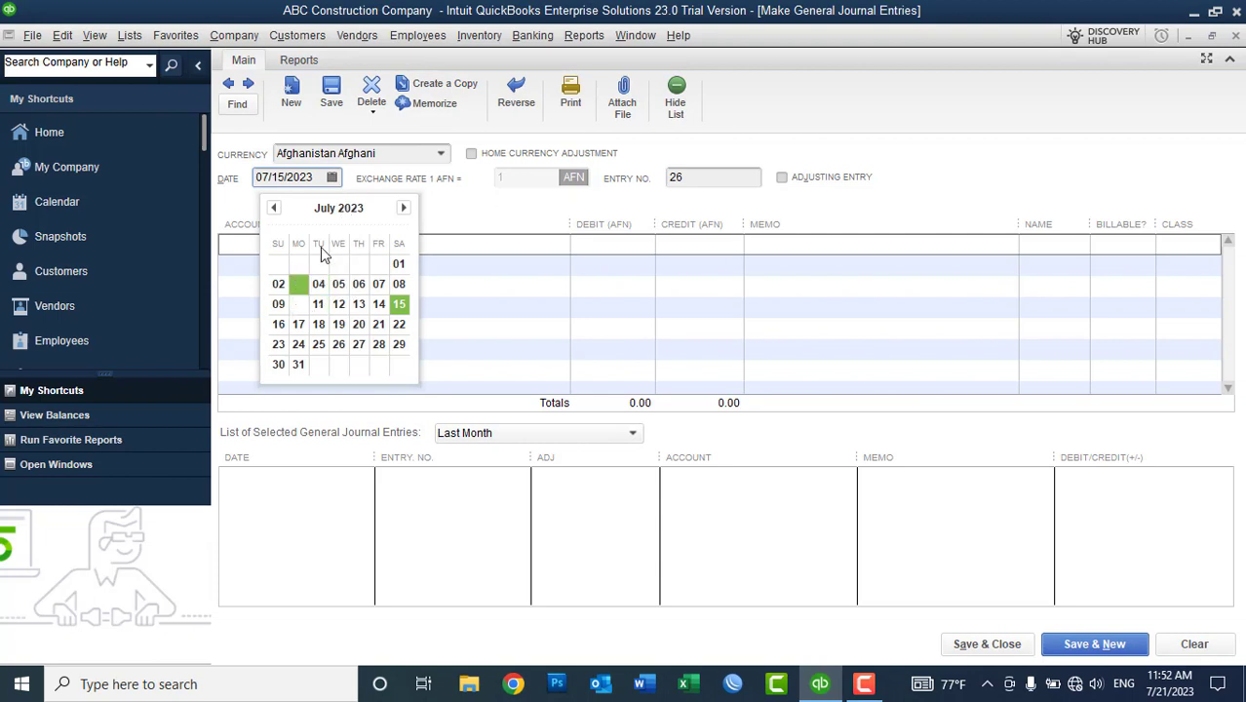
click(297, 129)
Step: Browse back through the earlier general journal entries, and return to the blank entry
click(227, 85)
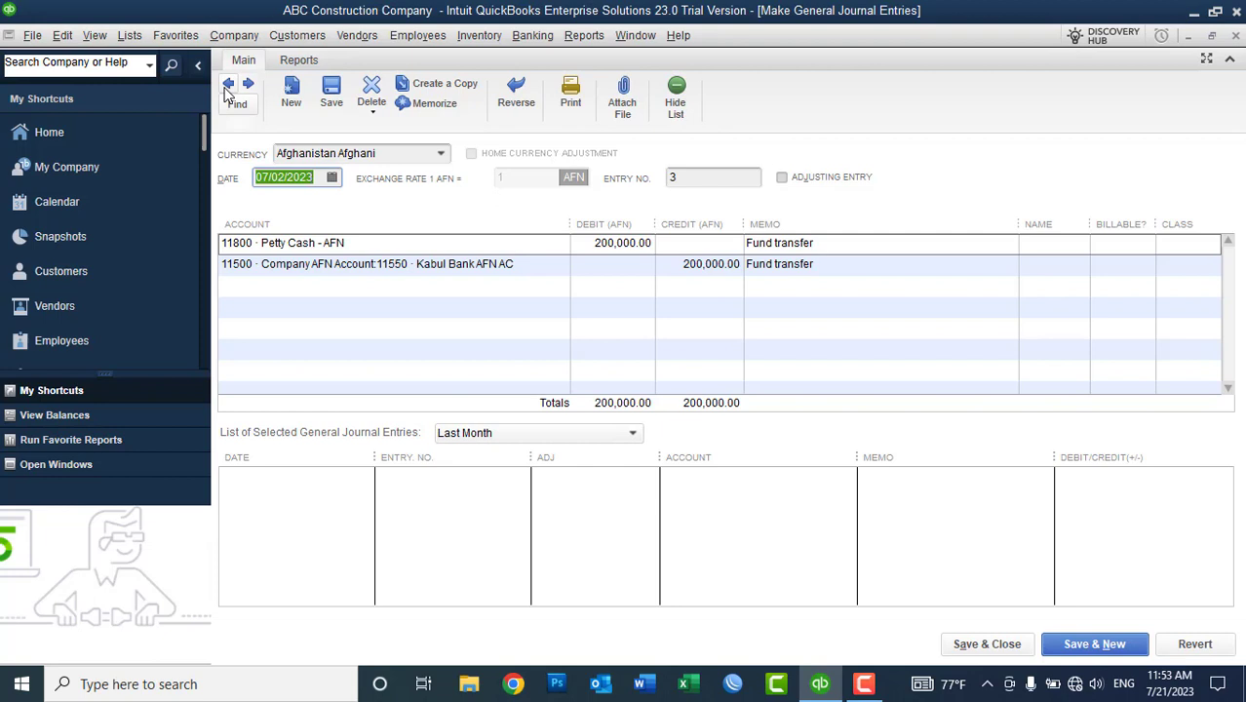
click(227, 86)
click(227, 86)
click(227, 85)
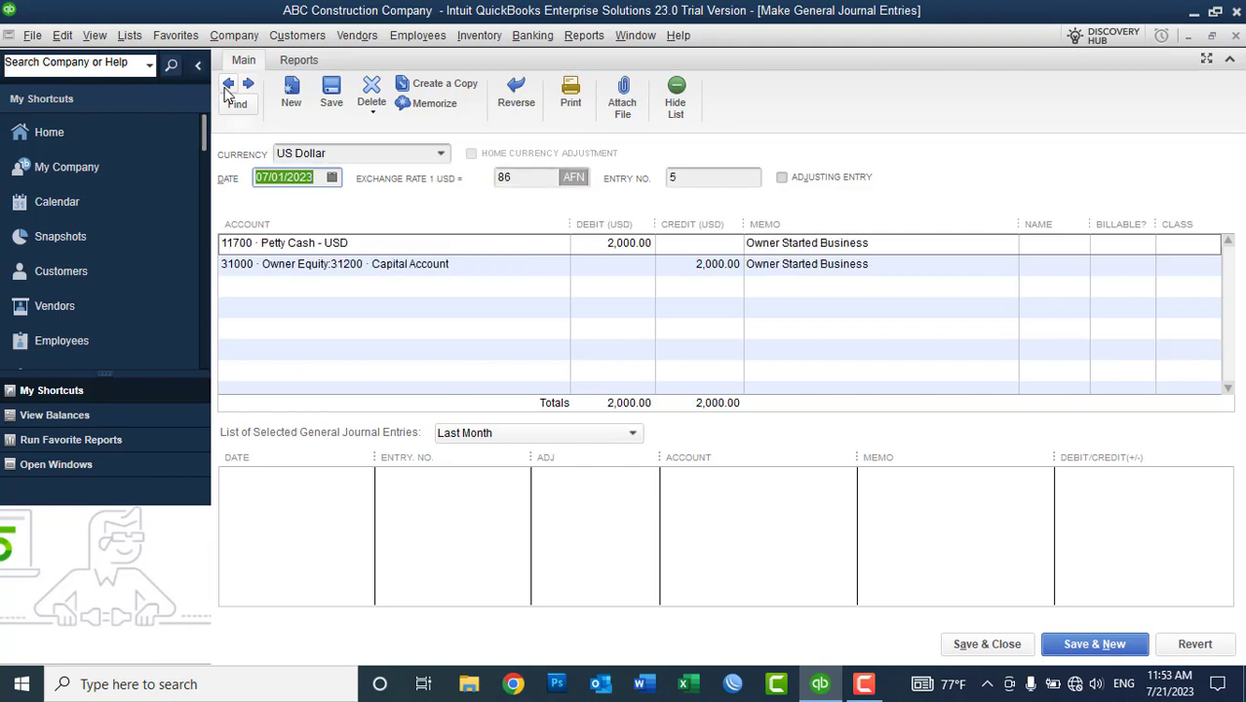
click(227, 86)
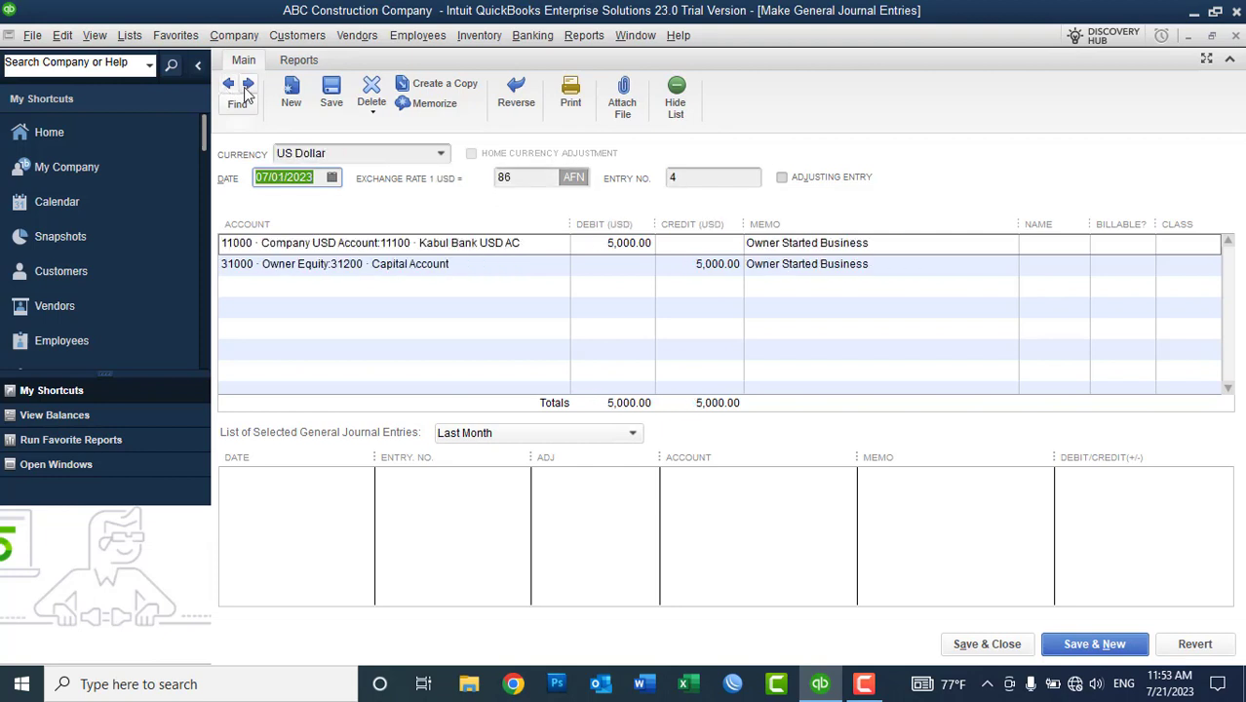
click(248, 86)
click(248, 86)
click(249, 86)
click(249, 86)
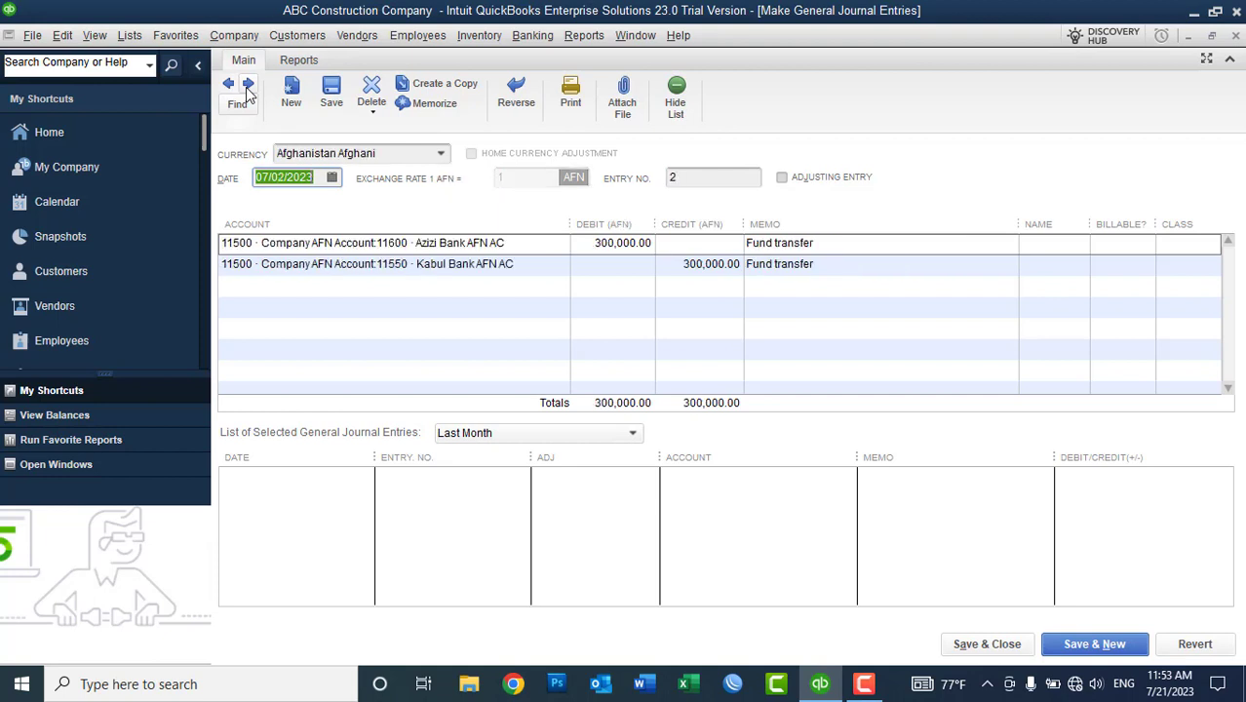
click(249, 85)
click(249, 86)
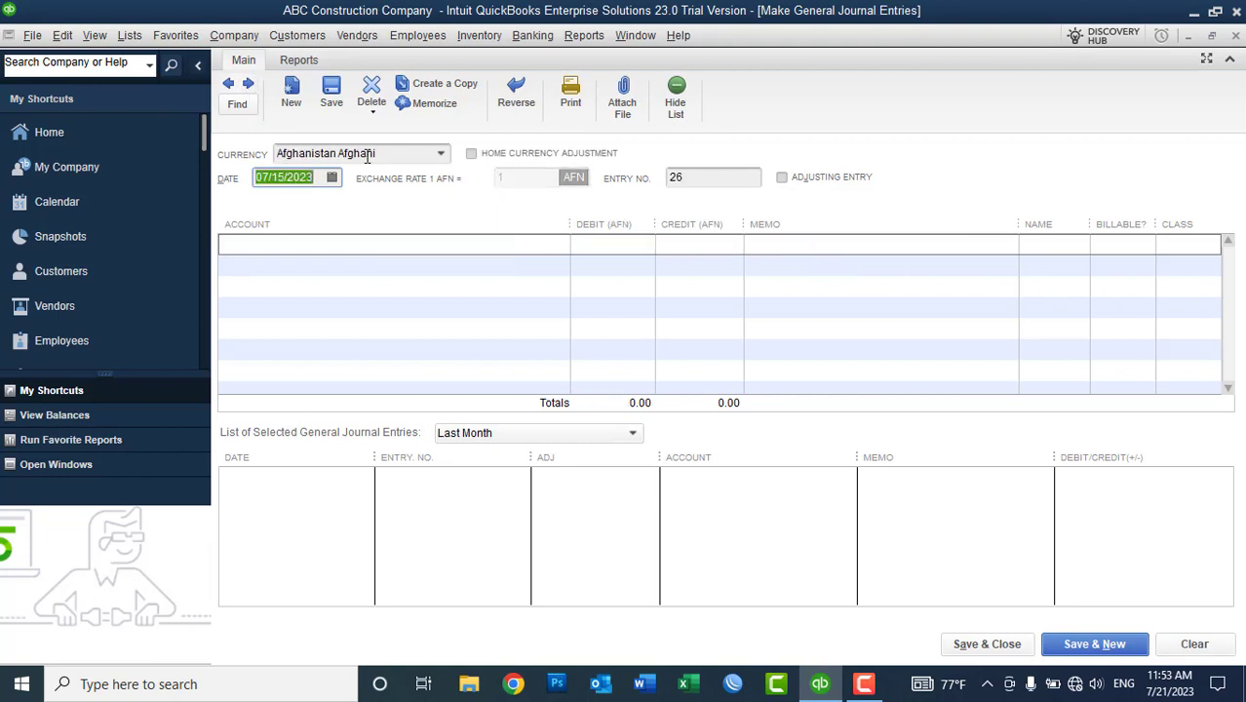
Step: Keep Afghanistan Afghani as the journal entry's currency and set its date to 07/05/2023
click(441, 154)
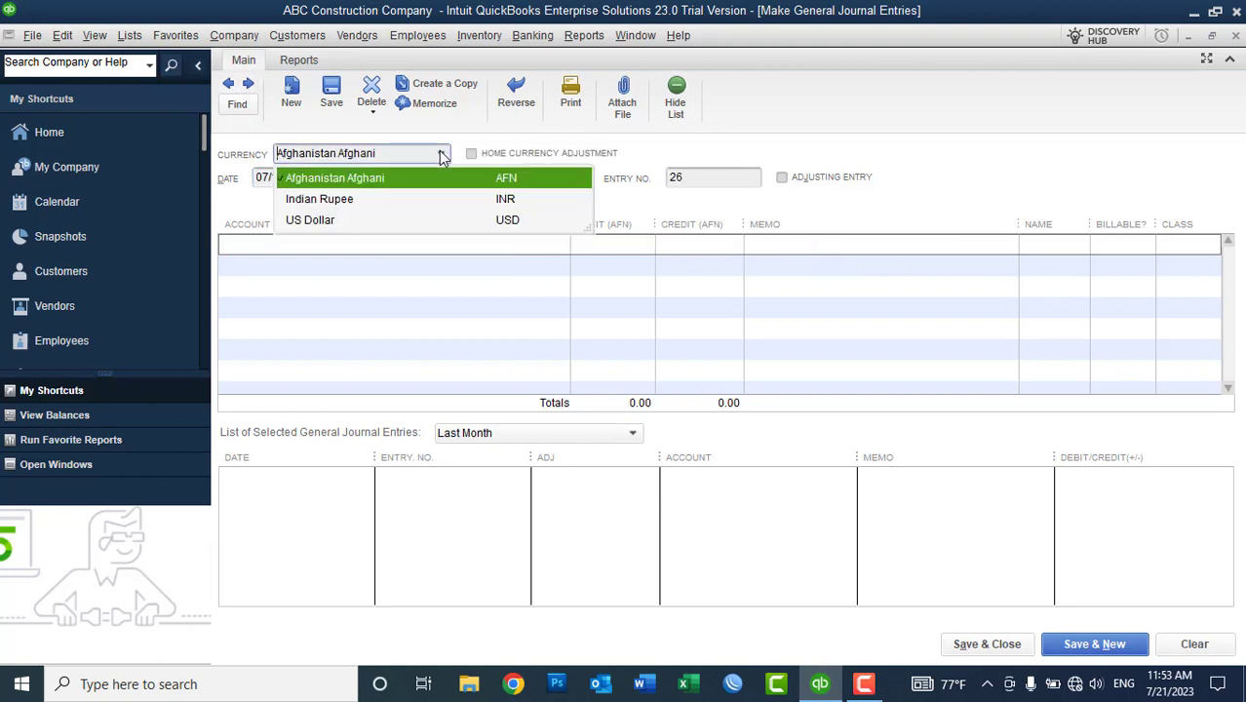
click(378, 271)
click(331, 178)
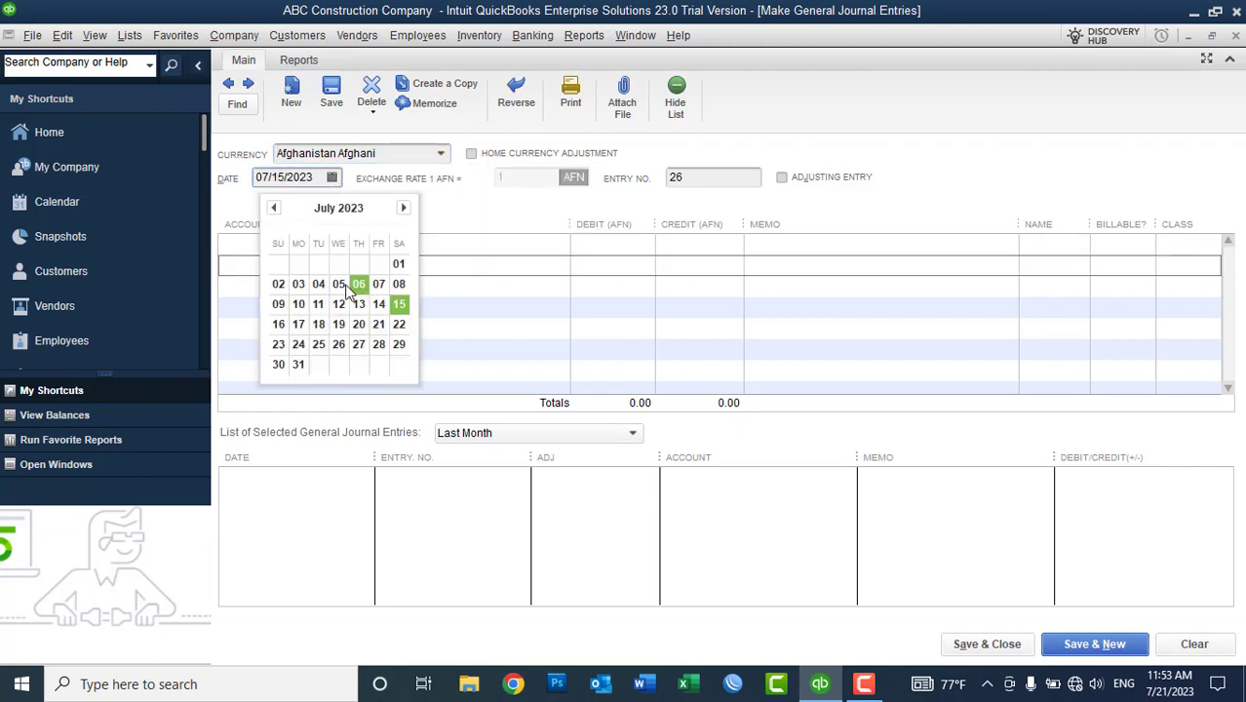
click(346, 282)
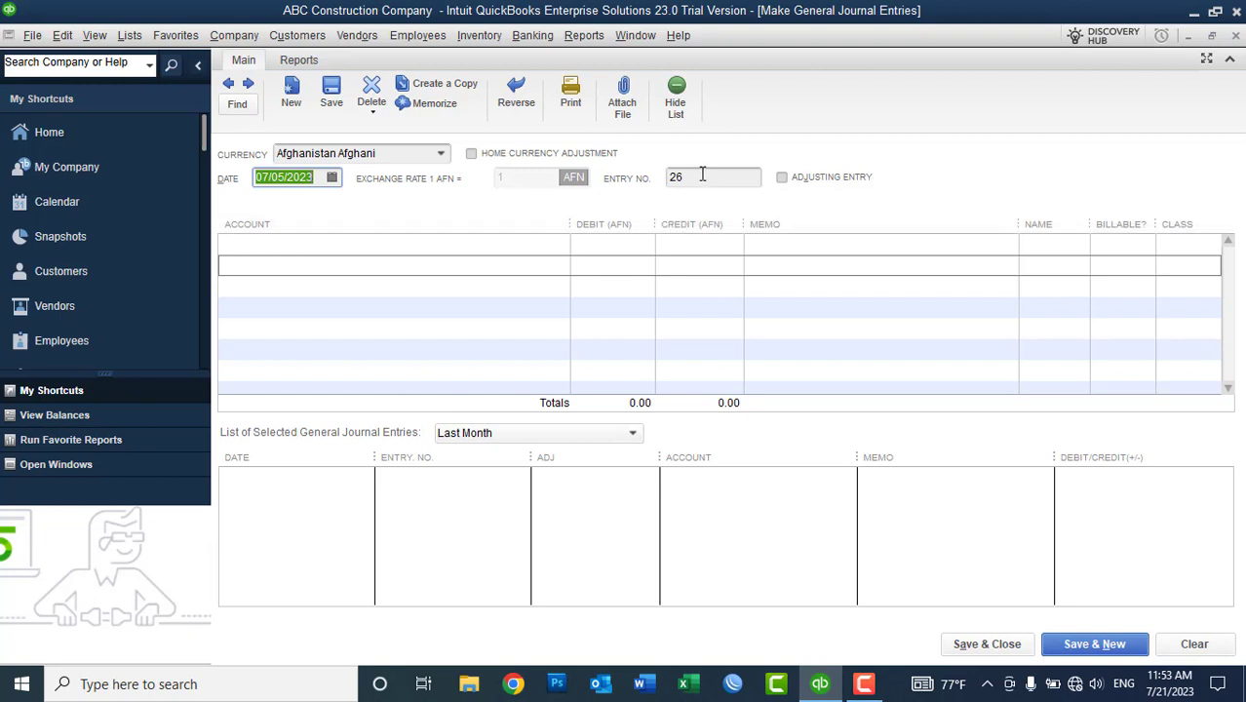
Step: Look up the last used entry number in the Journal report for all dates, and number the new journal entry 11
click(666, 176)
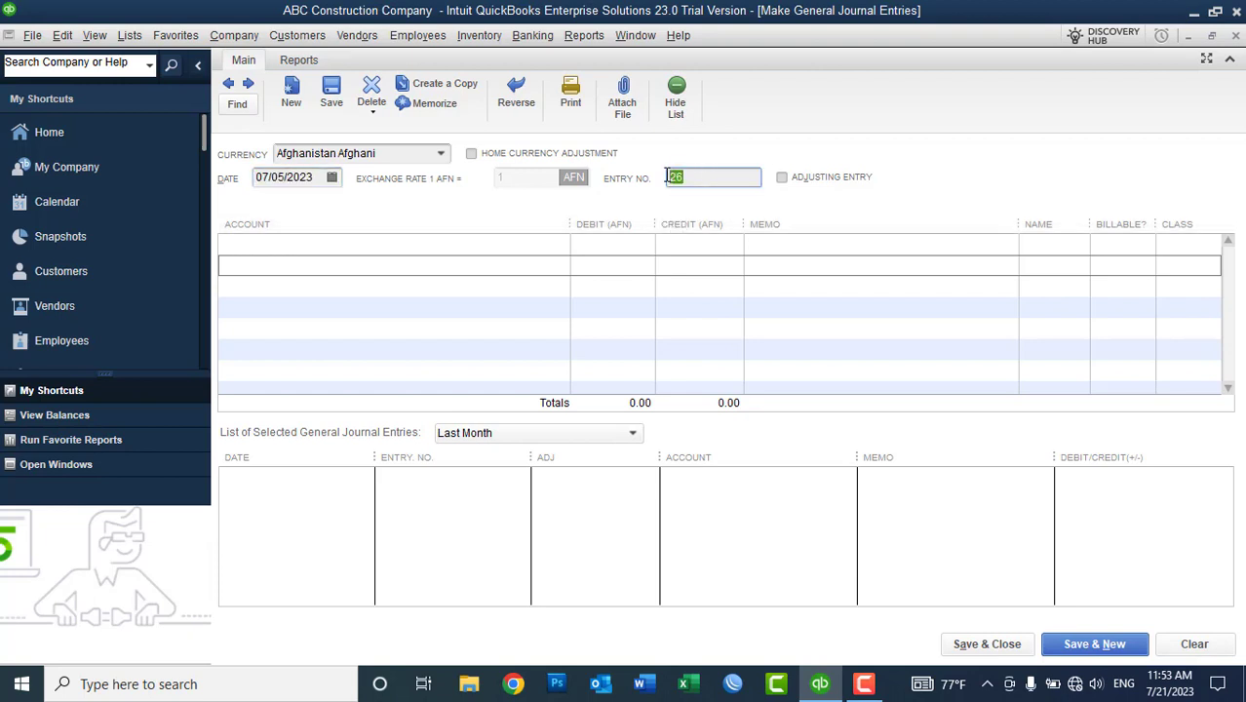
click(597, 37)
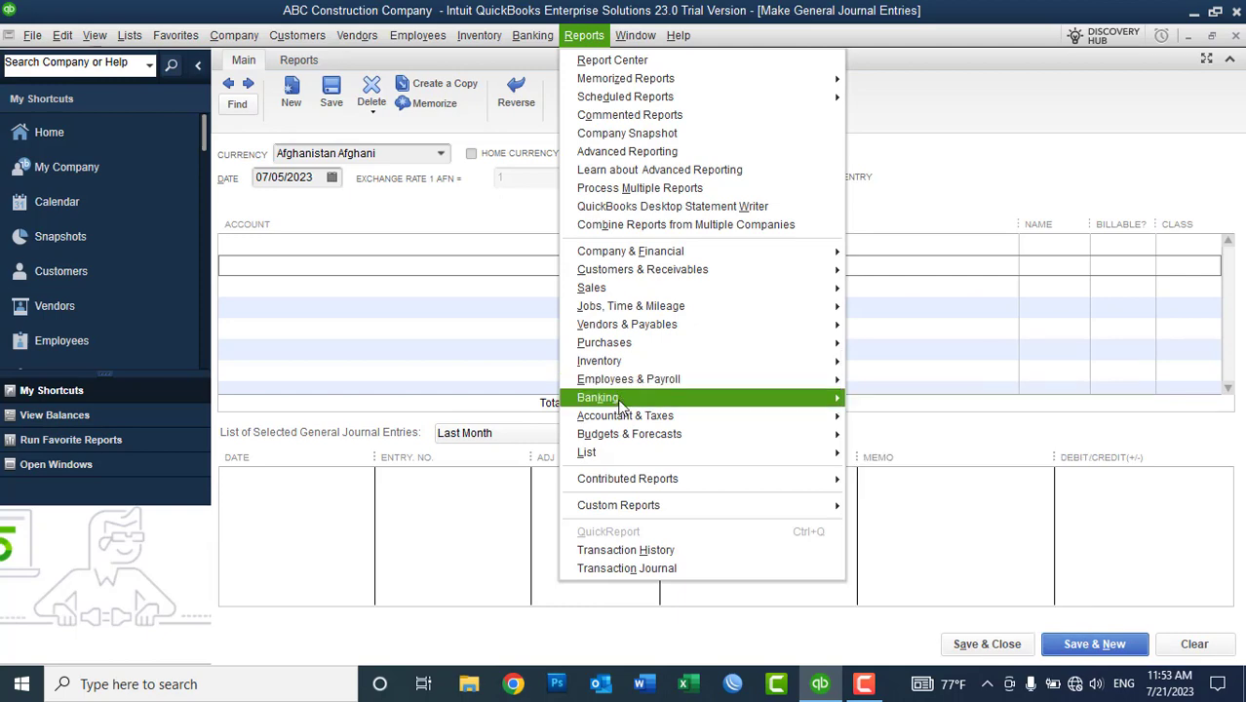
mouse_move(622, 416)
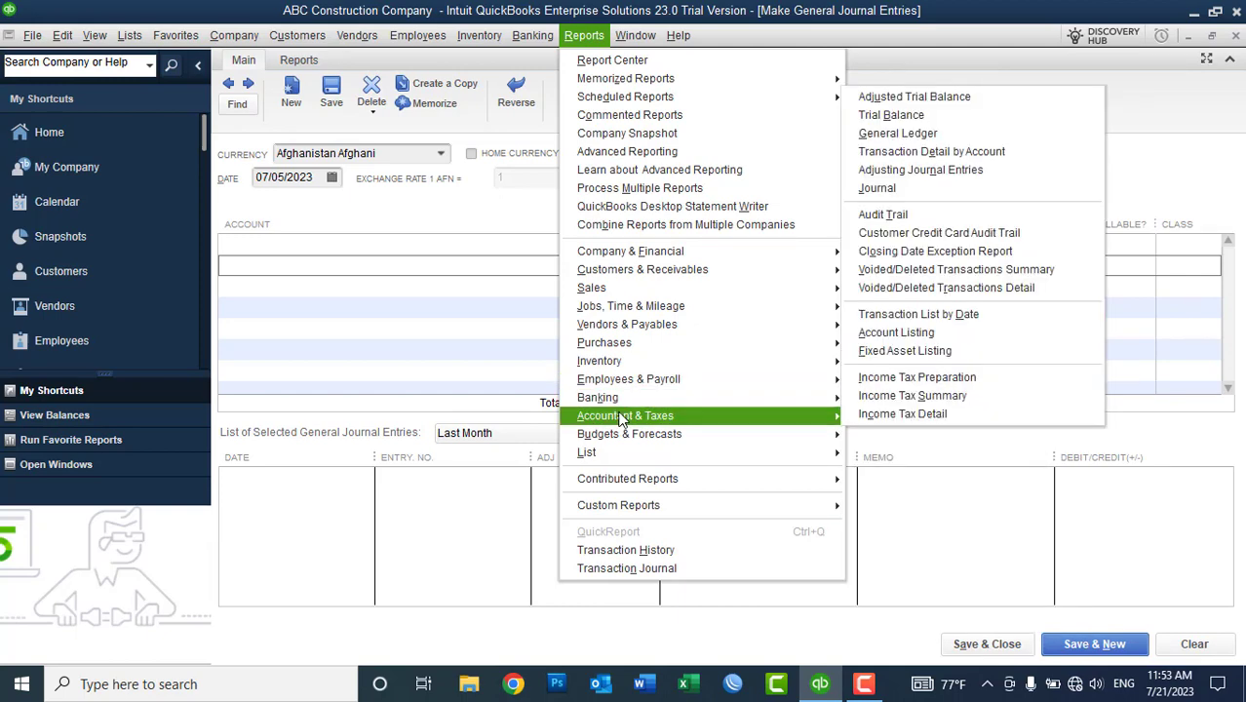
click(887, 188)
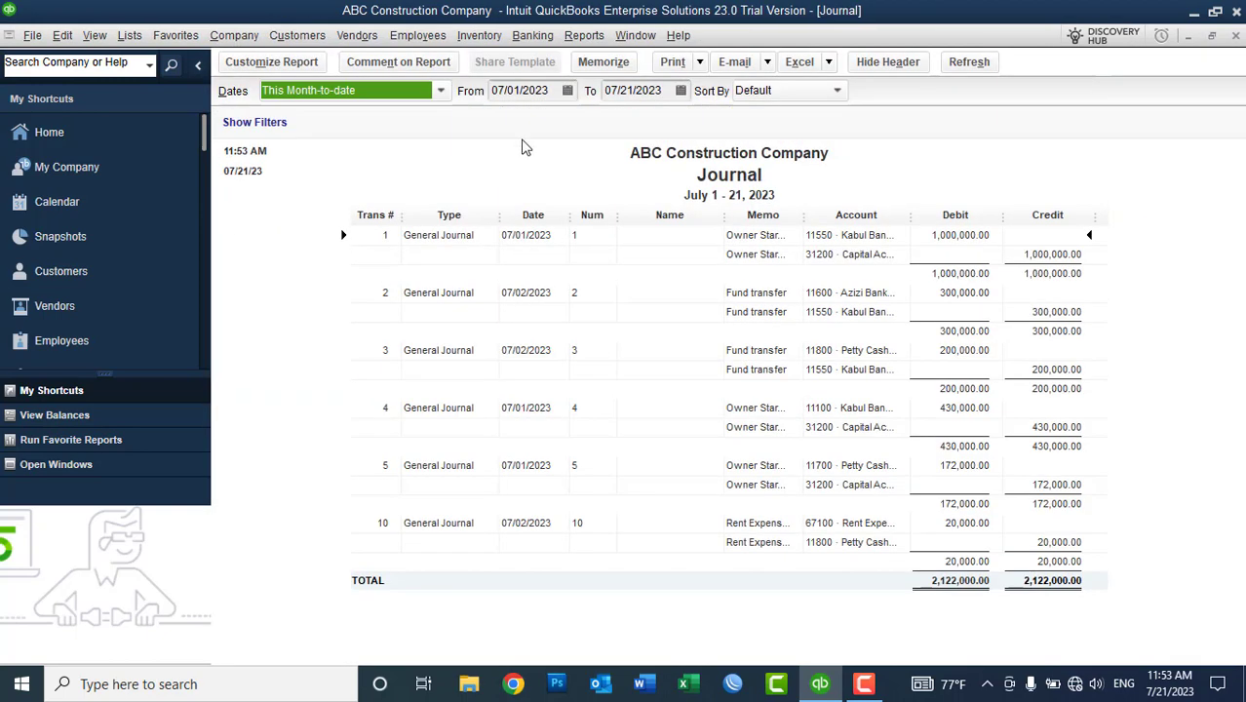
click(364, 92)
click(280, 117)
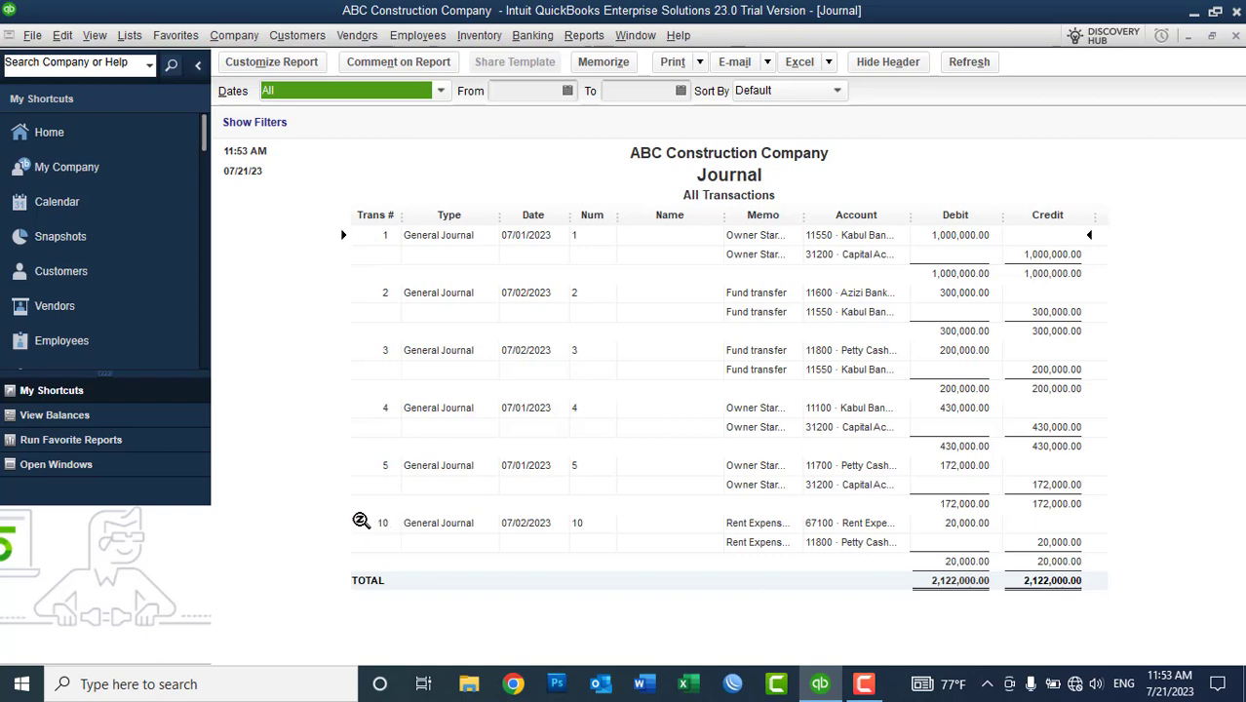
click(1236, 36)
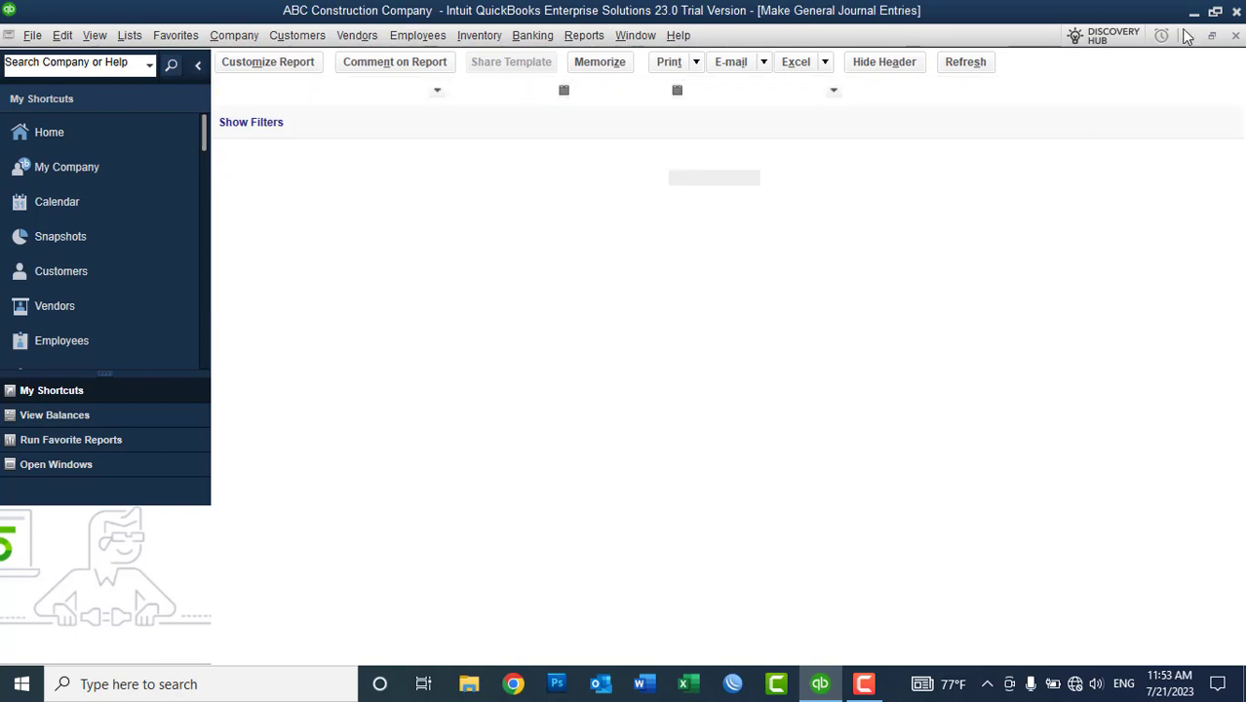
text(11)
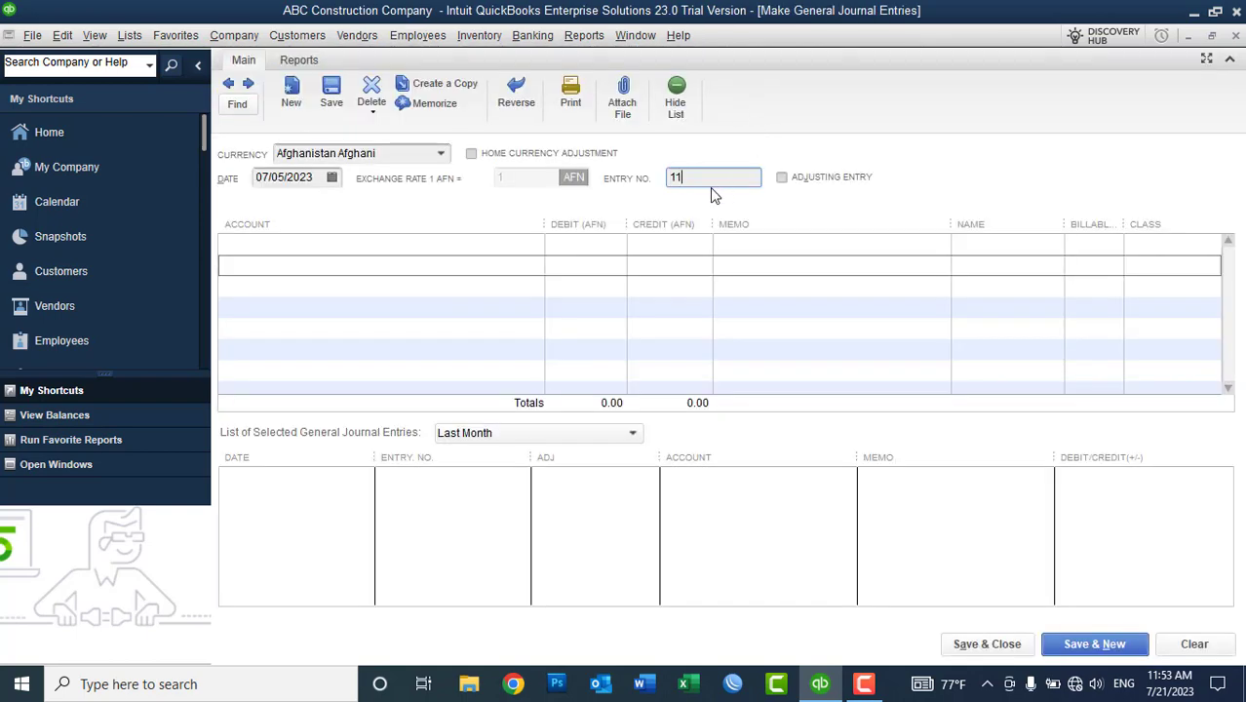
key(Tab)
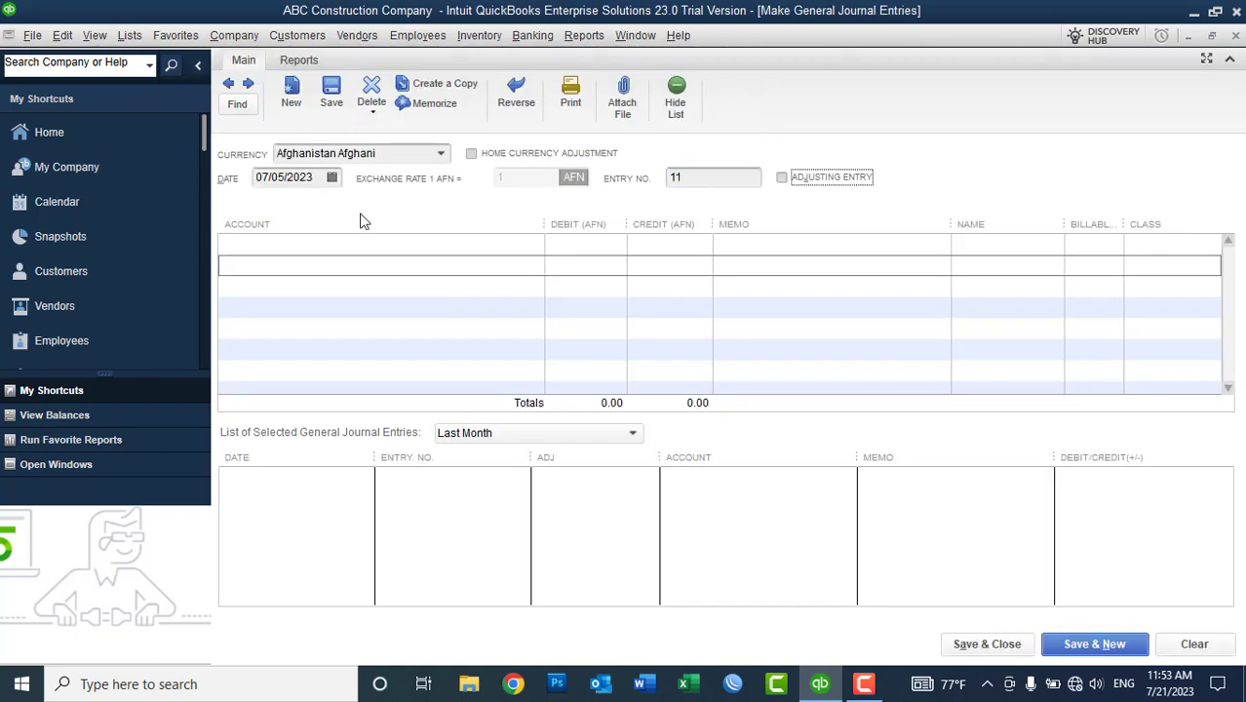
Step: Fill the first journal line with account 31100 Draw under Owner Equity and a debit of 500,000 AFN
click(346, 244)
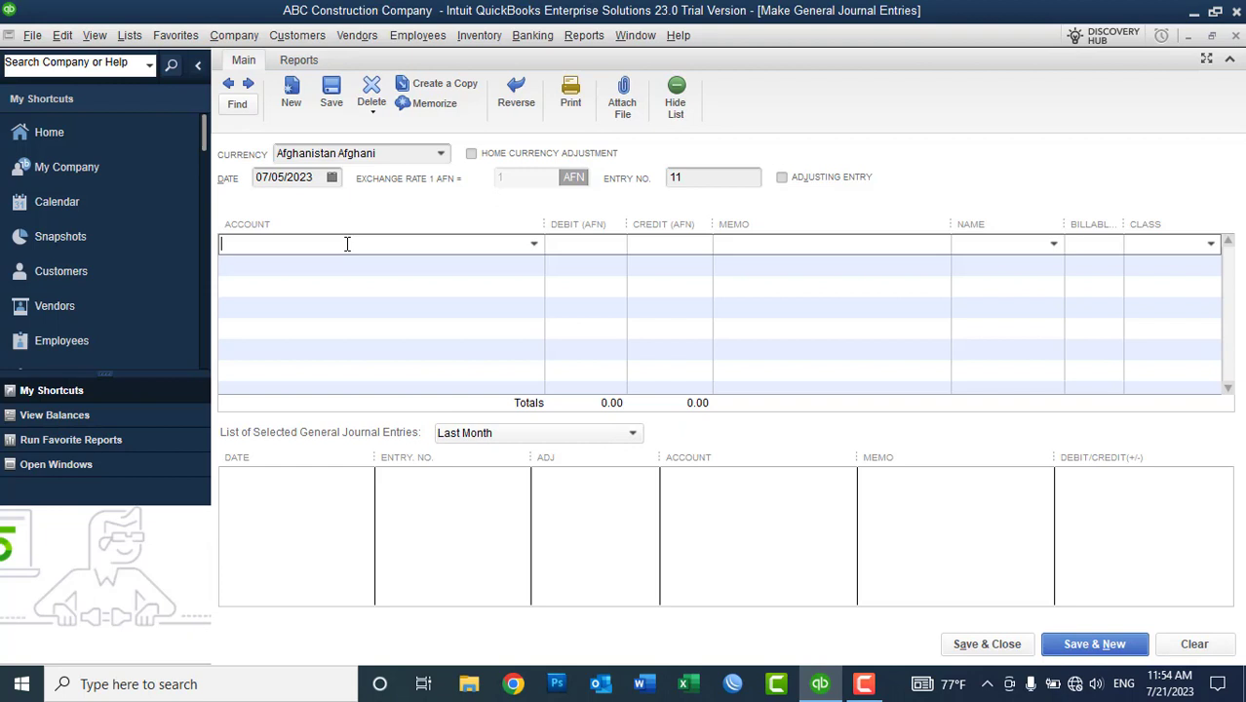
text(Owner Equity)
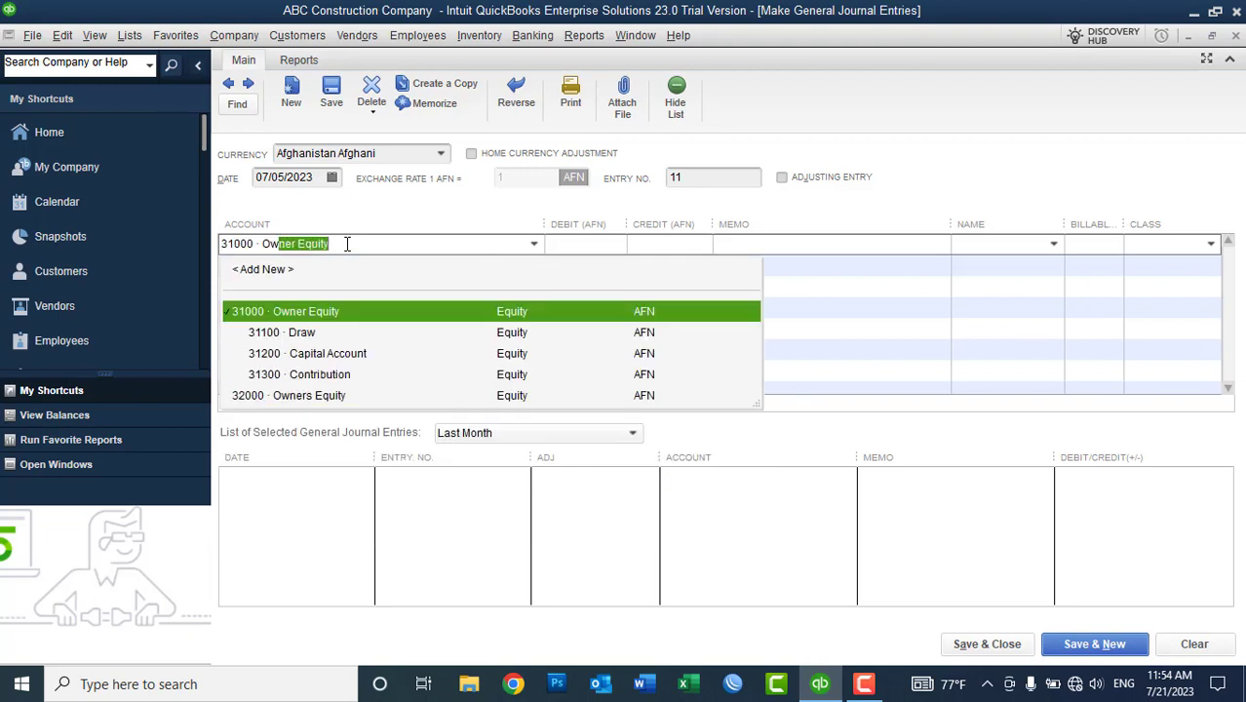
click(295, 333)
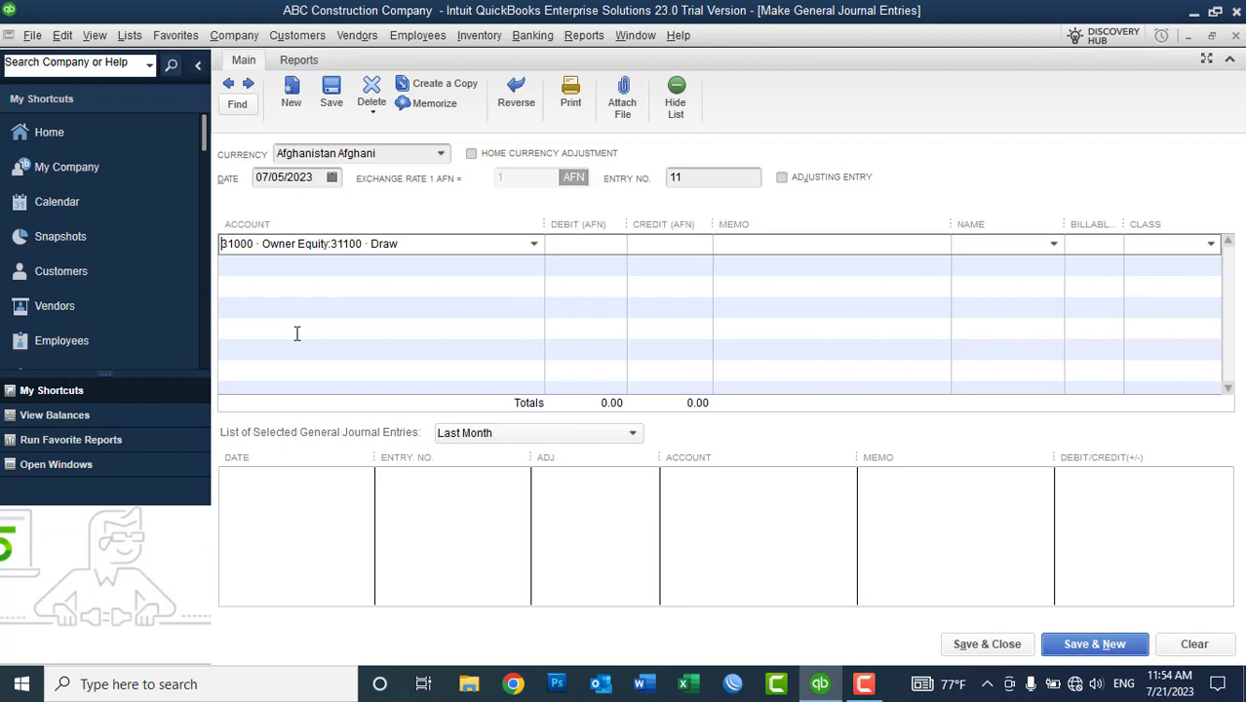
click(583, 247)
text(500000)
key(Tab)
key(Tab)
Step: Fill the second journal line with account 11550 Kabul Bank AFN AC and a credit of 500,000 AFN
click(494, 265)
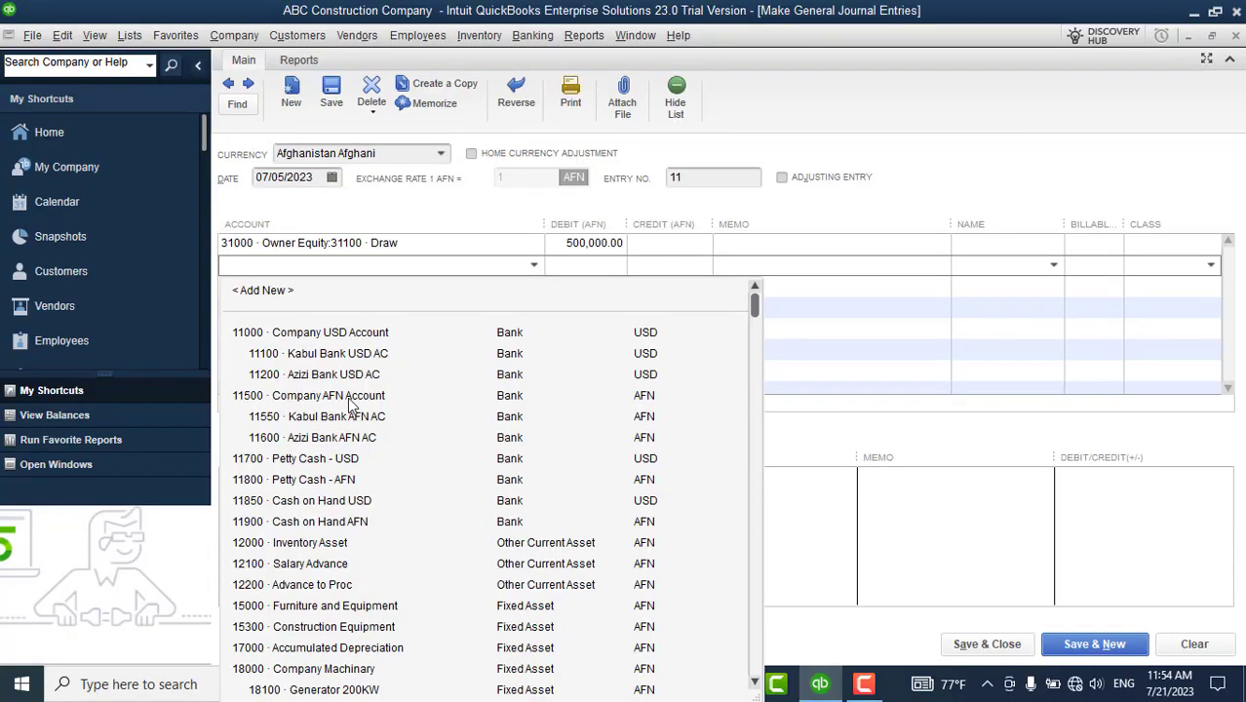
click(318, 419)
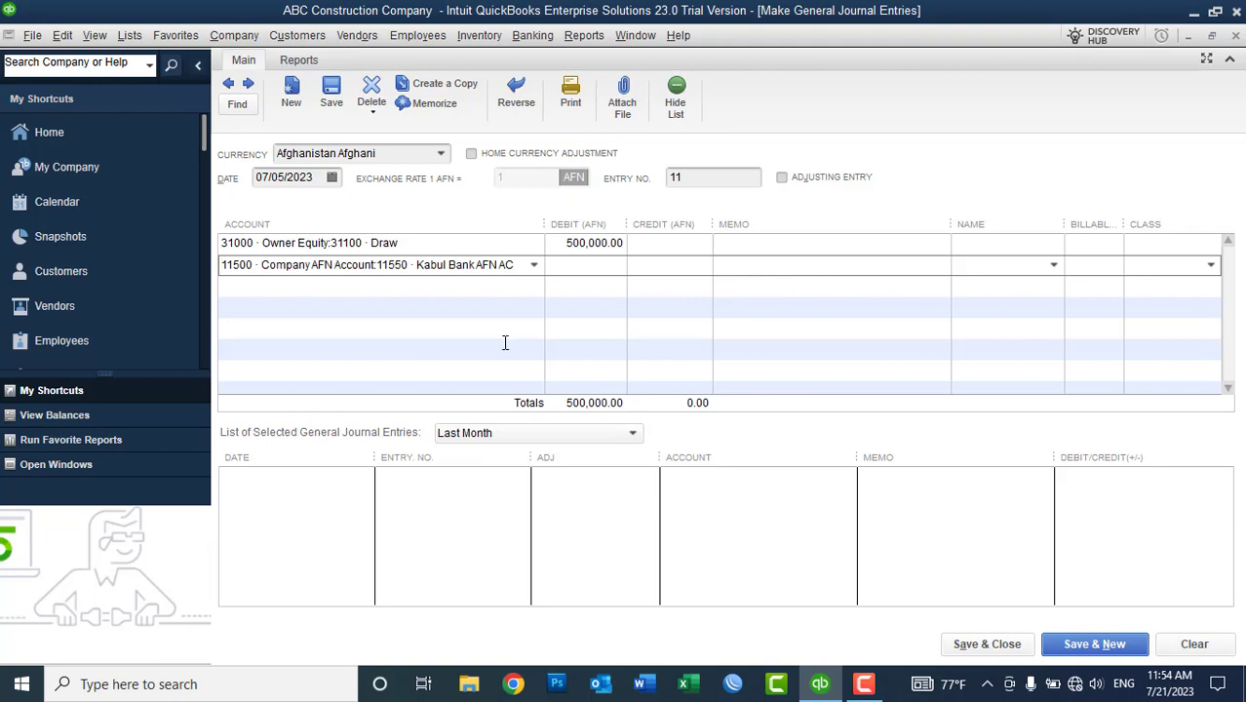
click(683, 267)
text(500000)
key(Tab)
Step: Enter the memo "Owner Draw money for personal use" on both lines of the journal entry
click(729, 251)
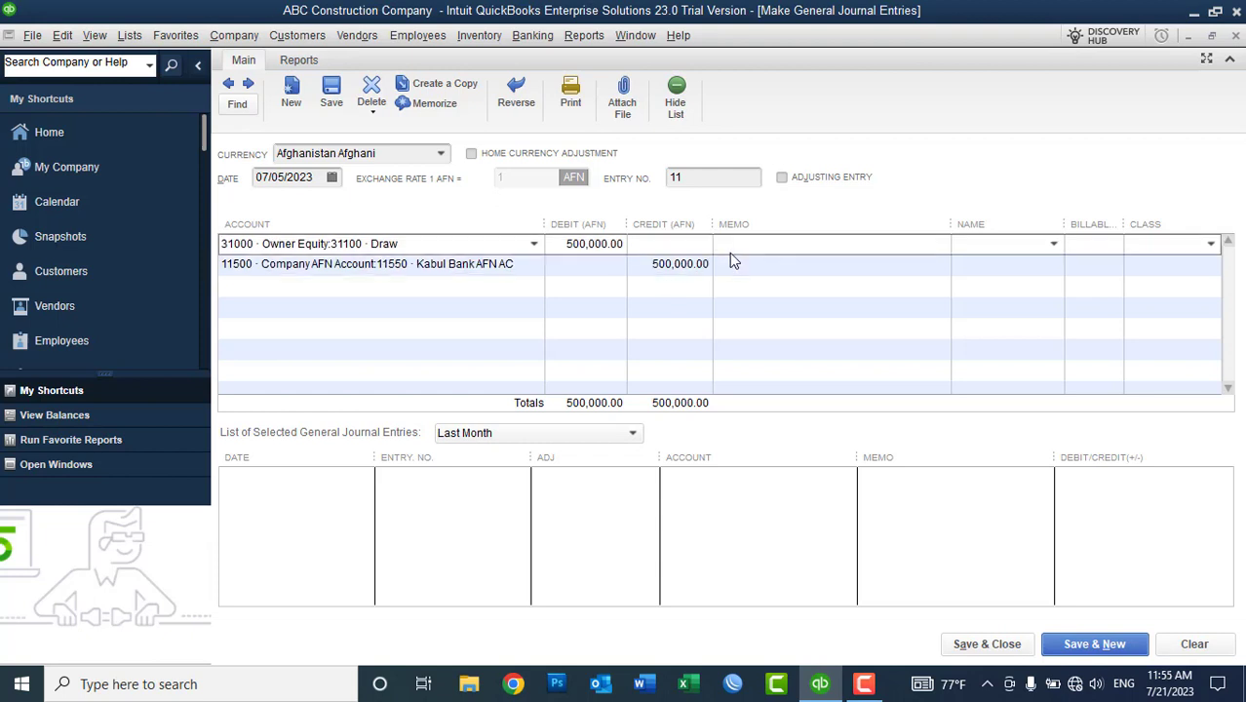
text(Owner Draw money for personal user)
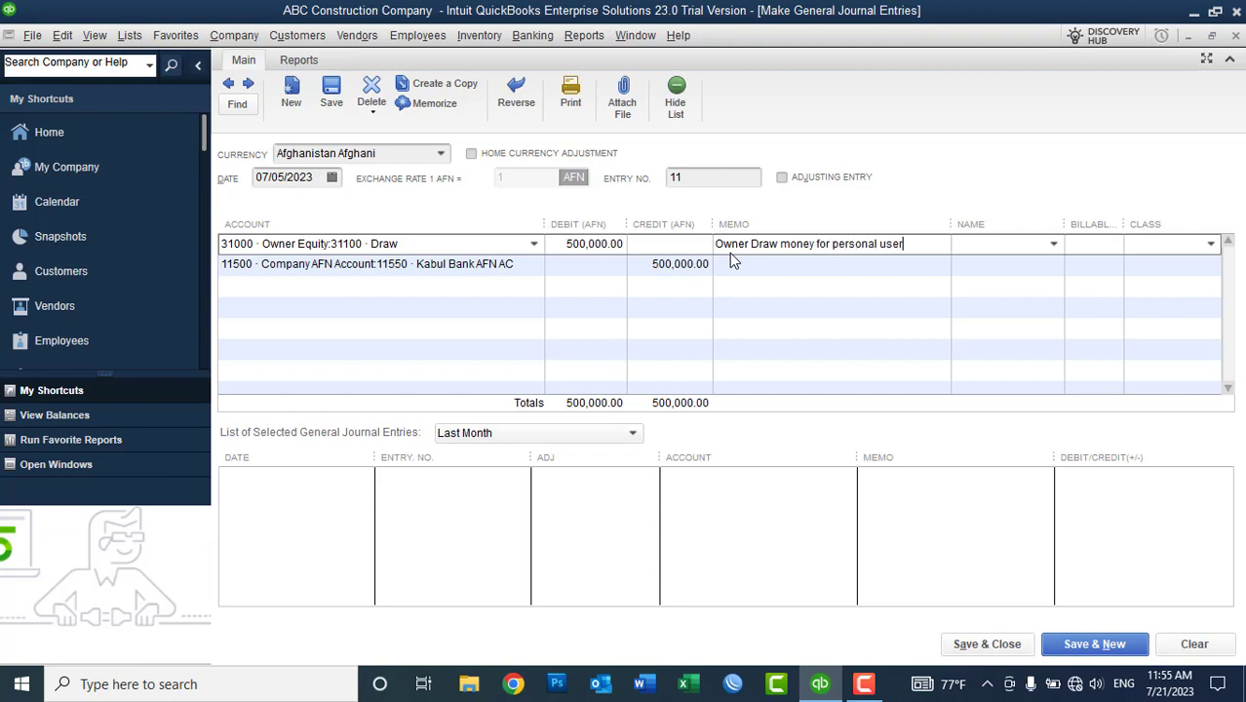
key(BackSpace)
text(e)
key(ctrl+shift+Left)
key(ctrl+shift+Left)
key(ctrl+shift+Left)
key(ctrl+shift+Left)
key(ctrl+shift+Left)
key(ctrl+shift+Left)
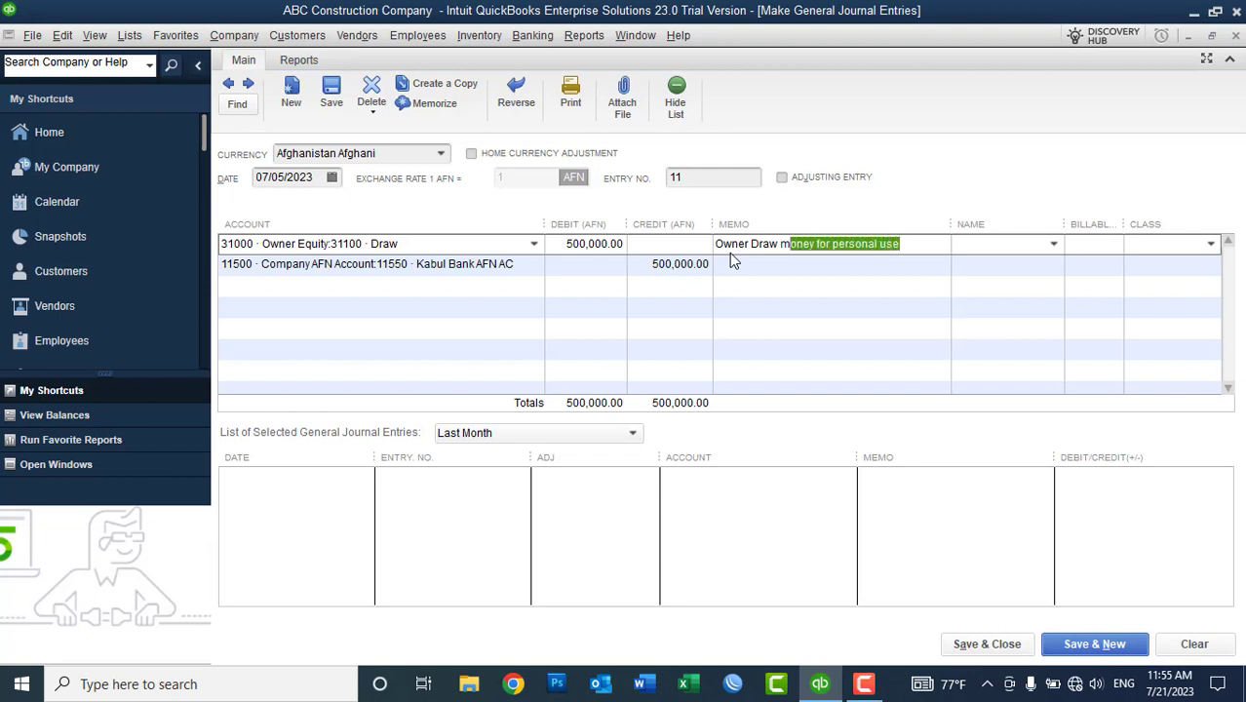
key(ctrl+c)
click(823, 266)
key(ctrl+v)
Step: Save journal entry 11 without assigning classes and start a new blank entry
click(974, 249)
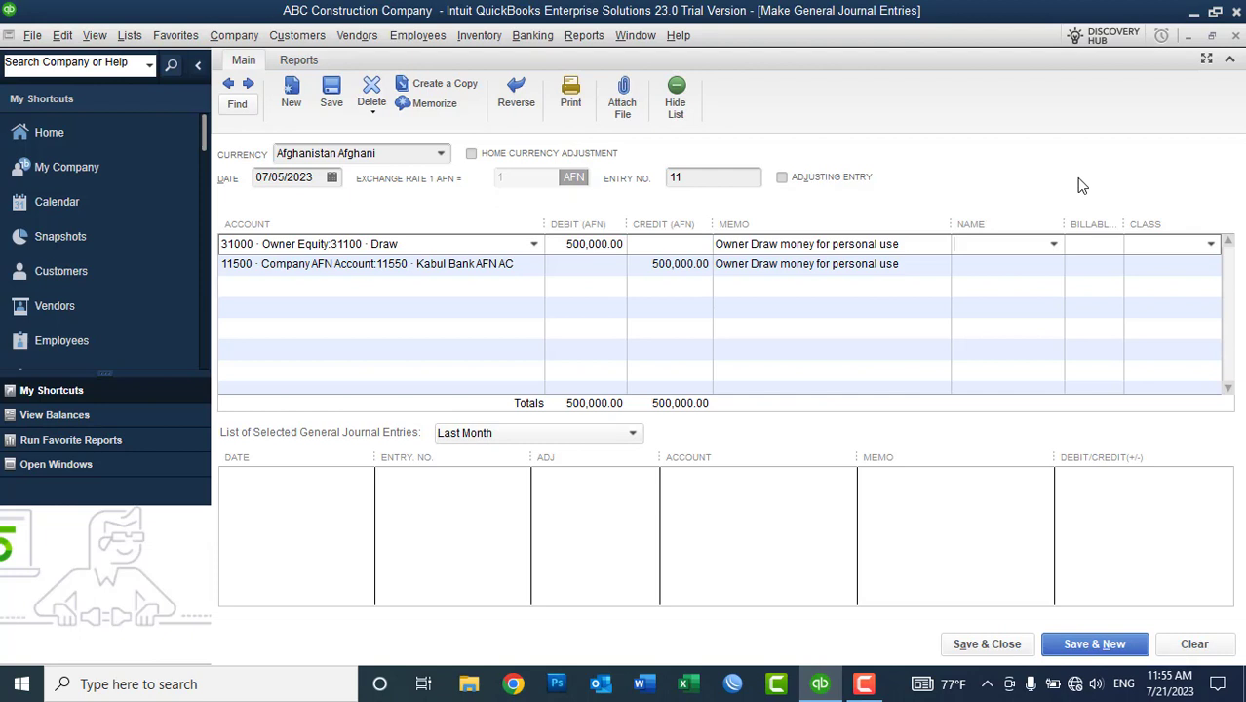
click(1079, 651)
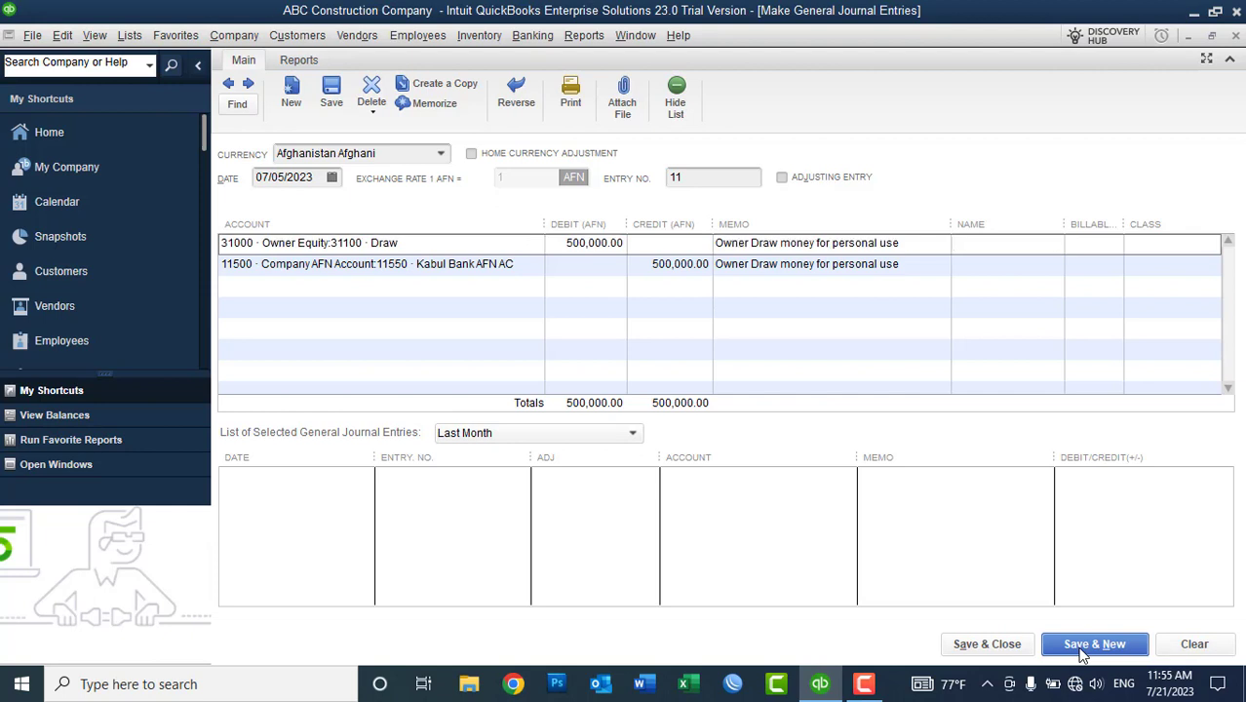
click(578, 251)
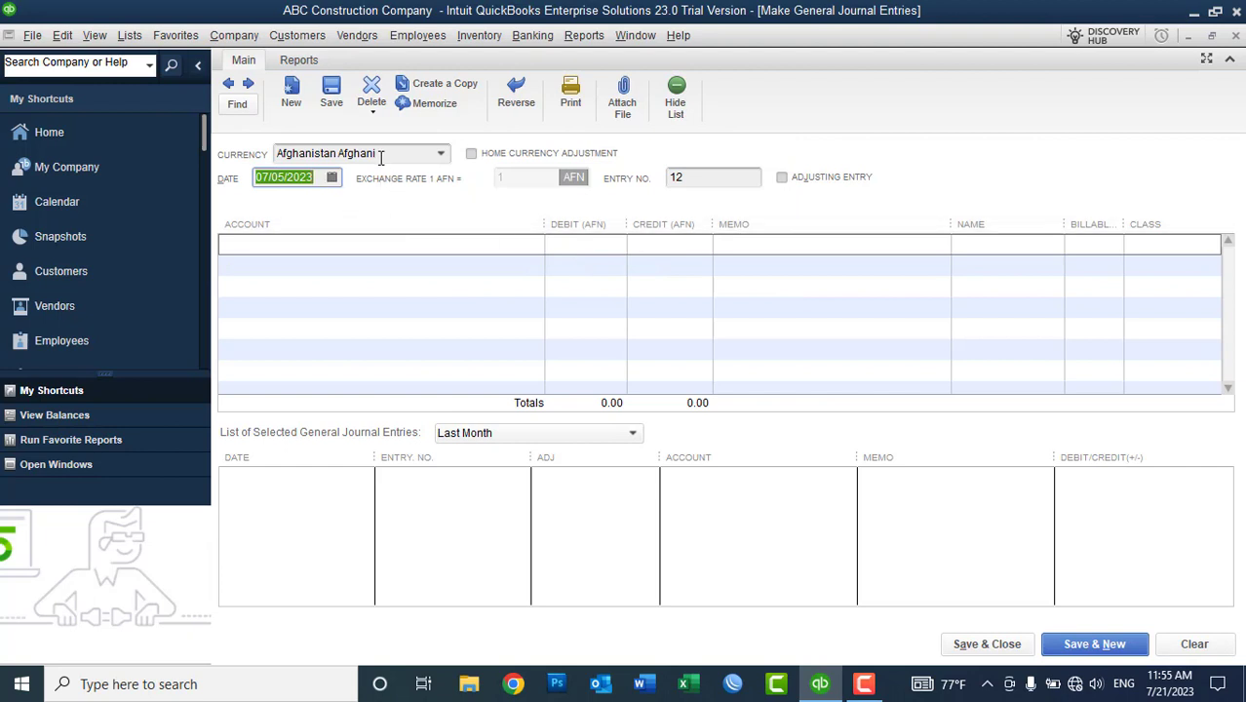
Step: Fill the first line of entry 12 with account 31100 Draw under Owner Equity and a debit of 300,000 AFN
click(371, 250)
text(O)
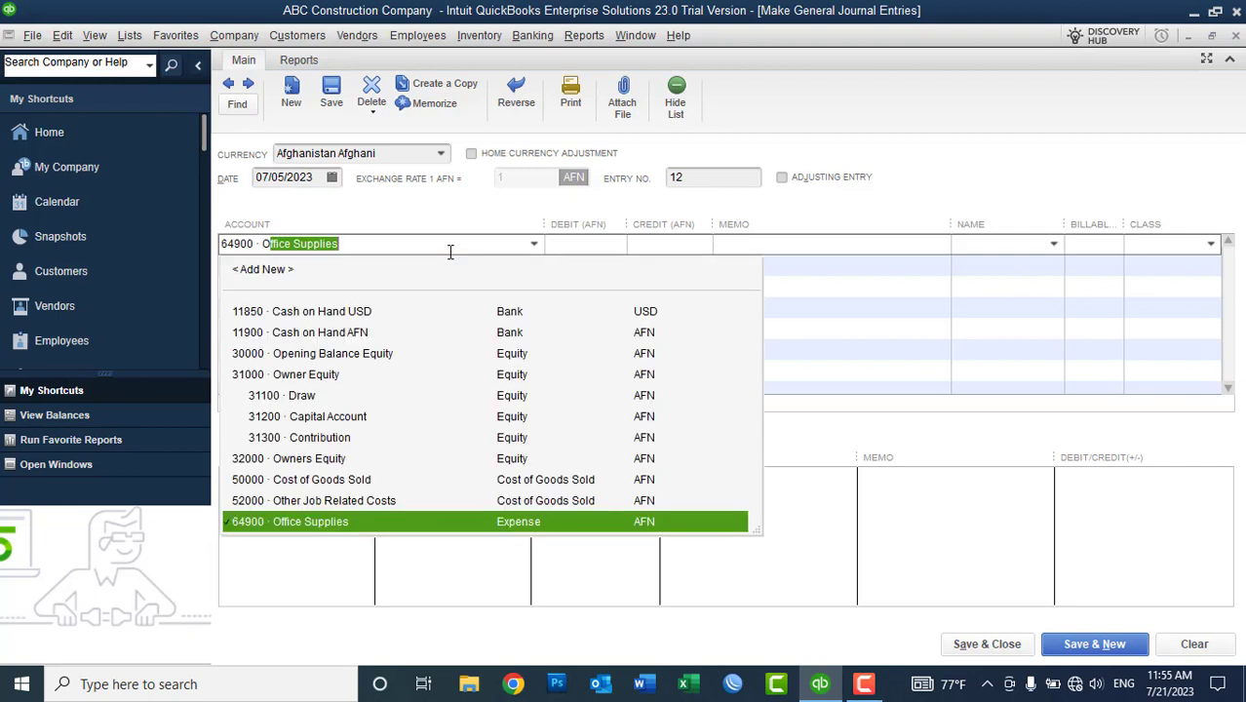
text(wner Equity)
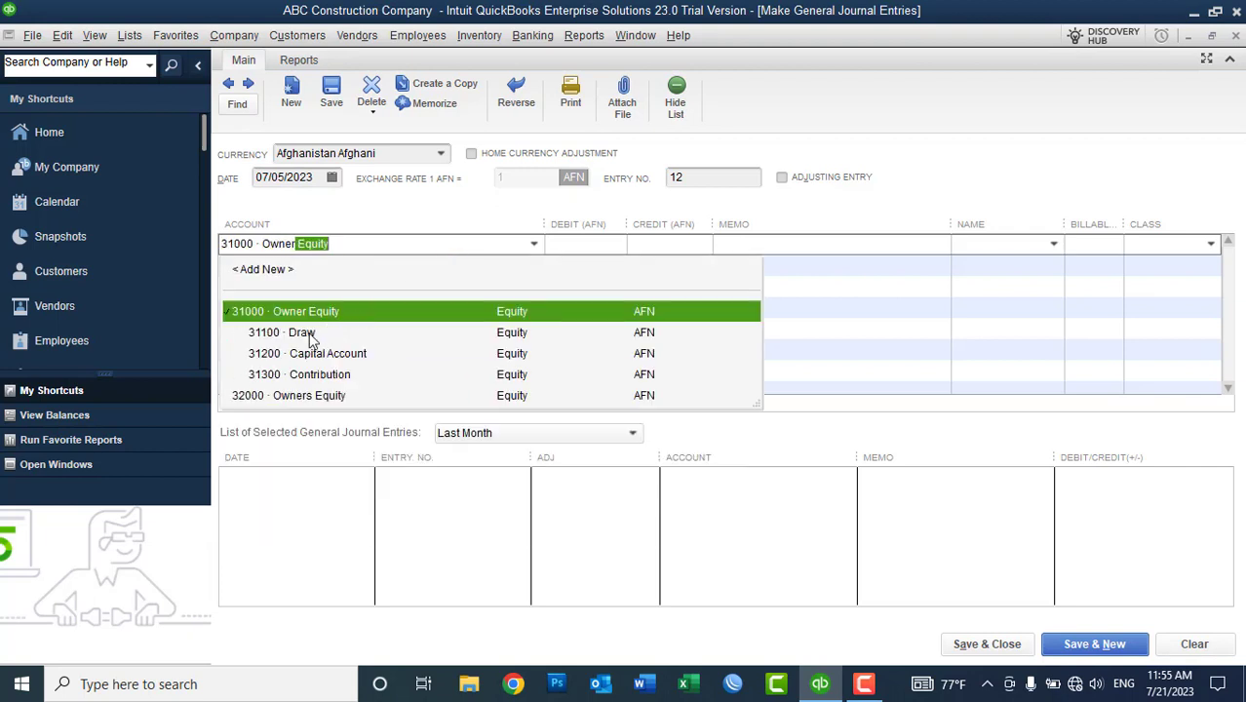
click(310, 334)
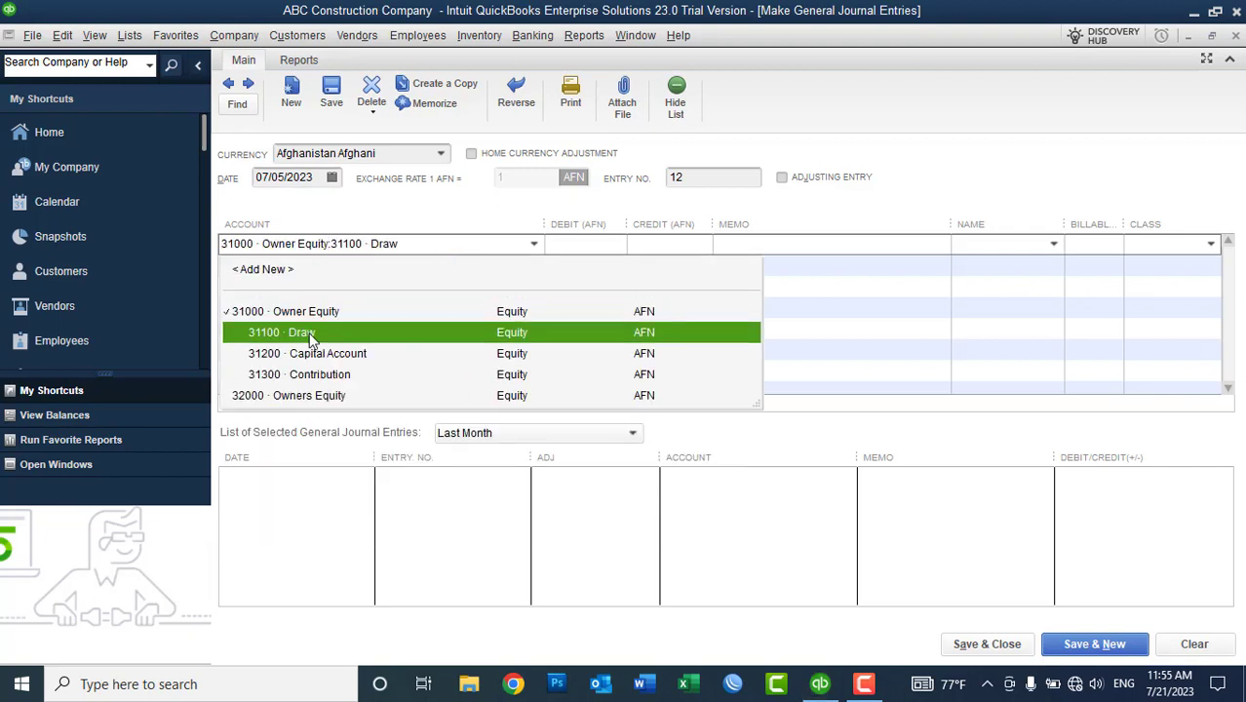
click(582, 242)
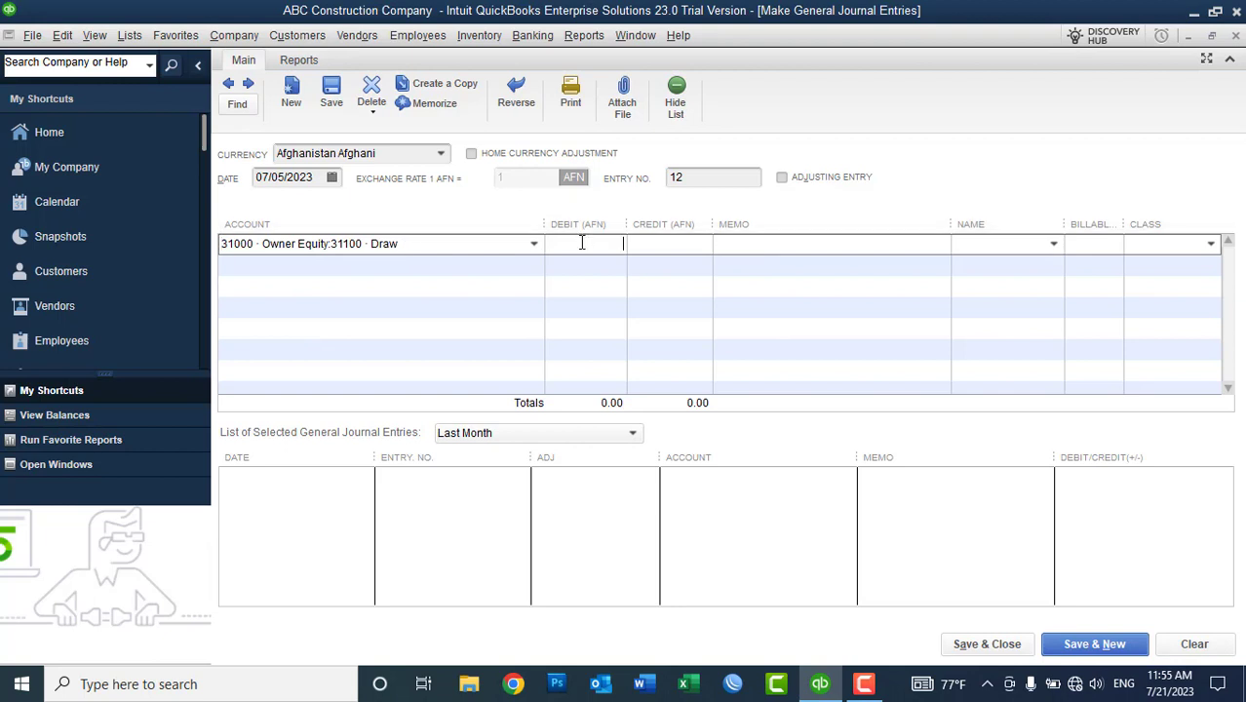
text(300000)
Step: Assign account 11600 Azizi Bank AFN AC to the second line for the 300,000 AFN credit
click(390, 265)
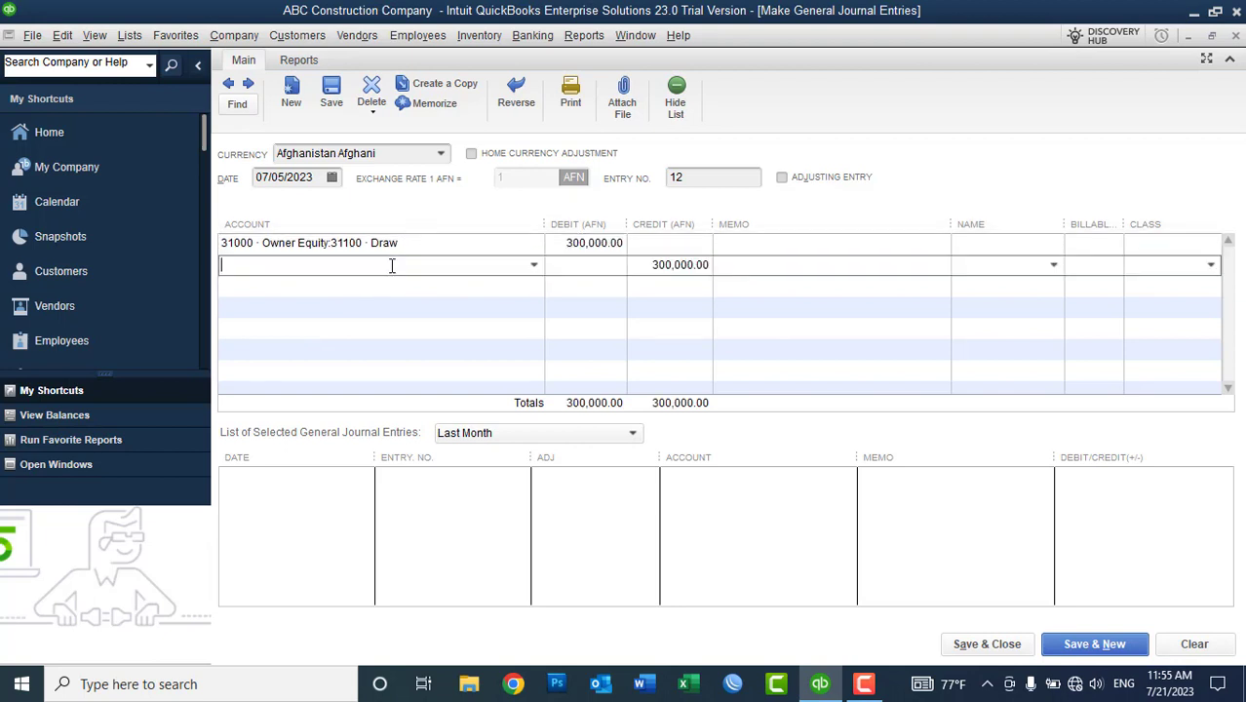
click(533, 265)
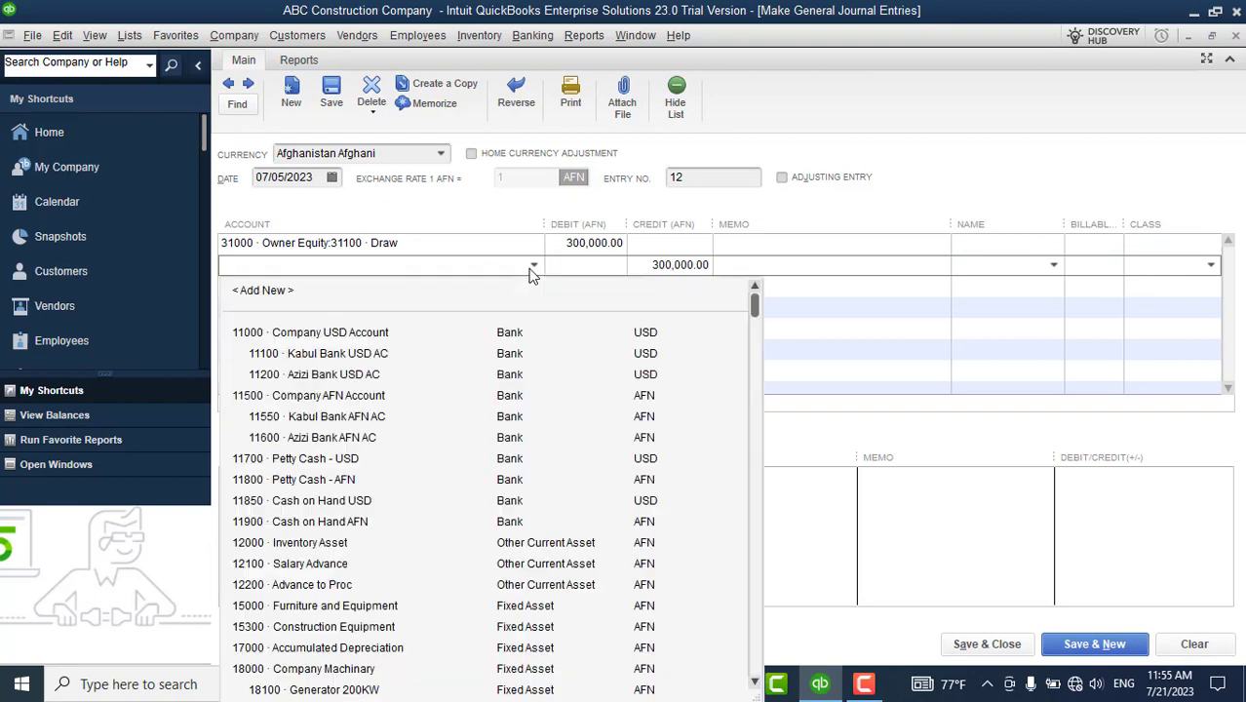
click(356, 439)
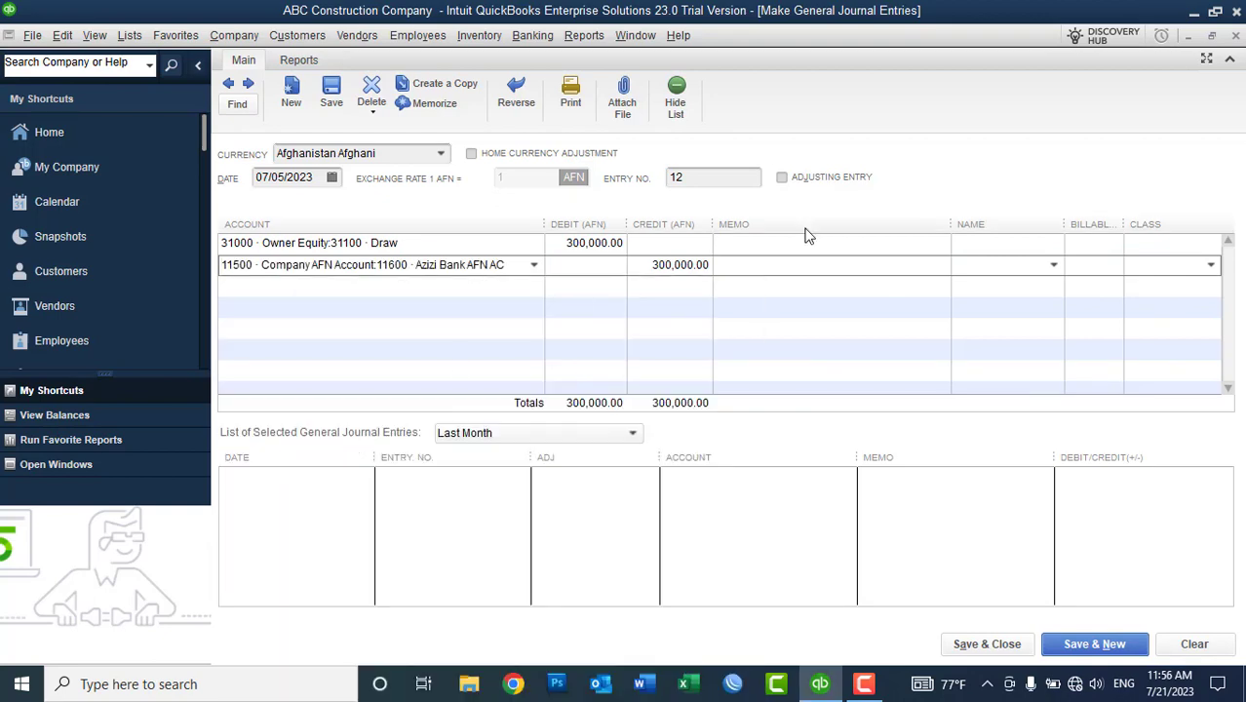
Step: Add the memo "Owner Draw money for personal use" to both lines, and save and close the entry without assigning classes
click(768, 245)
text(Owner Draw money for personal use)
click(759, 272)
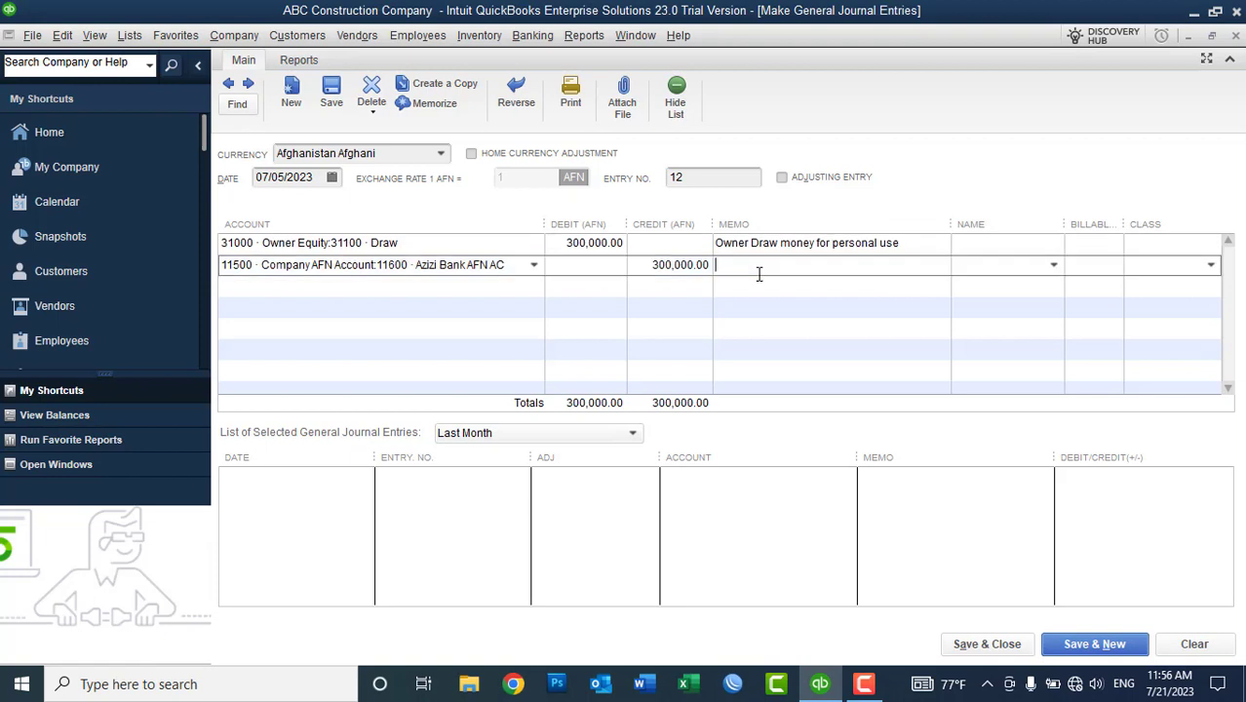
key(ctrl+v)
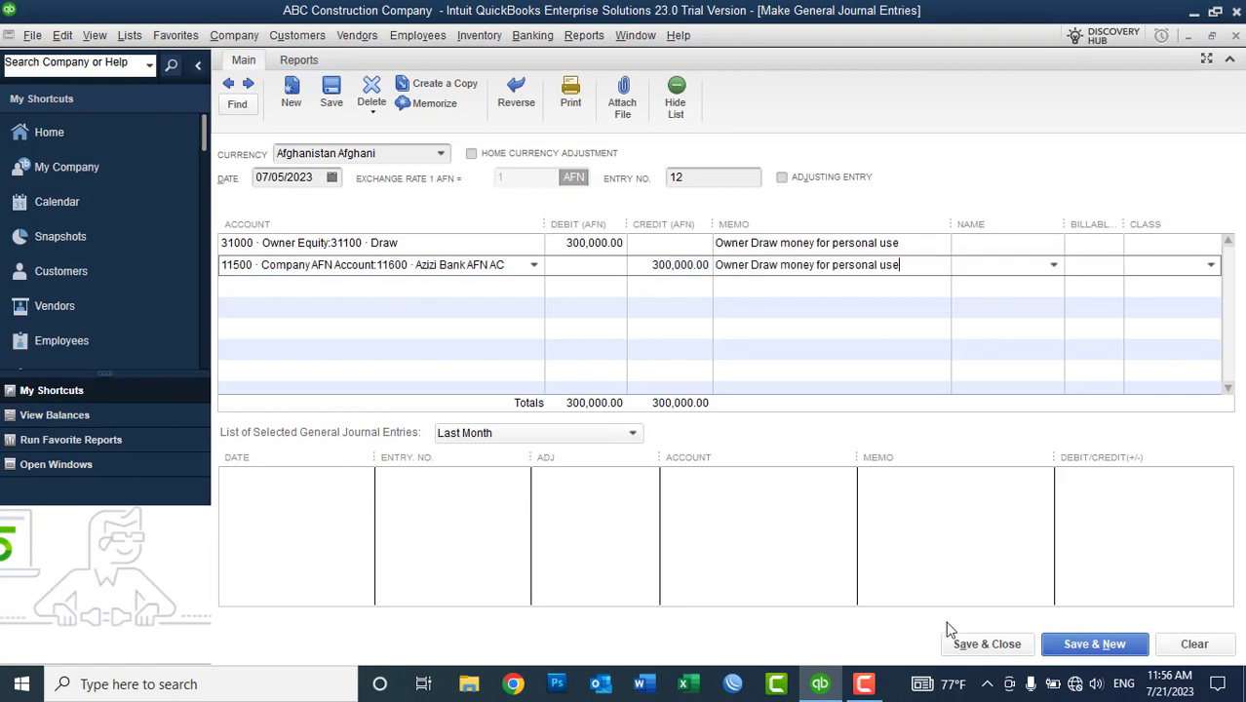
click(965, 645)
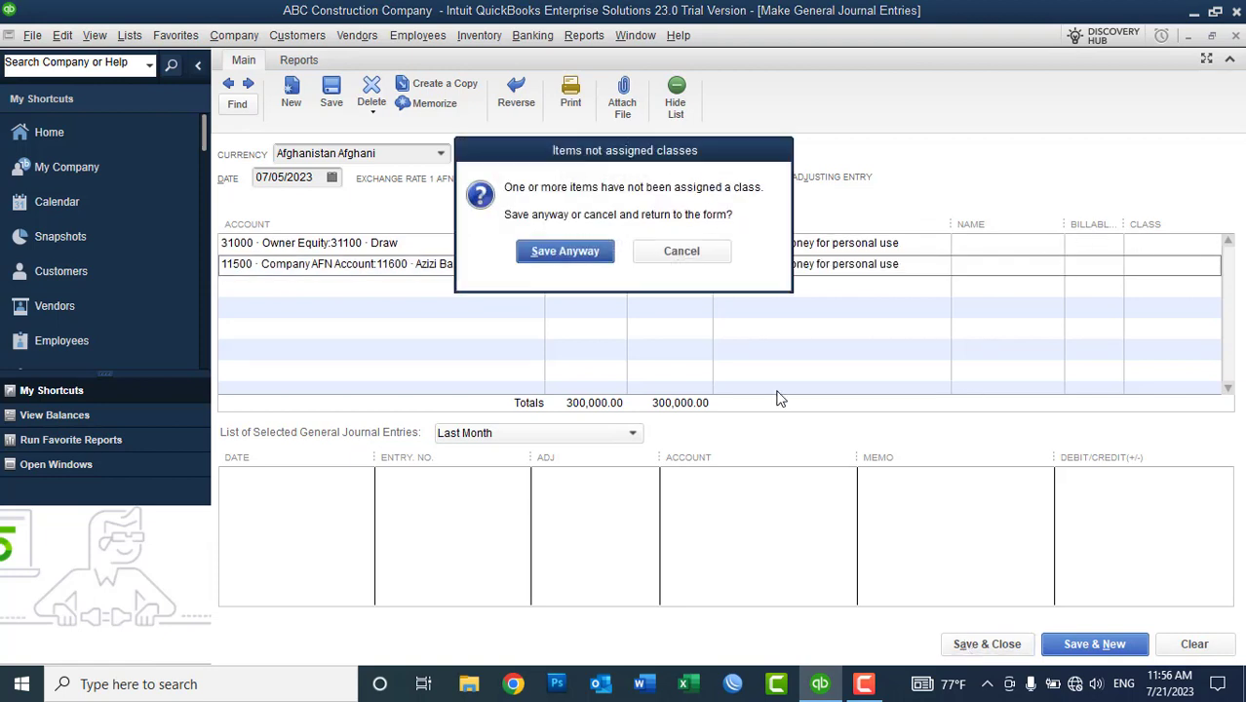
click(564, 253)
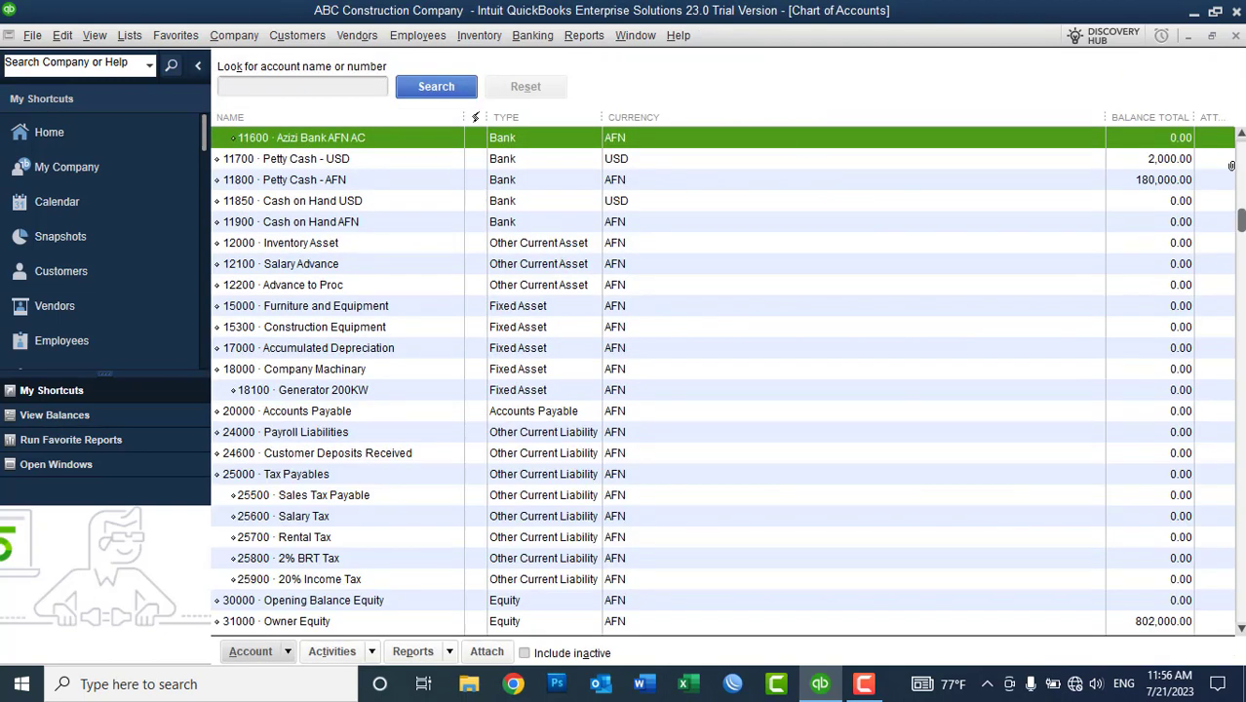
Step: Check the balances of the Company AFN Account and its Kabul Bank and Azizi Bank subaccounts in the chart of accounts
scroll(1229, 166, up, 2)
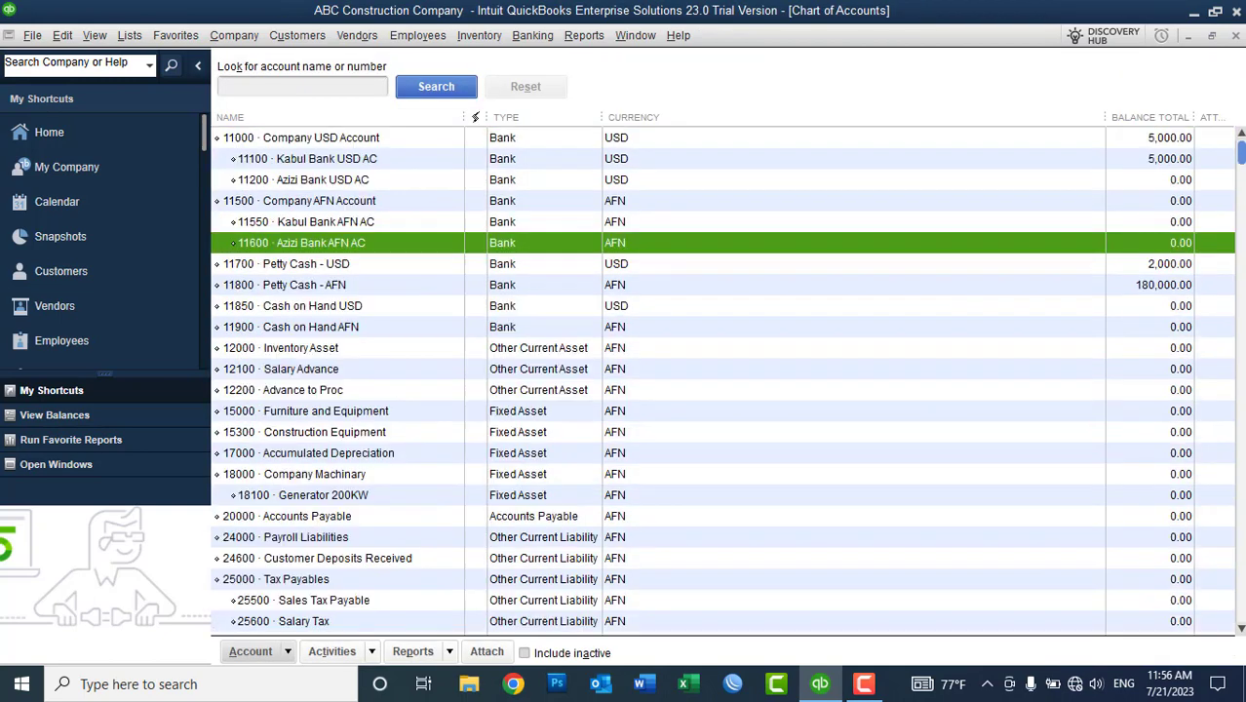
click(274, 203)
key(Down)
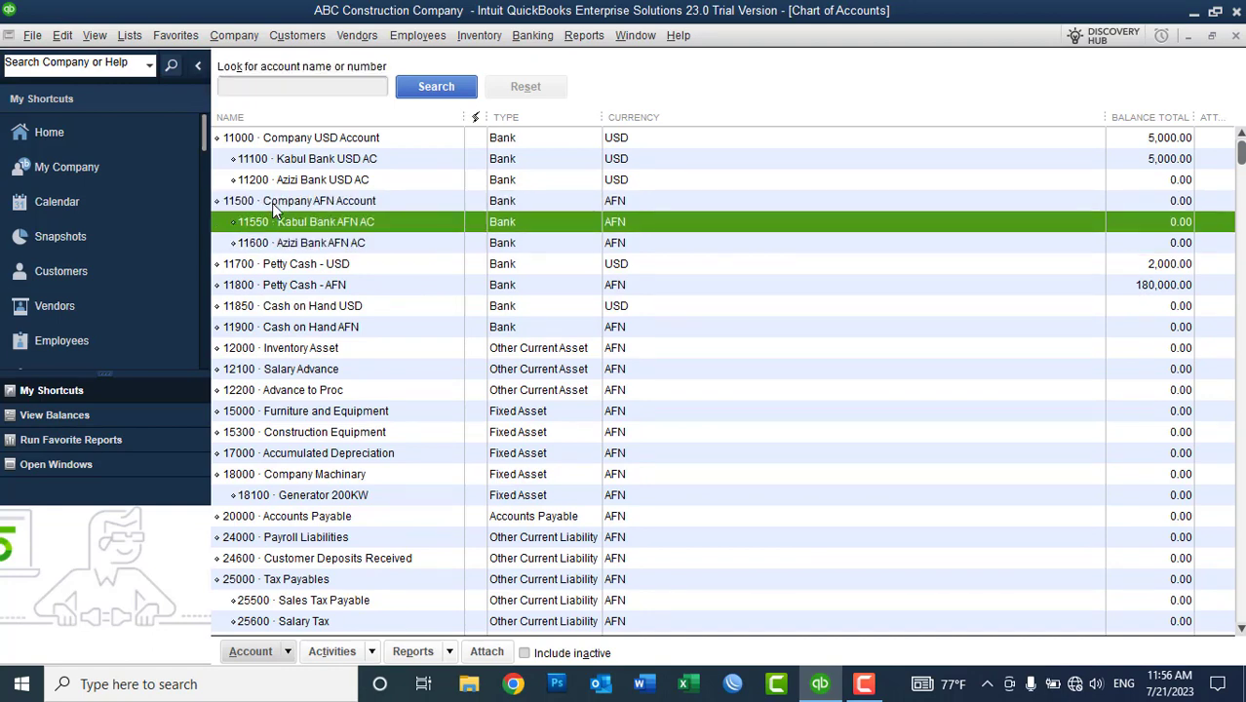
key(Down)
key(Up)
key(Up)
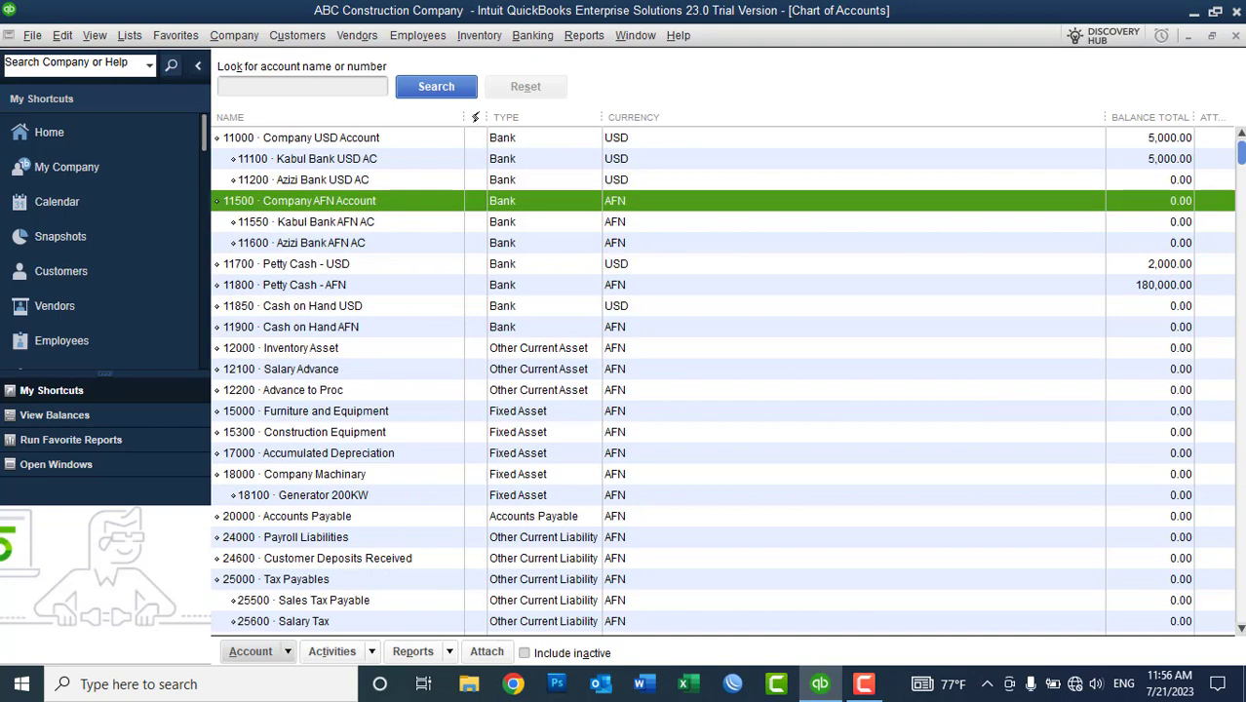
Step: Compare the Owner Equity balance with its Draw and Capital Account subaccount balances in the chart of accounts
scroll(1082, 410, down, 8)
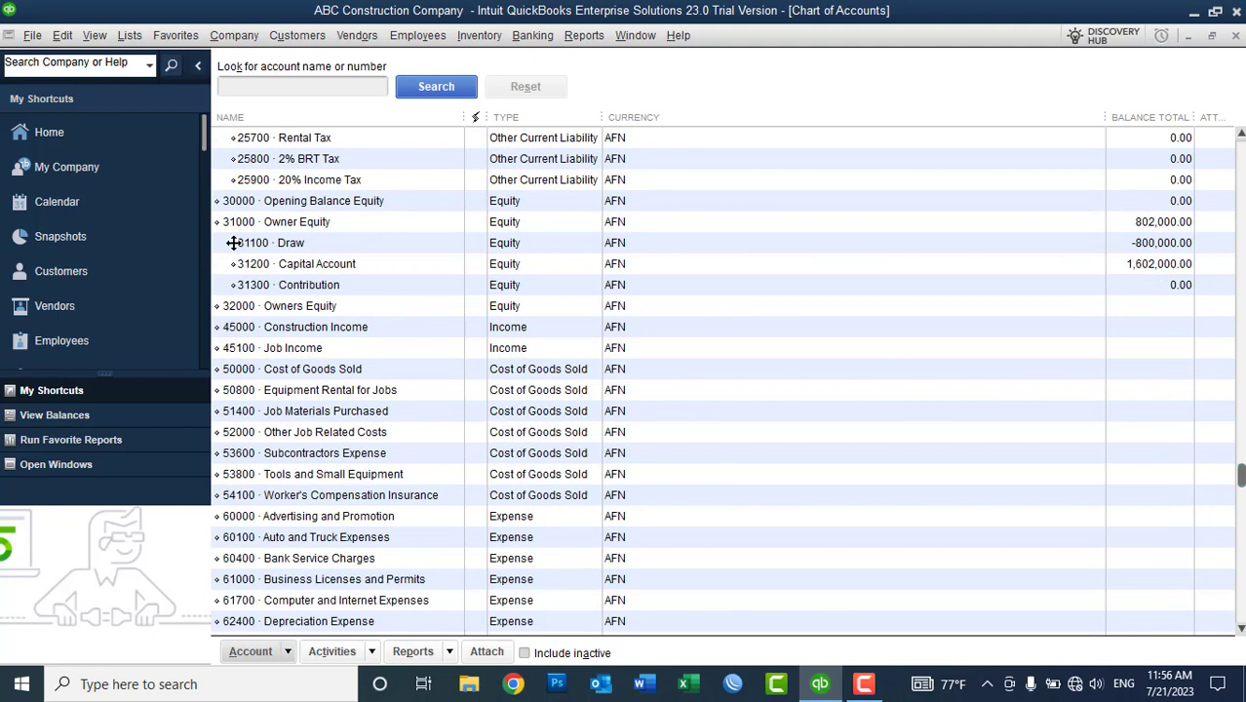
click(297, 226)
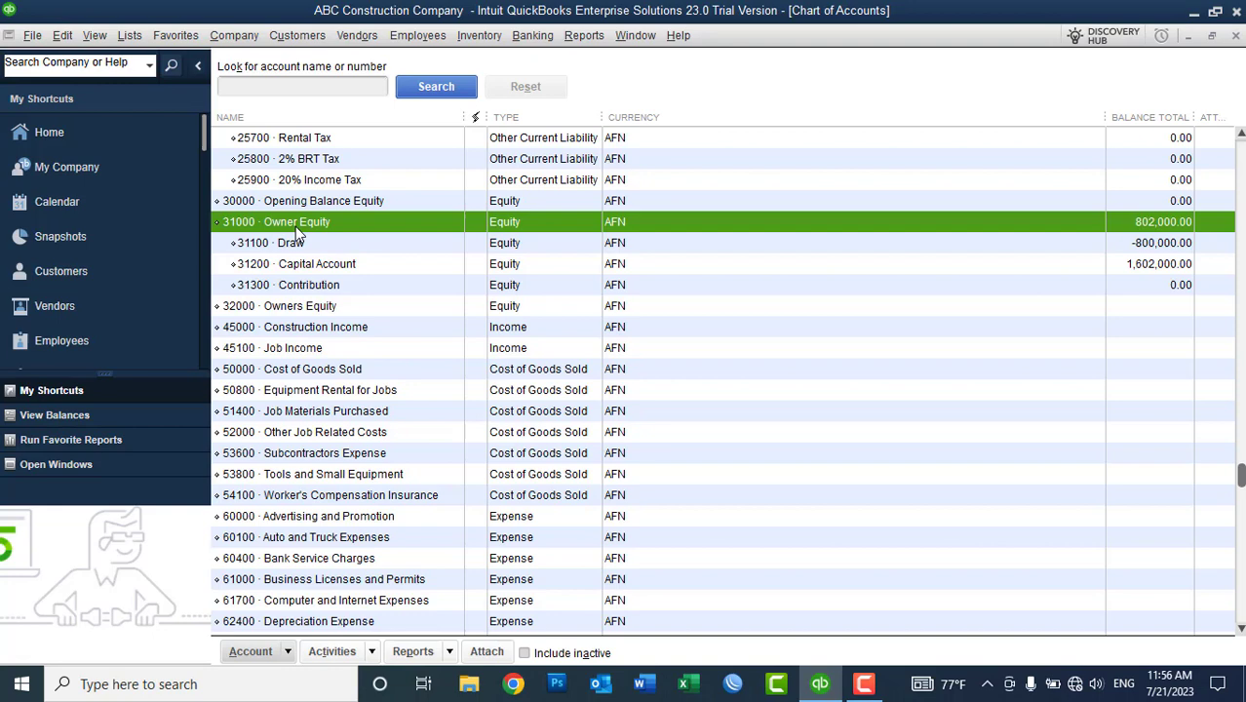
click(303, 265)
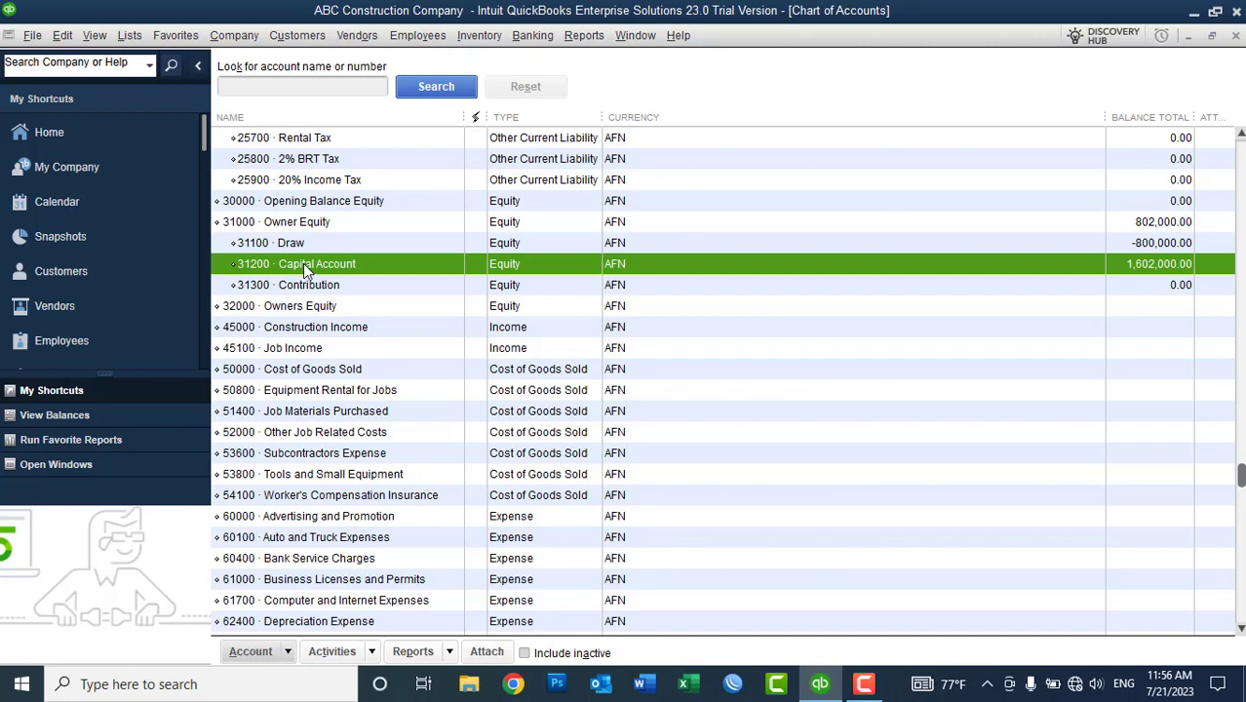
click(299, 246)
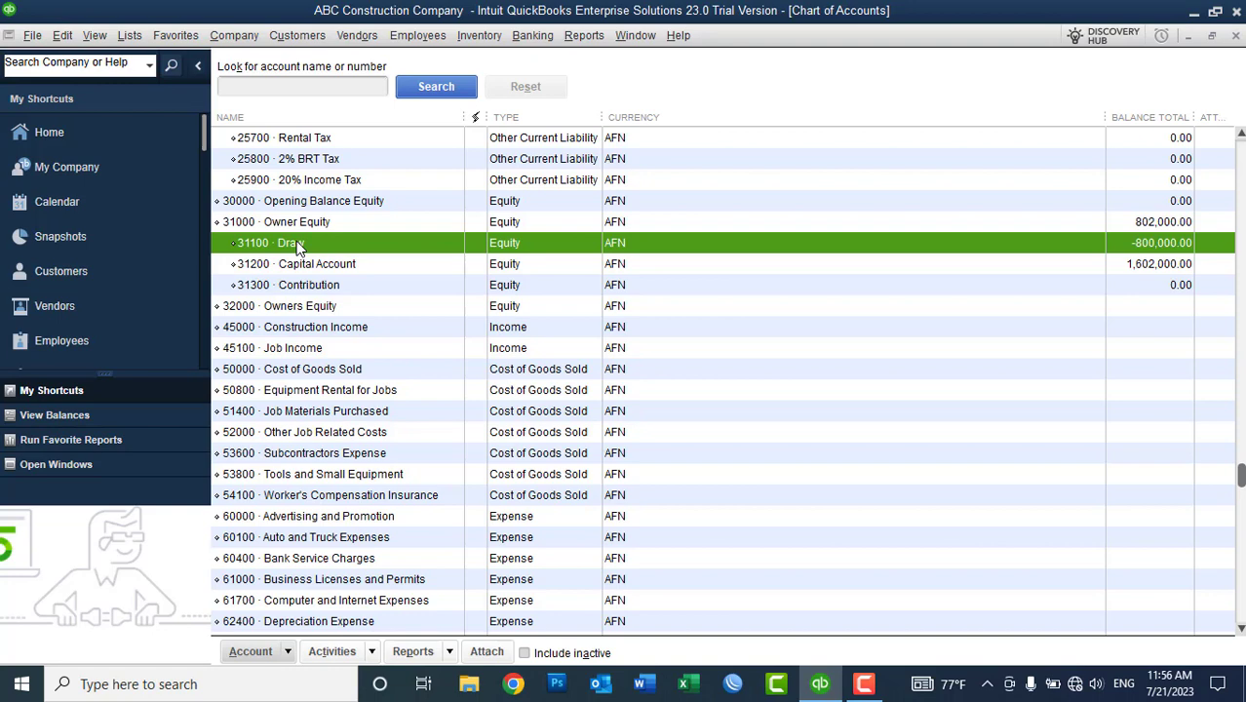
click(299, 270)
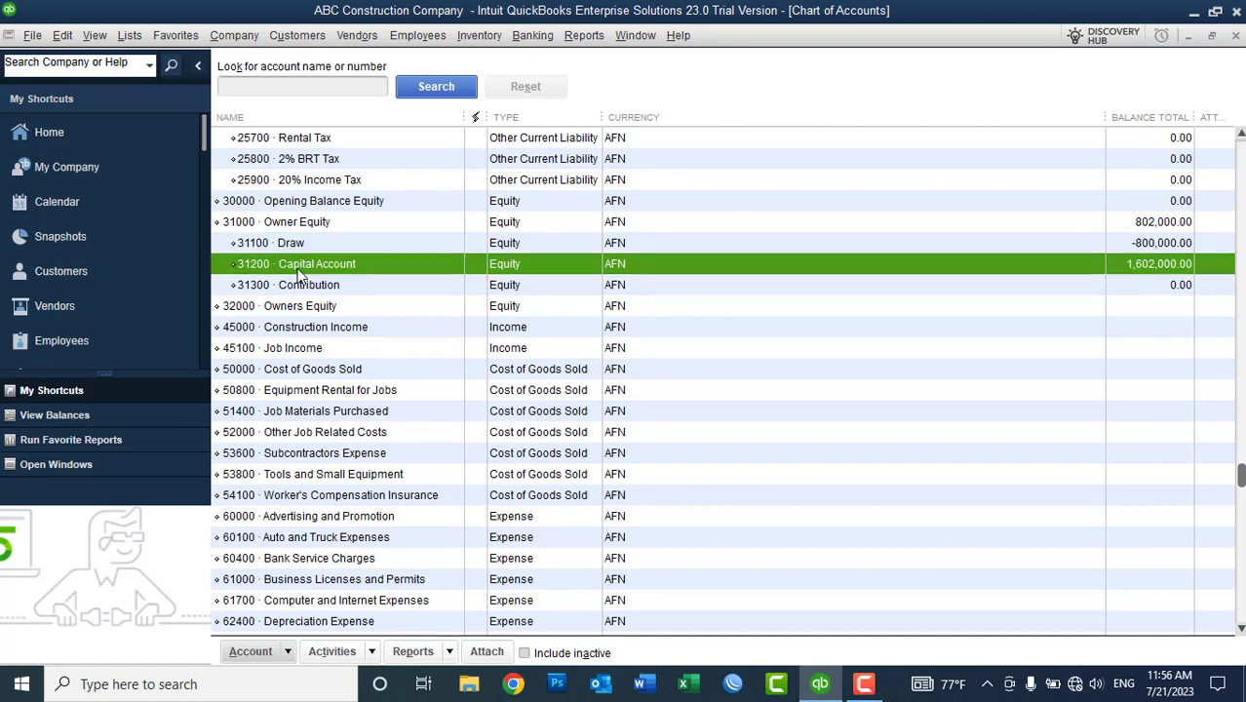
click(293, 244)
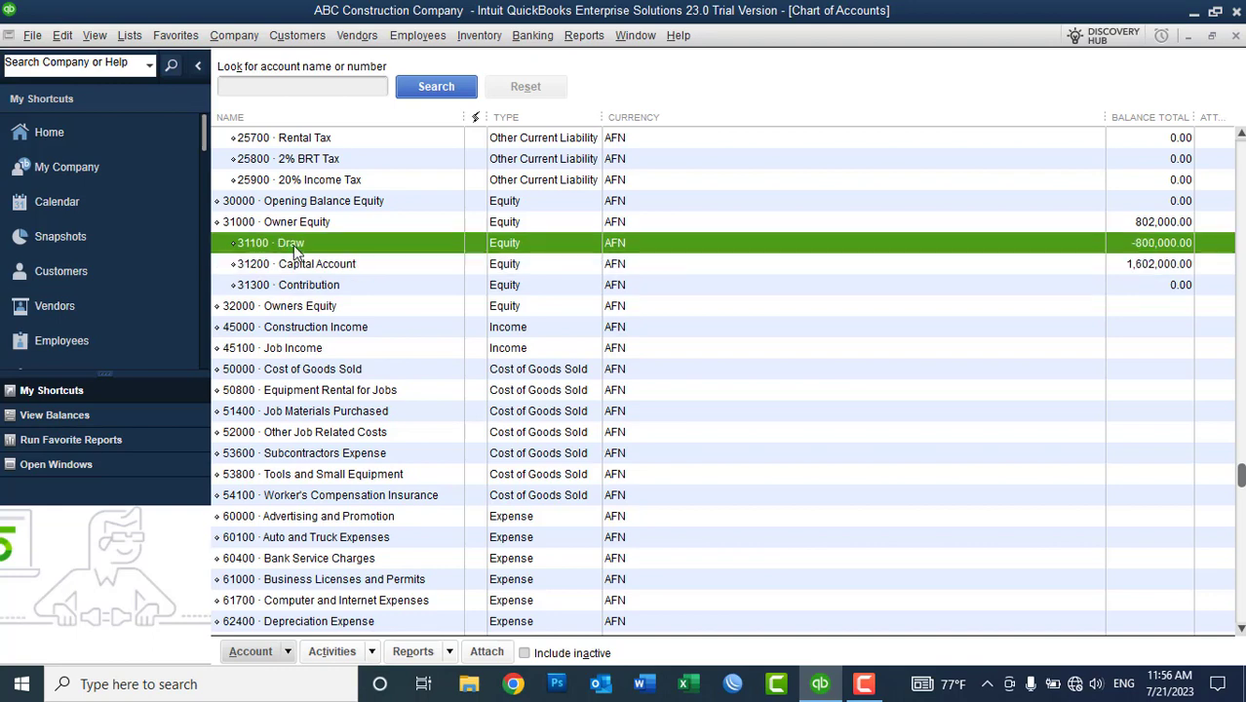
click(1087, 223)
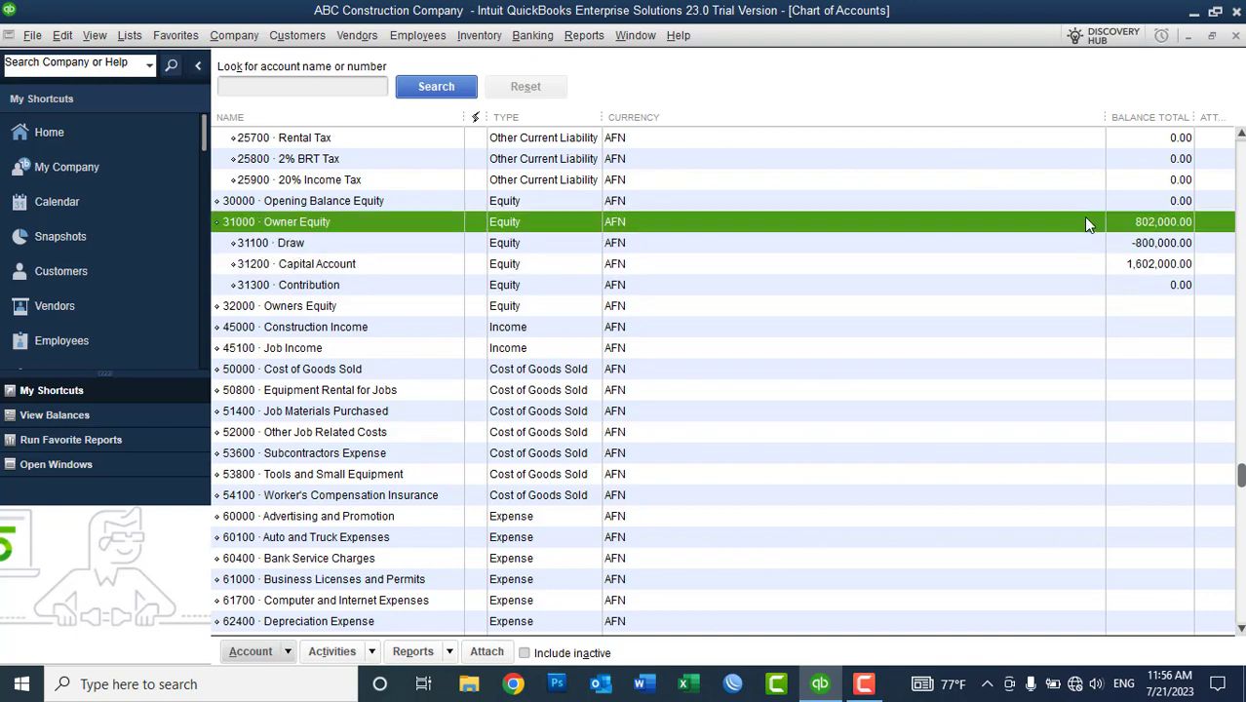
click(1119, 265)
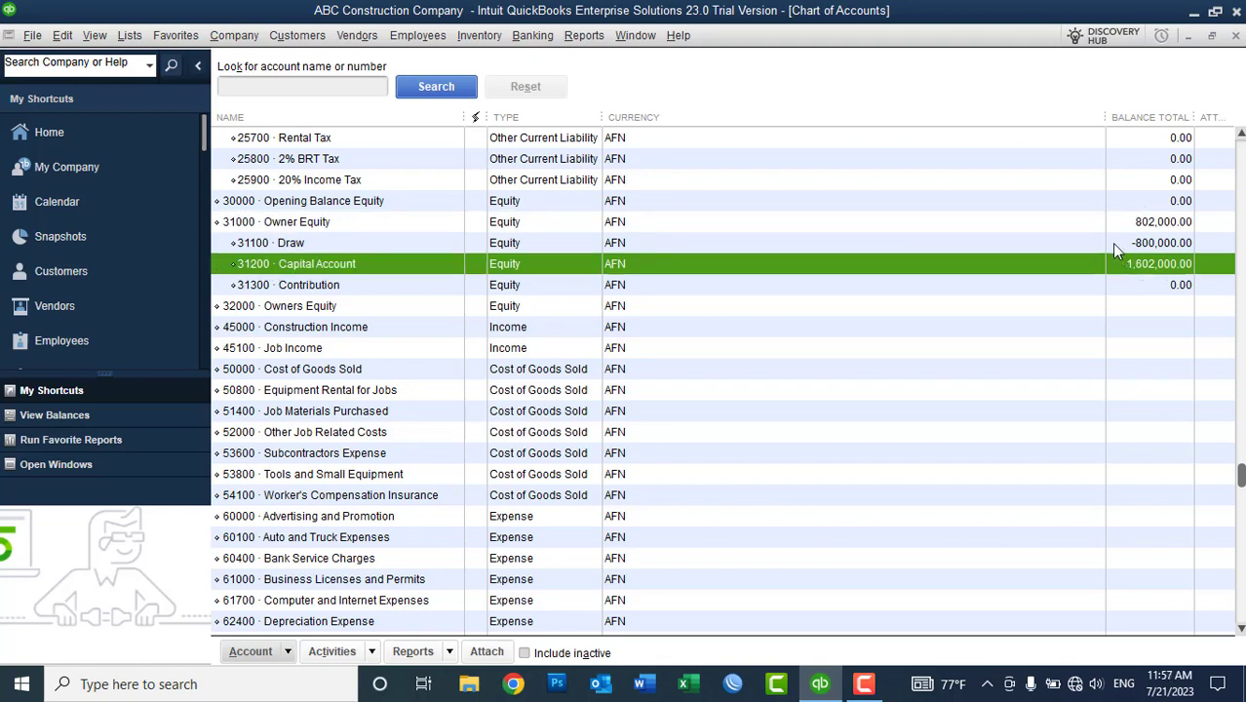
click(1113, 242)
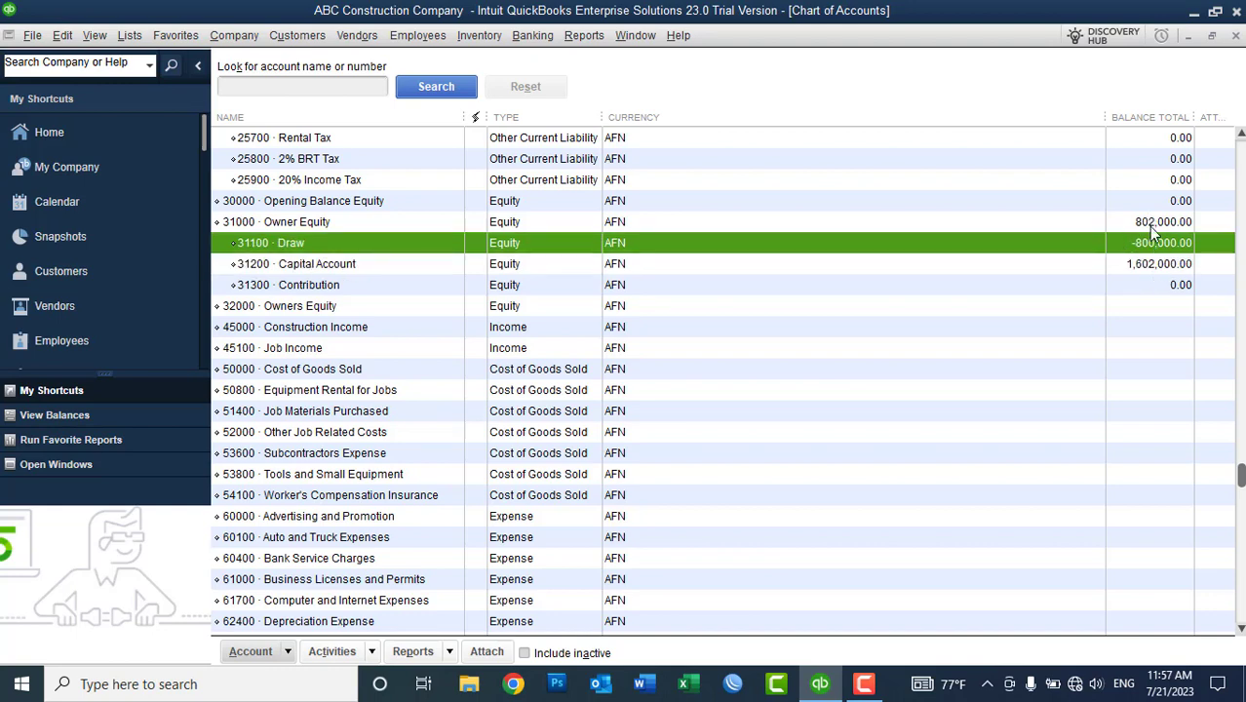
click(1150, 226)
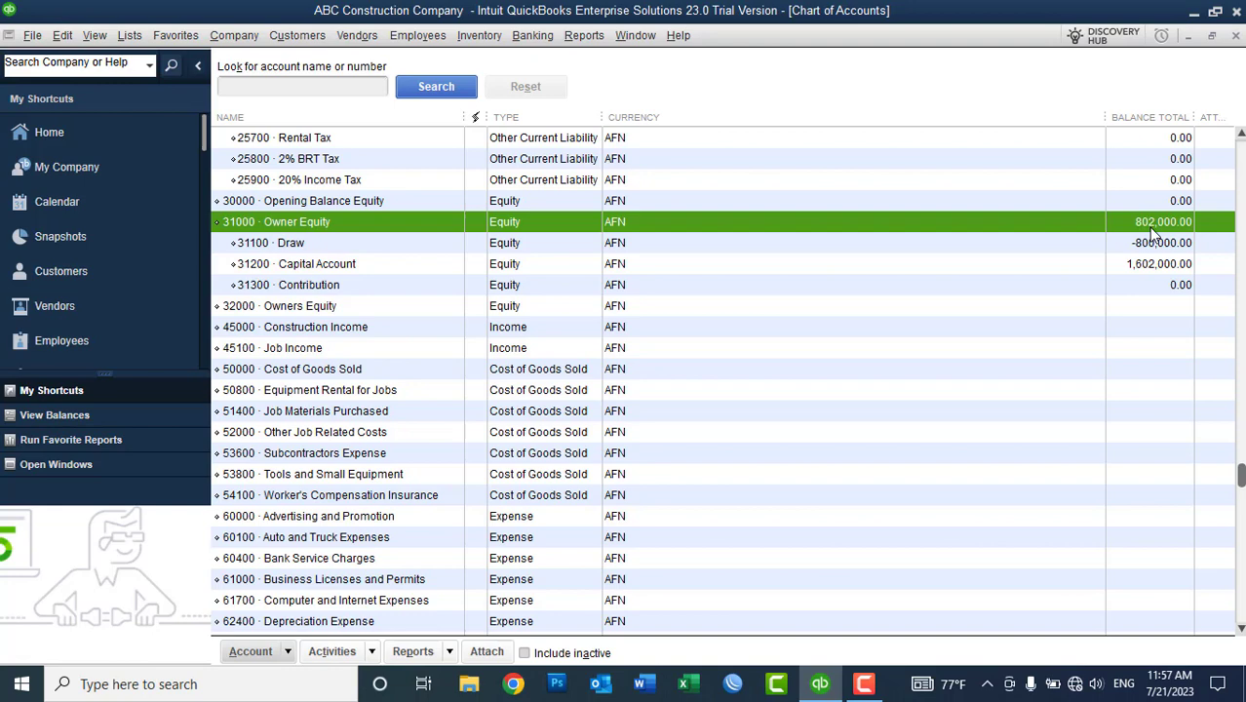
click(427, 287)
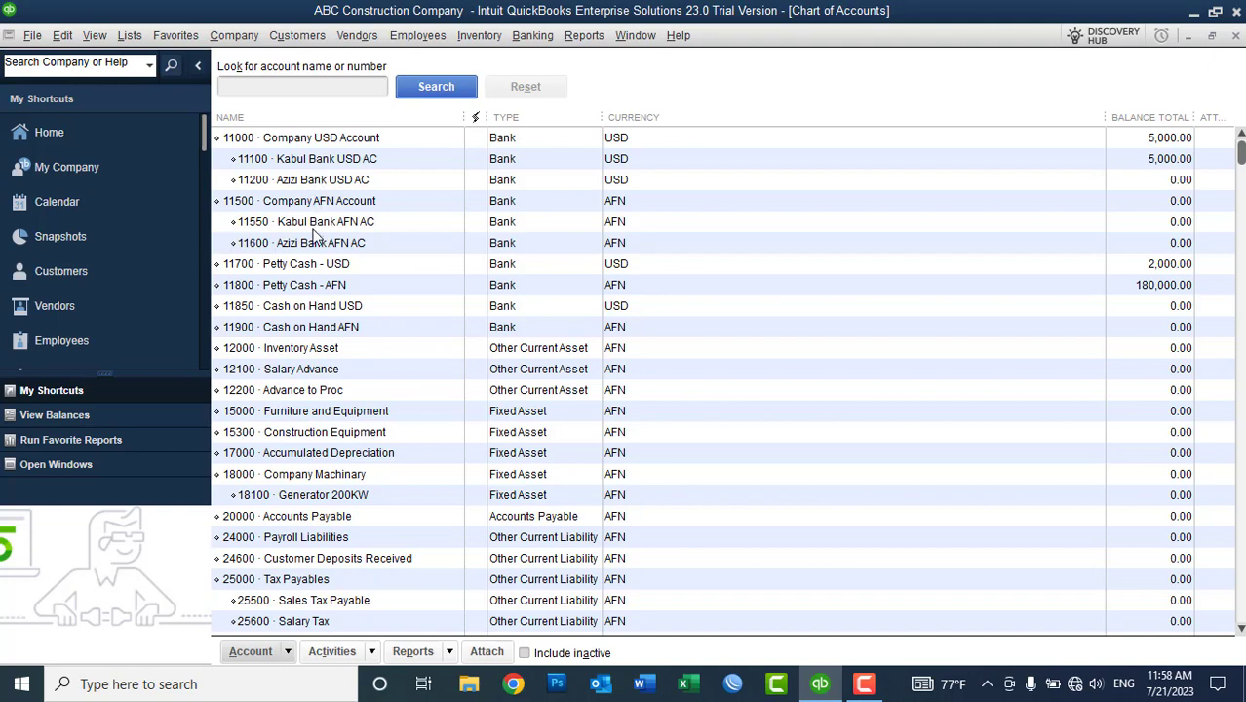
Step: Review the Petty Cash AFN, Petty Cash USD and Kabul Bank AFN accounts in the chart of accounts
click(315, 288)
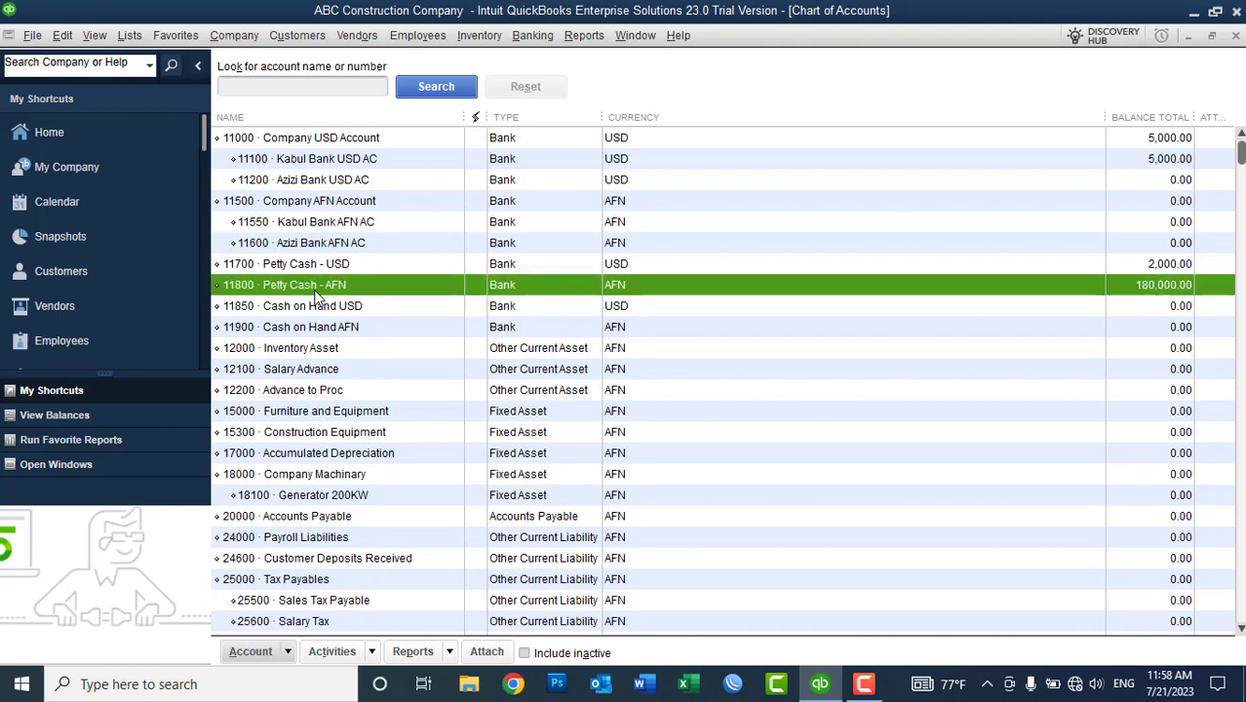
click(306, 265)
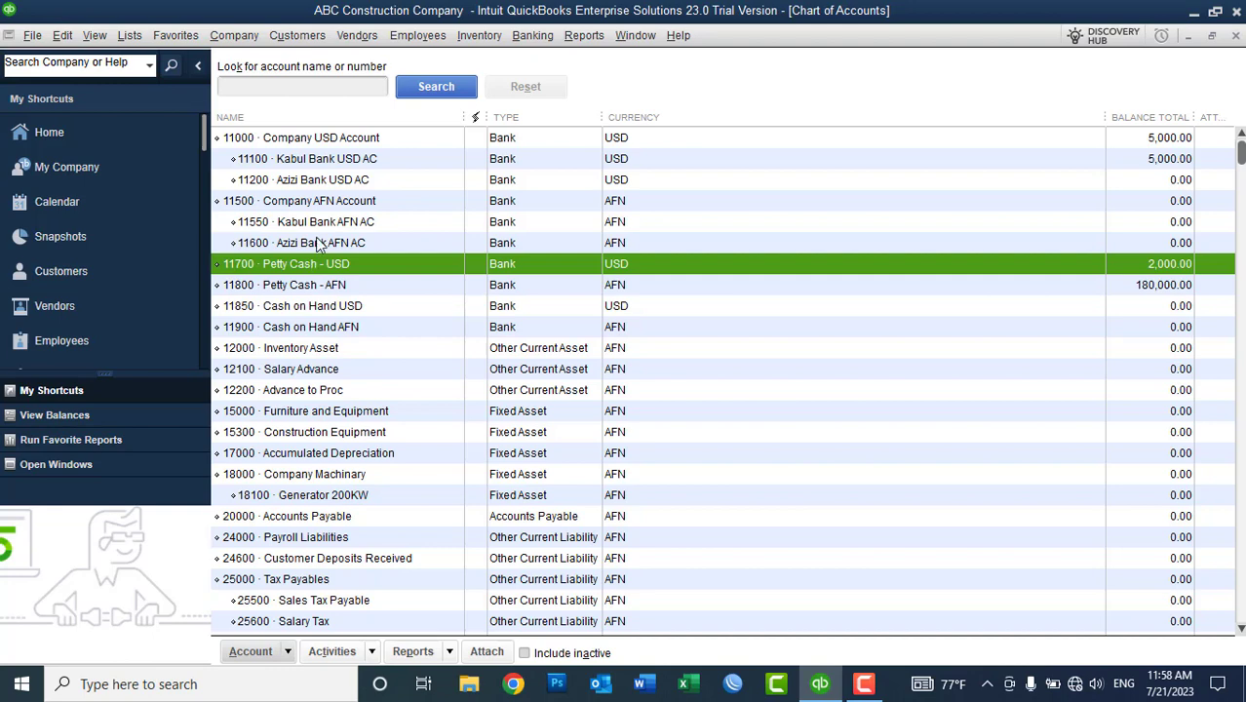
click(314, 223)
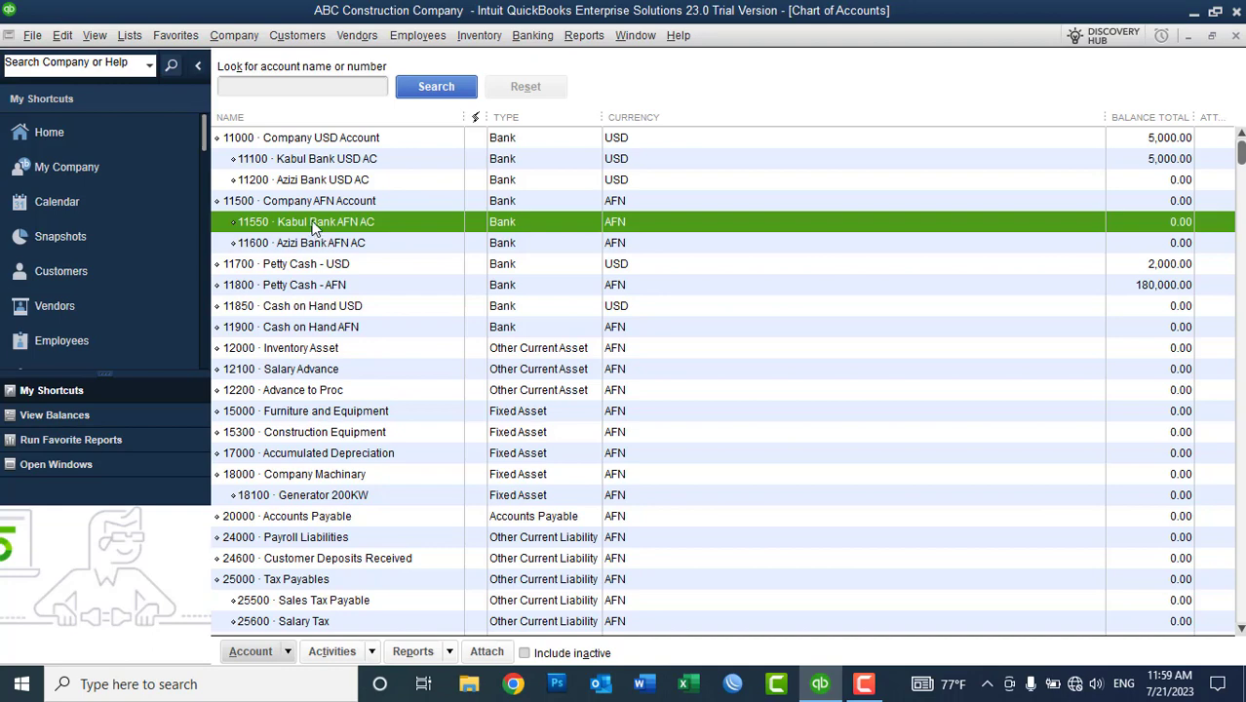
Step: Start a new general journal entry in Afghanistan Afghani dated 07/10/2023
click(234, 35)
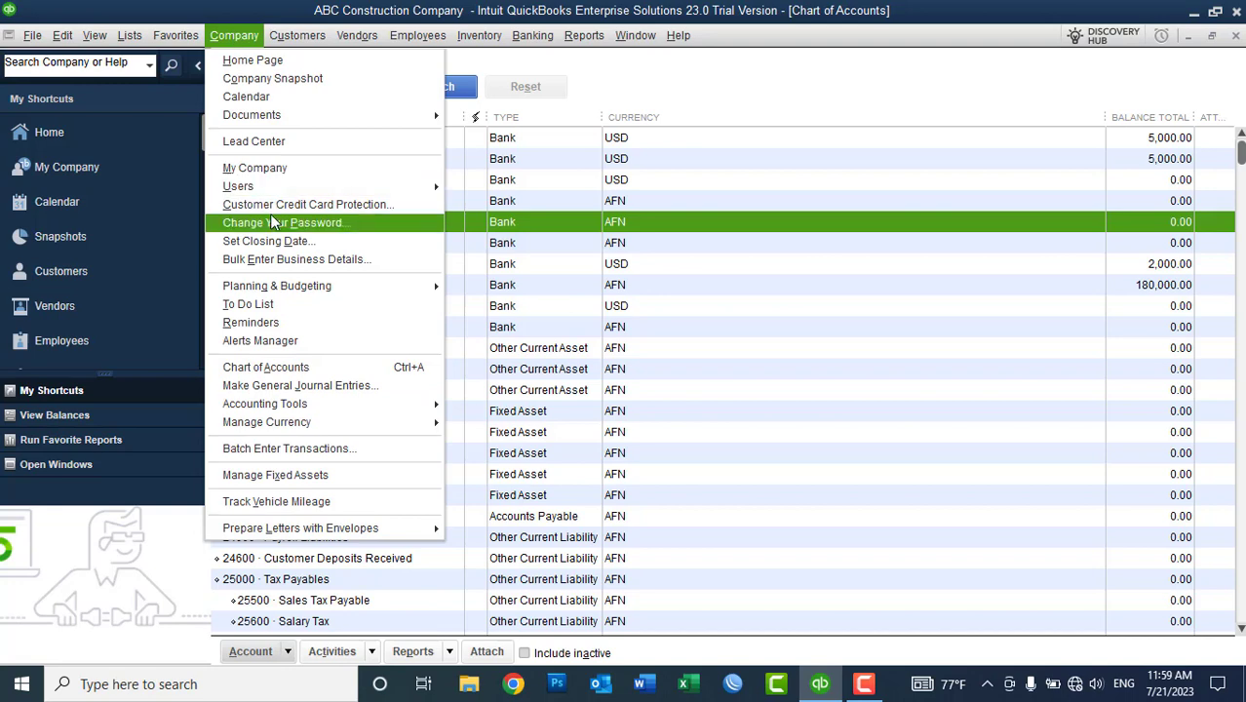
click(306, 385)
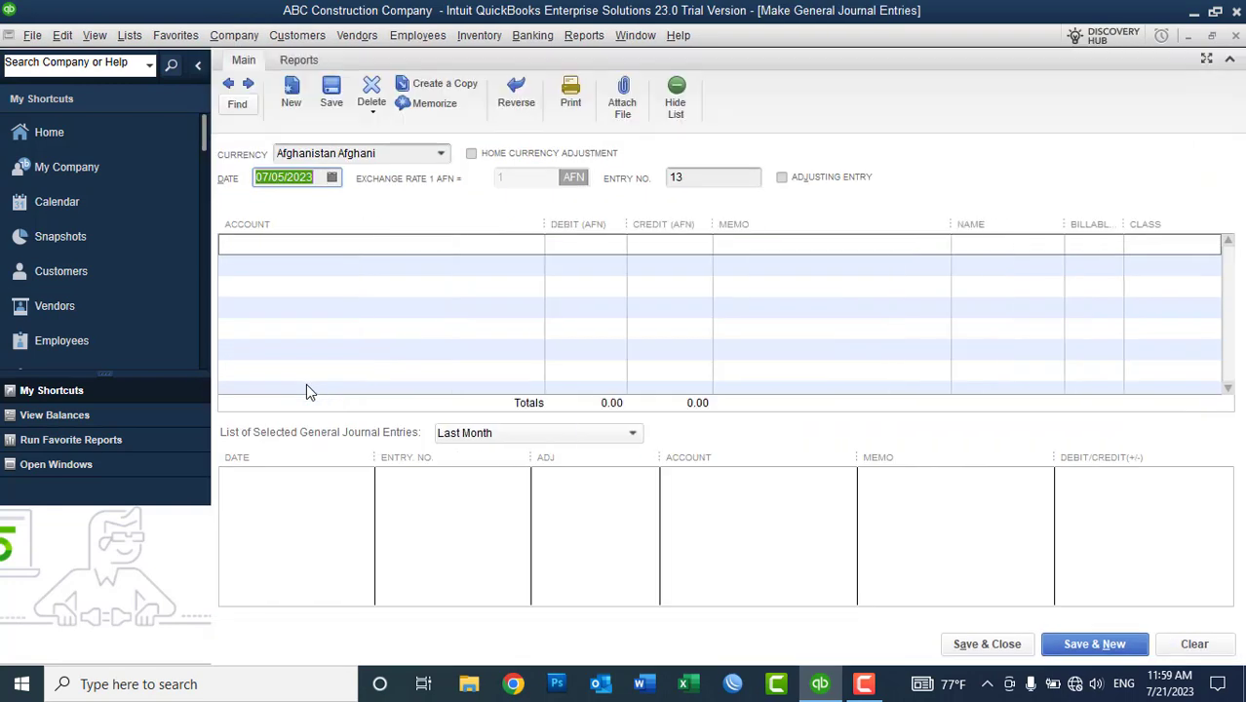
click(441, 156)
click(358, 178)
click(333, 178)
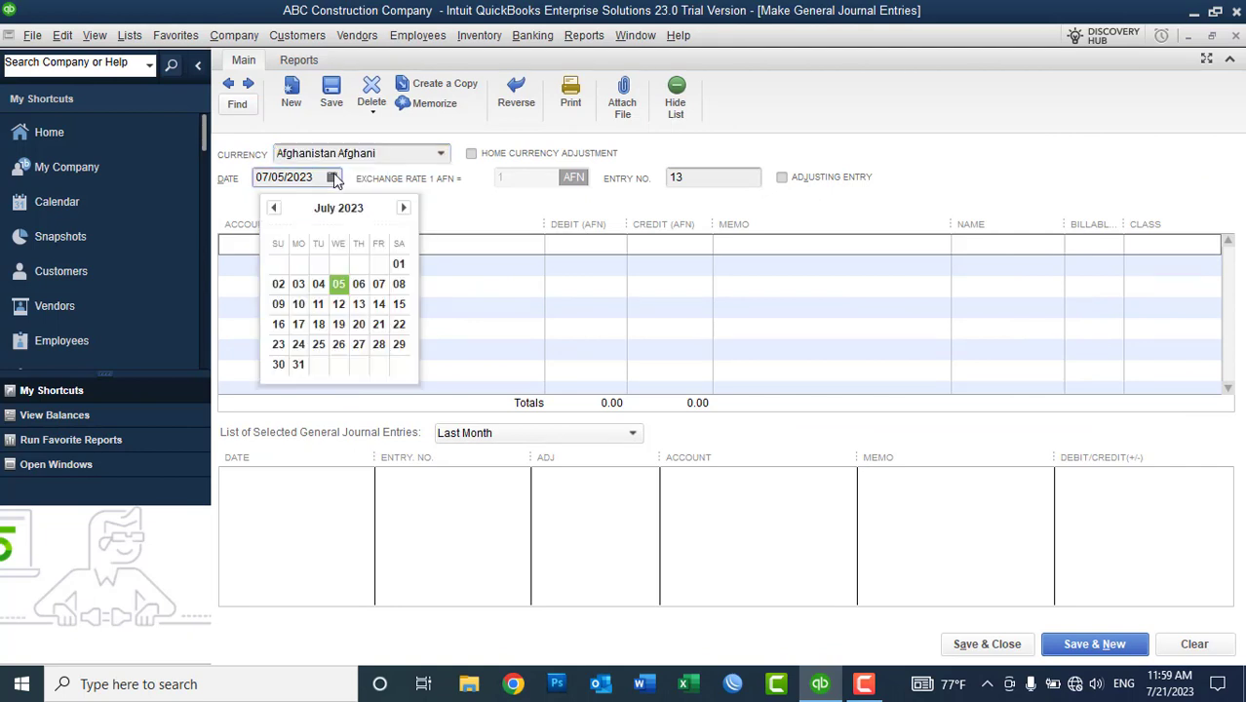
click(299, 305)
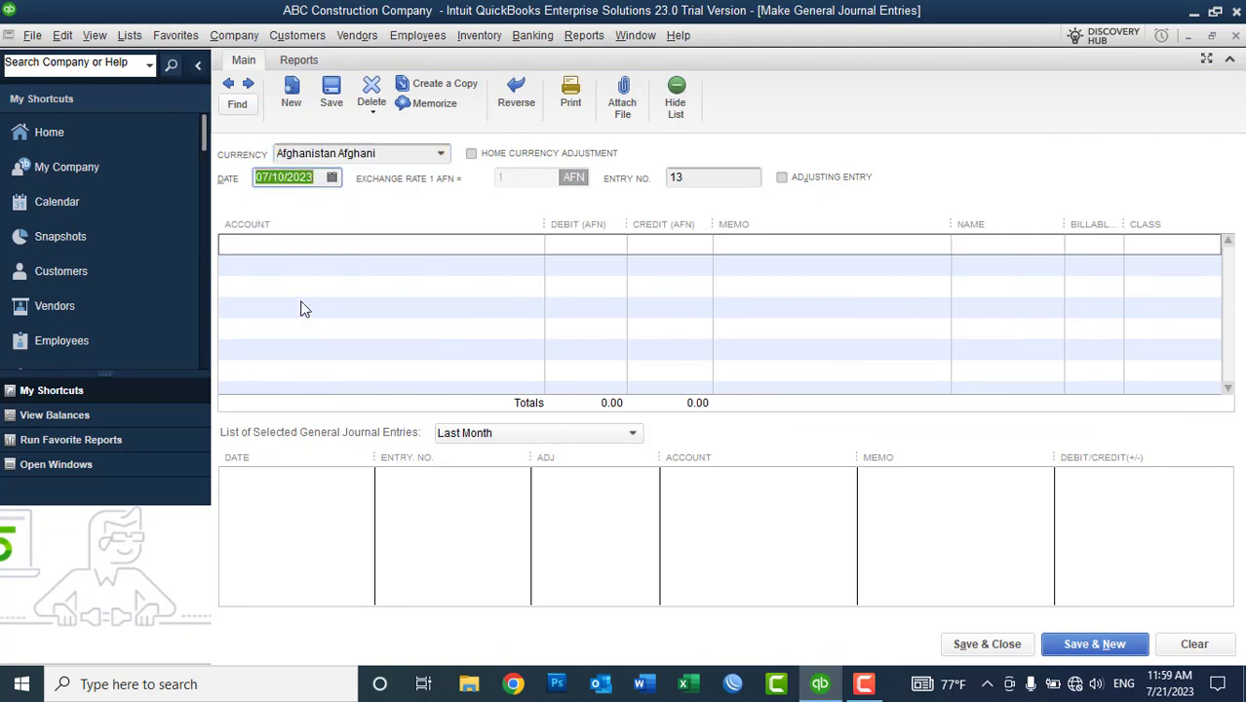
Step: Debit 200,000 AFN to the Kabul Bank AFN AC account on the entry's first line
click(315, 246)
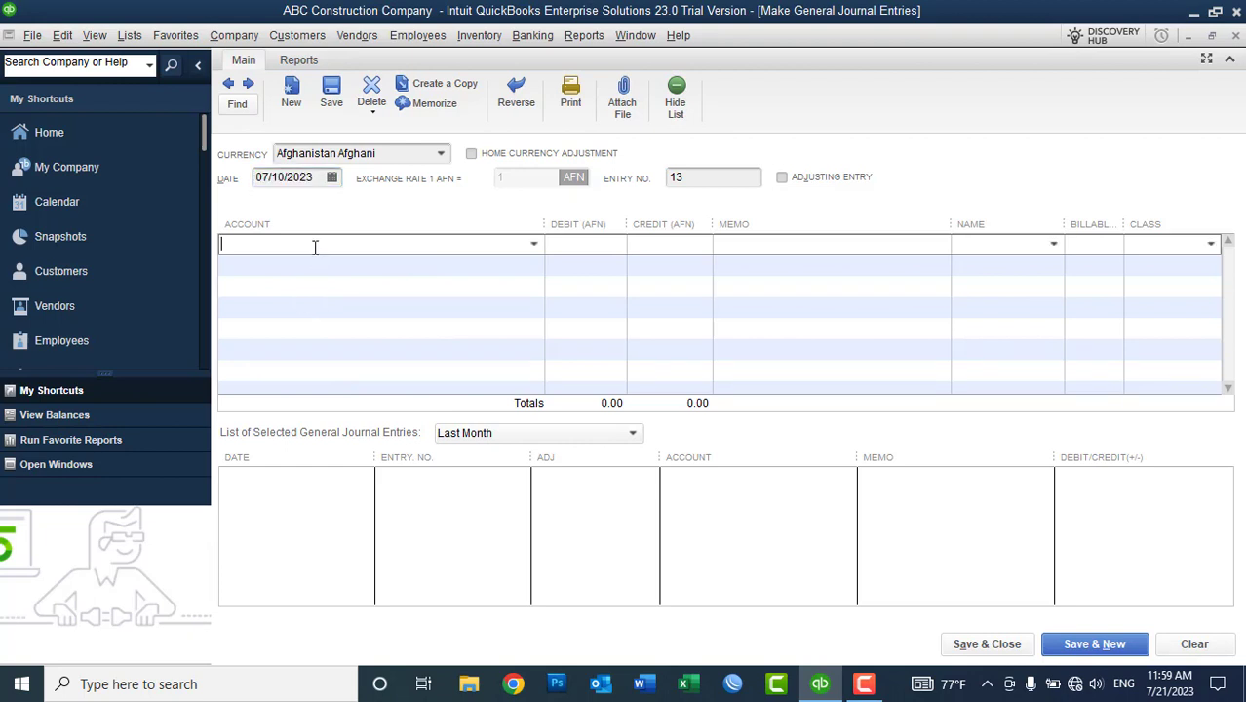
click(533, 244)
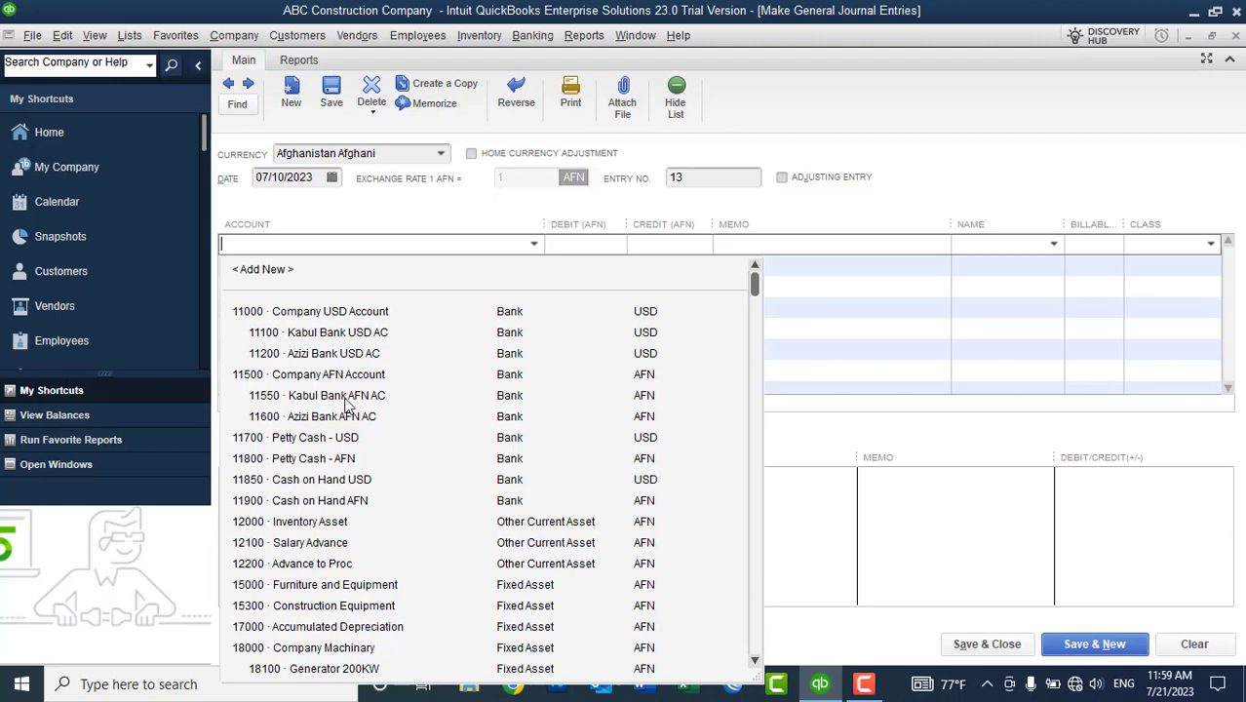
click(337, 396)
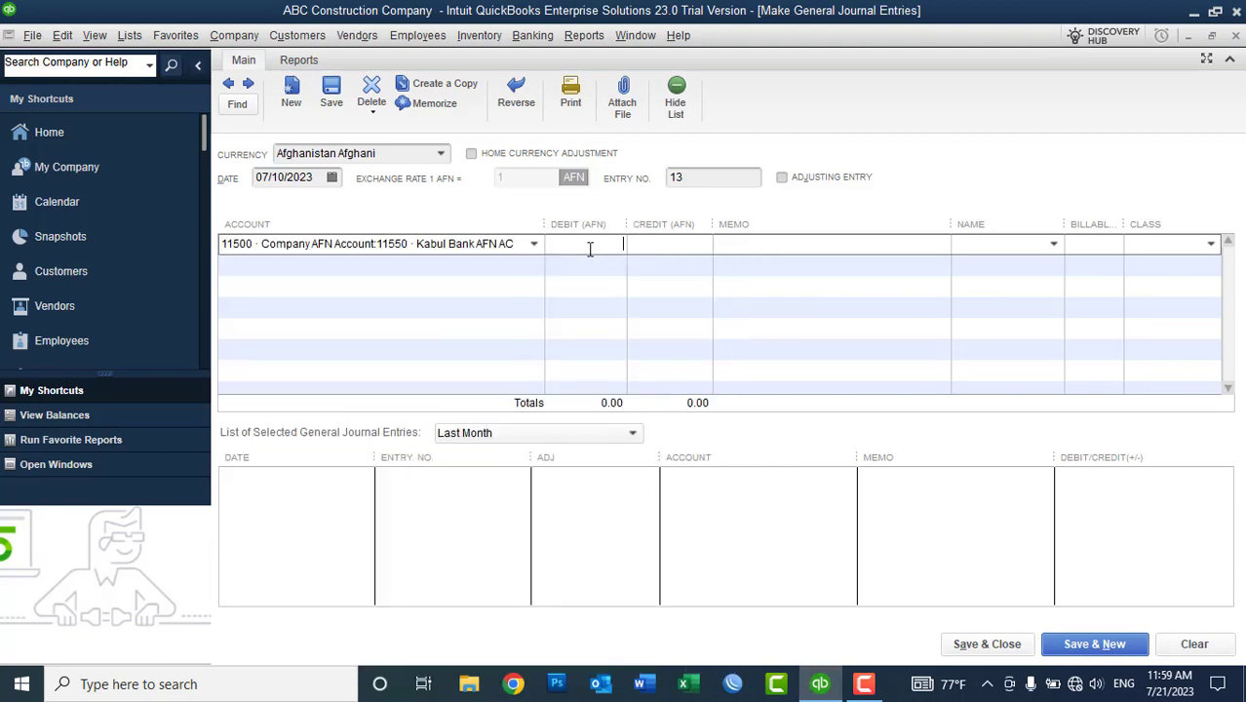
text(300000)
key(Tab)
Step: Credit the 200,000 AFN to the Contribution subaccount of Owner Equity on the second line
click(533, 265)
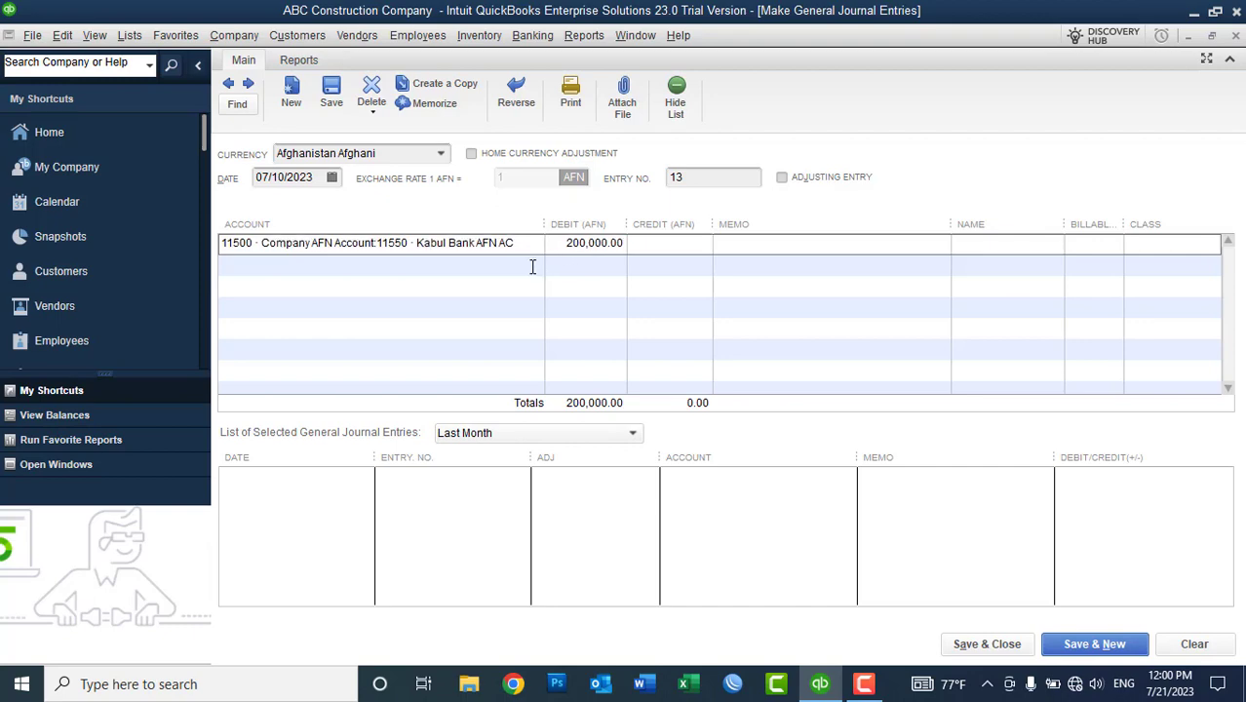
click(533, 267)
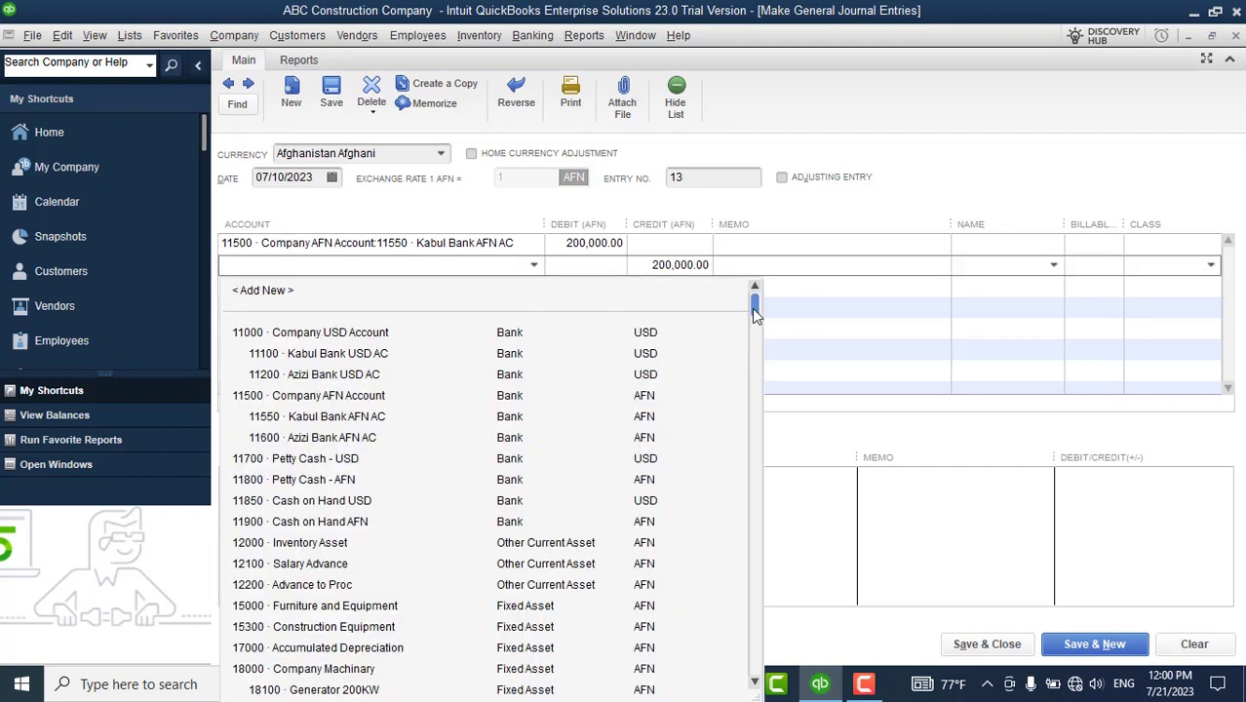
drag(753, 308, 750, 501)
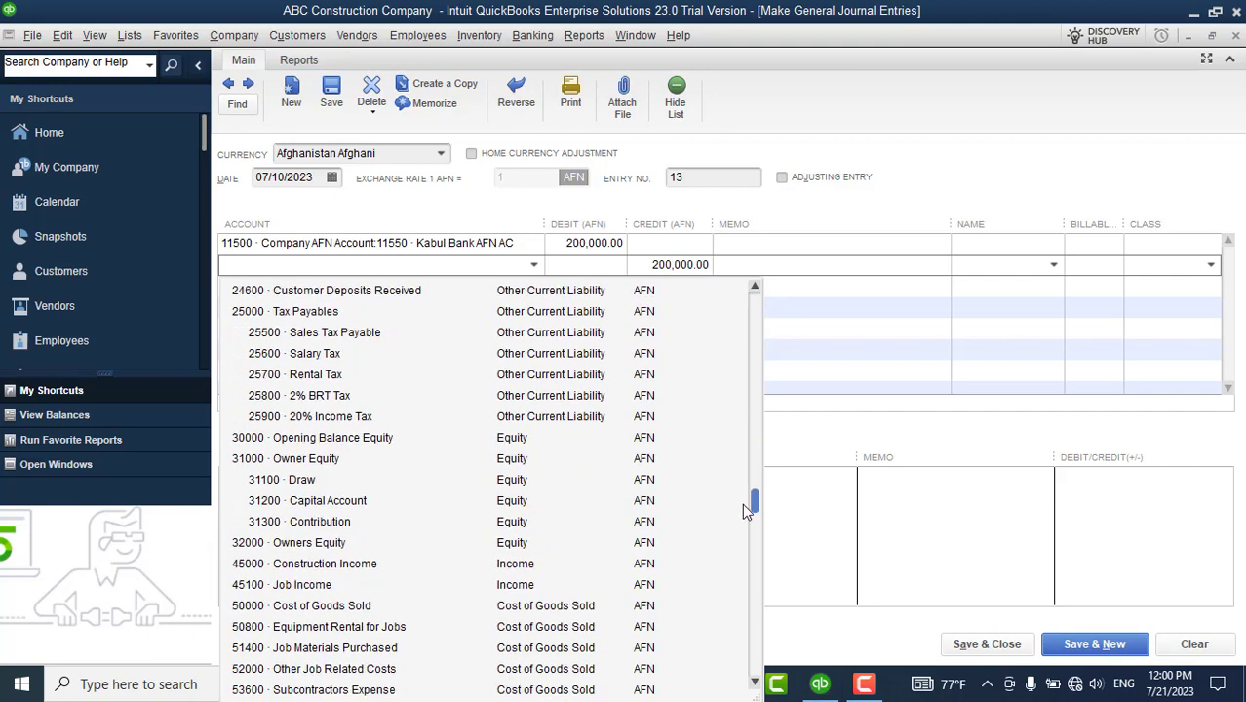
click(313, 523)
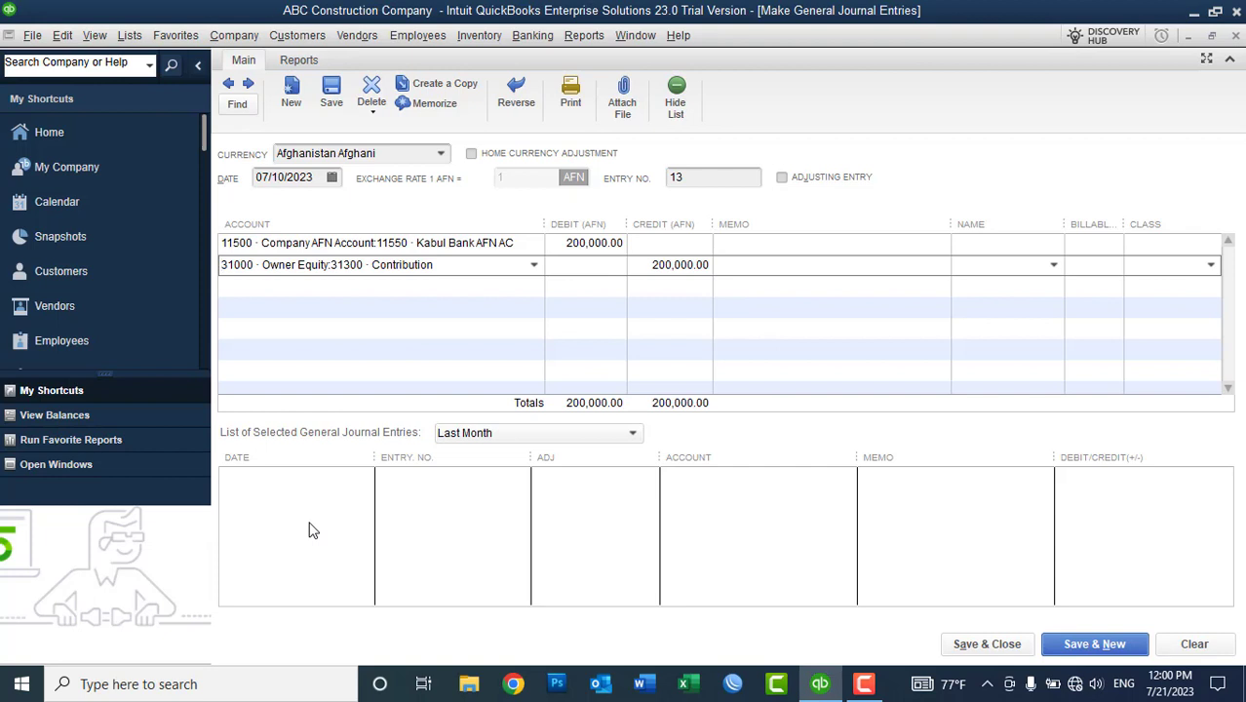
Step: Add the memo "Owner Contributed money to business" to both lines, and save and close the entry
click(811, 243)
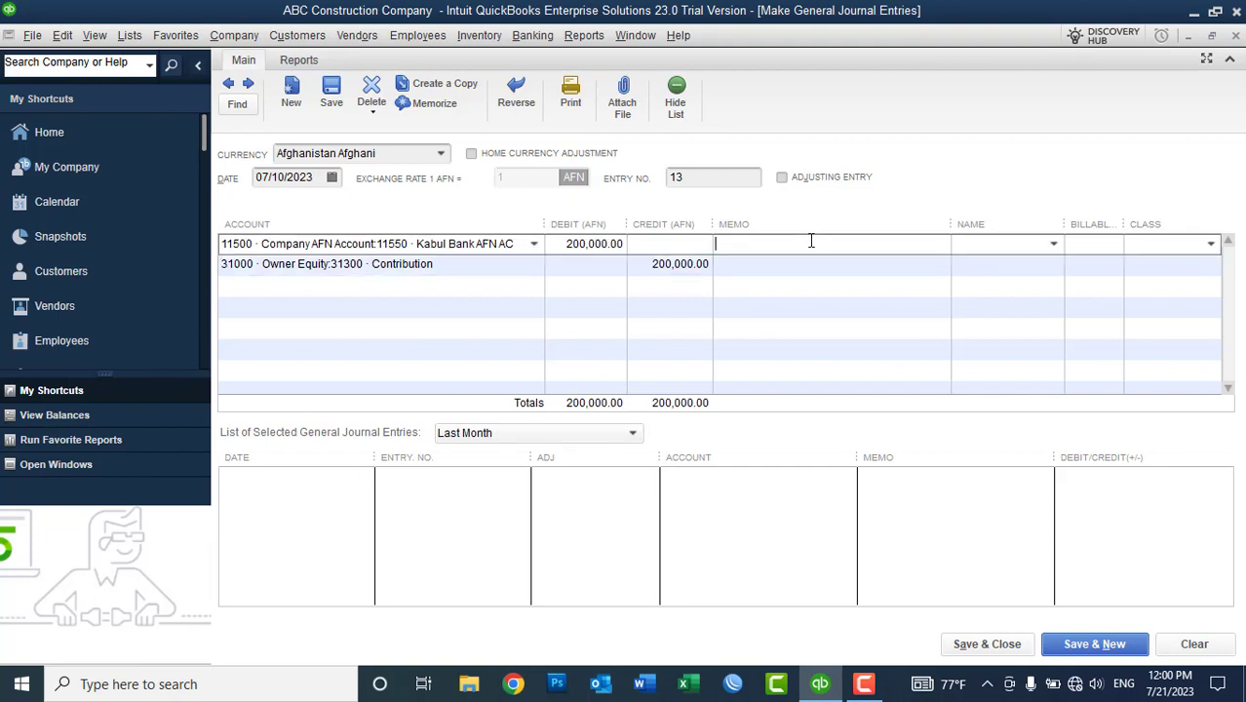
text(Owner Contr)
text(ibuted In)
text(oney t)
text(o bus)
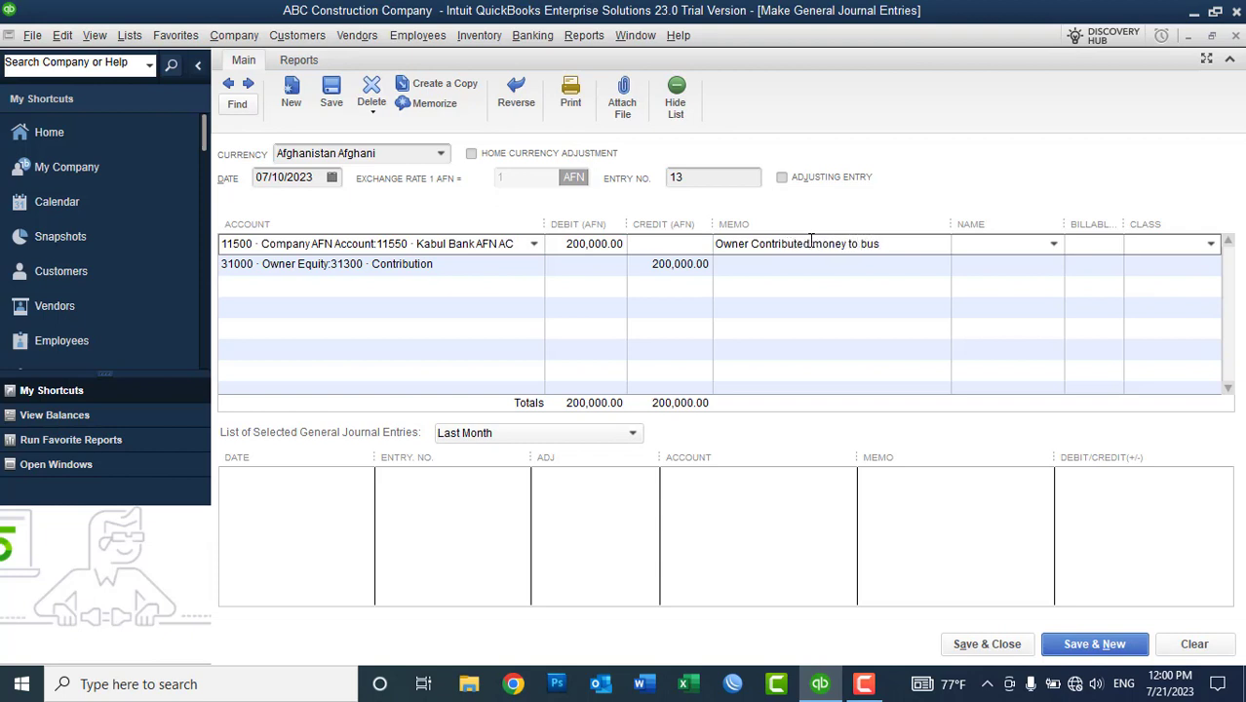
text(iness)
drag(935, 244, 575, 253)
key(ctrl+c)
click(764, 265)
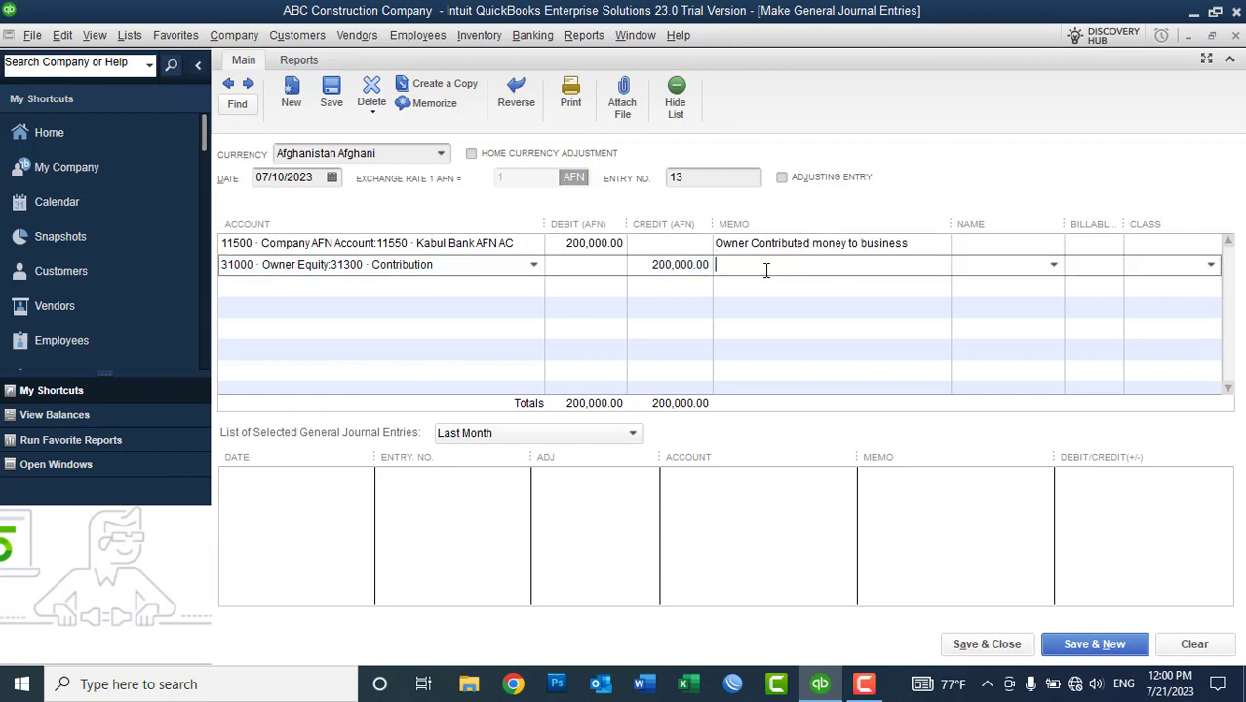
key(ctrl+v)
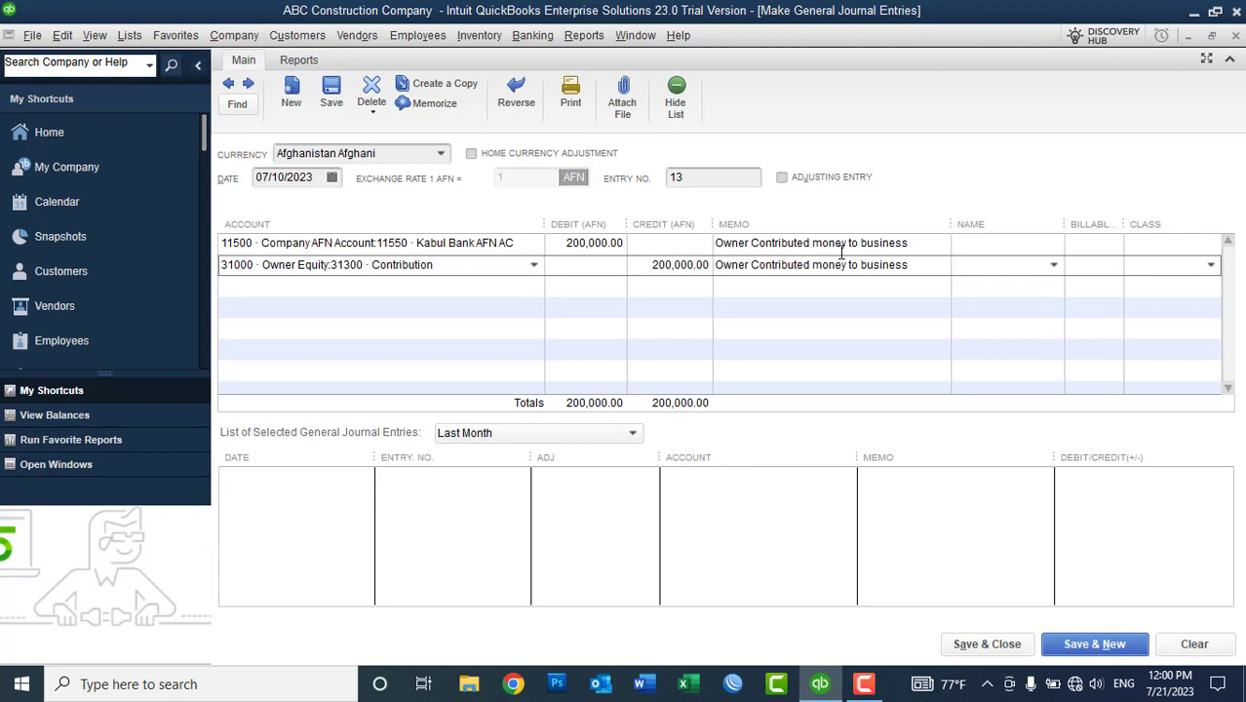
click(987, 645)
click(583, 259)
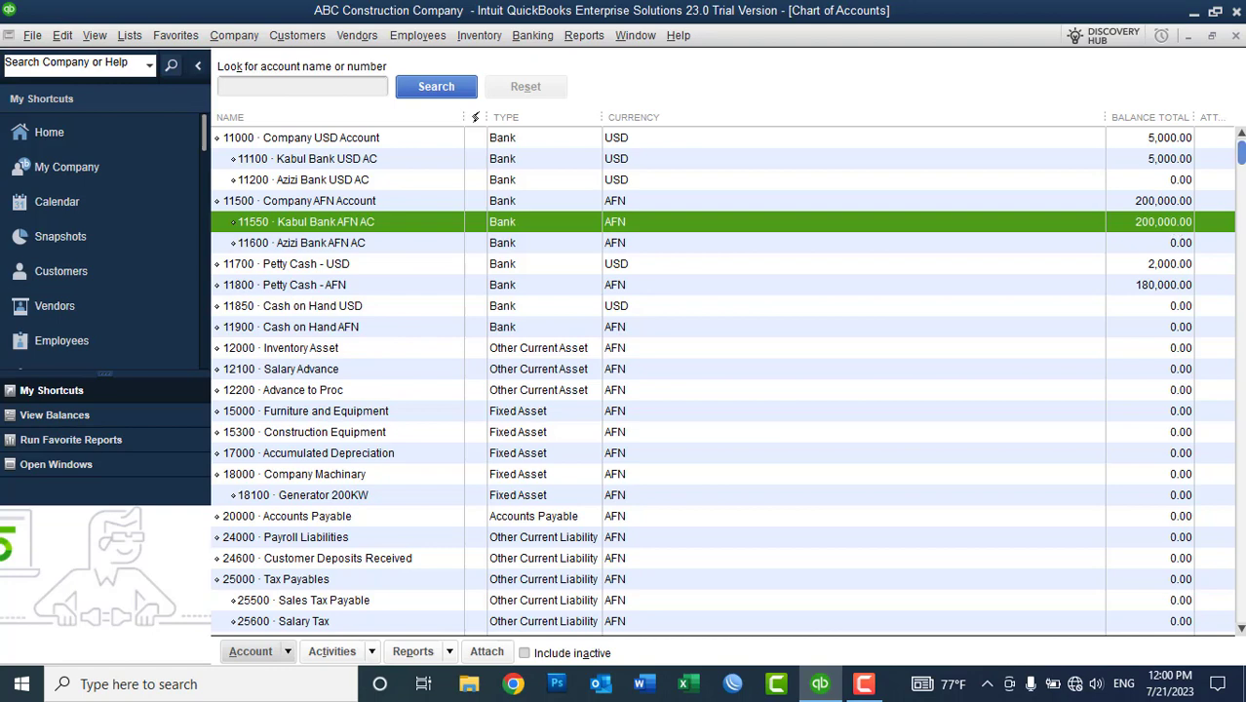
Step: Review the Owner Equity balance against its Draw, Capital Account and Contribution subaccounts in the chart of accounts
scroll(721, 380, down, 8)
click(279, 226)
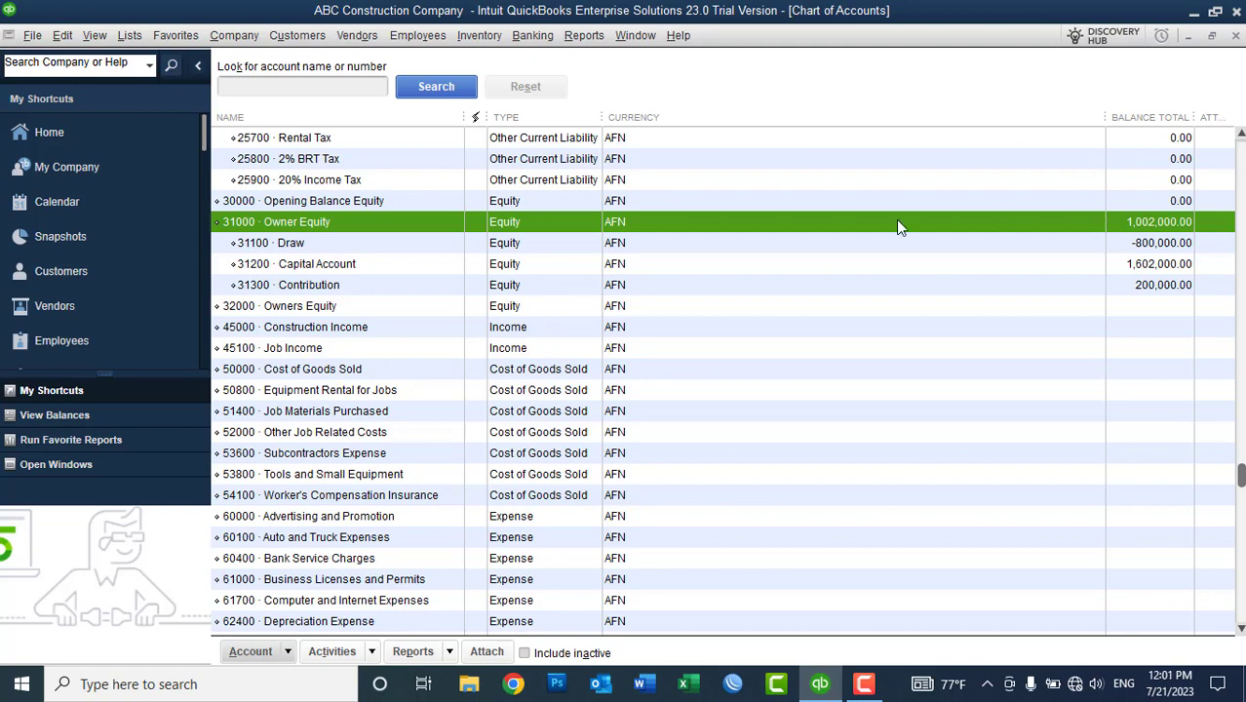
click(391, 265)
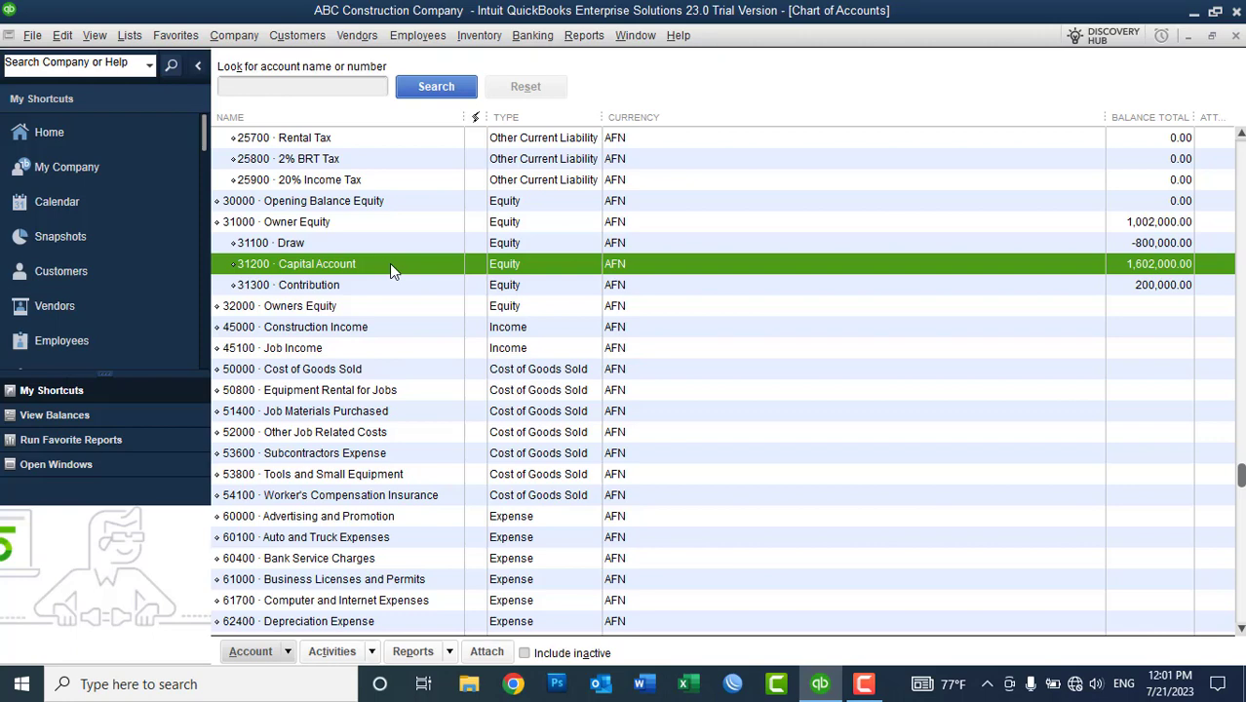
key(Up)
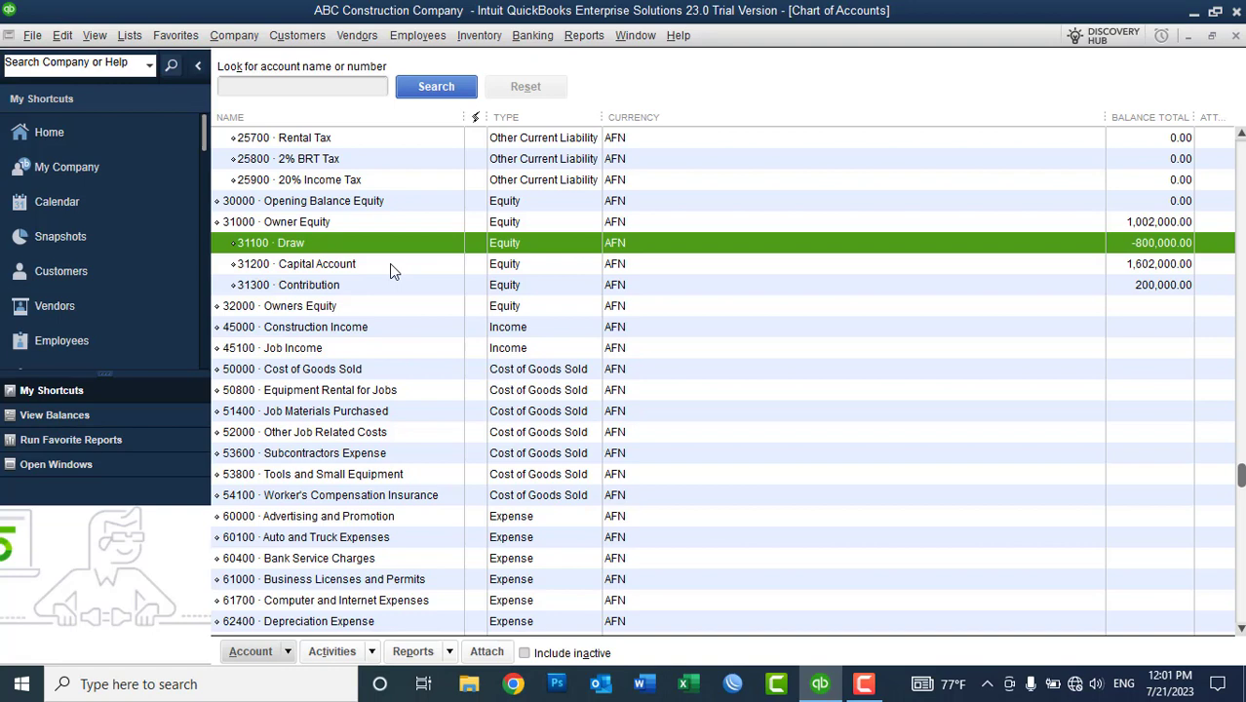
key(Down)
key(Down)
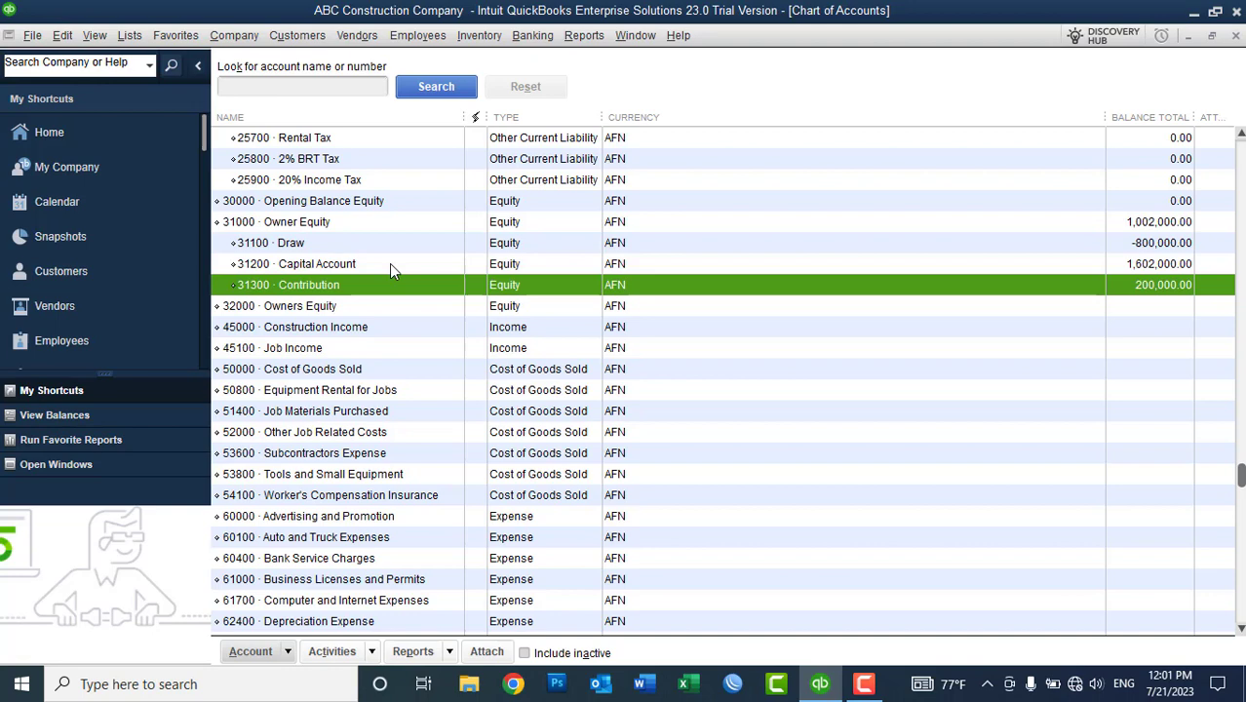
key(Up)
key(Up)
key(Up)
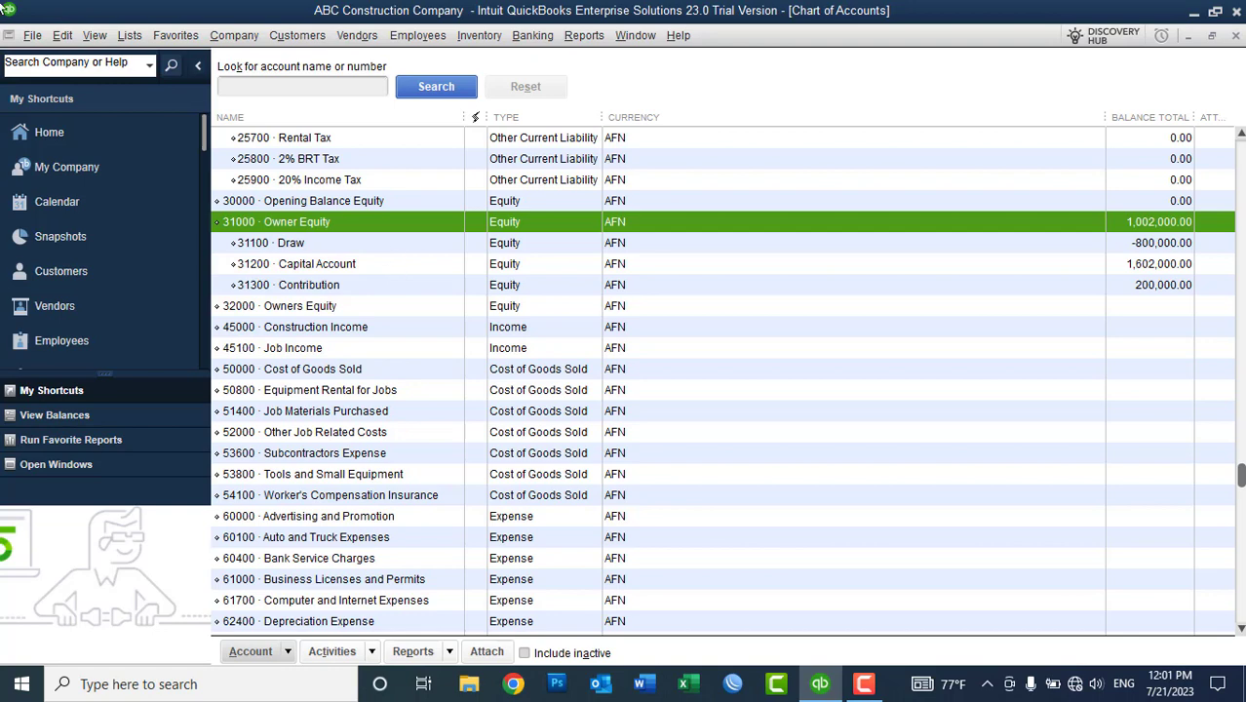
Step: Open the calculator beside the account names and enter the Capital Account balance of 1,602,000
click(62, 36)
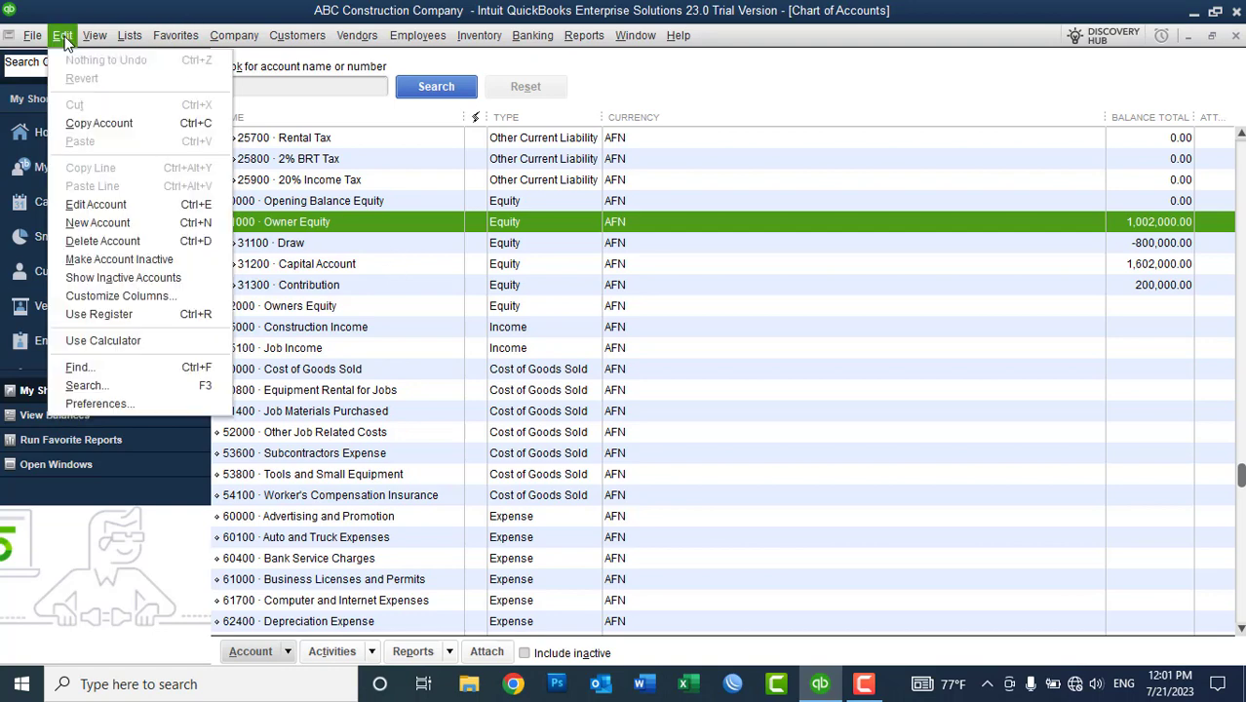
click(115, 340)
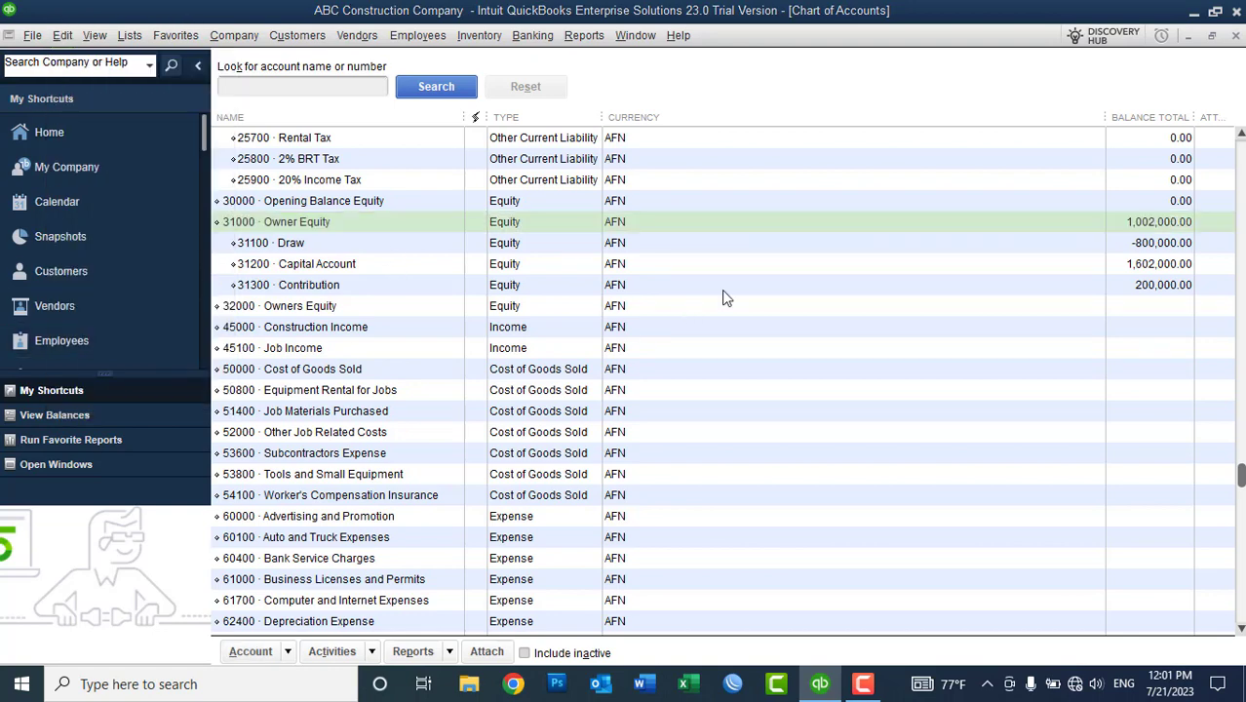
drag(149, 44, 683, 87)
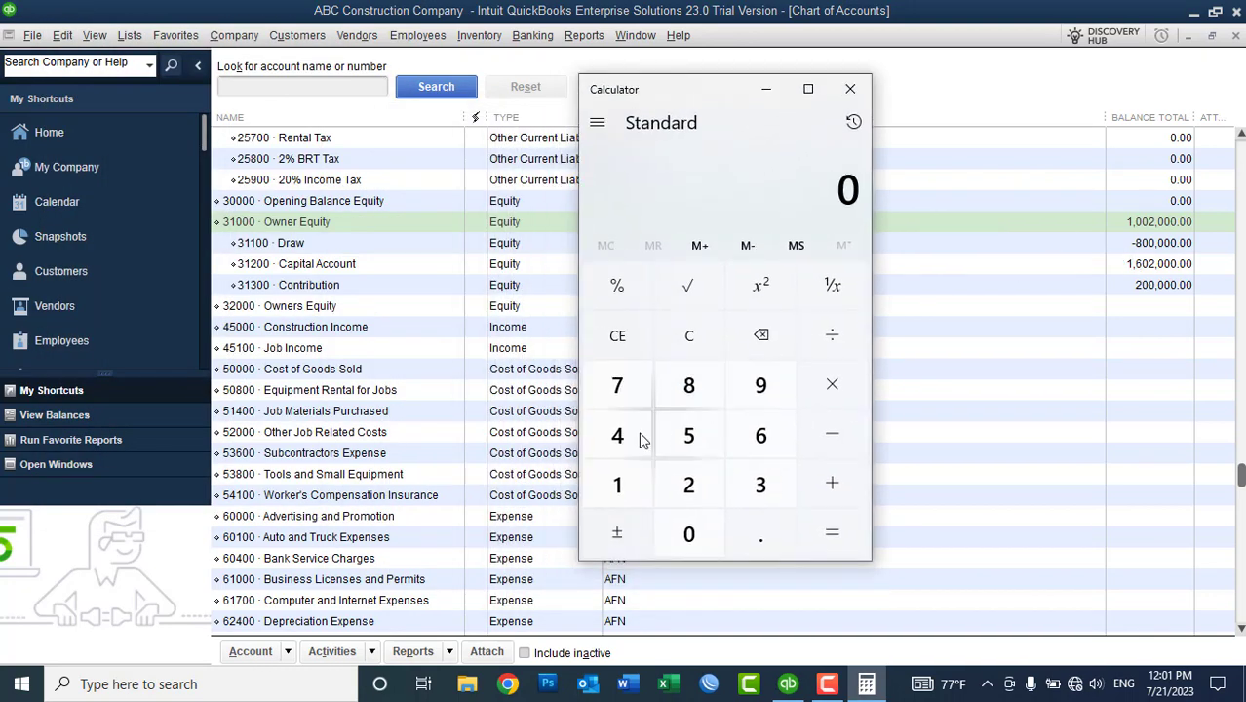
click(621, 483)
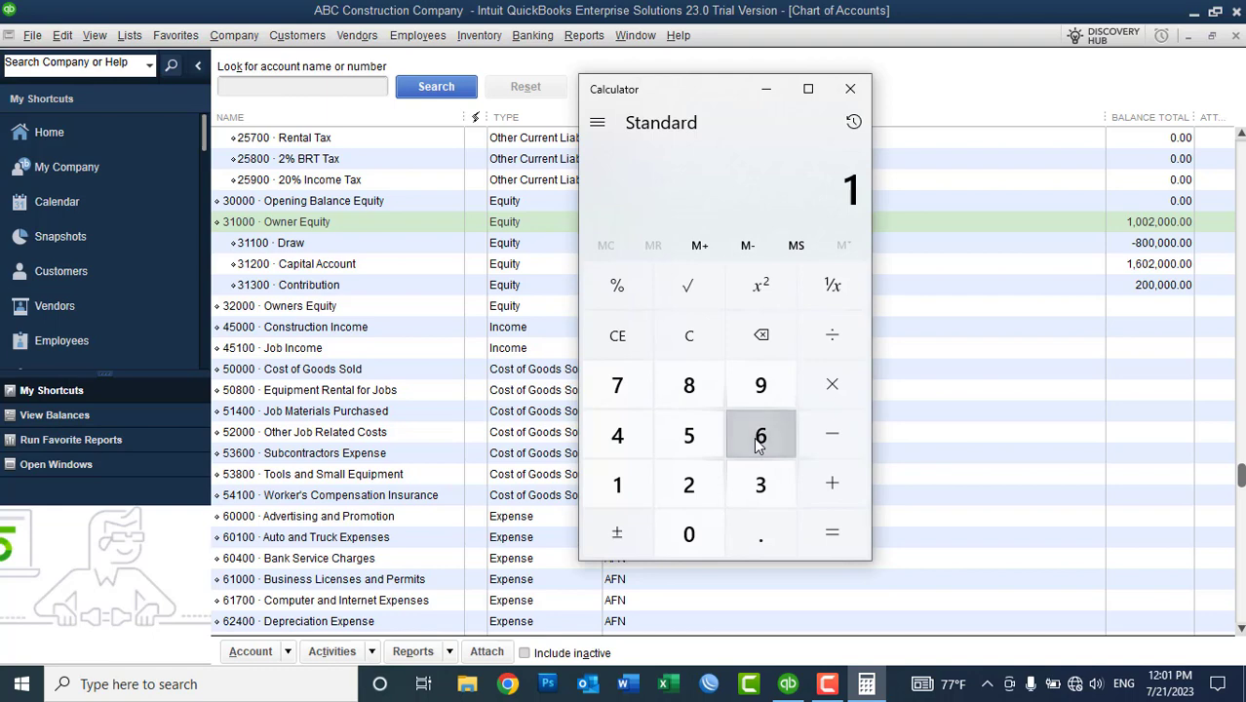
click(760, 435)
click(692, 531)
click(689, 479)
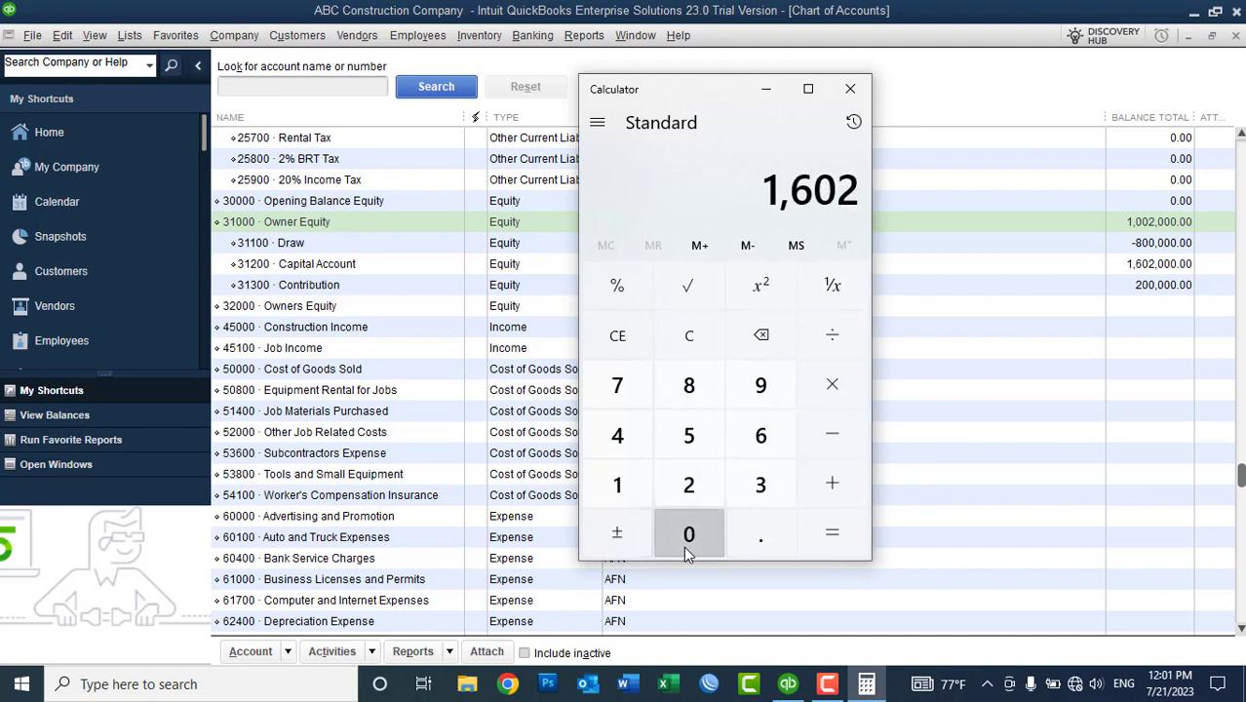
click(688, 538)
click(688, 541)
click(688, 534)
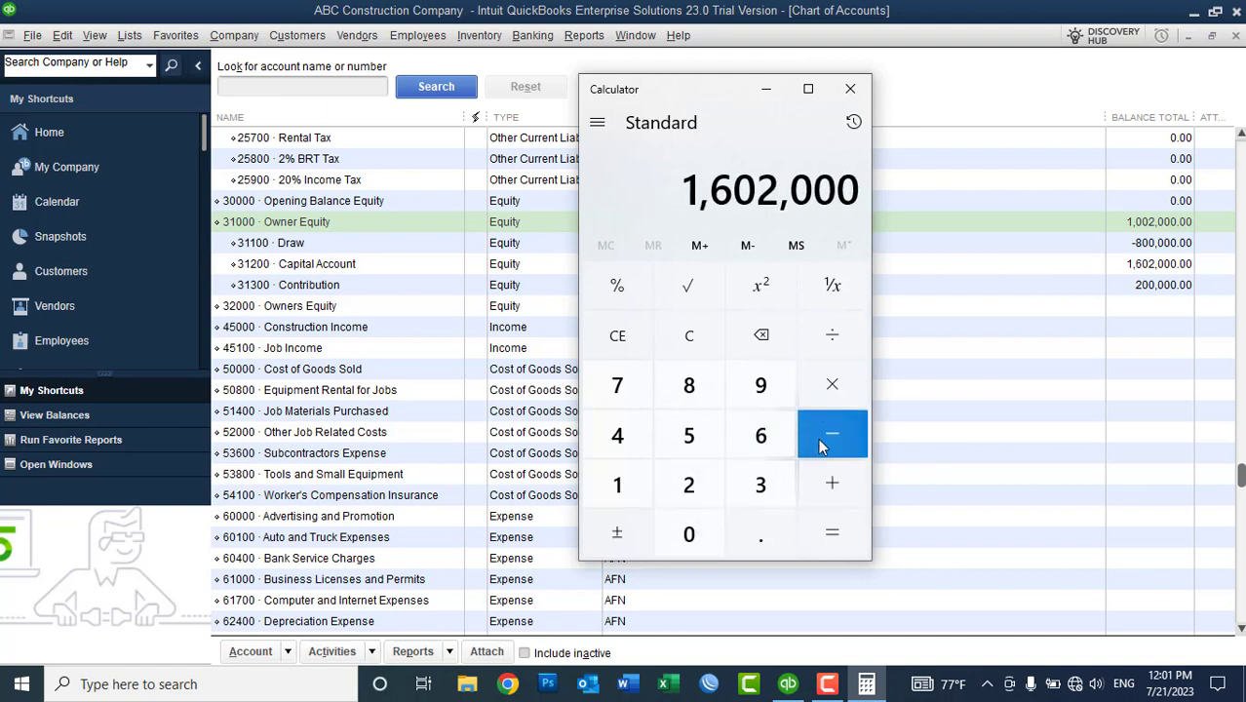
Step: Subtract the Draw amount of 800,000 from the Capital Account balance in the calculator
click(817, 438)
click(693, 388)
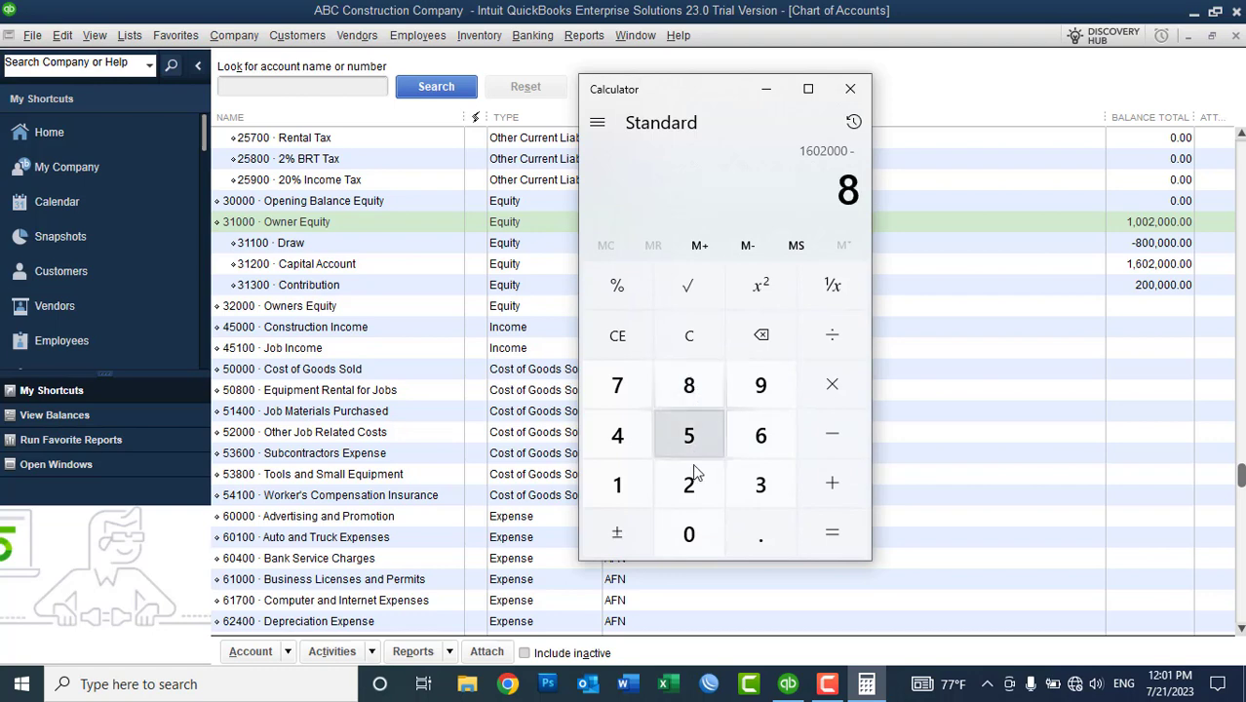
click(690, 531)
click(691, 531)
click(693, 531)
click(693, 531)
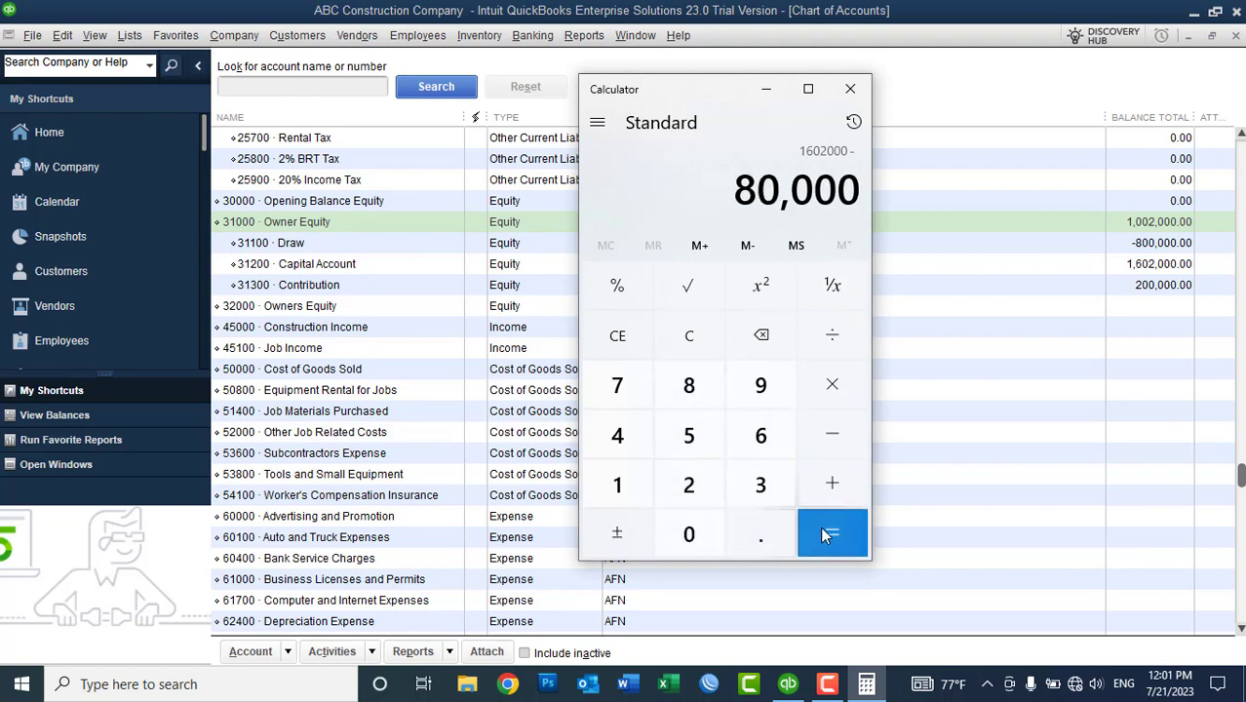
click(693, 534)
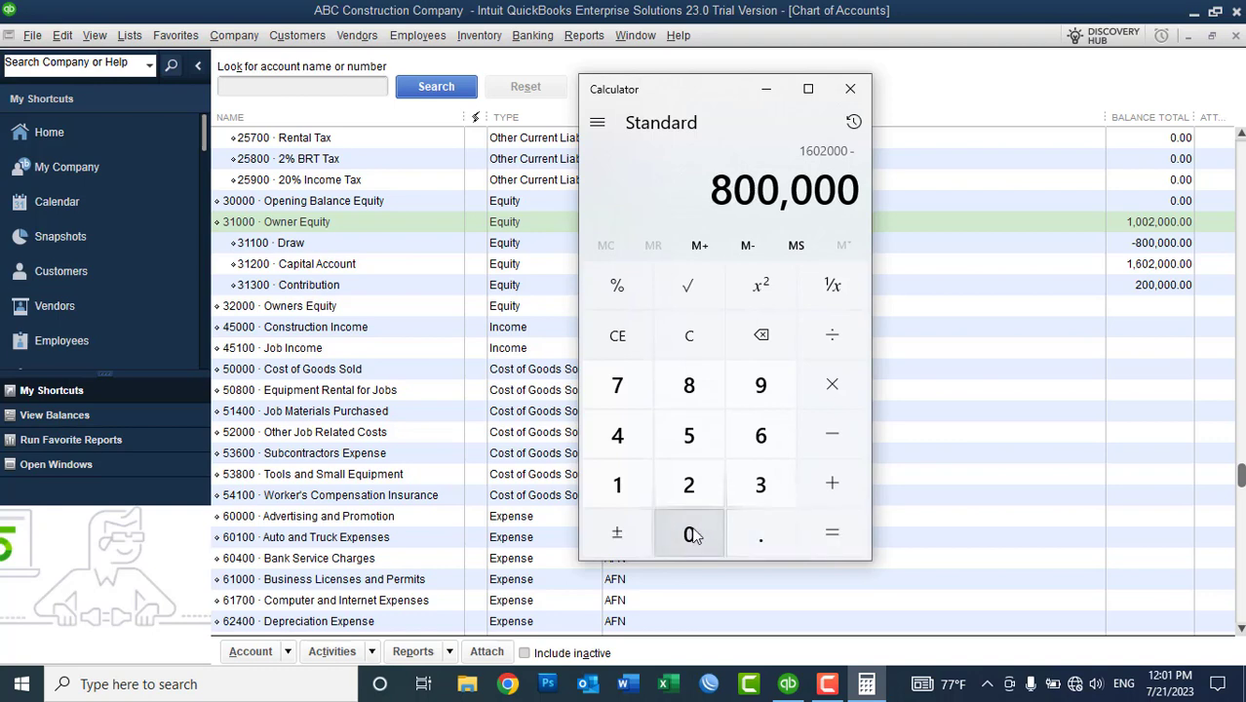
click(828, 527)
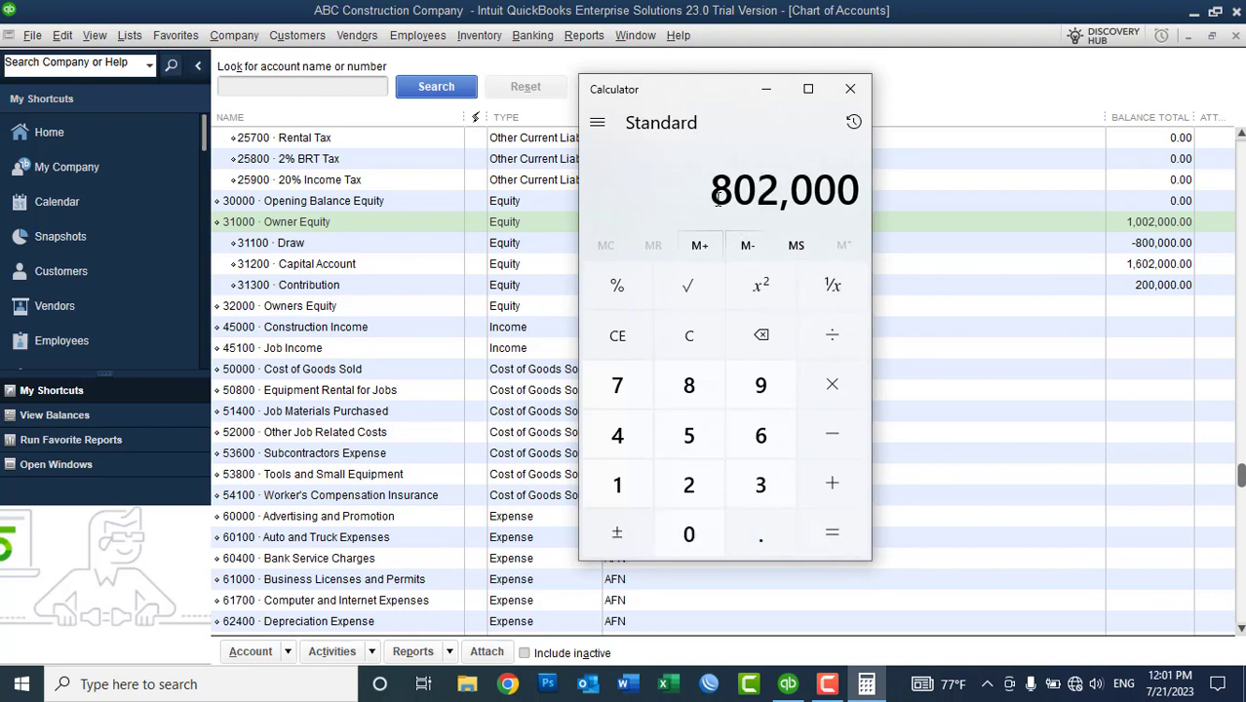
Step: Add the Contribution amount of 200,000 to the calculated result, compare it with Owner Equity, and close the calculator
click(832, 481)
click(690, 483)
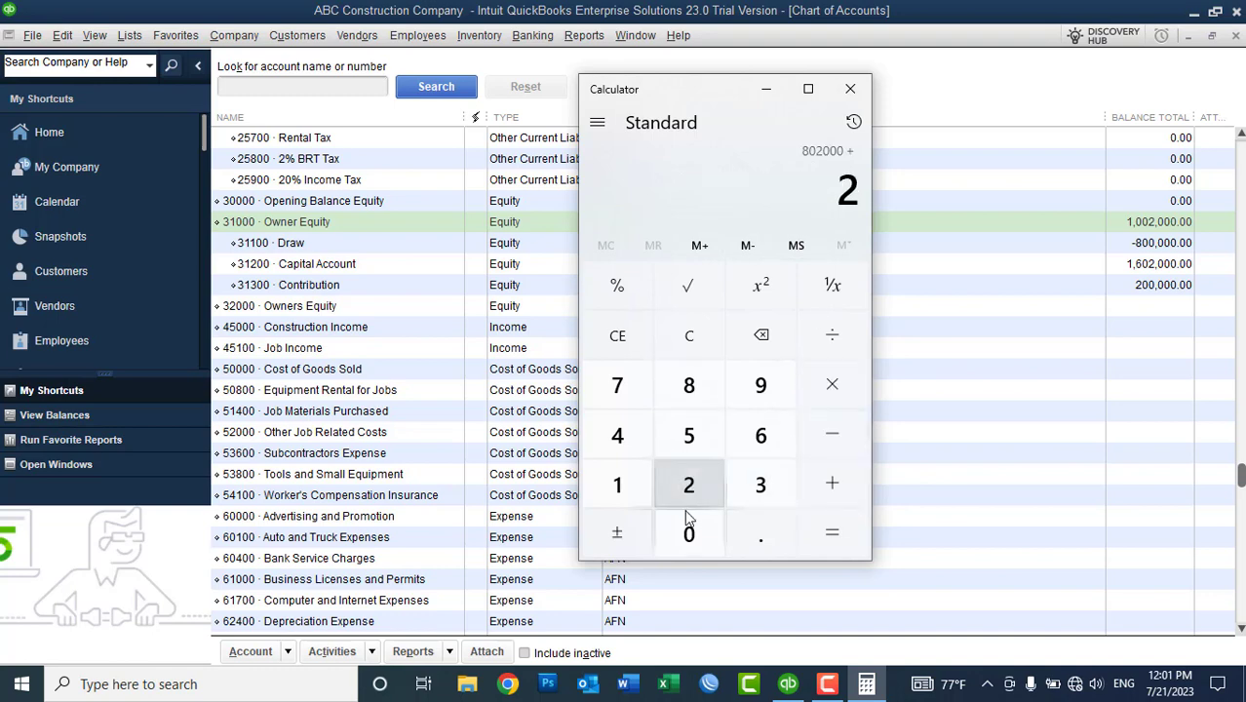
click(688, 532)
click(688, 532)
click(688, 532)
click(688, 532)
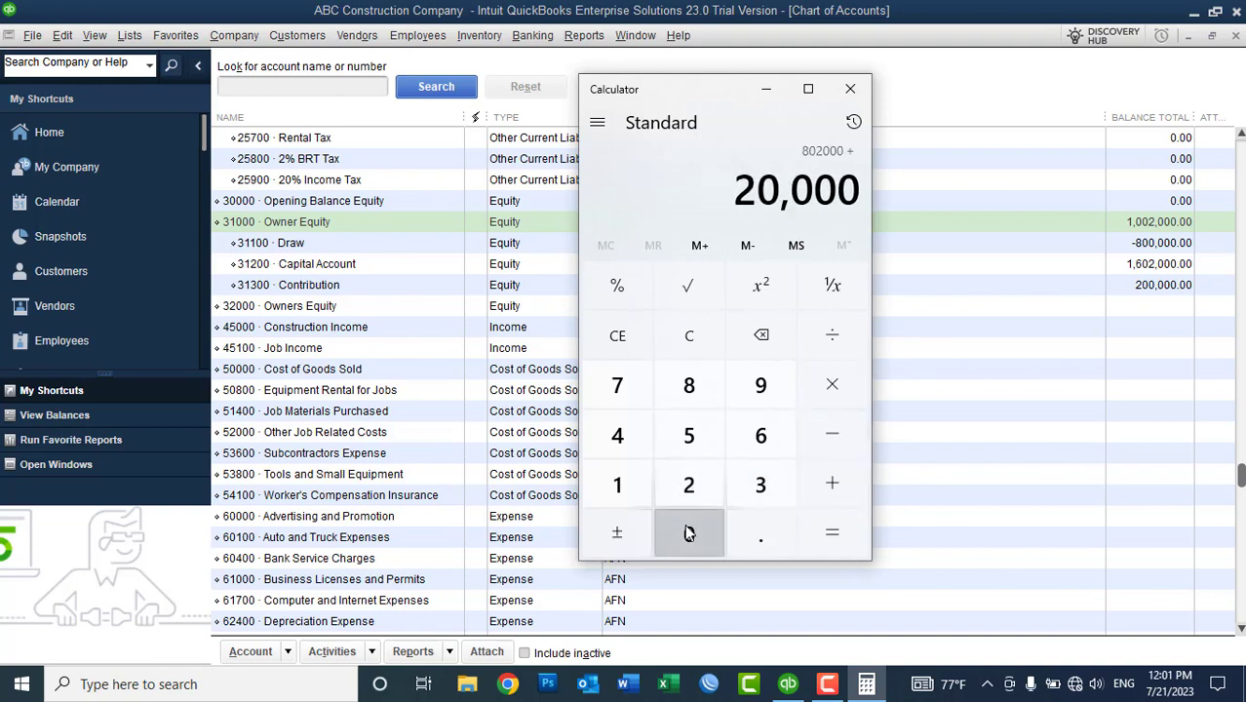
click(688, 532)
click(820, 523)
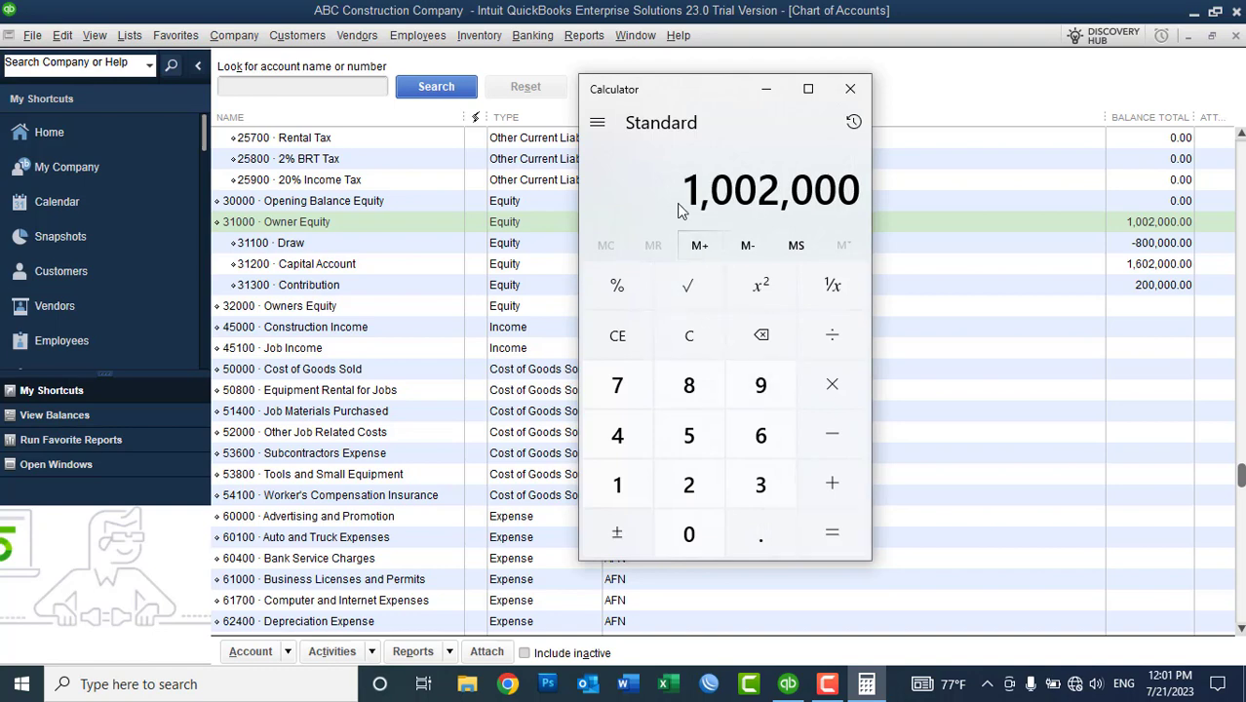
click(845, 90)
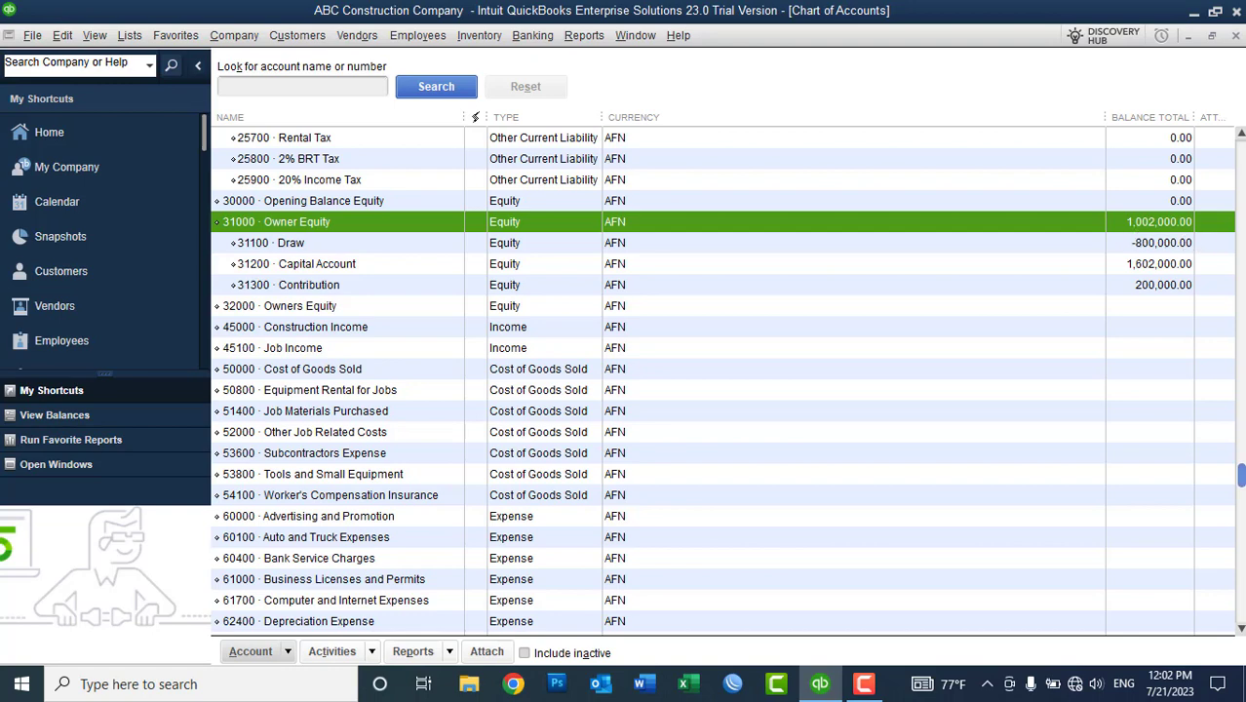
Step: Review the balances of the Company USD and Company AFN bank accounts and locate Azizi Bank AFN AC in the chart of accounts
click(1240, 456)
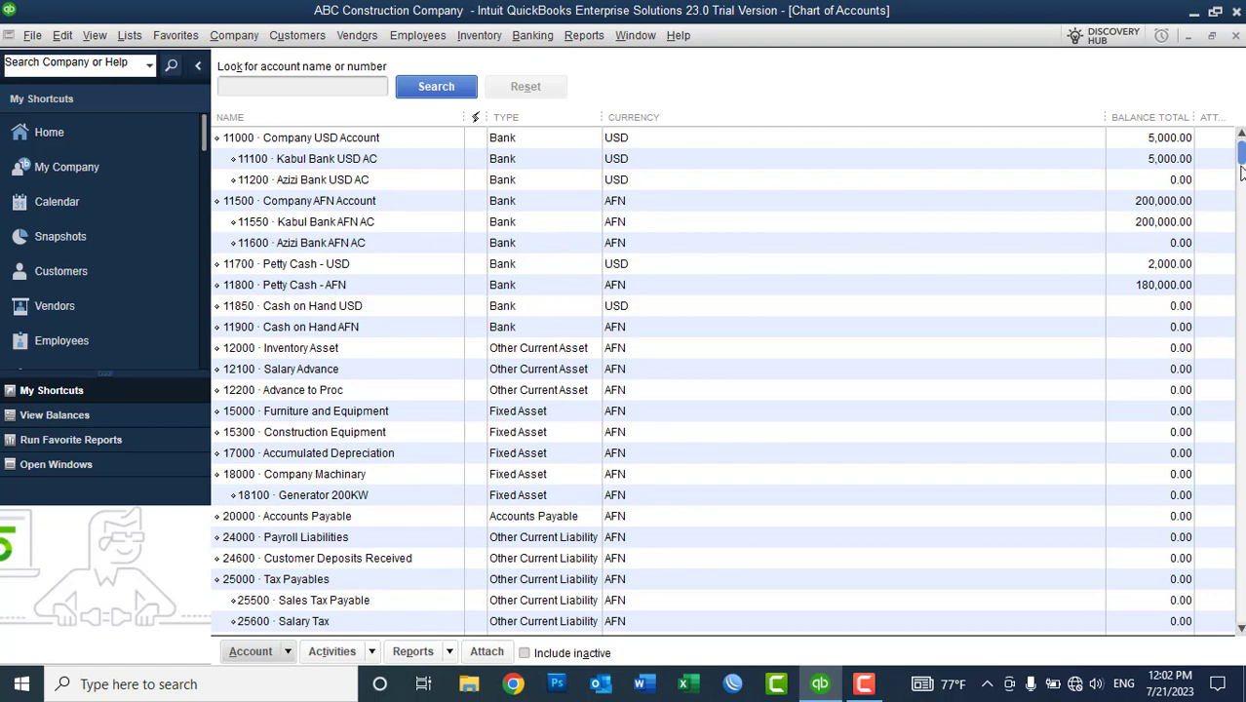
click(1178, 144)
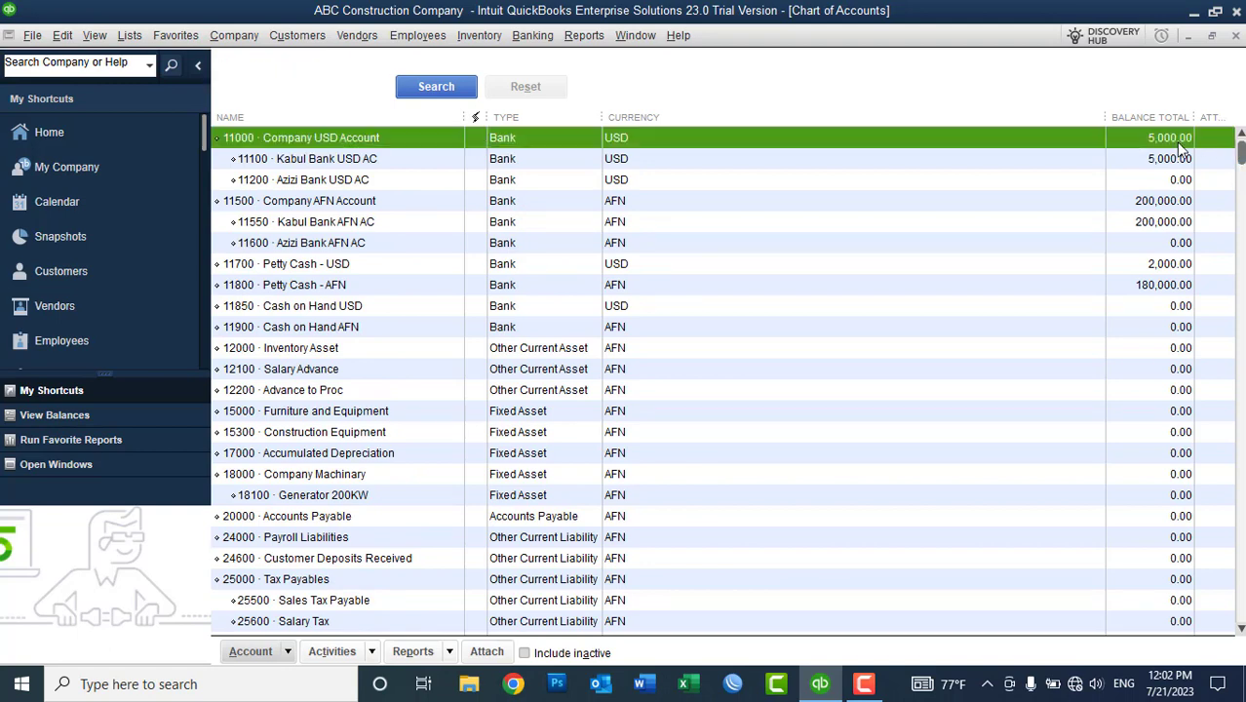
click(1166, 205)
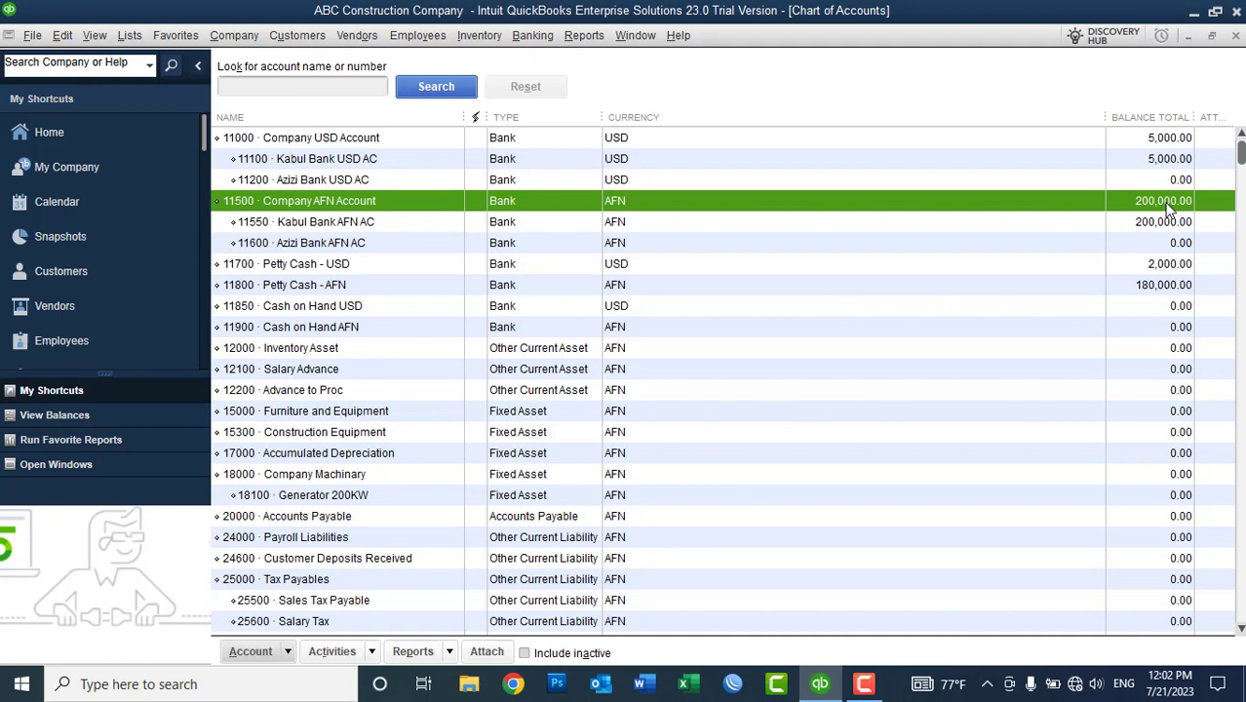
click(368, 245)
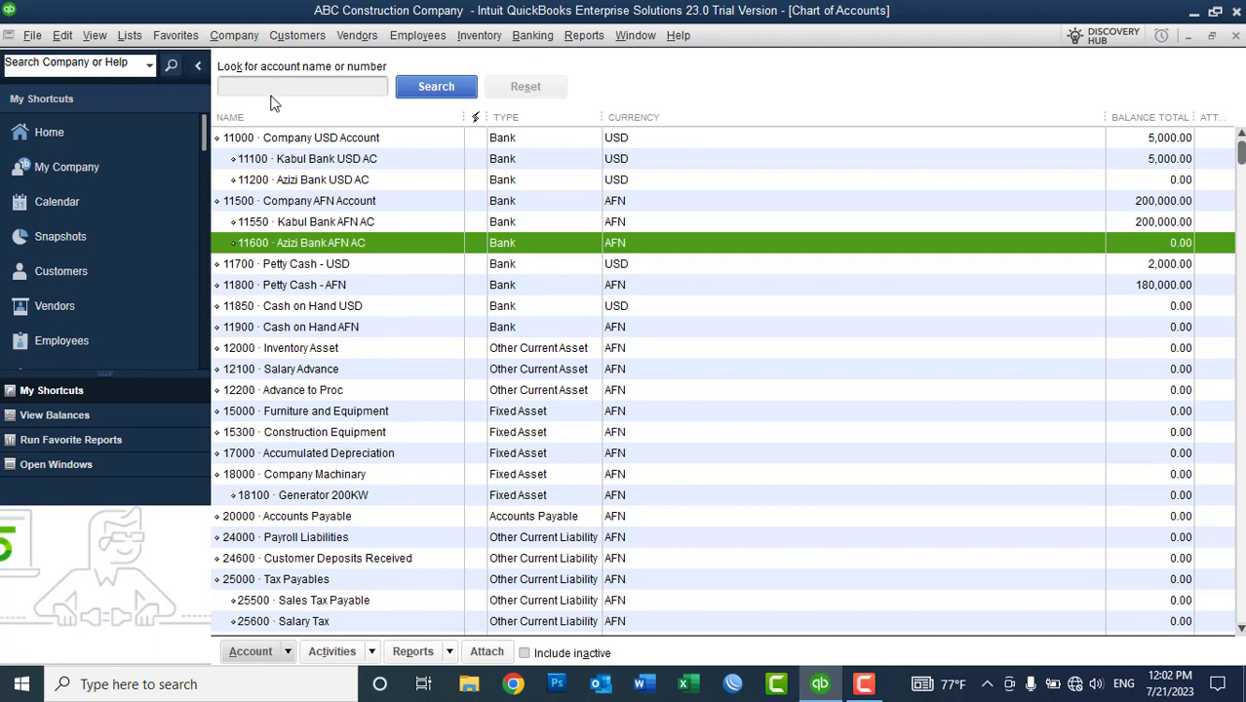
Step: Open a new general journal entry and date it 07/11/2023
click(236, 39)
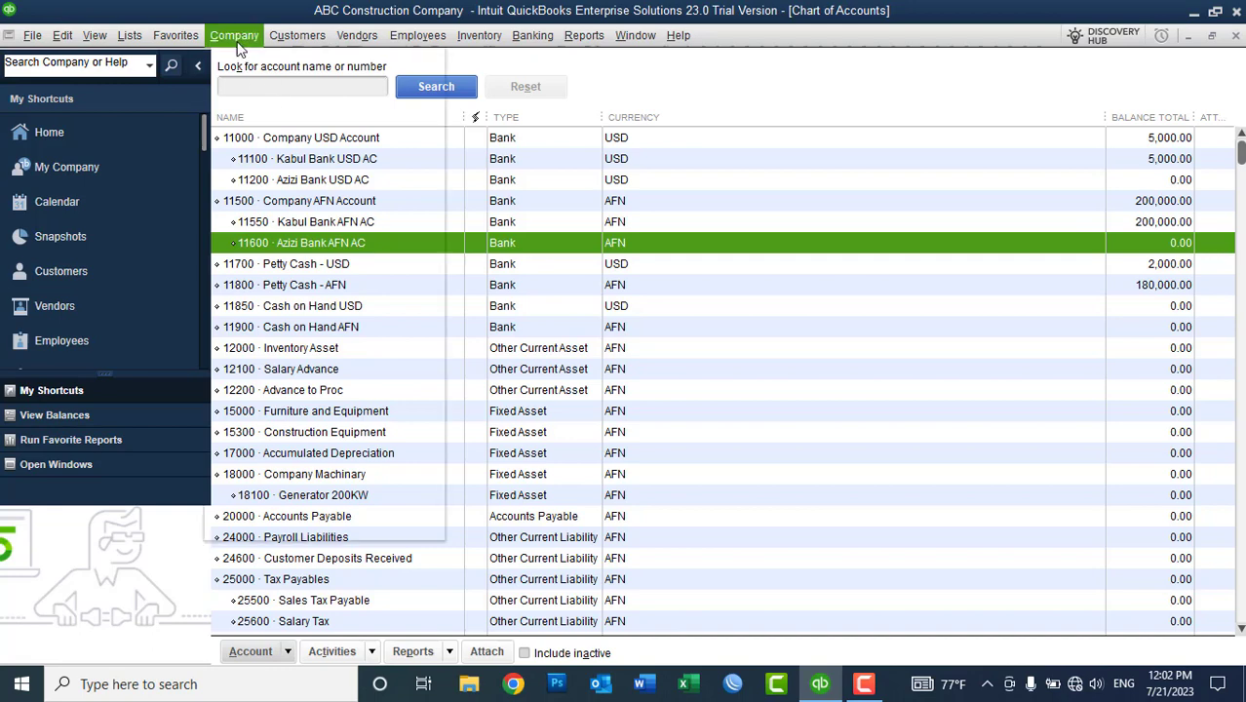
click(332, 387)
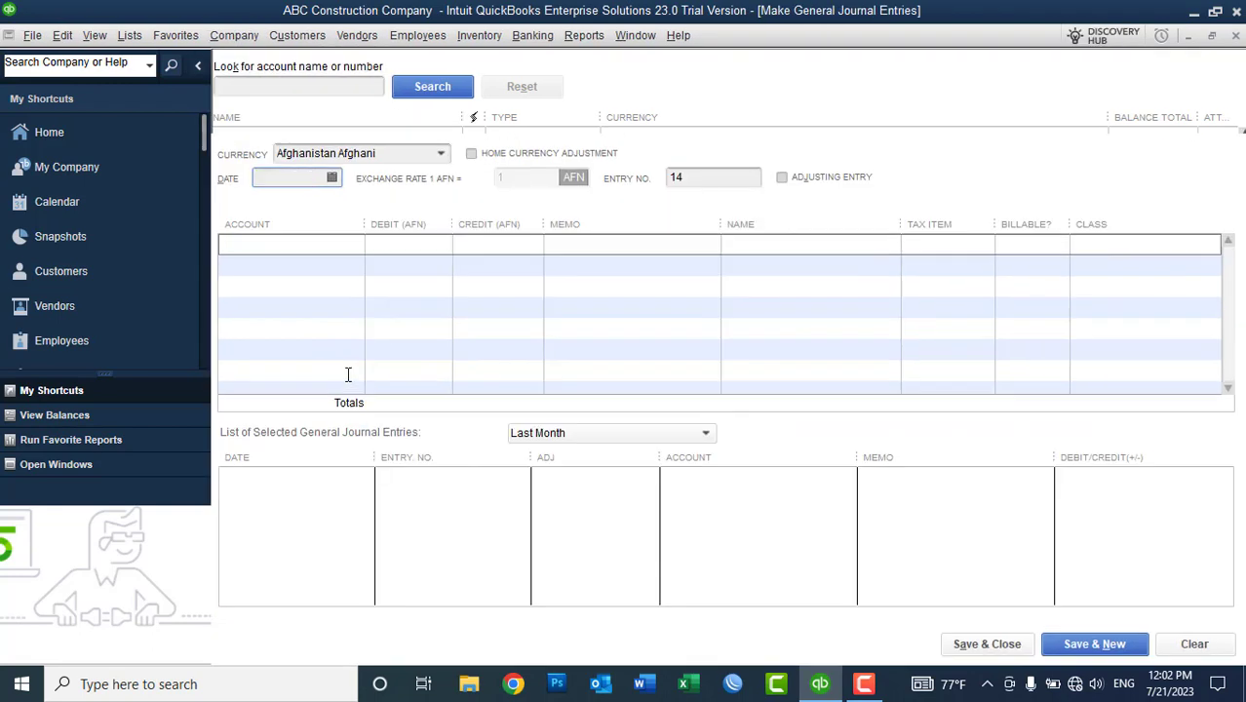
click(332, 177)
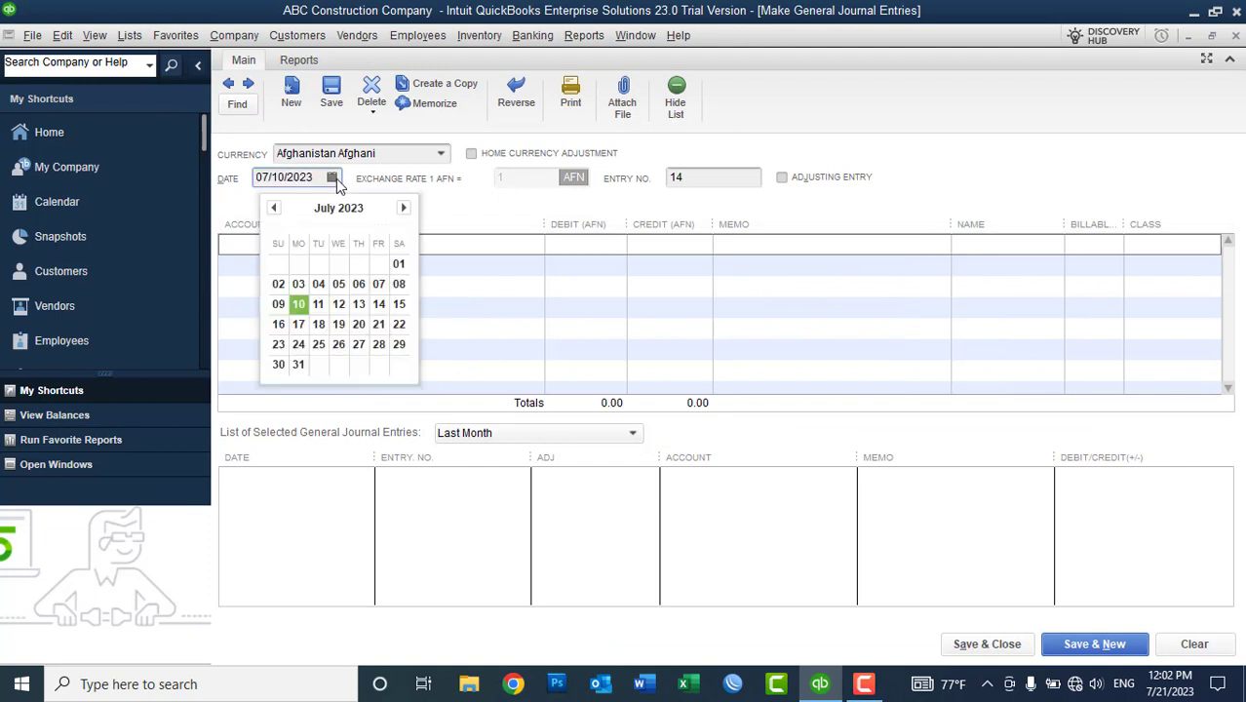
click(320, 305)
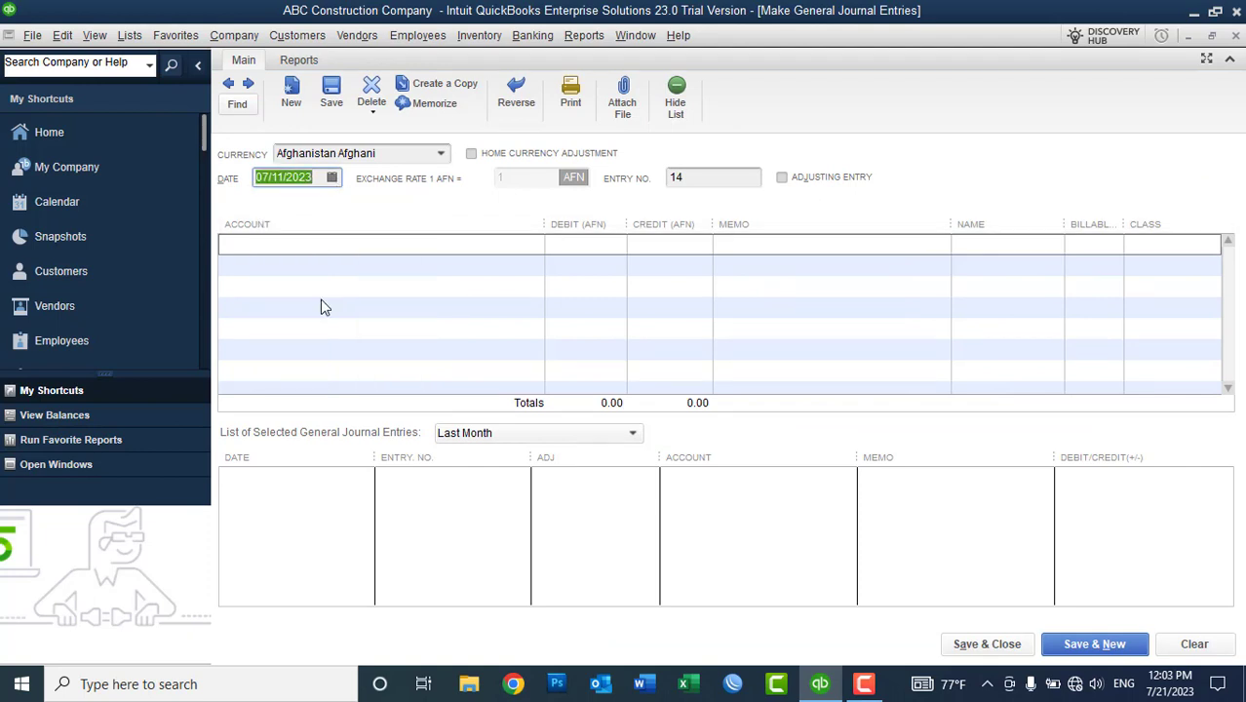
Step: Debit 200,000 AFN to account 11600 Azizi Bank AFN AC on the journal entry's first line
click(408, 245)
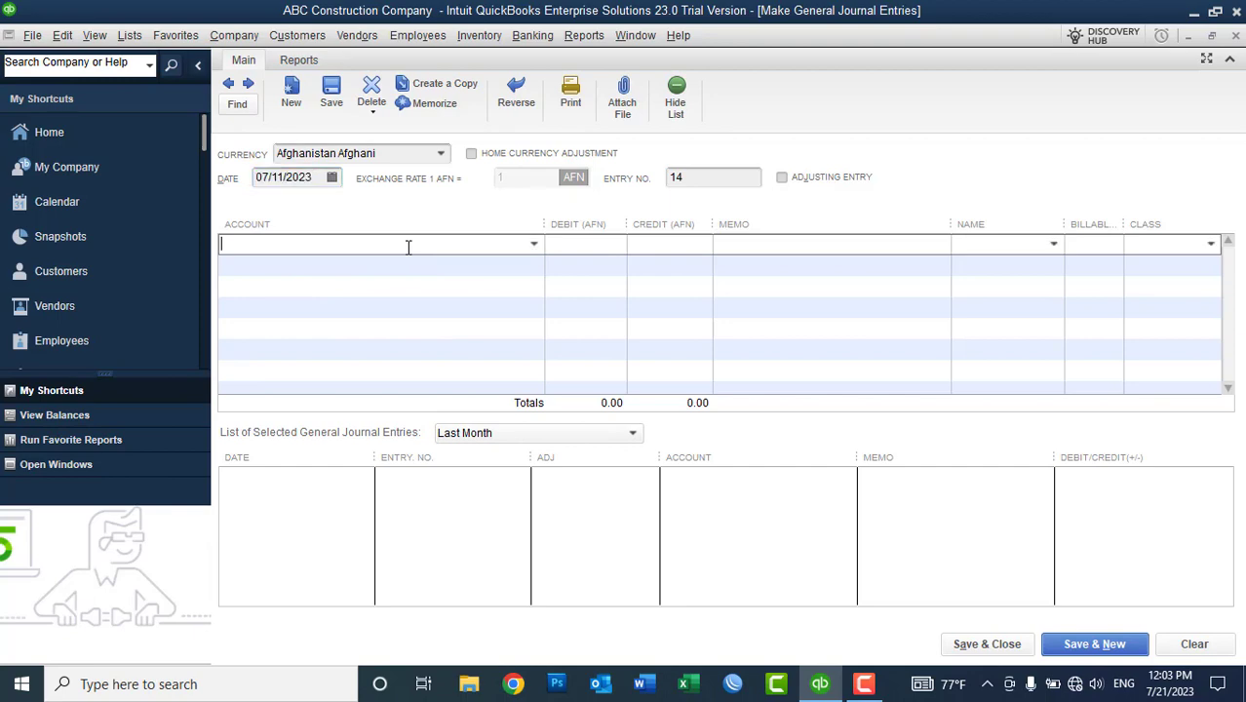
click(534, 244)
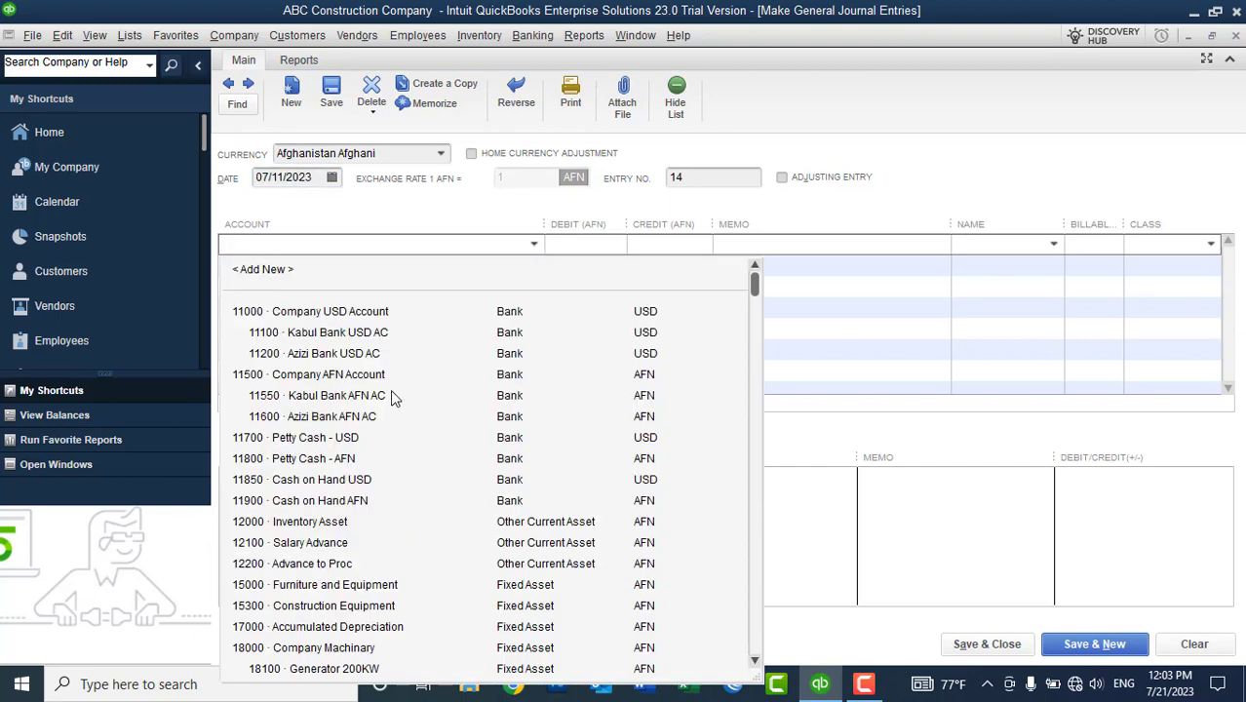
click(368, 417)
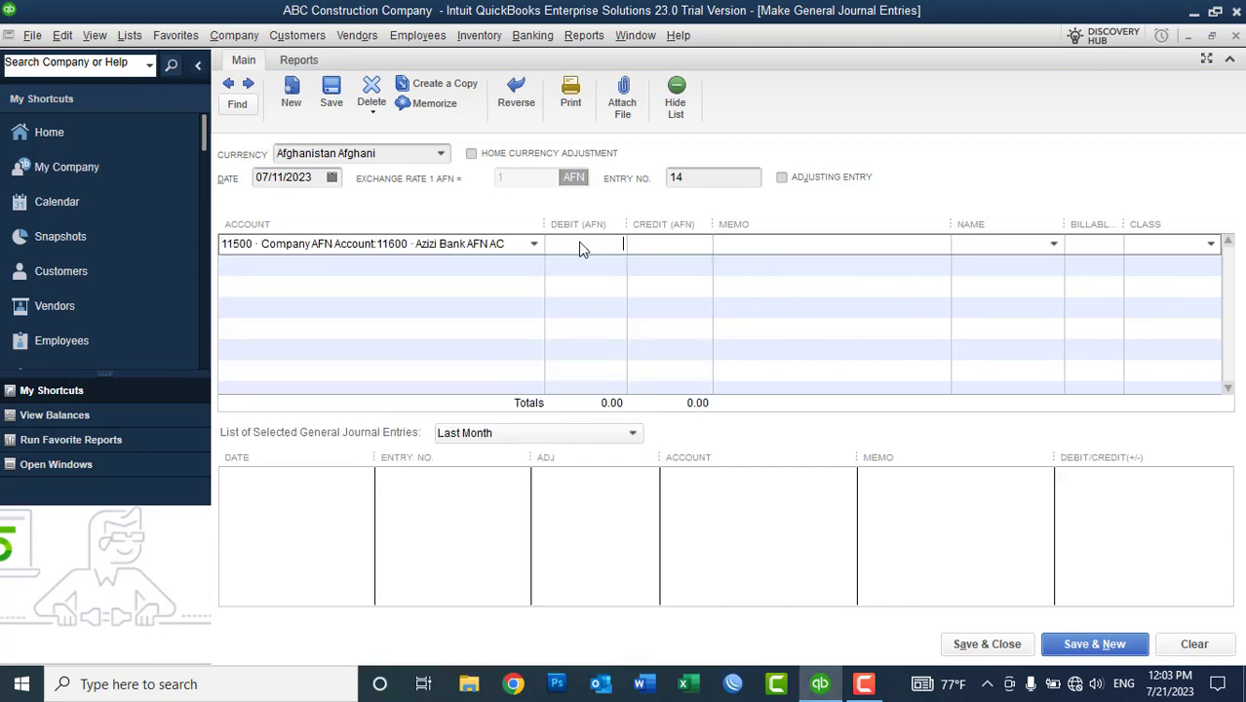
text(500)
key(BackSpace)
key(BackSpace)
key(BackSpace)
text(200000)
key(BackSpace)
key(BackSpace)
key(BackSpace)
key(BackSpace)
key(BackSpace)
key(BackSpace)
text(200000)
key(Tab)
click(522, 271)
click(533, 267)
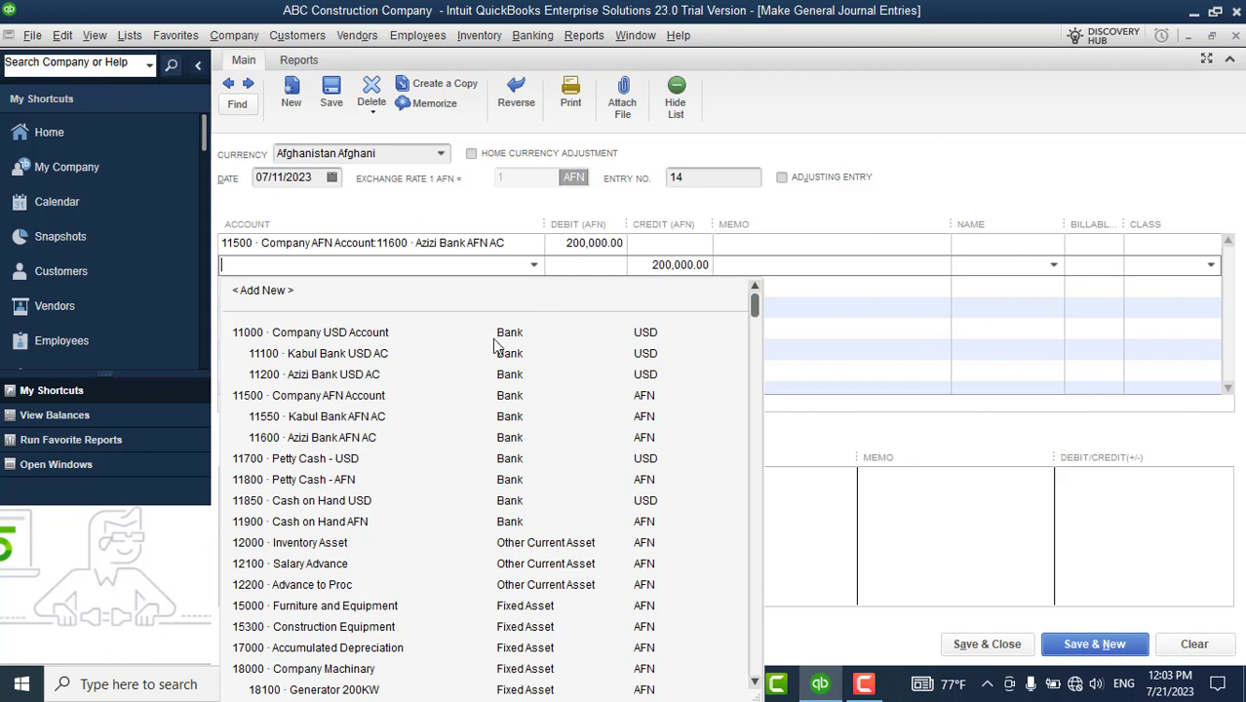
click(265, 290)
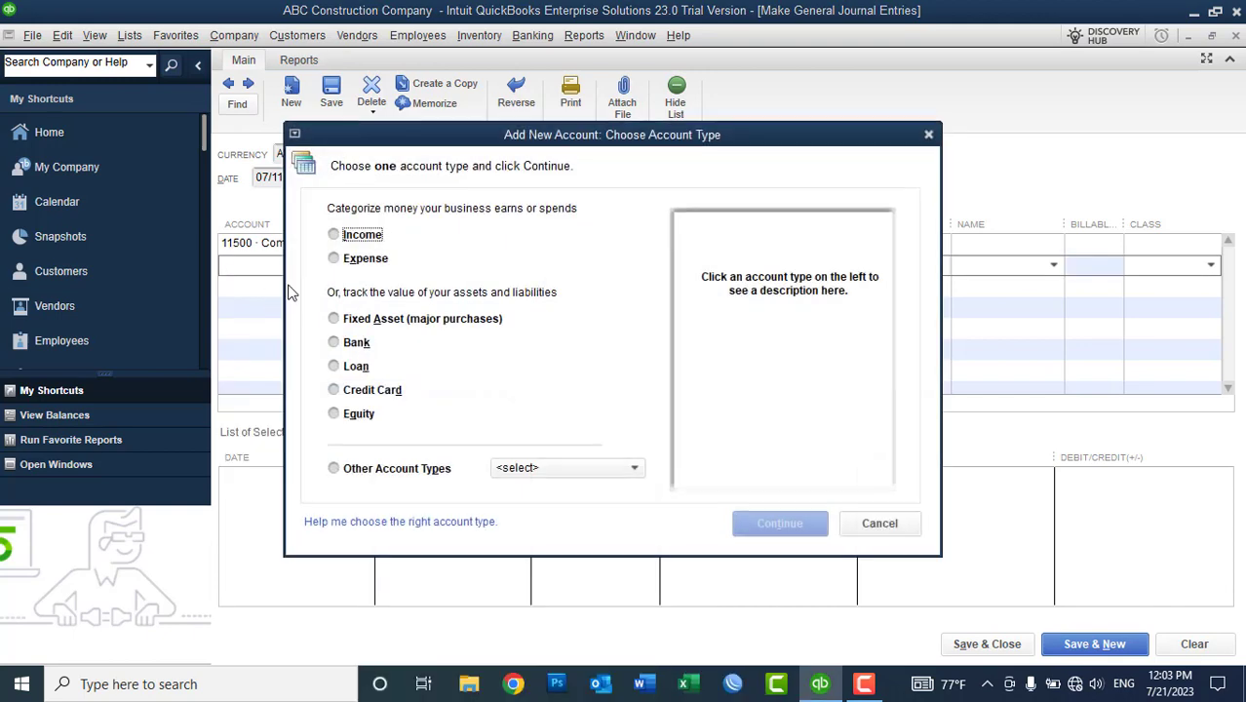
click(343, 371)
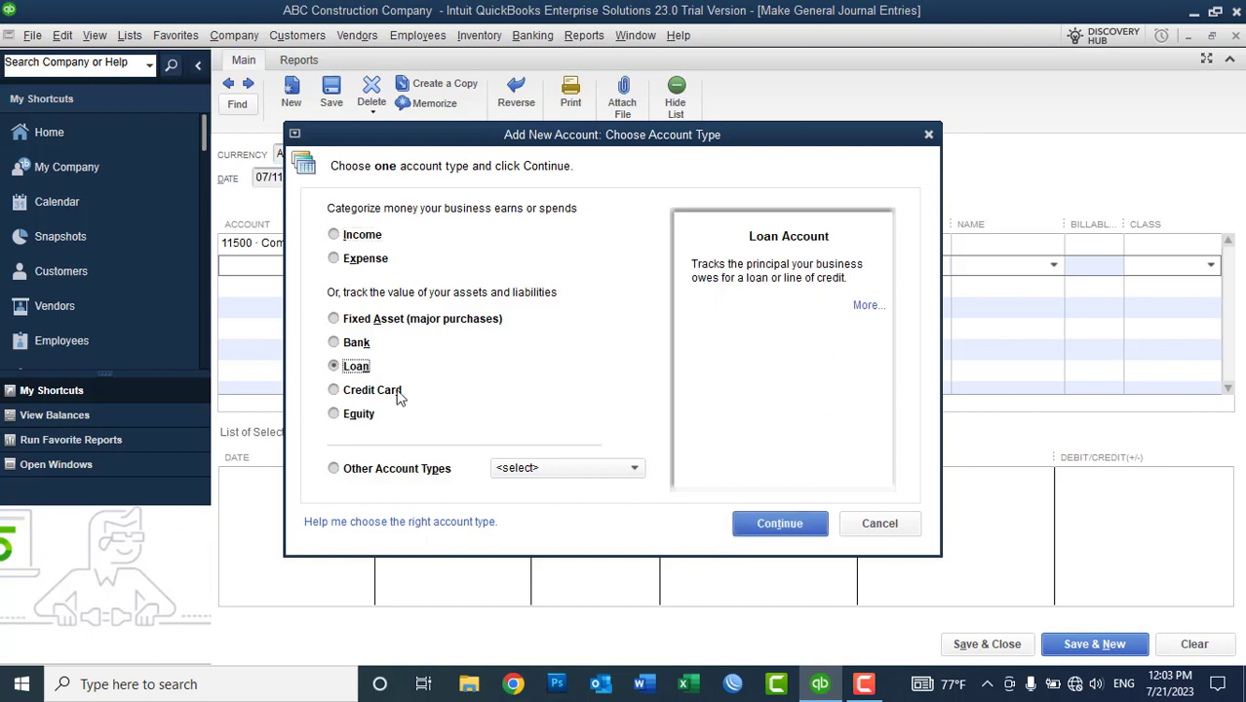
click(546, 472)
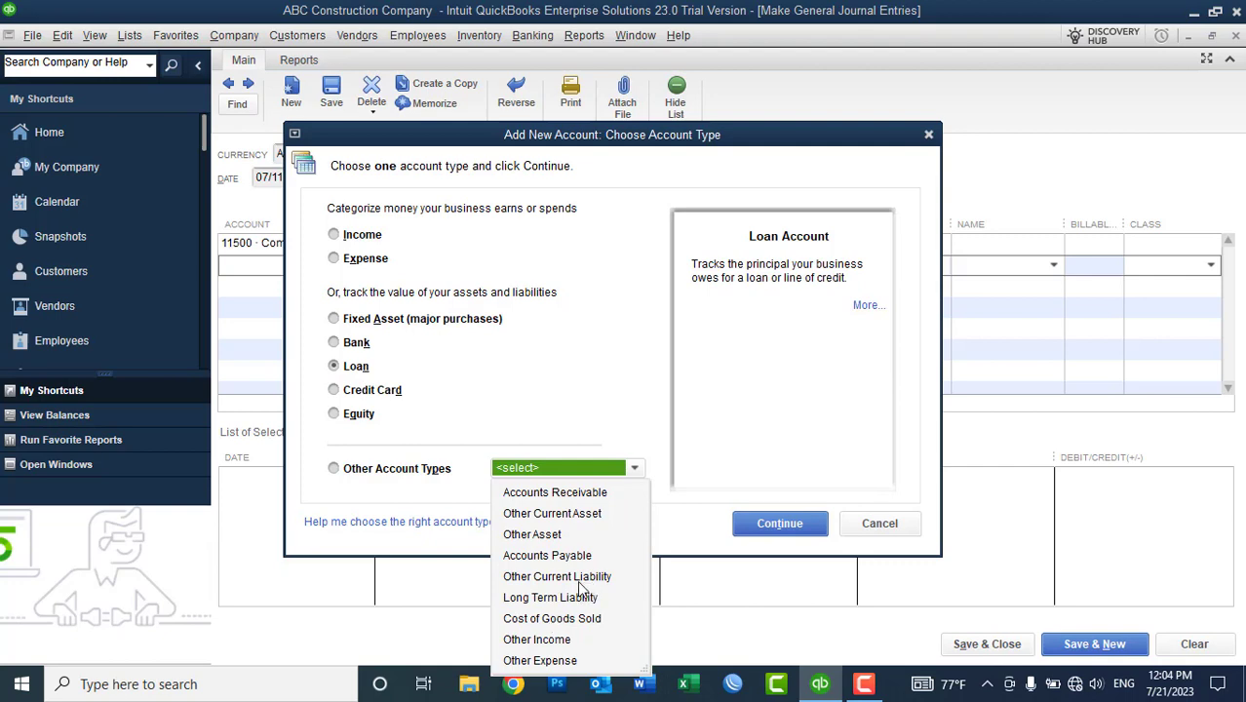
click(349, 367)
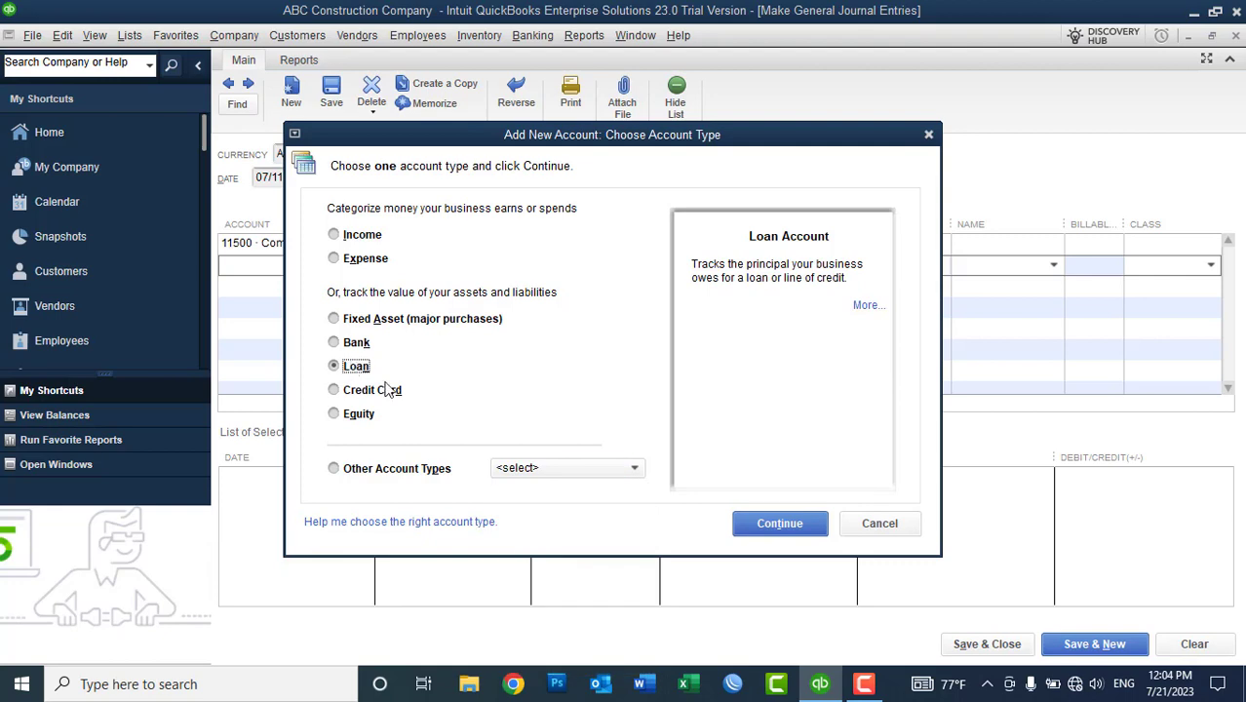
click(777, 525)
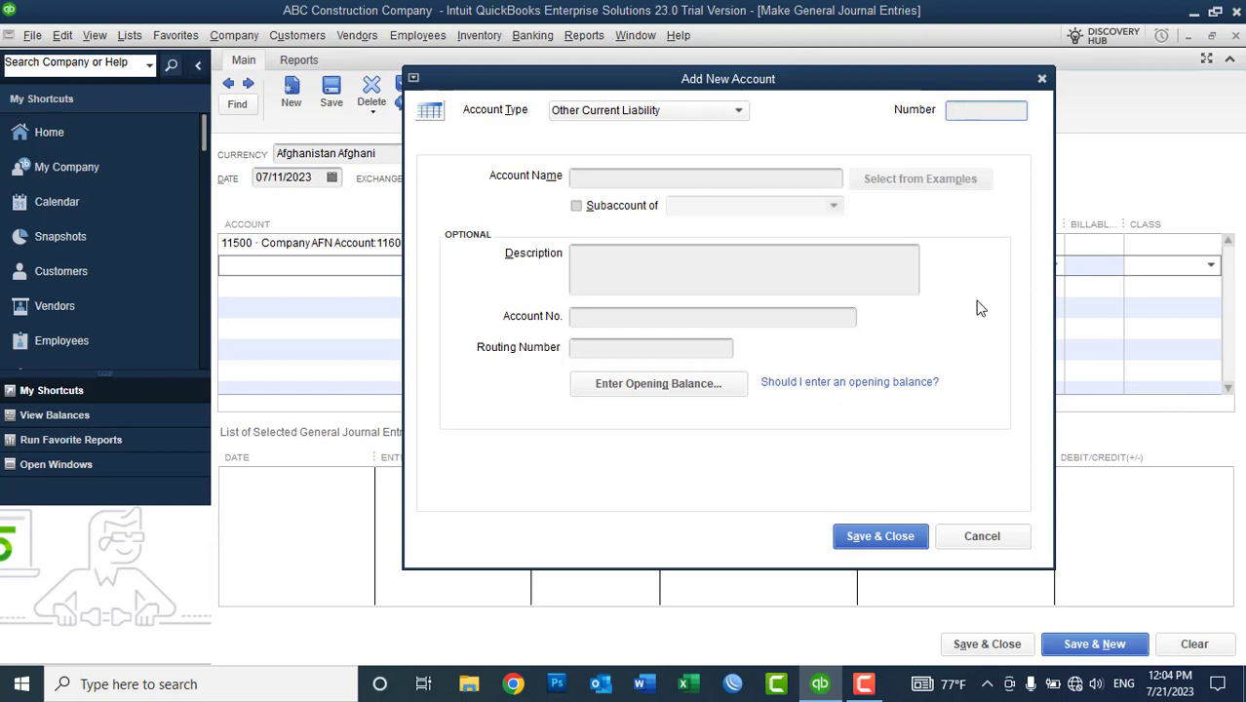
click(960, 544)
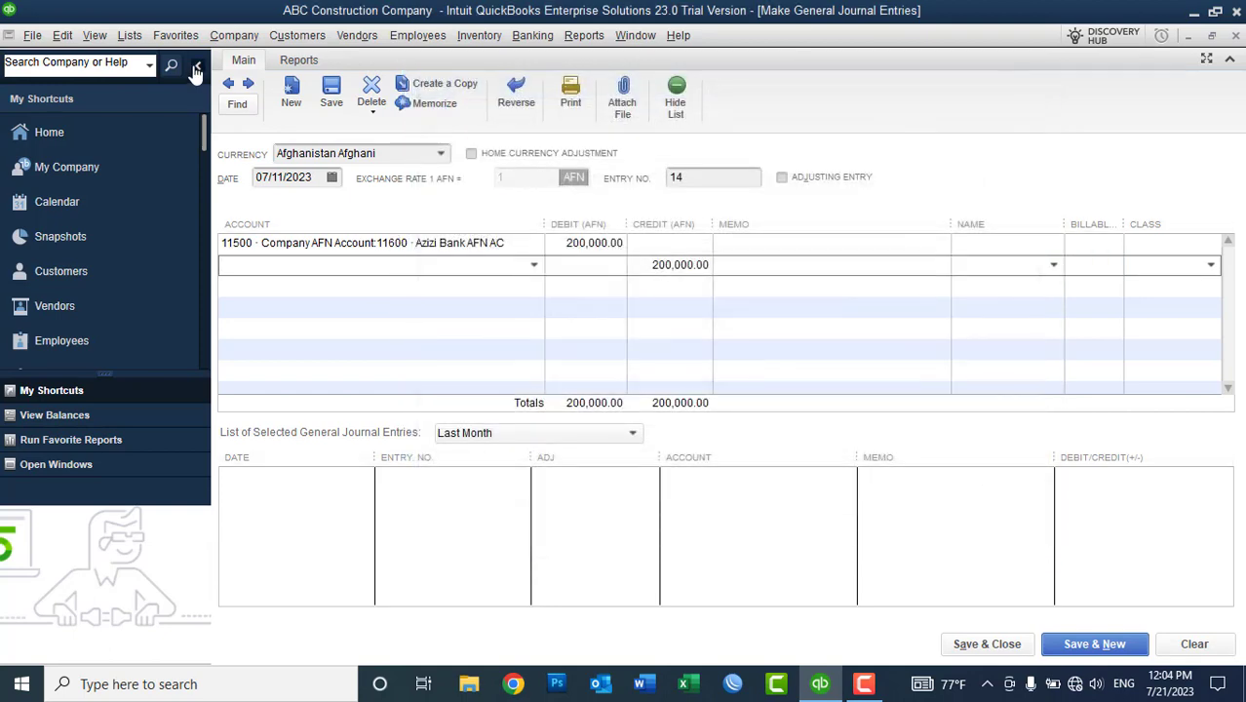
Step: Check the numbers of the existing Other Current Liability accounts in the chart of accounts, and return to the journal entry
click(120, 35)
click(136, 58)
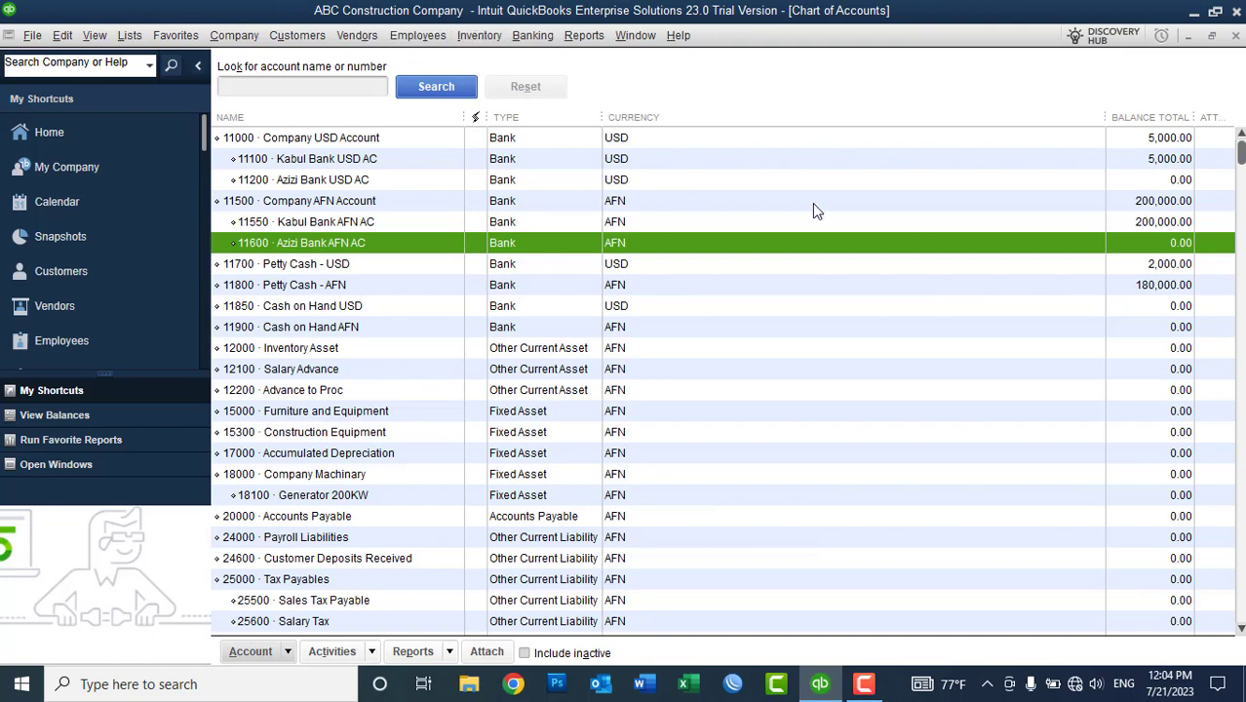
click(513, 537)
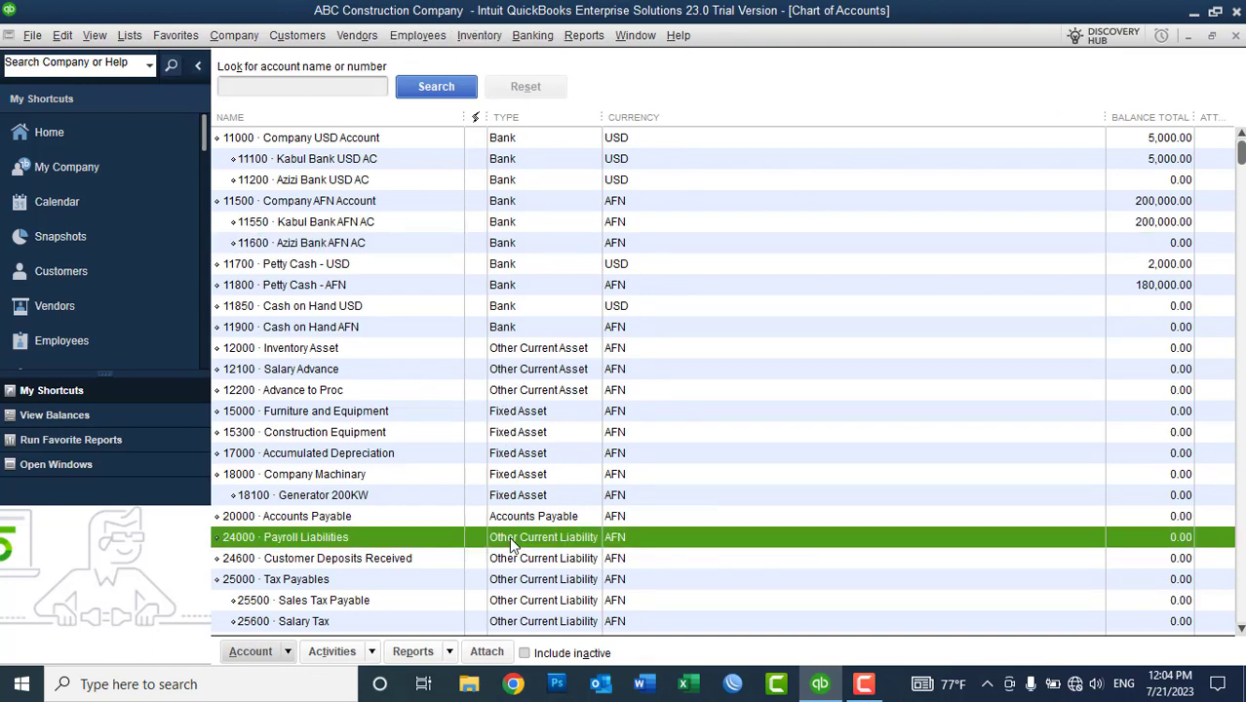
key(Down)
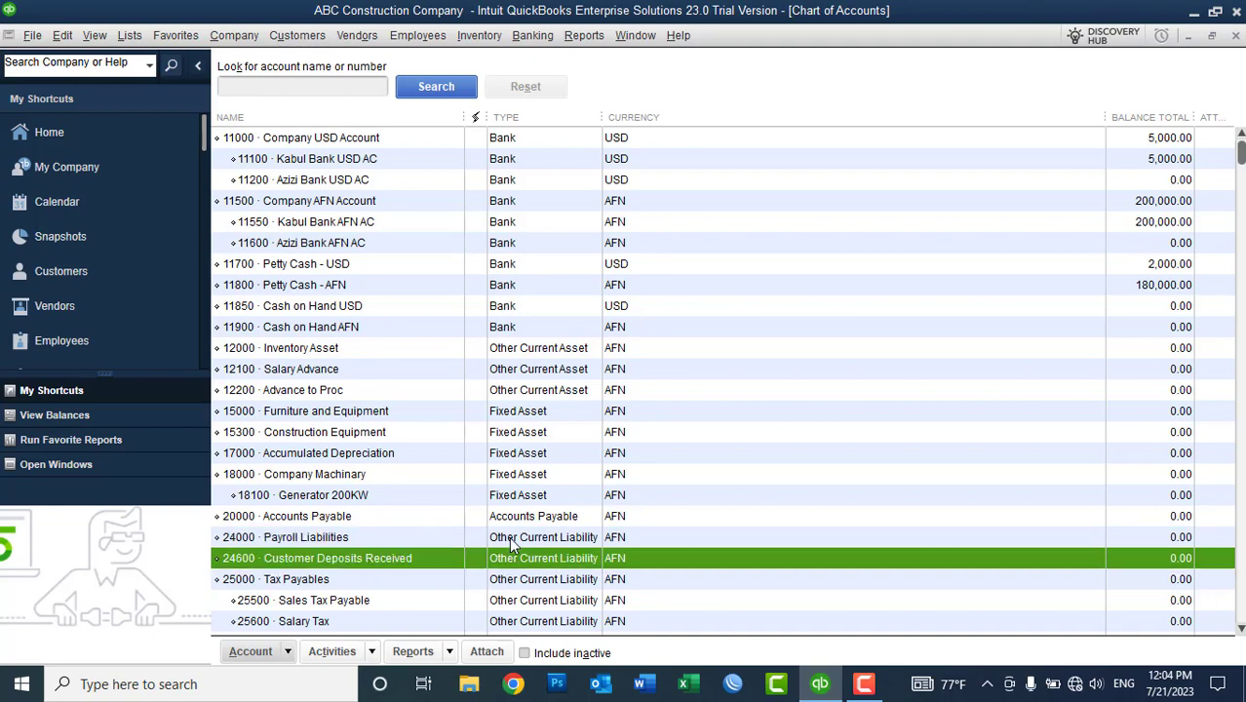
key(Up)
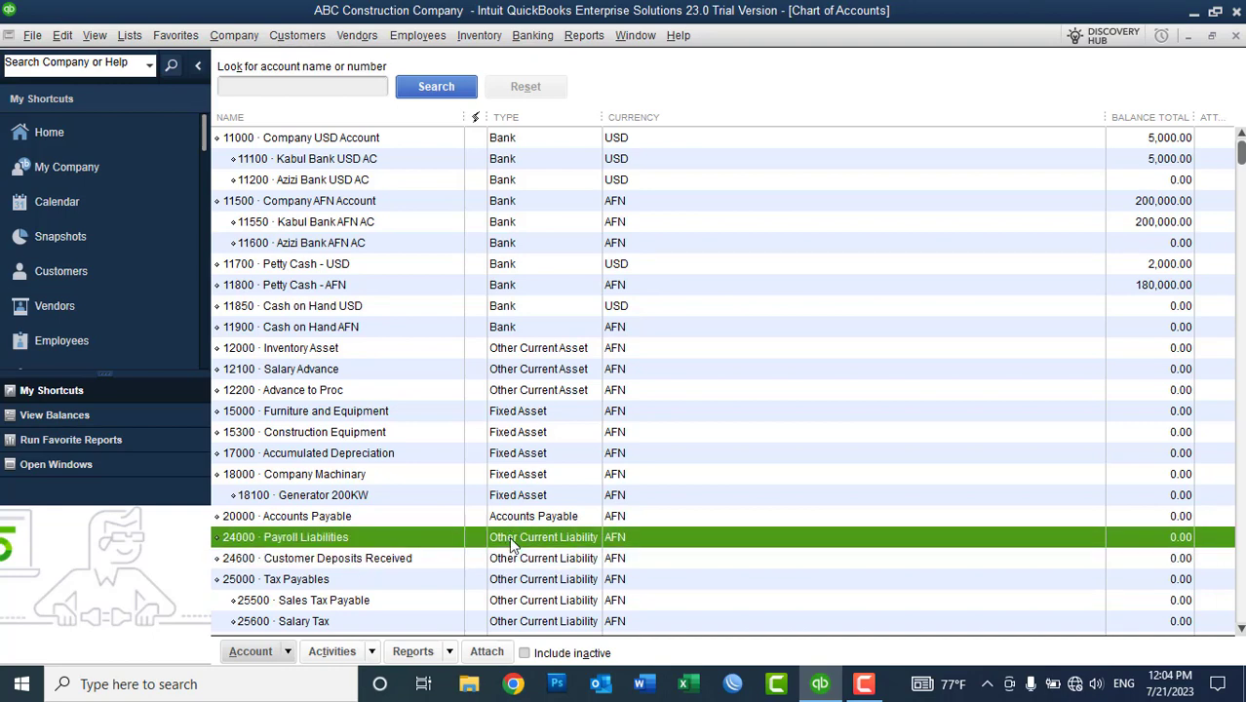
click(1235, 36)
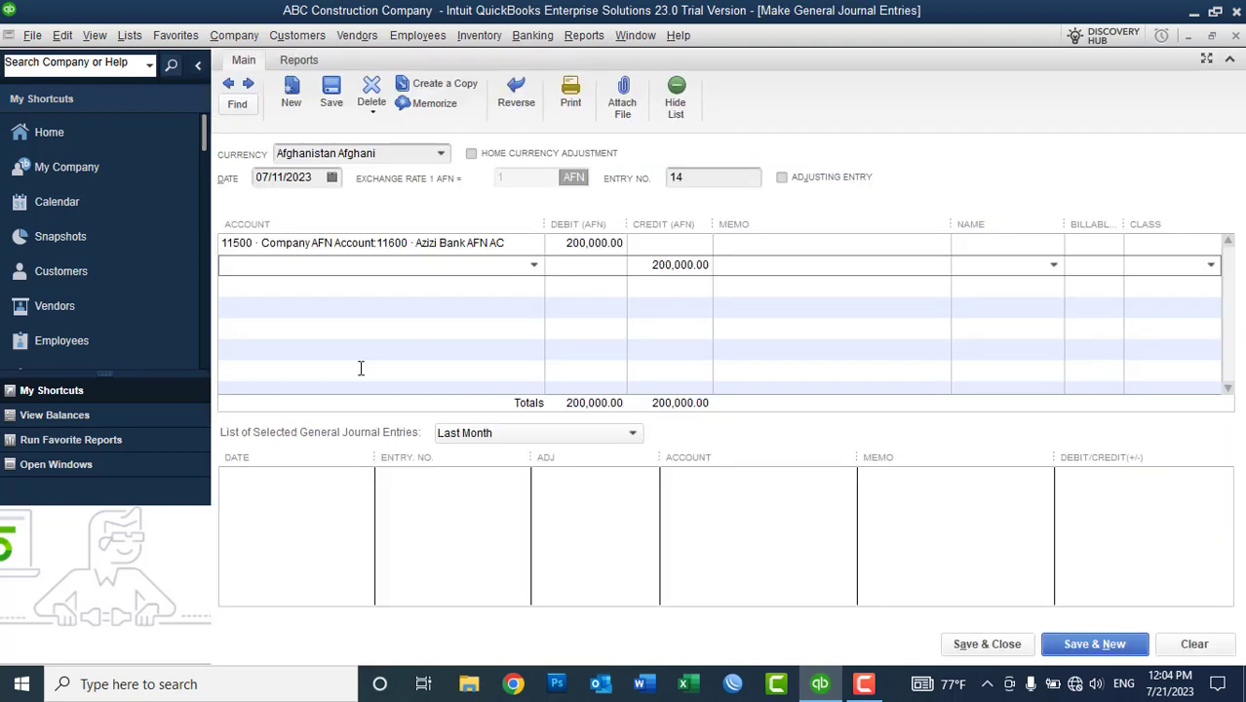
Step: Start a new Loan account for the journal entry's credit line and set its number to 24200
click(535, 265)
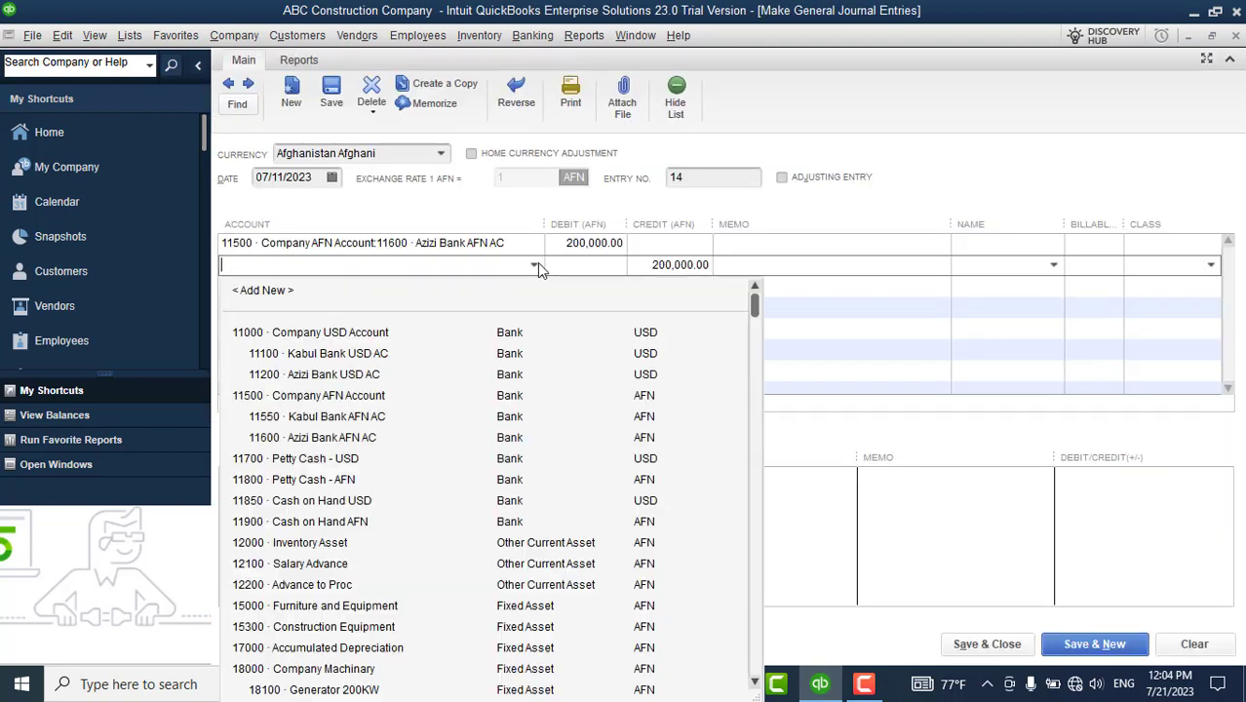
click(251, 293)
click(351, 368)
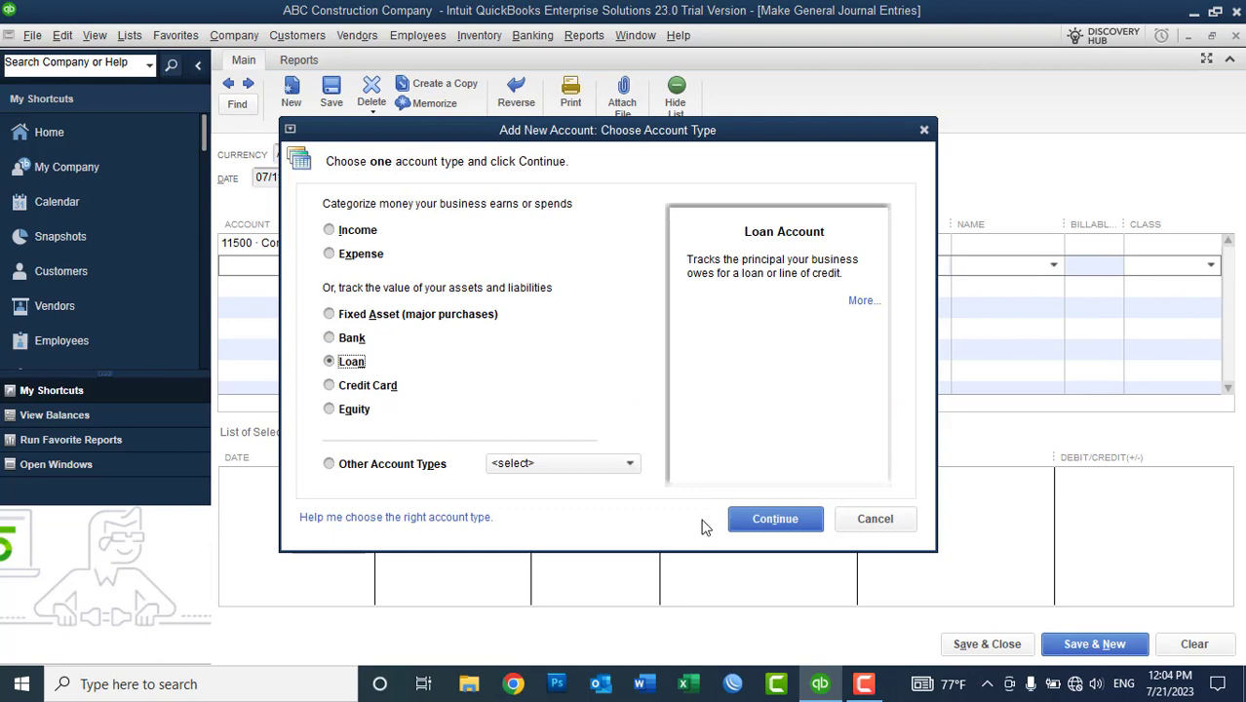
click(787, 523)
text(24200)
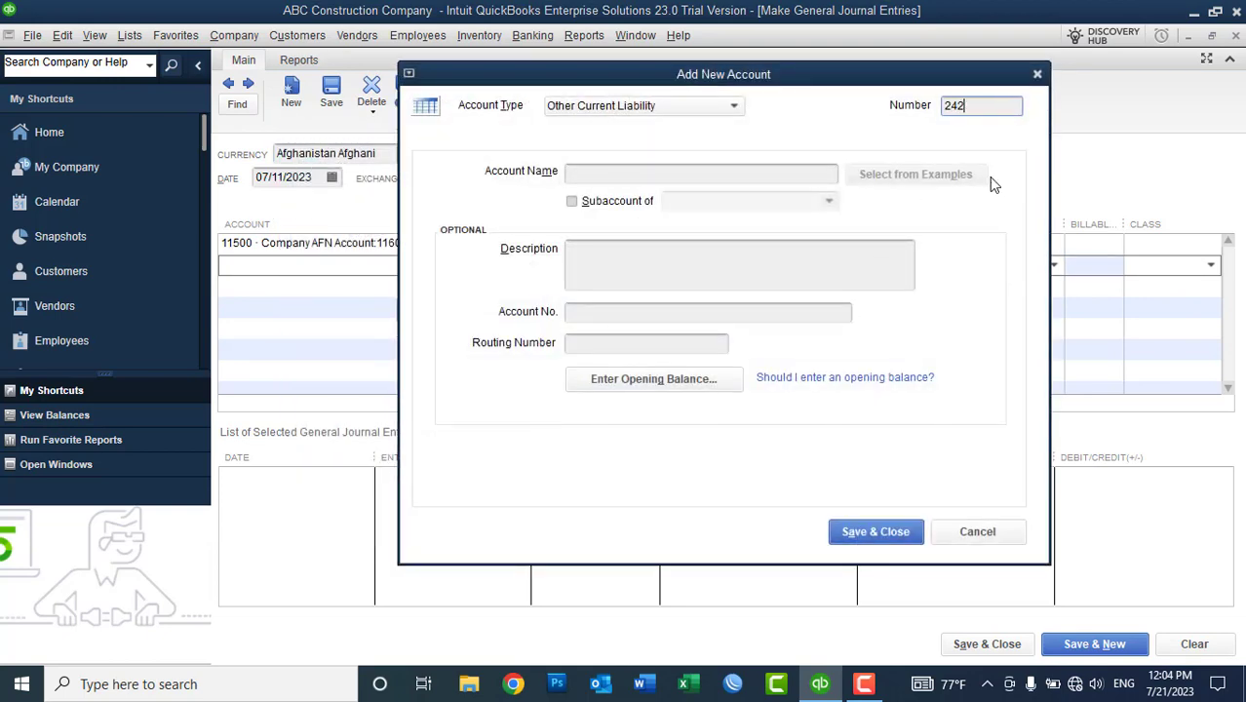
Step: Name the new account Loan from AIB Bank, use the same text as its description, and save it
click(662, 171)
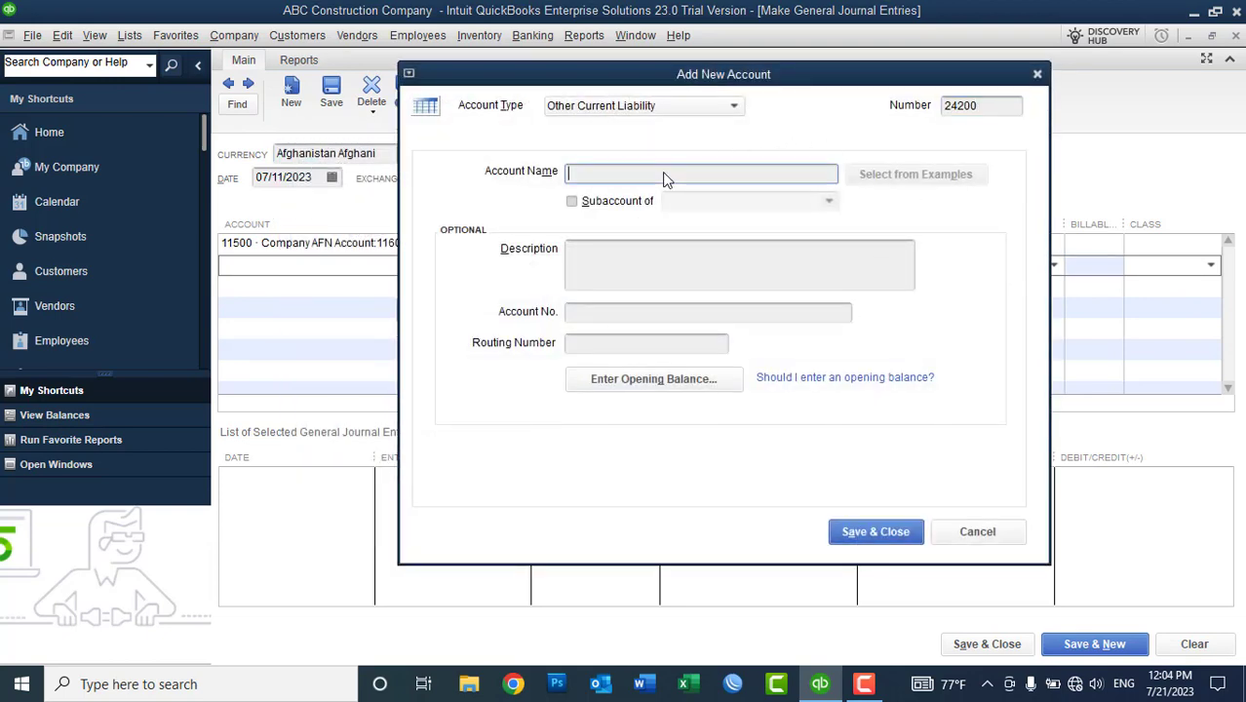
text(Loan from AIB Bank)
click(628, 273)
drag(679, 172, 556, 239)
key(ctrl+c)
click(610, 255)
key(ctrl+v)
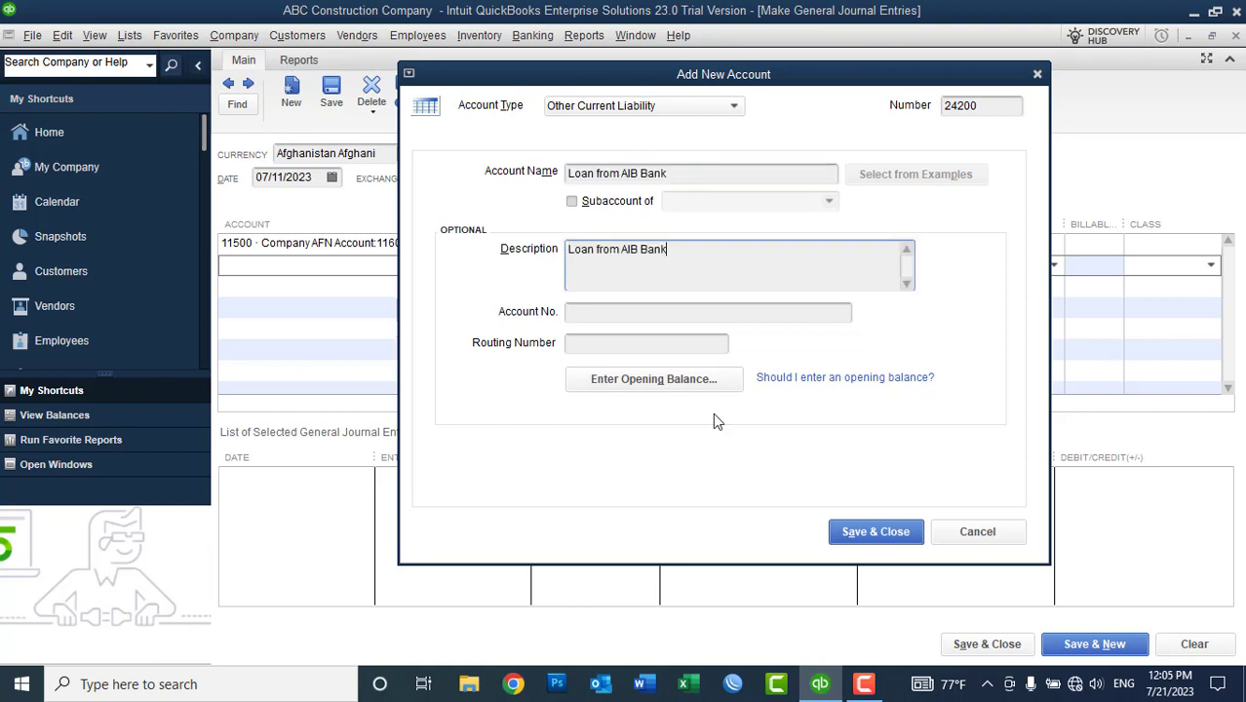
click(849, 533)
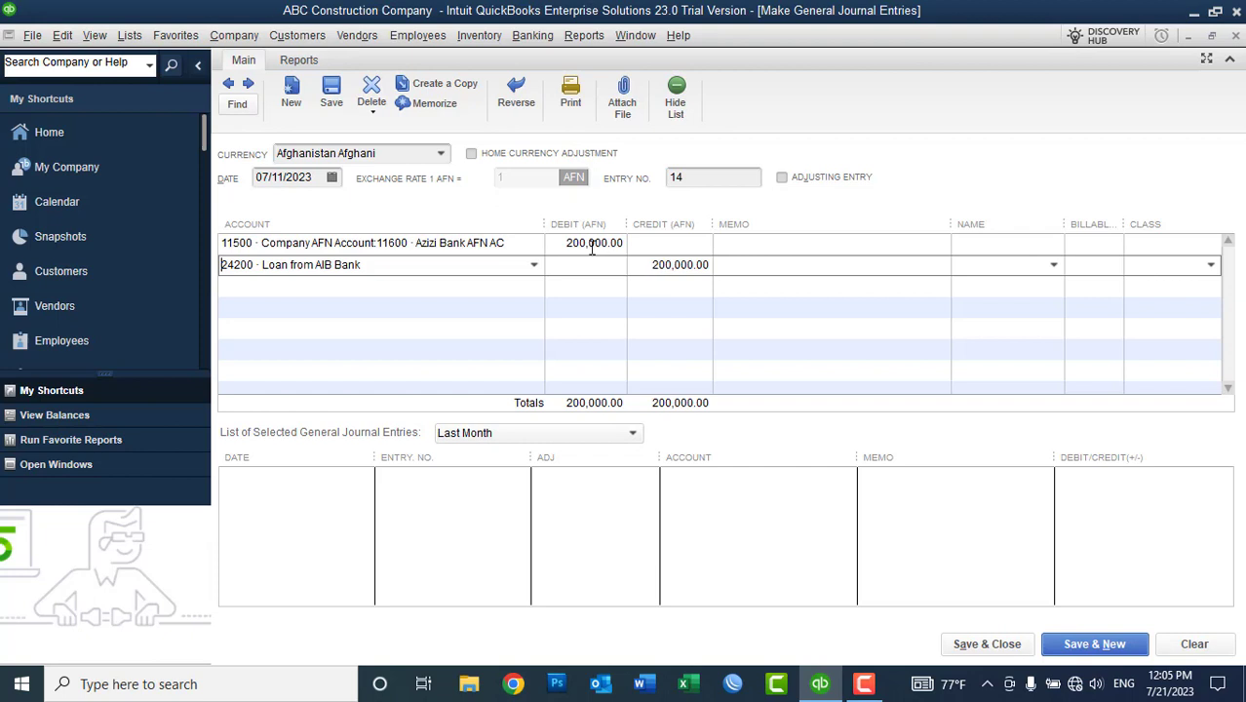
Step: Enter the first line's memo "Loan received from AIB Bank for 2 months as 2% of monthly Interest Rate"
click(738, 244)
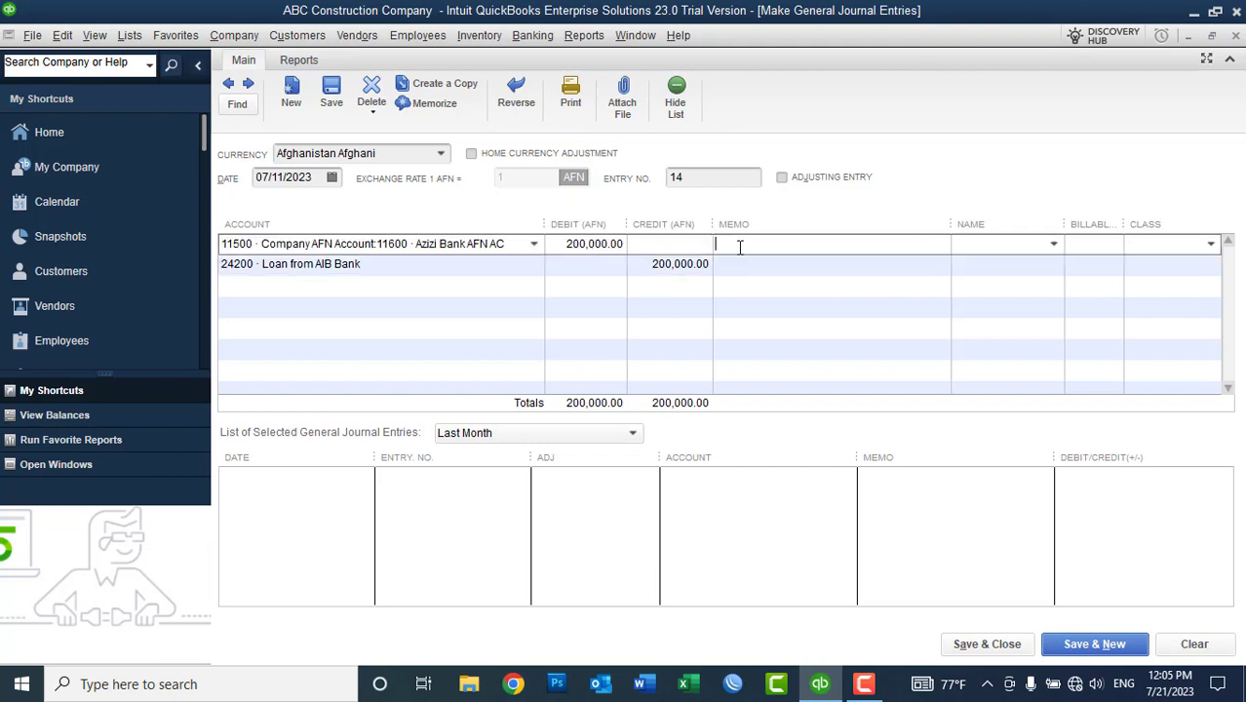
text(Loan received from Al)
text(B Bank for )
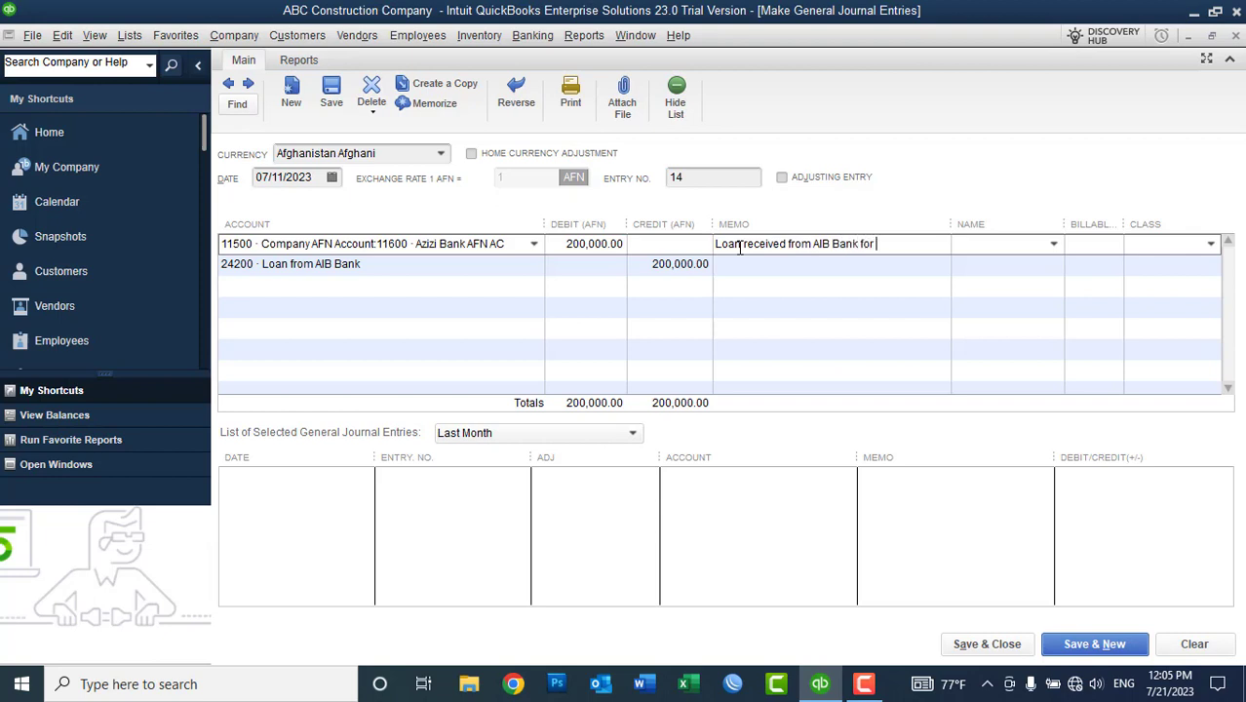
text(2 months as 2% o)
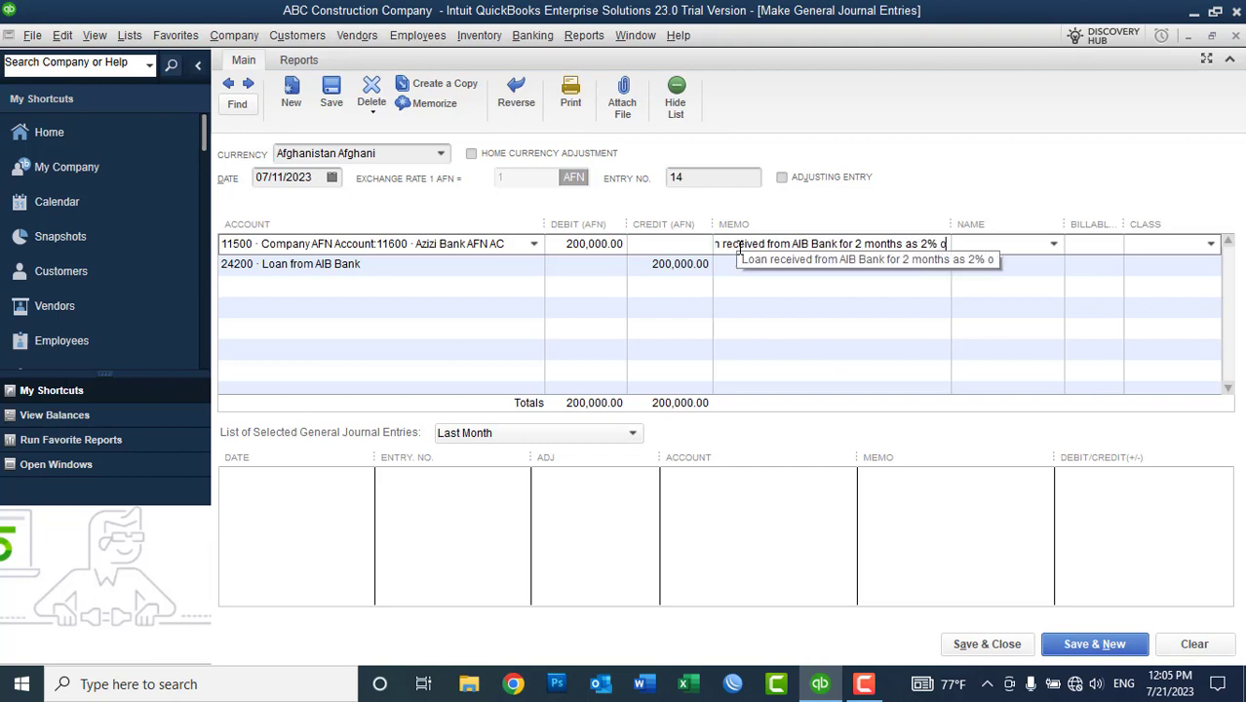
text(f month)
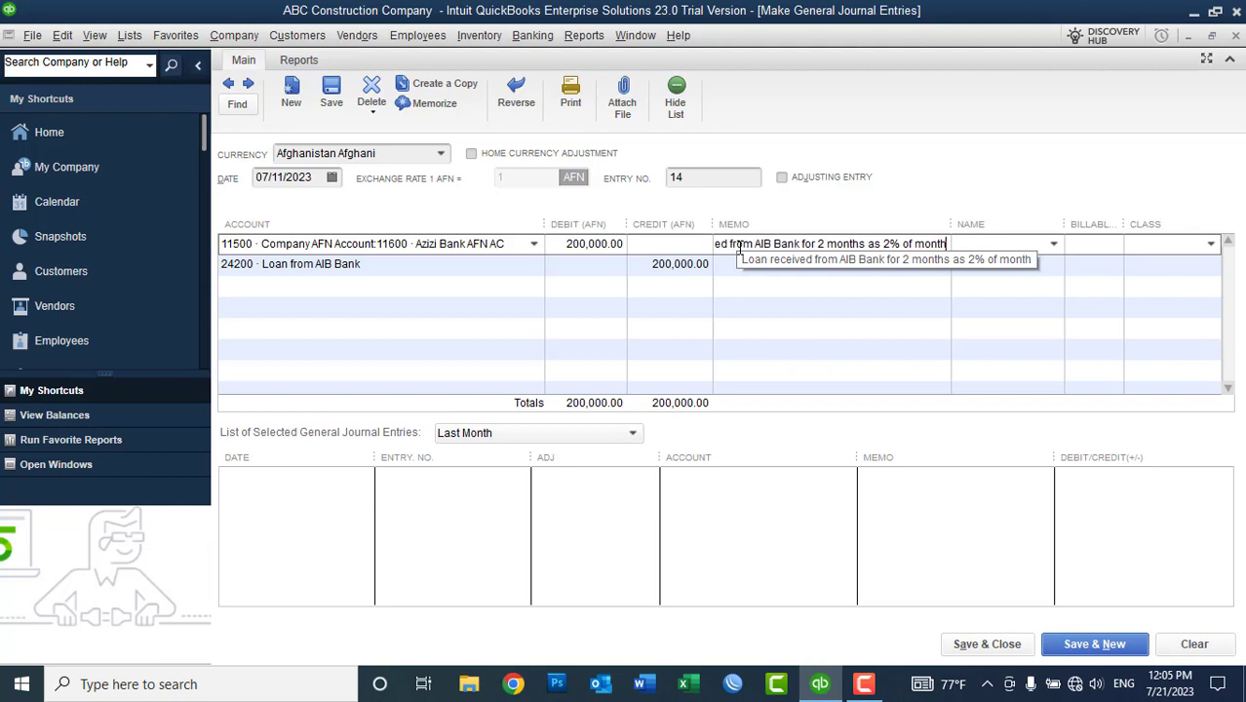
text(ly Inter)
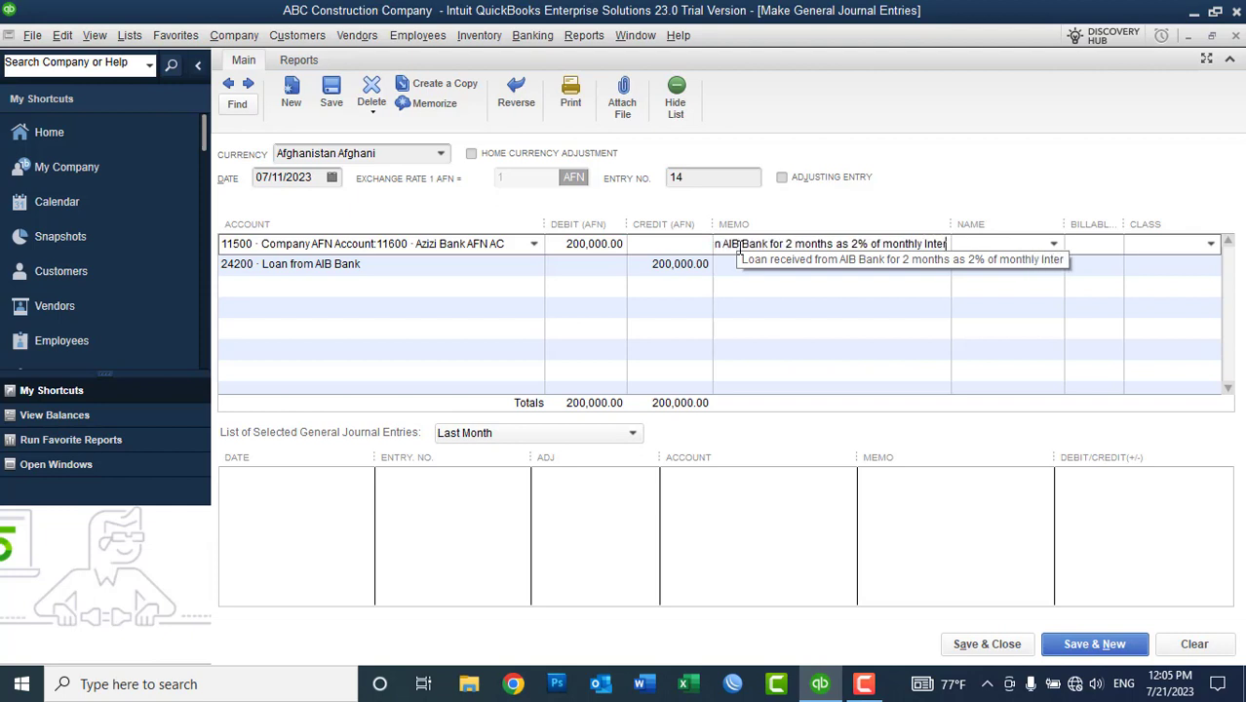
text(est Rate)
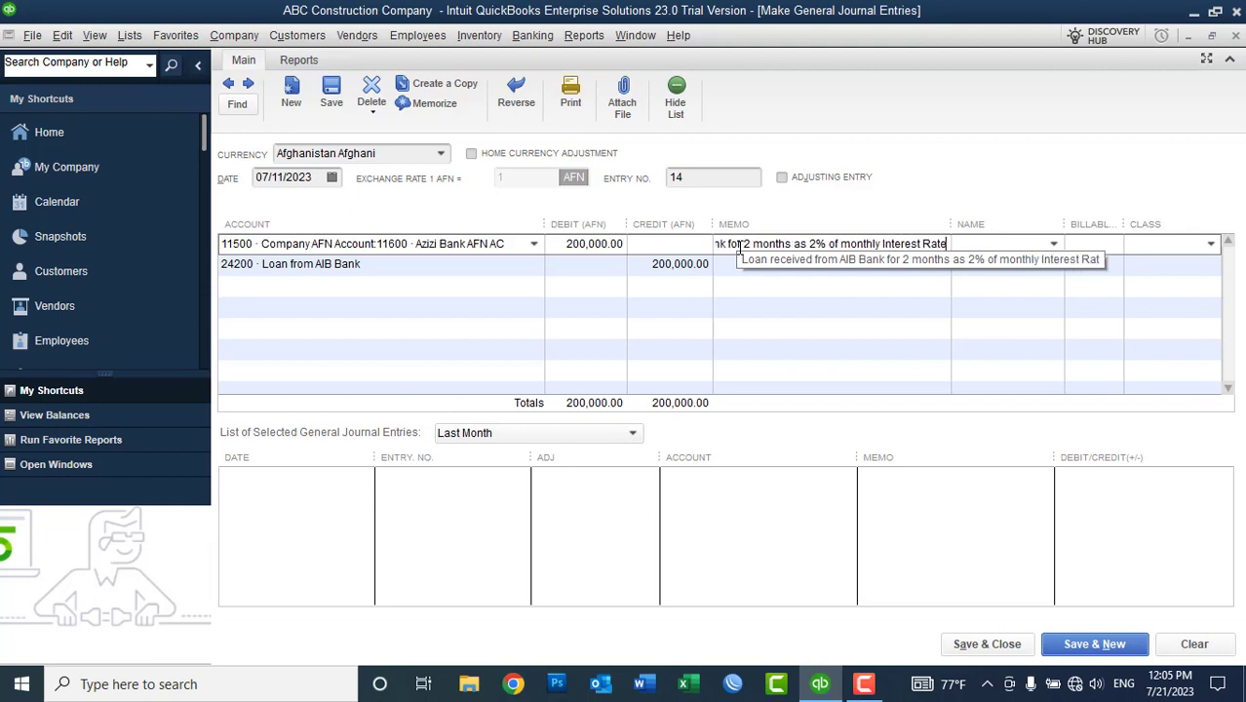
Step: Correct the first line's memo to read "Loan received from AIB Bank for 2 months with 2% of monthly Interest Rate"
key(ctrl+Left)
key(ctrl+Left)
key(ctrl+Left)
key(ctrl+Left)
key(ctrl+Left)
key(BackSpace)
key(BackSpace)
key(BackSpace)
text(with)
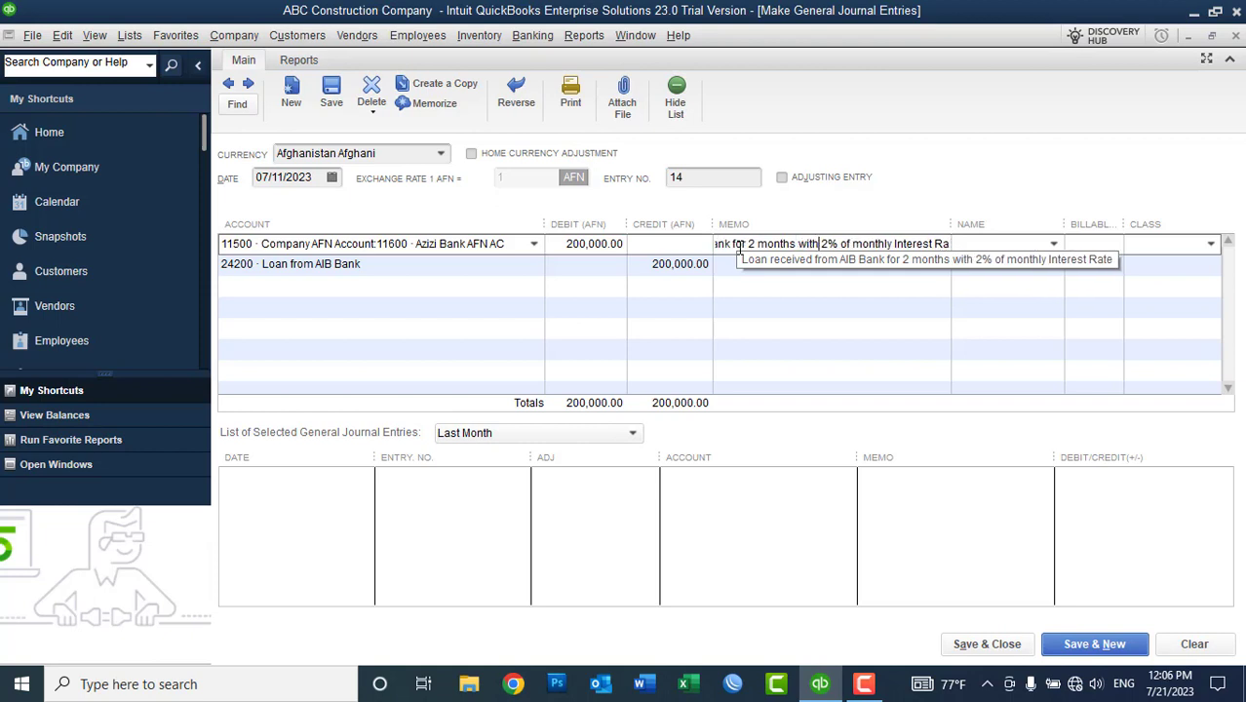
key(ctrl+Right)
key(ctrl+Right)
key(ctrl+Right)
key(ctrl+Right)
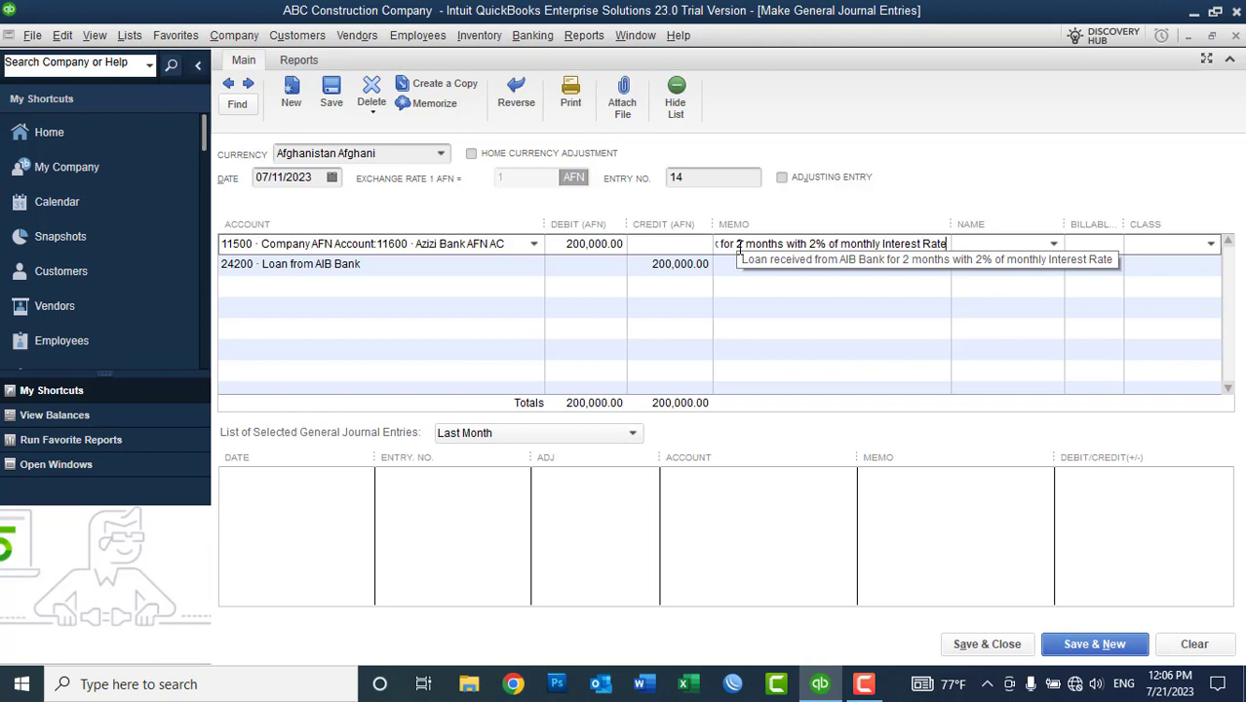
Step: Copy the first line's memo to the Loan from AIB Bank line, and save and close the entry without assigning classes
key(ctrl+shift+Left)
key(ctrl+shift+Left)
key(ctrl+shift+Left)
key(ctrl+shift+Left)
key(ctrl+shift+Left)
key(ctrl+shift+Left)
key(ctrl+shift+Left)
key(ctrl+shift+Left)
key(ctrl+shift+Left)
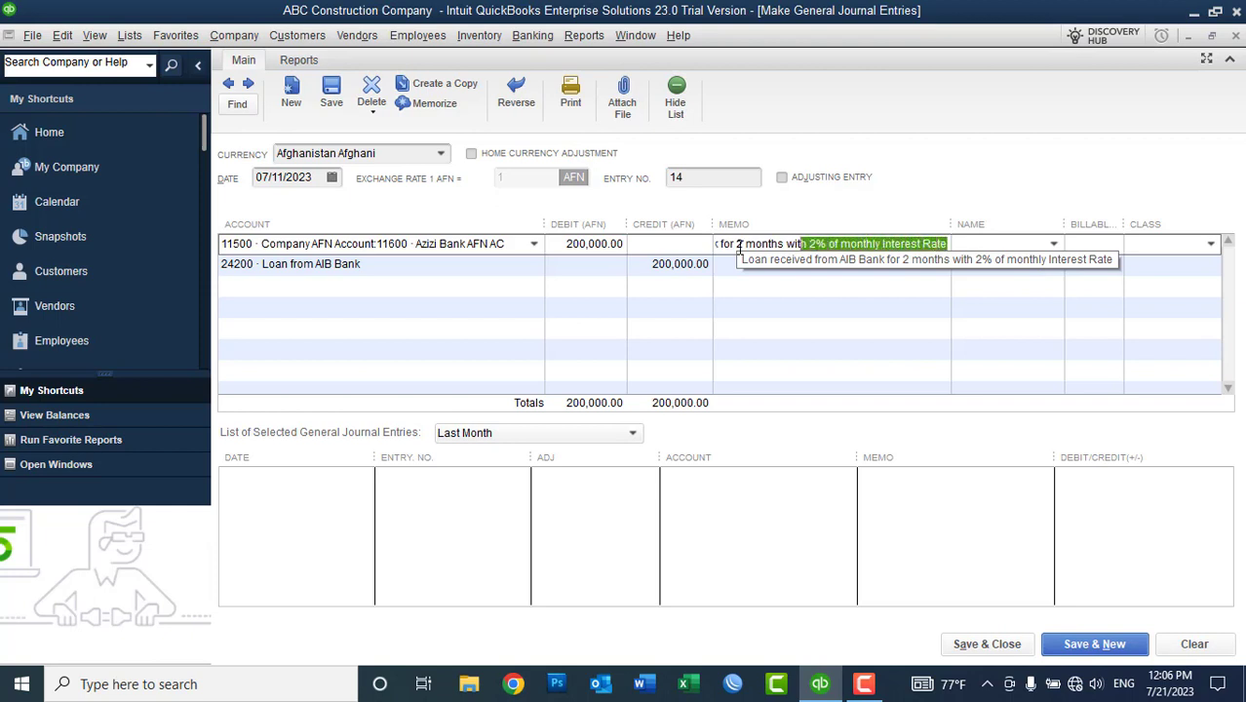
key(ctrl+shift+Left)
key(ctrl+shift+Left)
key(ctrl+shift+Left)
key(ctrl+shift+Left)
key(ctrl+shift+Left)
key(ctrl+c)
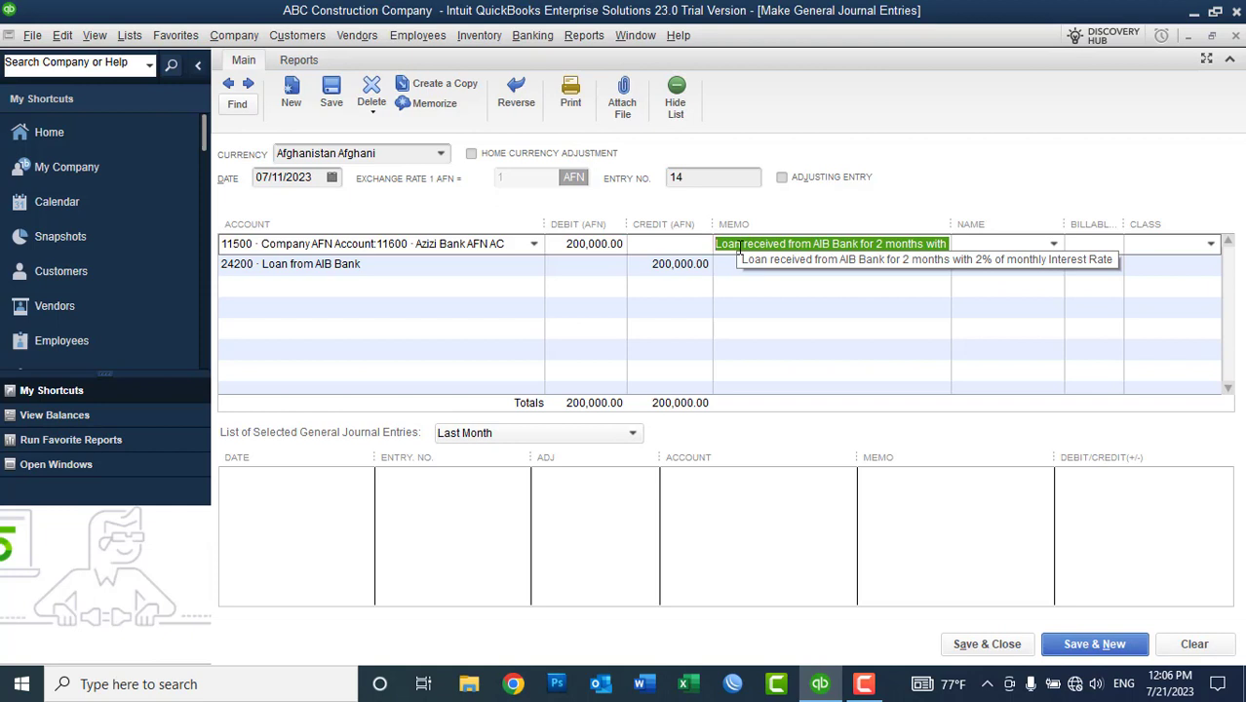
click(729, 264)
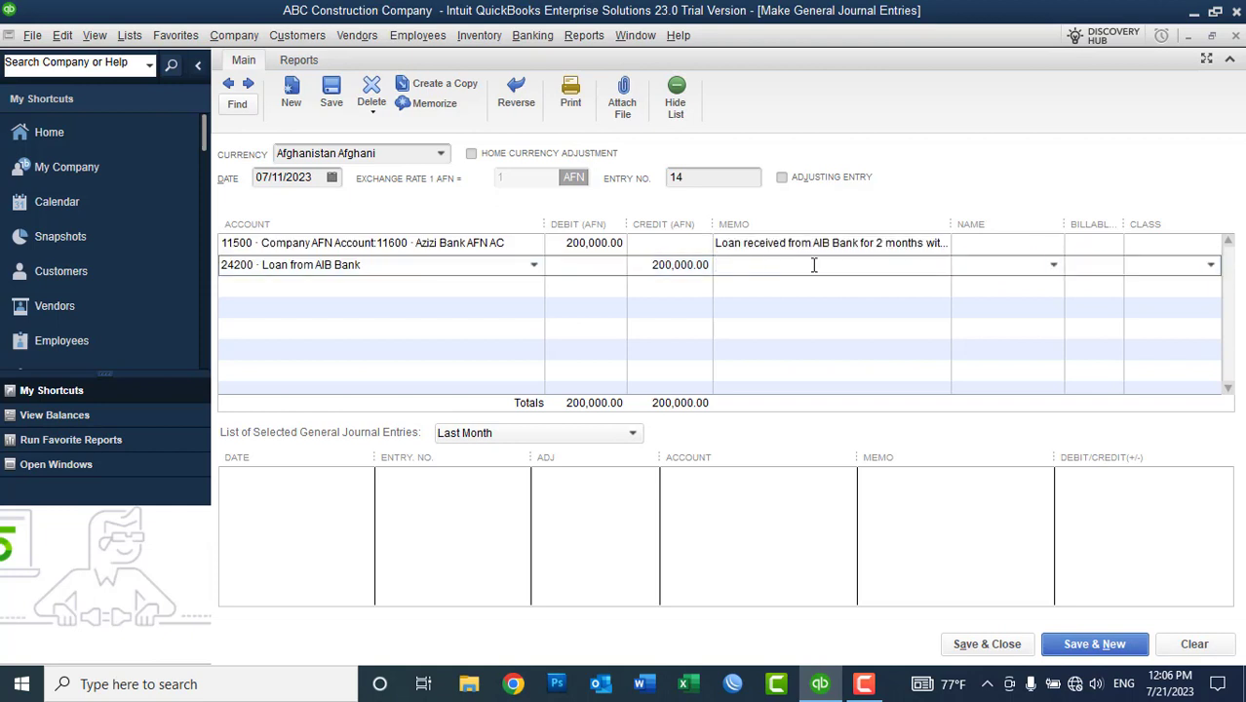
key(ctrl+v)
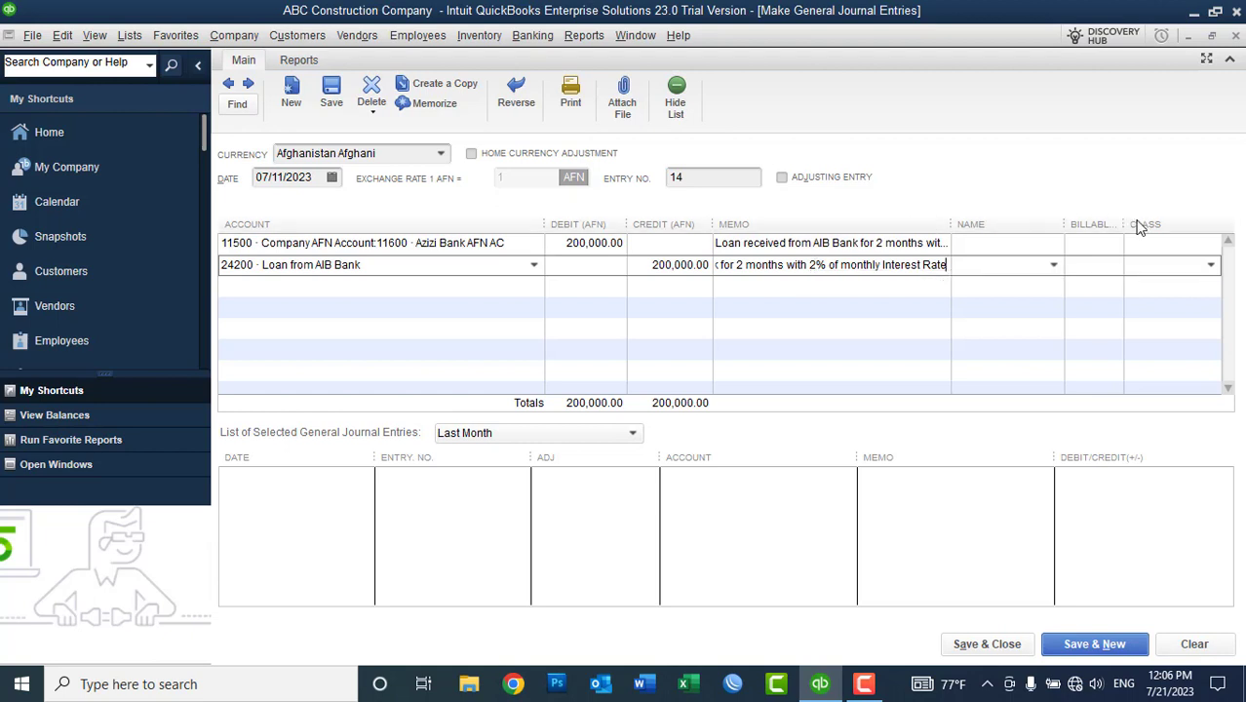
click(987, 644)
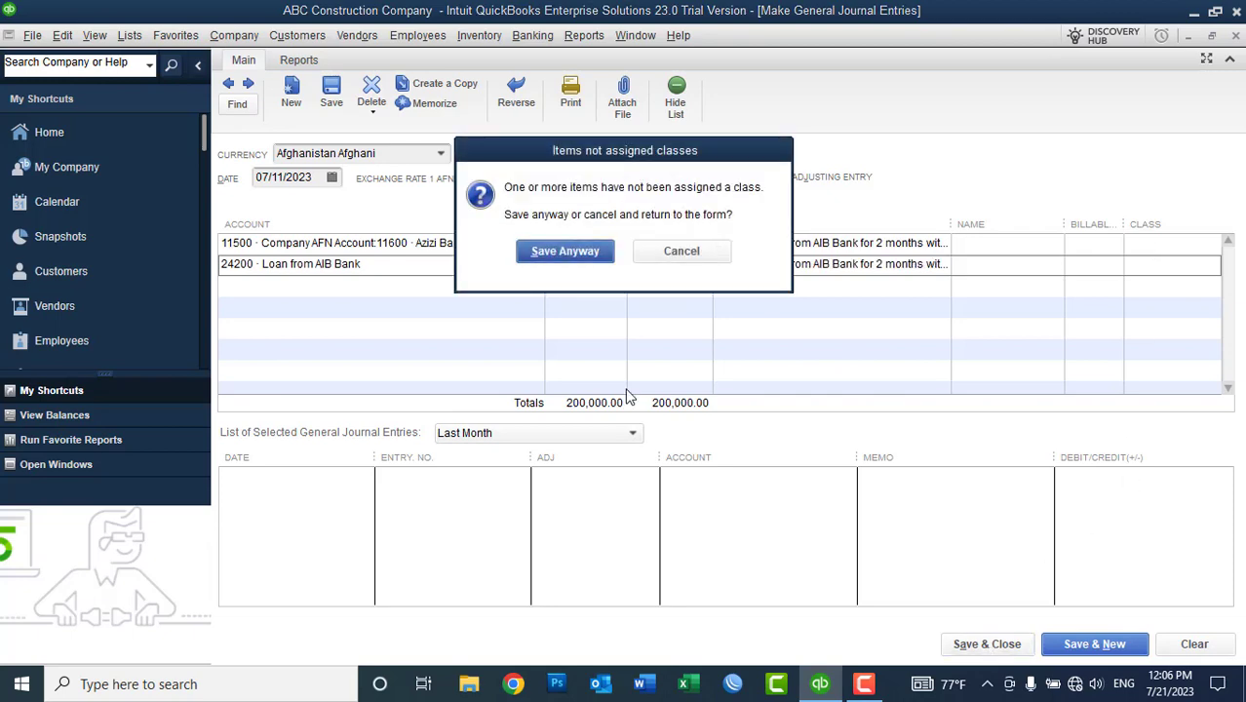
click(590, 255)
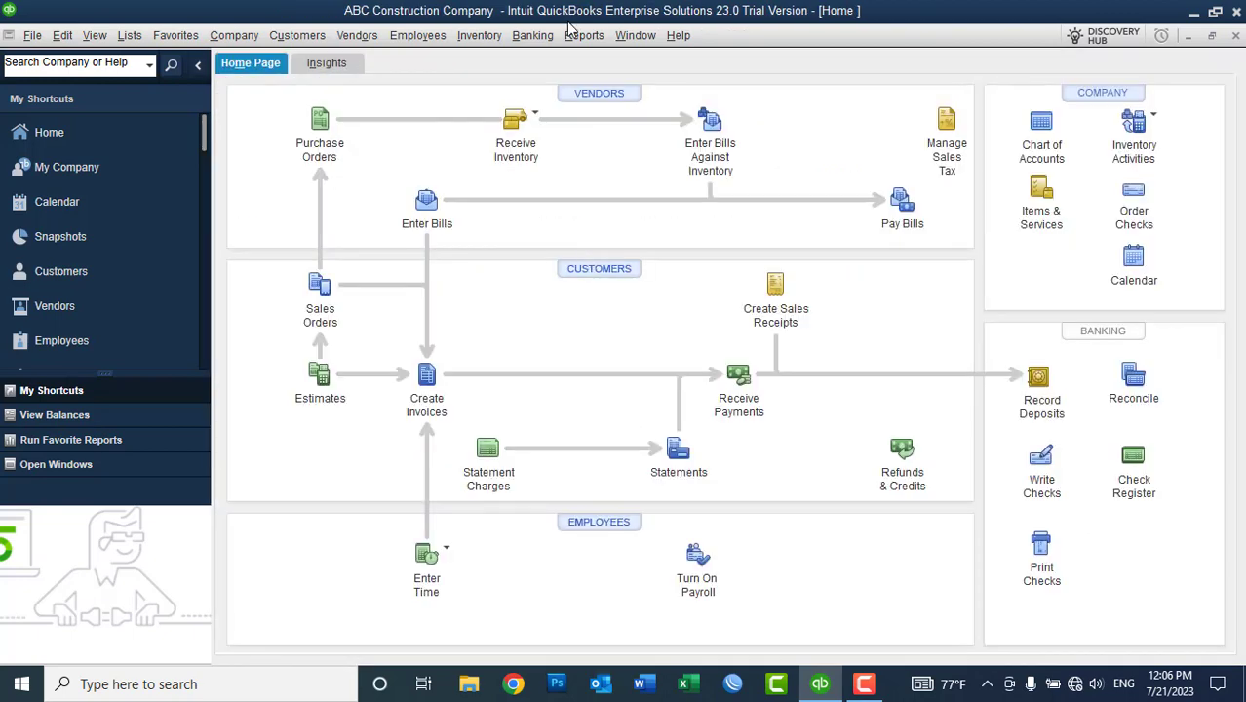
Step: Check the balances of the Azizi Bank AFN, Kabul Bank AFN and Loan from AIB Bank accounts in the chart of accounts
click(130, 35)
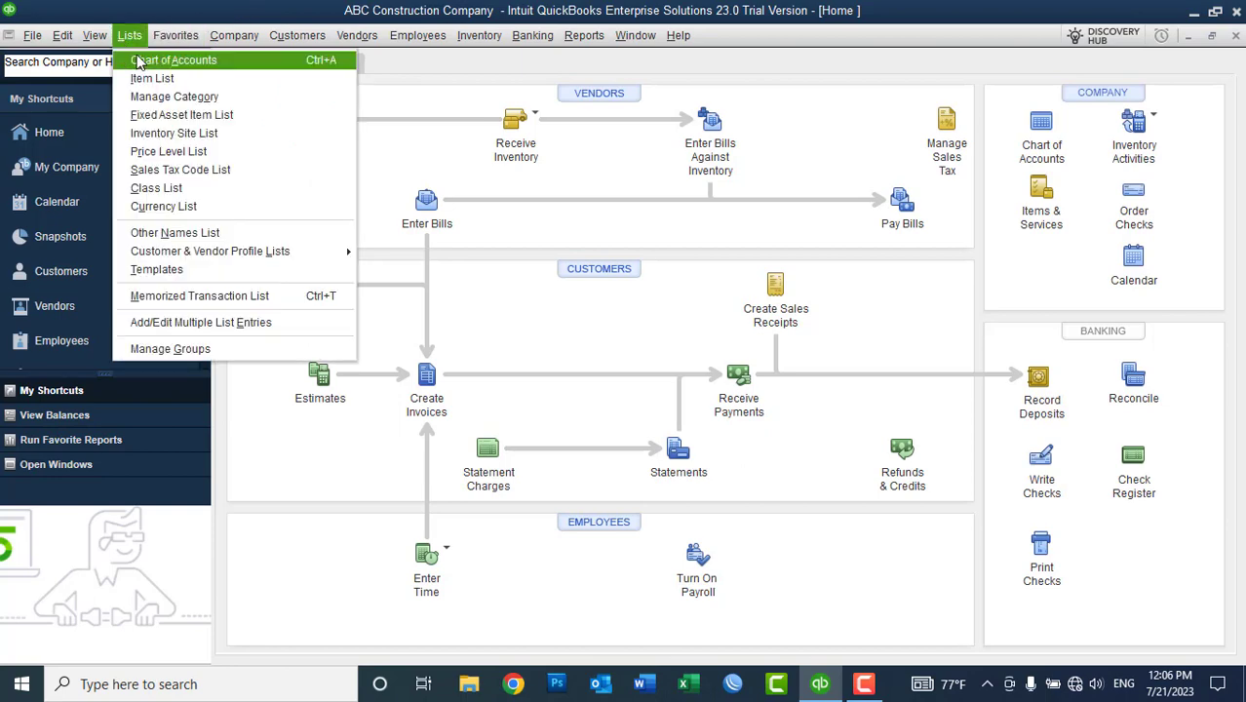
click(166, 53)
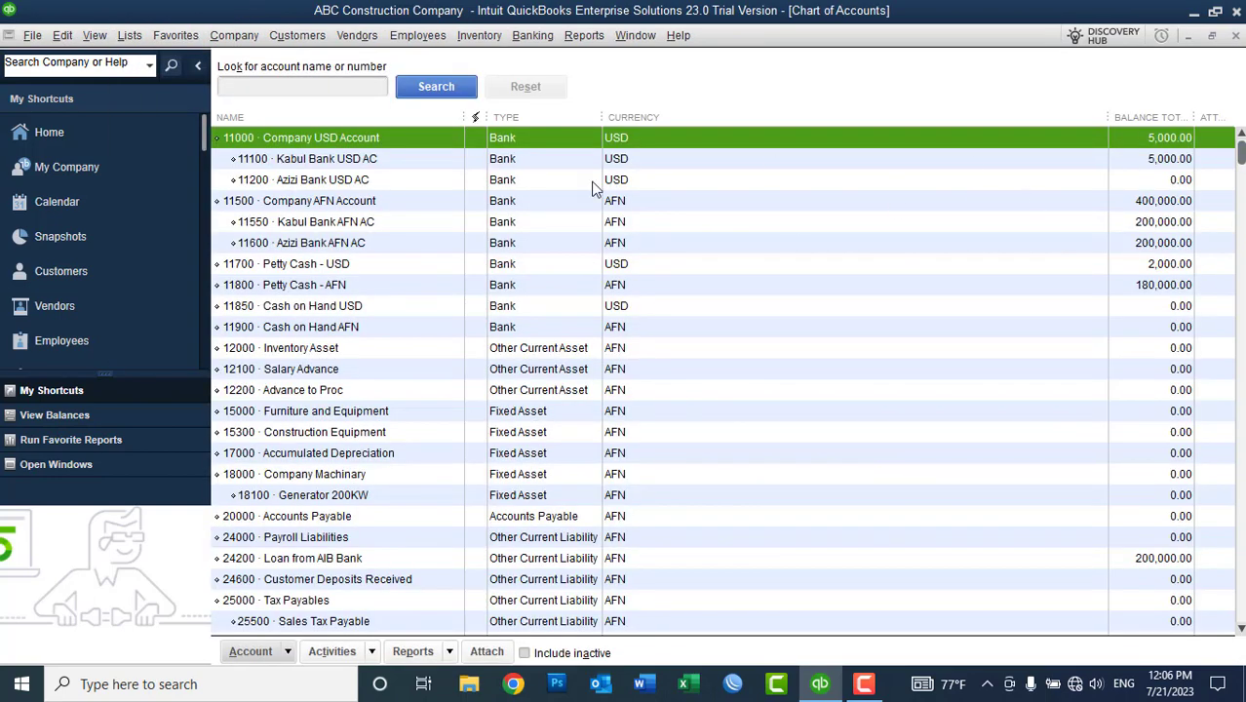
click(331, 246)
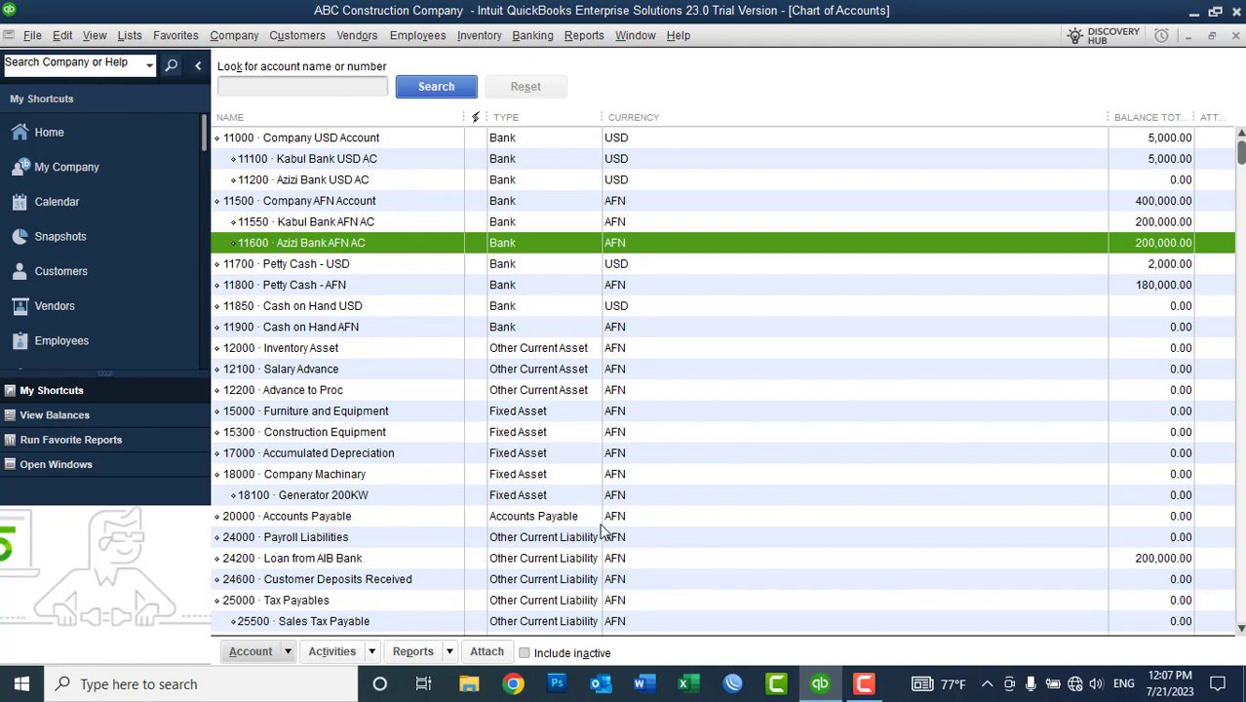
click(1239, 631)
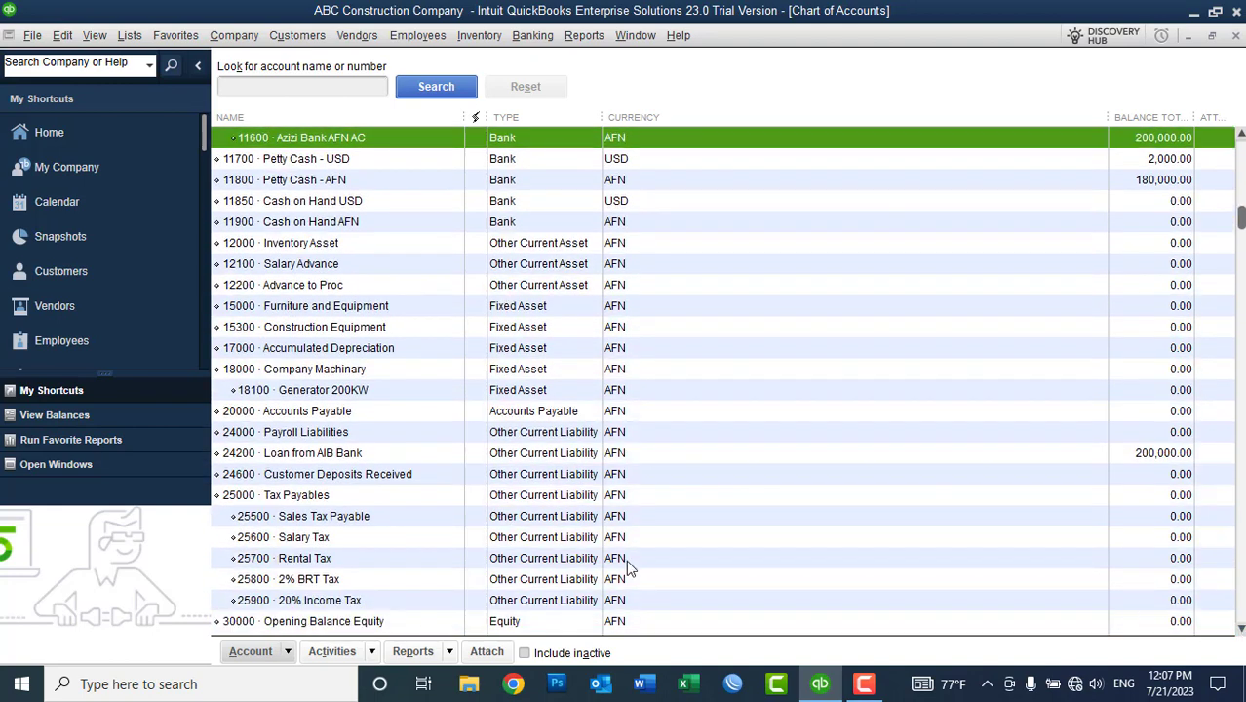
click(310, 454)
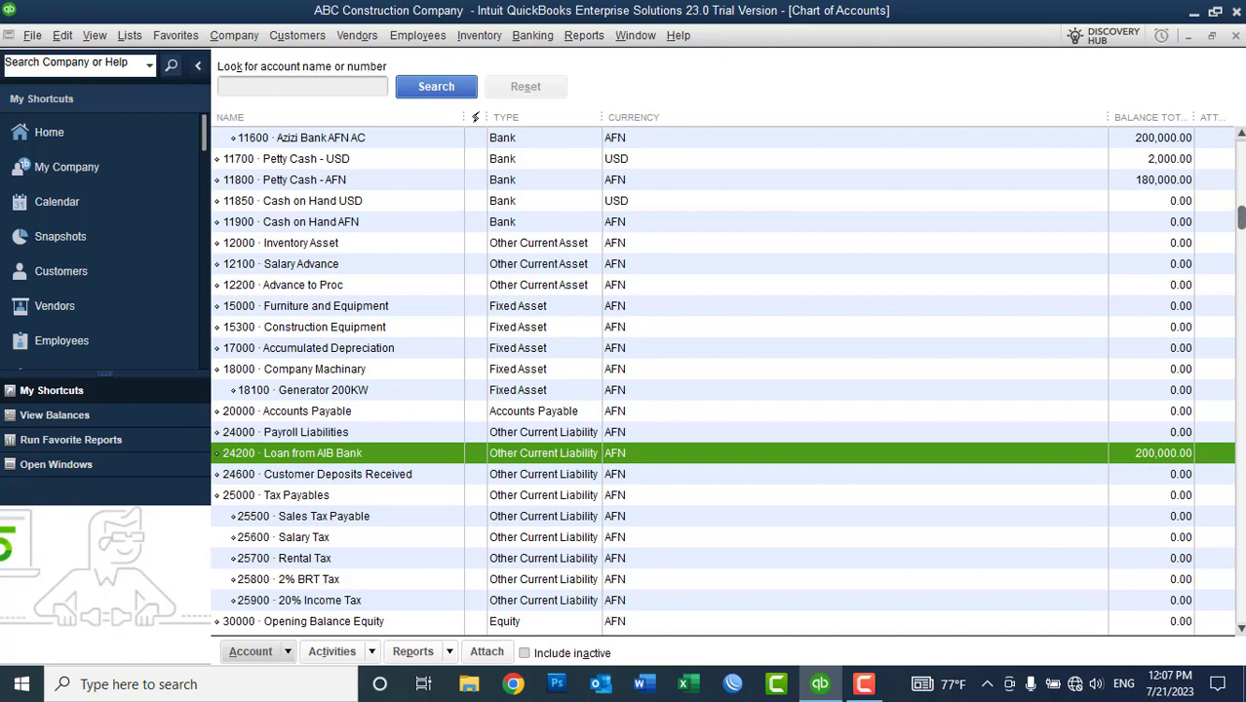
drag(1239, 220, 1240, 154)
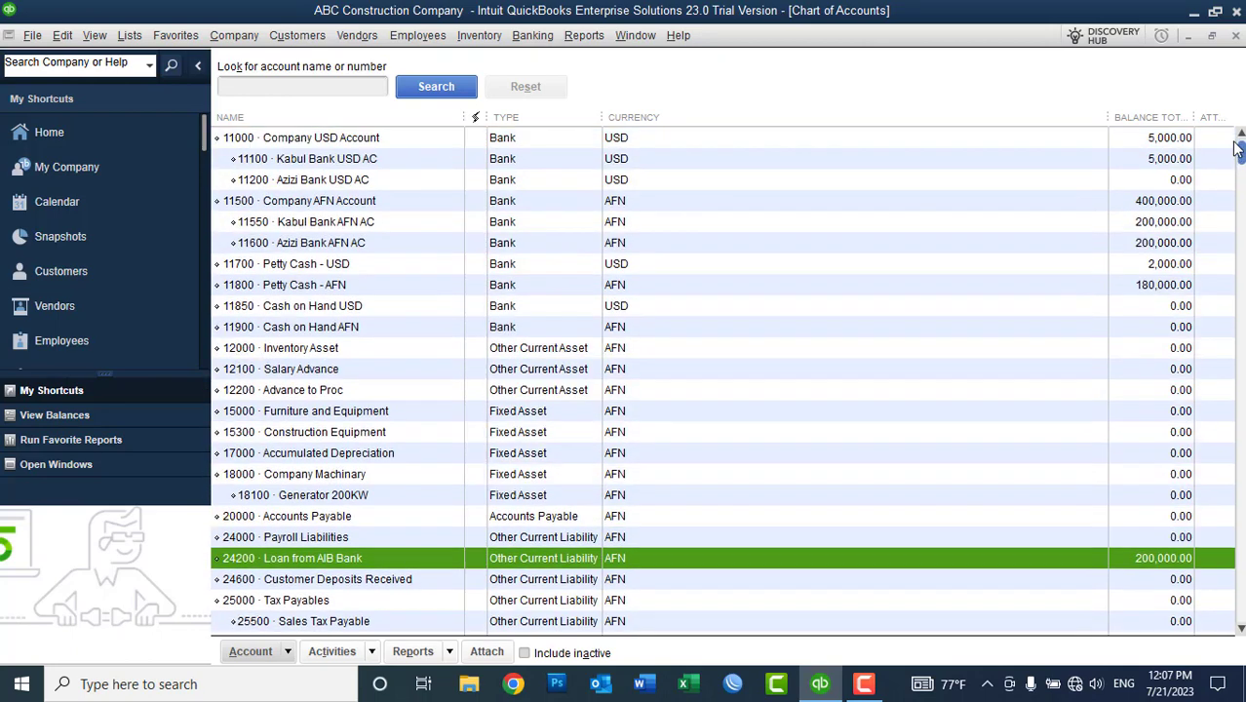
key(Home)
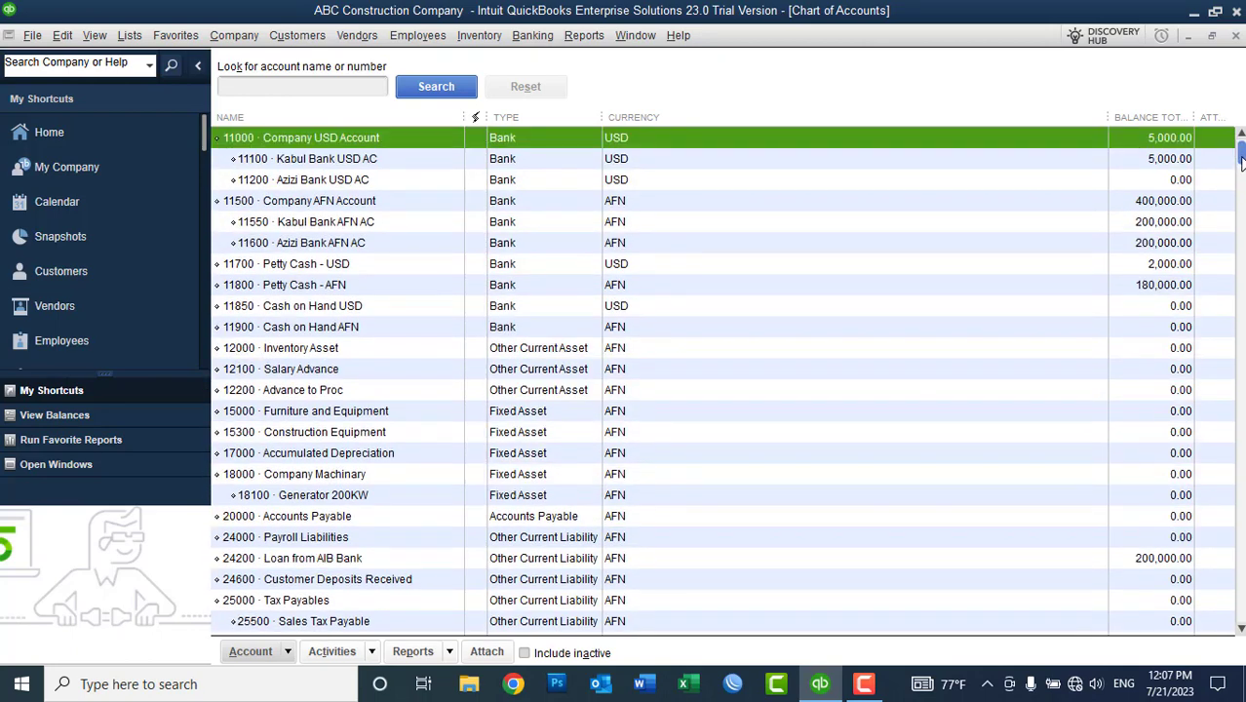
click(367, 222)
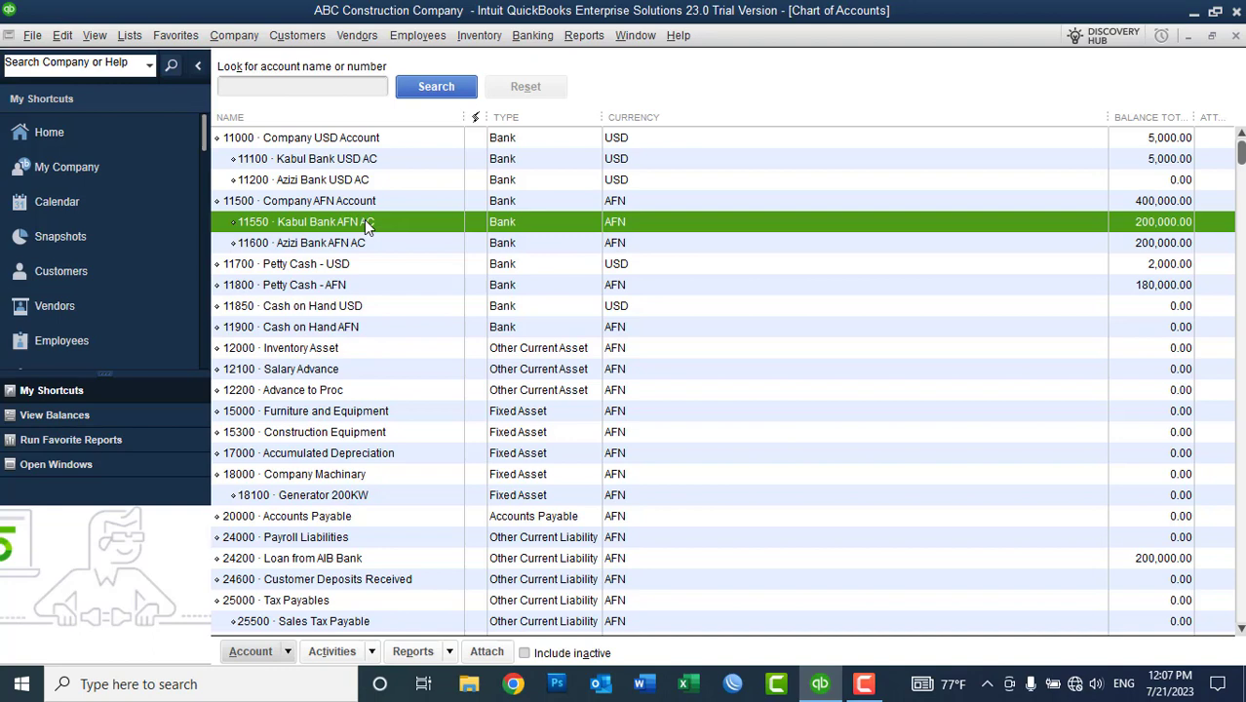
click(333, 245)
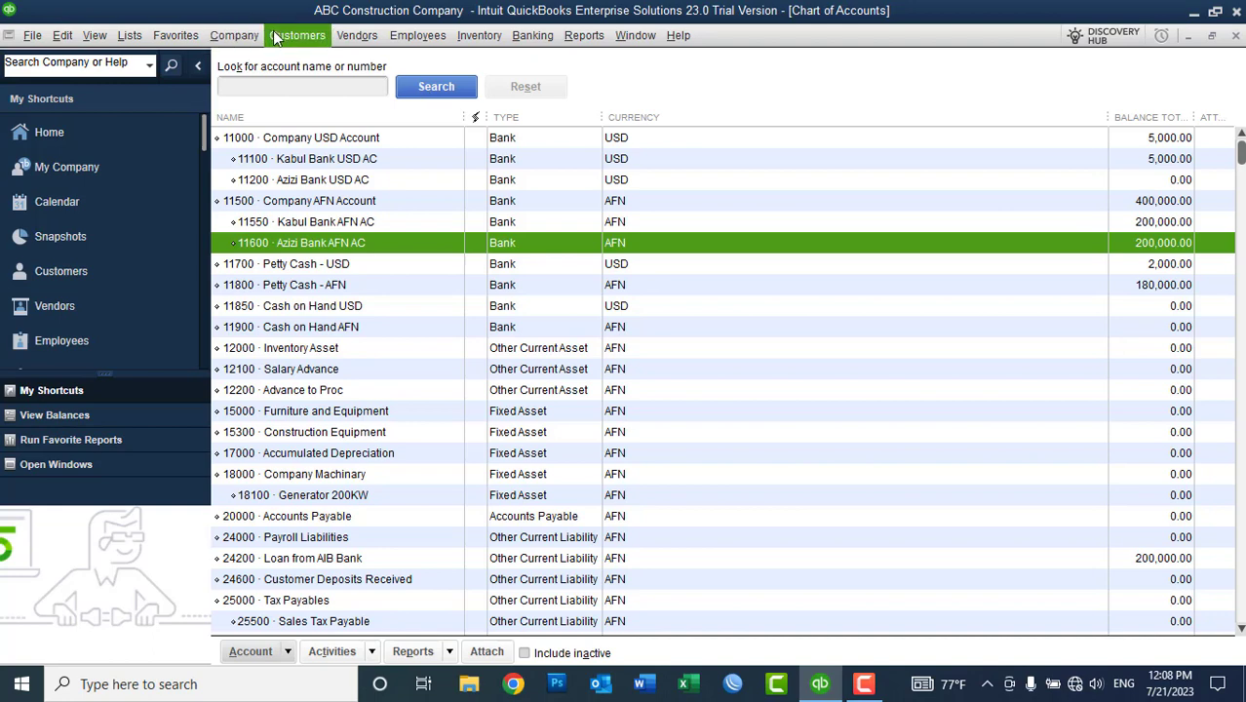
Step: Reopen the AIB Bank loan journal entry, set its date to 05/20/2023, and save and close it without assigning classes
click(233, 34)
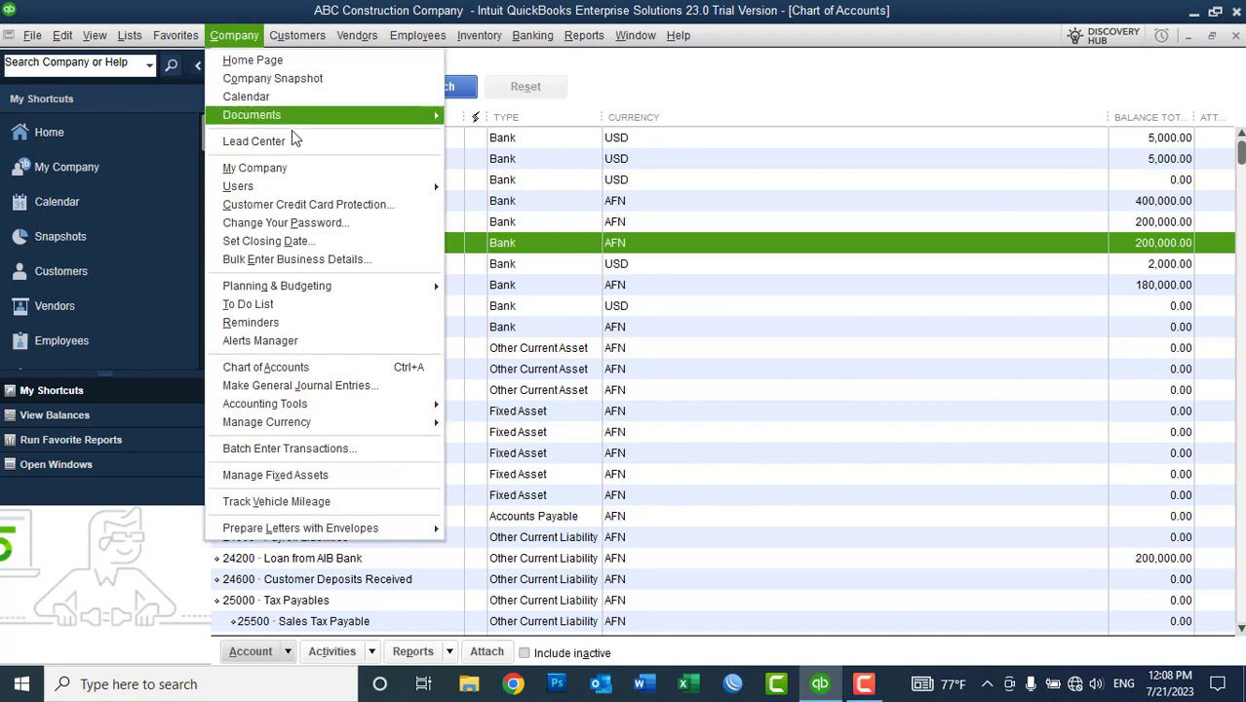
click(314, 386)
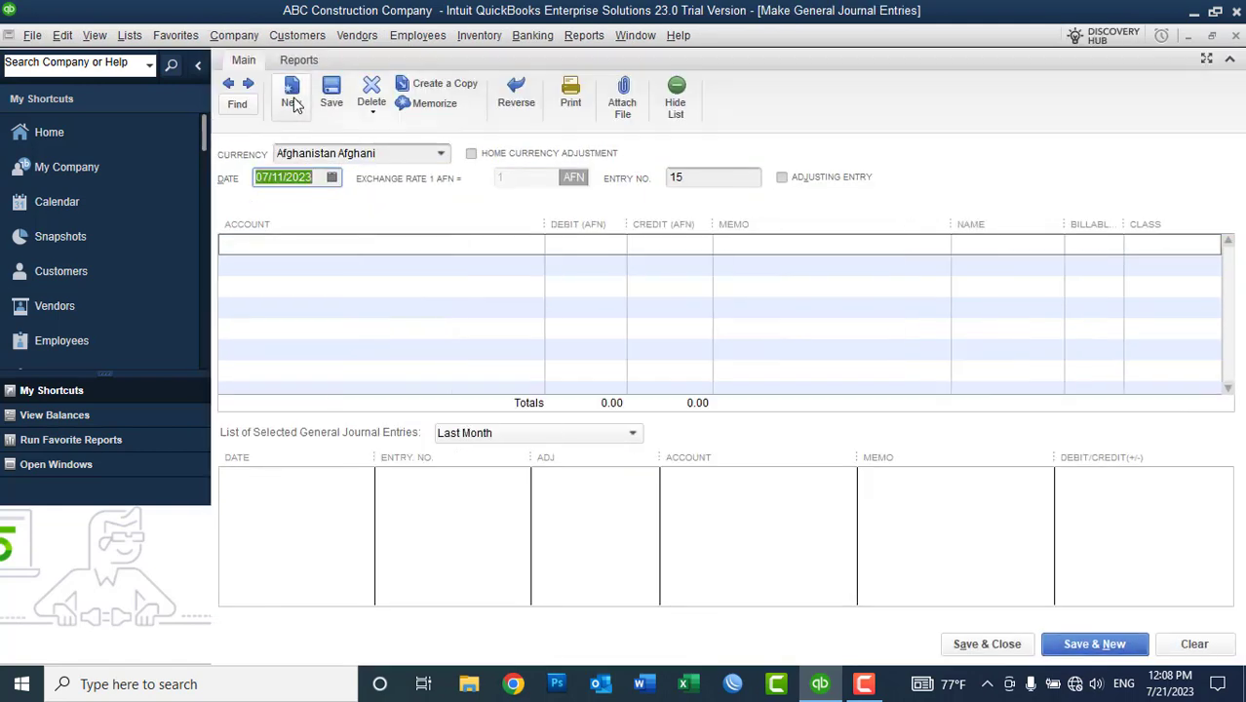
click(230, 86)
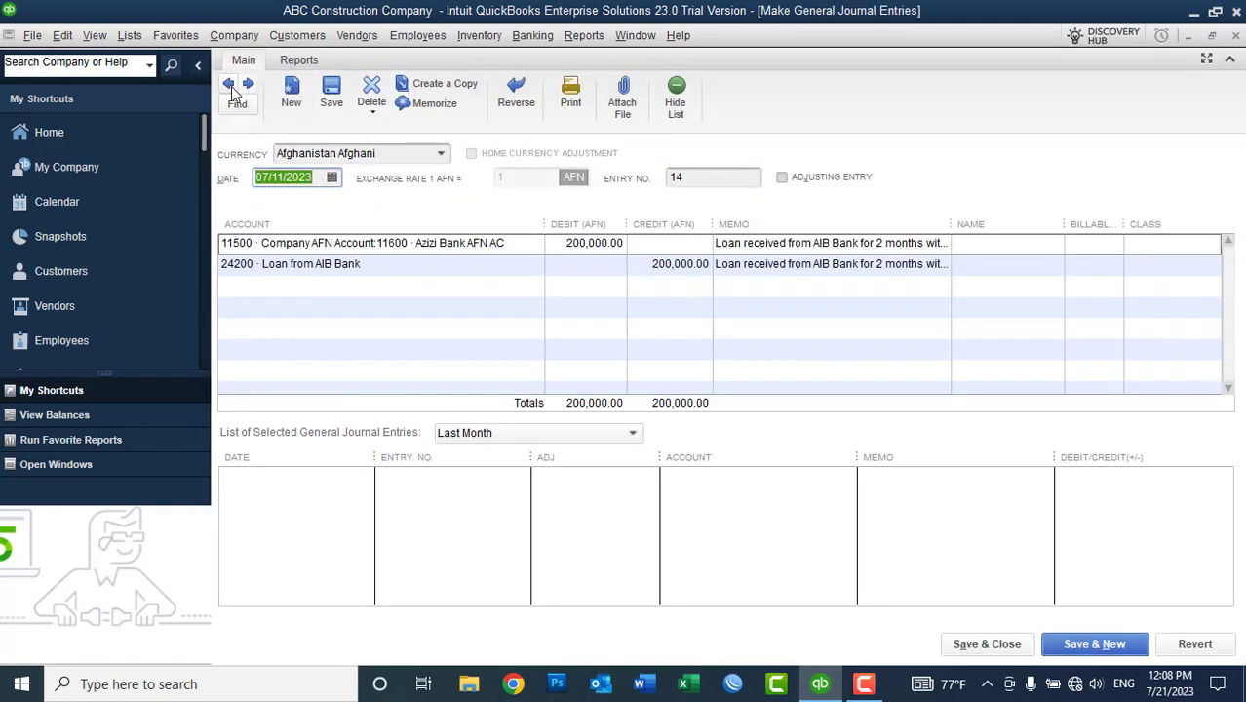
click(331, 179)
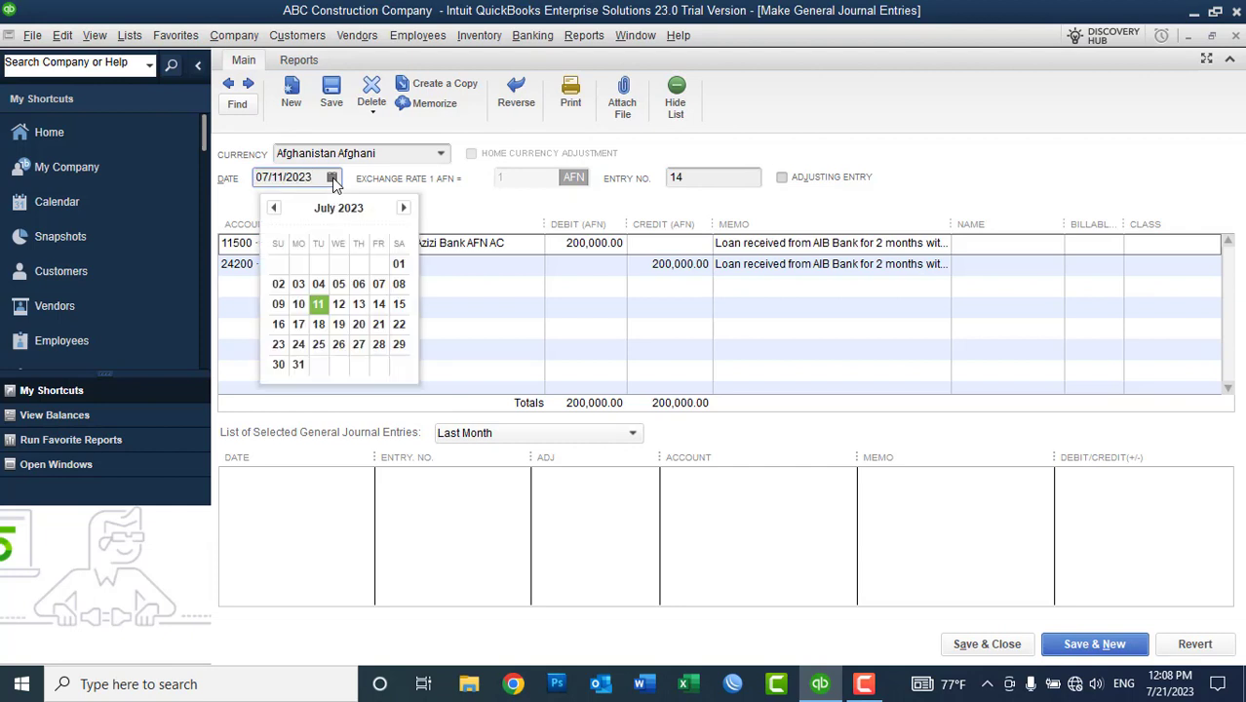
click(275, 208)
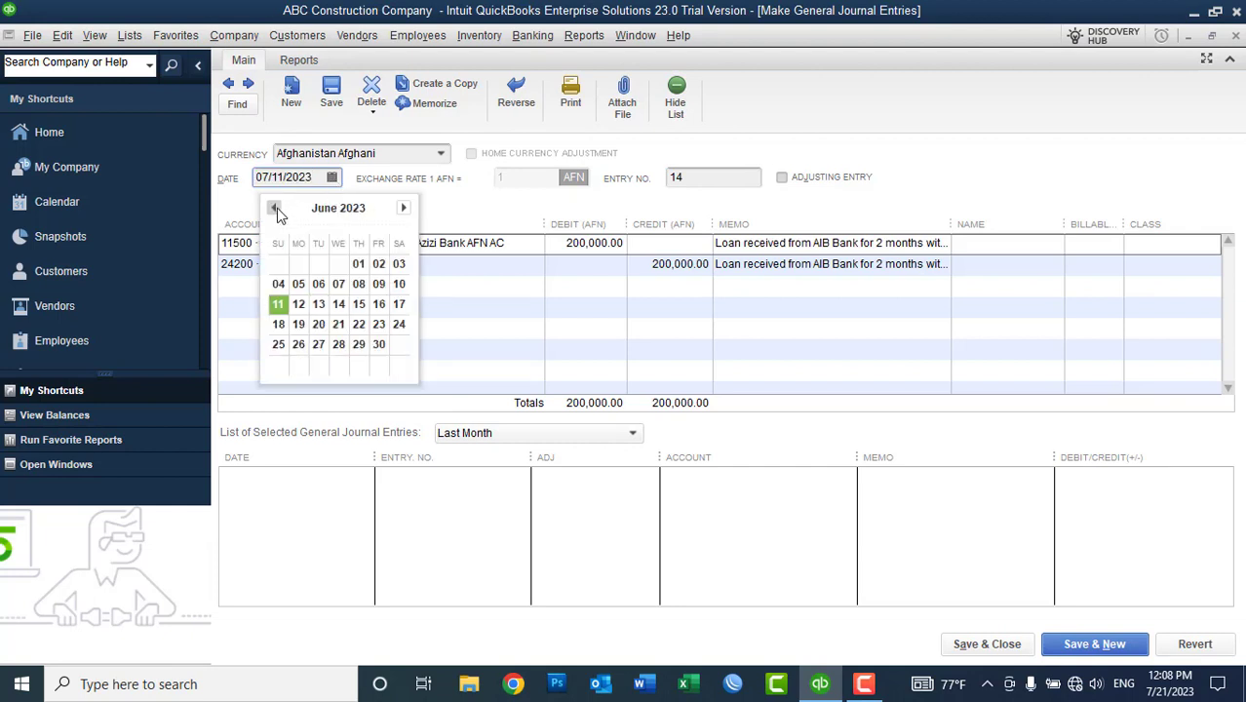
click(276, 208)
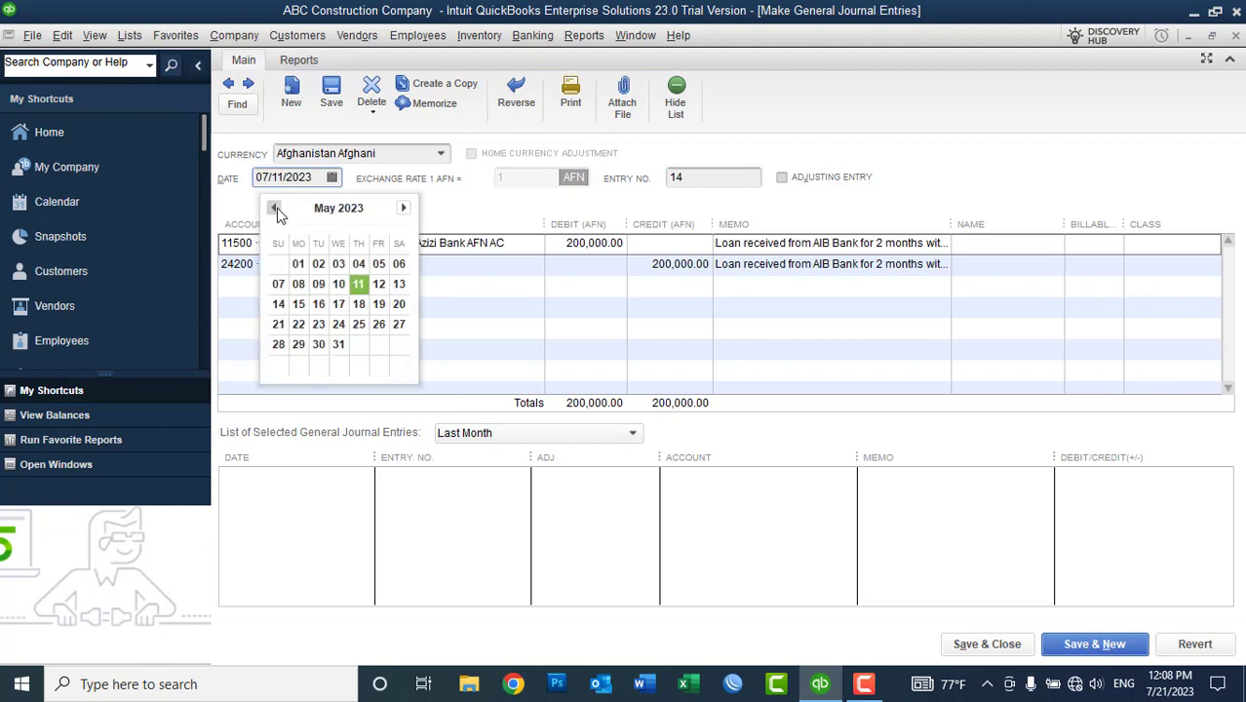
click(399, 305)
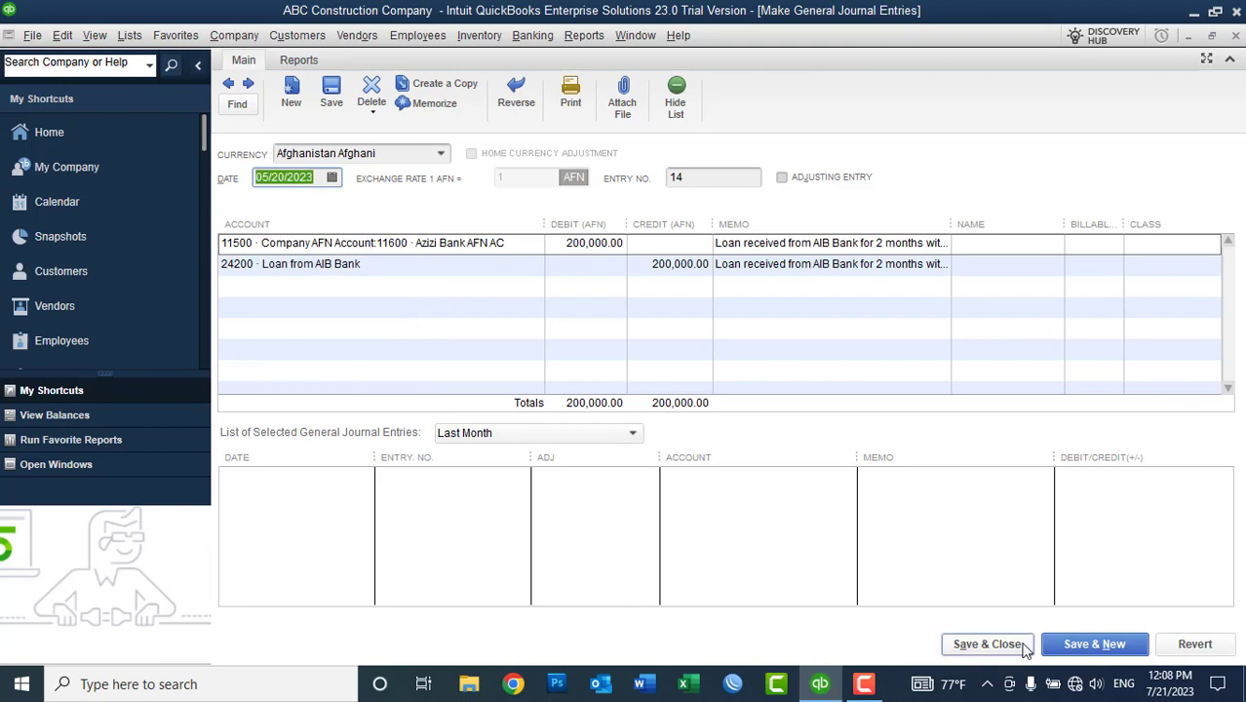
click(975, 643)
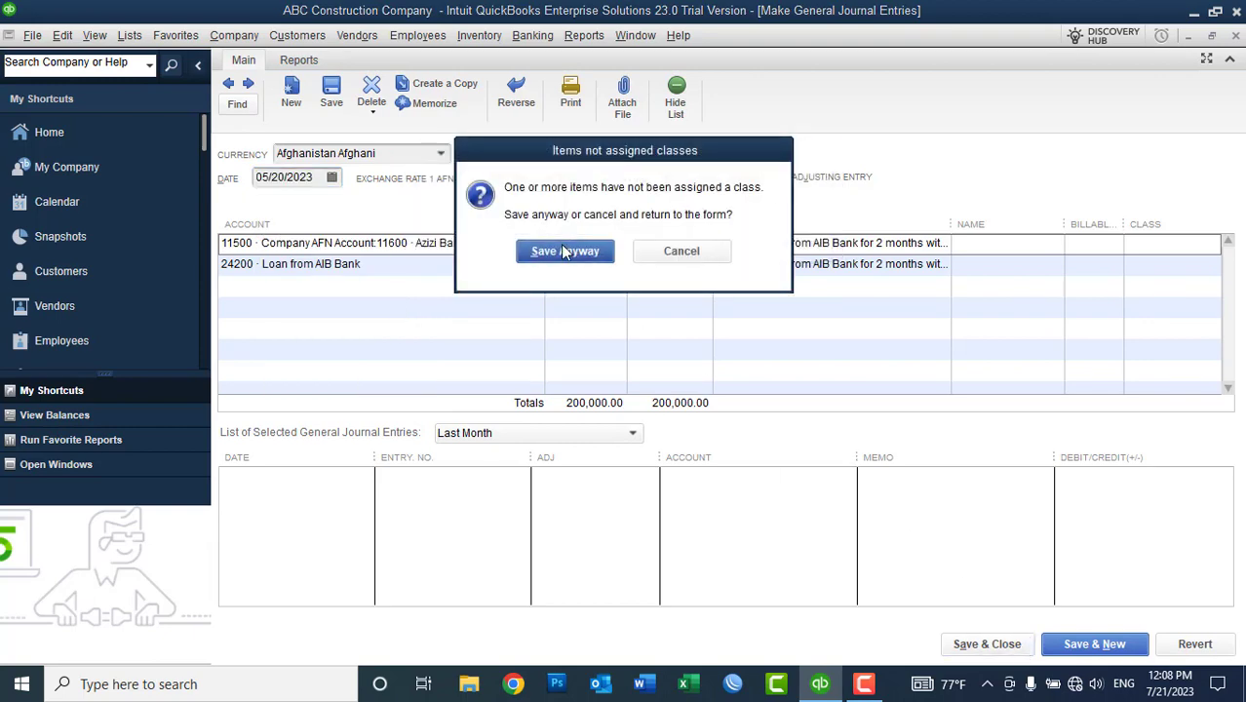
click(563, 246)
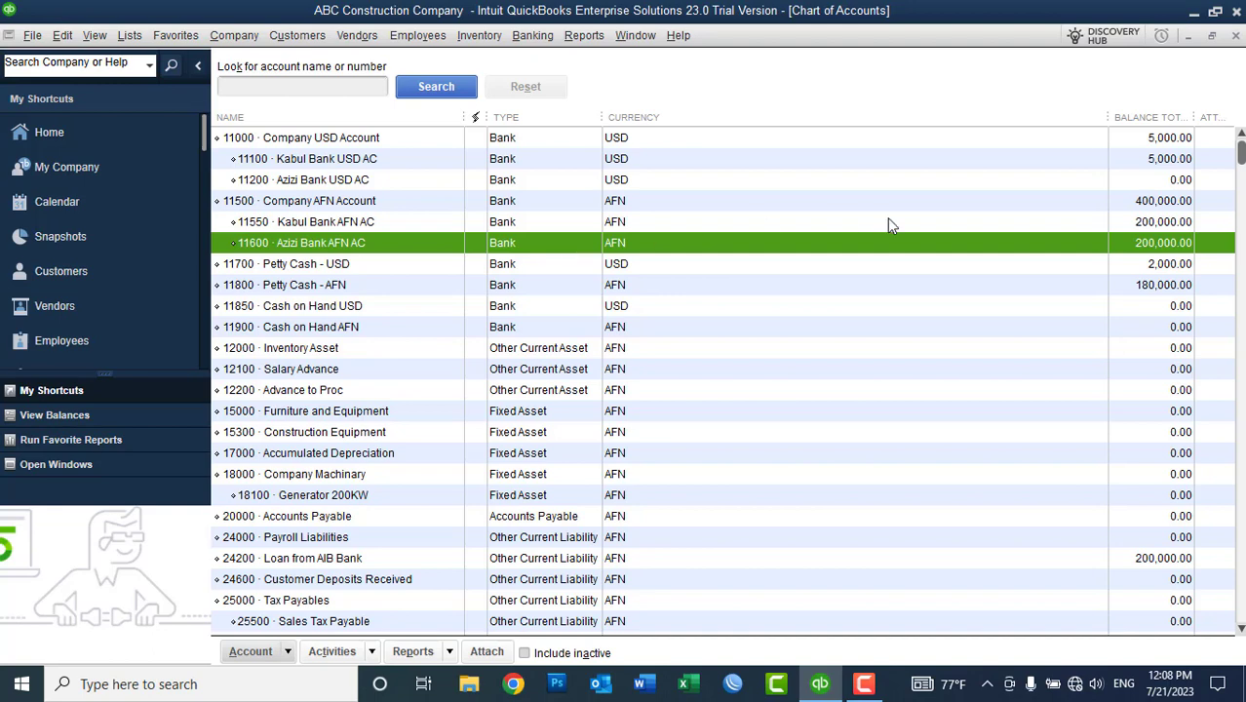
Step: Start a new general journal entry in Afghanistan Afghani and set its date to 07/21/2023
click(282, 36)
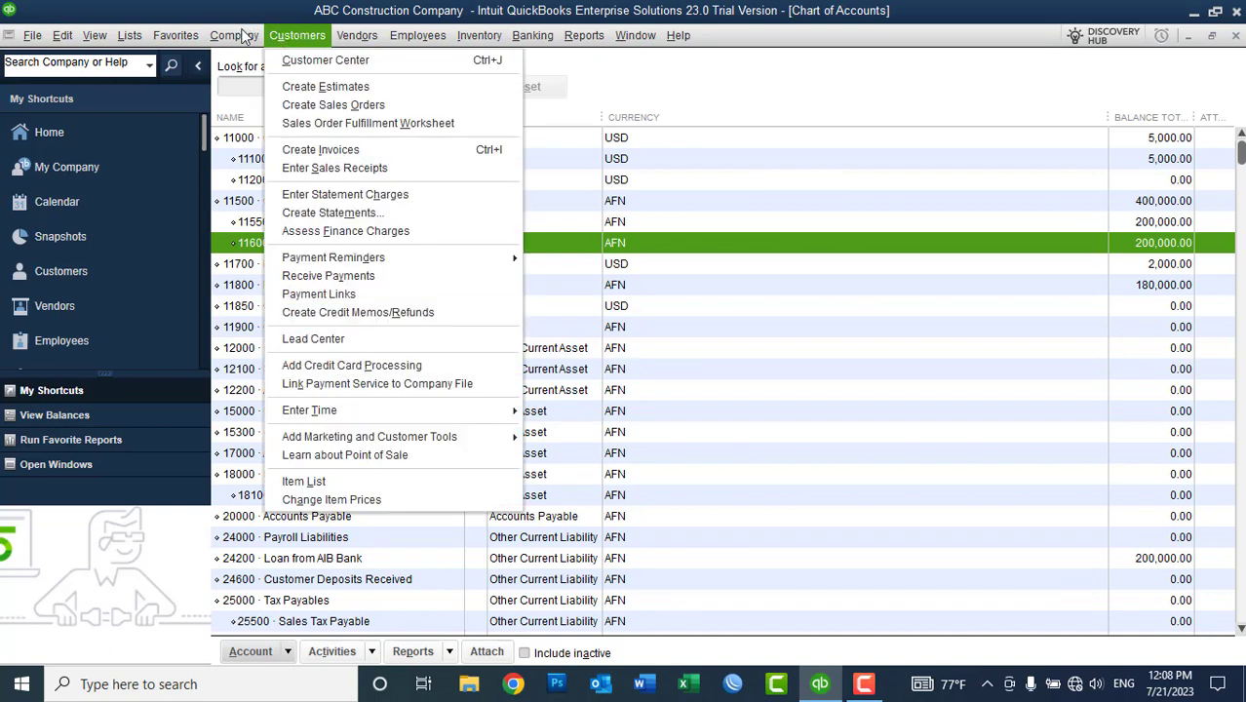
mouse_move(242, 36)
click(309, 383)
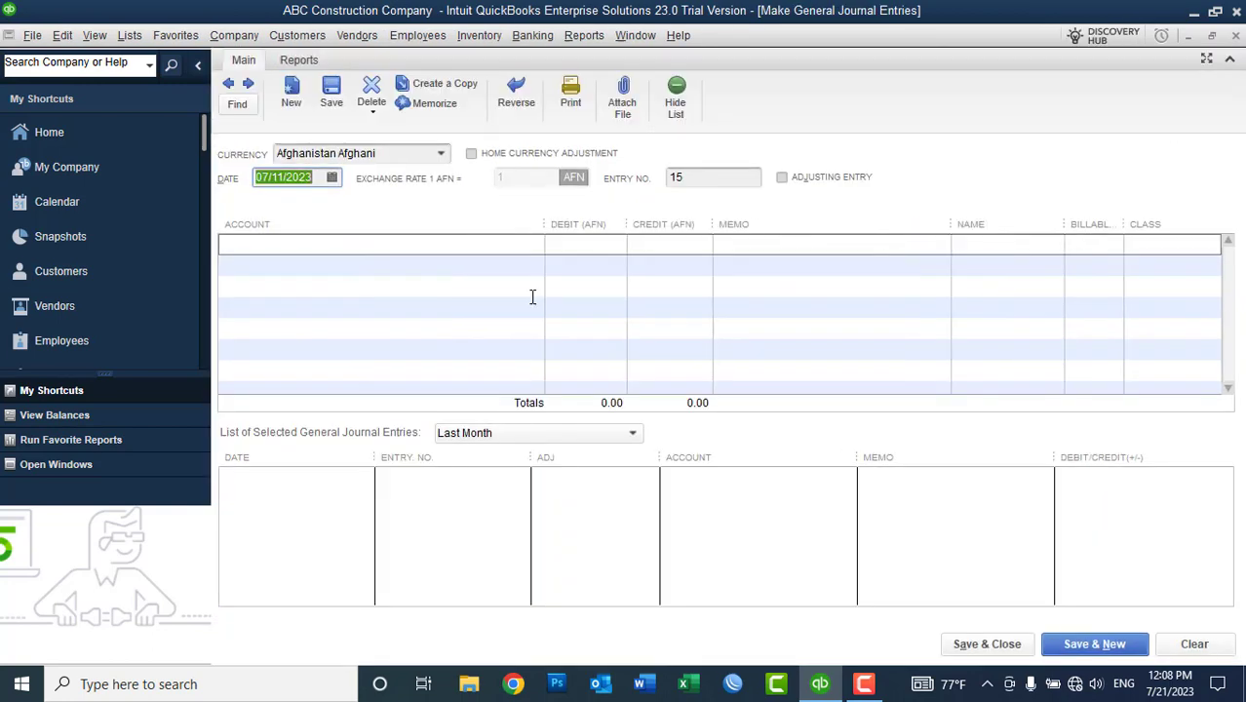
click(332, 177)
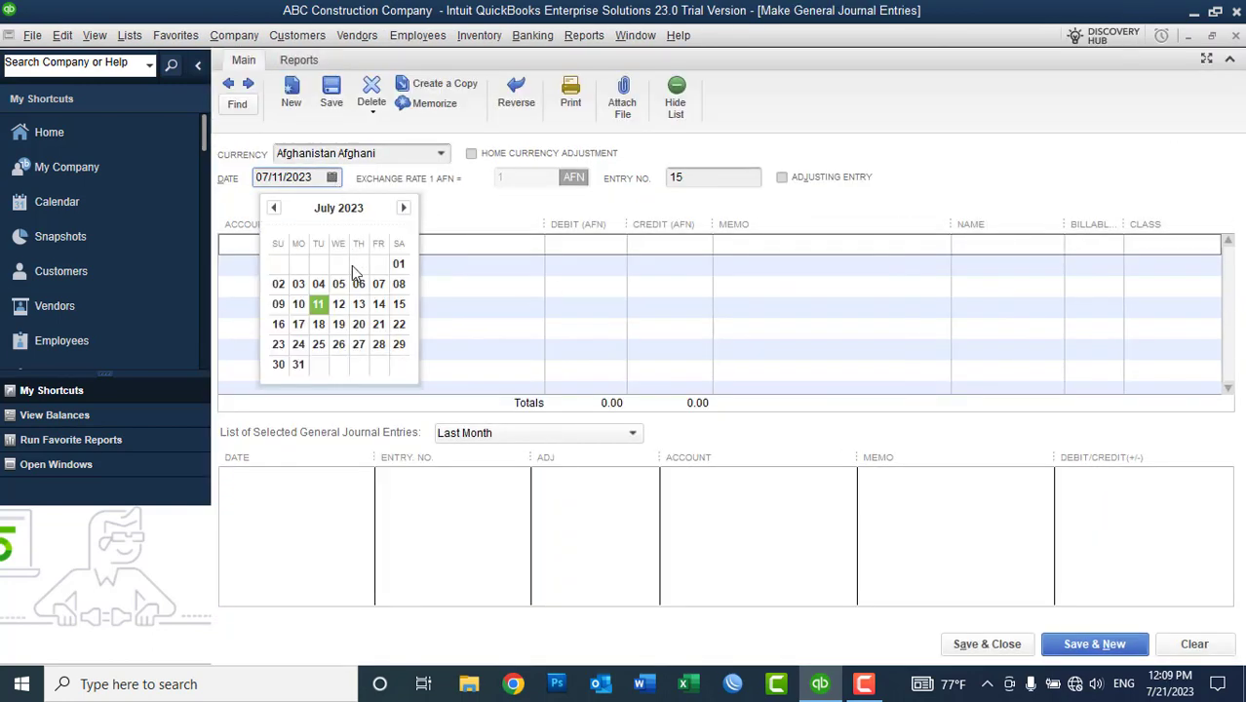
click(359, 324)
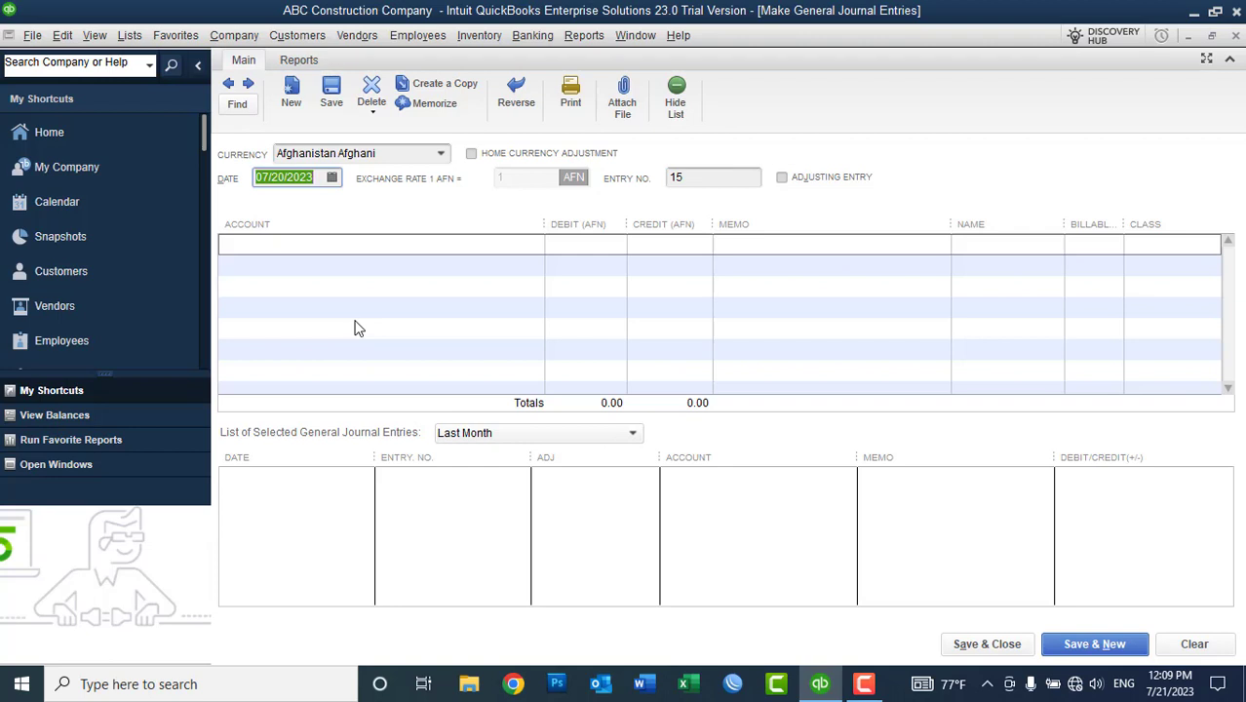
click(331, 177)
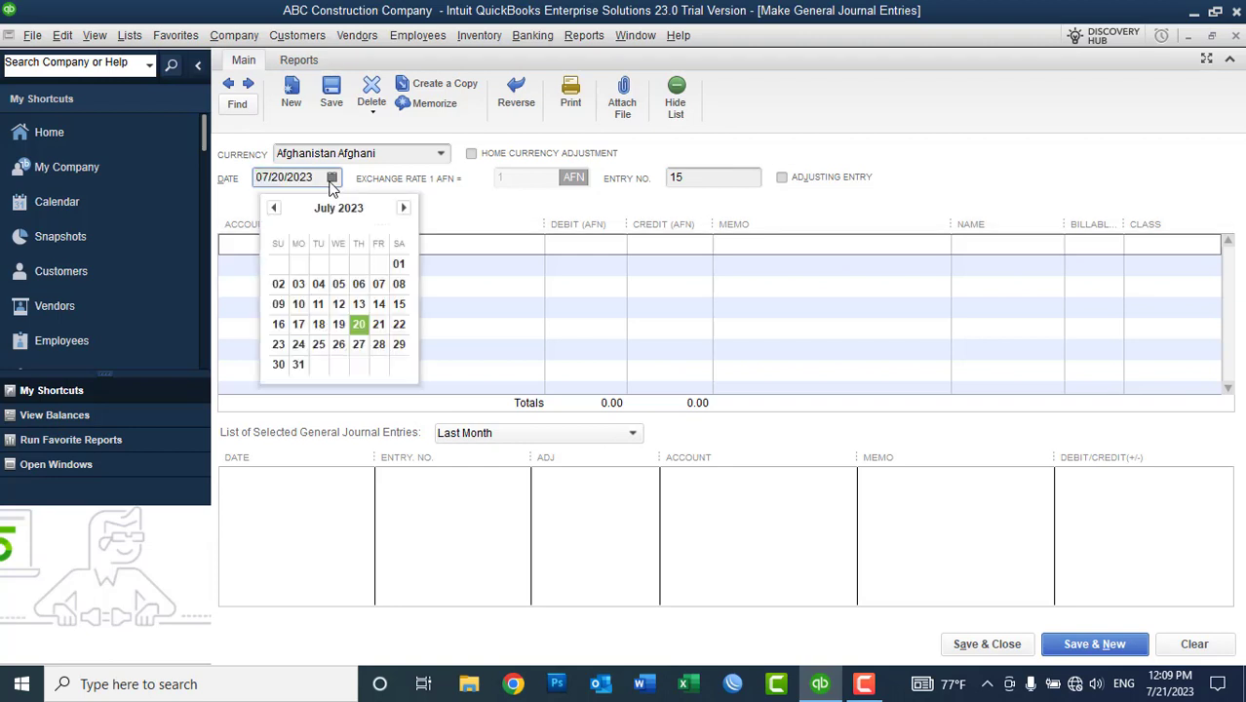
click(378, 305)
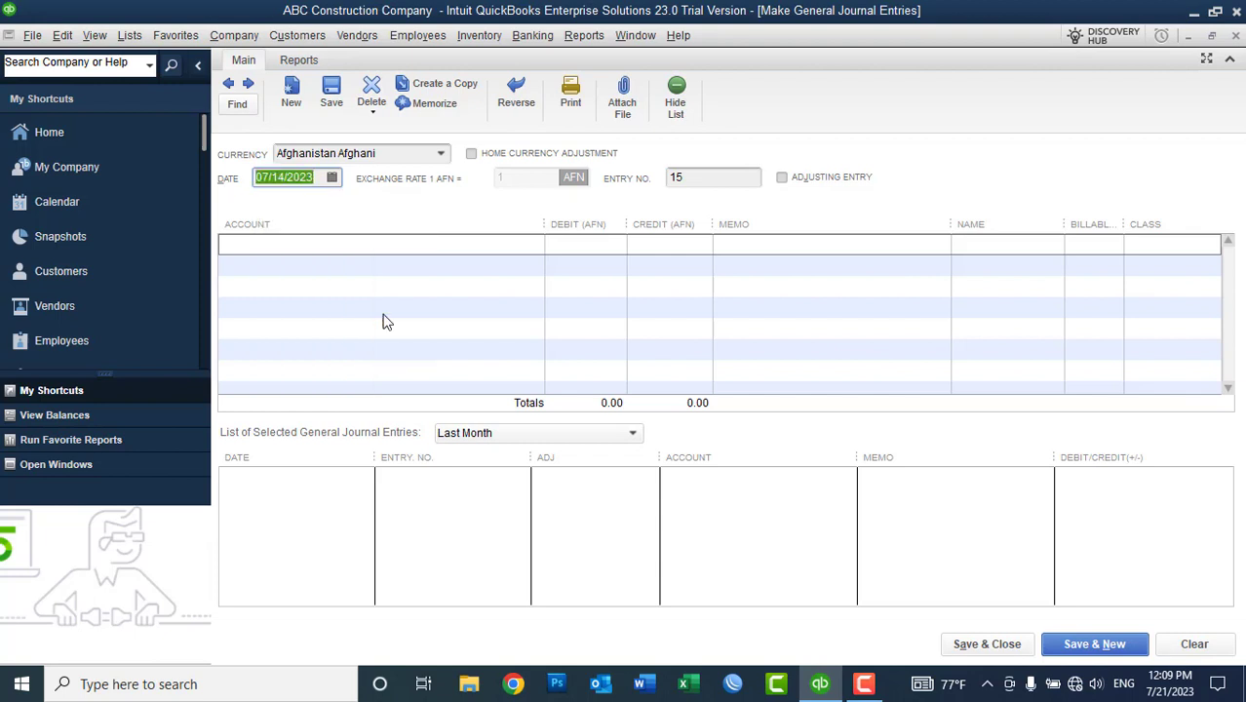
click(331, 178)
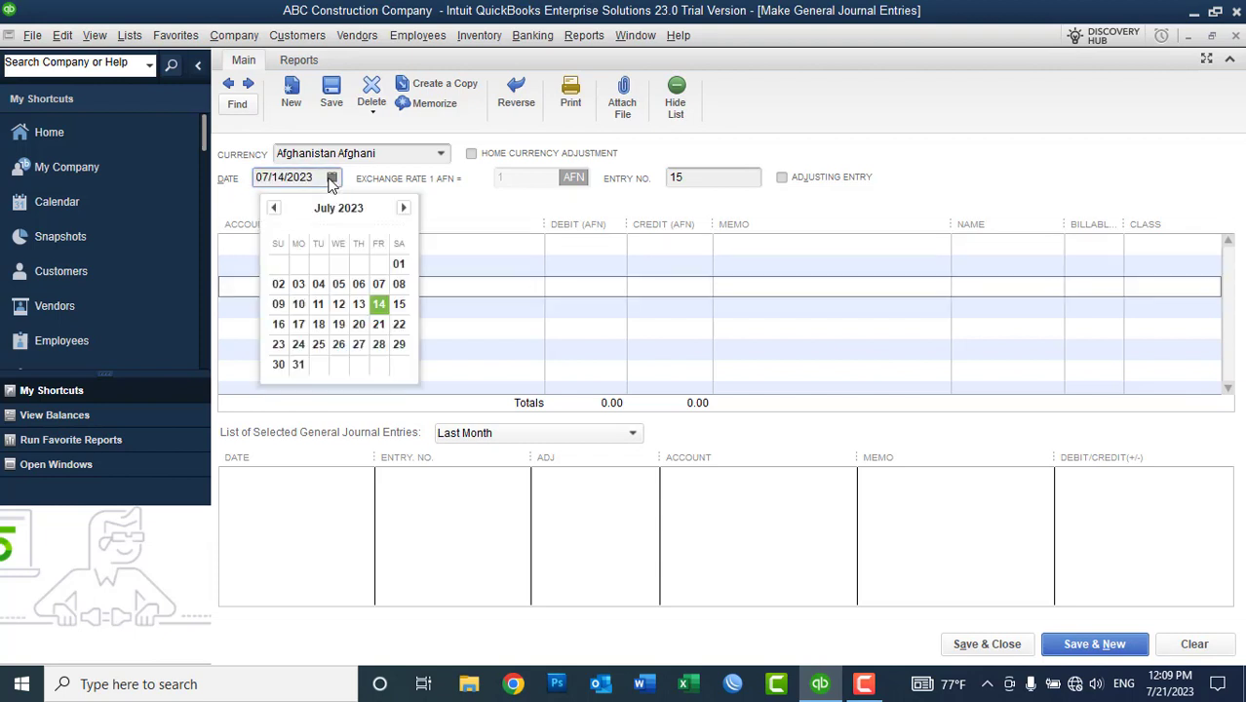
click(379, 324)
Step: Enter Loan from AIB Bank as the first line of the journal entry with a debit of 200,000 AFN
click(284, 241)
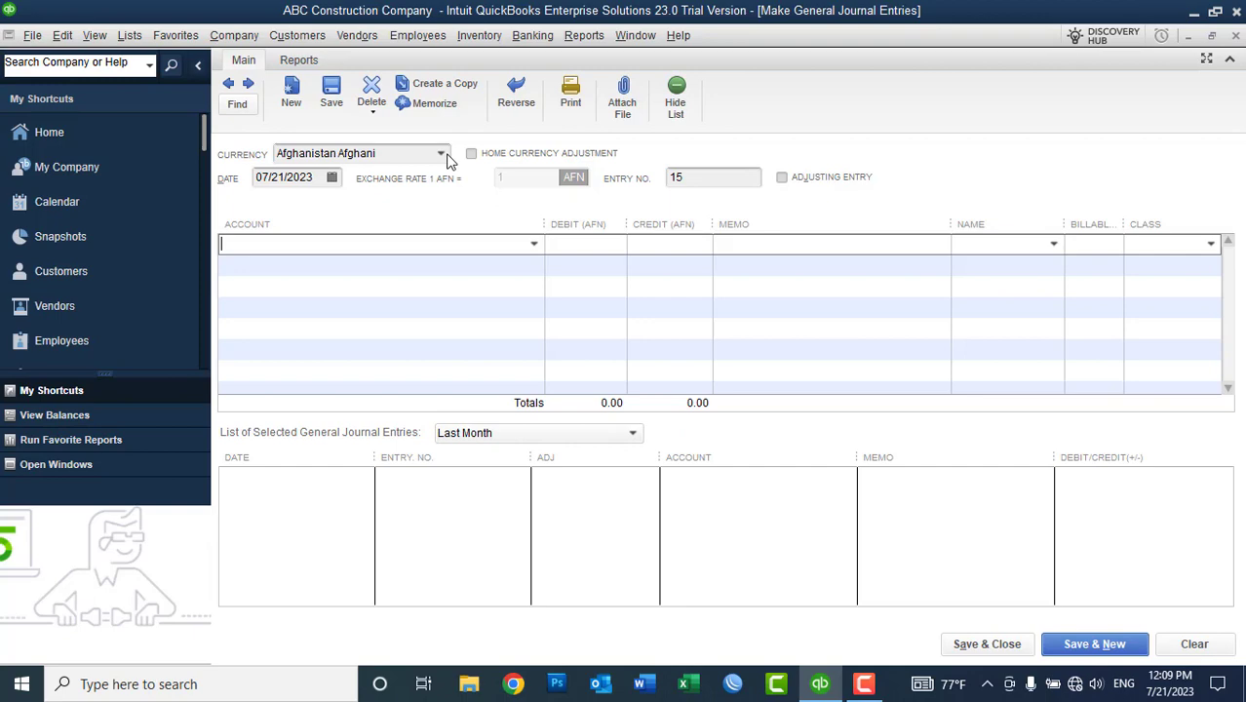
click(533, 245)
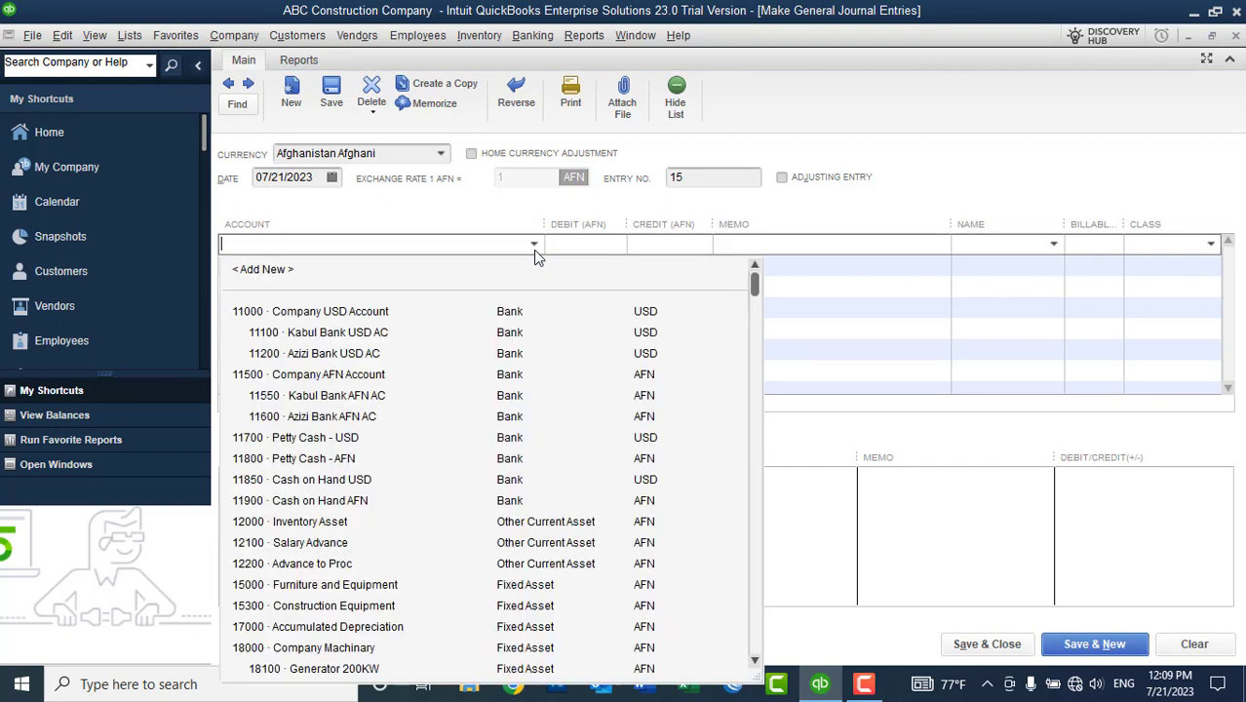
text(Loan from AIB Bank)
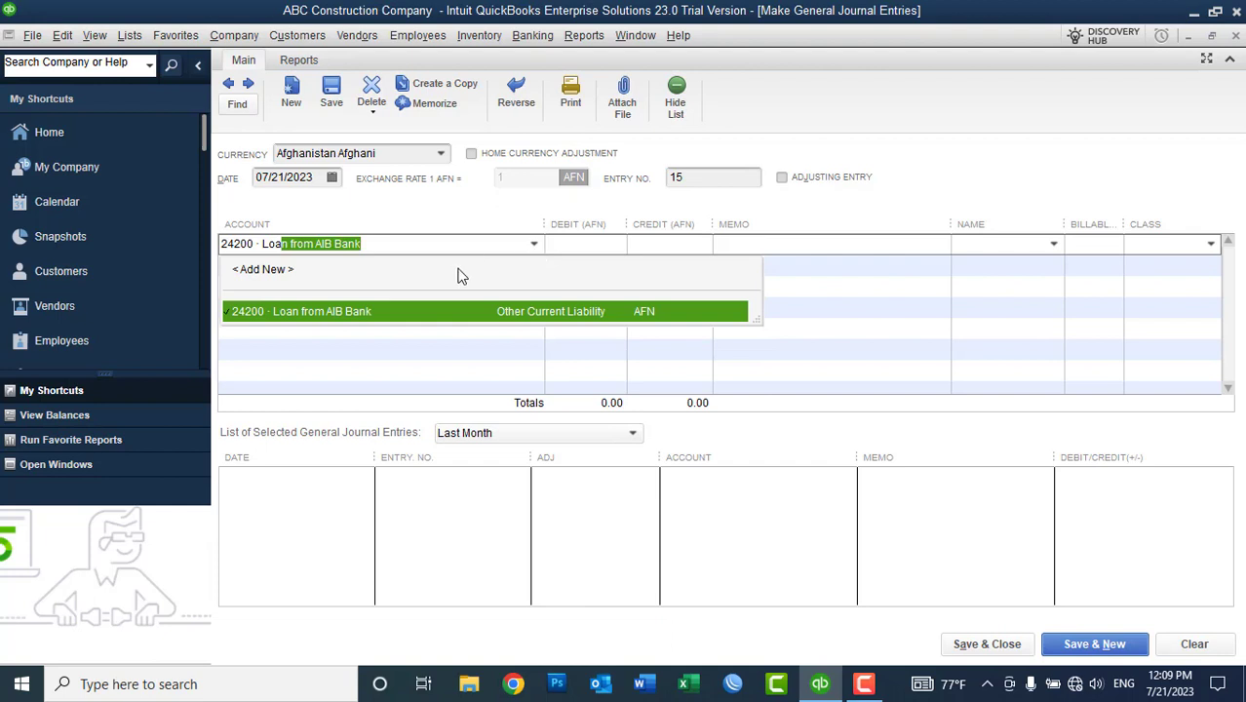
click(427, 313)
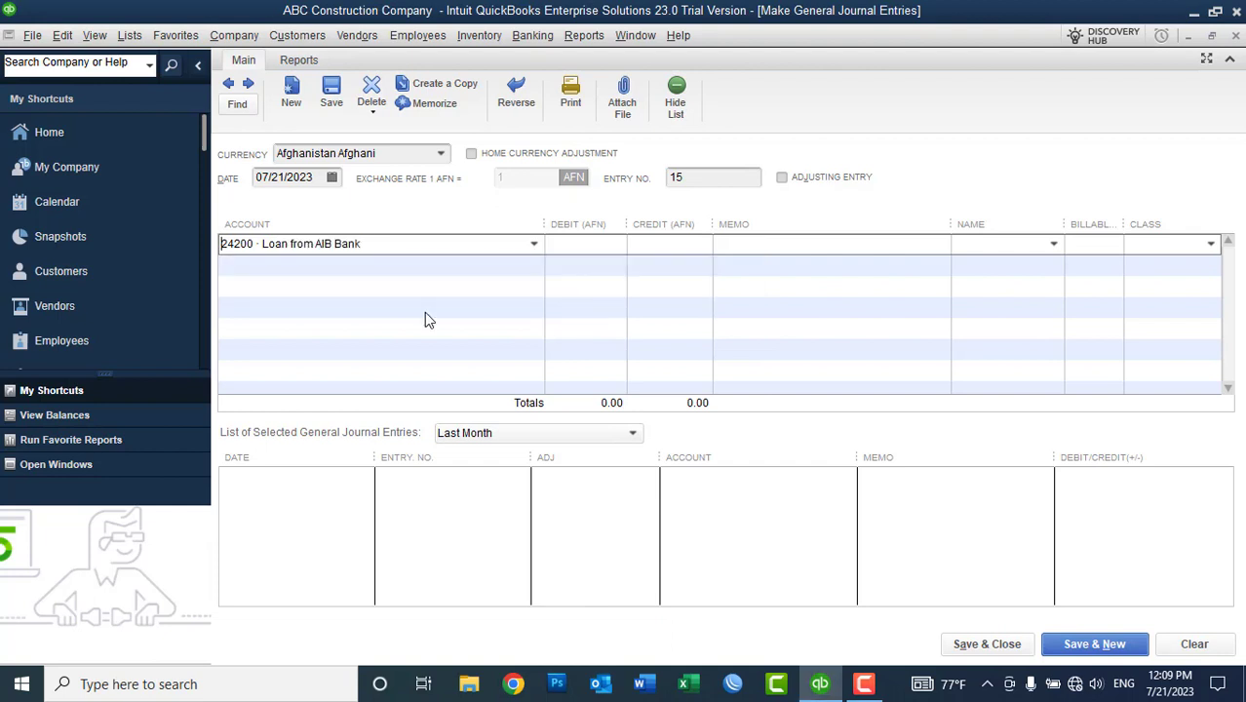
click(561, 252)
text(200000)
key(Tab)
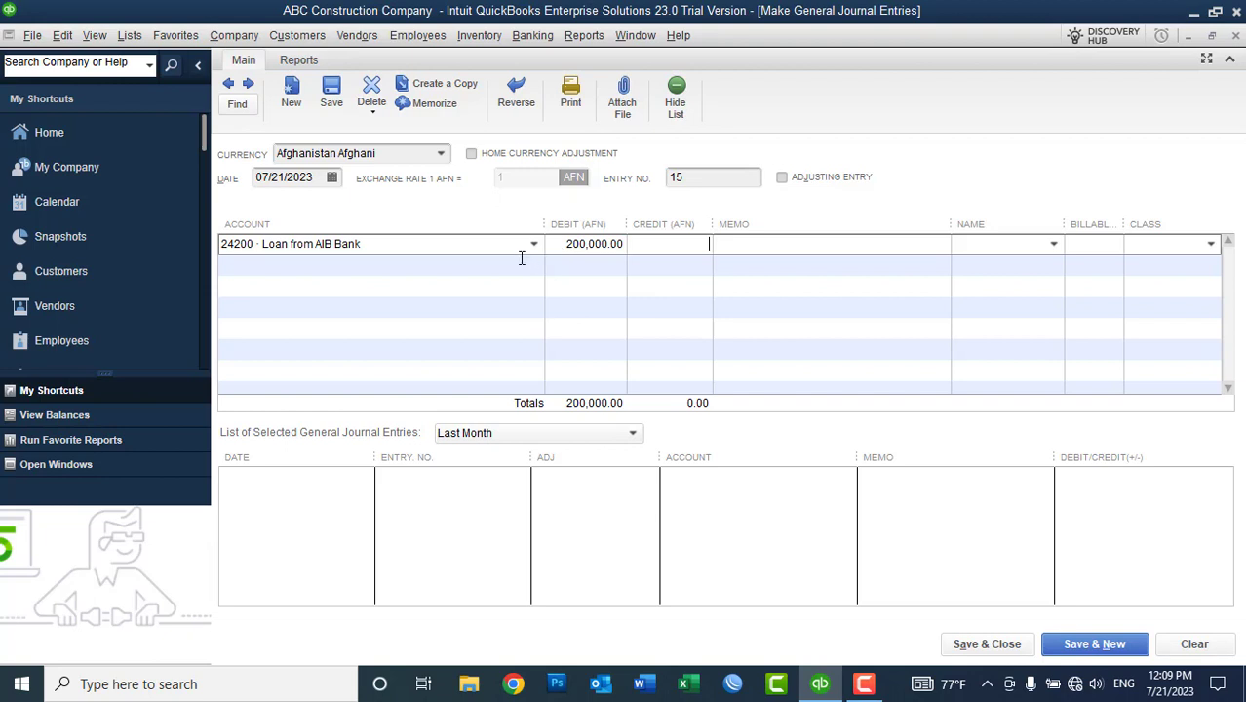
Step: Add an Interest Expense line and calculate its debit as 200,000 × 2 / 100, doubled to 8,000 AFN
click(520, 263)
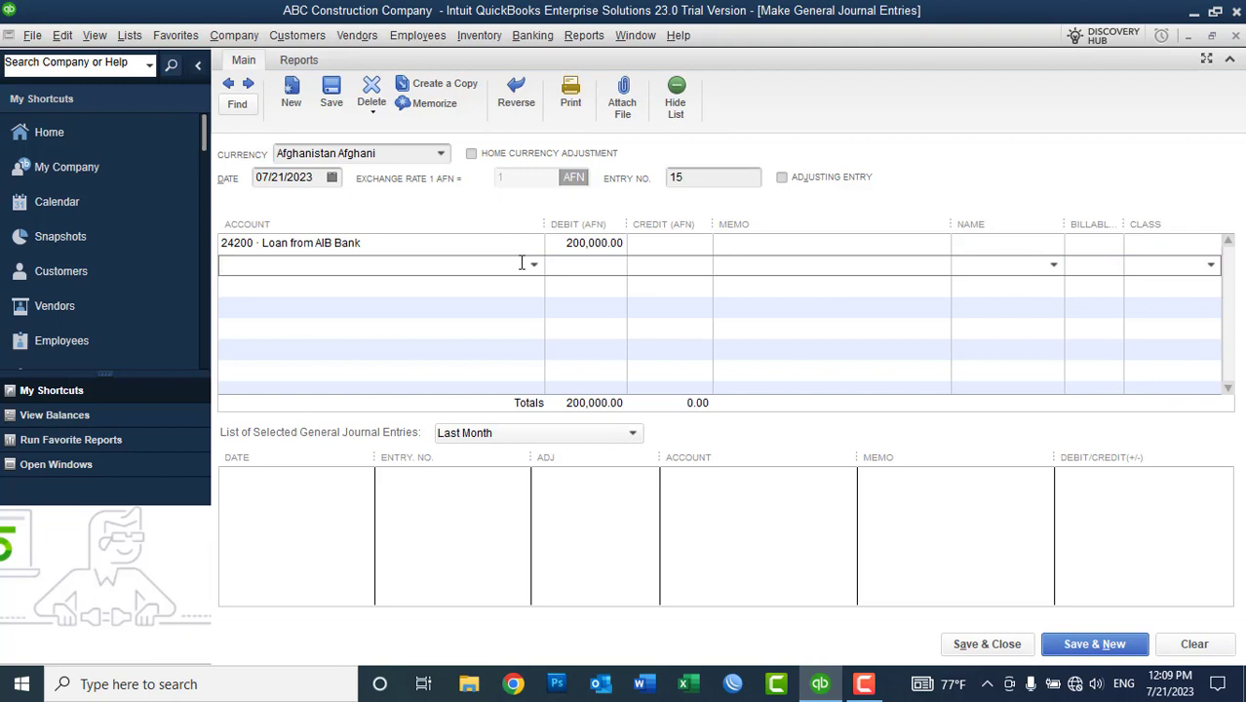
text(63400 · Interest Expense)
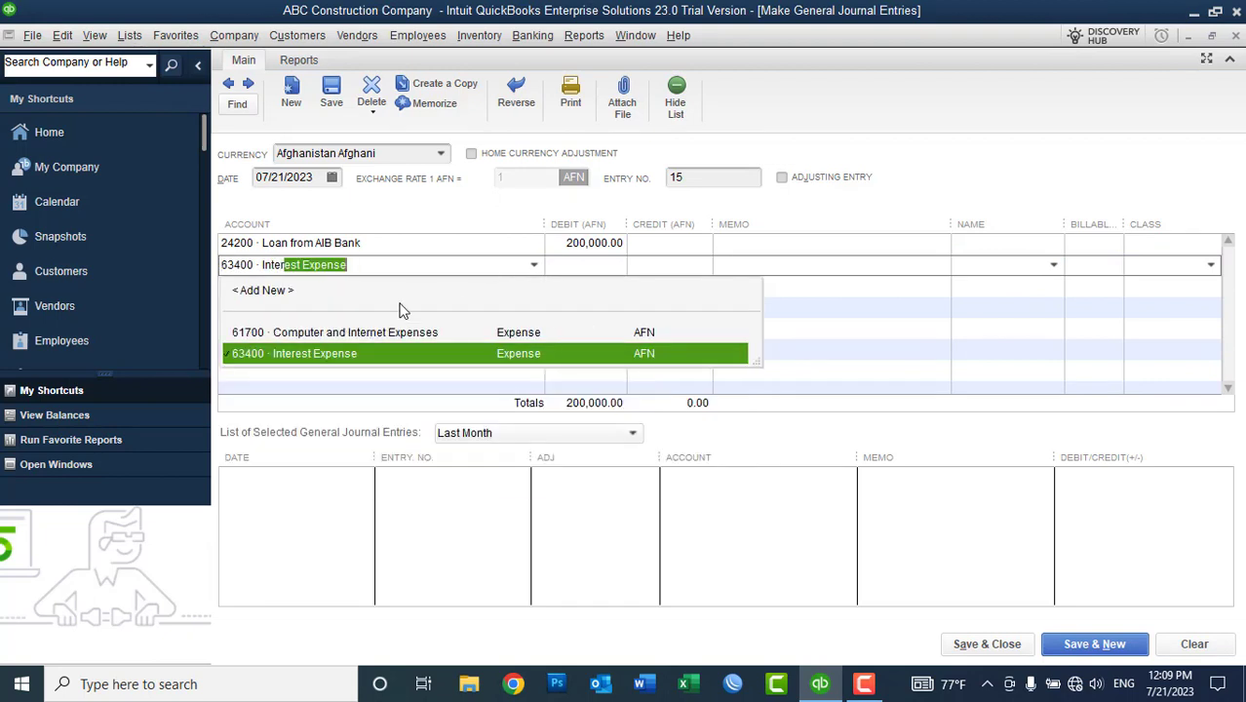
click(330, 353)
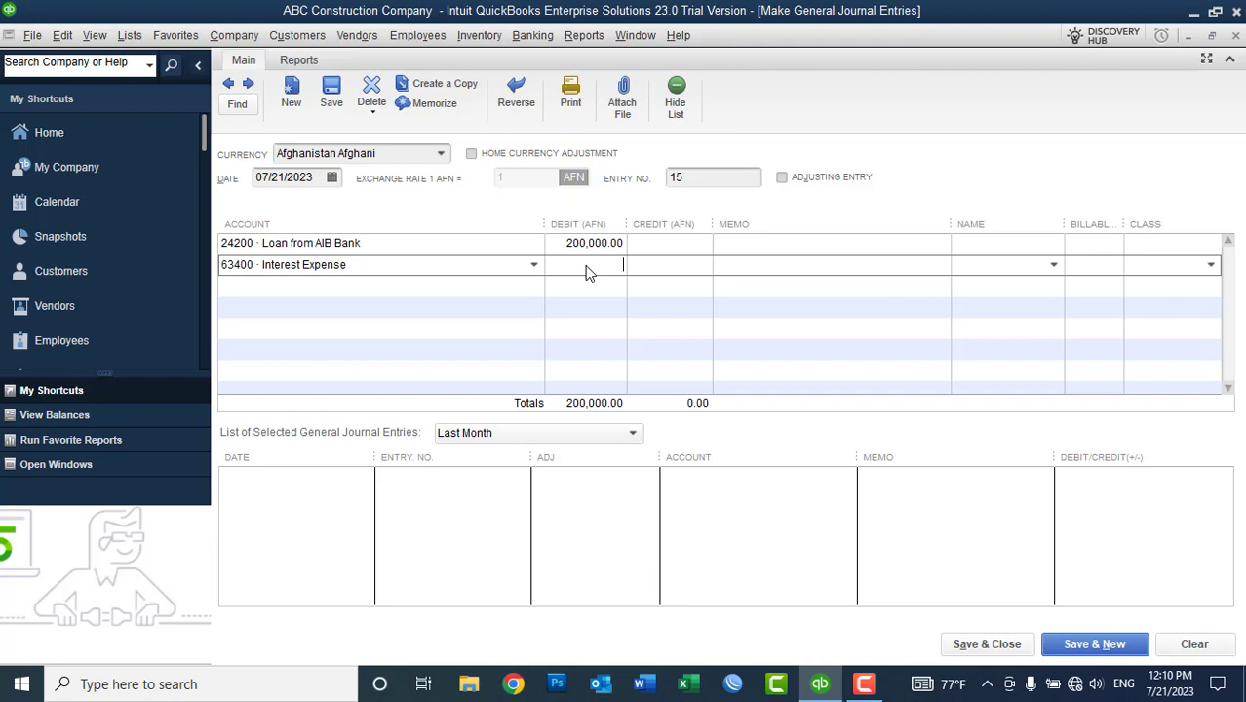
text(200000)
text(*)
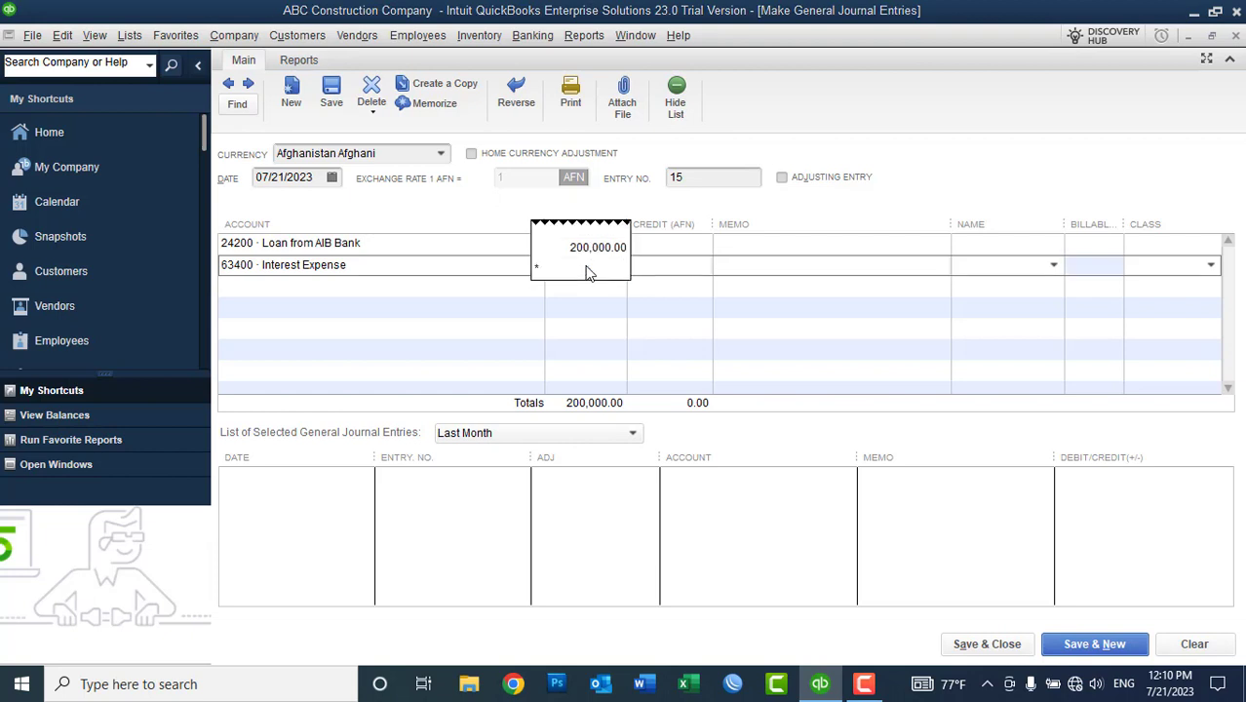
text(2/100)
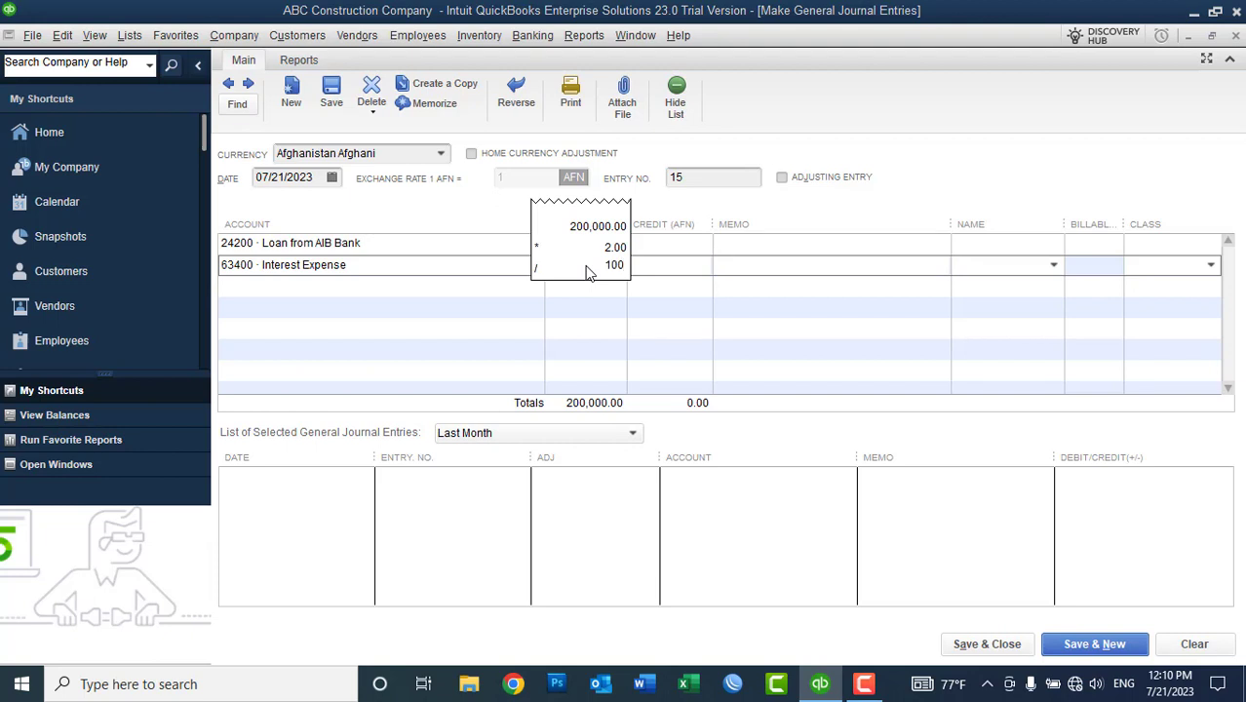
key(Return)
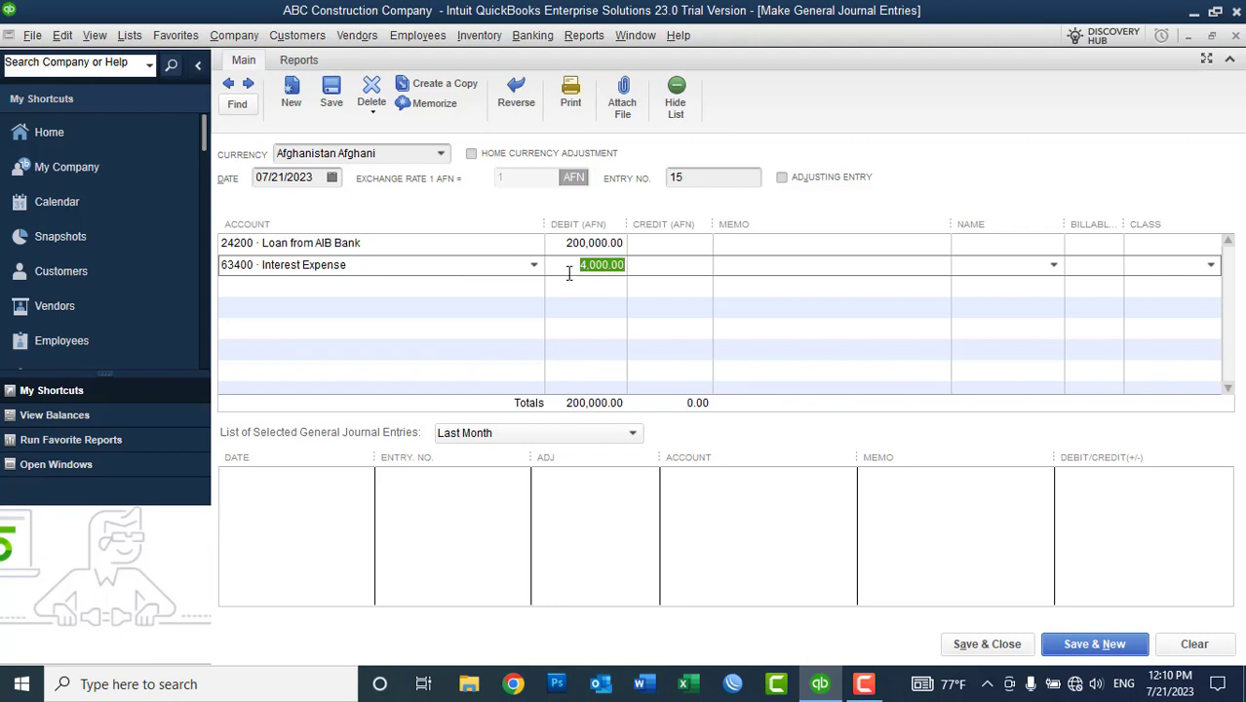
text(4,000.00 )
text(* 2)
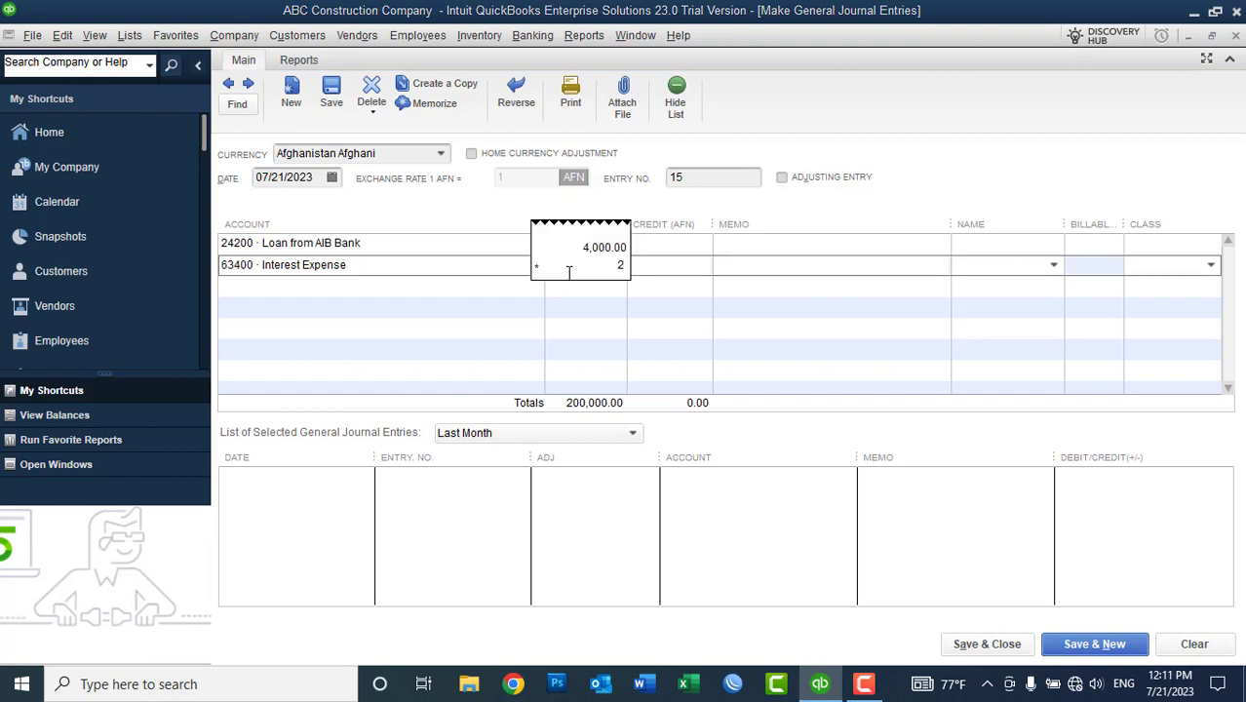
key(Return)
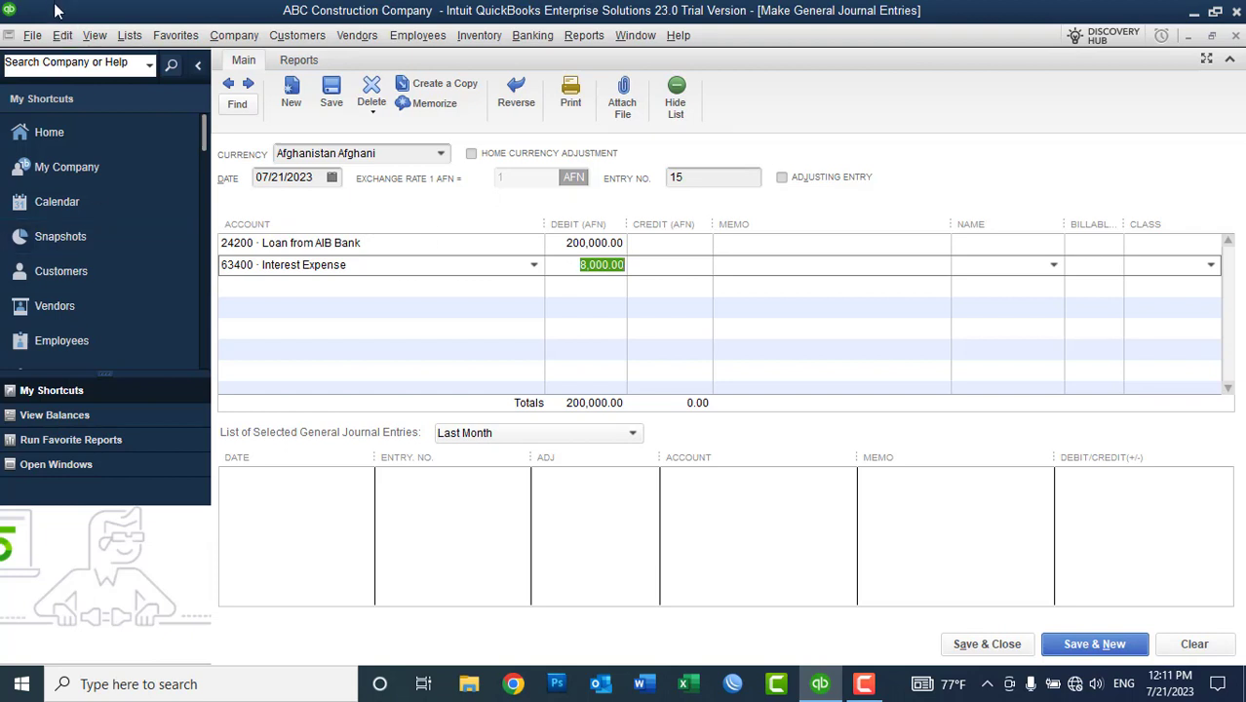
Step: Open the calculator and compute one month's loan interest as 200,000 × 2 ÷ 100
click(62, 35)
click(108, 380)
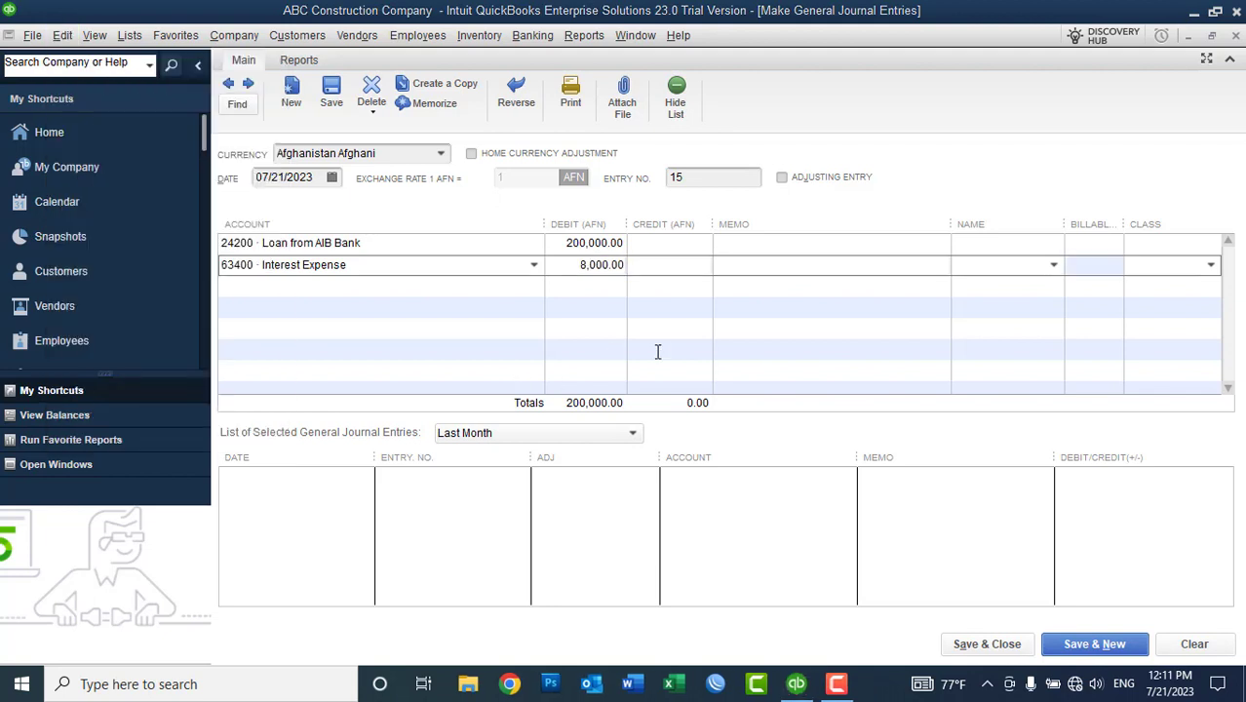
click(689, 481)
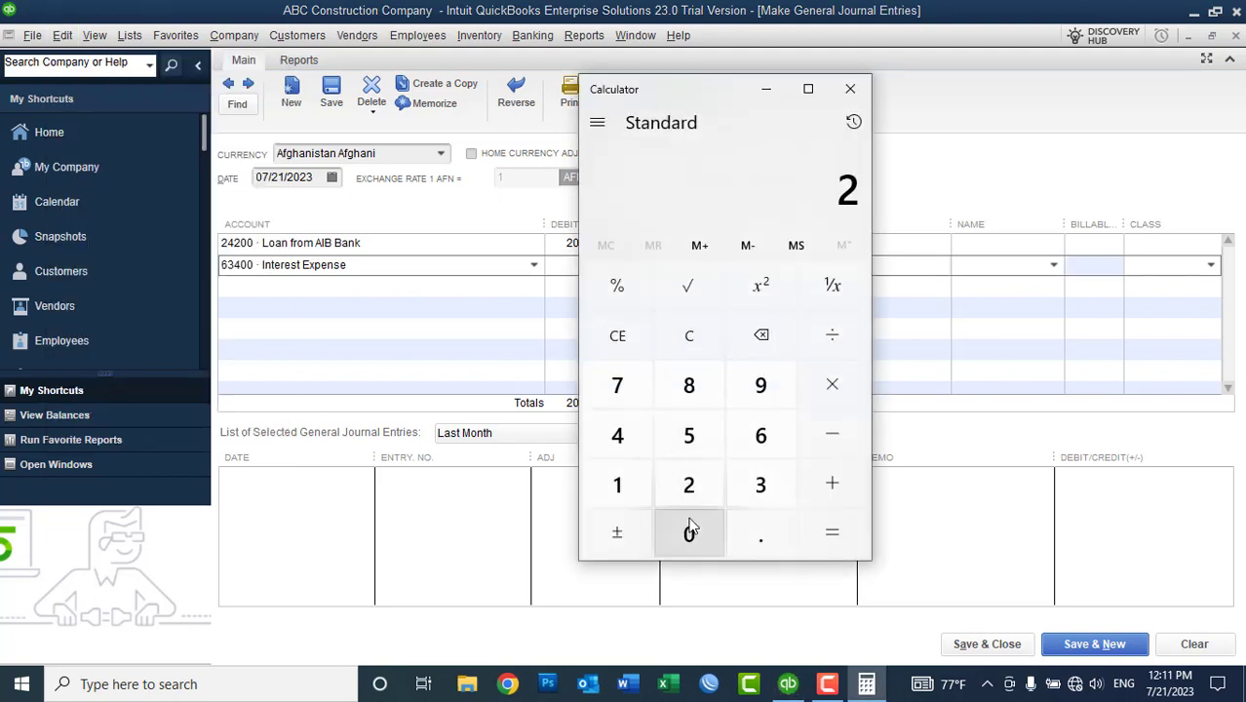
click(689, 531)
click(690, 531)
click(689, 533)
click(689, 533)
click(689, 534)
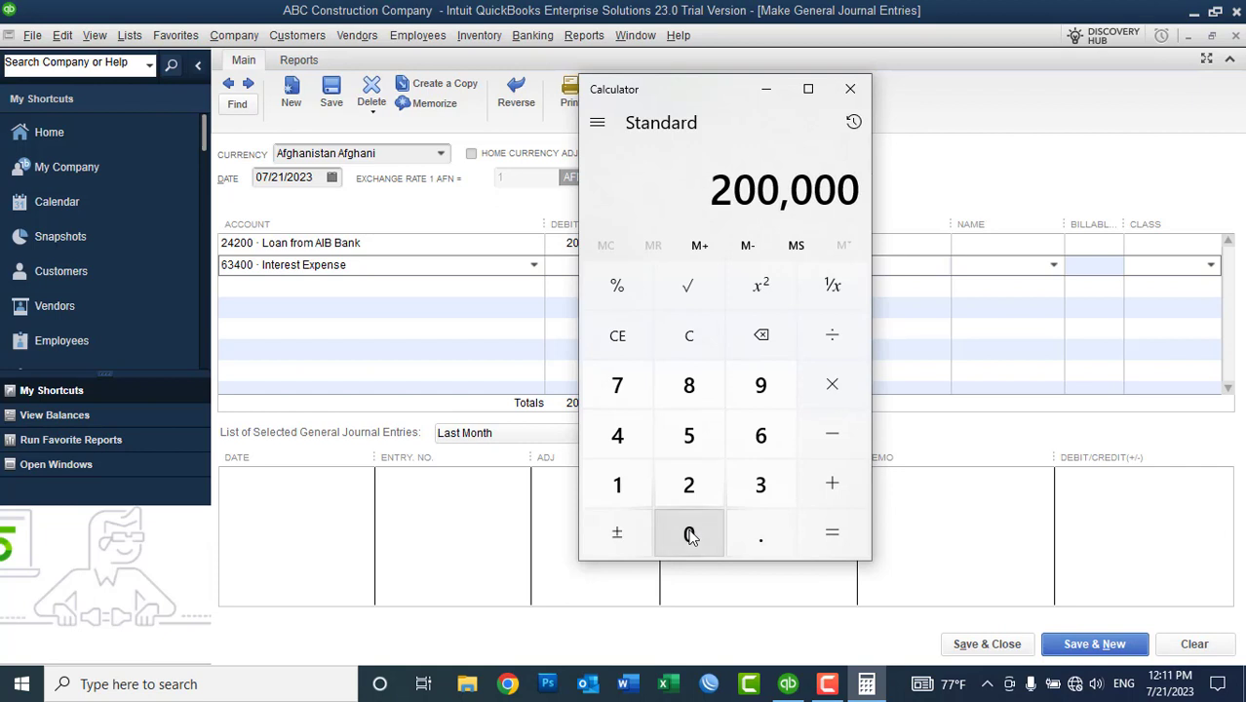
click(832, 385)
click(689, 484)
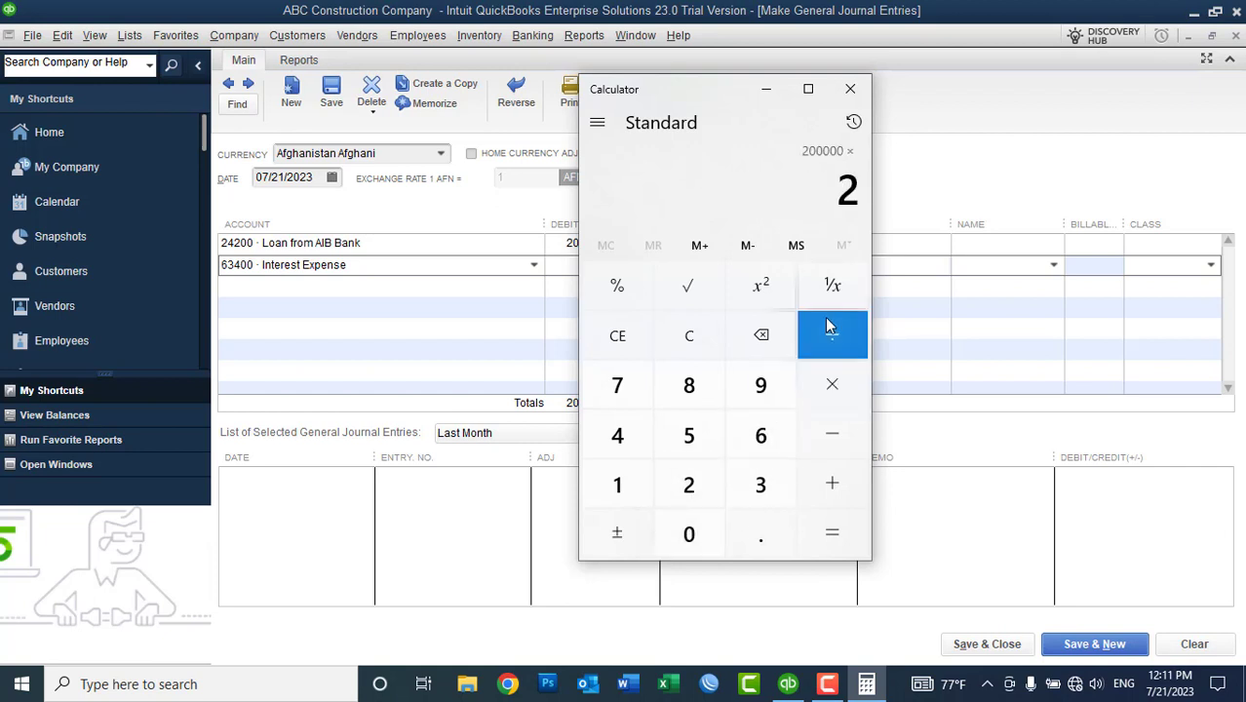
click(830, 331)
click(617, 484)
click(687, 531)
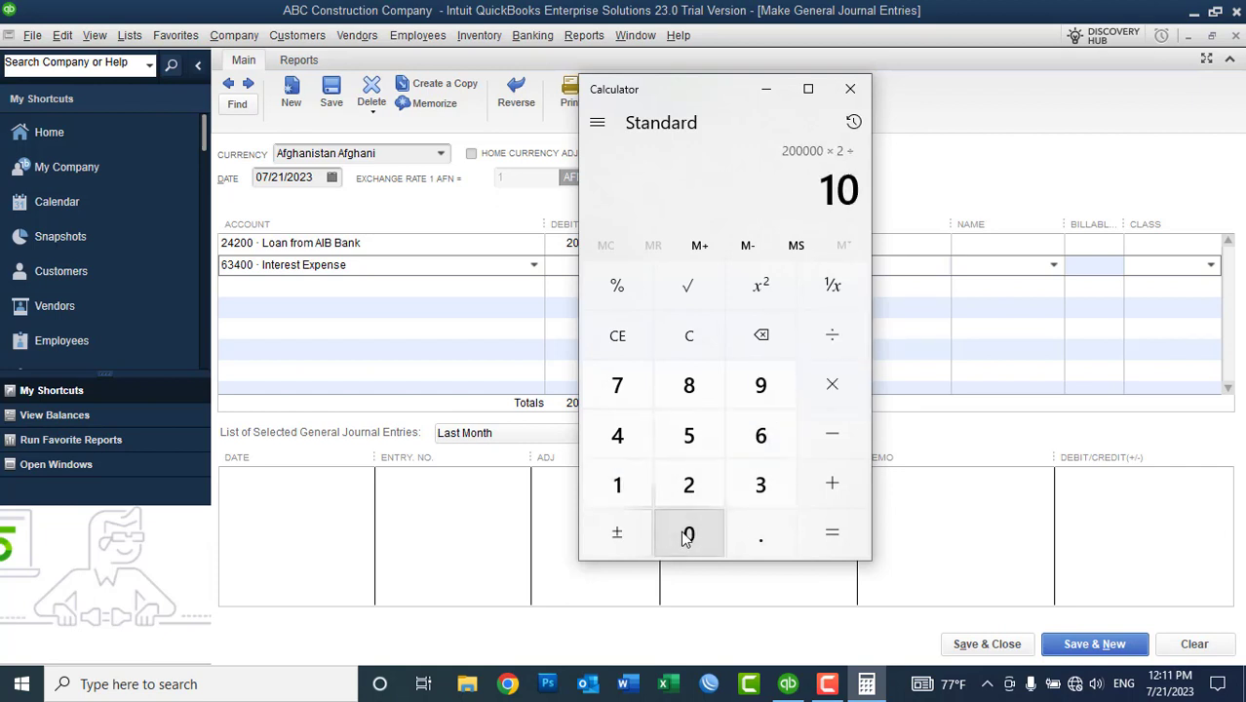
click(687, 531)
click(812, 534)
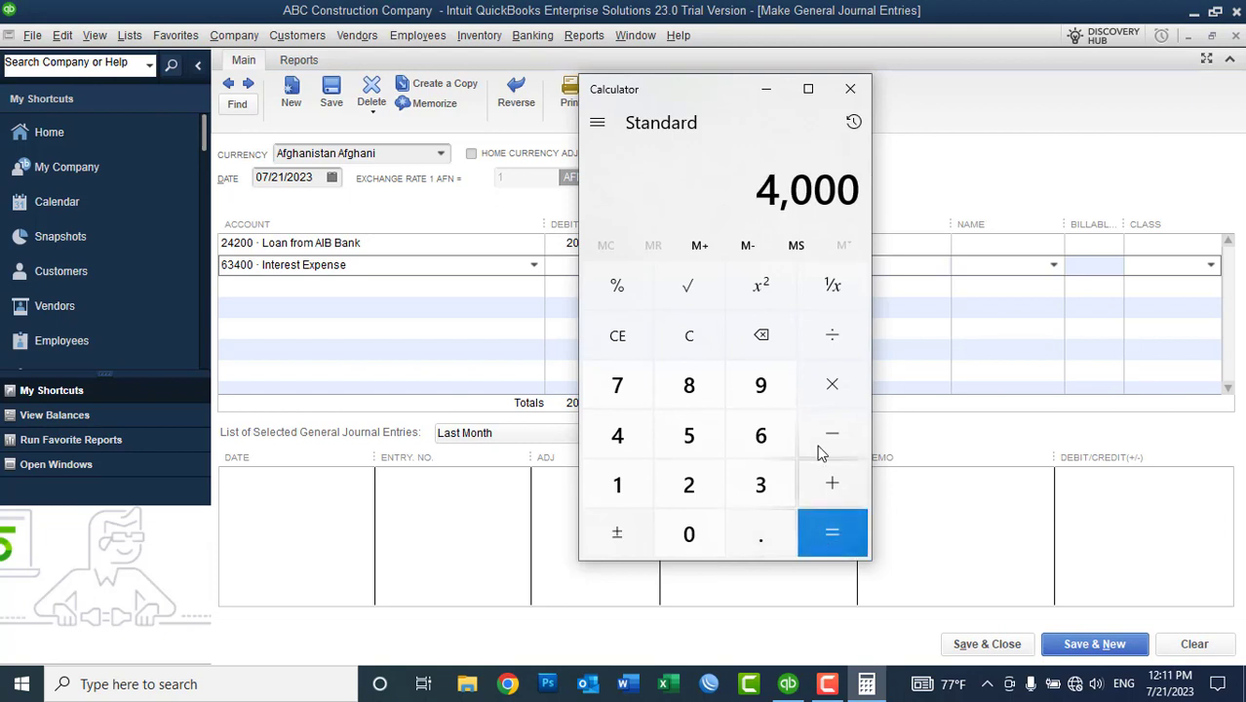
Step: Multiply the calculated monthly interest by 2 for two months and close the calculator
click(832, 385)
click(689, 484)
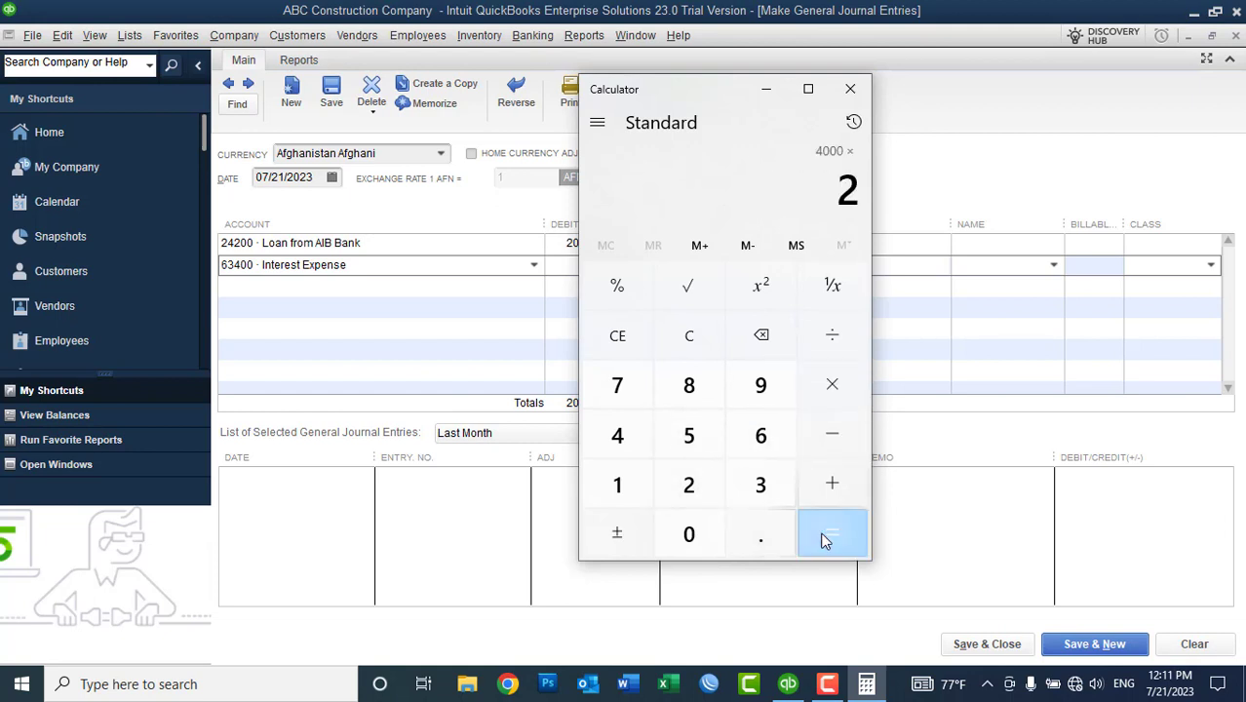
click(819, 531)
click(849, 89)
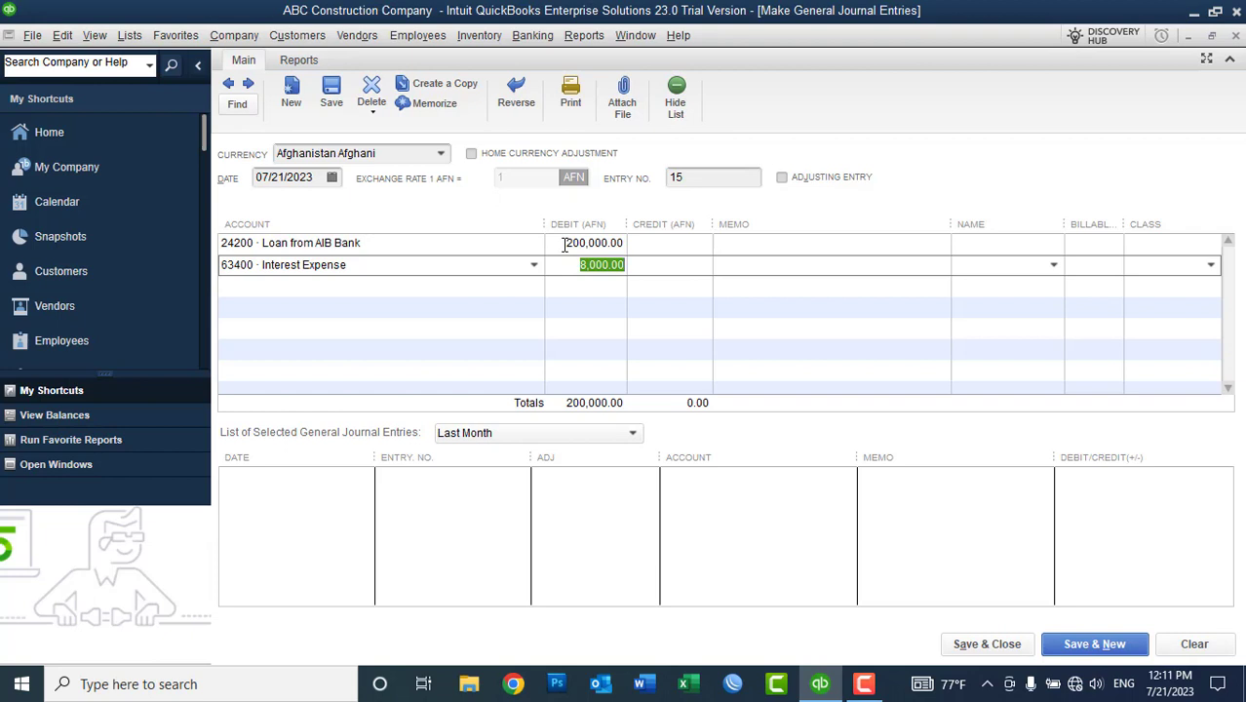
Step: Add a third line for the Owner Equity subaccount Contribution with a credit of 208,000 AFN
click(529, 289)
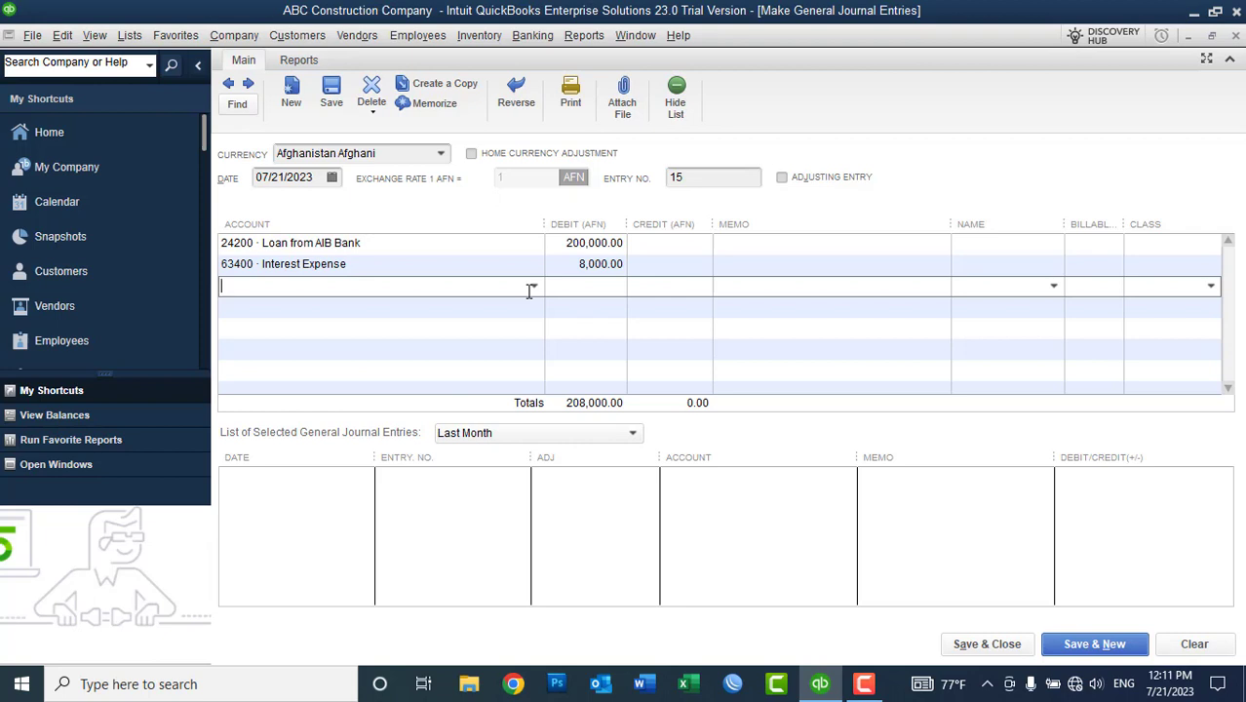
click(532, 286)
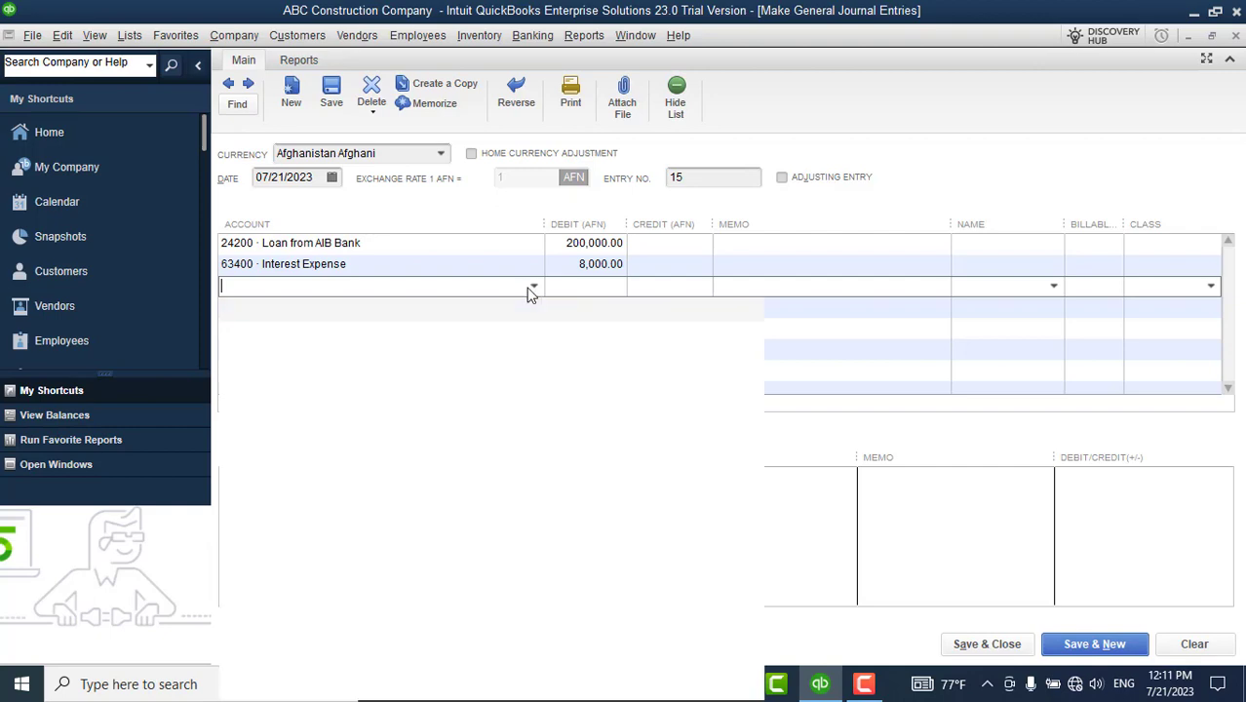
text(Owner Equity)
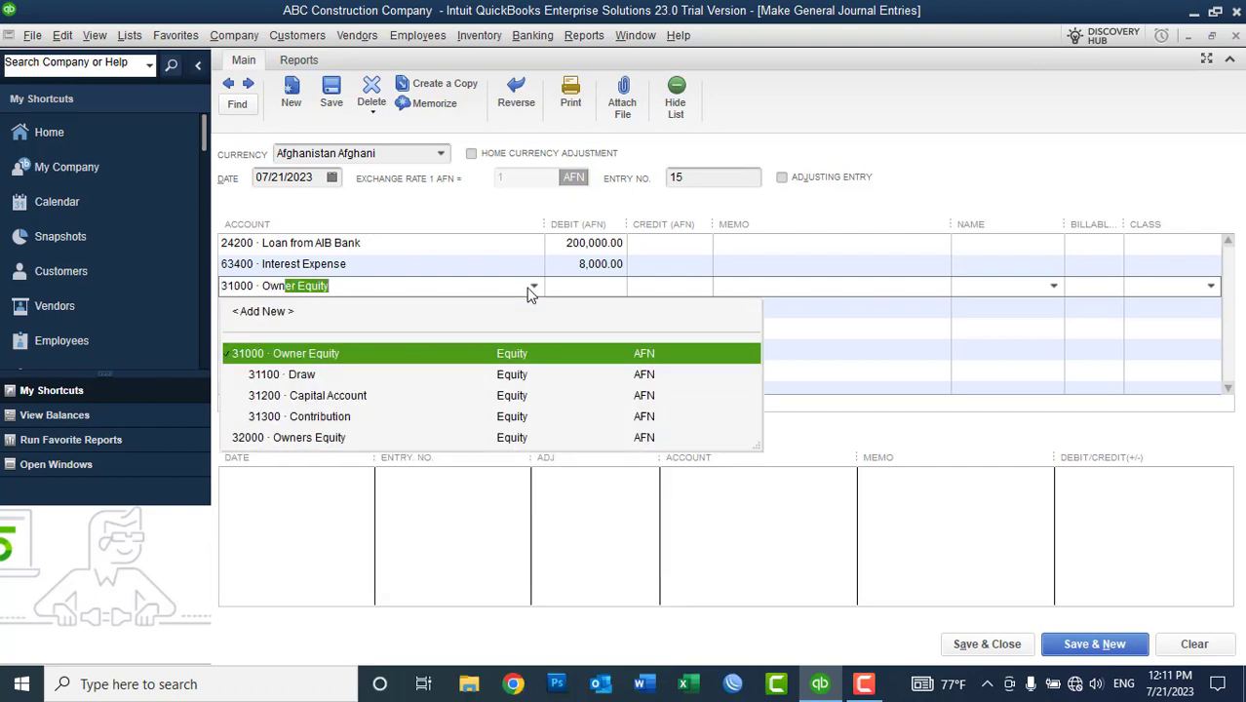
click(355, 416)
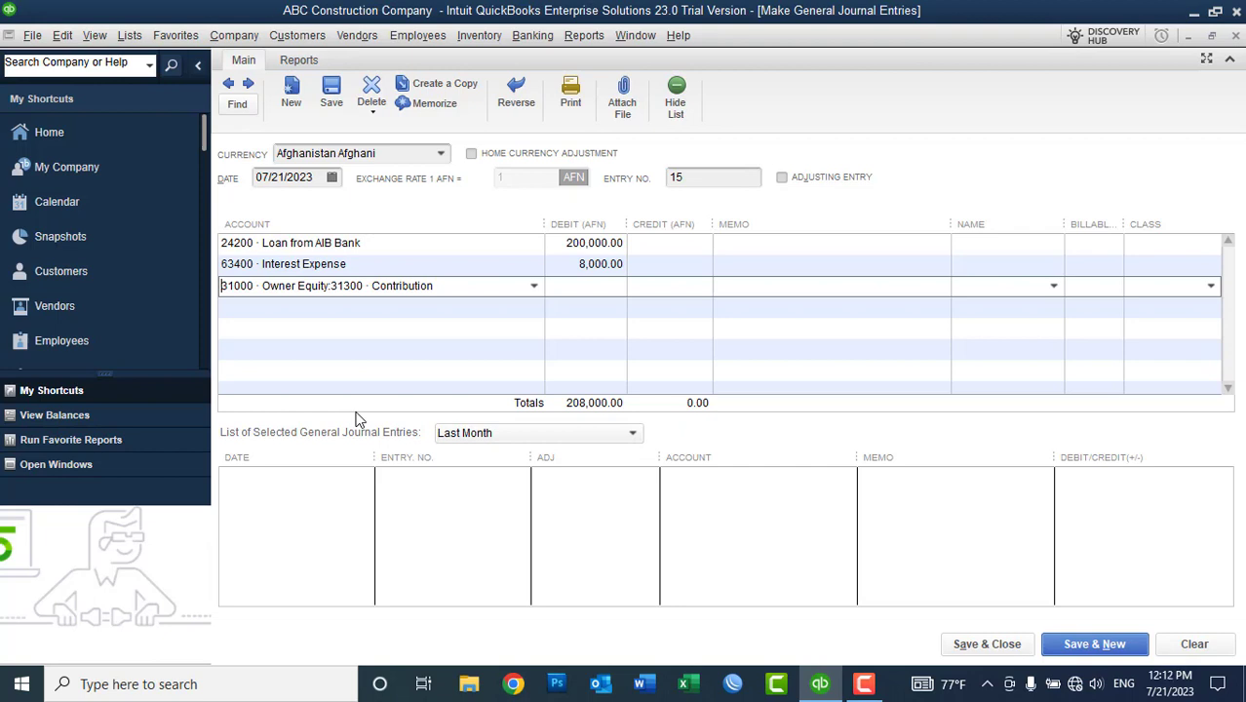
click(661, 288)
text(208000)
key(Tab)
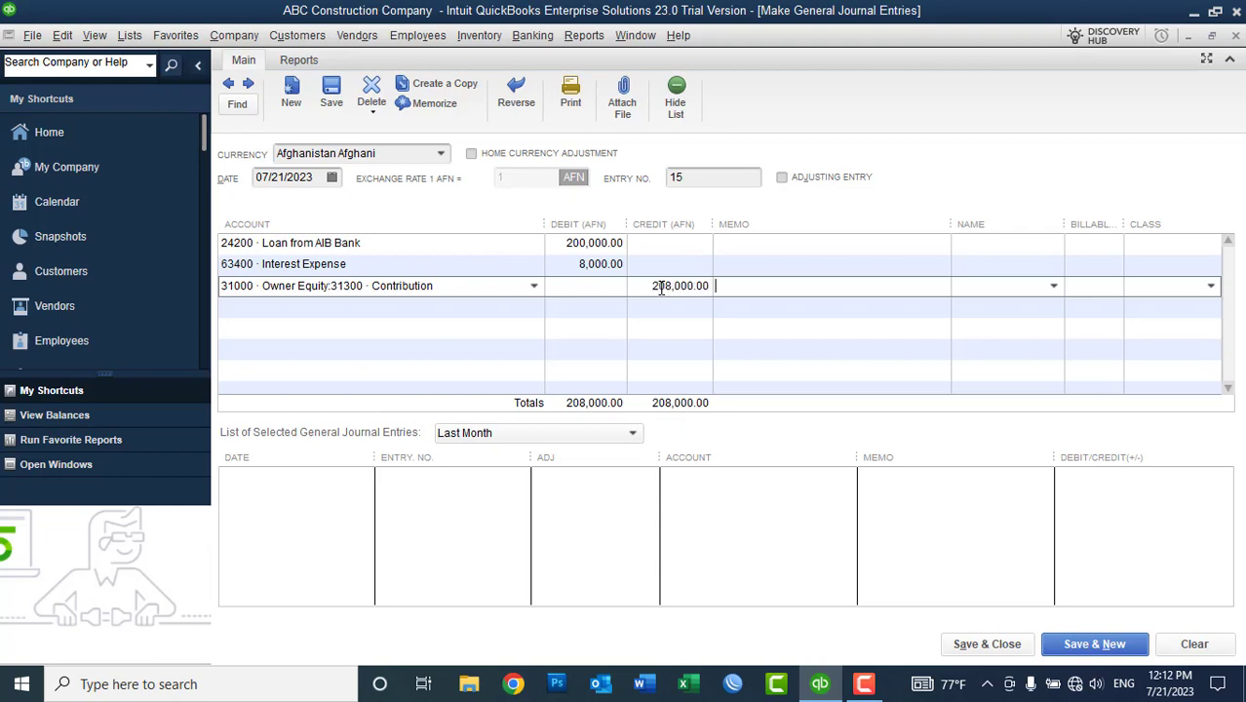
Step: Set the Loan from AIB Bank line's memo to "Loan Paid to AIB Bank with 2% of the Months Interest Rate"
click(760, 244)
text(Loan)
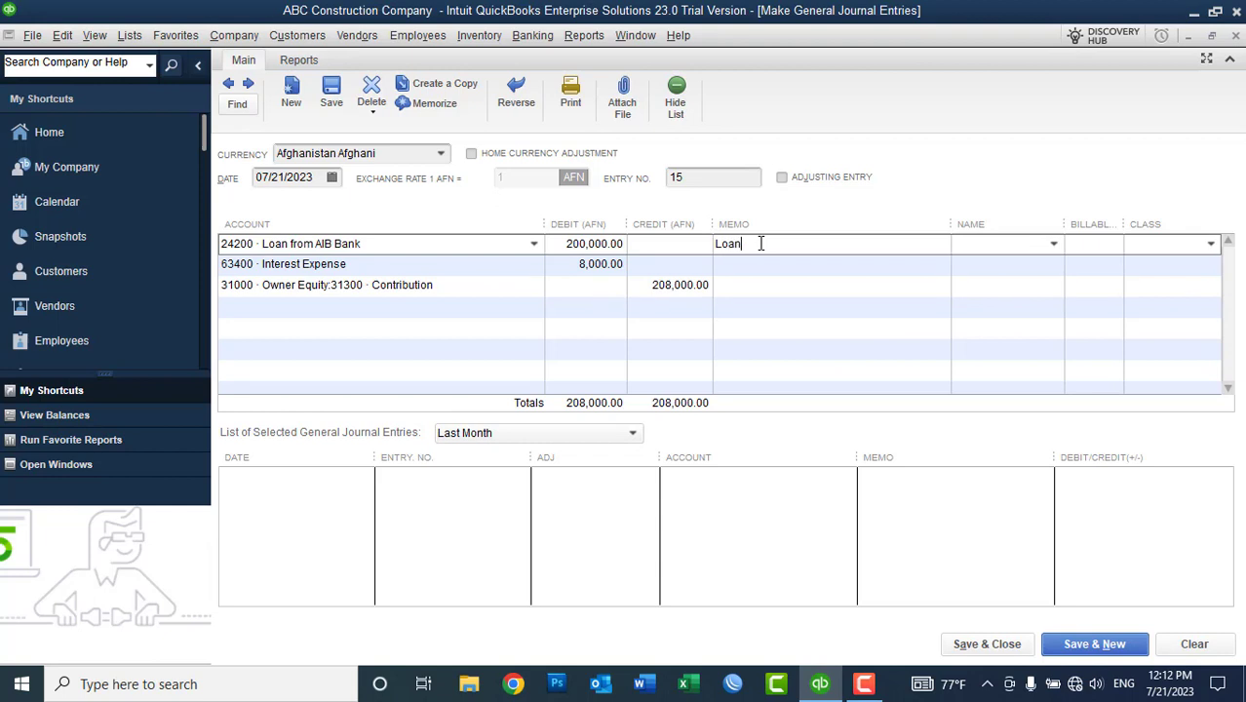
text( Paid to AIB Bank with 2% of the Months )
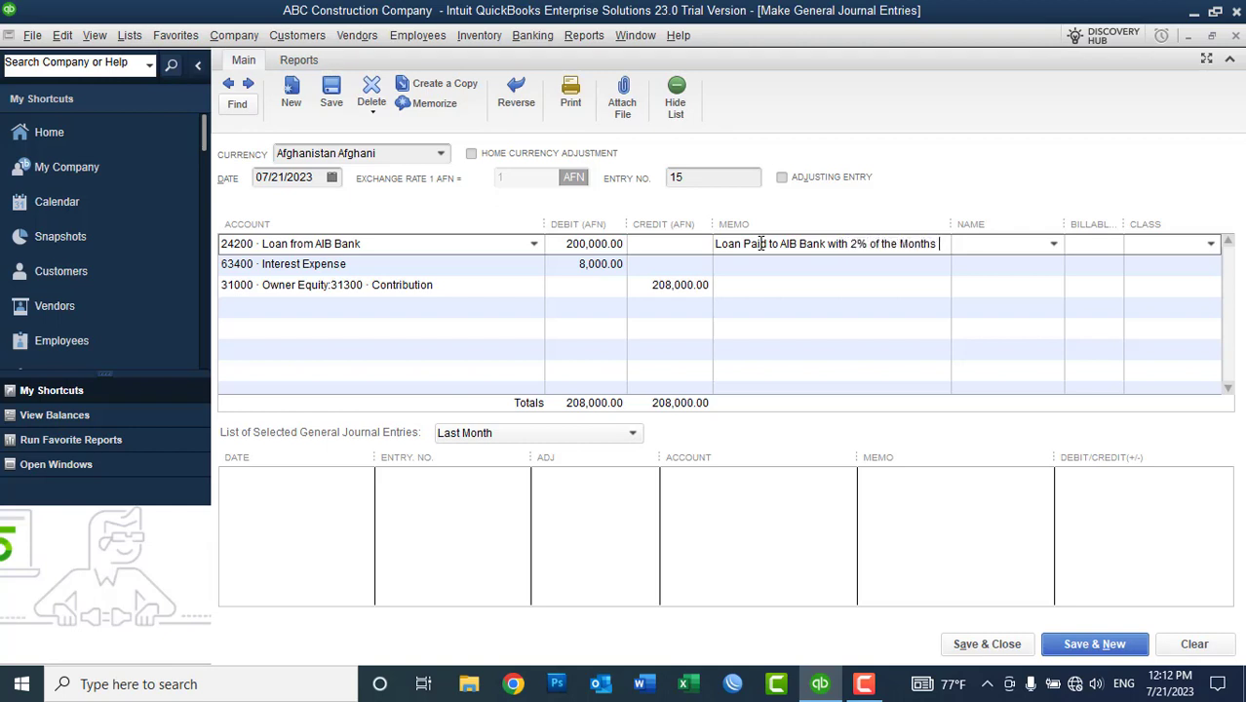
text(Inter)
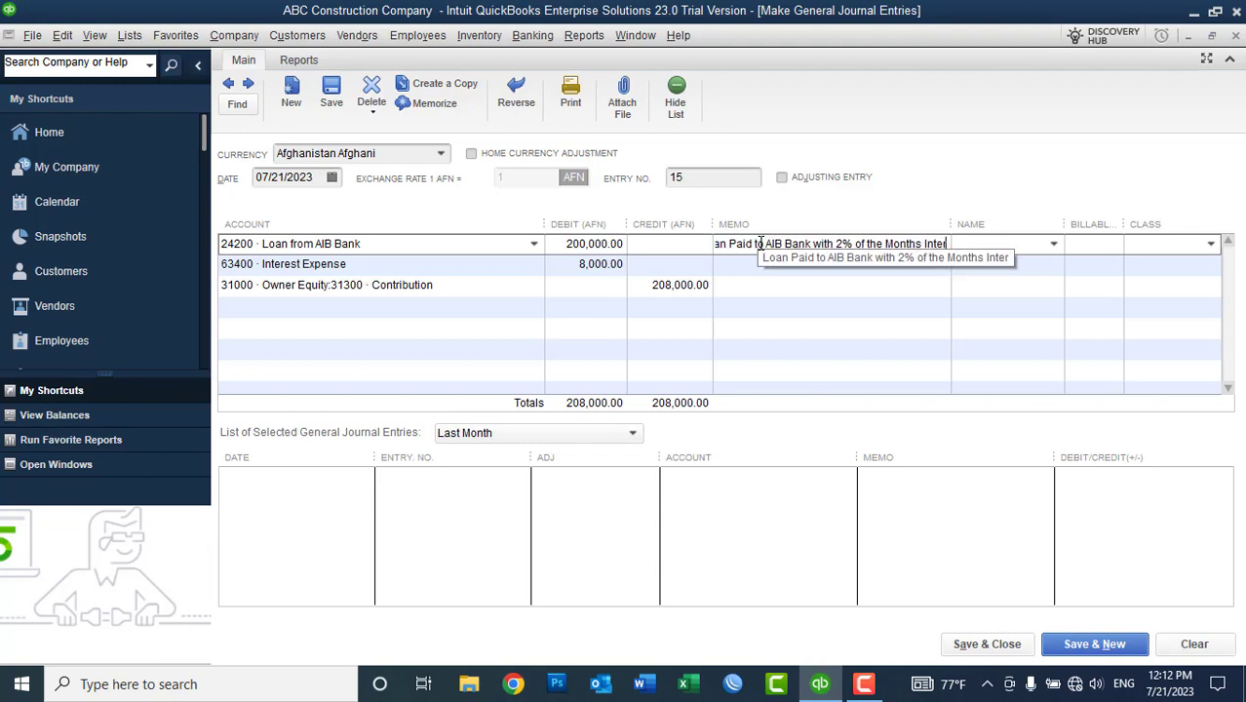
key(BackSpace)
text(erest)
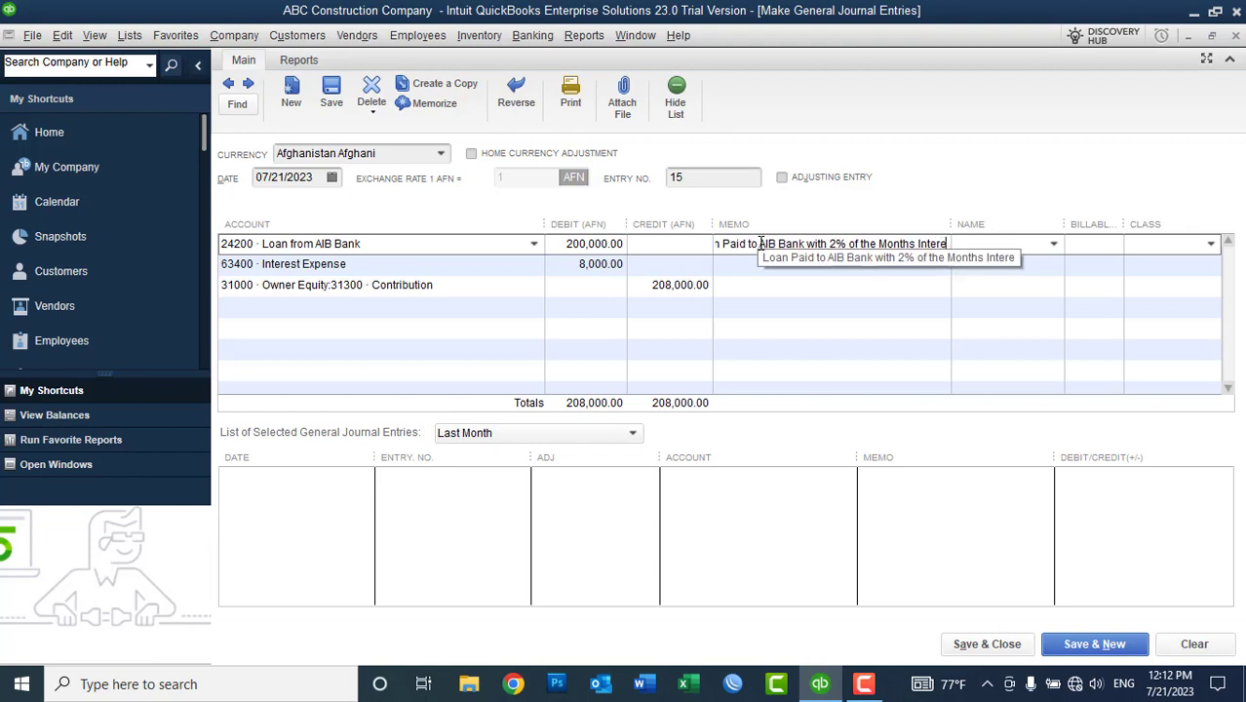
text(e)
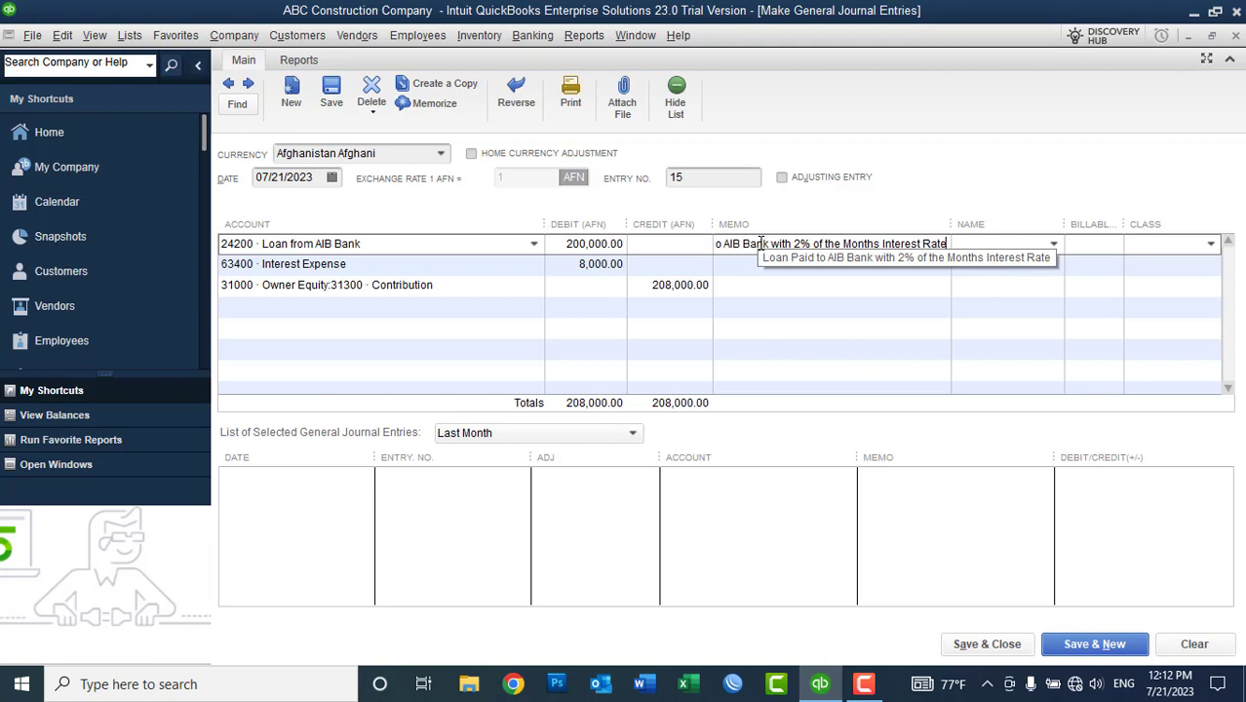
Step: Copy the loan line's memo to the Interest Expense and Contribution lines, and save and close the journal entry
key(shift+Left)
key(shift+Left)
key(shift+Left)
key(shift+Left)
key(shift+Left)
key(shift+Left)
key(shift+Left)
key(shift+Left)
key(shift+Left)
key(shift+Left)
key(shift+Left)
key(shift+Left)
key(shift+Left)
key(shift+Left)
key(shift+Left)
key(shift+Left)
key(shift+Left)
key(shift+Left)
key(shift+Left)
key(shift+Left)
key(shift+Left)
key(shift+Left)
key(shift+Left)
key(shift+Left)
key(shift+Left)
key(shift+Left)
key(shift+Left)
key(shift+Left)
key(shift+Left)
key(shift+Left)
key(shift+Left)
key(shift+Left)
key(shift+Left)
key(shift+Left)
key(shift+Left)
key(shift+Left)
key(shift+Left)
key(shift+Left)
key(shift+Left)
key(shift+Left)
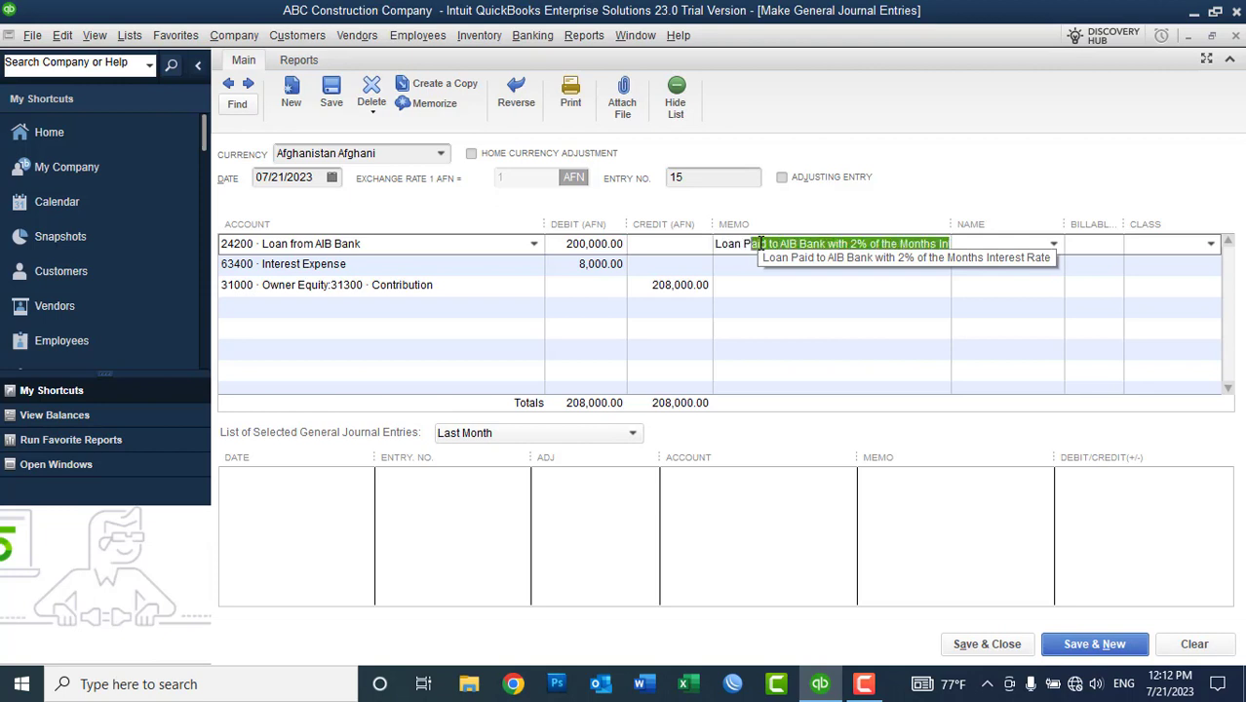
key(ctrl+c)
click(750, 264)
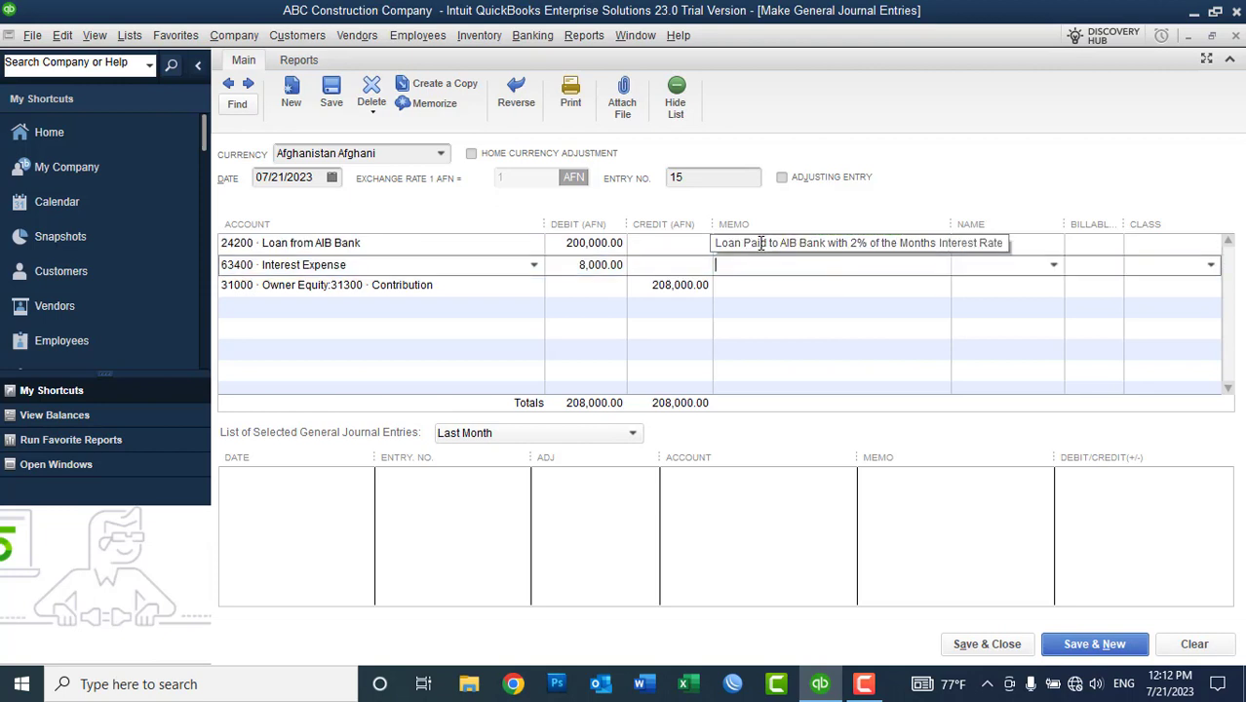
key(ctrl+v)
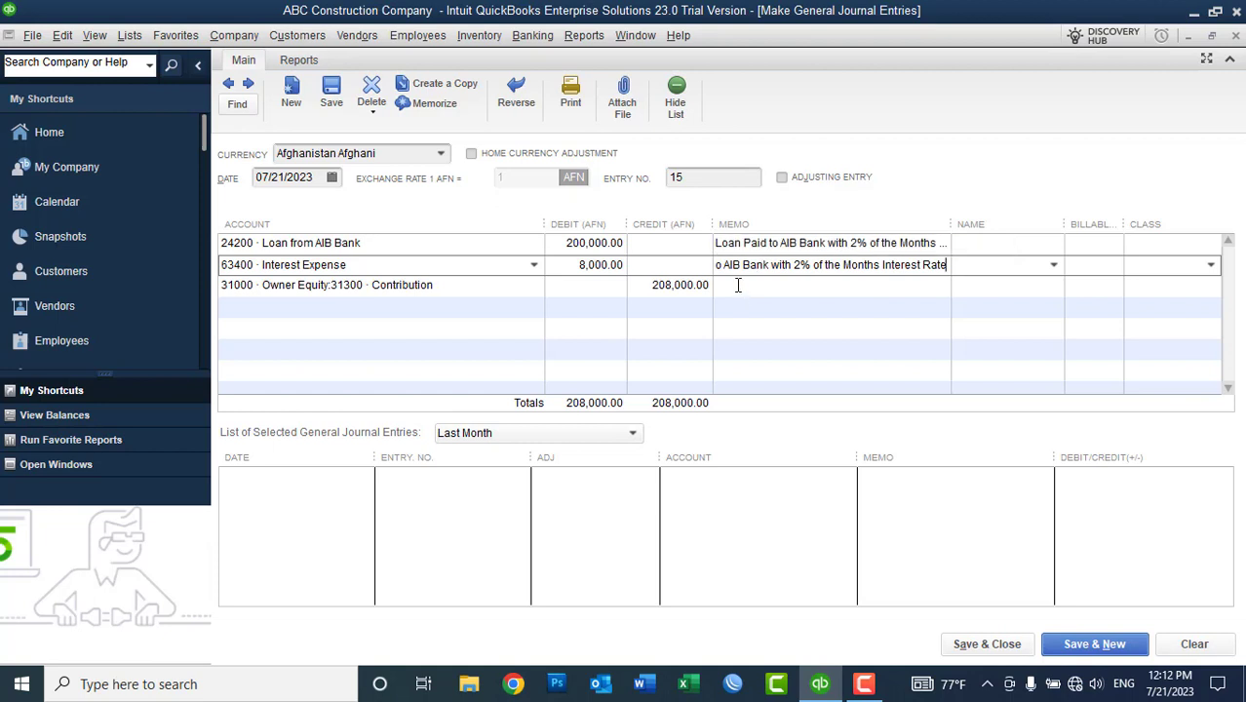
click(737, 285)
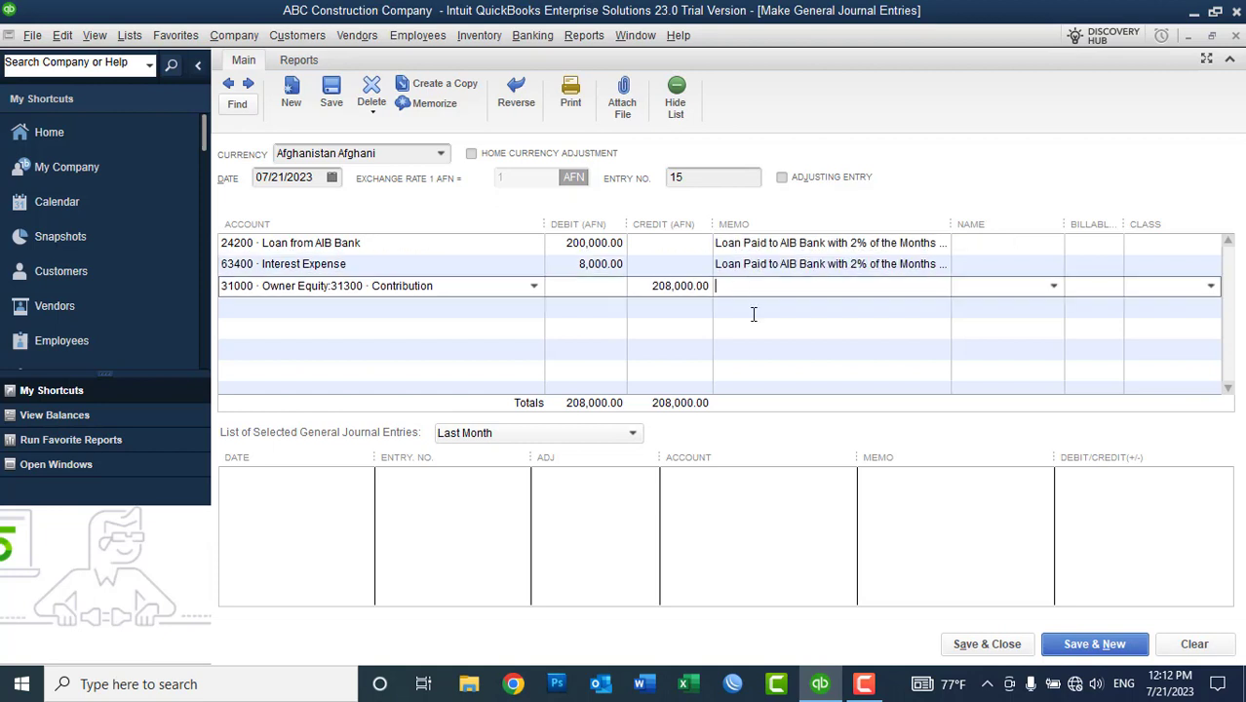
key(ctrl+v)
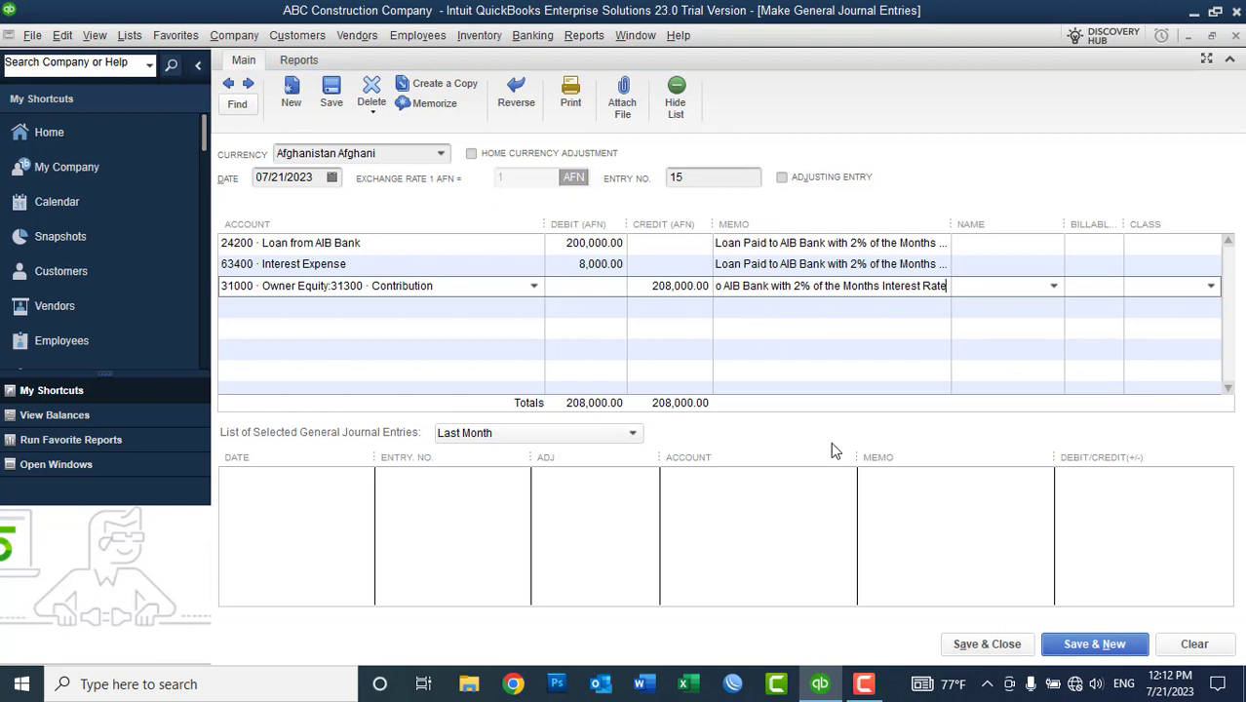
click(986, 644)
click(578, 172)
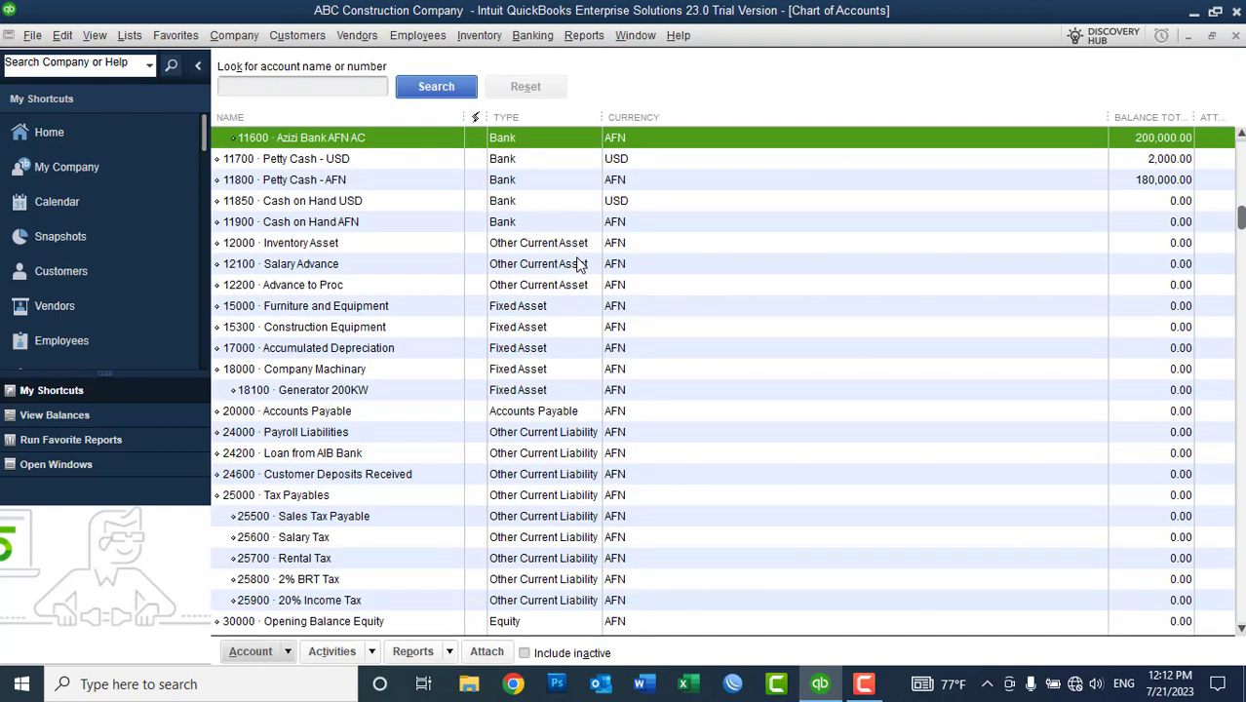
Step: Review the balances of the bank and petty cash accounts in the chart of accounts
drag(1240, 218, 1241, 153)
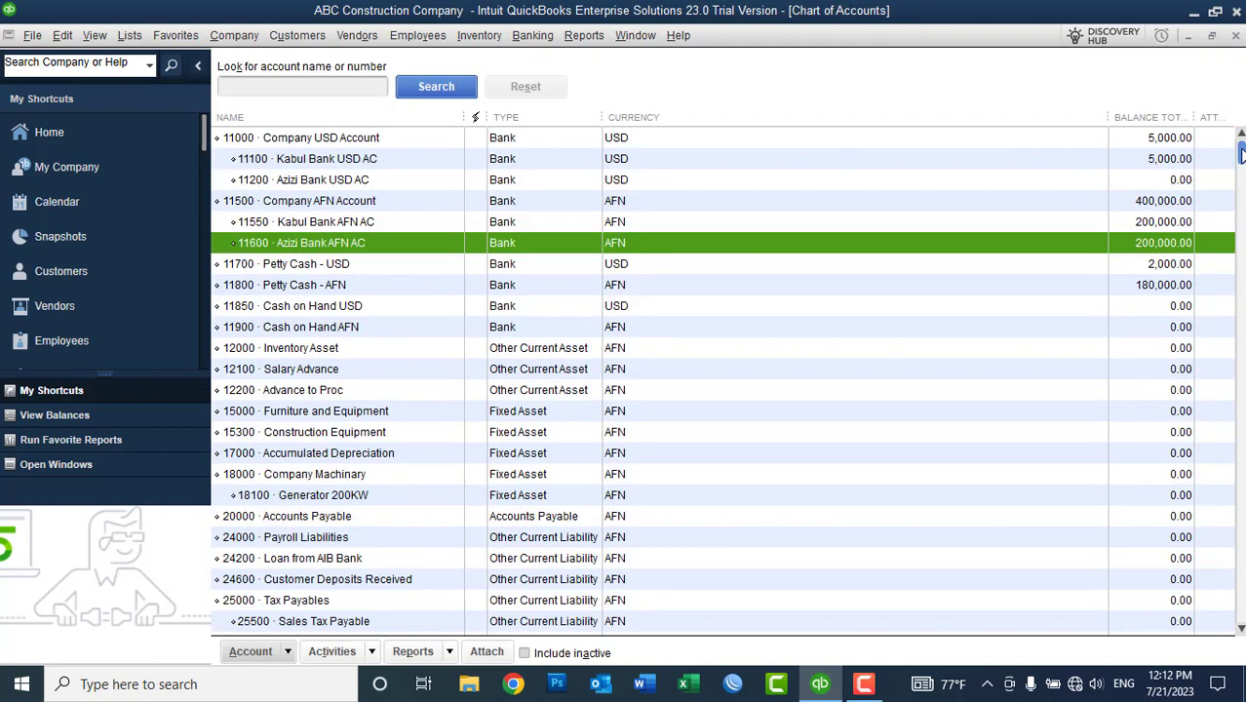
click(292, 166)
key(Down)
key(Down)
key(Down)
key(Down)
key(Down)
key(Down)
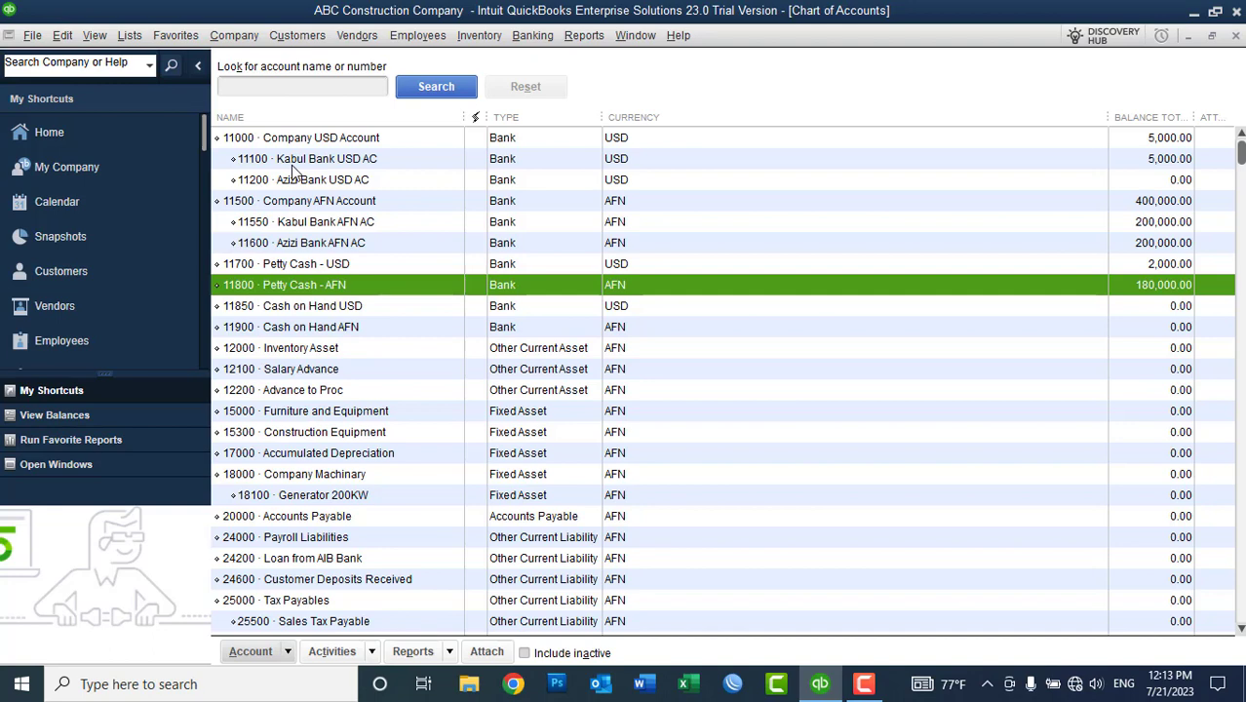
Step: Check the balance of the Loan from AIB Bank account in the chart of accounts
key(Down)
key(Down)
key(Down)
key(Down)
key(Down)
key(Down)
key(Down)
key(Down)
key(Down)
key(Down)
key(Down)
key(Down)
key(Down)
key(Down)
key(Down)
key(Down)
key(Down)
key(Down)
key(Down)
key(Down)
key(Up)
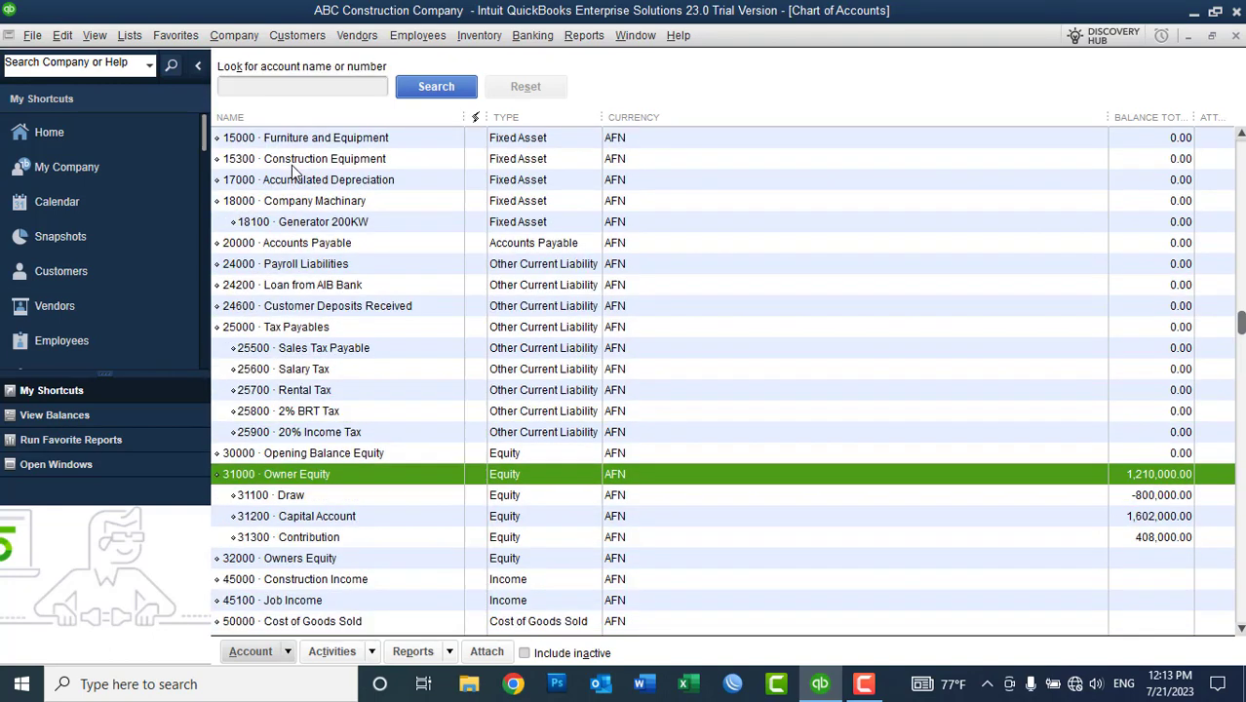
key(Up)
key(Up)
key(Up)
key(Up)
key(Up)
key(Up)
key(Up)
key(Up)
key(Up)
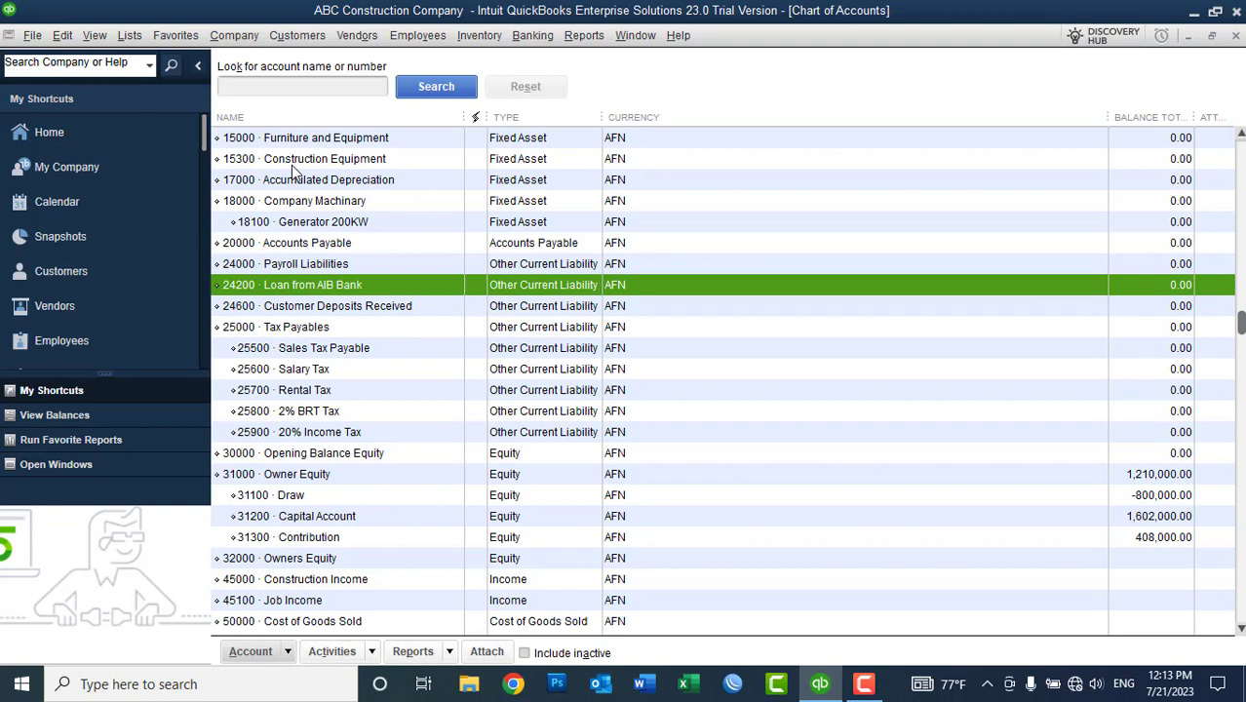
Step: Check the balances of Owner Equity and its Draw, Capital Account and Contribution subaccounts
key(Down)
key(Down)
key(Down)
key(Down)
key(Down)
key(Down)
key(Down)
key(Down)
key(Down)
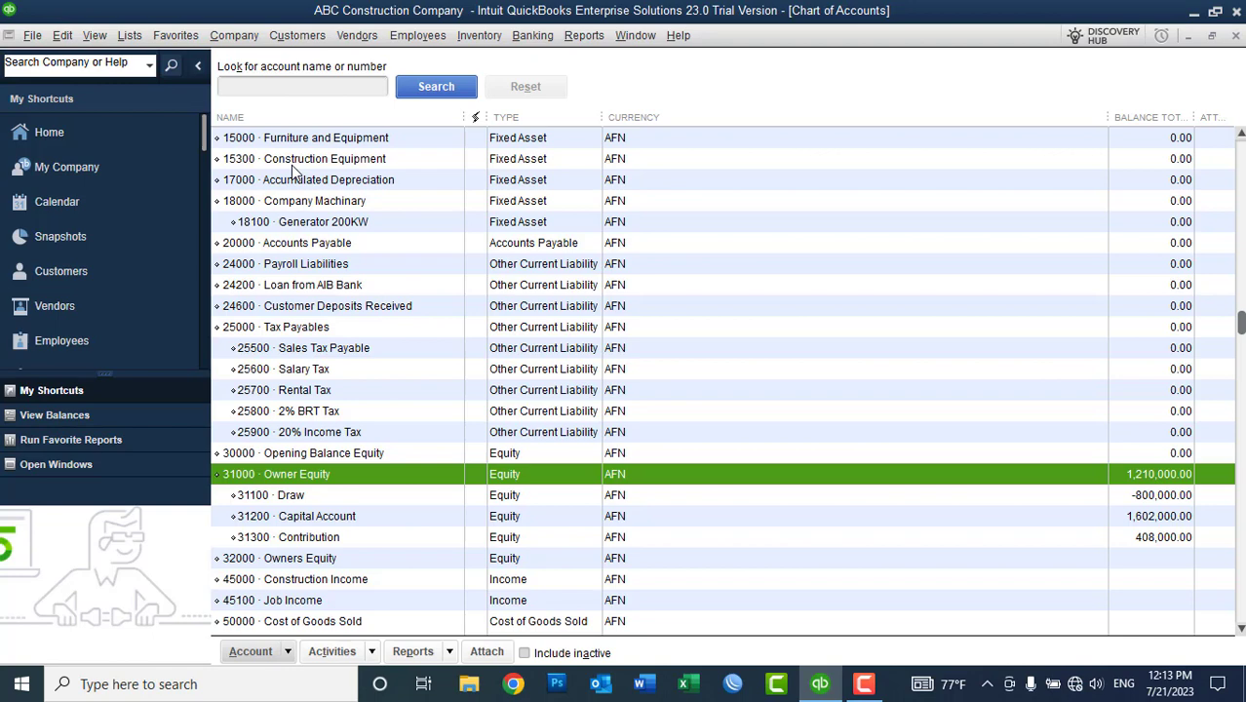
key(Down)
key(Down)
key(Down)
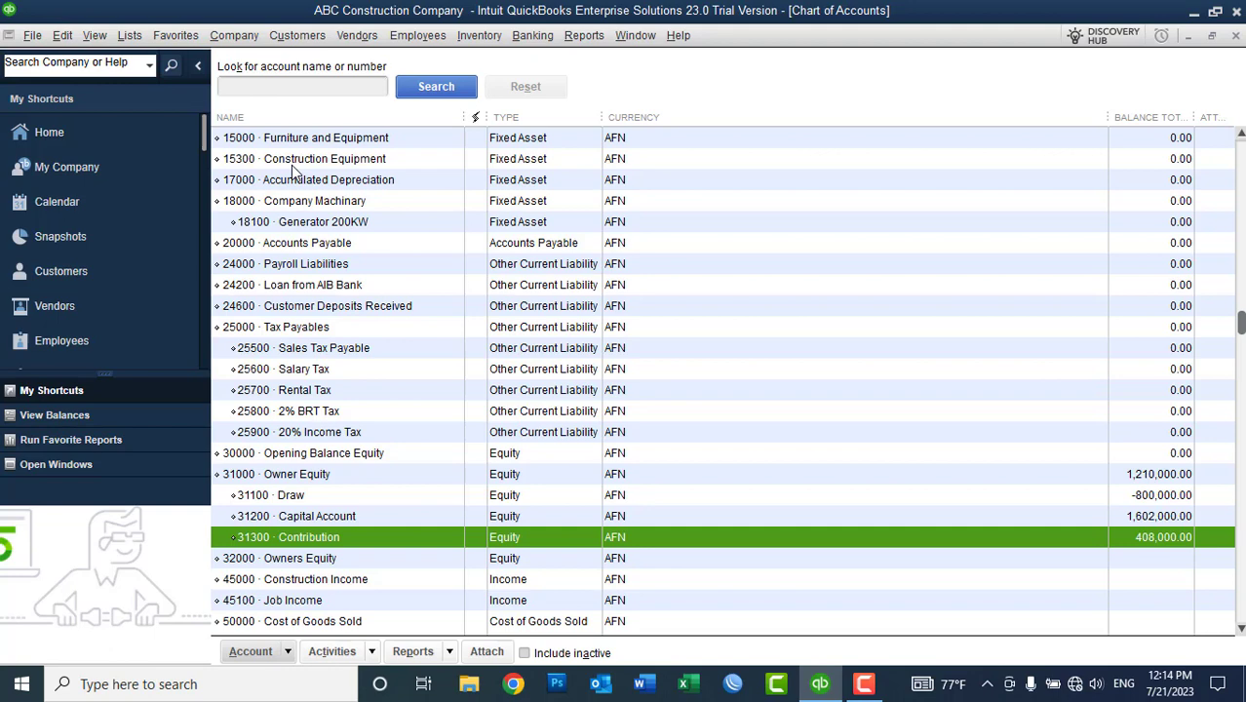
Step: Examine the Tax Payables account and its Salary Tax subaccount in the chart of accounts
click(290, 328)
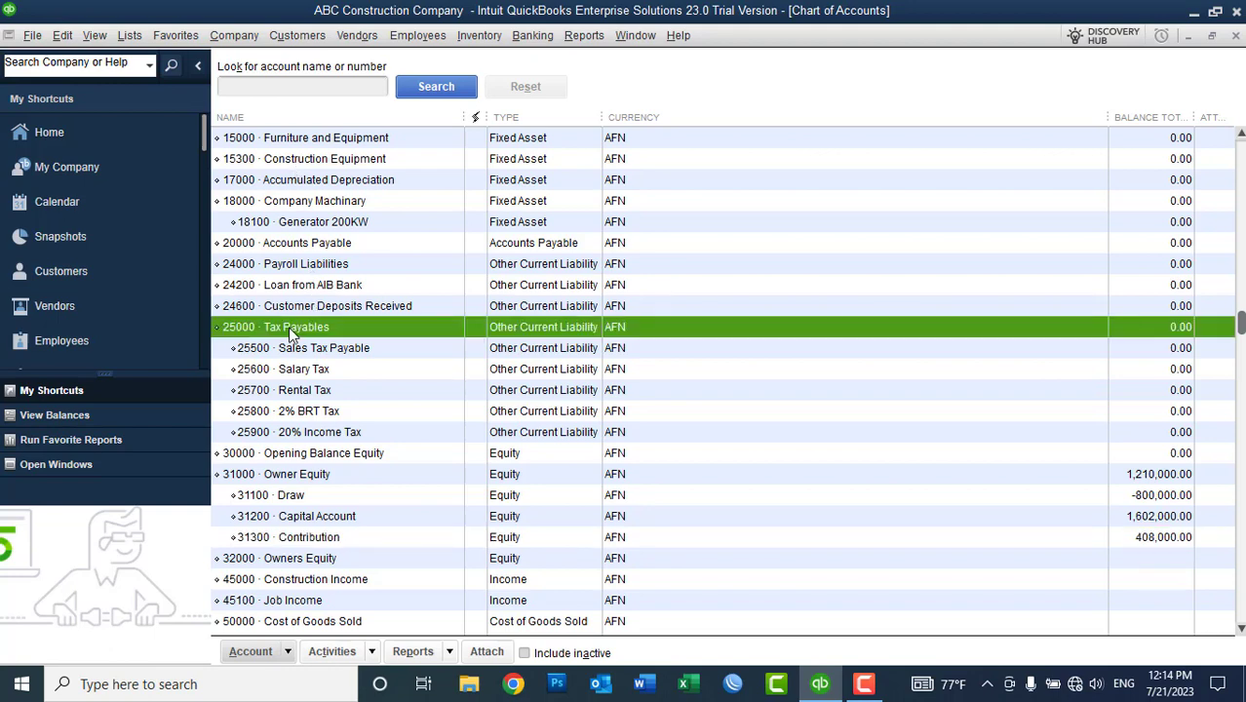
click(319, 368)
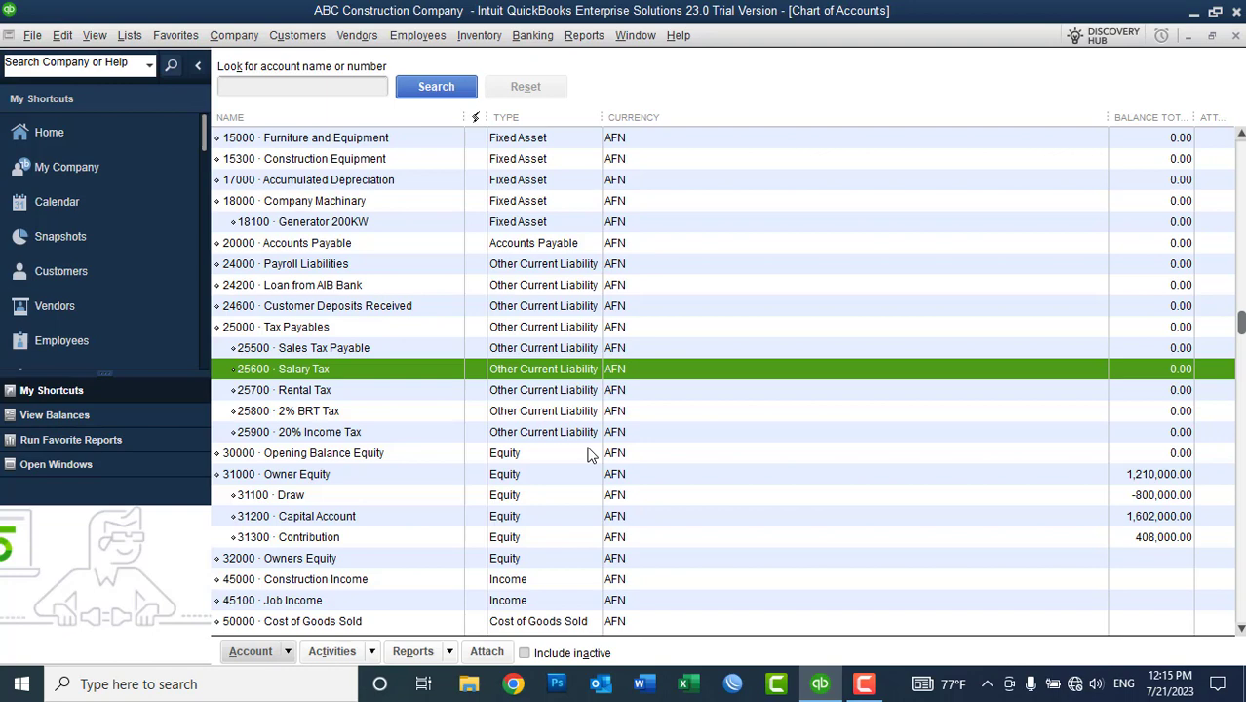
click(1239, 185)
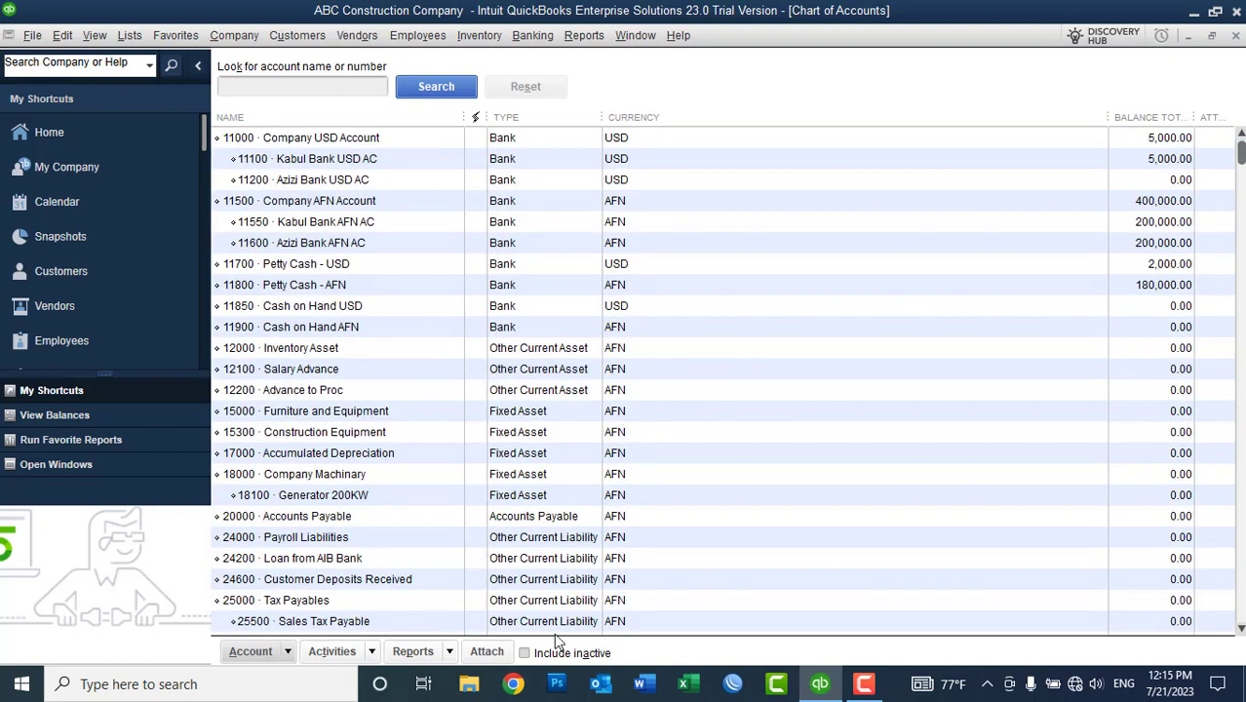
Step: Open the Salary Sheet workbook from the Documents folder in File Explorer
click(469, 683)
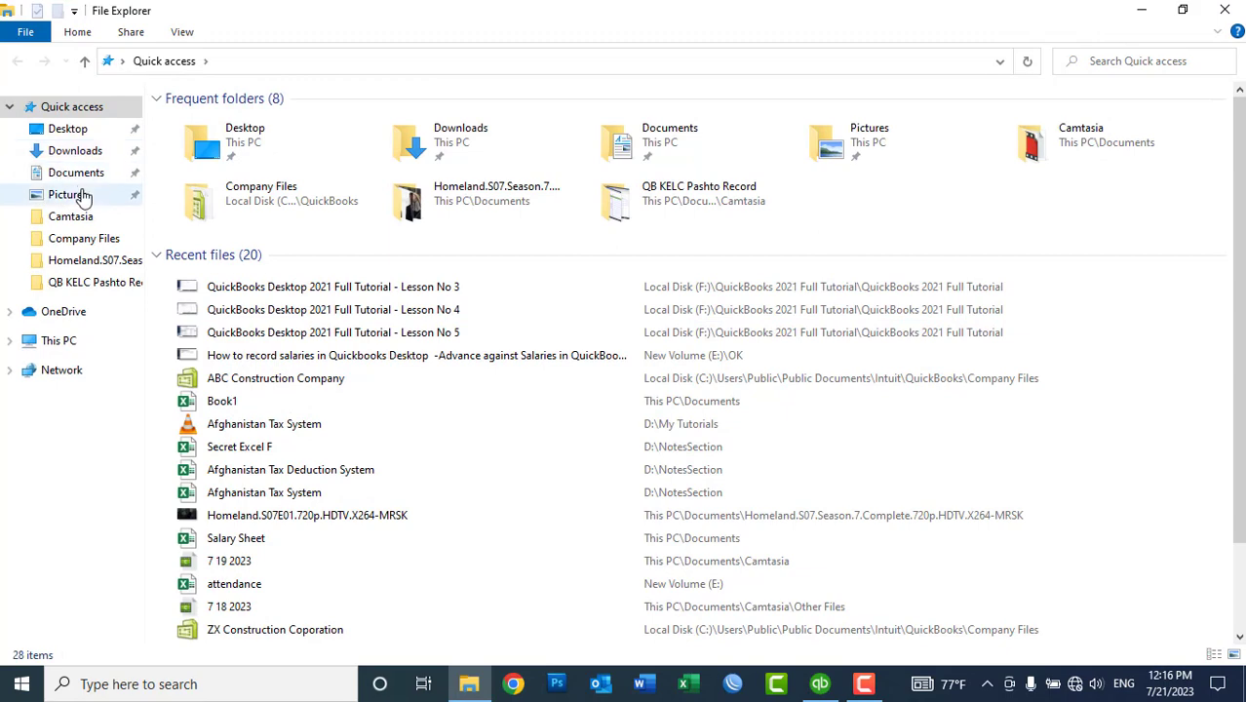
click(75, 176)
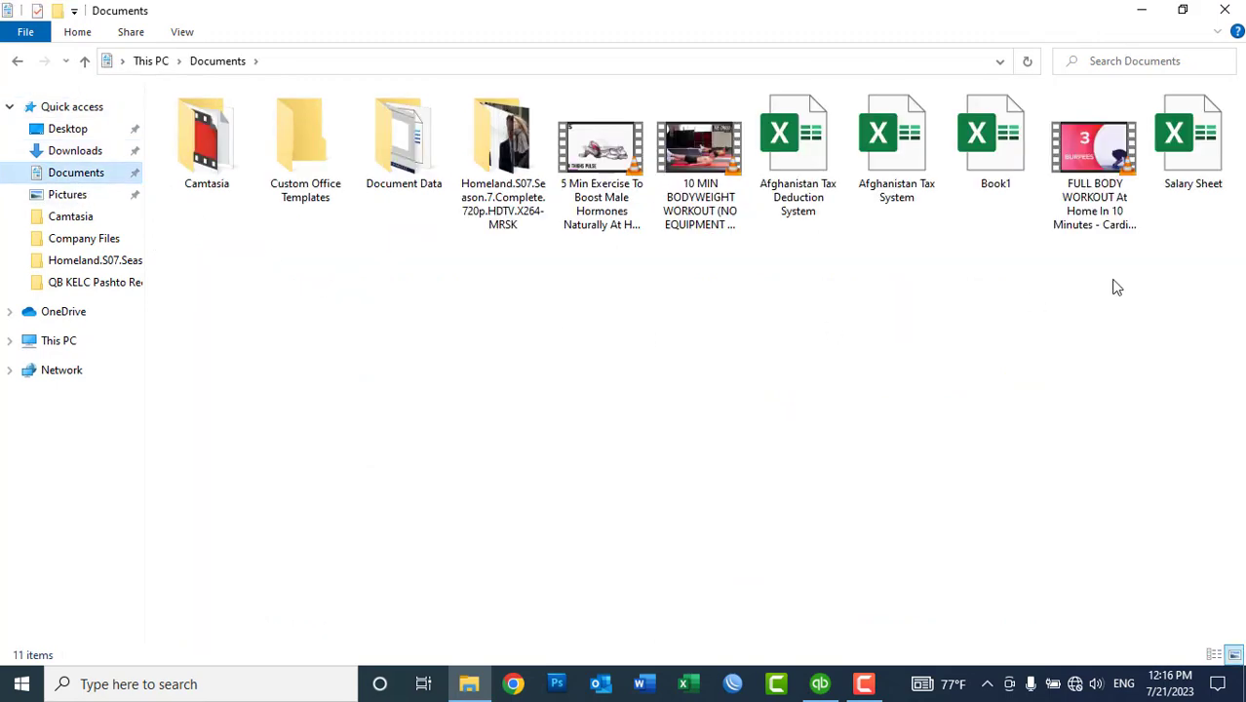
double_click(1194, 181)
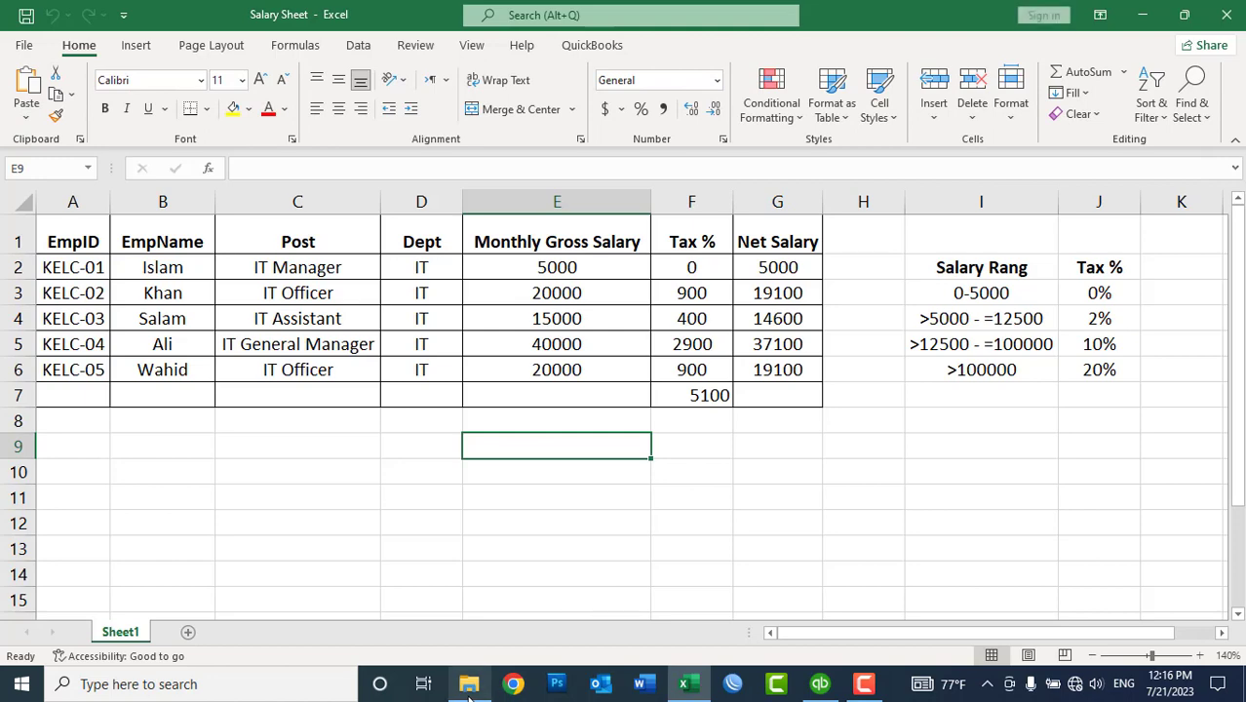
Step: Open the Afghanistan Tax Deduction System workbook from Documents and look over its employee table
click(468, 683)
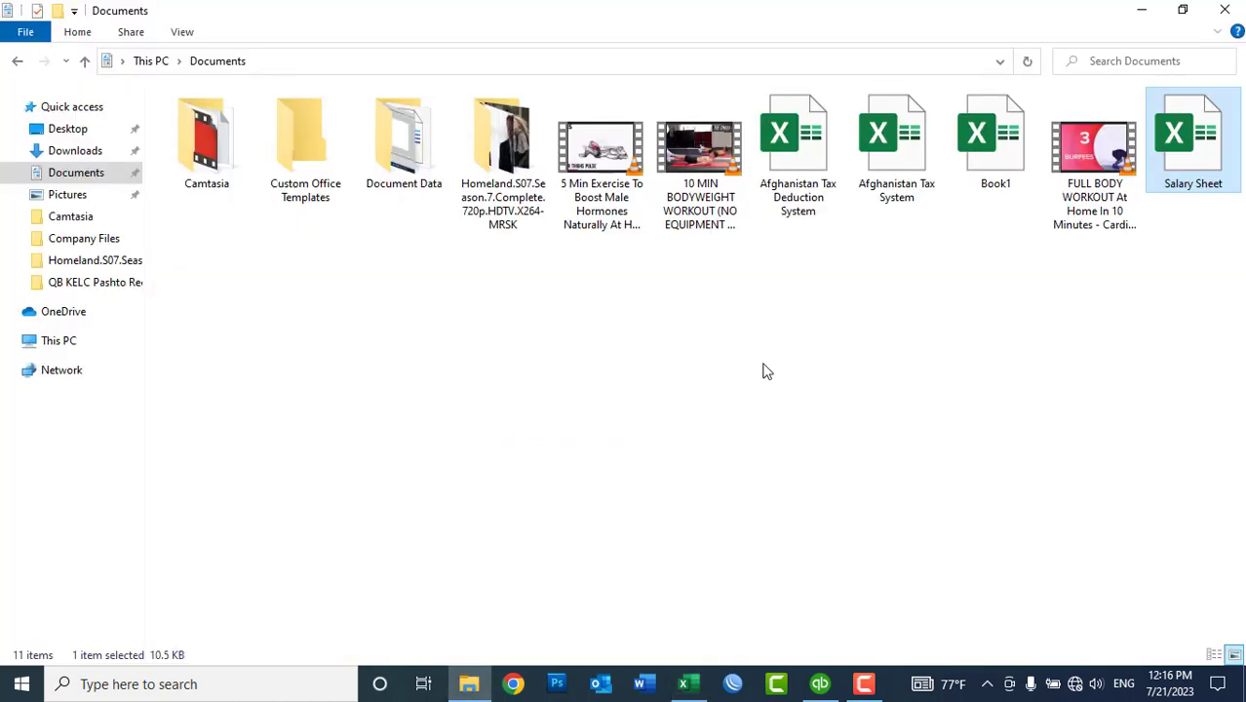
double_click(798, 136)
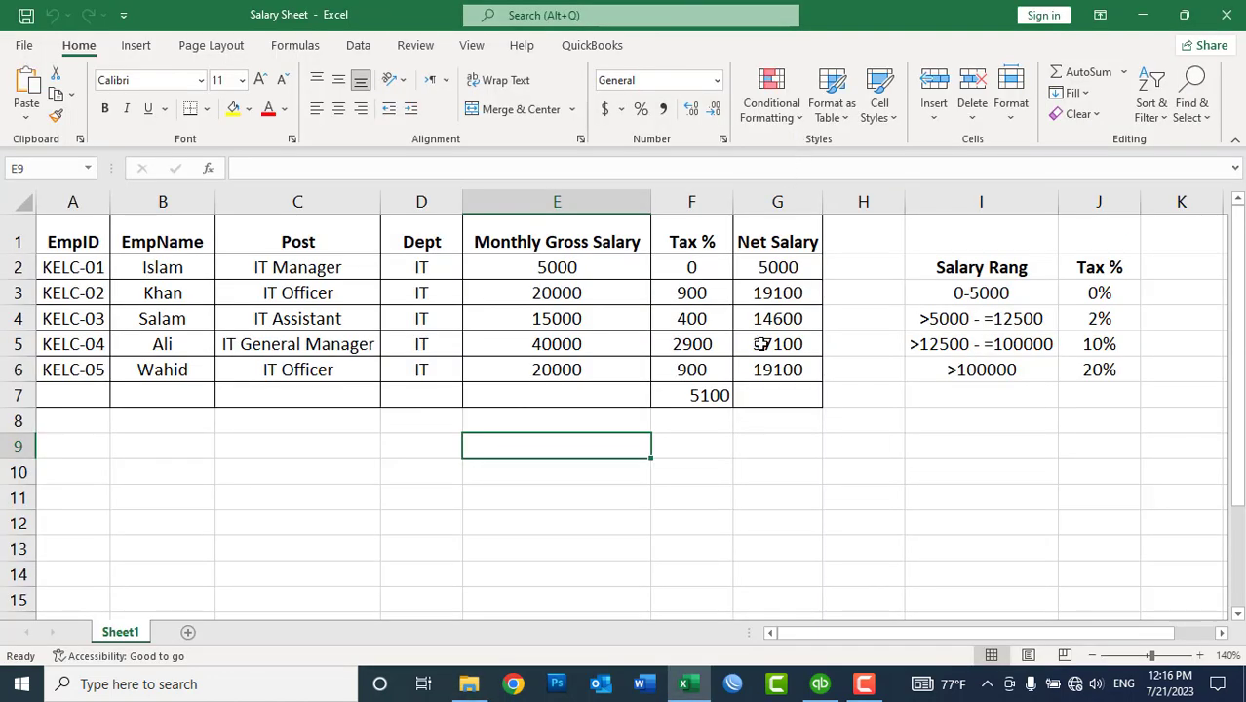
click(805, 633)
click(84, 268)
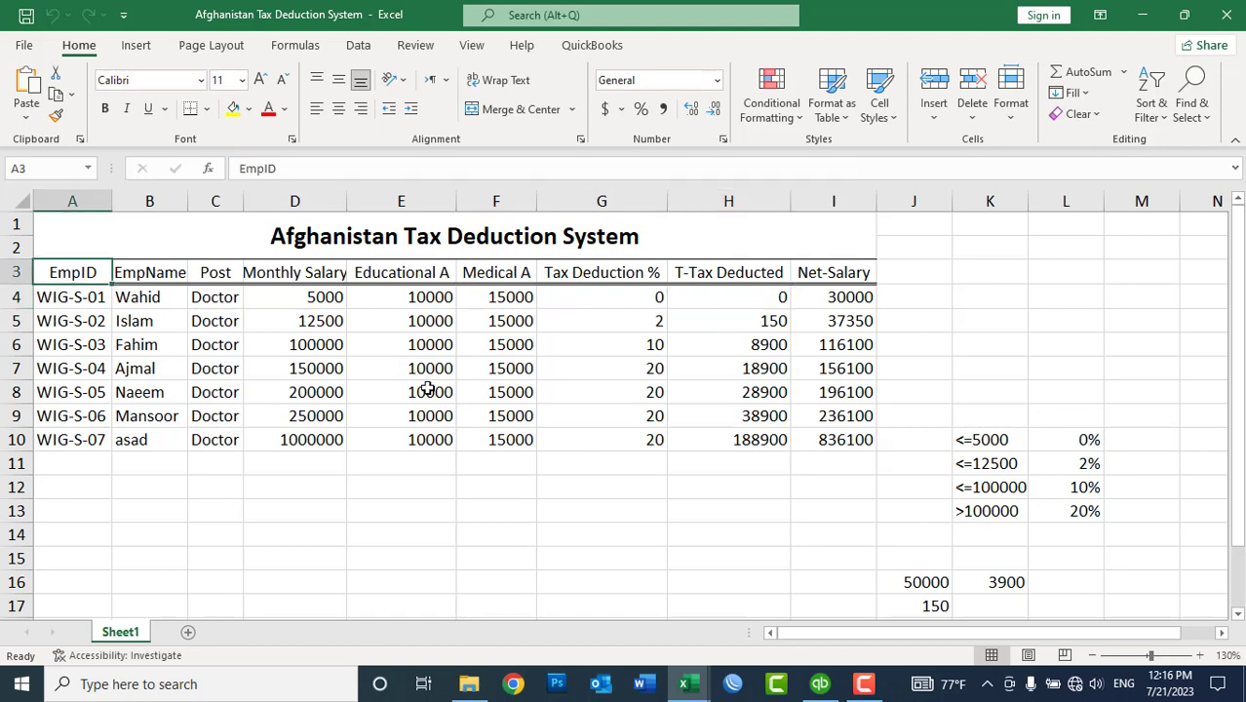
drag(427, 389, 823, 450)
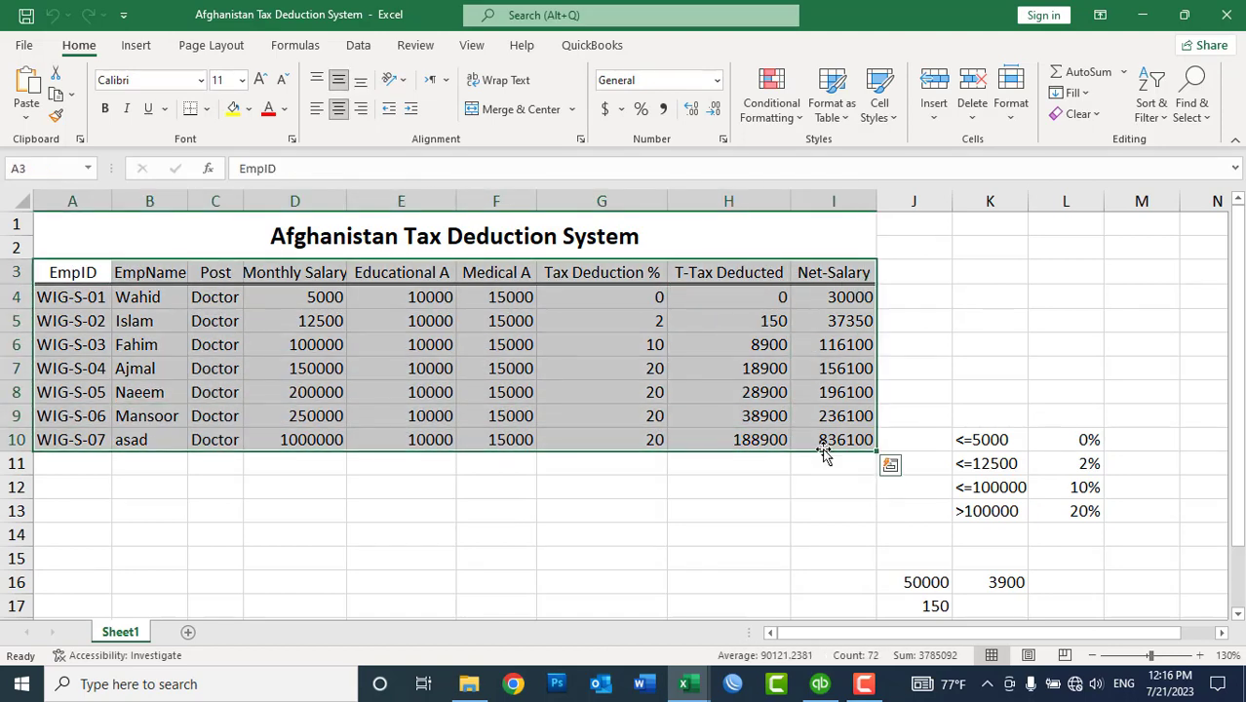
drag(63, 299, 87, 415)
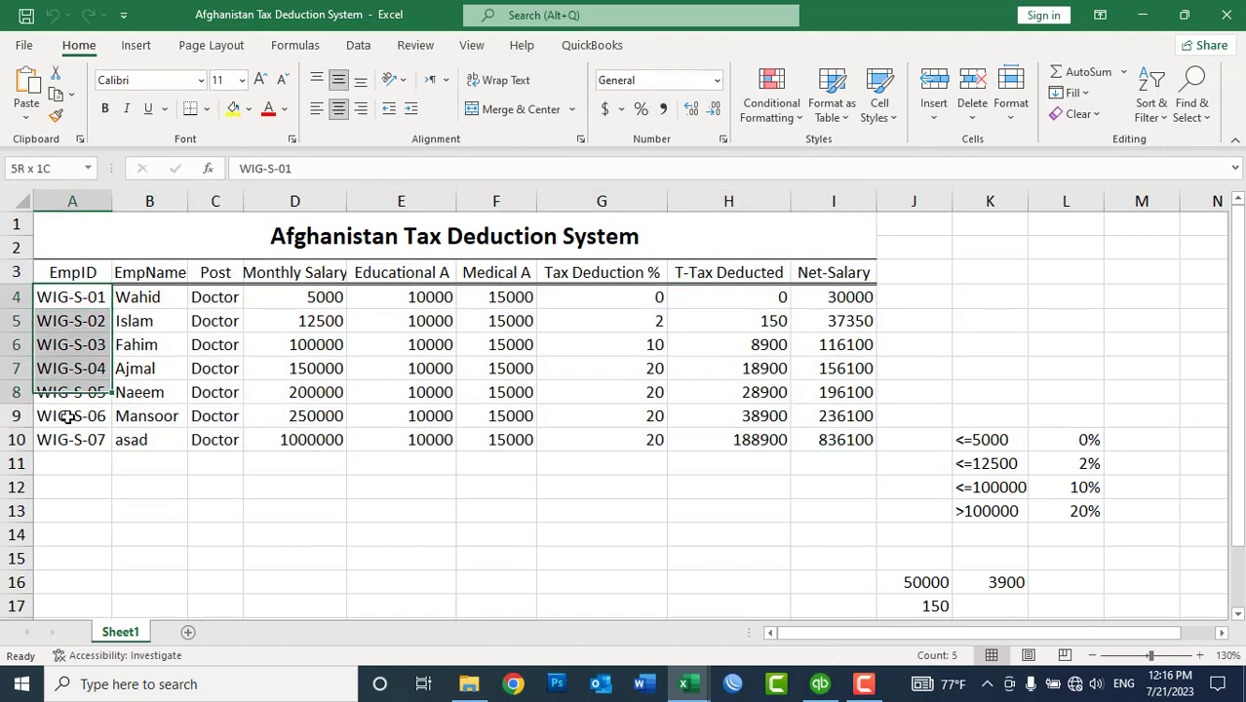
click(88, 415)
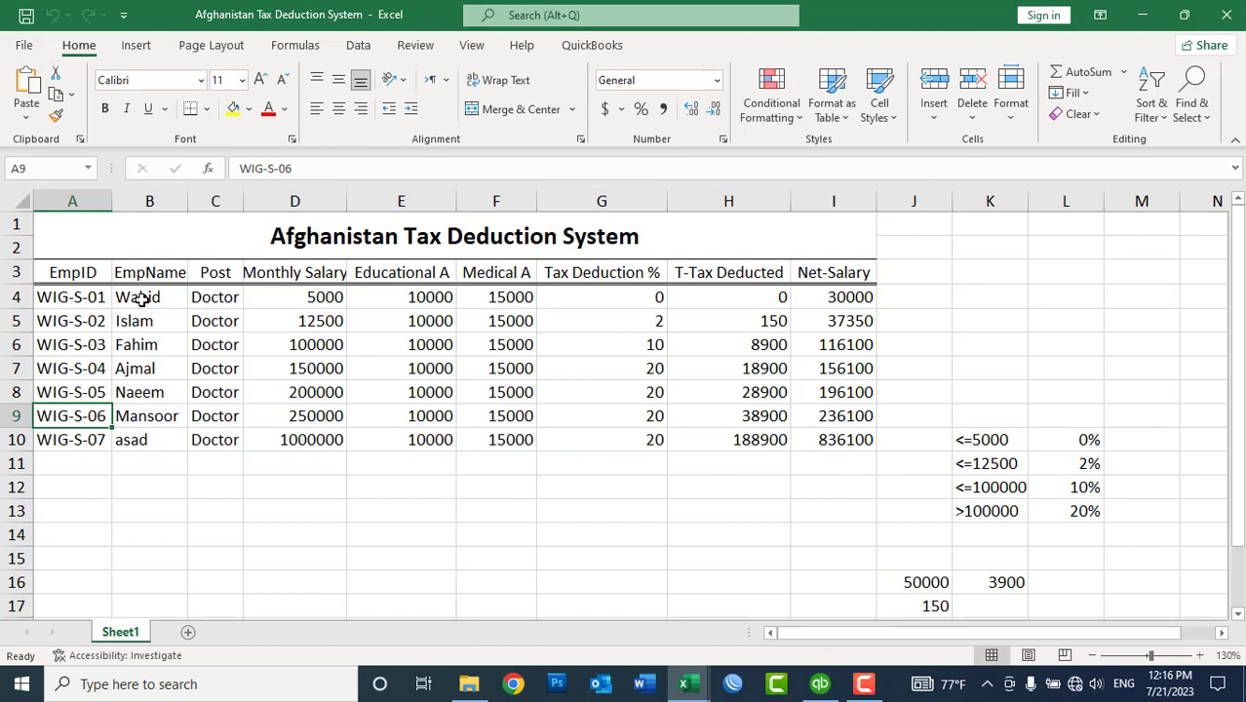
drag(142, 299, 139, 437)
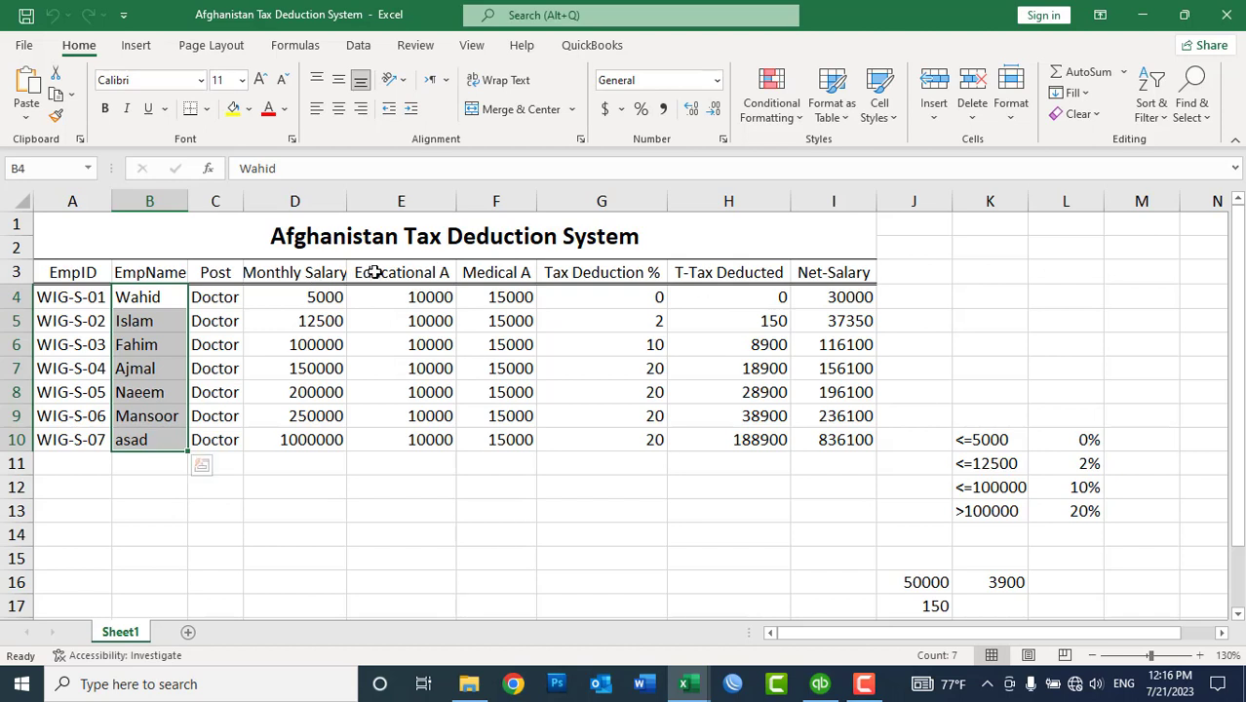
Step: Delete the Educational A and Medical A columns from the tax deduction sheet
drag(385, 200, 482, 195)
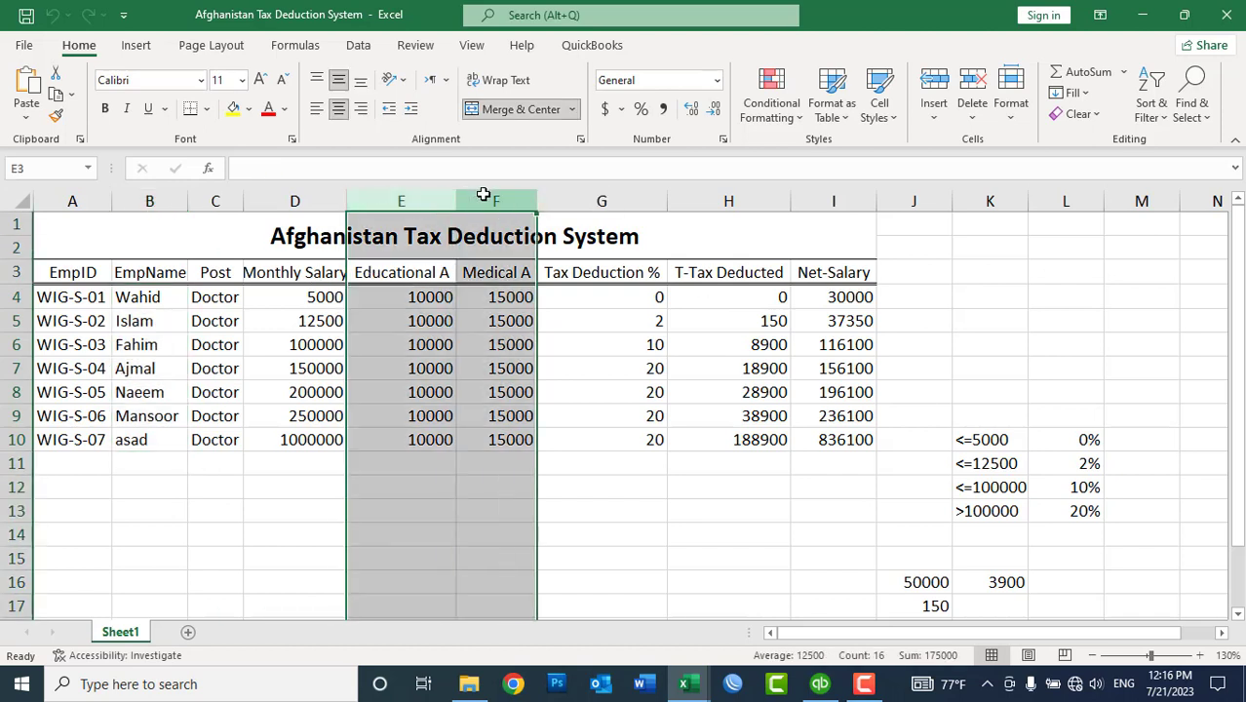
right_click(484, 195)
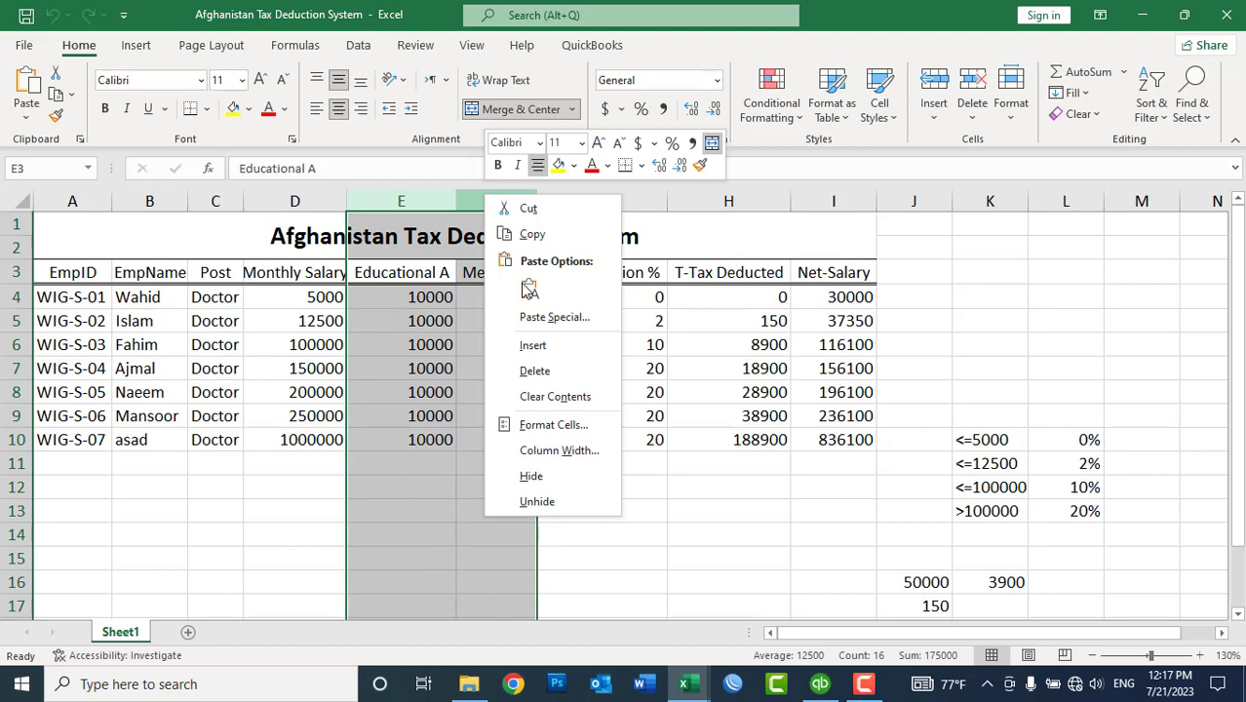
click(526, 383)
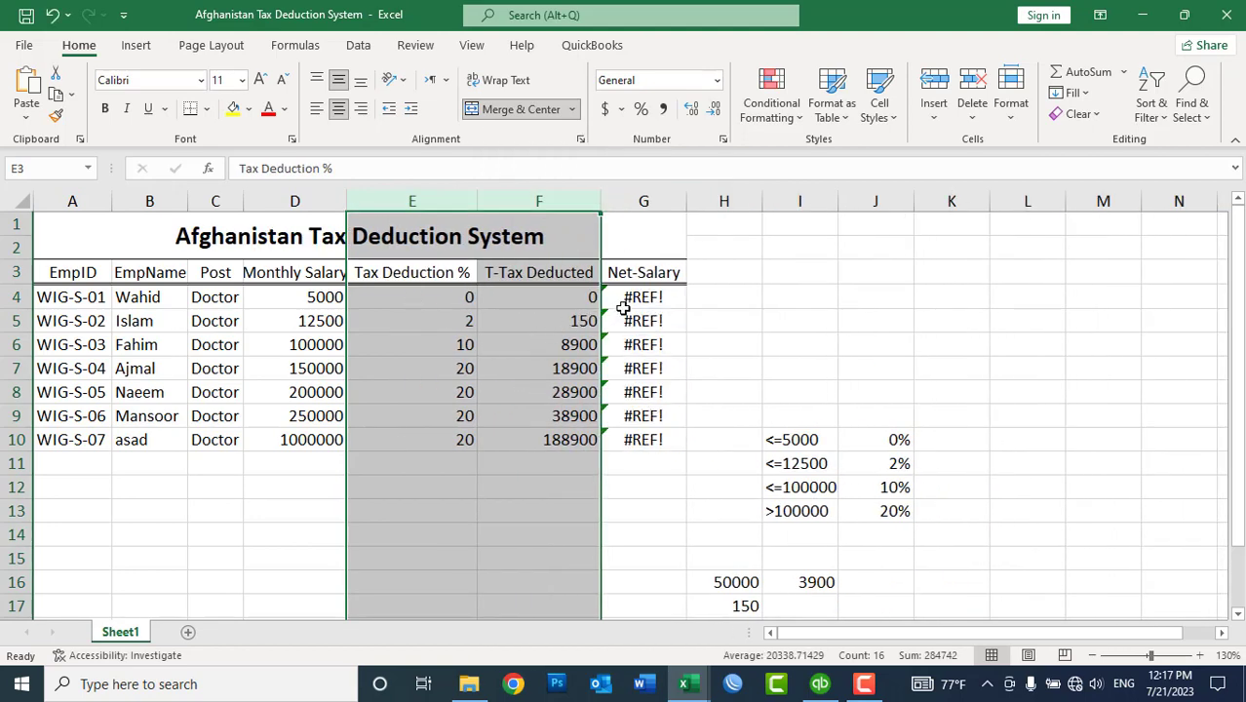
Step: Inspect the first employee's Net-Salary, Tax Deduction % and T-Tax Deducted formulas without changing them
double_click(629, 304)
key(Escape)
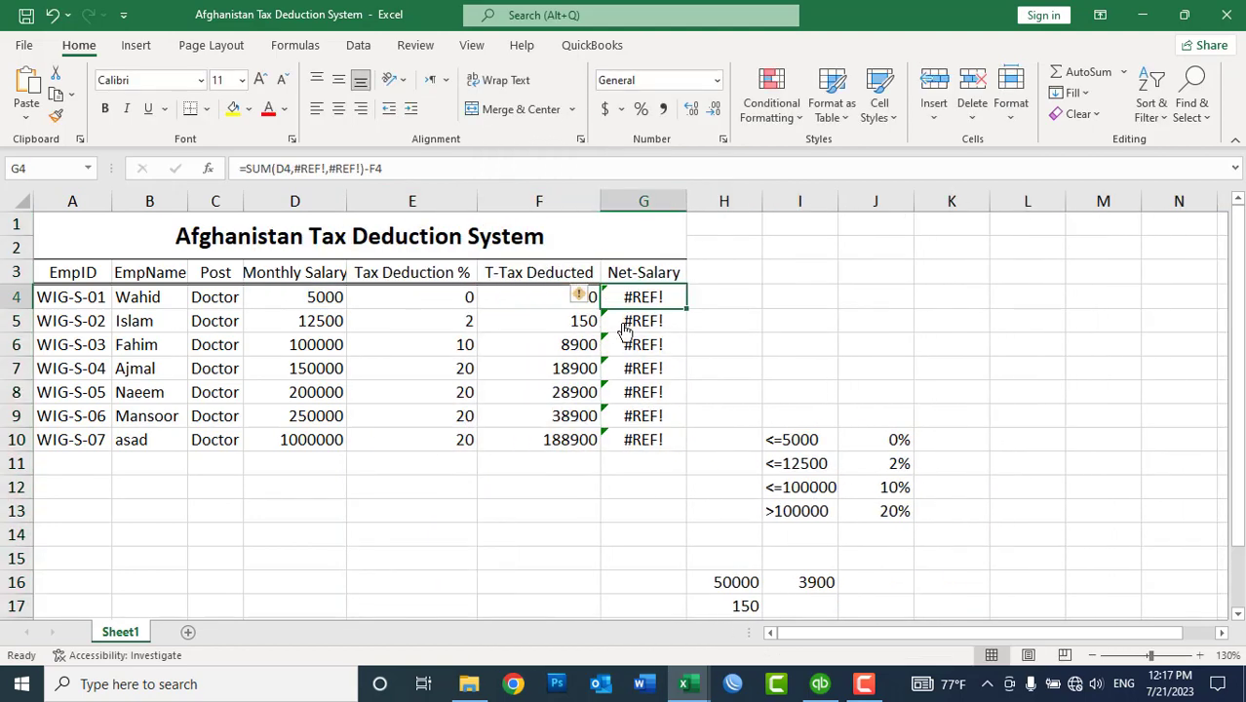
click(415, 296)
double_click(415, 297)
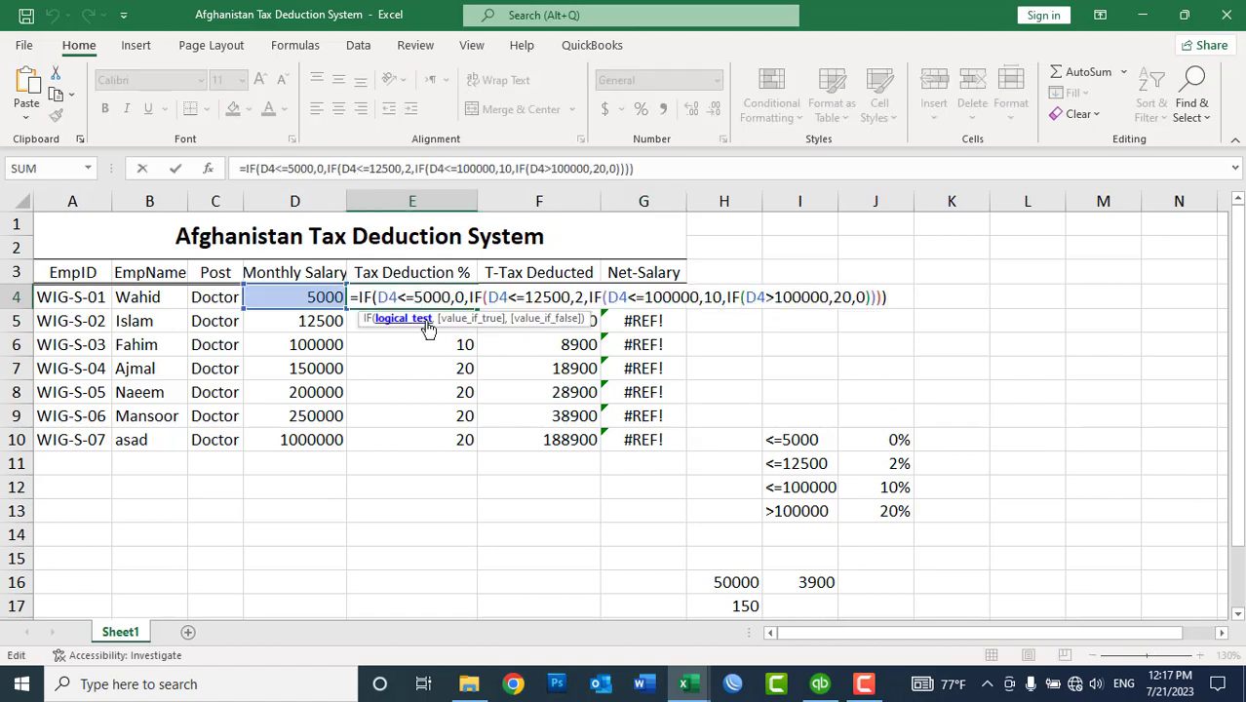
key(Return)
click(429, 299)
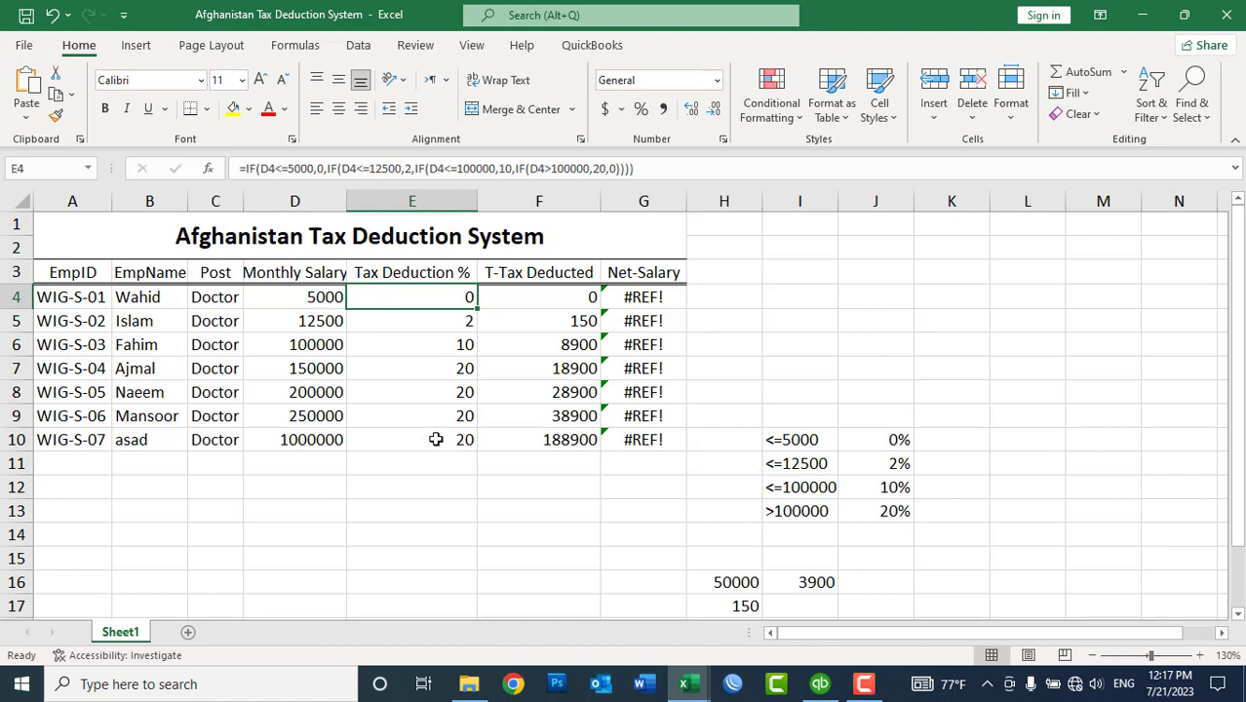
click(517, 290)
double_click(517, 293)
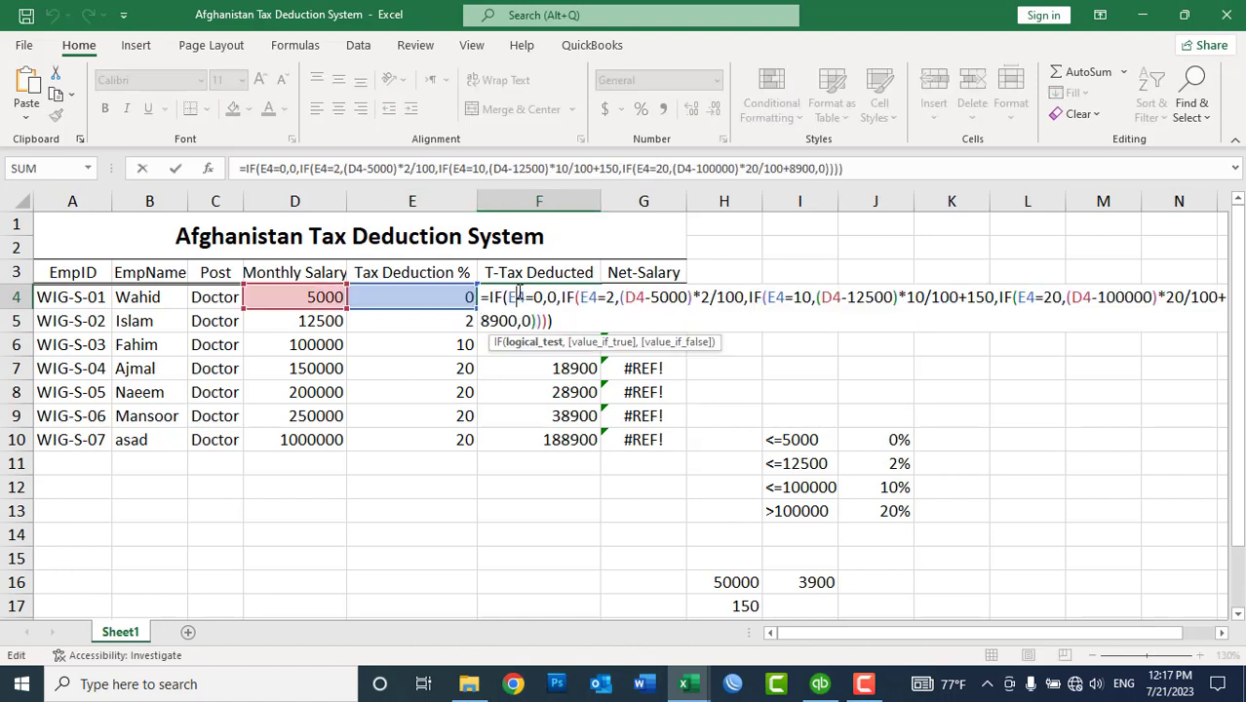
key(Return)
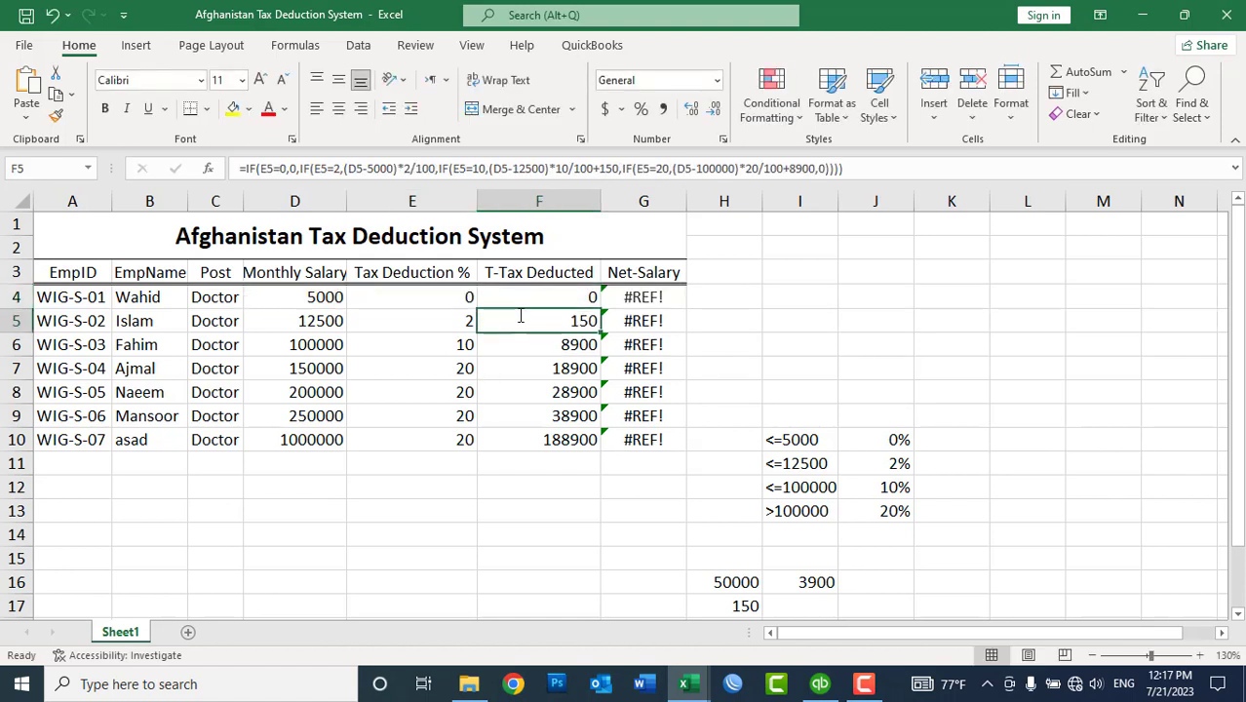
Step: Replace the first employee's Net-Salary formula in G4 with =SUM(D4-F4), subtracting the deducted tax from the monthly salary
click(608, 295)
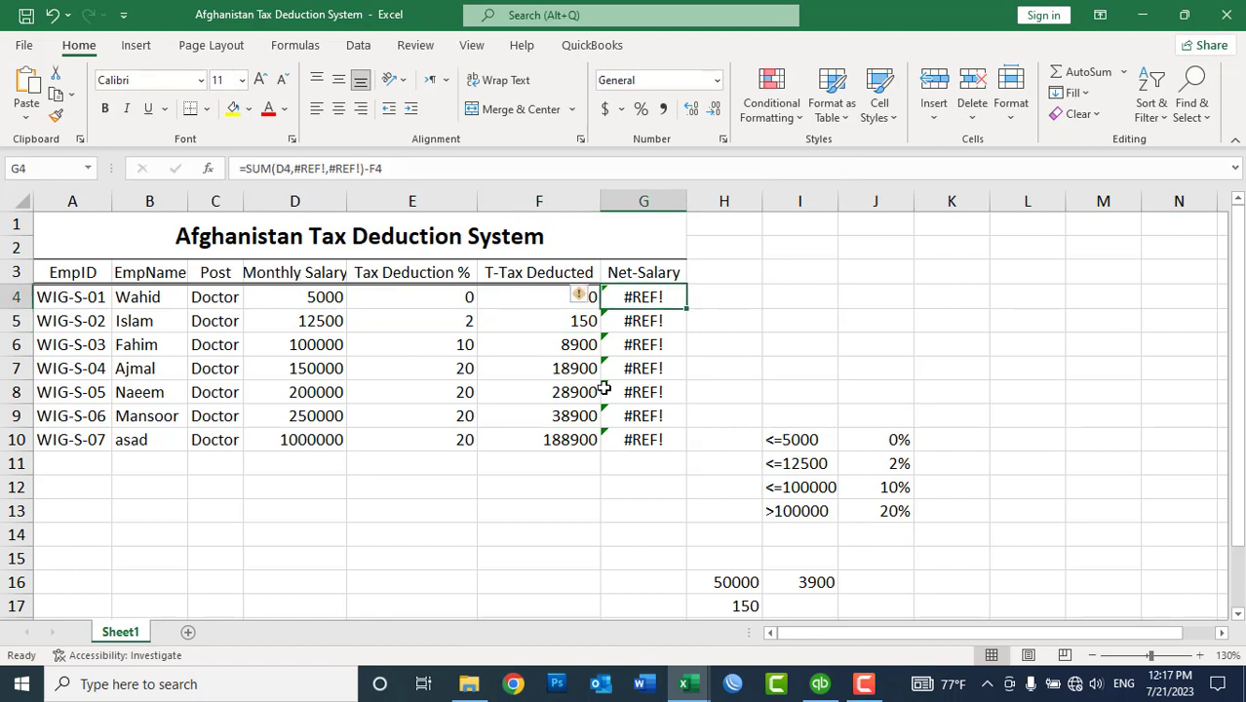
key(F2)
key(shift+Home)
text(=sum()
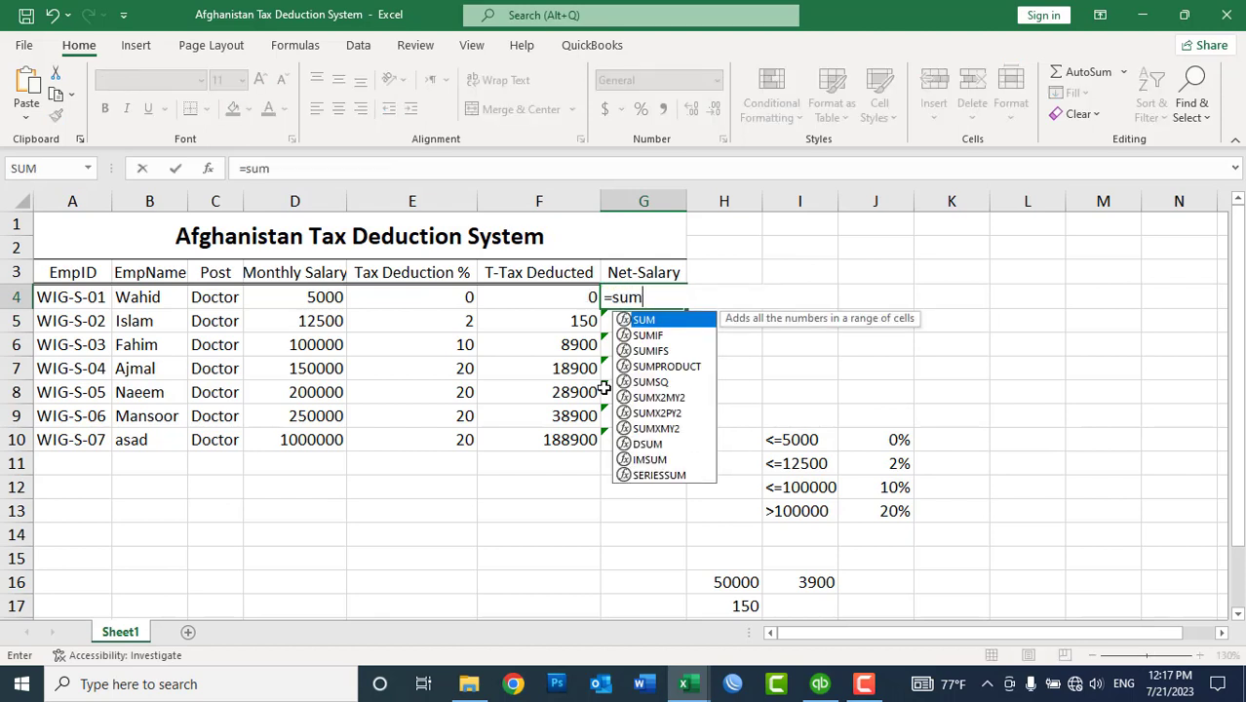
click(306, 297)
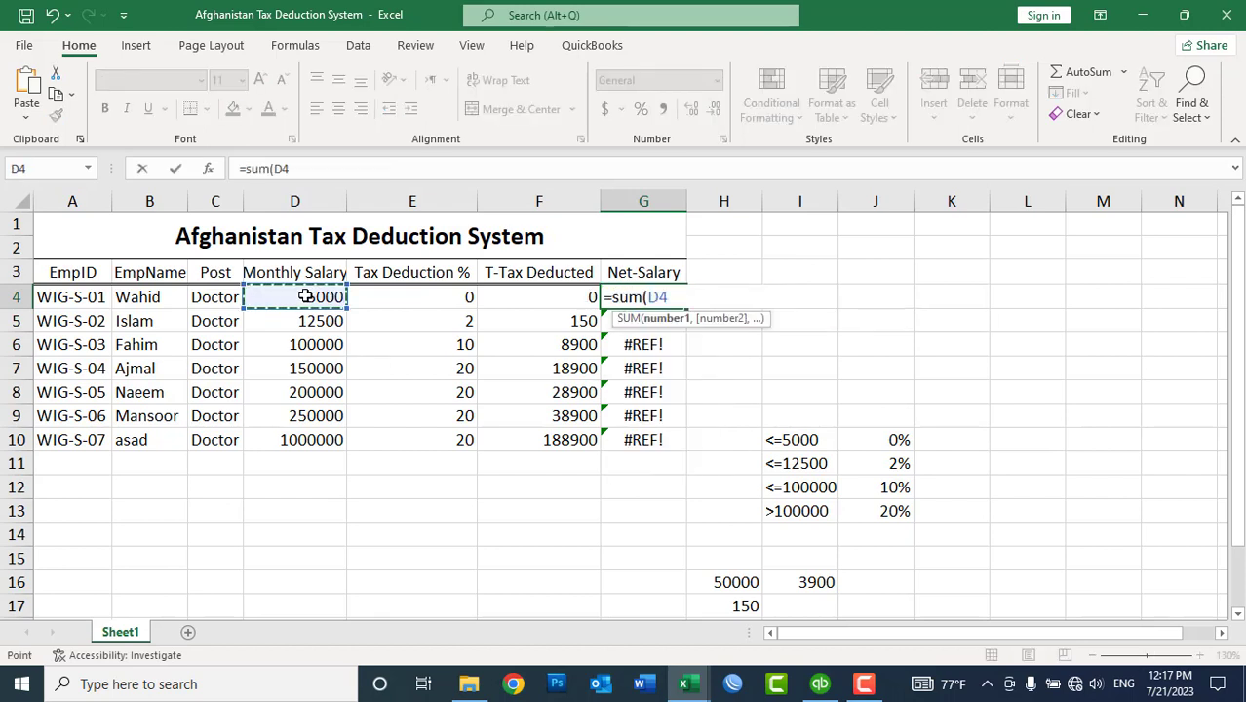
text(-)
click(537, 296)
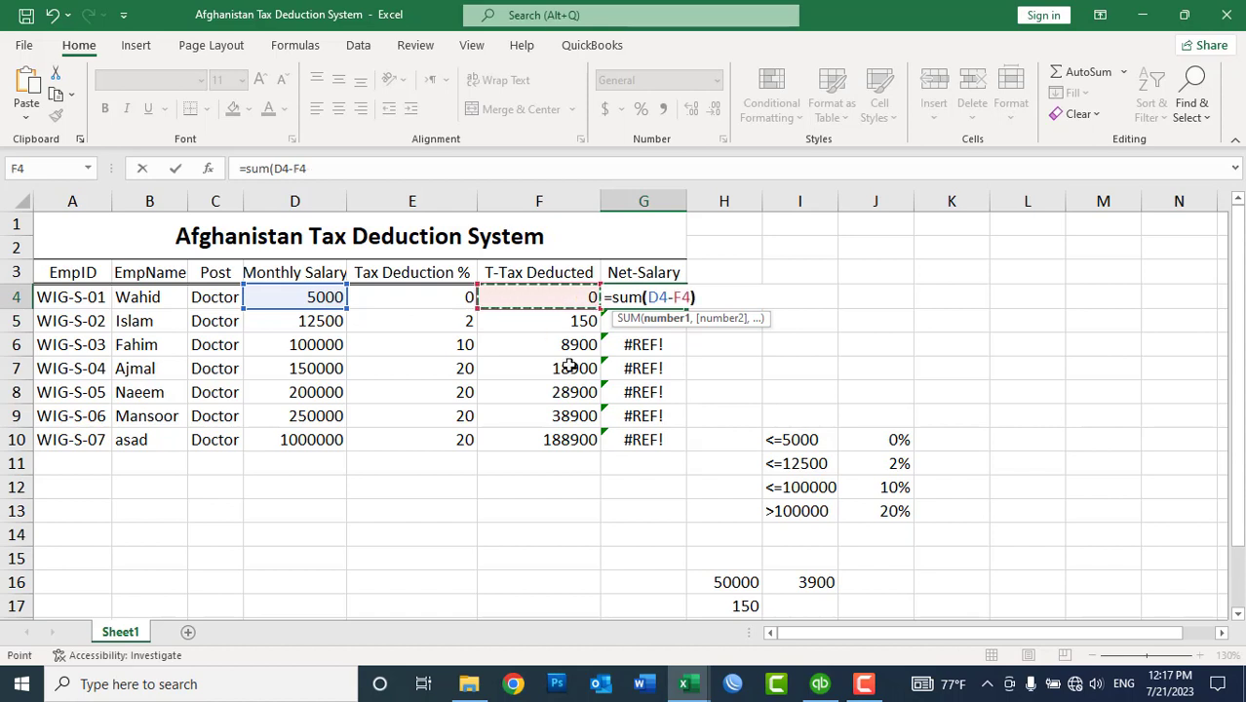
key(Return)
Step: Fill the Net-Salary formula from G4 down through G10 for all remaining employees
key(Up)
key(shift+Down)
key(shift+Down)
key(shift+Down)
key(shift+Down)
key(shift+Down)
key(shift+Down)
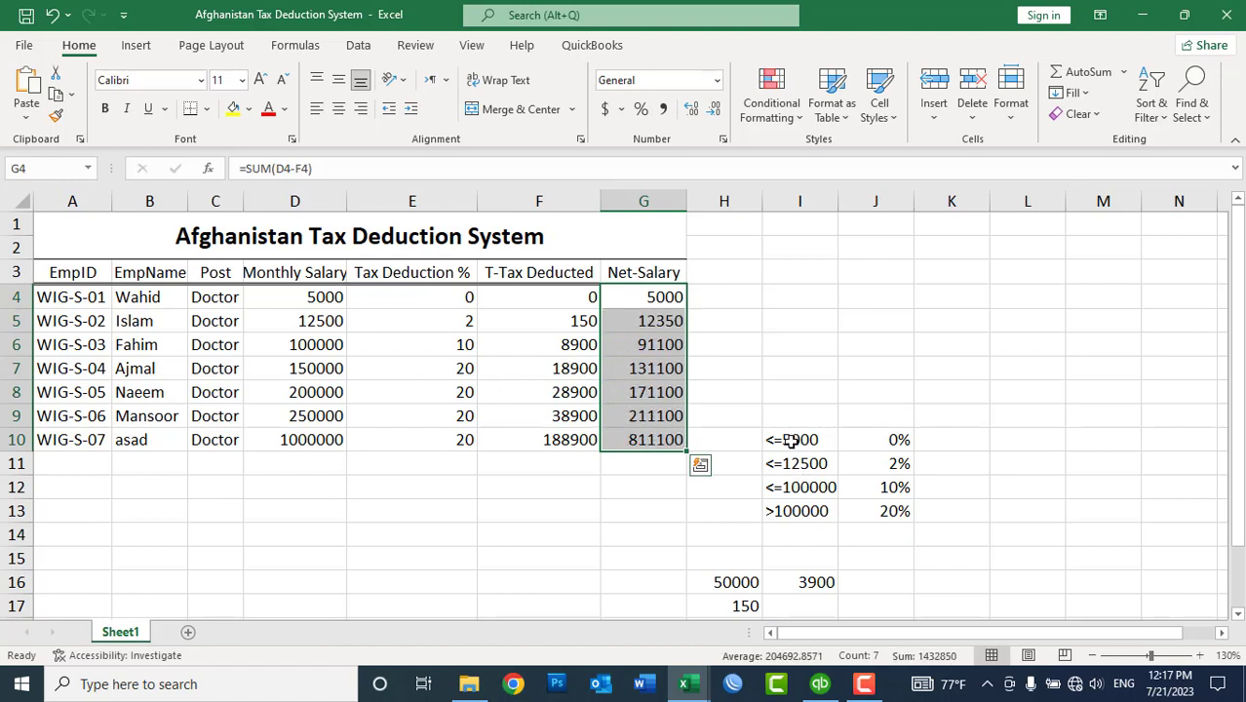
click(749, 446)
click(844, 363)
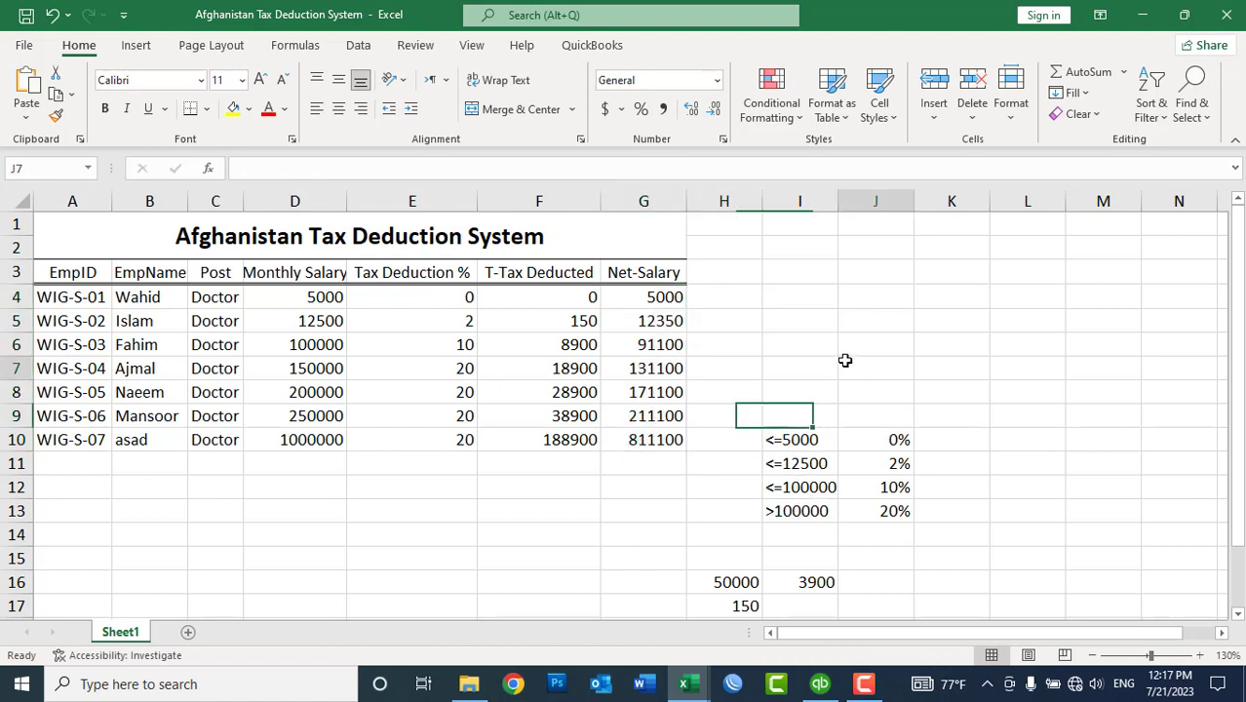
Step: Enter the fixed tax amounts beside the bracket list: 150 in K11 for <=12500 and 8900 in K12 for <=100000
click(772, 439)
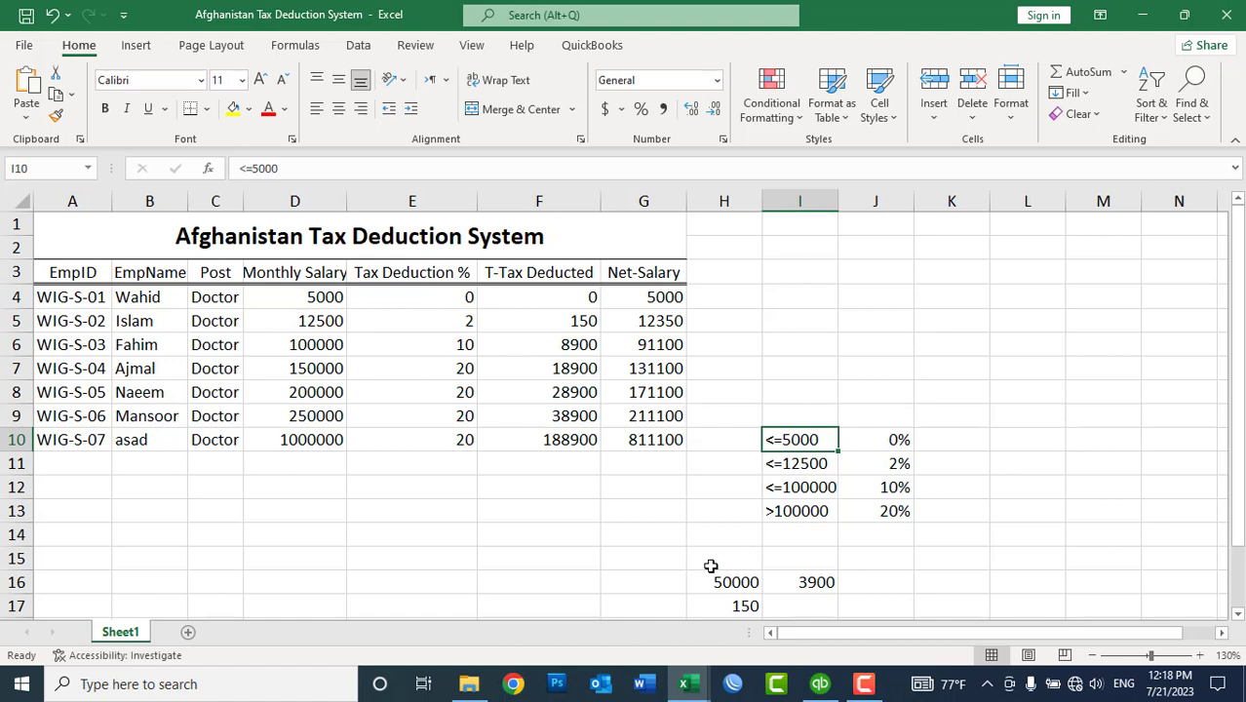
click(948, 466)
text(150)
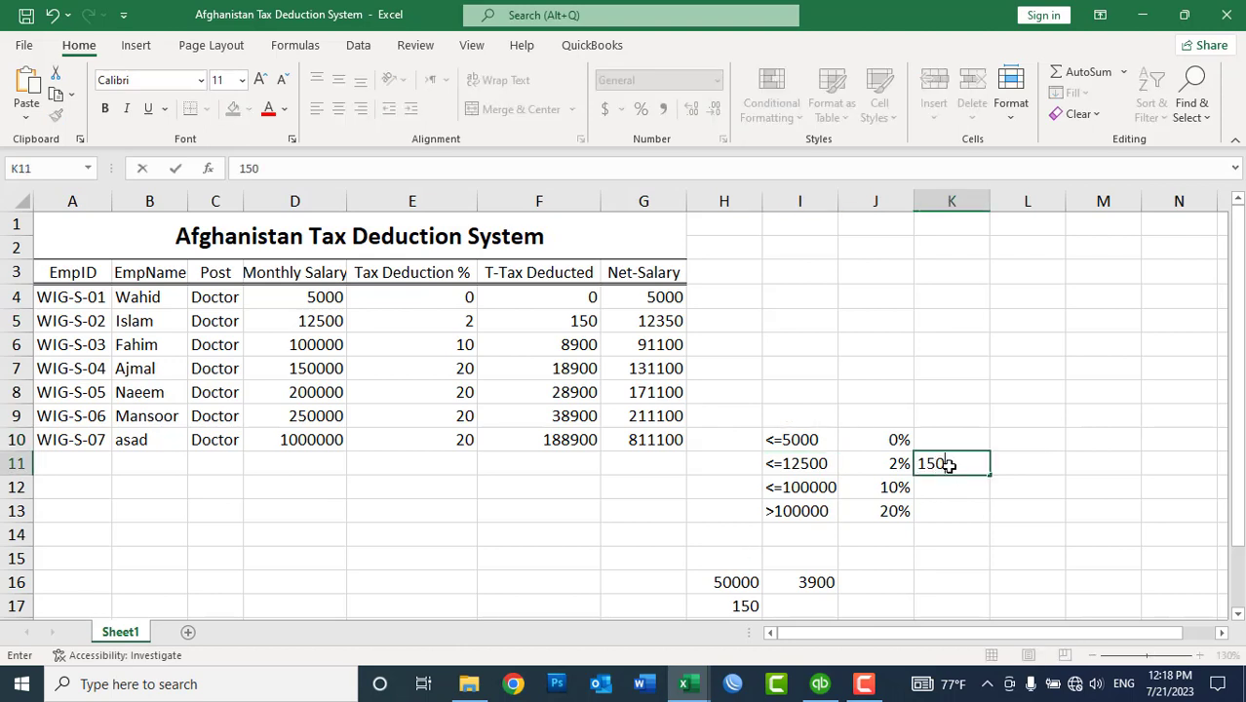
key(Return)
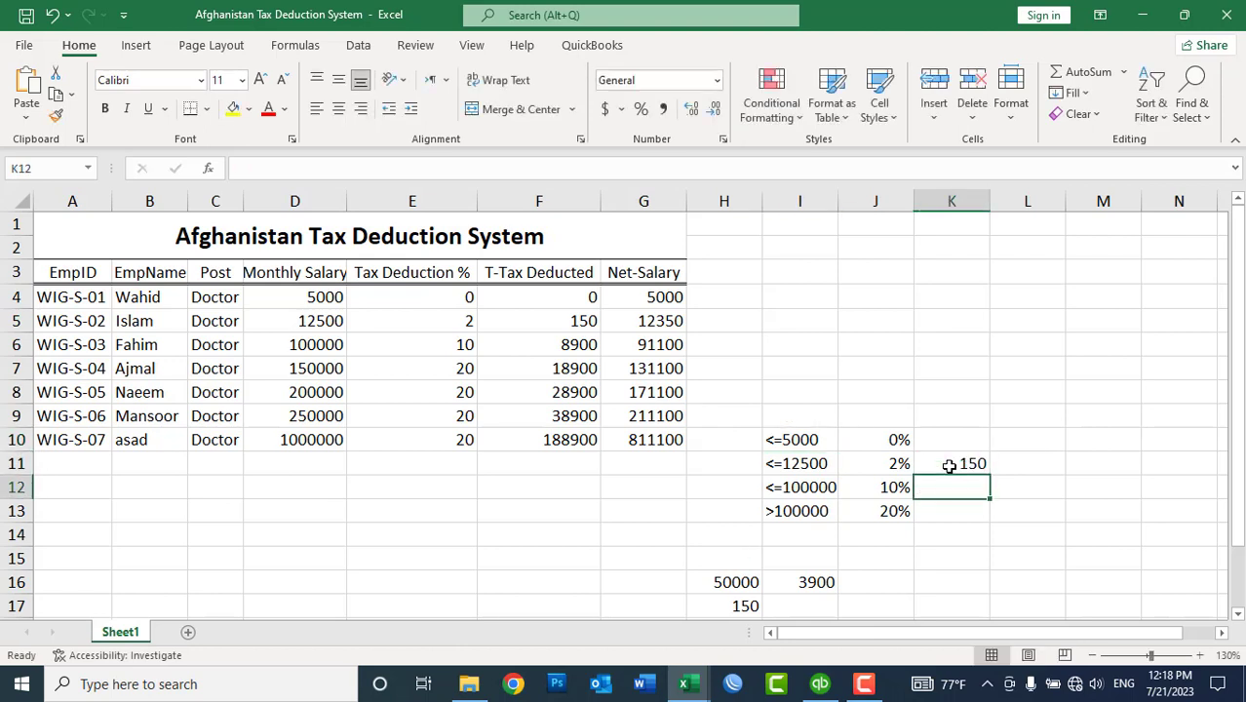
text(8900)
key(Return)
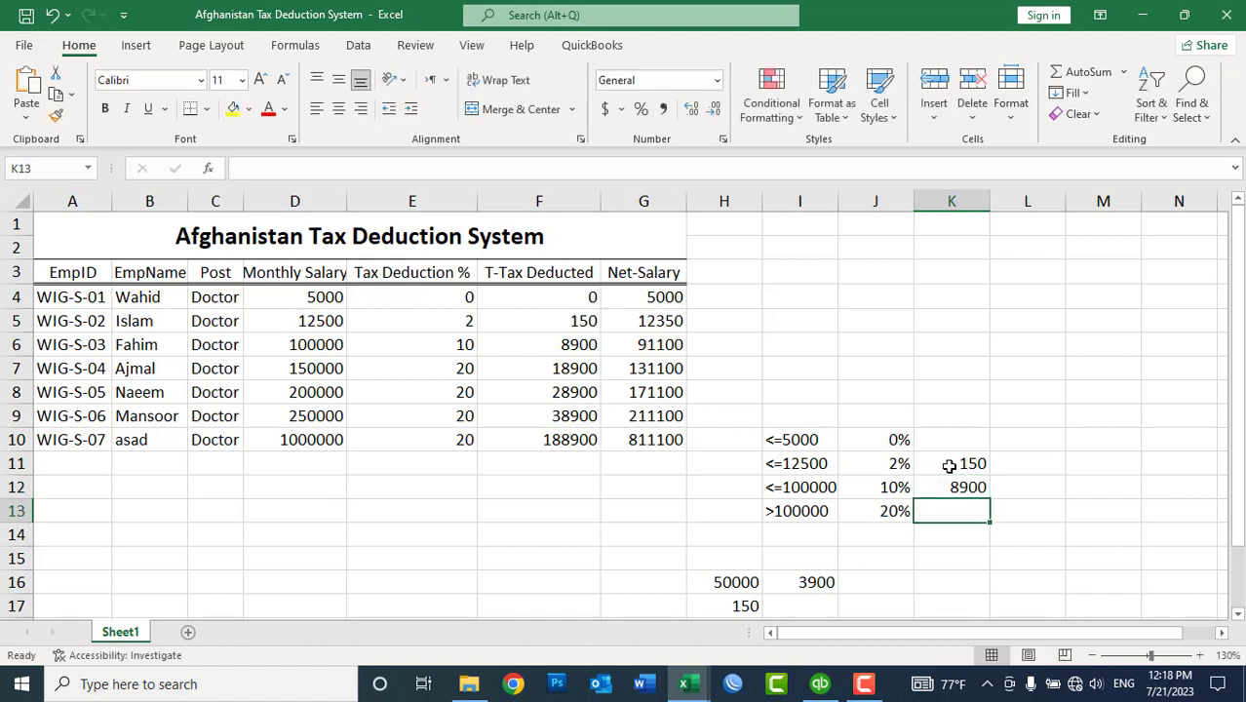
Step: Clear the leftover scratch values in H16:I17 below the tax bracket list
drag(722, 575, 826, 596)
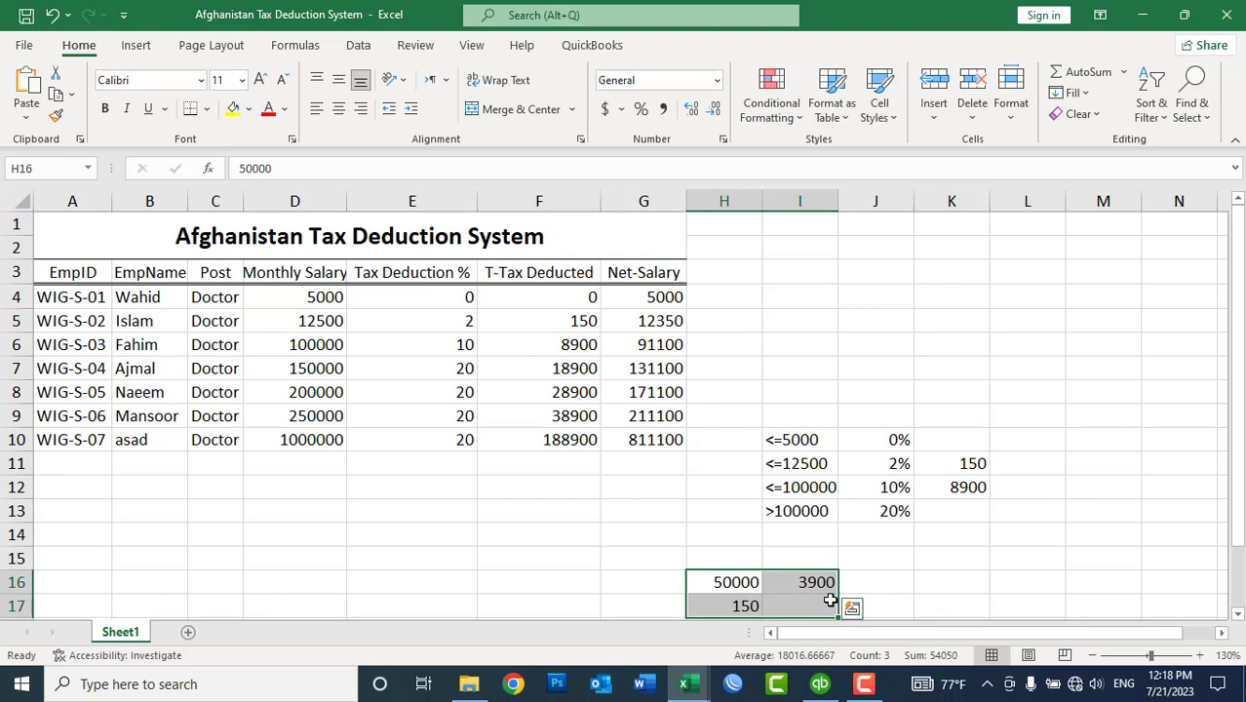
key(Delete)
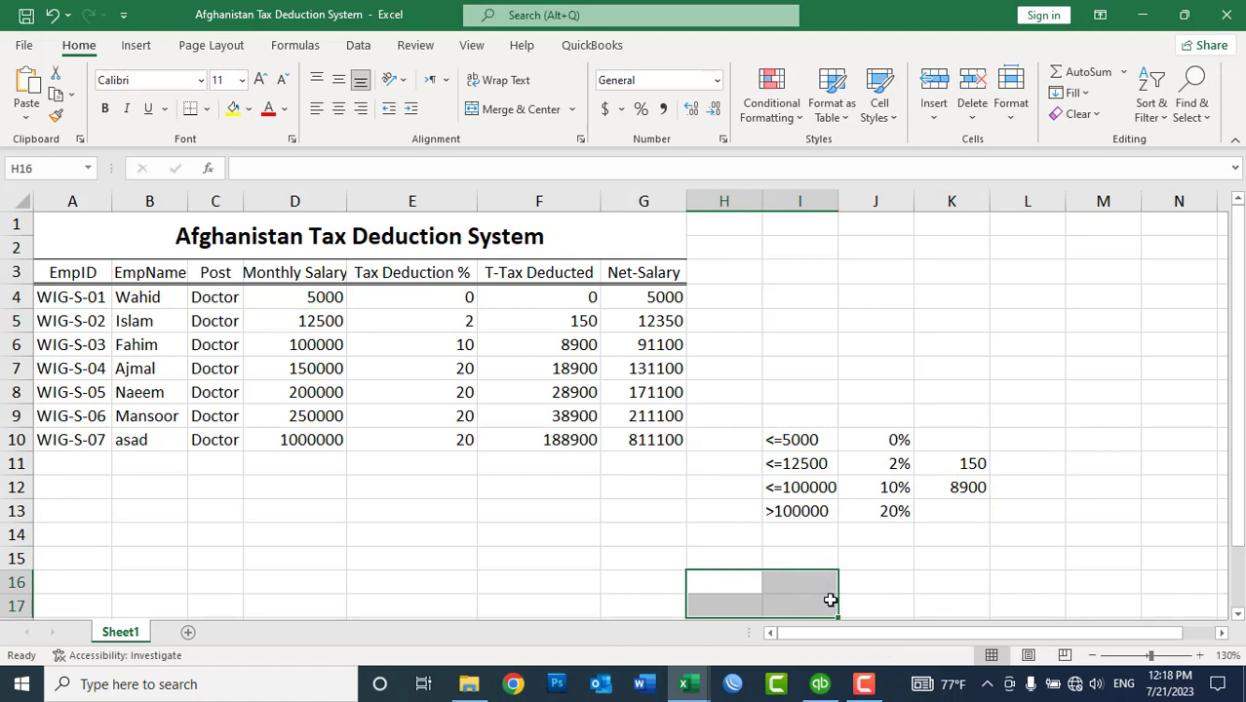
click(852, 483)
Step: Add the label Total in A11 directly below the last employee row
click(71, 462)
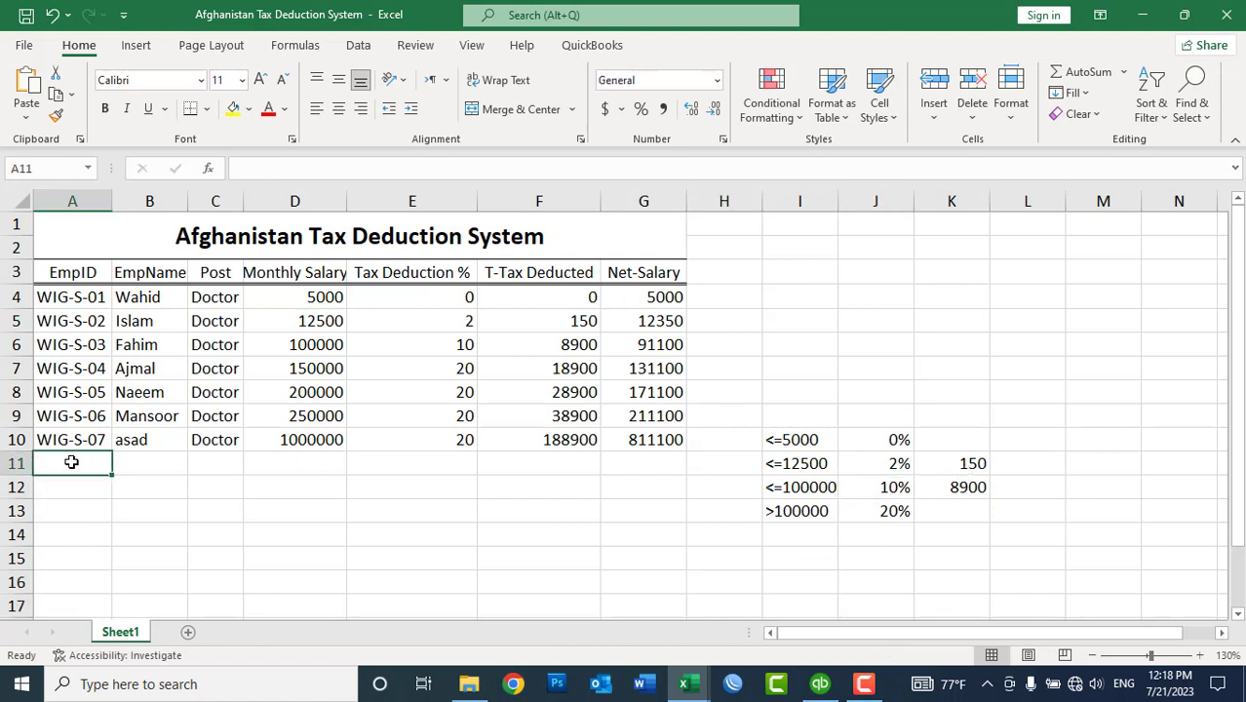
text(TOtal)
key(Tab)
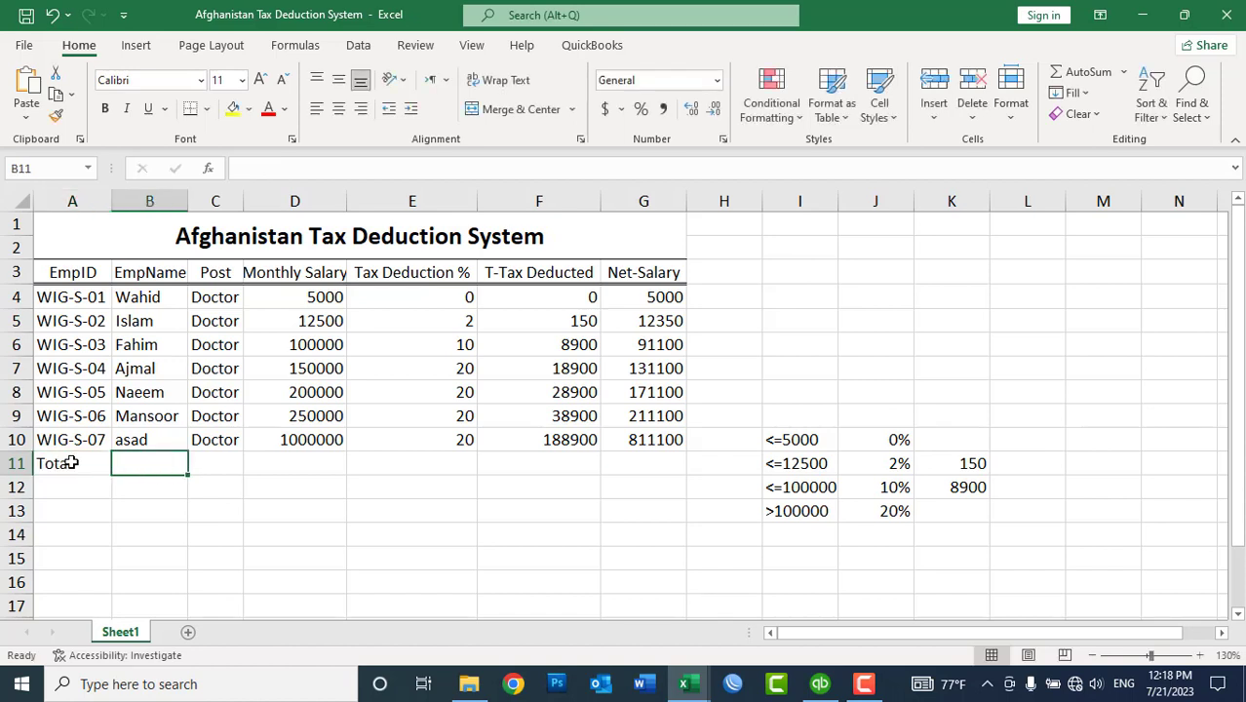
Step: Make the total row A11:G11 bold and give it a top and double bottom border
drag(49, 465, 458, 504)
drag(602, 440, 642, 452)
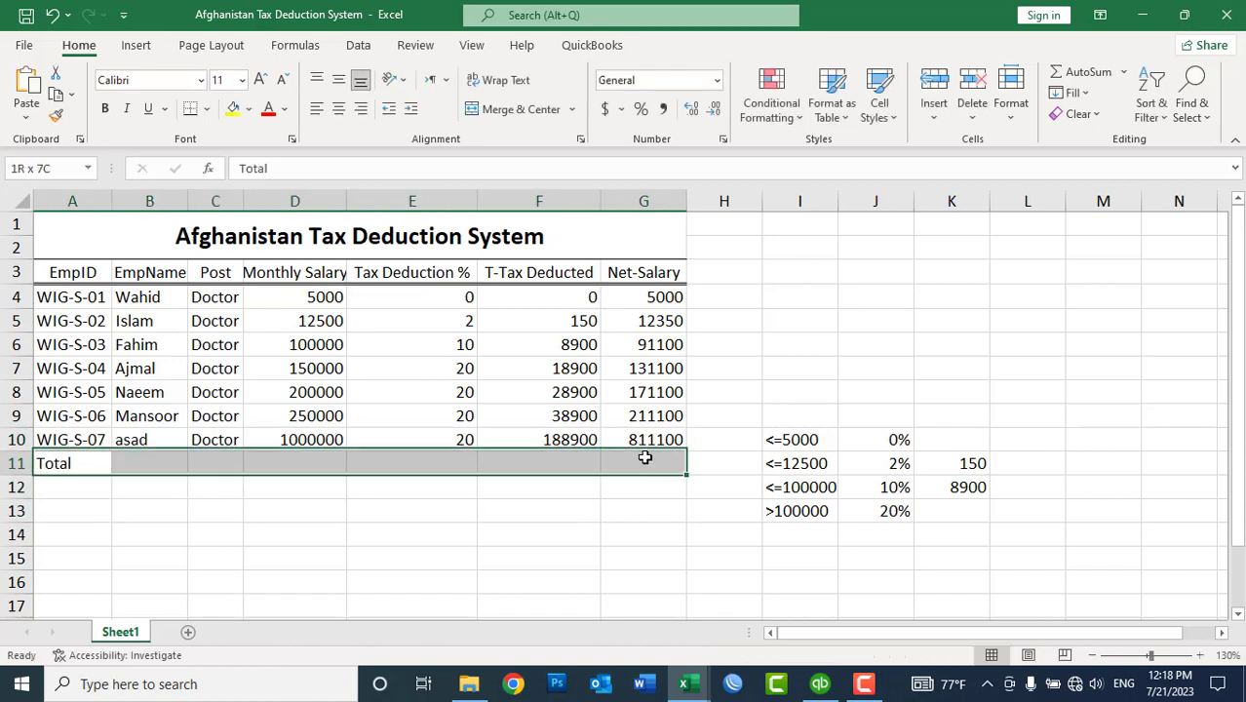
click(106, 108)
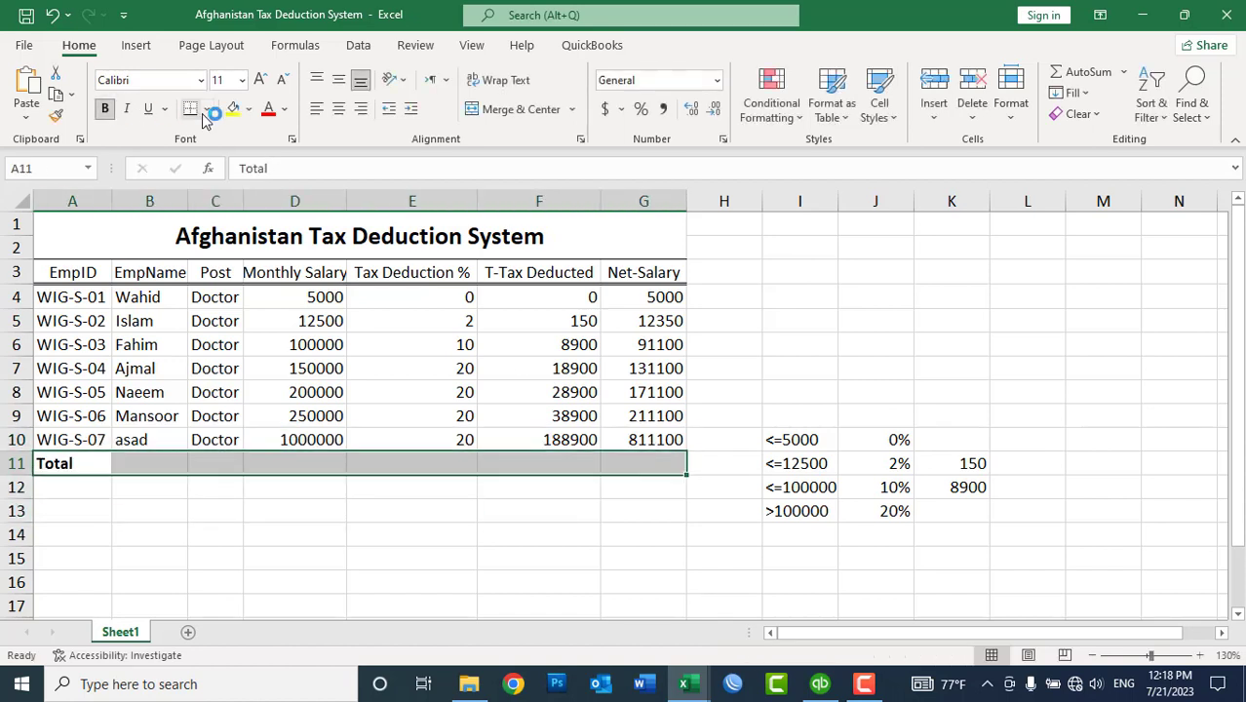
click(207, 108)
click(218, 474)
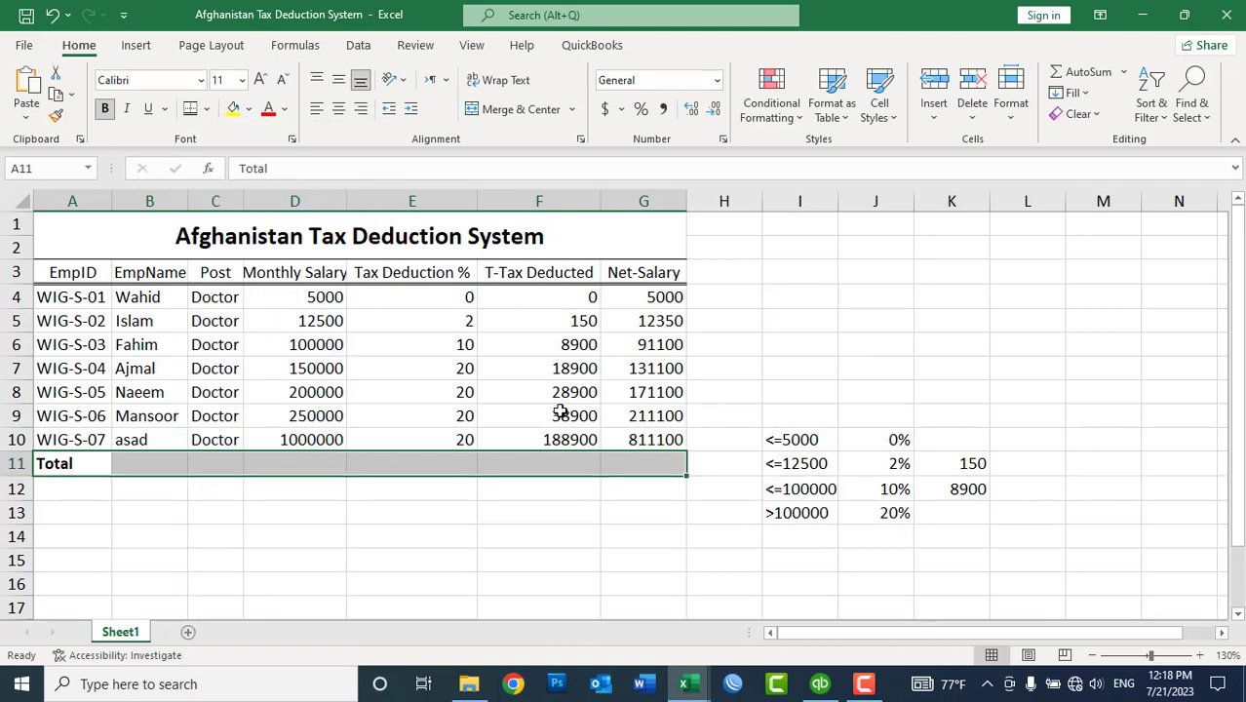
Step: Apply all borders to the employee table from the header row through the last employee, A3:G10
drag(638, 439, 72, 272)
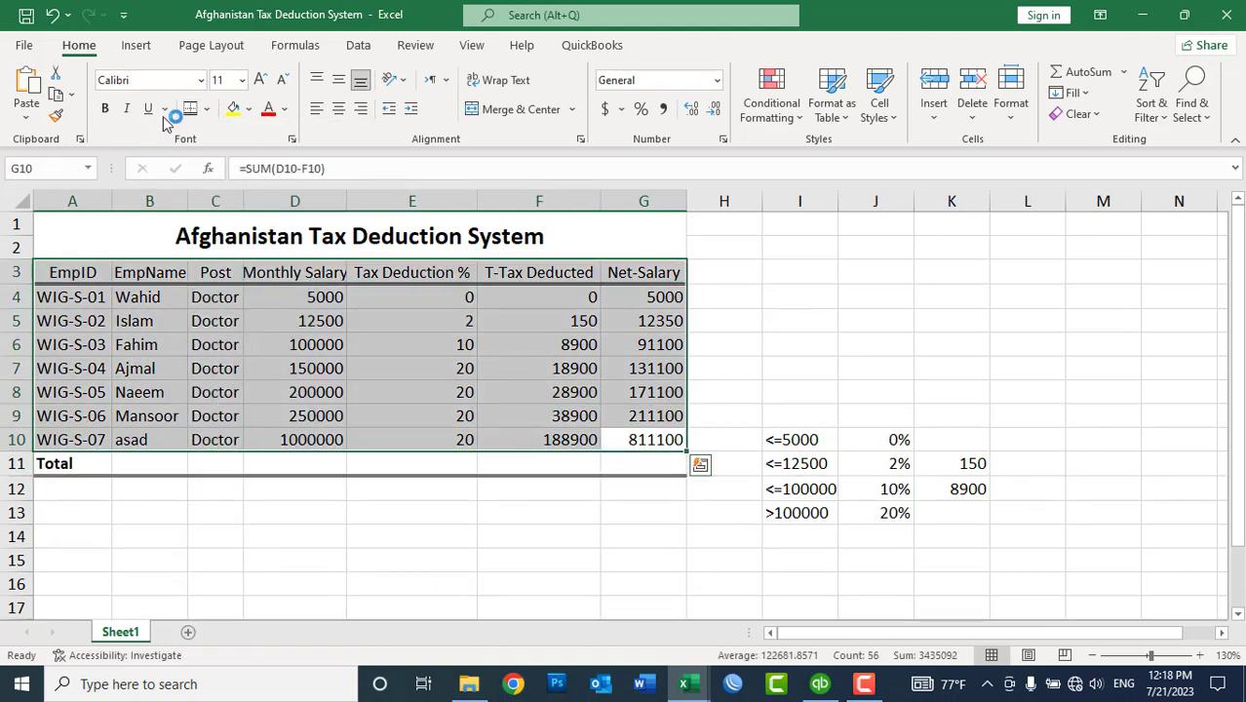
click(206, 109)
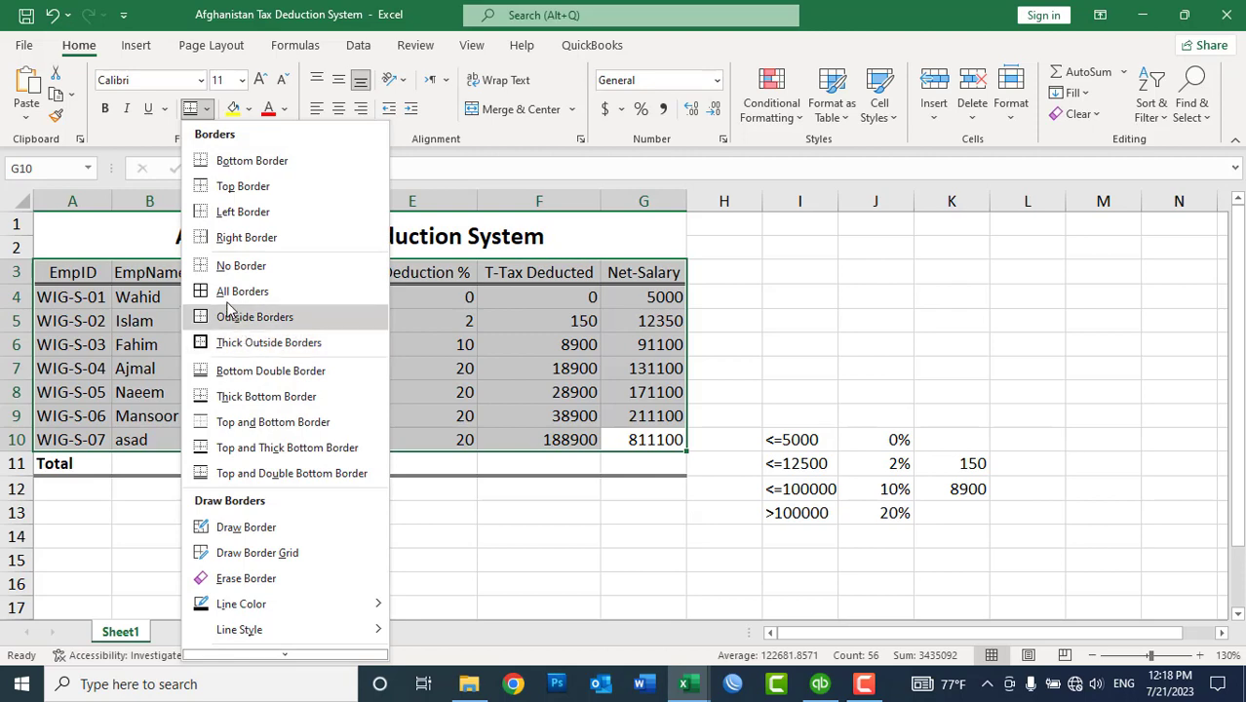
click(242, 290)
click(523, 554)
Step: Total the Net-Salary column in G11 with the formula =SUM(G4:G10)
click(632, 453)
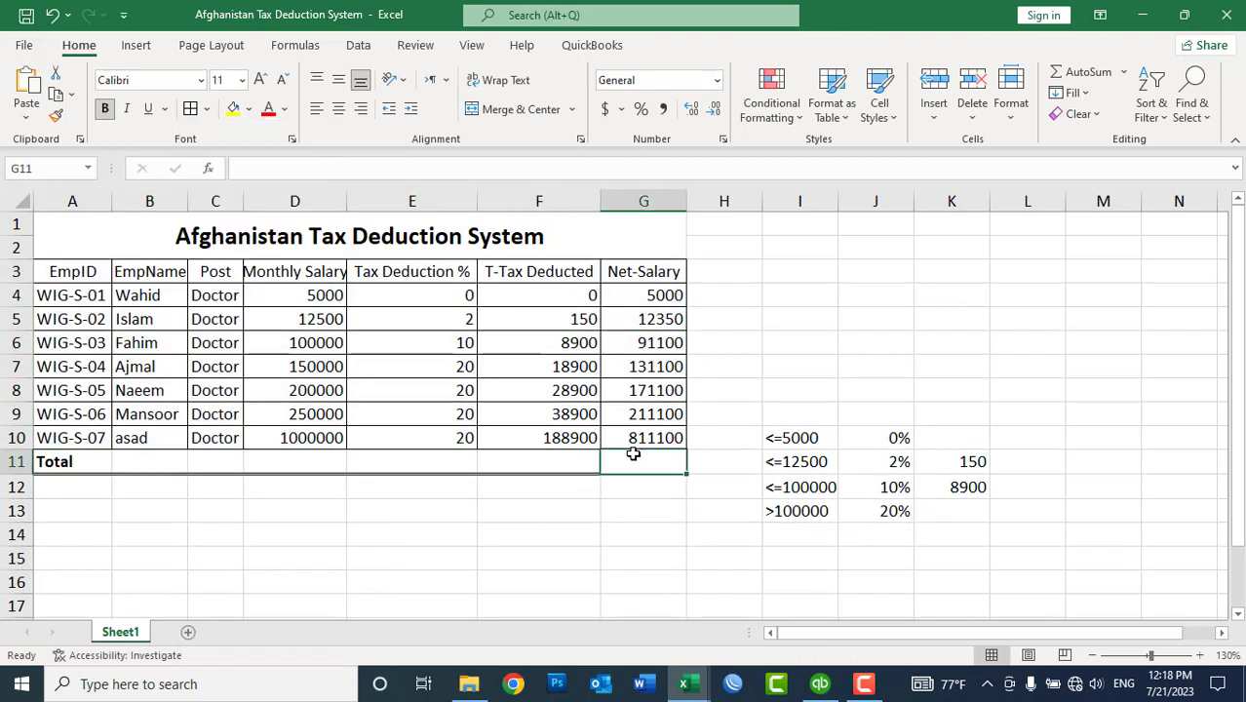
key(alt+=)
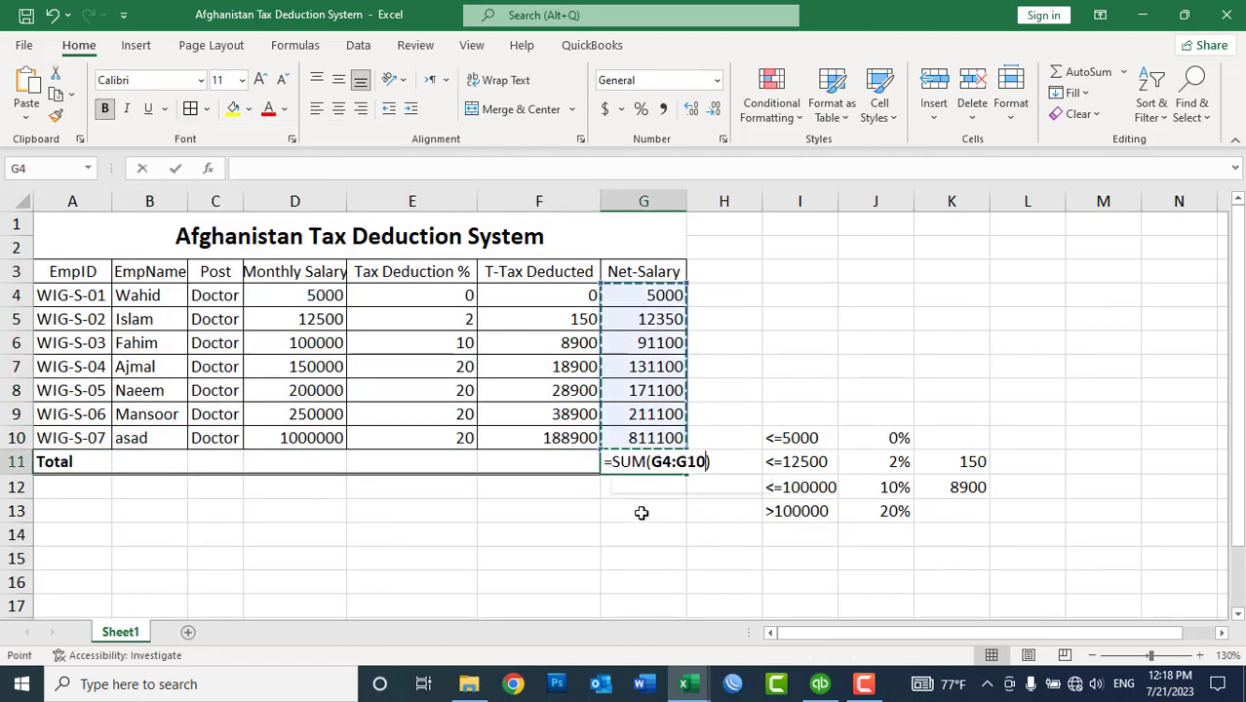
key(Escape)
text(=su)
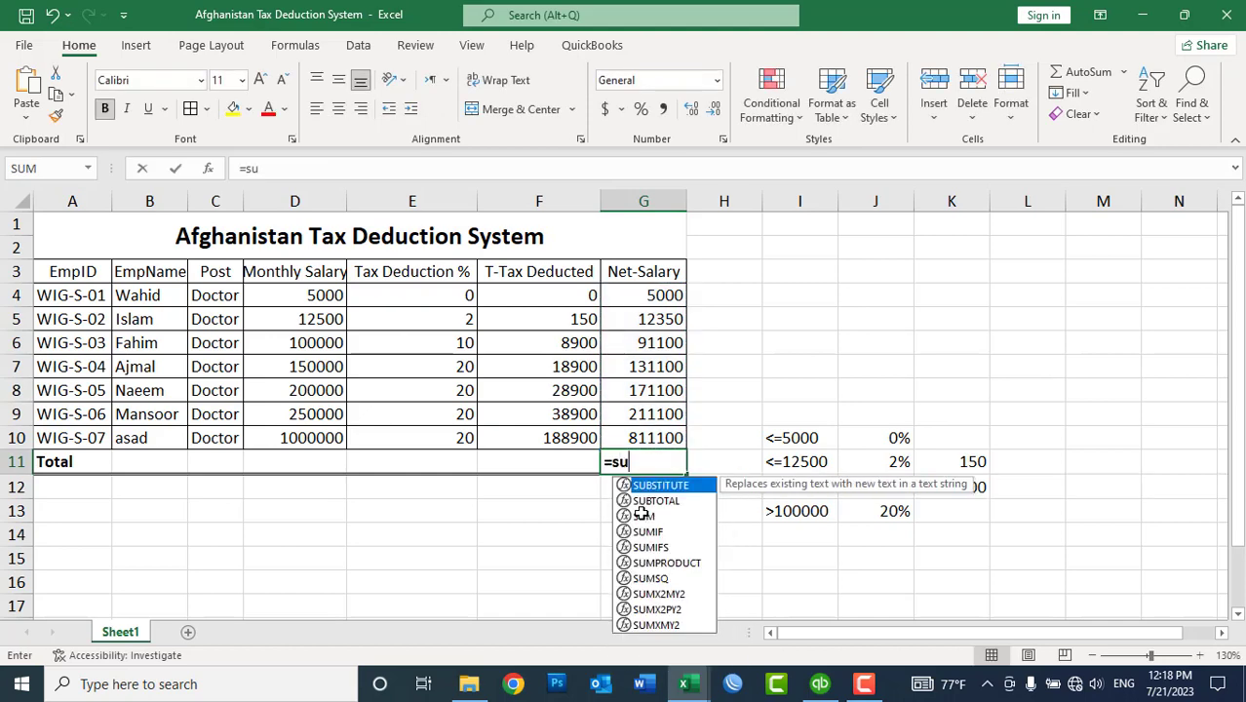
text(m()
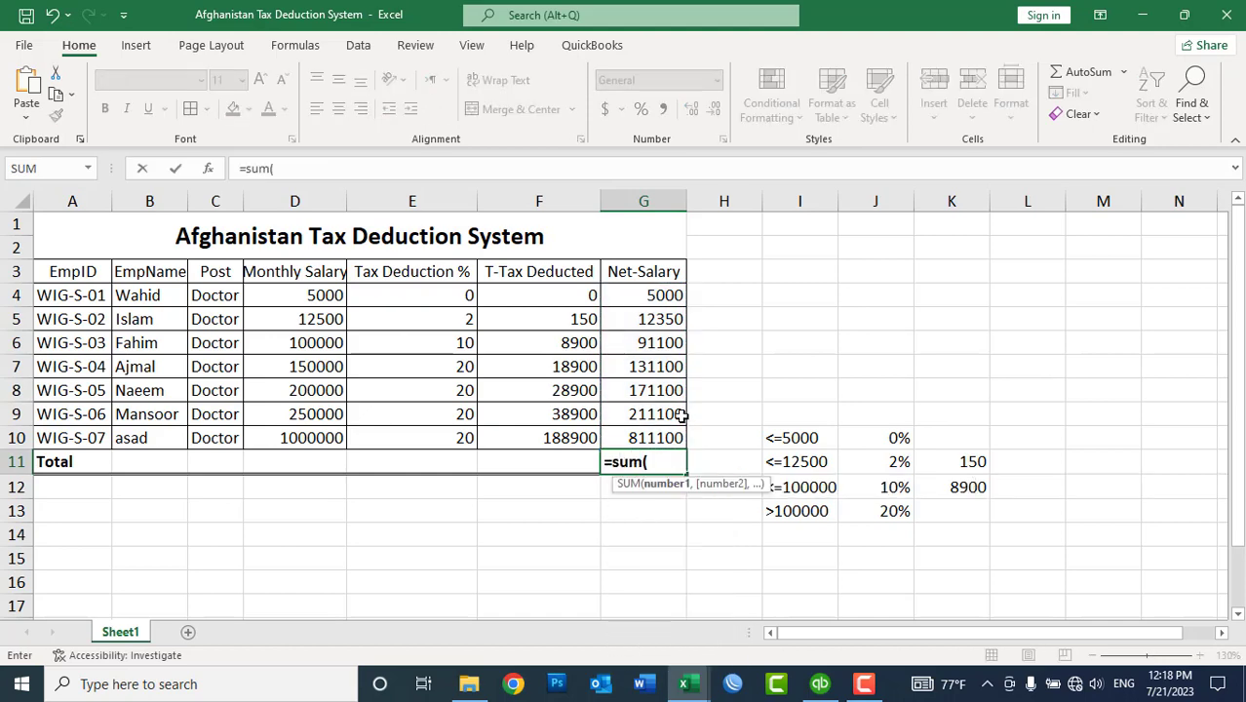
drag(655, 438, 639, 302)
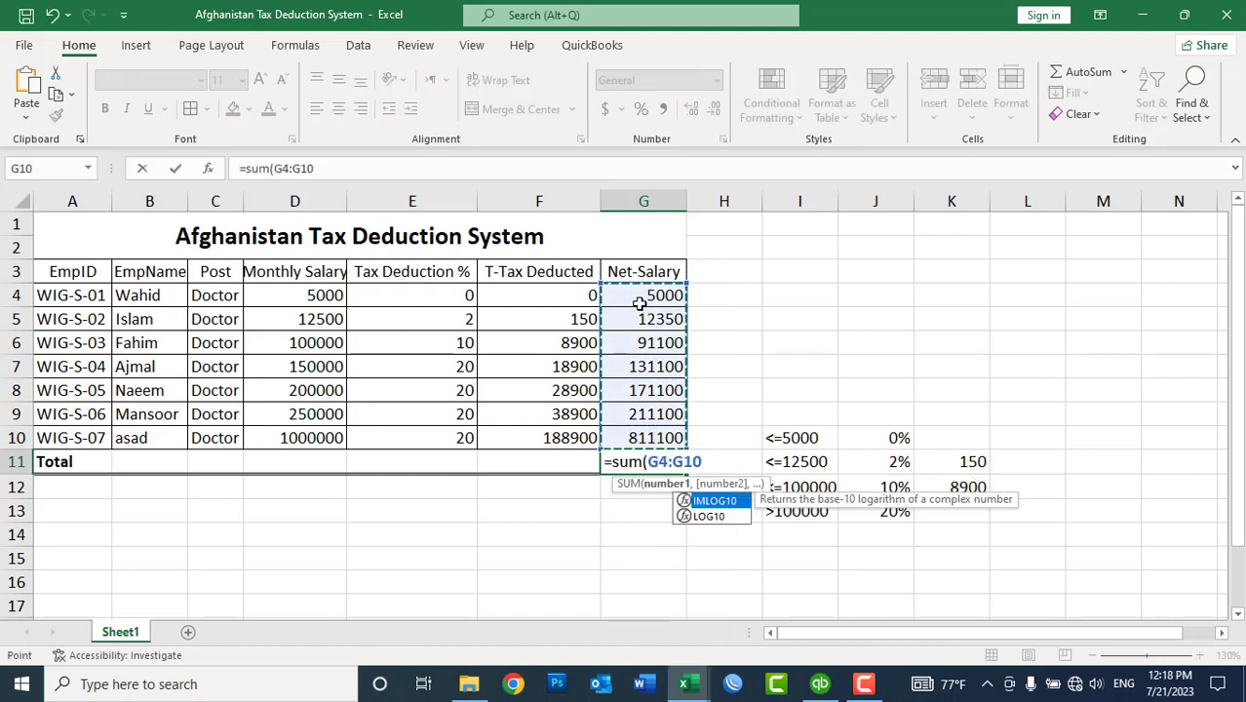
text())
key(Return)
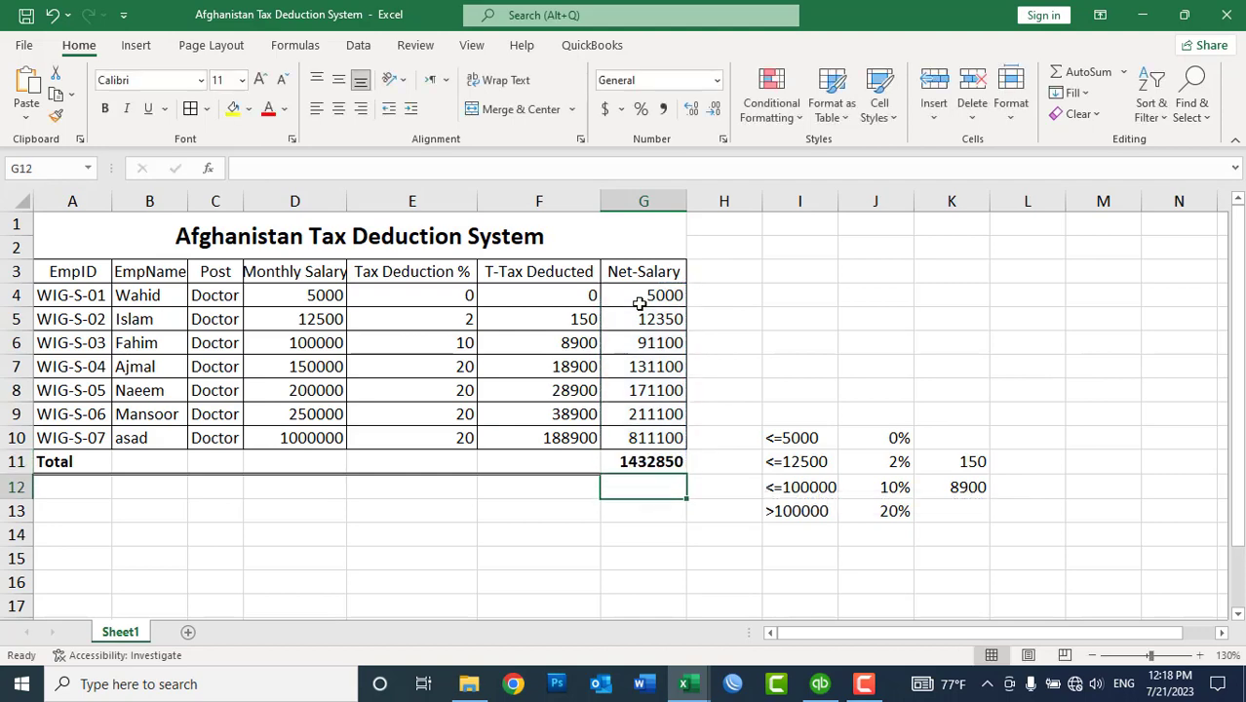
Step: Total the T-Tax Deducted column in F11 with the formula =SUM(F4:F10)
click(568, 462)
text(=sum()
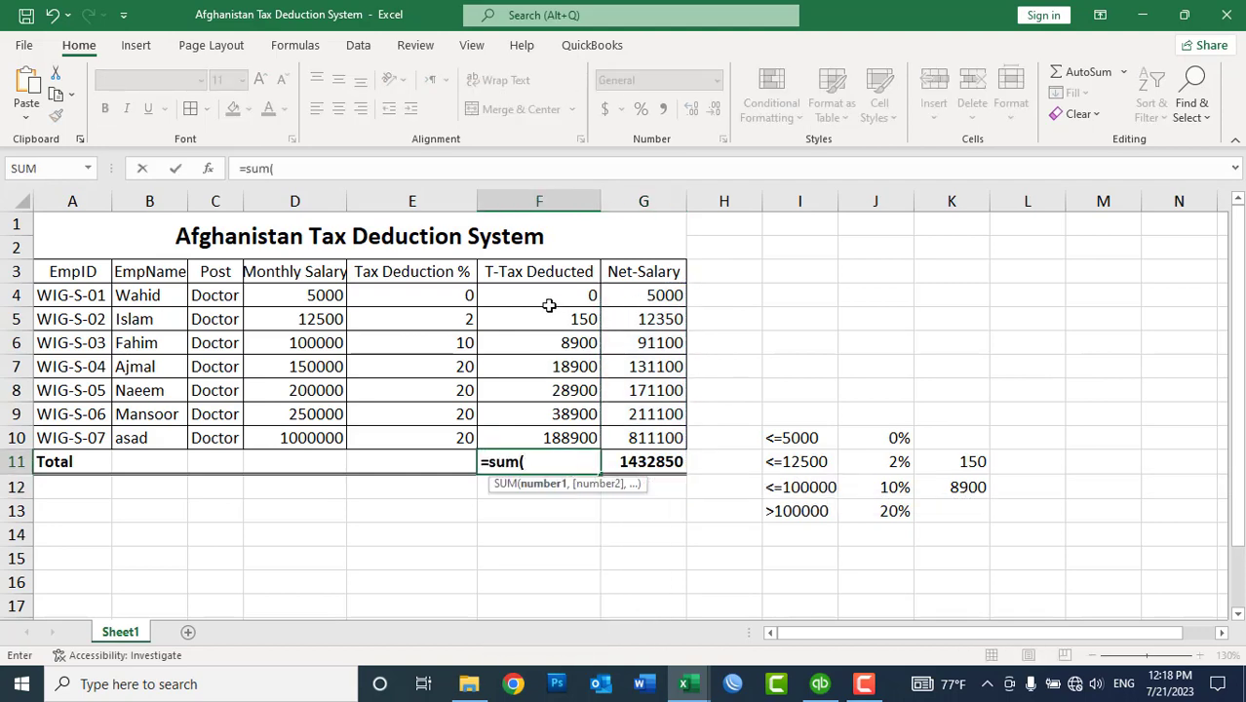
drag(549, 305, 548, 429)
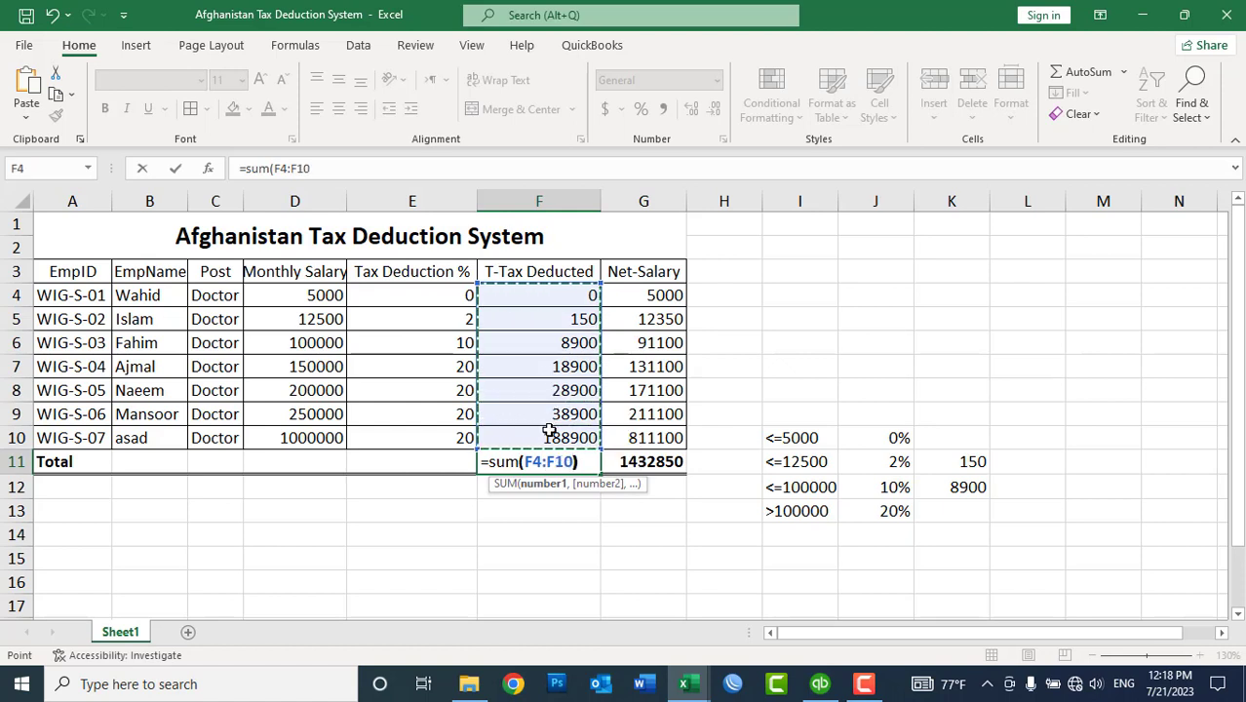
text())
key(Return)
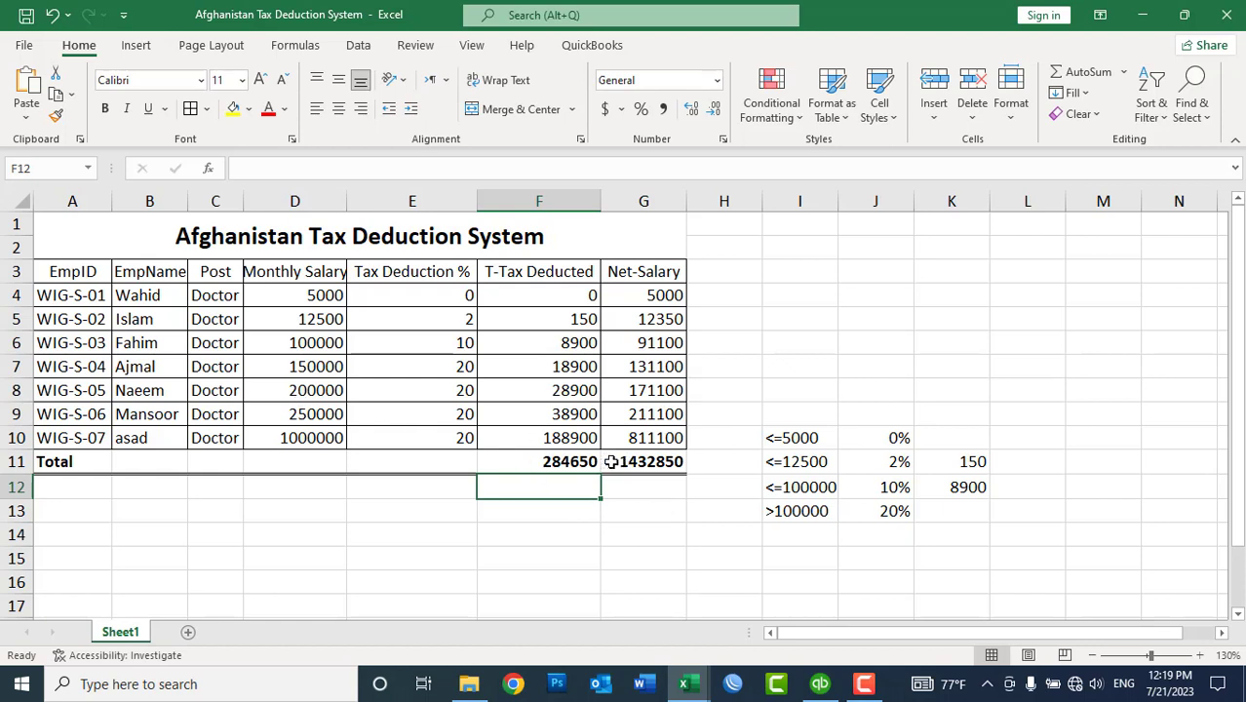
Step: Re-enter 12500 as the second employee's Monthly Salary in D5
click(312, 299)
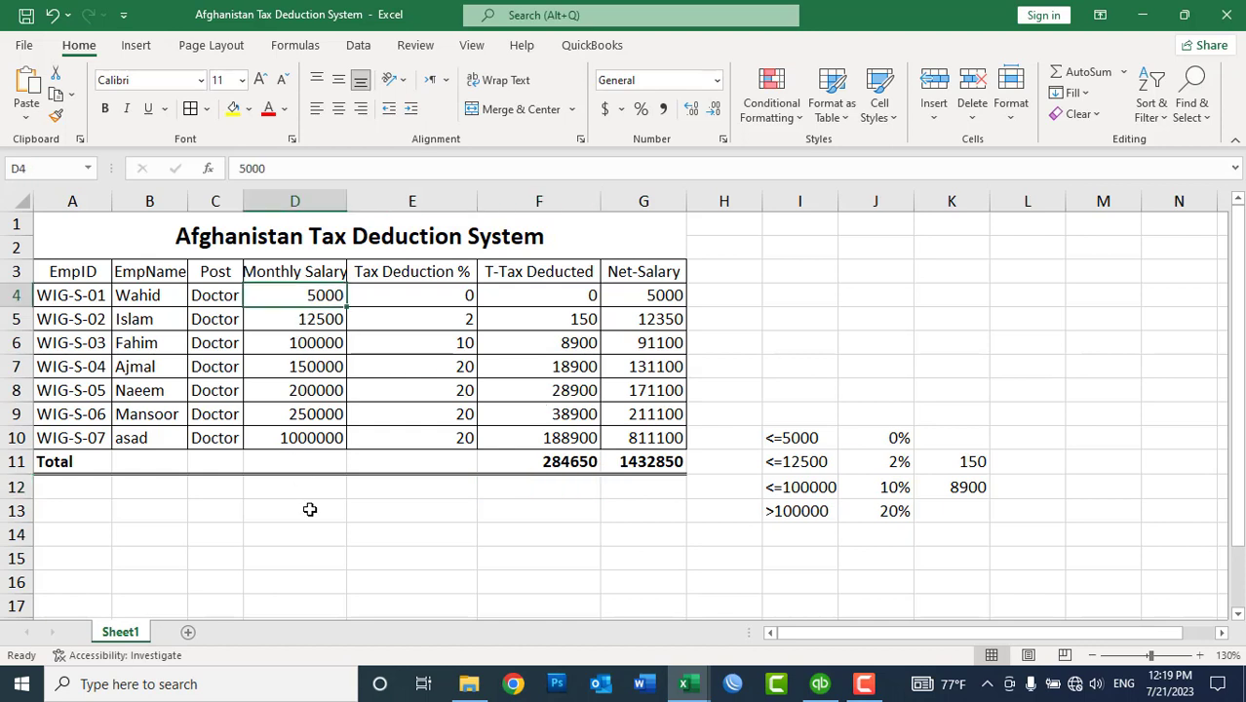
key(Down)
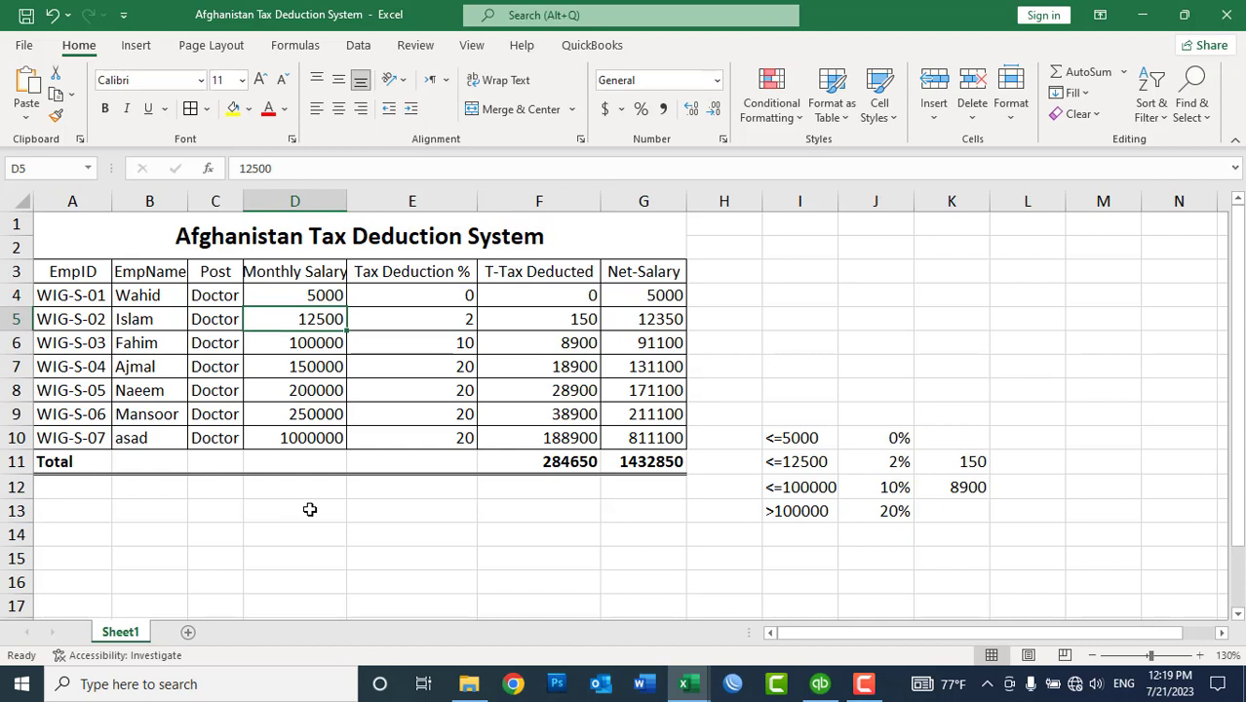
text(12500)
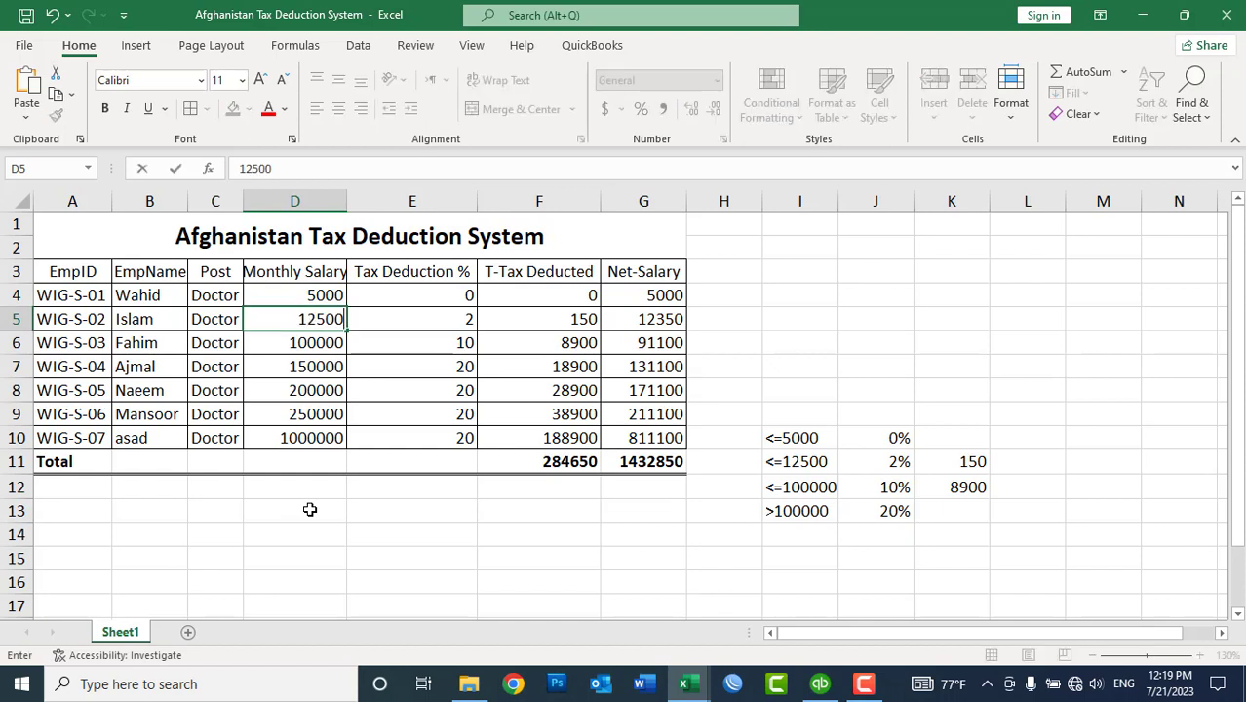
key(Return)
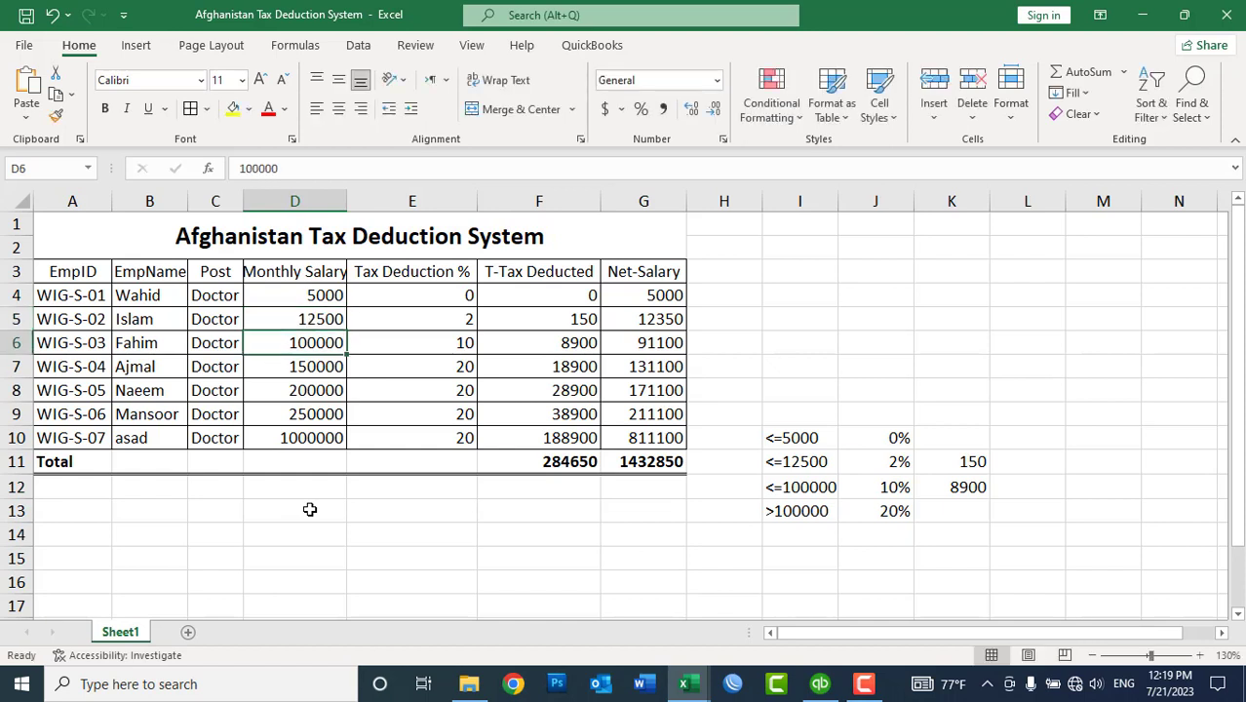
Step: Review the second employee's tax percentage, deducted tax and Net-Salary cells, ending on the third employee's Monthly Salary
key(Up)
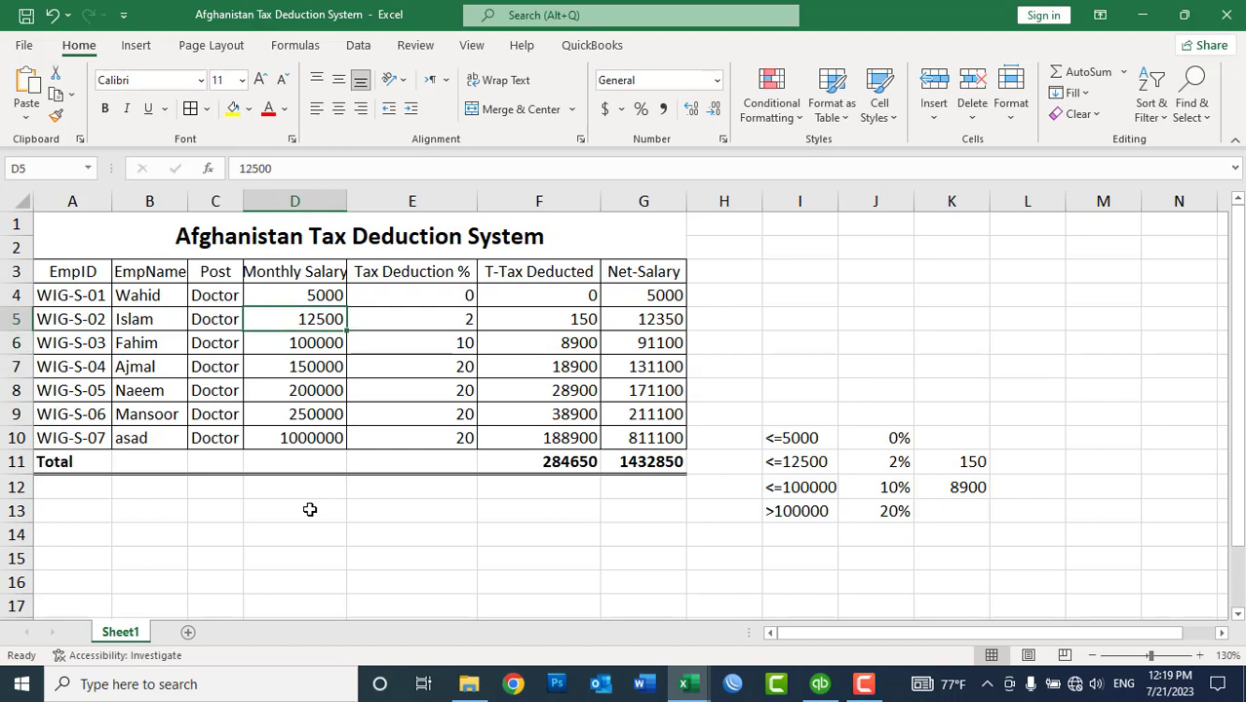
key(Right)
key(Right)
key(Right)
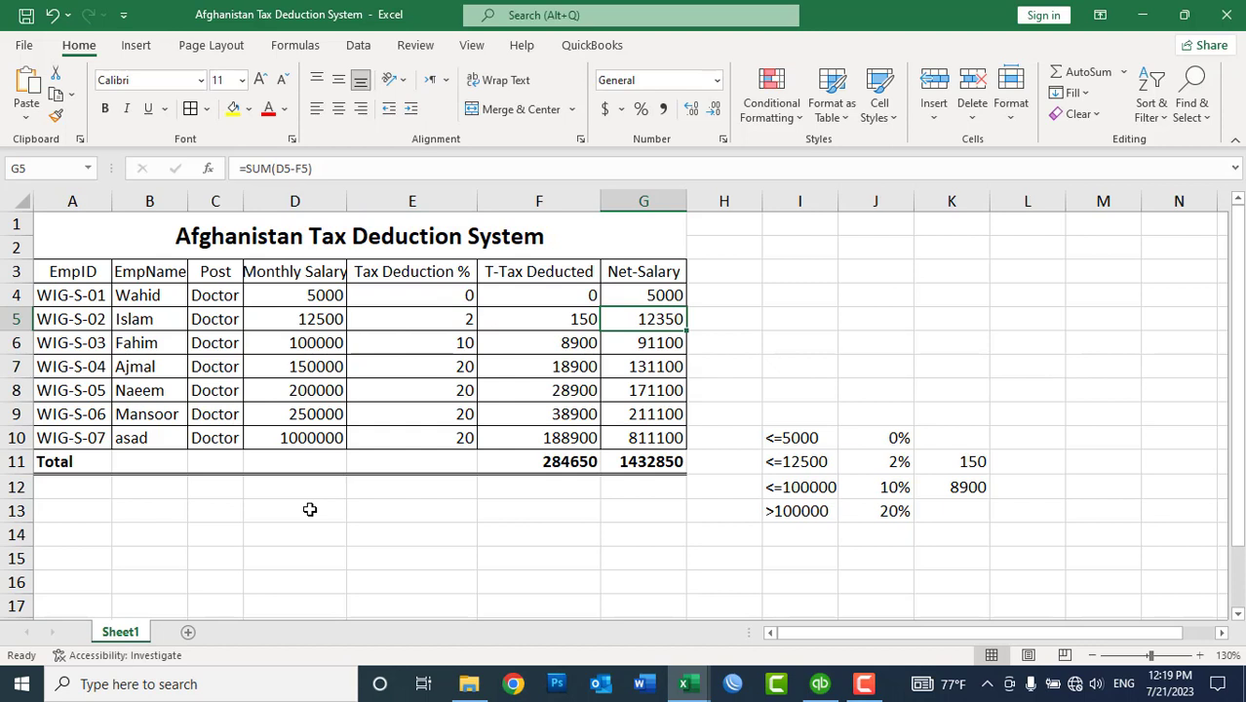
key(Left)
key(Left)
key(Left)
key(Down)
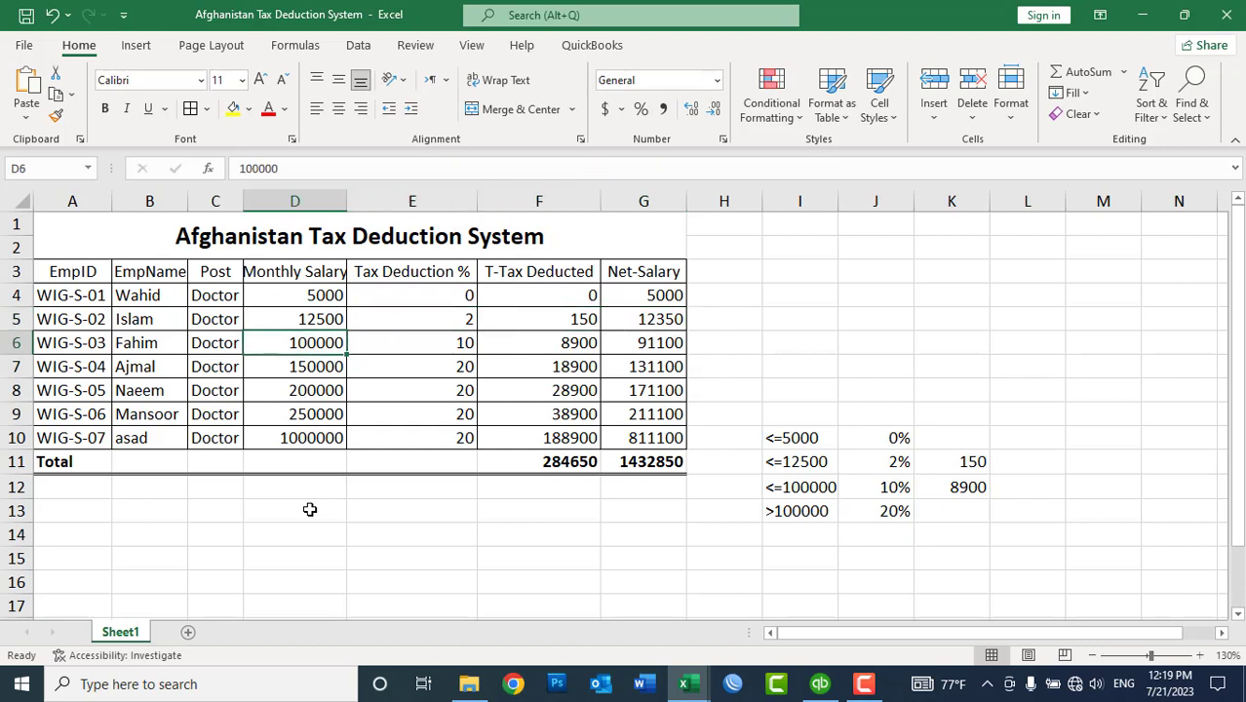
Step: Set the Monthly Salary values in D6 through D10 to 20000, 10000, 12500, 5000 and 20000
text(20000)
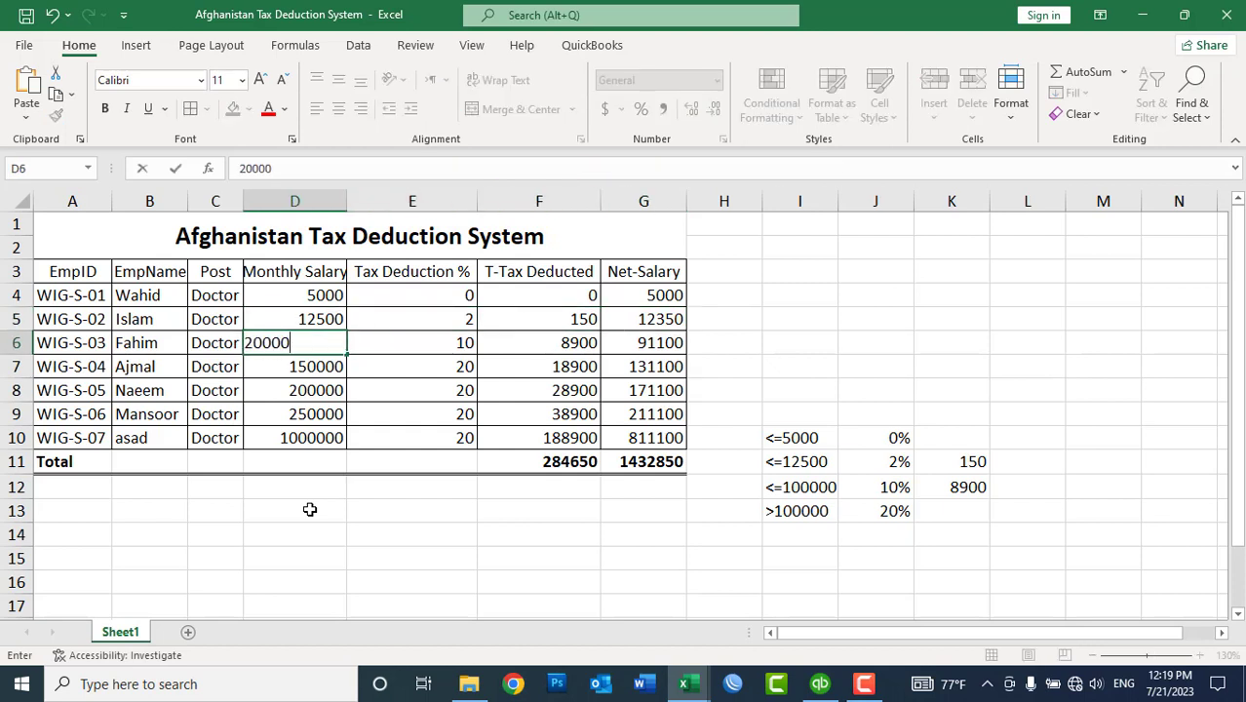
key(Return)
text(10000)
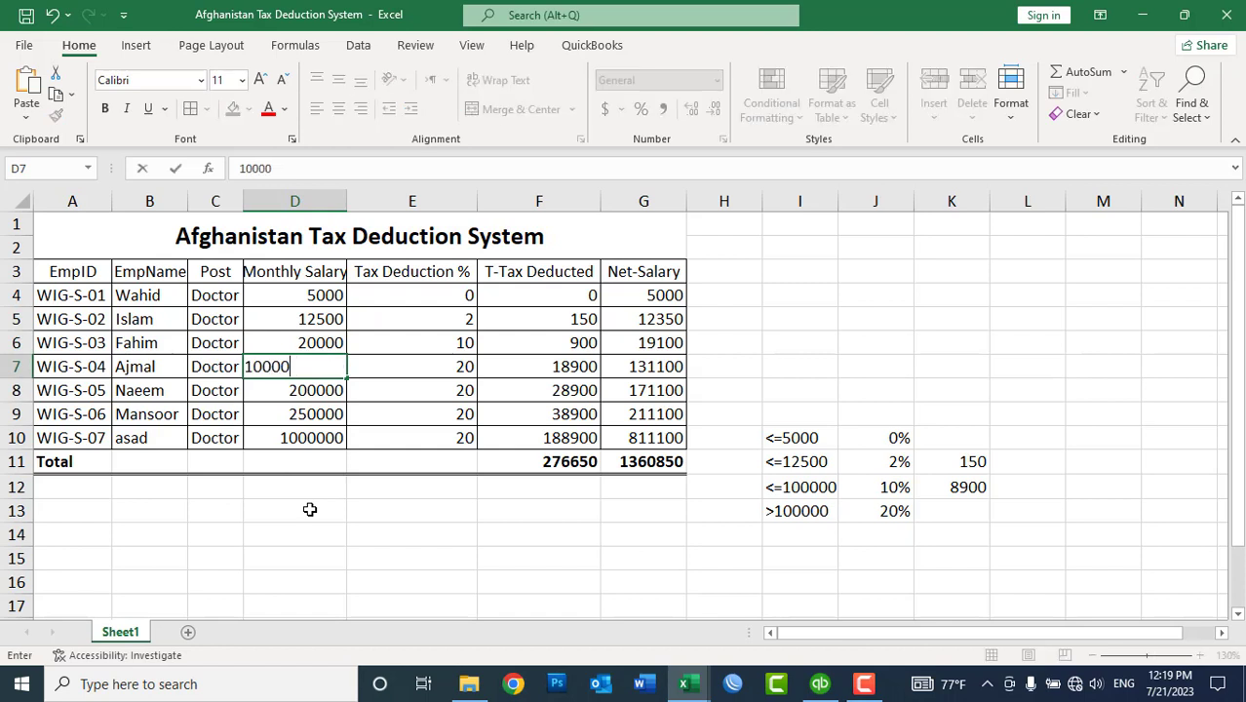
key(Return)
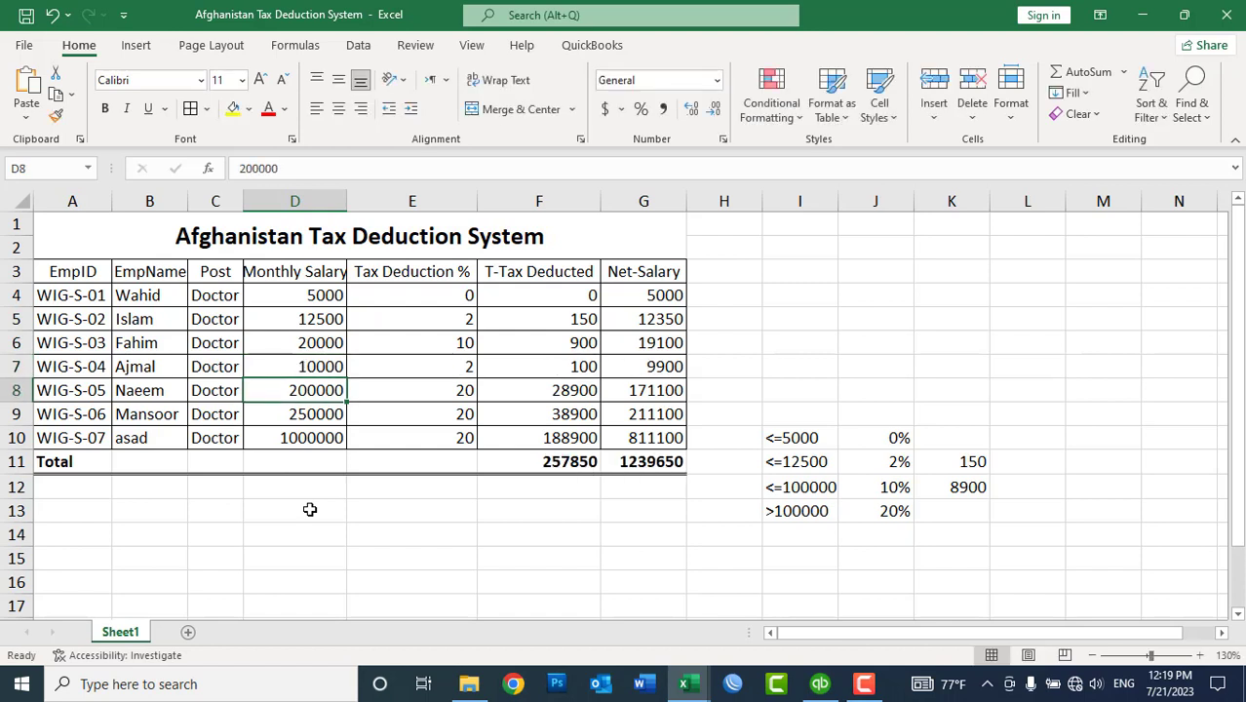
text(12500)
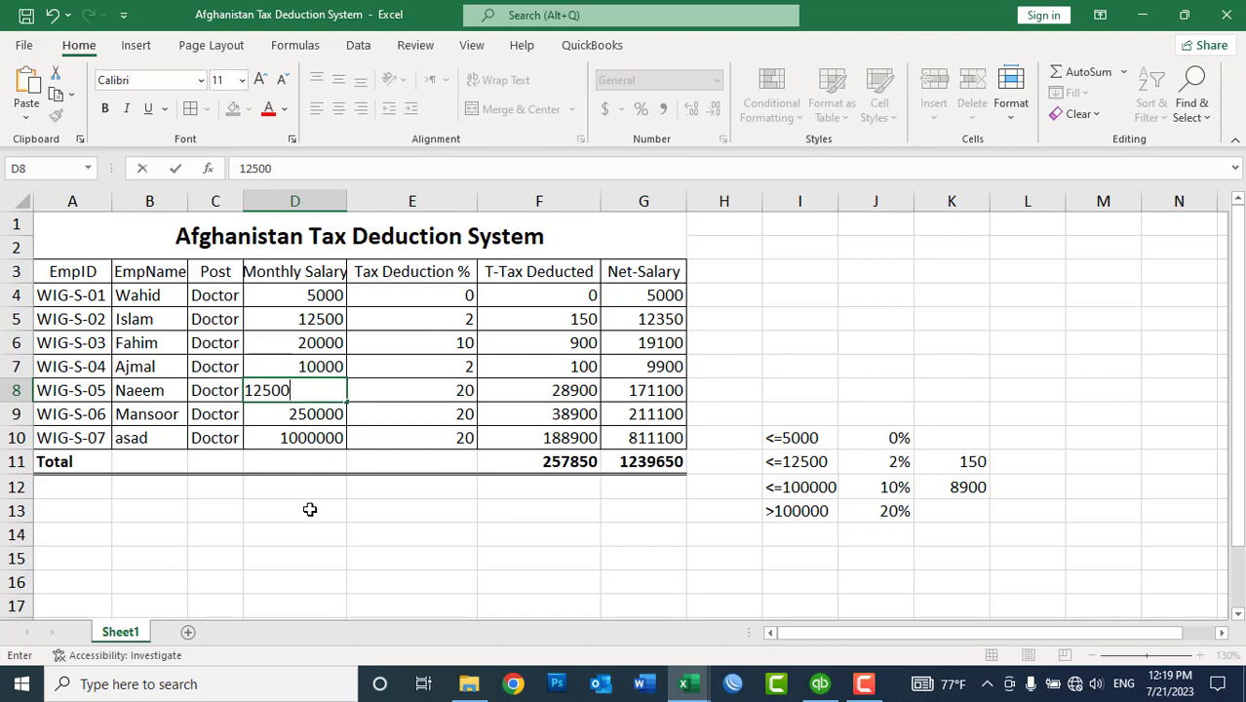
key(Return)
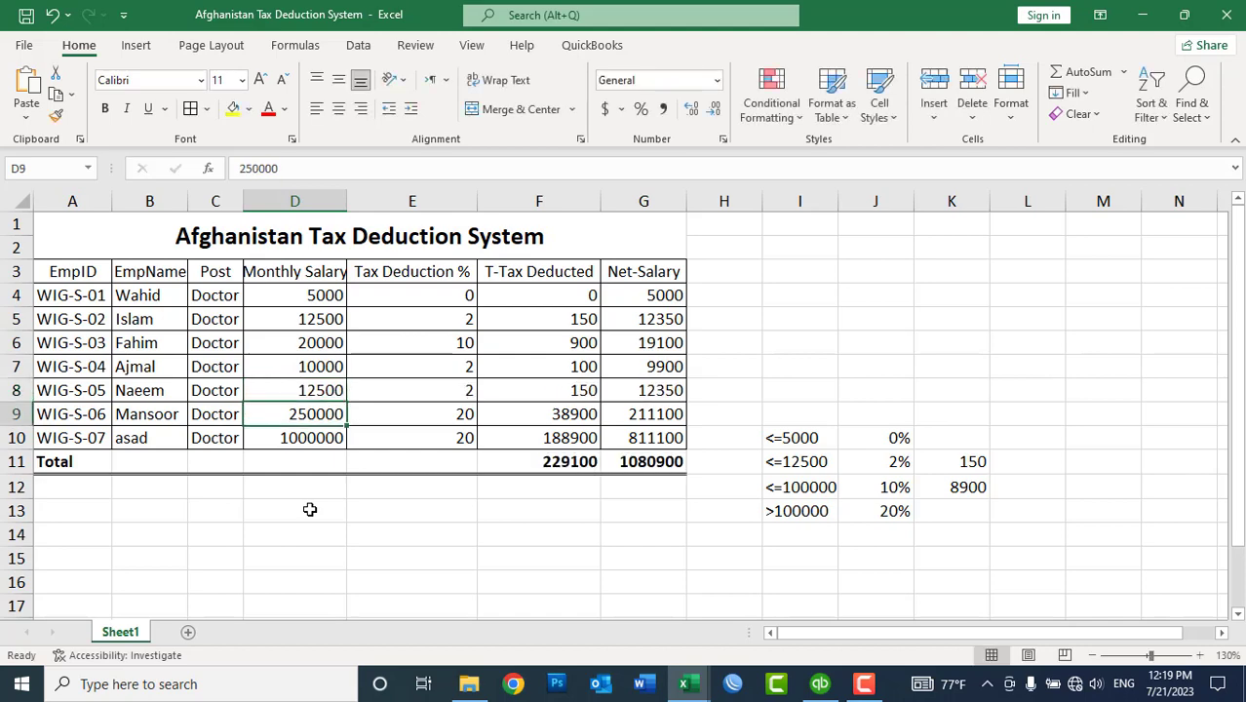
text(5000)
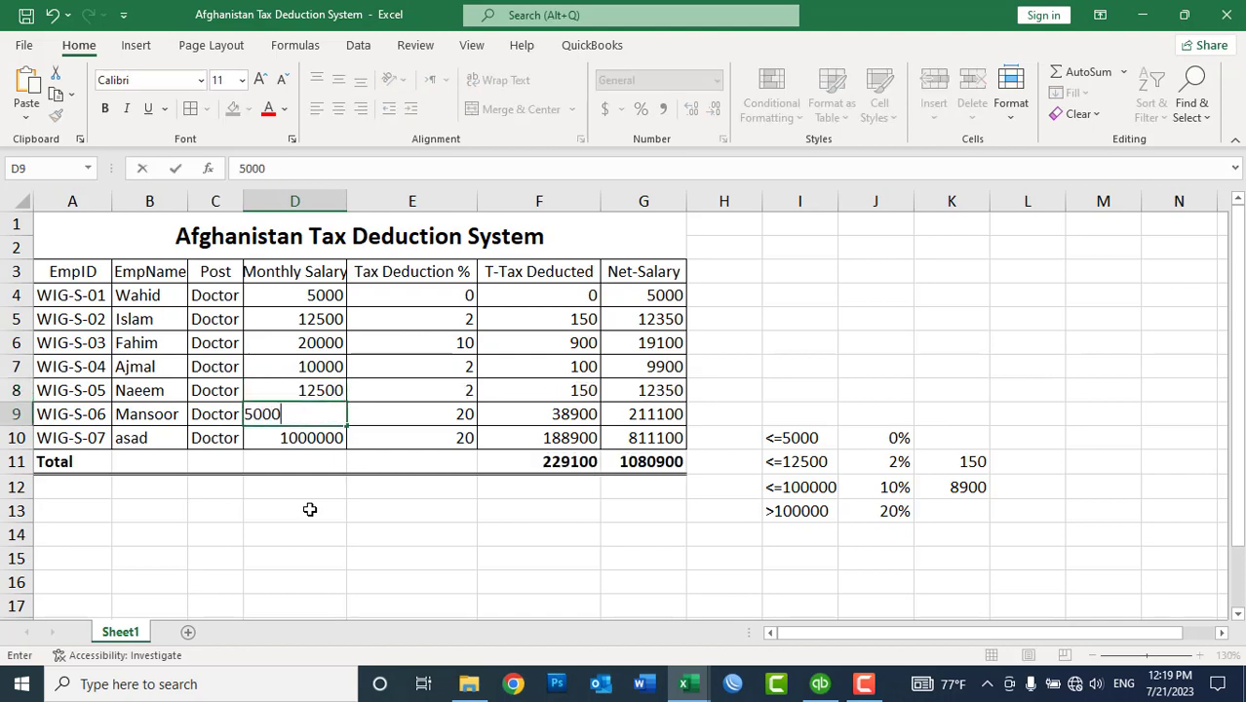
key(Return)
text(20000)
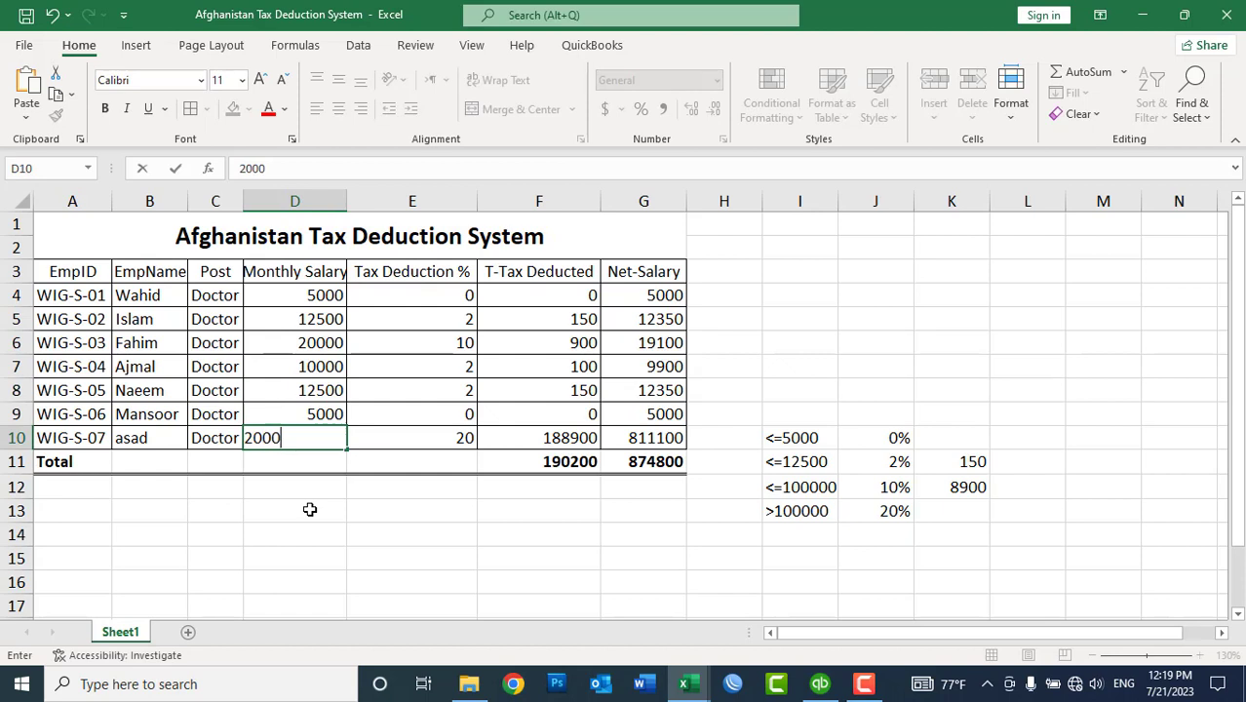
key(Return)
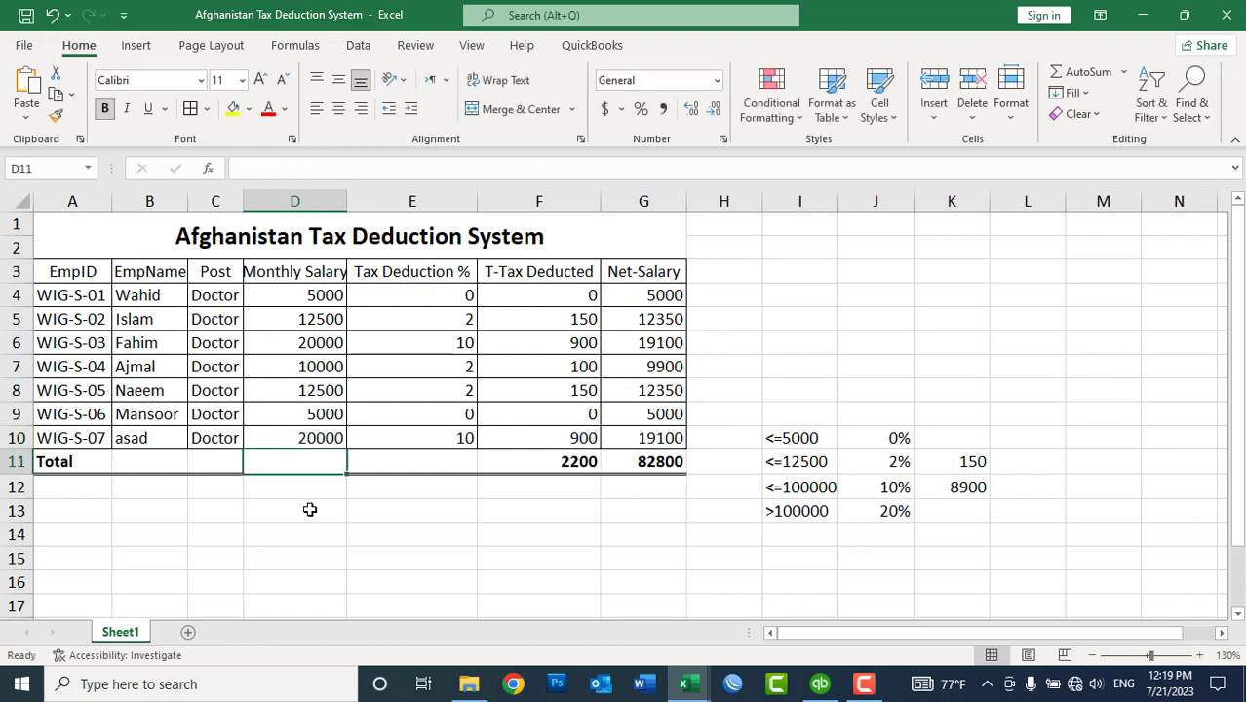
Step: Examine the tax percentage, deducted tax and Net-Salary formulas across the rows of the first four employees
click(321, 303)
click(443, 298)
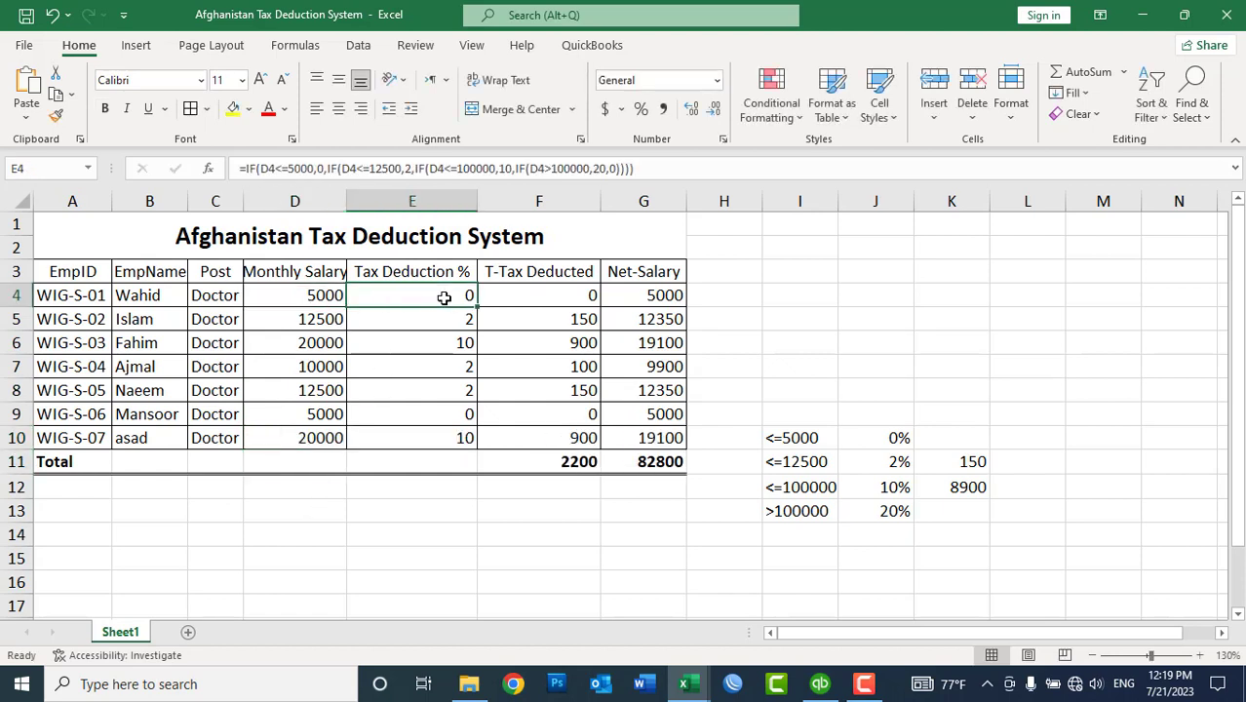
key(Right)
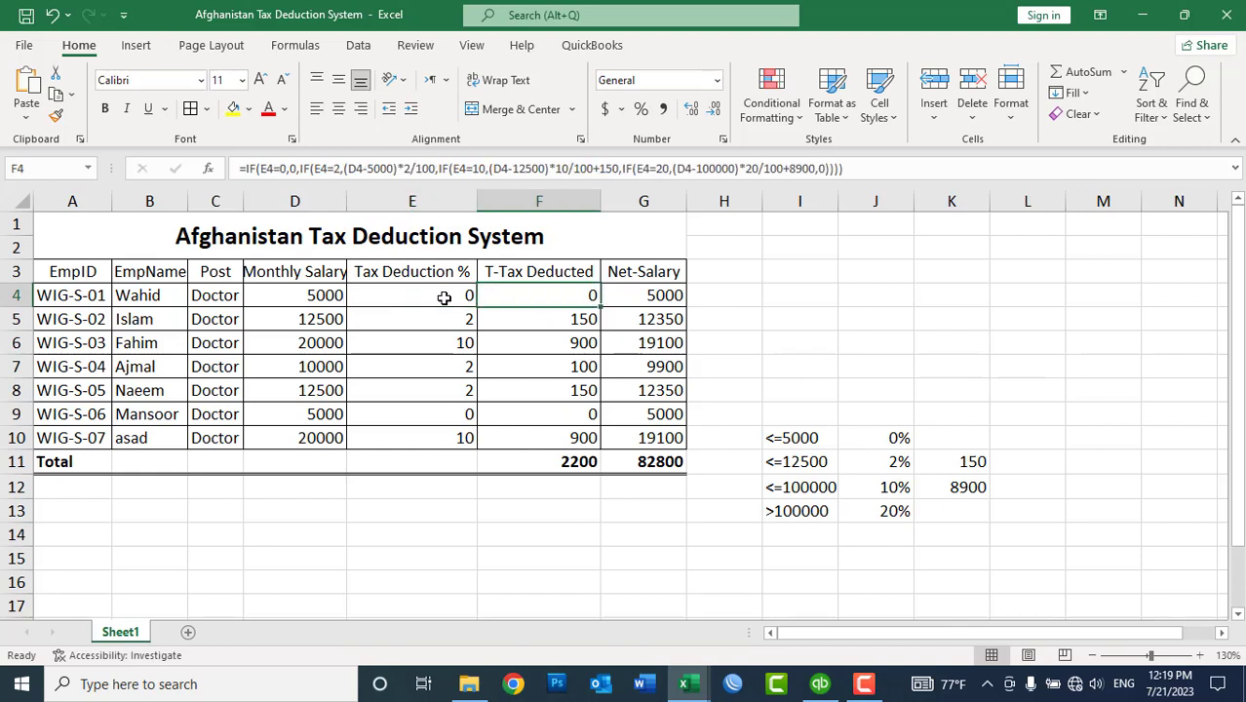
key(Down)
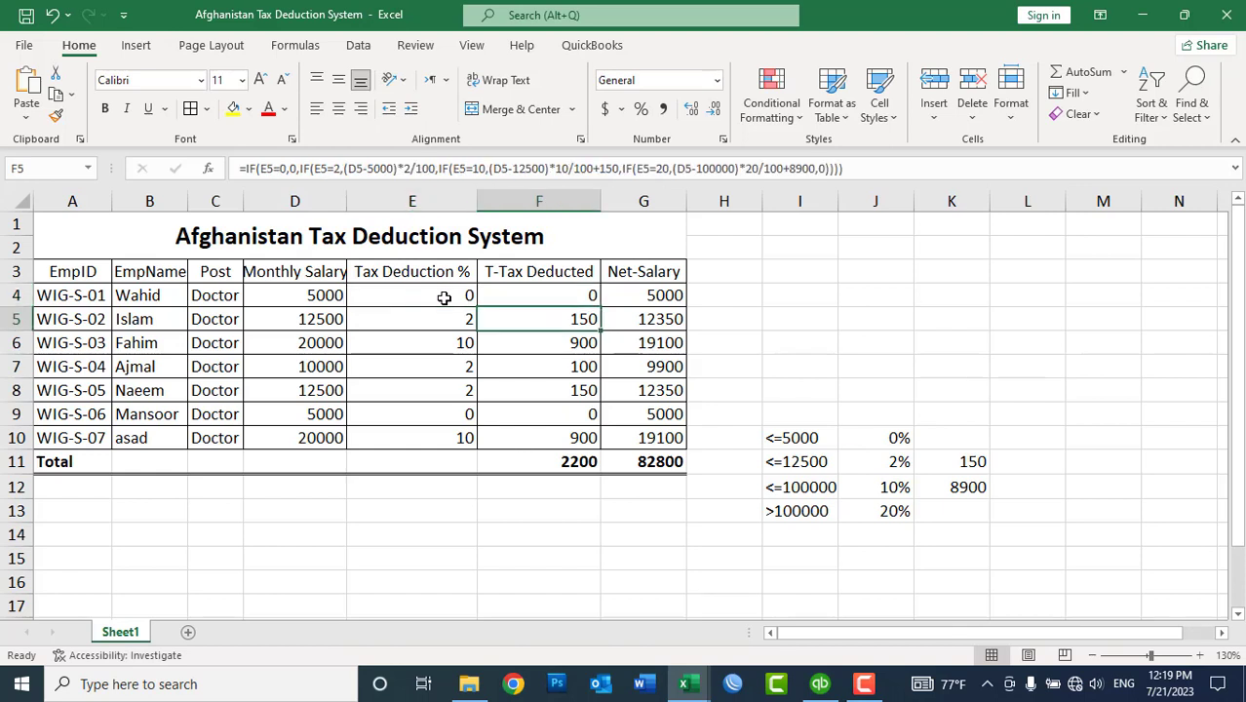
key(Right)
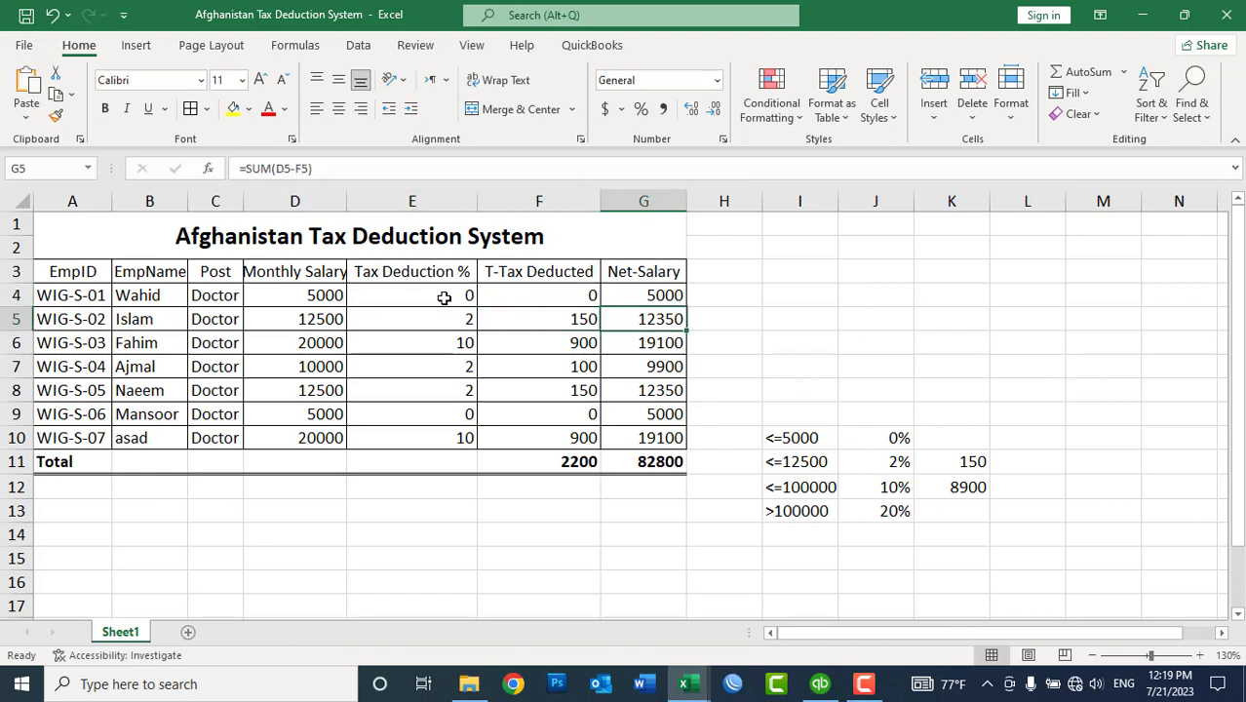
key(Down)
key(Left)
key(Left)
key(Left)
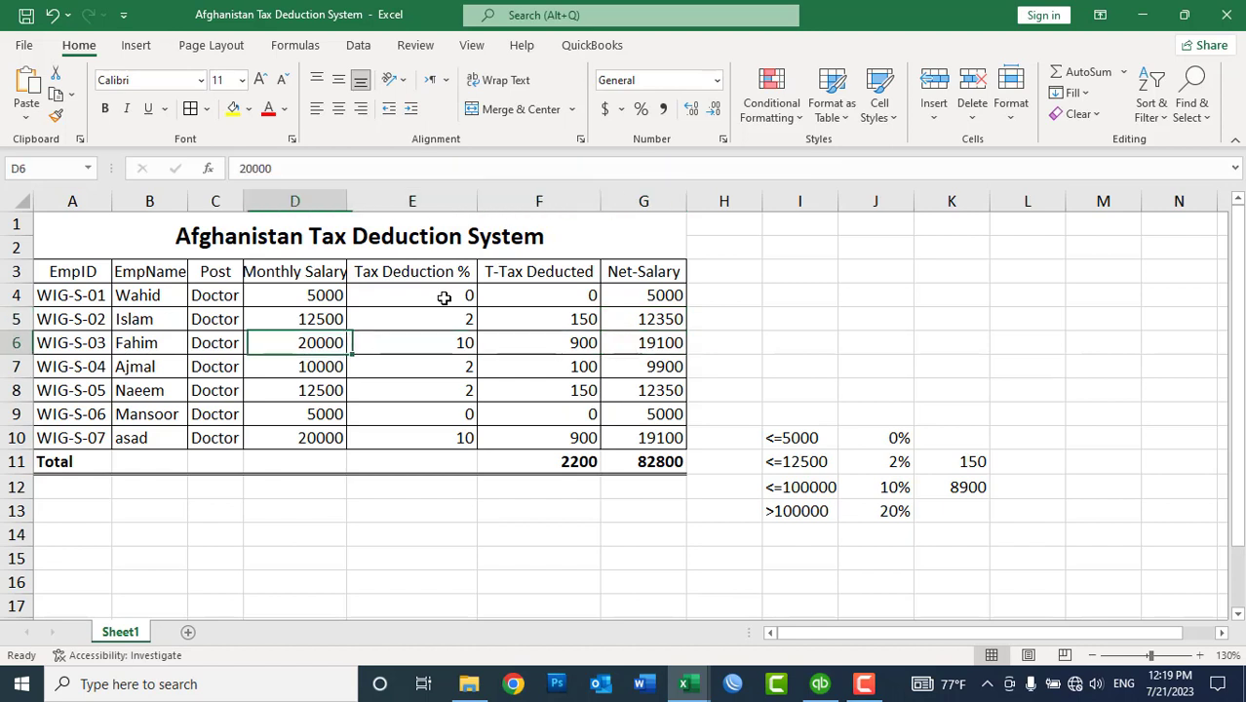
key(Right)
key(Right)
key(Right)
key(Down)
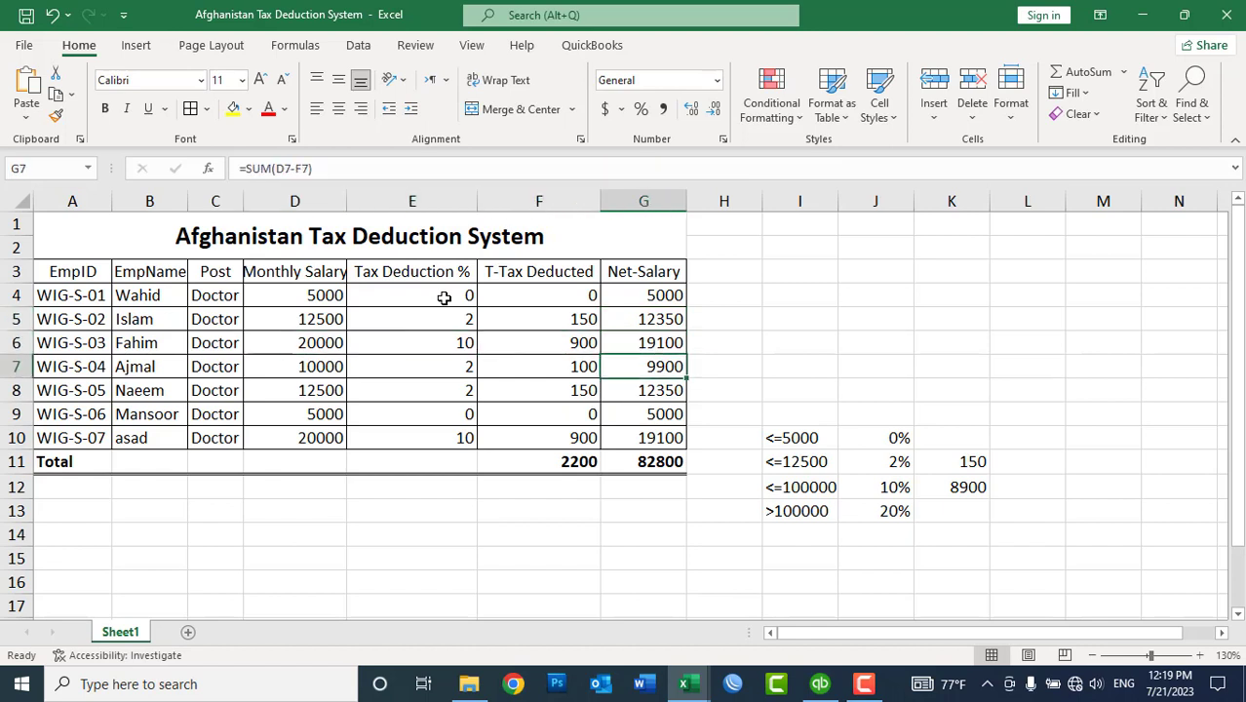
Step: Check the remaining T-Tax Deducted values and the totals of the deducted tax and Net-Salary columns in F11 and G11
key(Left)
key(Left)
key(Right)
key(Down)
key(Down)
key(Down)
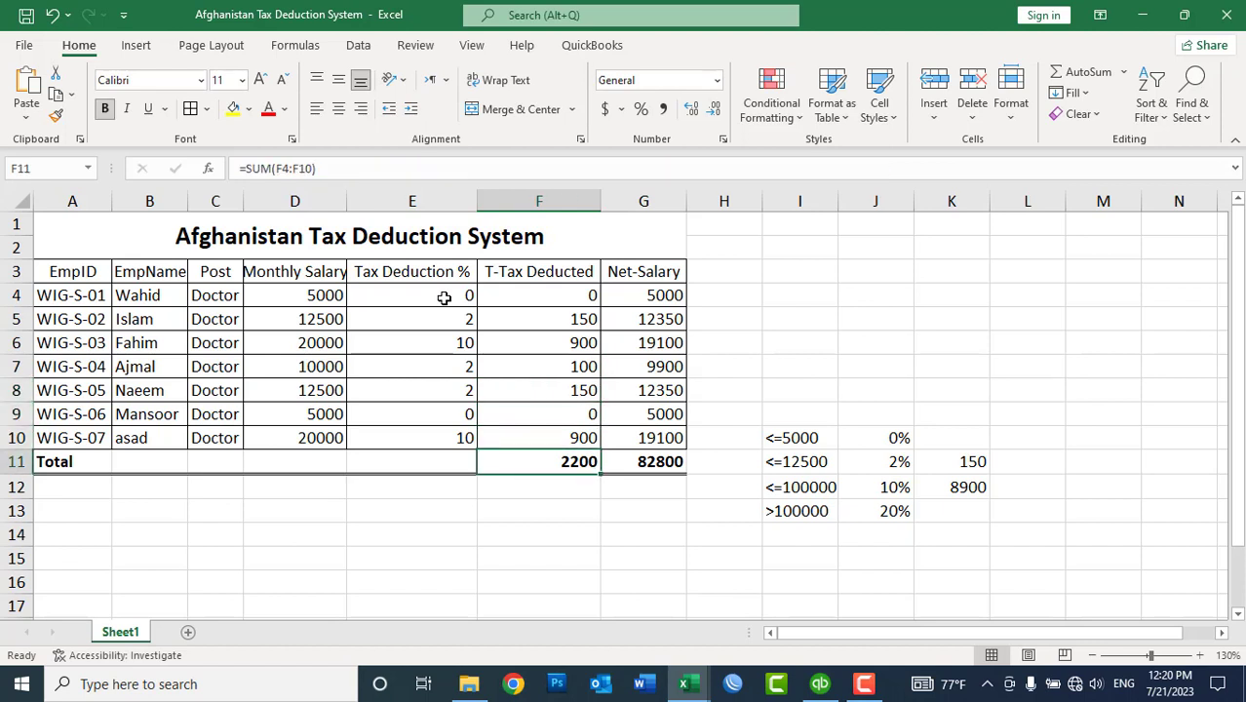
key(Right)
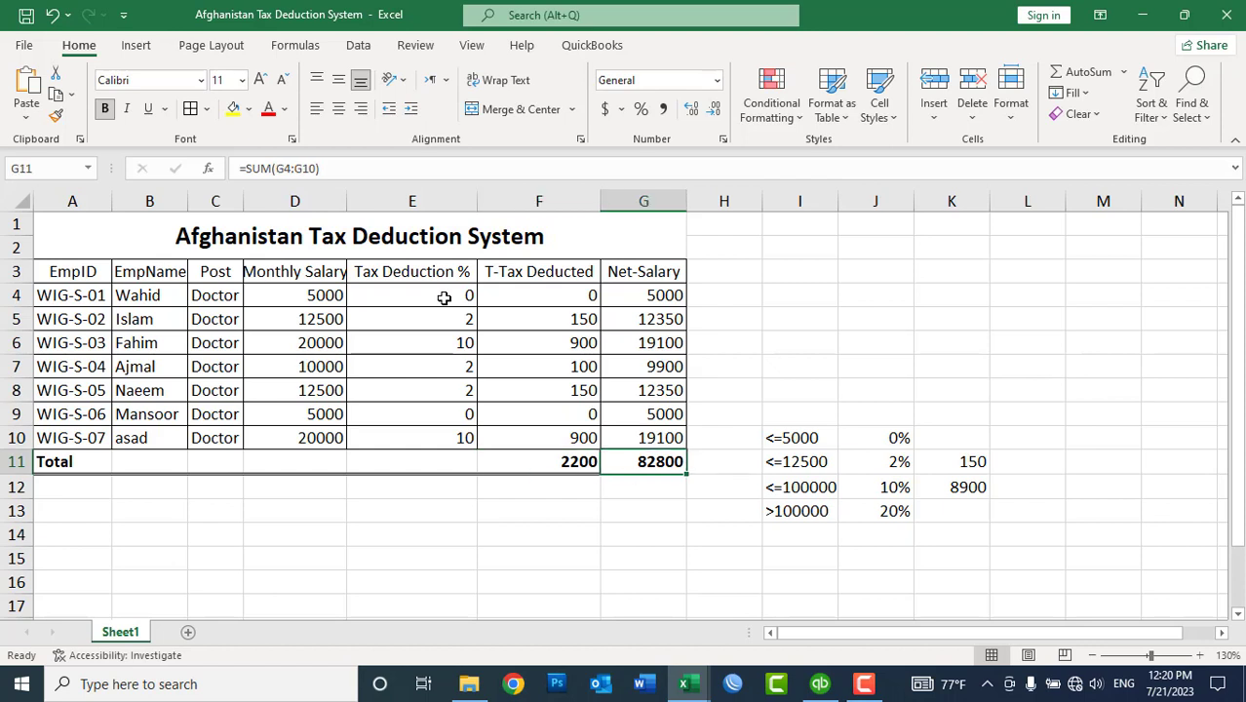
Step: Rename the worksheet Sheet1 as "Jan-2023 Salary Sheet"
double_click(115, 630)
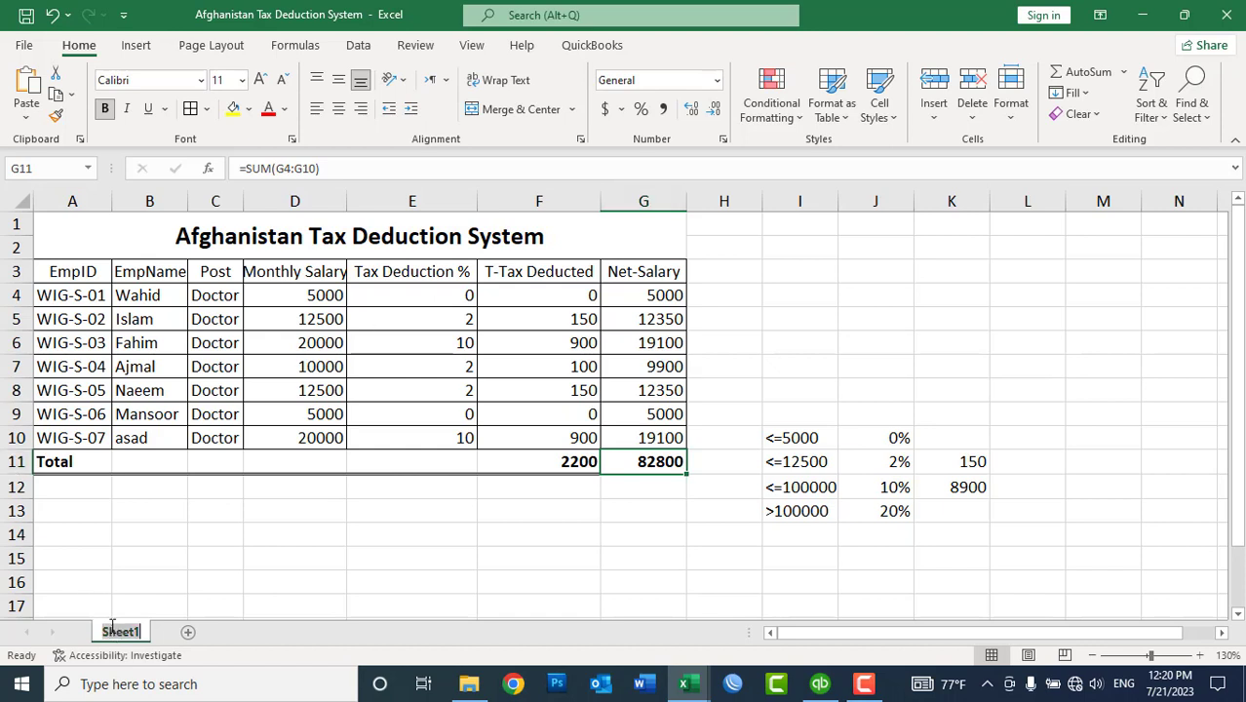
text(Jan0)
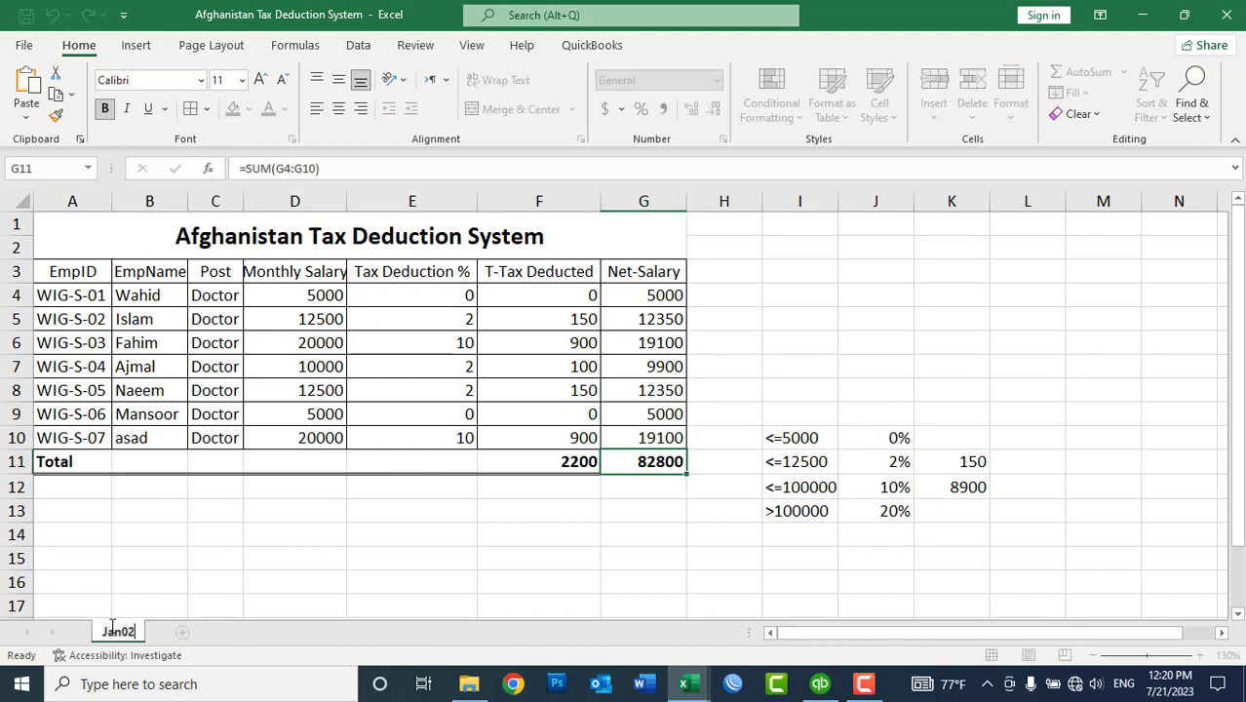
key(BackSpace)
text(-2023 Salary)
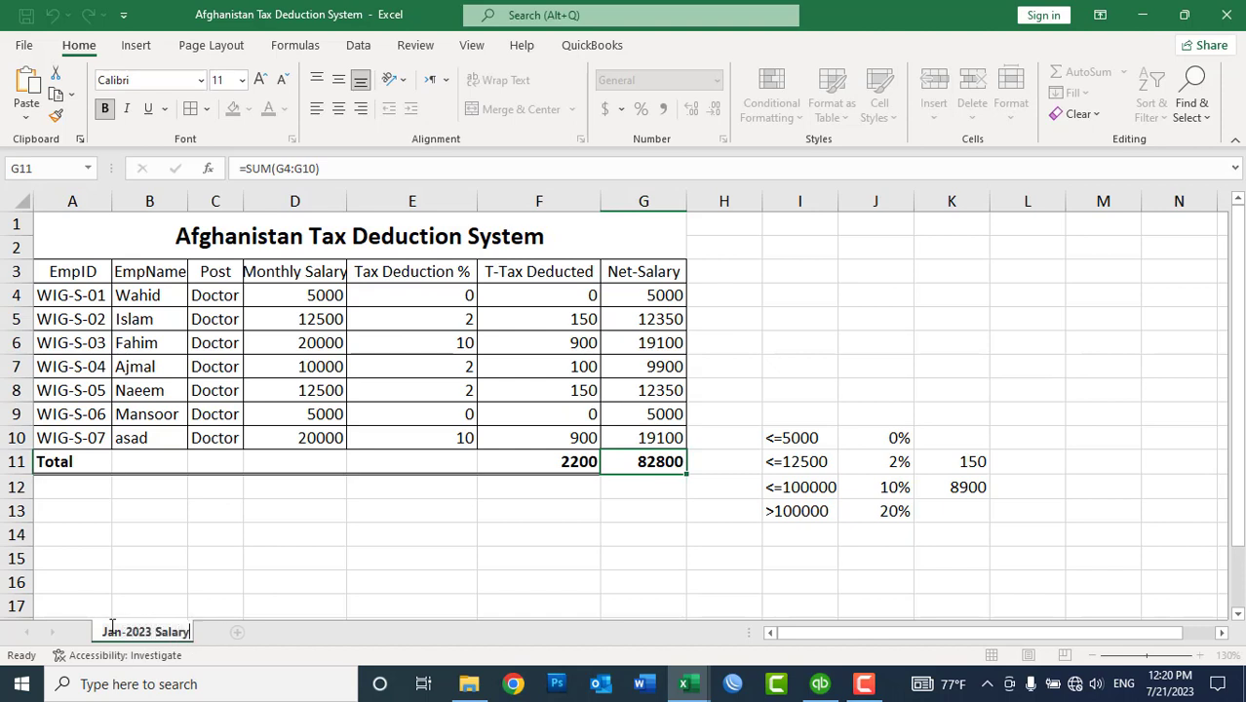
text( Sheet)
key(Return)
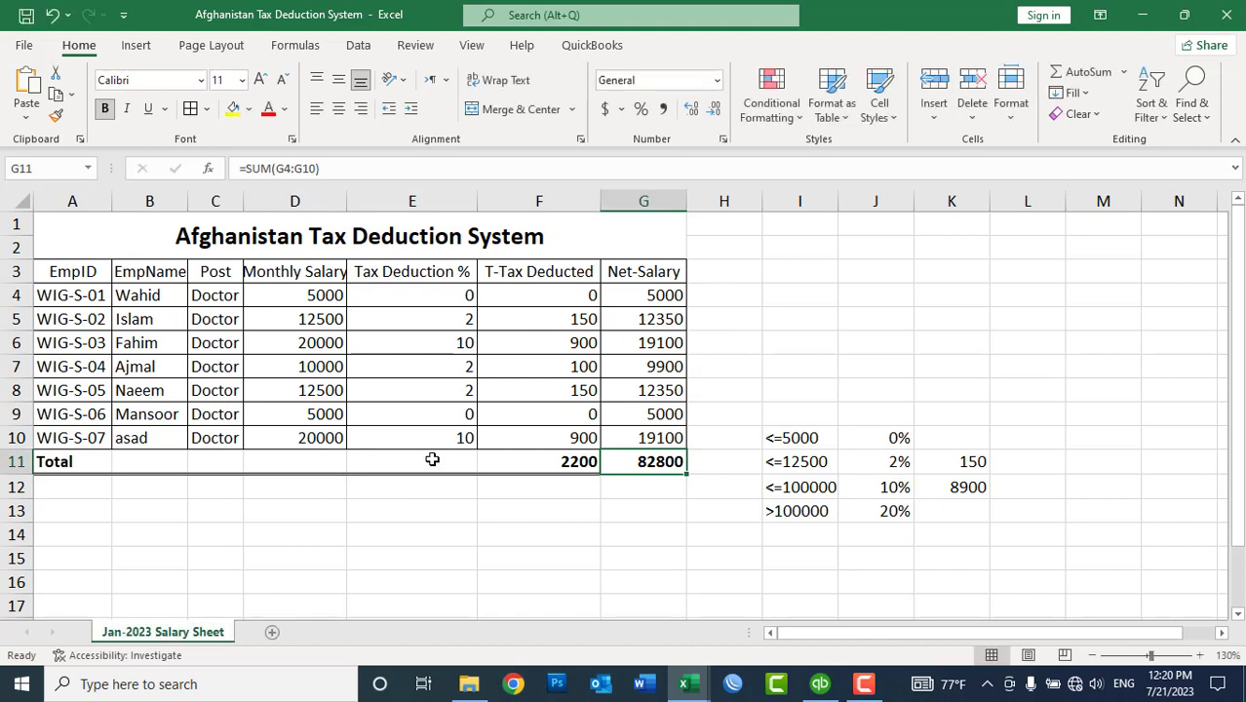
Step: Review the F11 and G11 totals, and switch to QuickBooks to check the Petty Cash - AFN and Kabul Bank AFN AC accounts
click(543, 458)
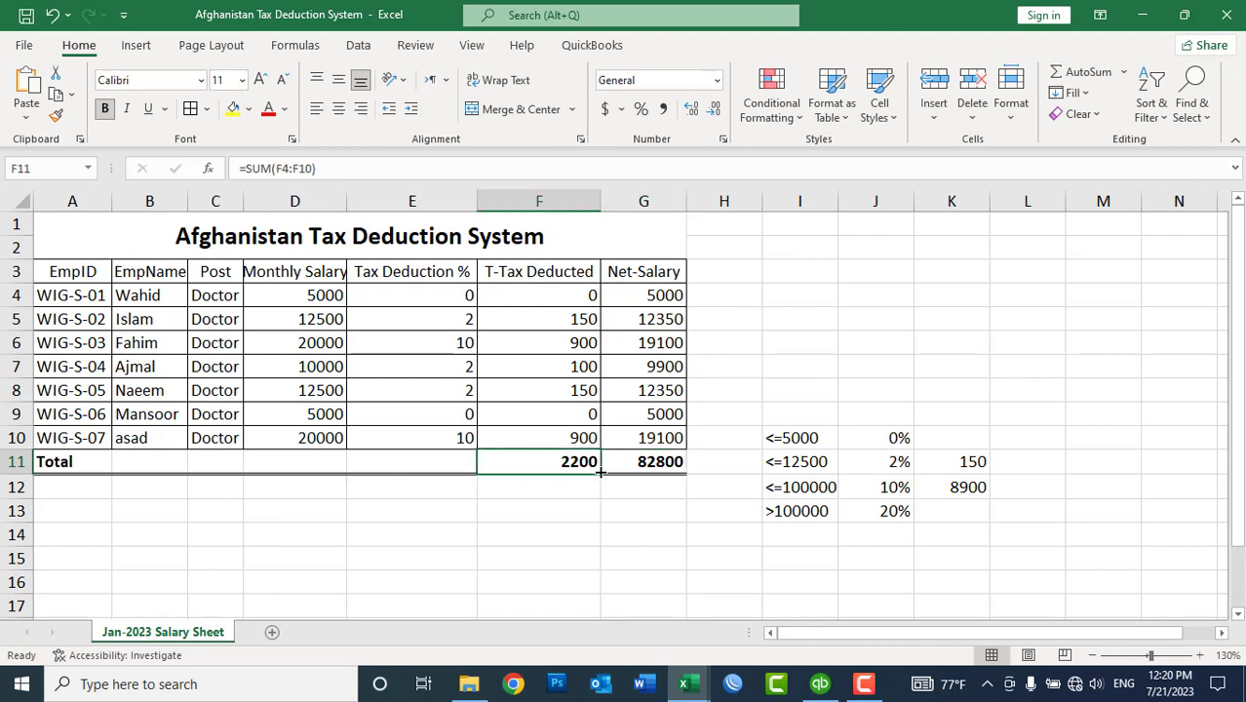
click(639, 464)
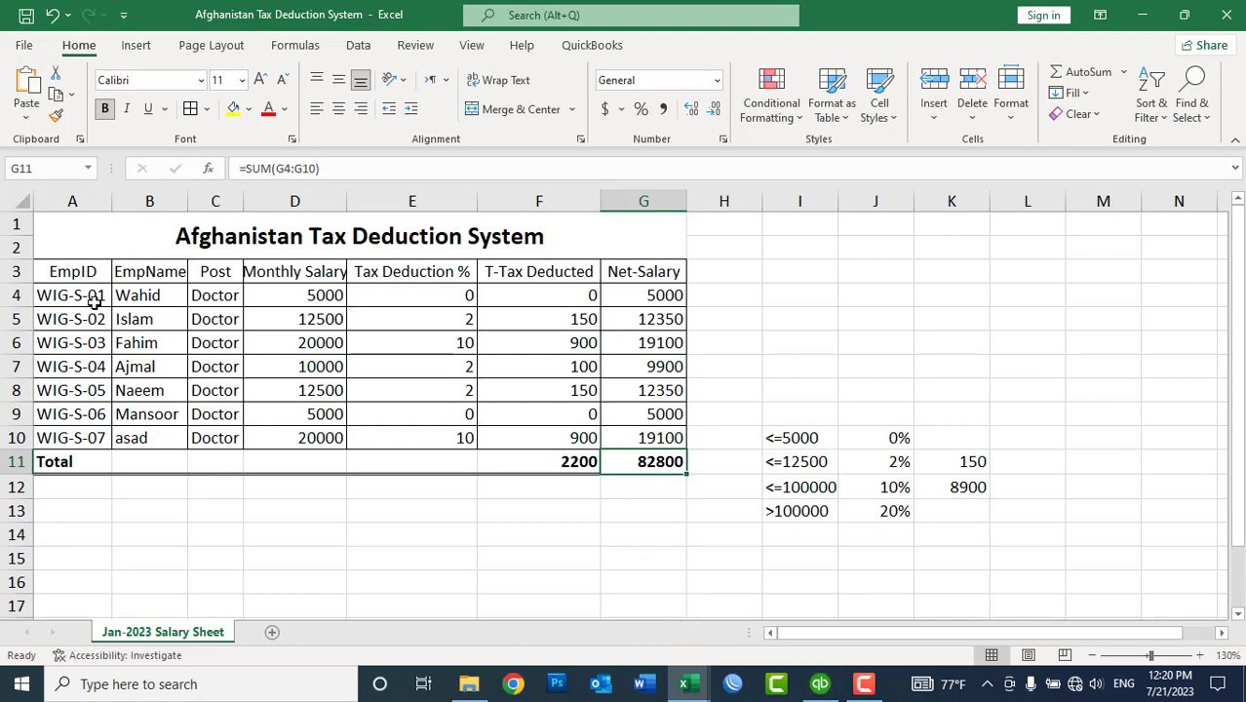
click(820, 684)
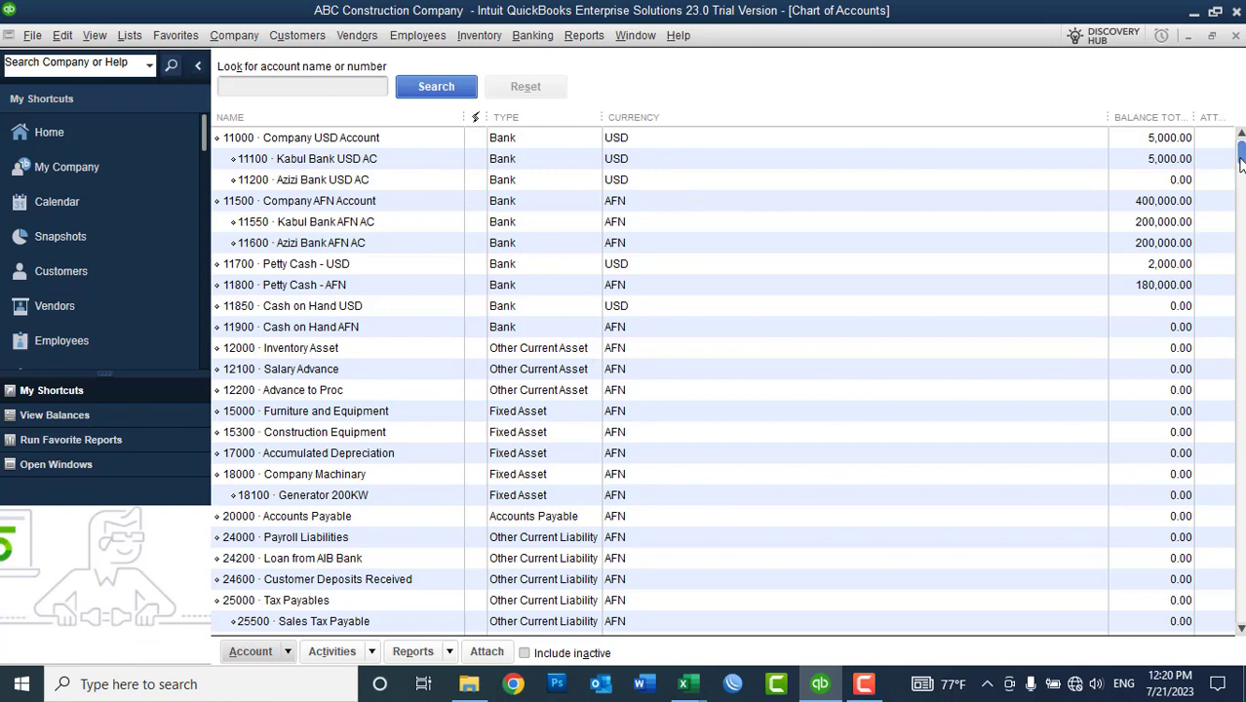
click(1145, 291)
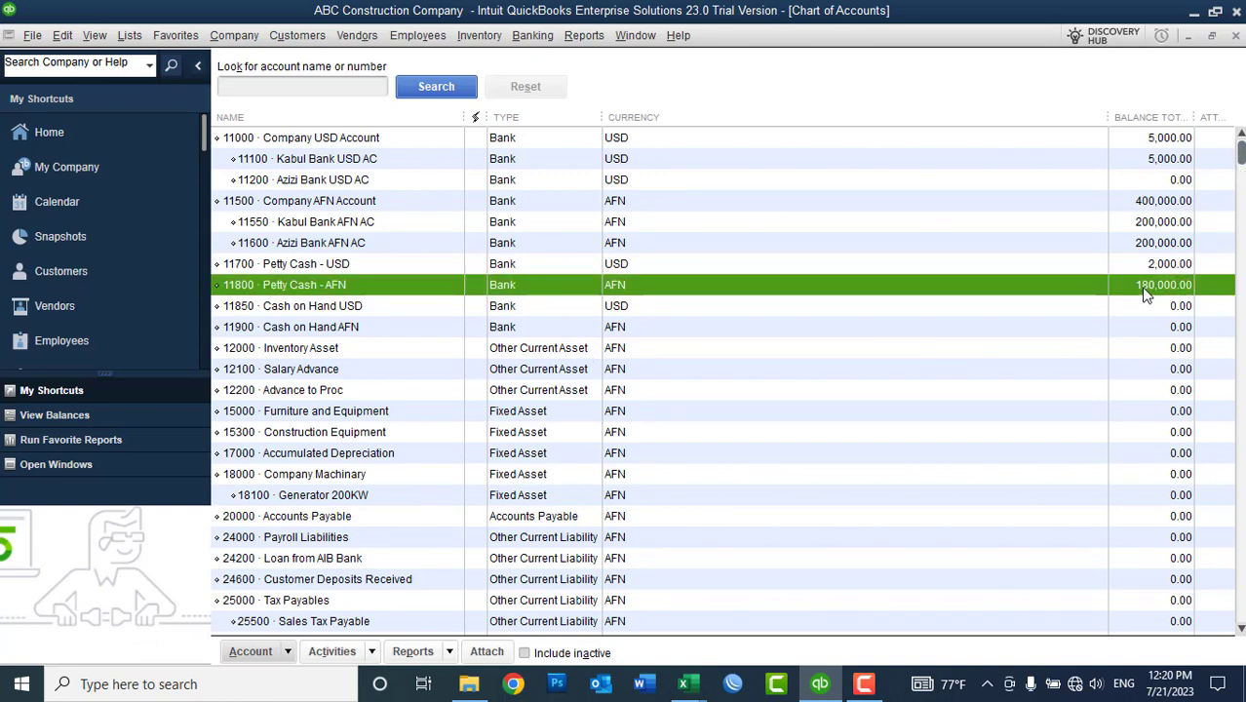
click(317, 224)
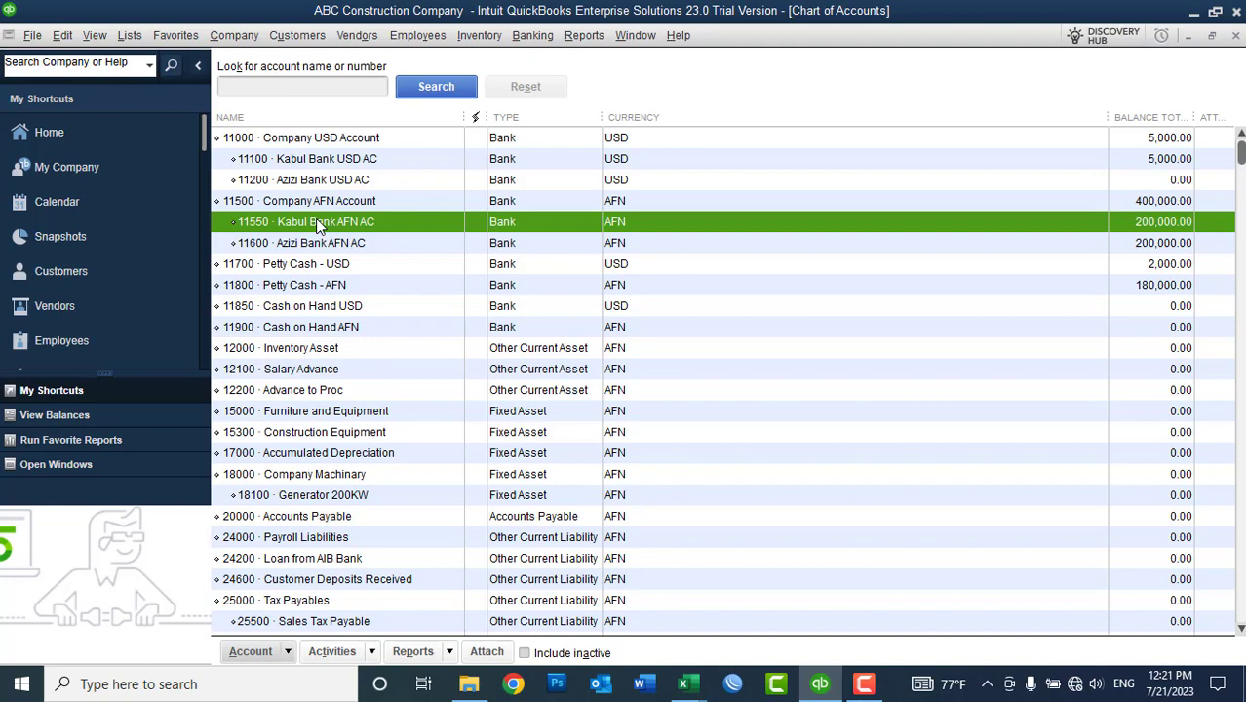
click(250, 36)
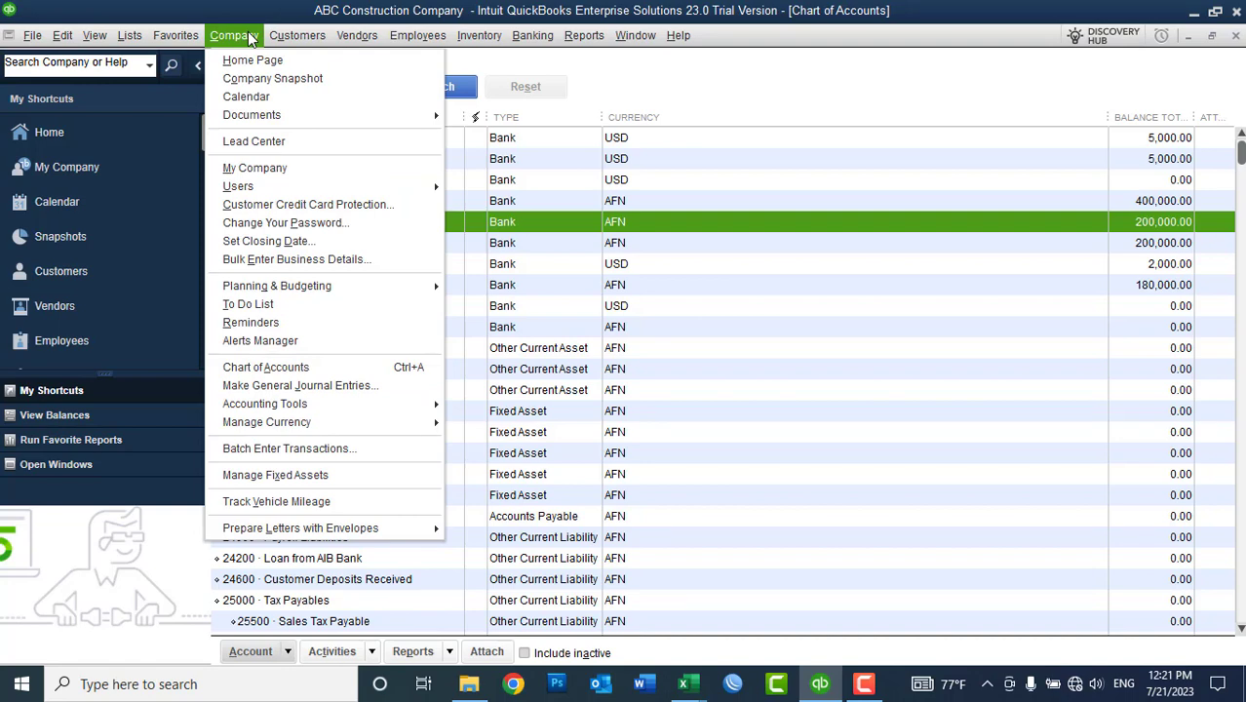
click(246, 31)
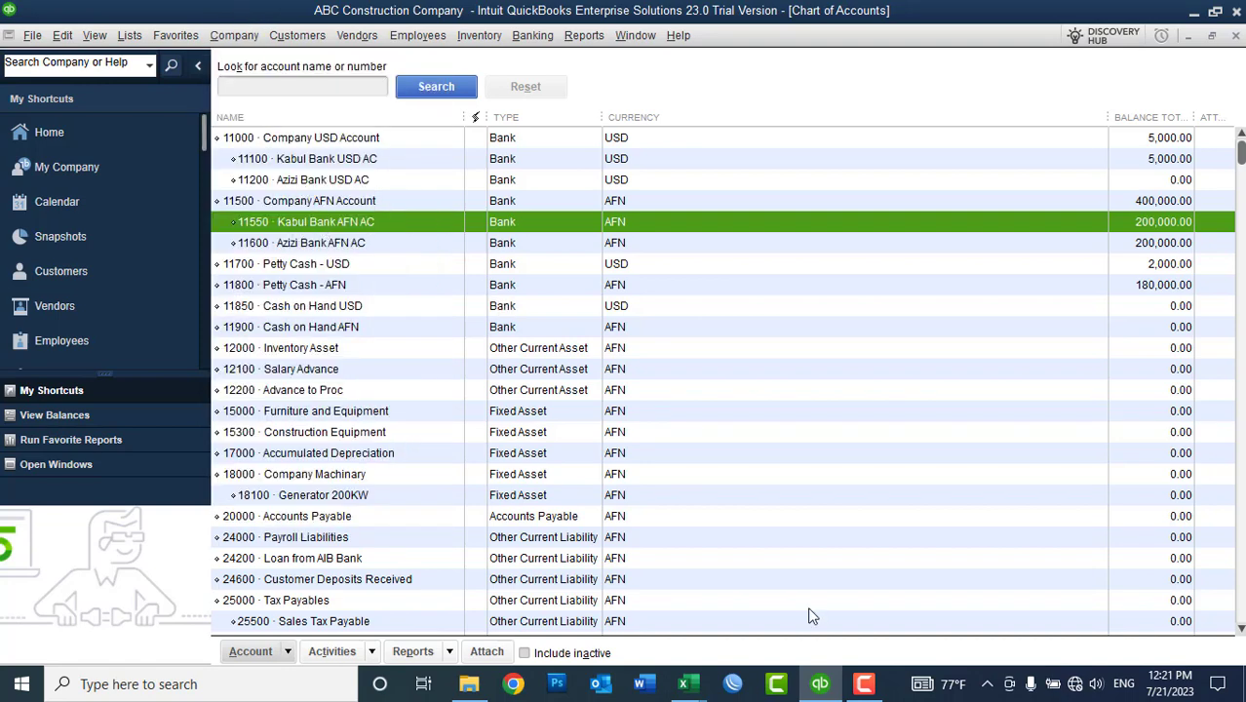
Step: Switch back to the Excel salary sheet and compare the total tax deducted in F11 with the total Net-Salary in G11
click(820, 683)
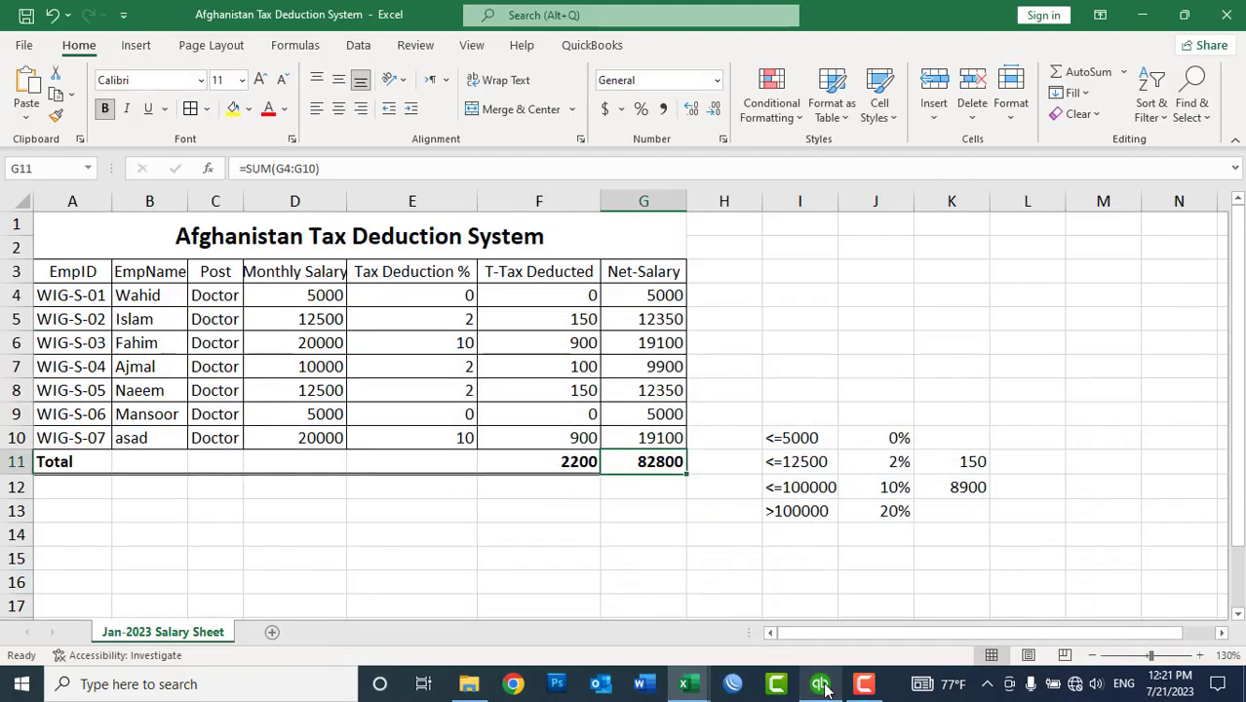
click(541, 465)
click(631, 464)
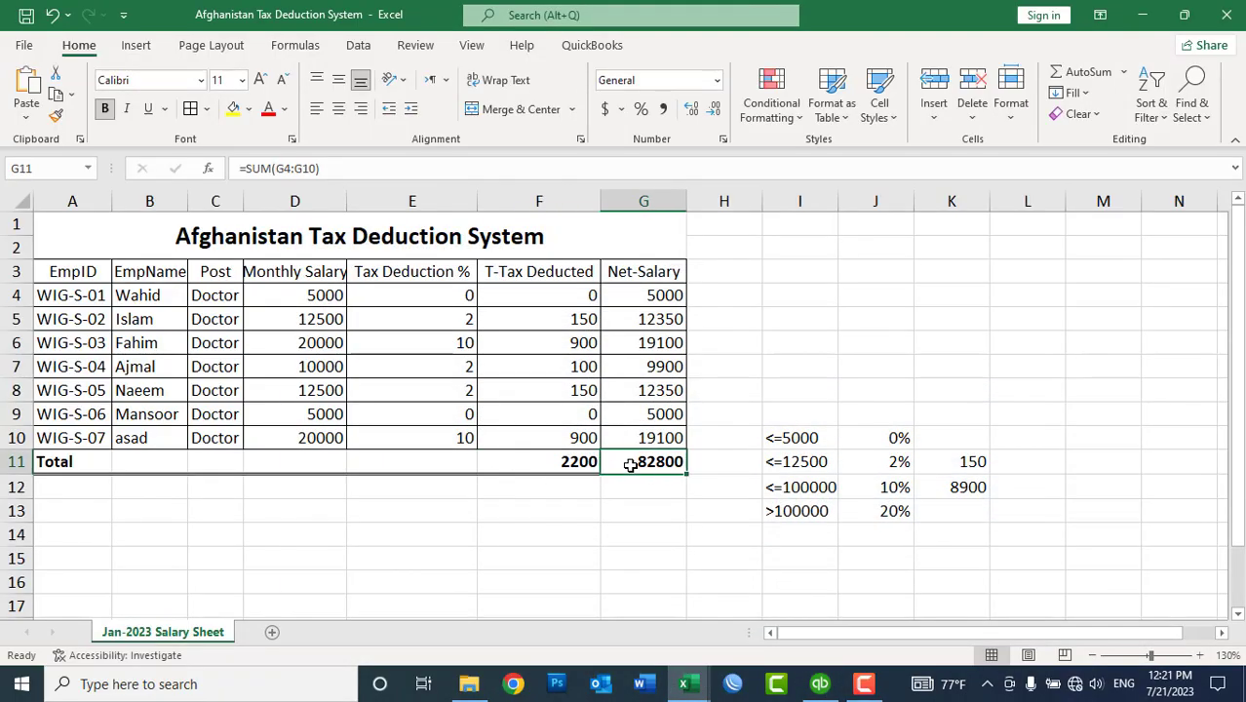
click(575, 461)
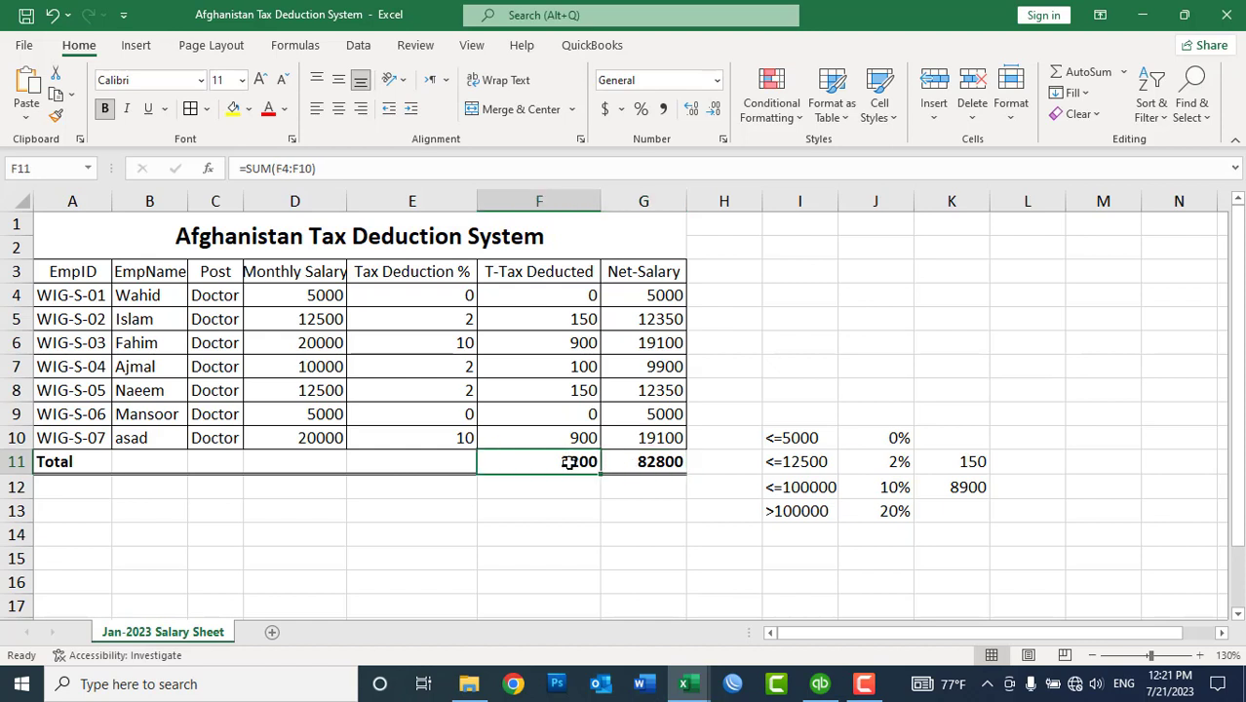
click(648, 461)
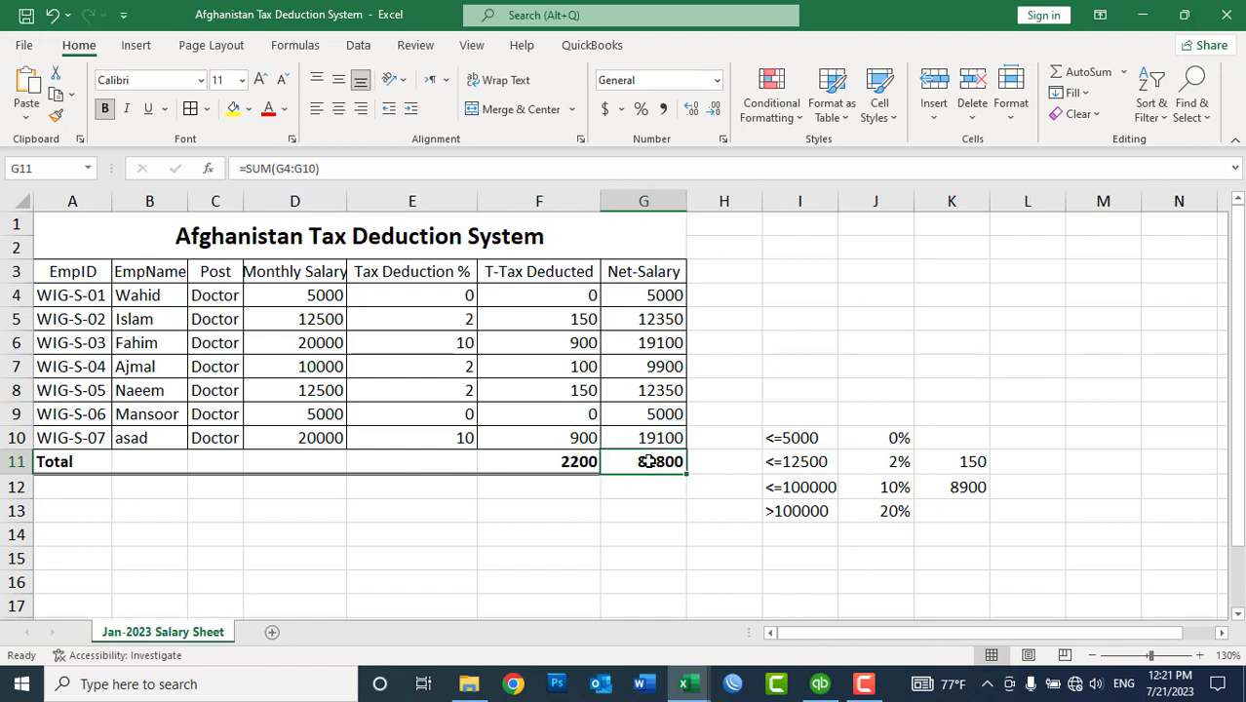
click(560, 459)
click(663, 461)
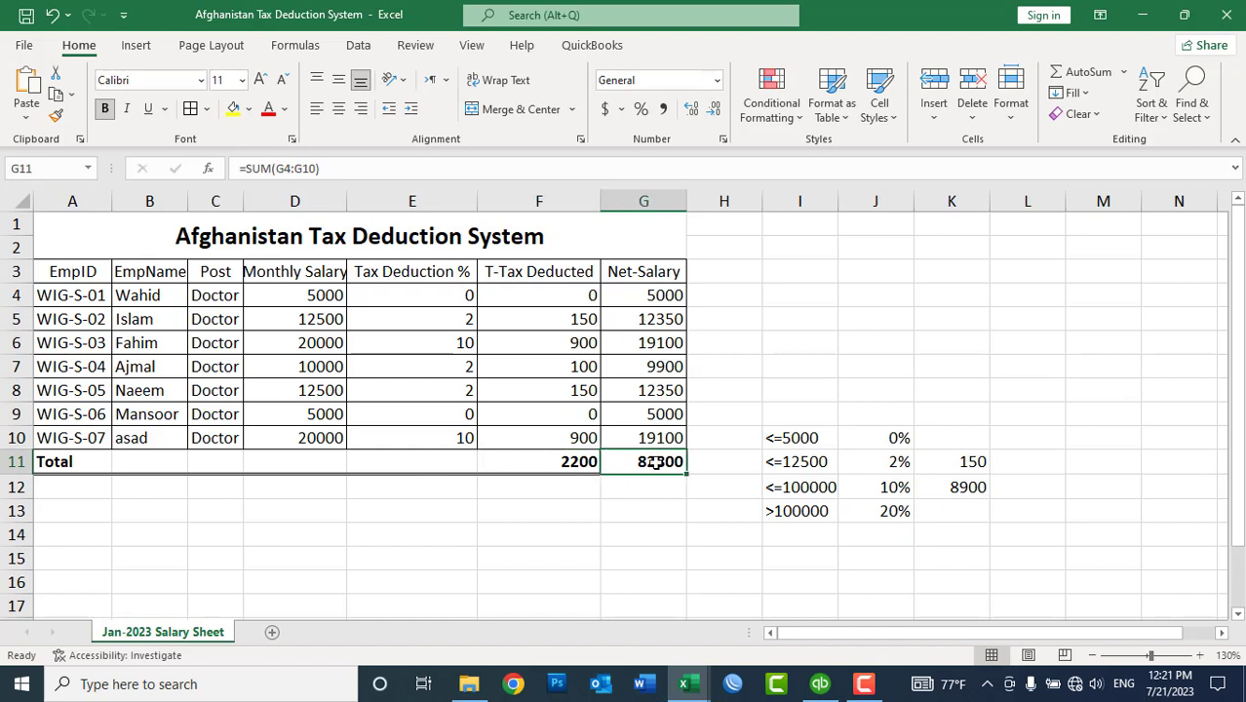
click(541, 461)
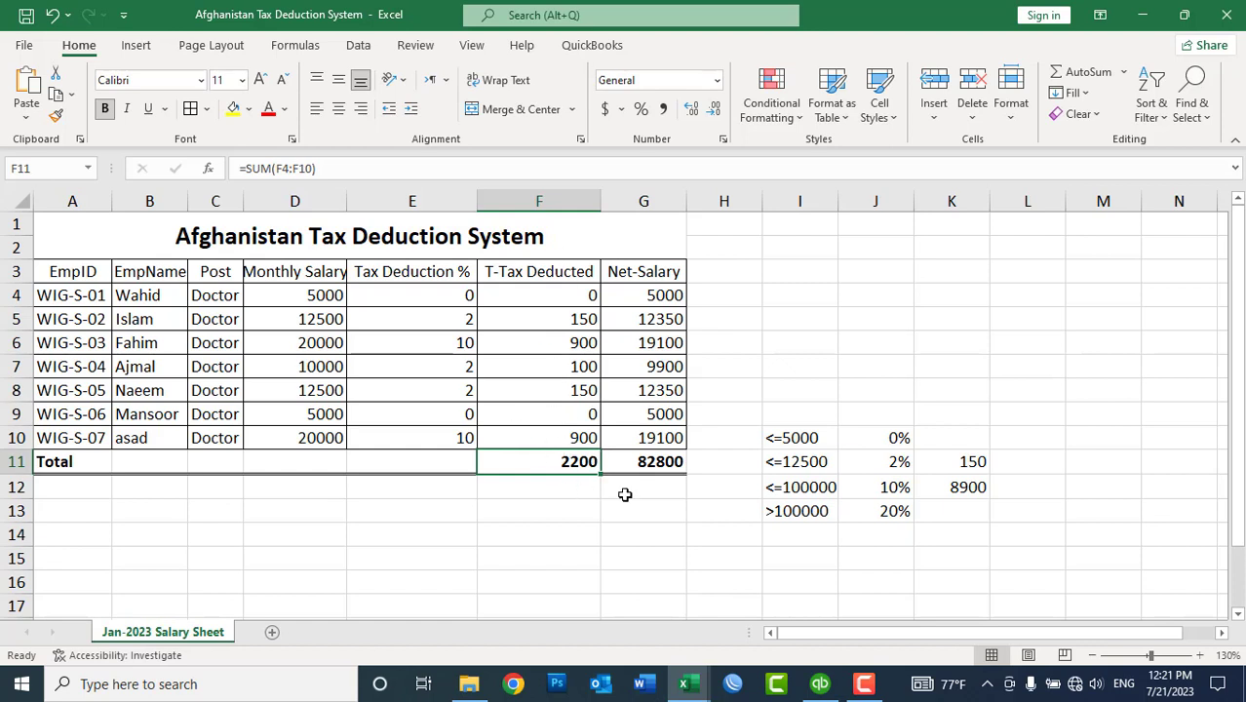
click(641, 467)
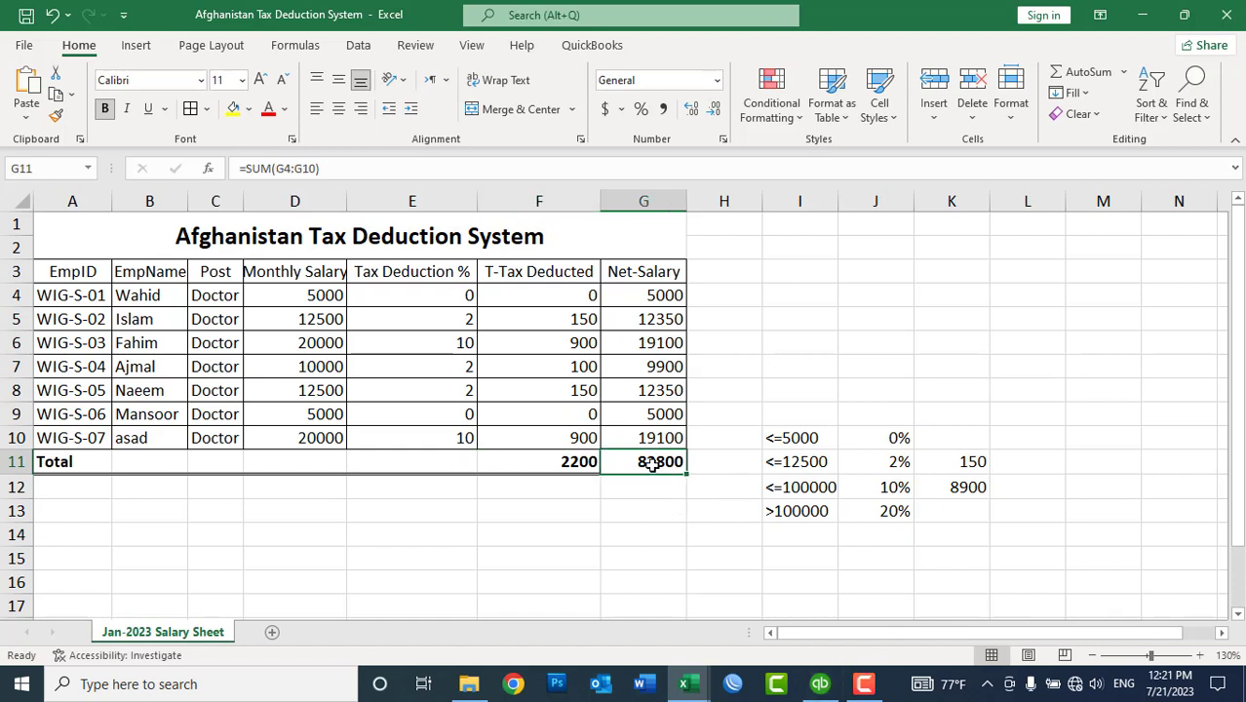
Step: Switch to QuickBooks and start a new general journal entry in Afghanistan Afghani dated 07/20/2023
click(822, 689)
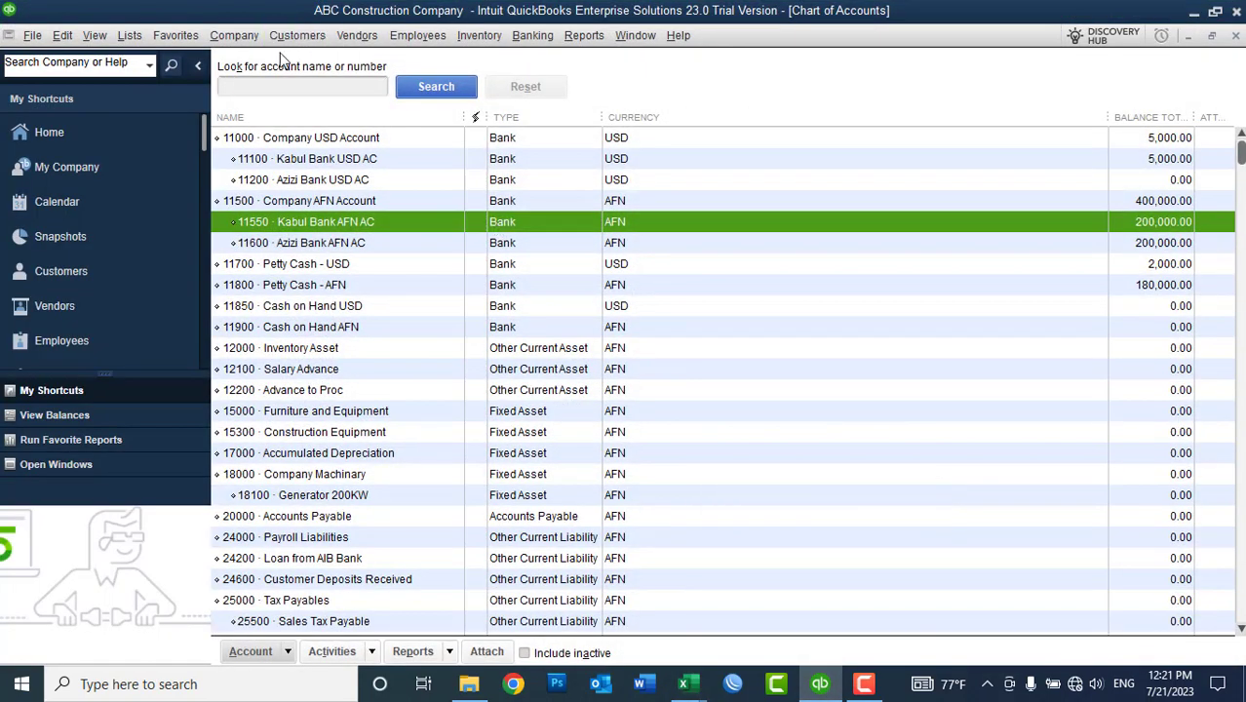
click(234, 35)
click(327, 385)
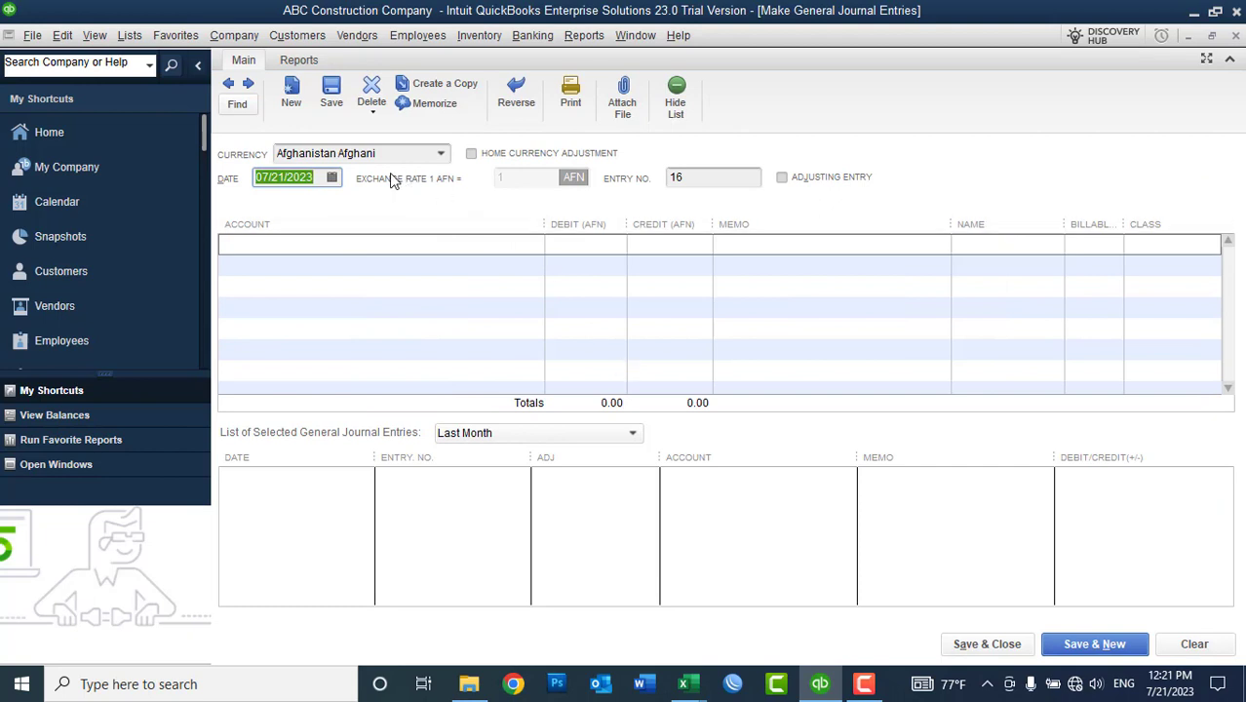
click(331, 177)
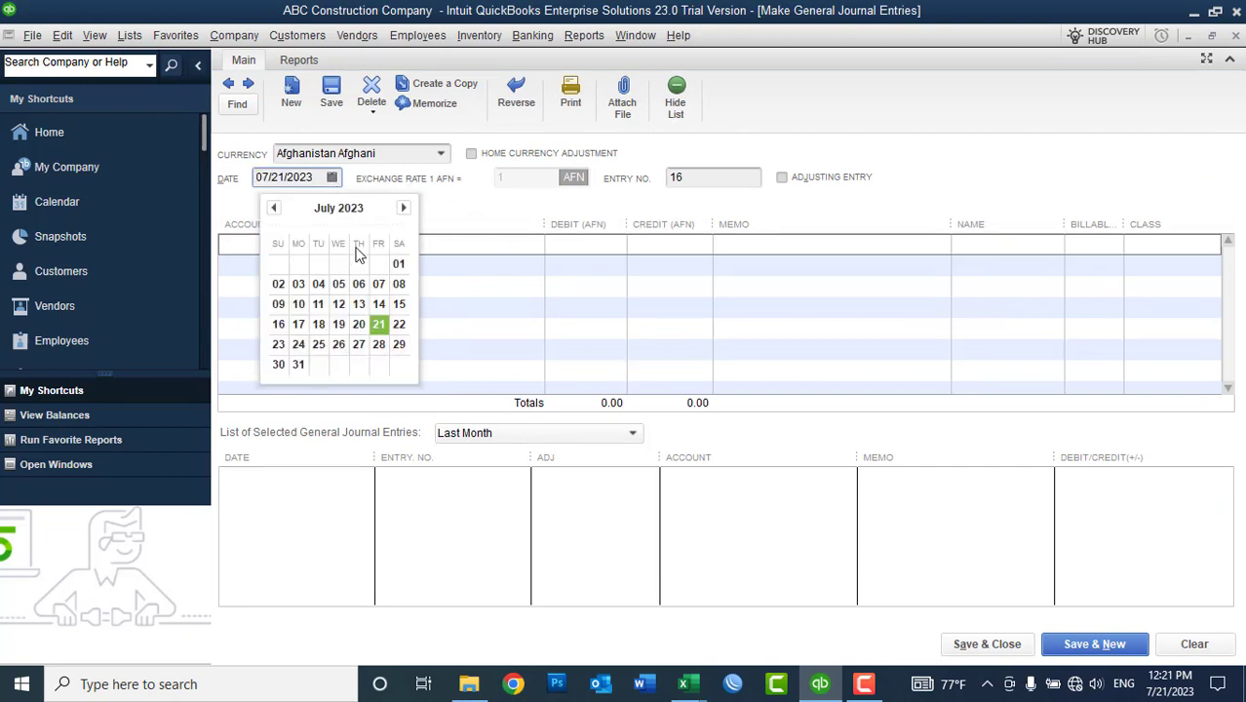
click(297, 367)
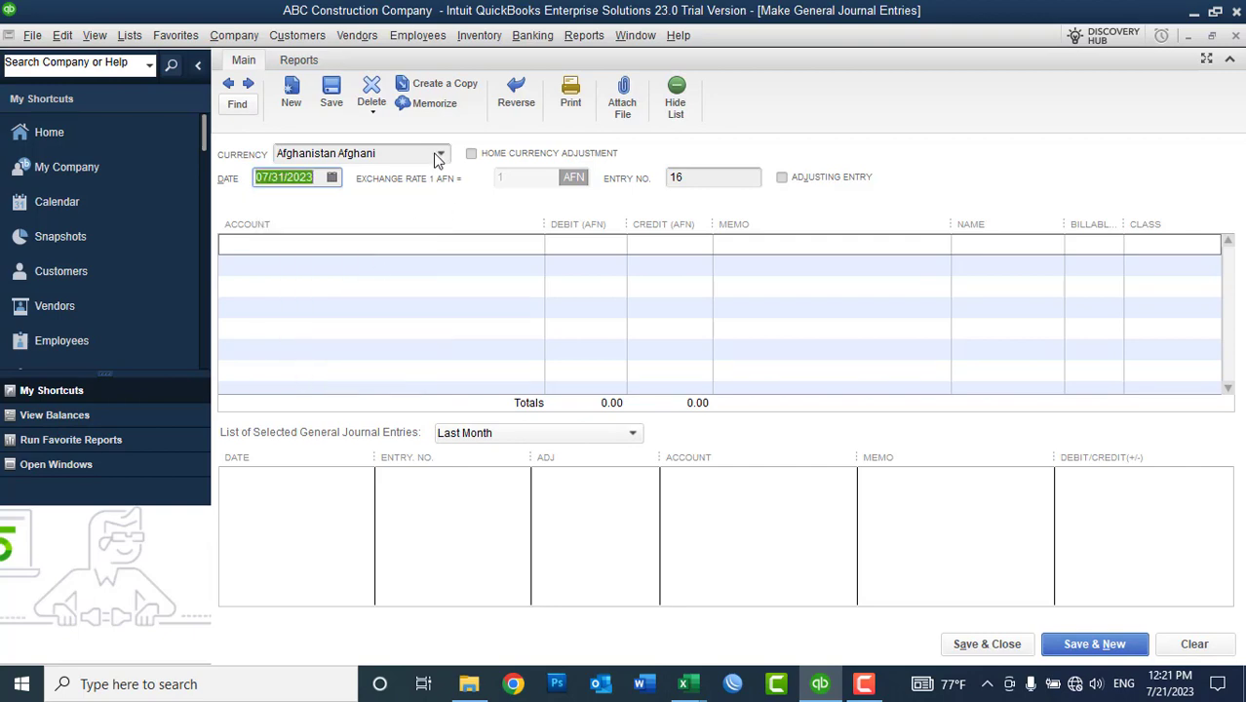
click(332, 177)
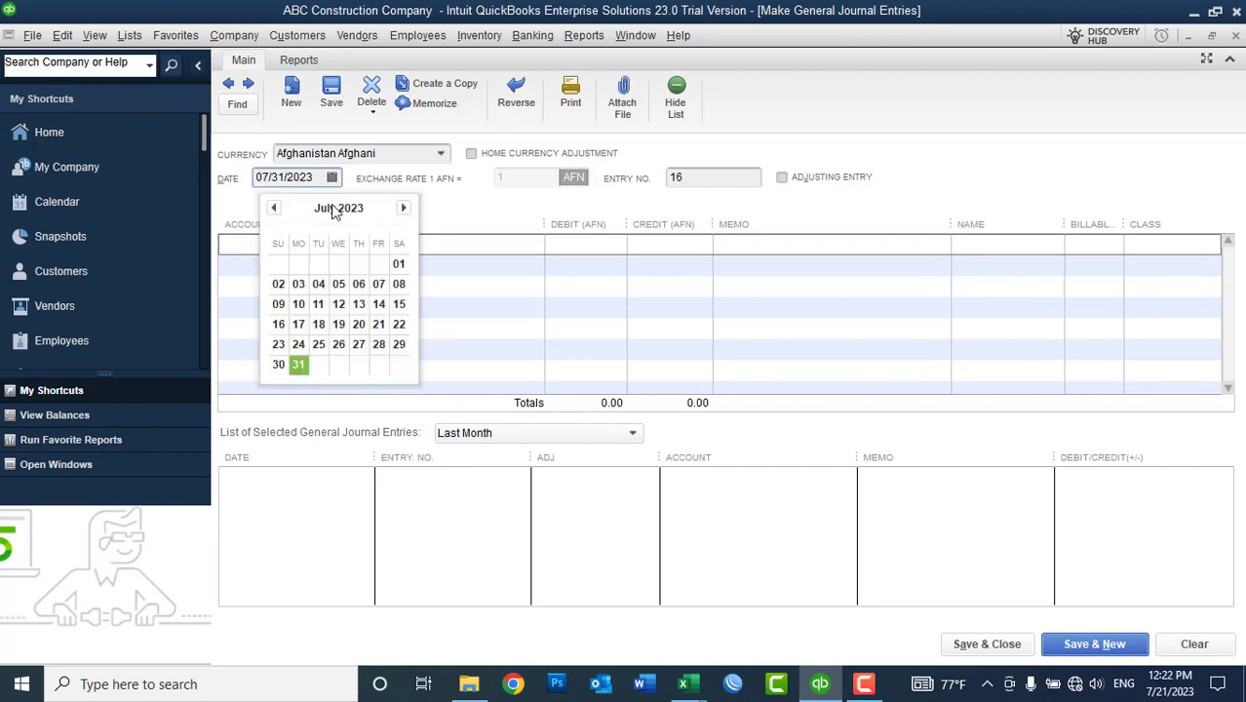
click(358, 323)
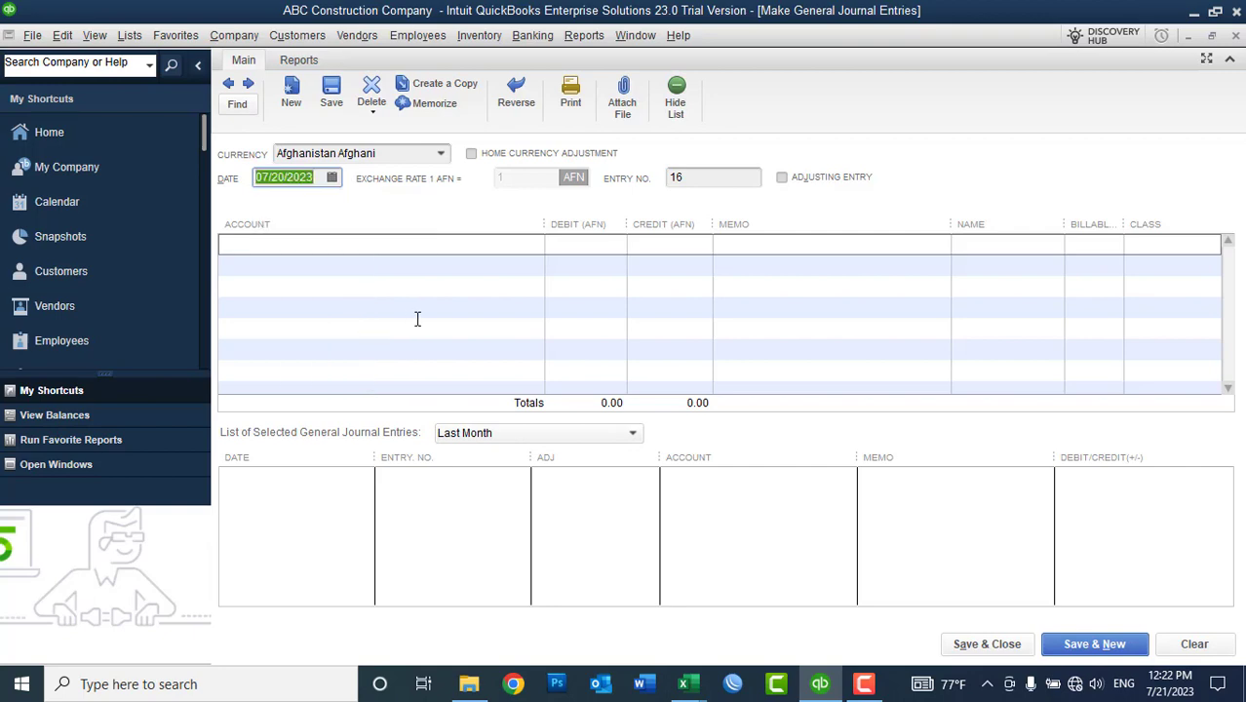
Step: Set the account on the first journal line to 66000 Payroll Expenses
click(341, 246)
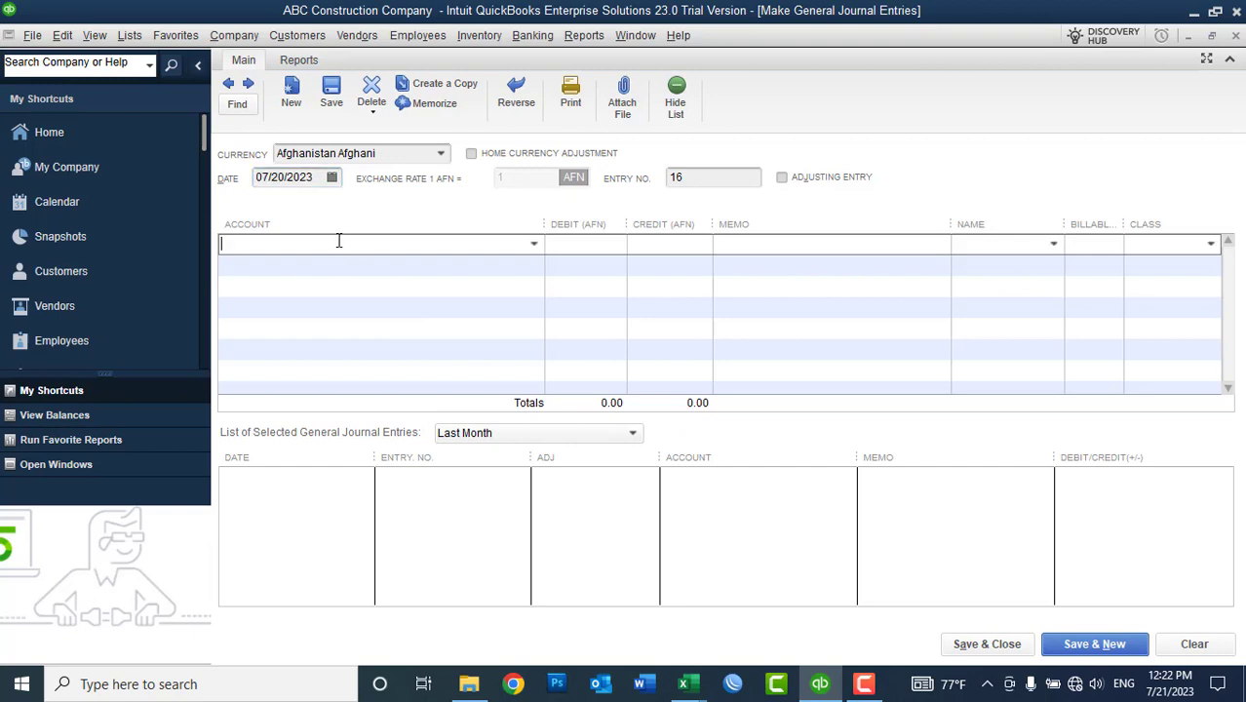
text(Payroll Expenses)
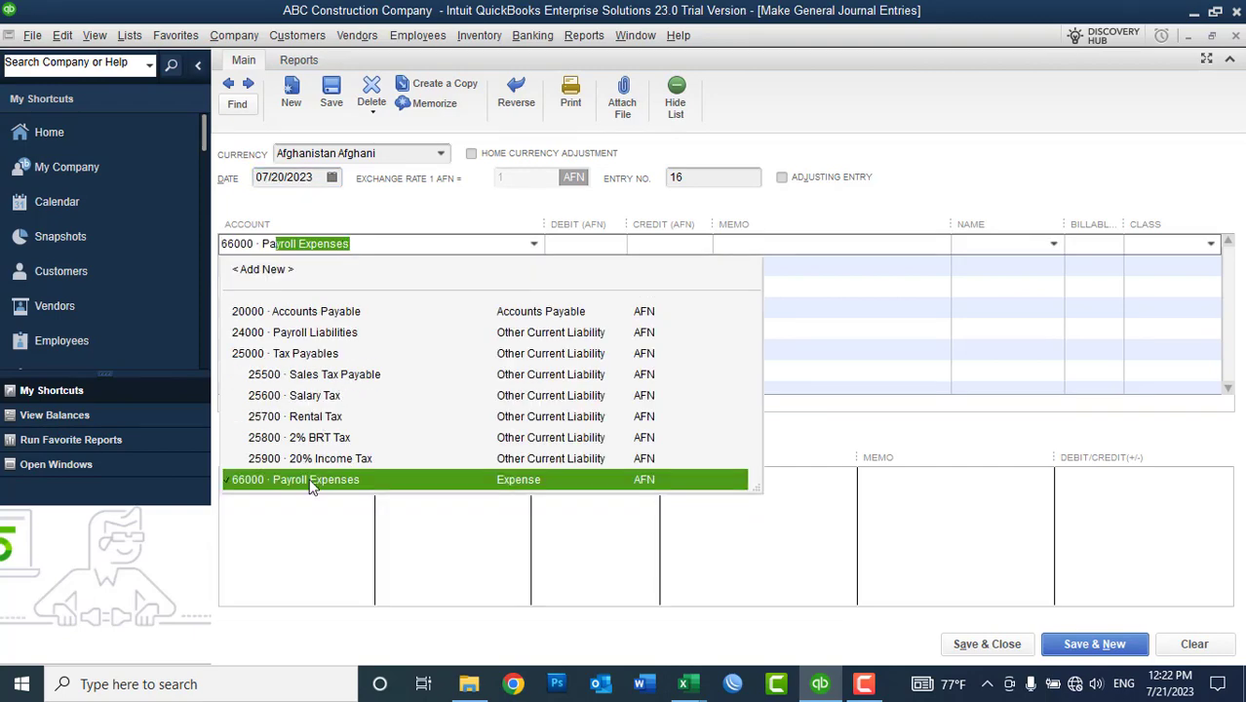
click(315, 478)
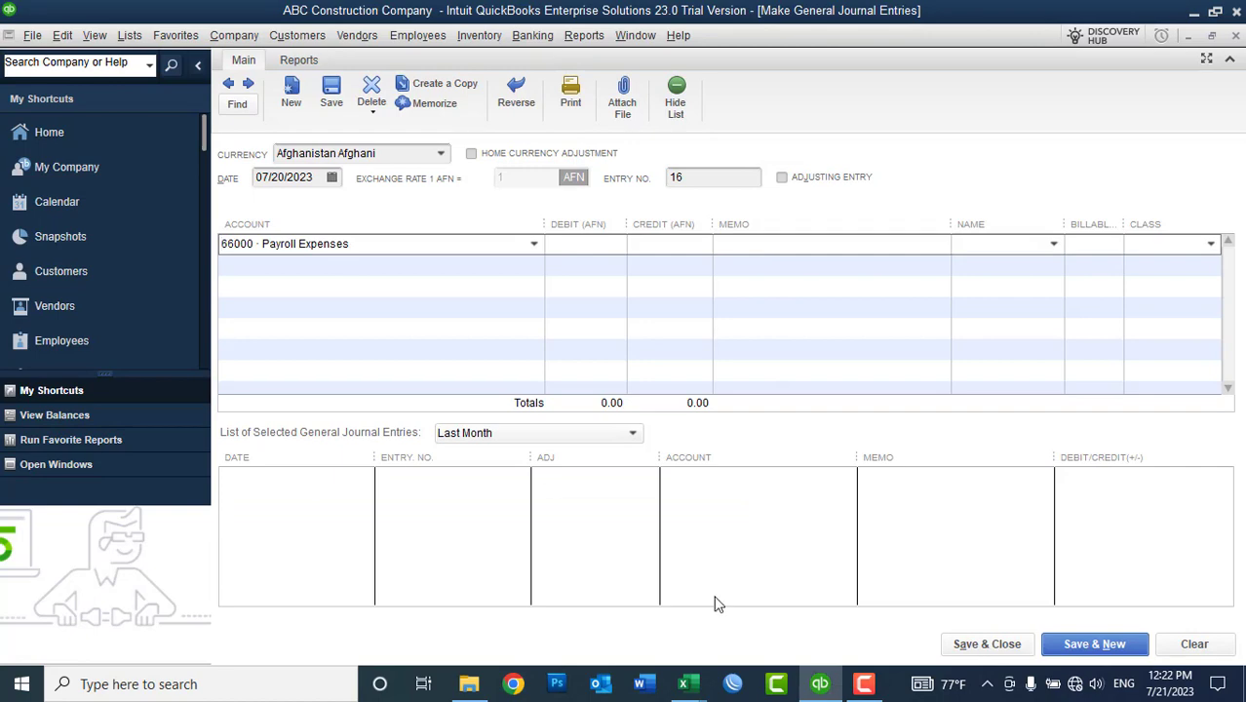
Step: Switch to the Excel salary sheet and add the deducted tax and Net-Salary totals in E11 with =SUM(F11+G11)
click(821, 686)
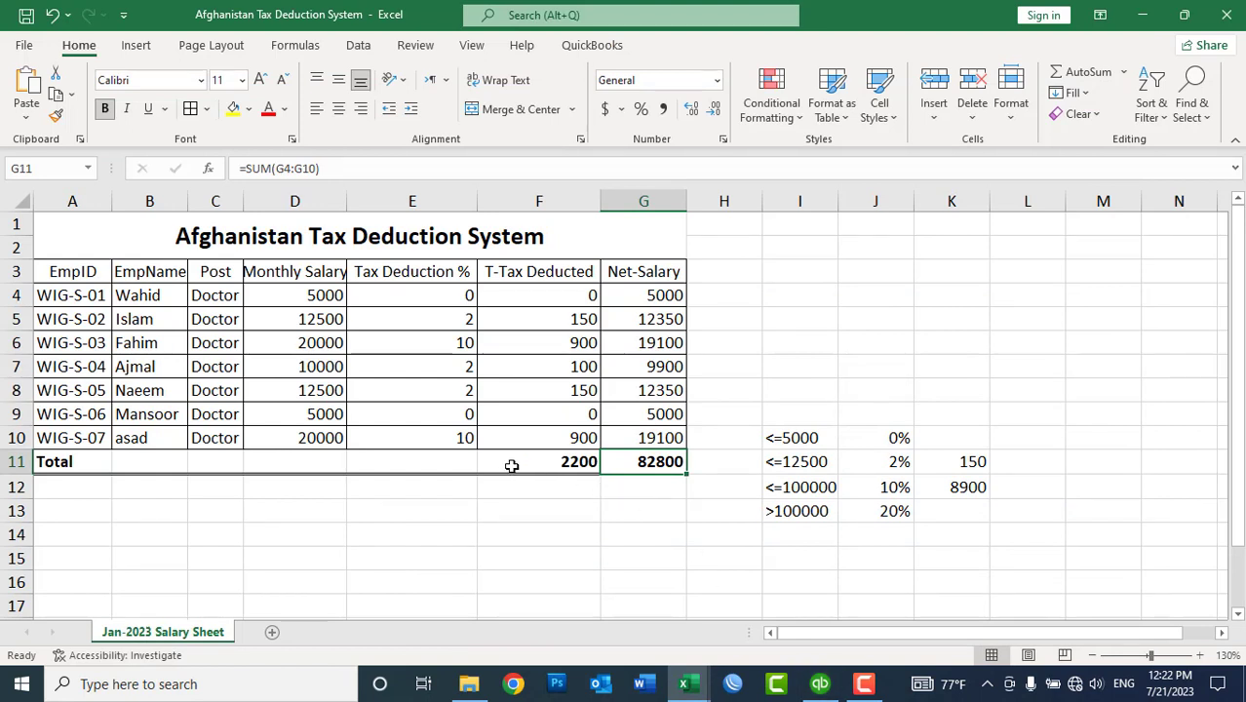
drag(645, 294, 640, 436)
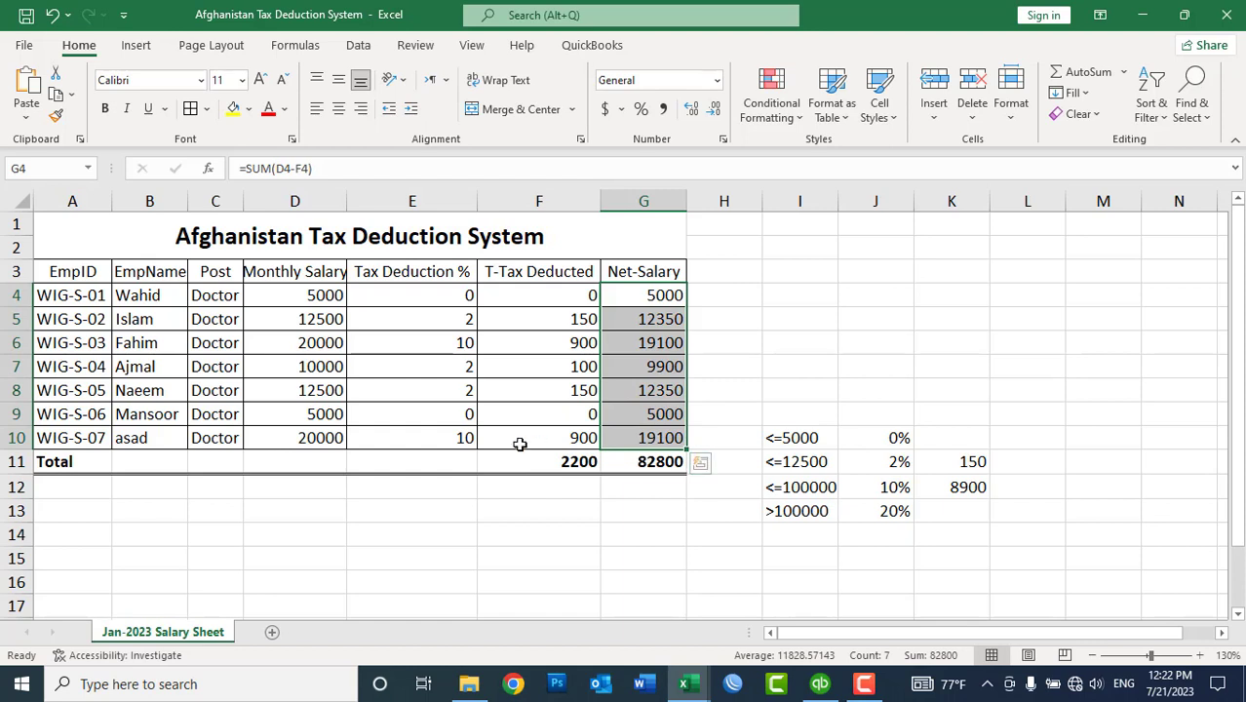
click(440, 466)
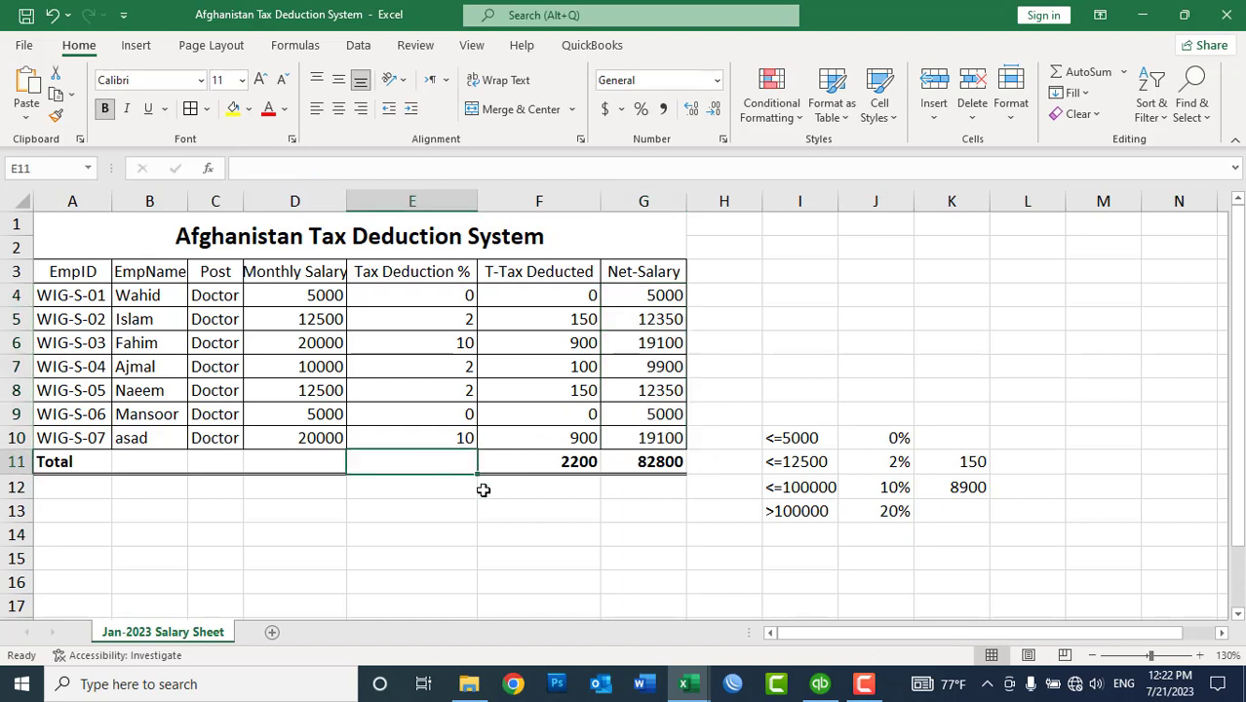
text(=sum()
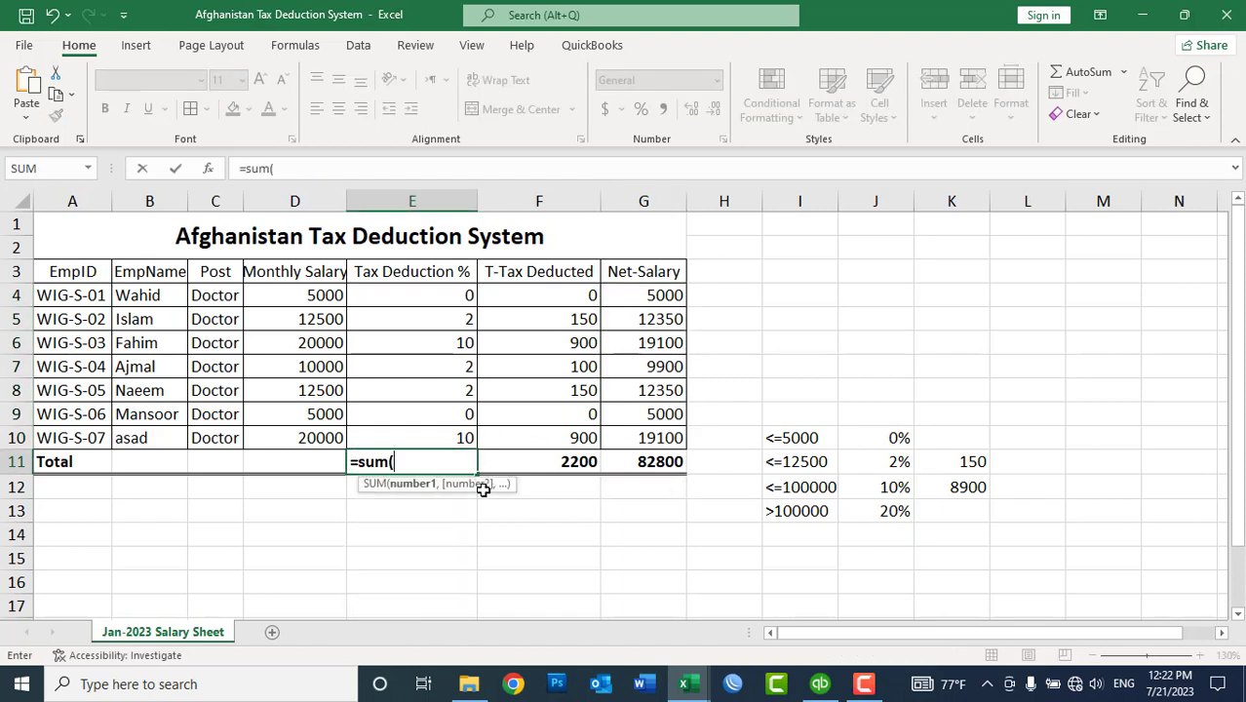
click(523, 458)
text(+)
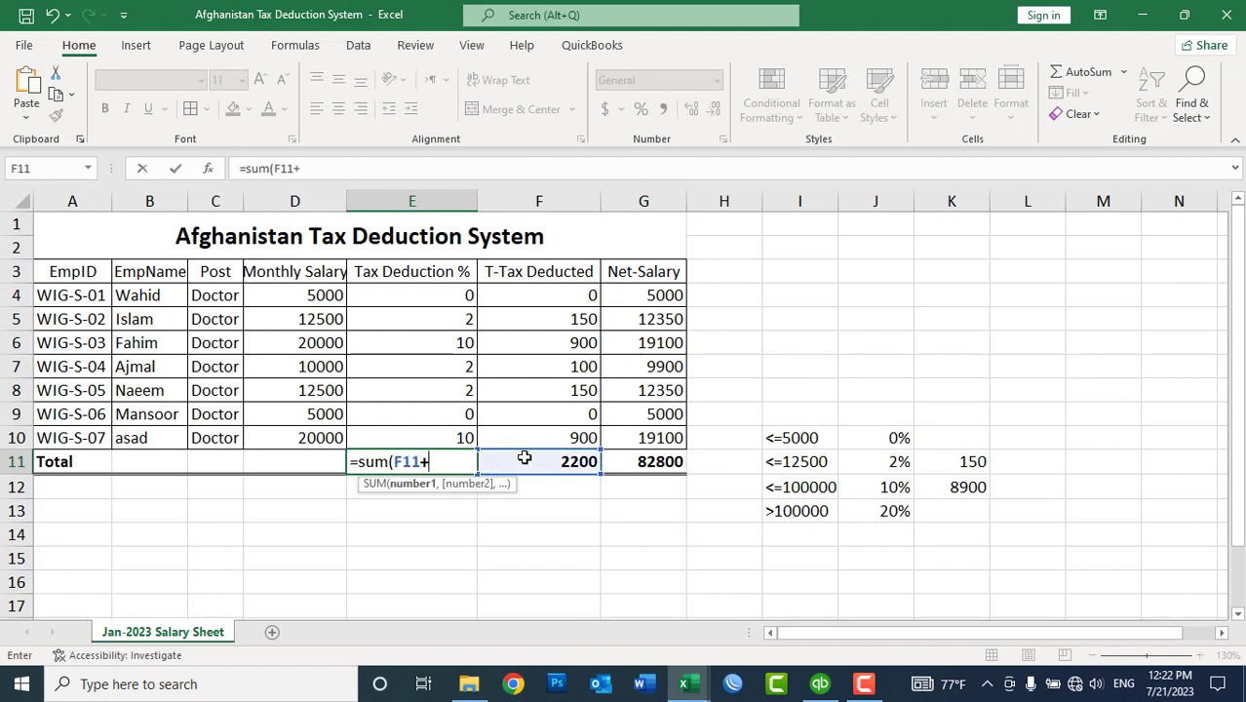
click(626, 462)
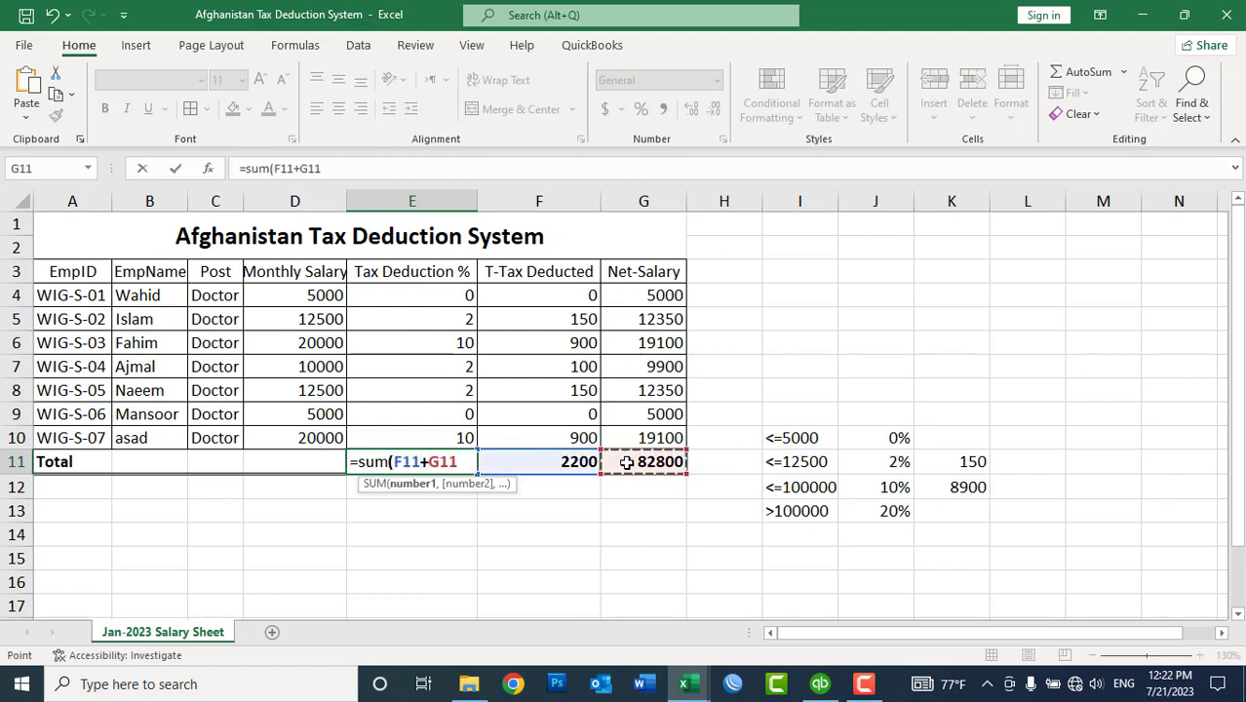
key(Return)
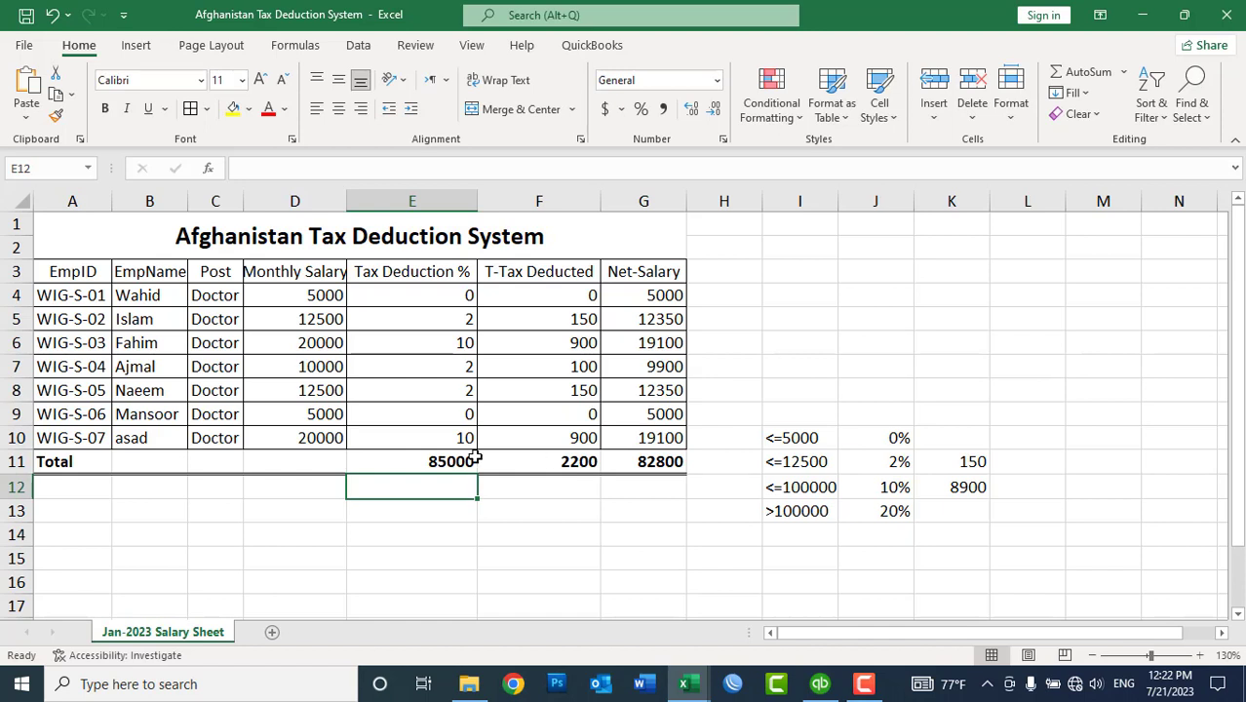
Step: Review the row 11 totals, switch back to QuickBooks, and enter 85,000 as the Payroll Expenses debit
click(625, 466)
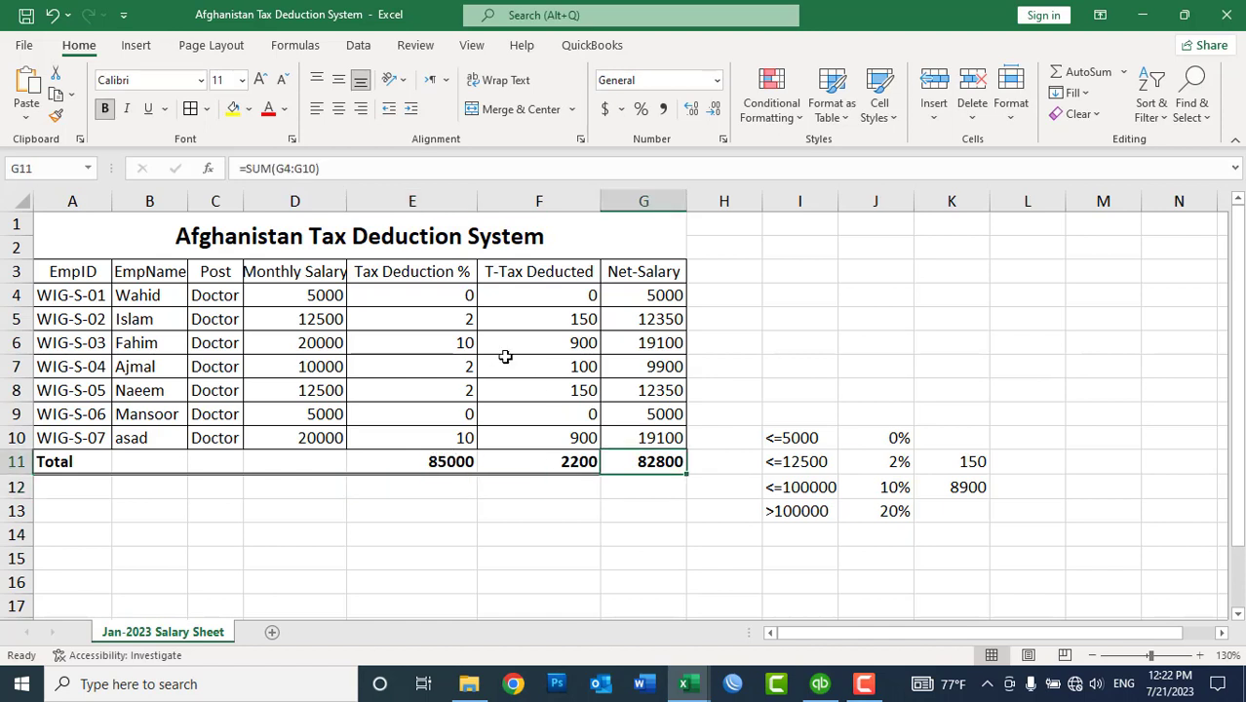
click(555, 463)
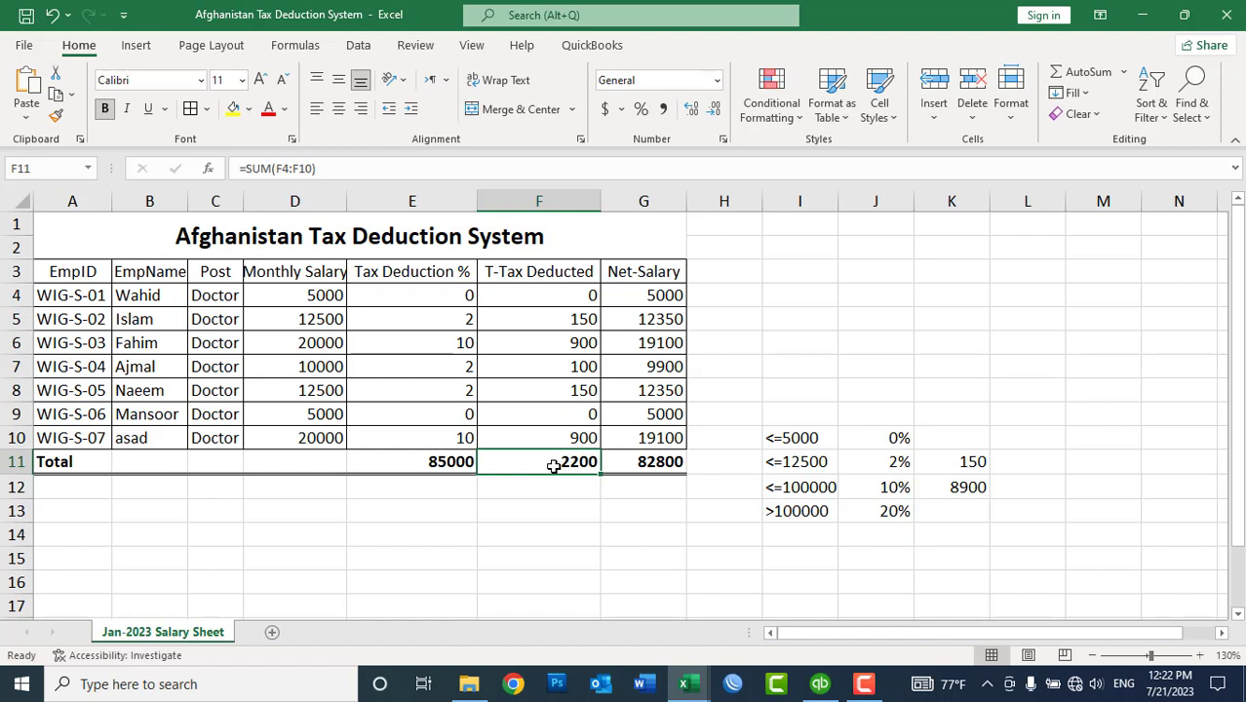
click(429, 461)
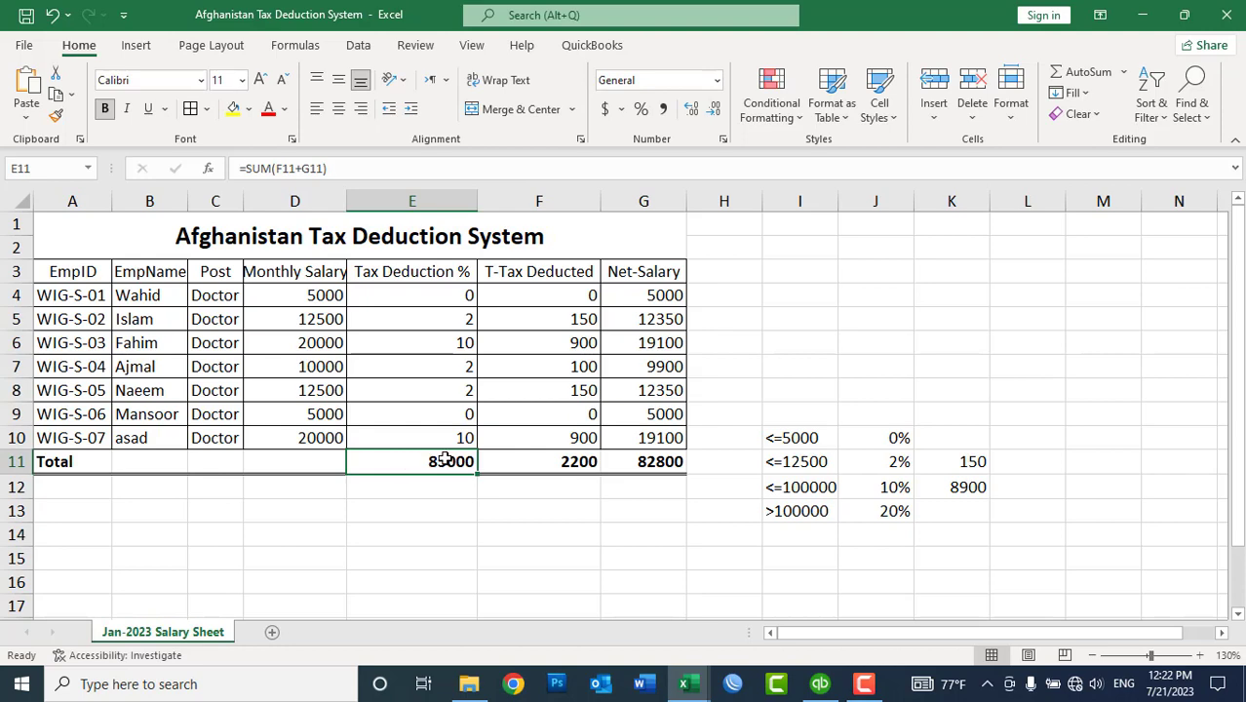
click(820, 683)
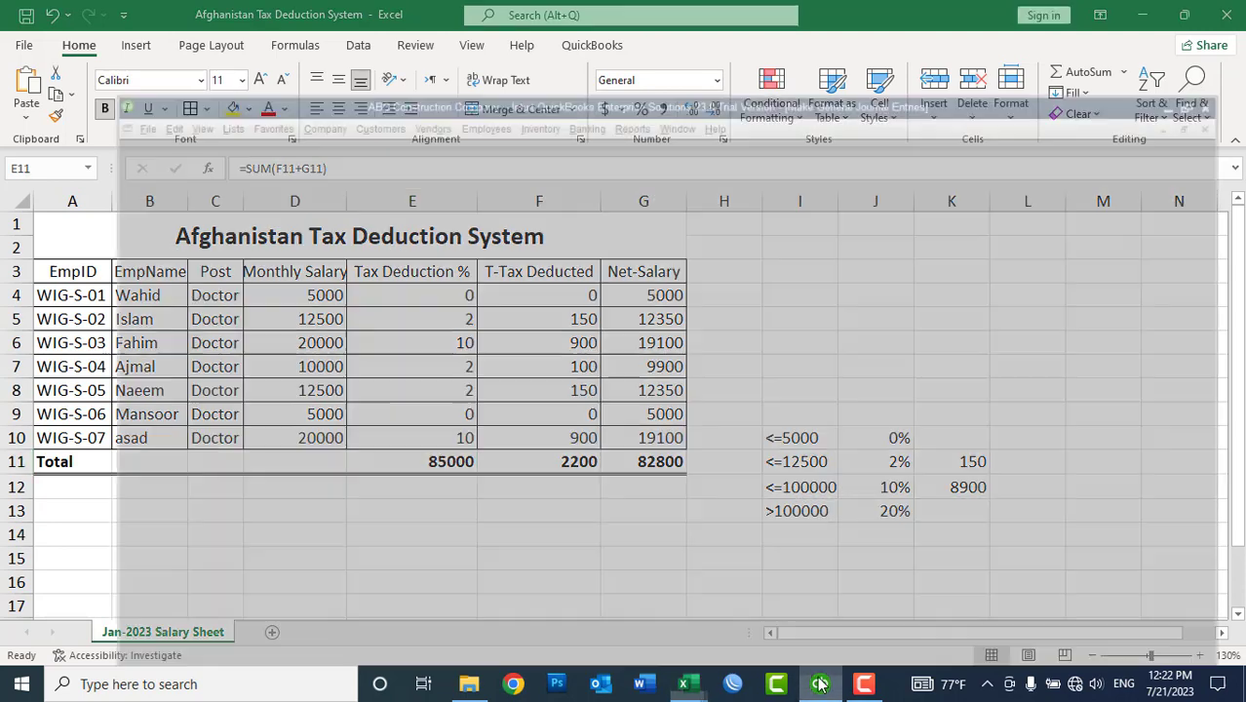
click(582, 243)
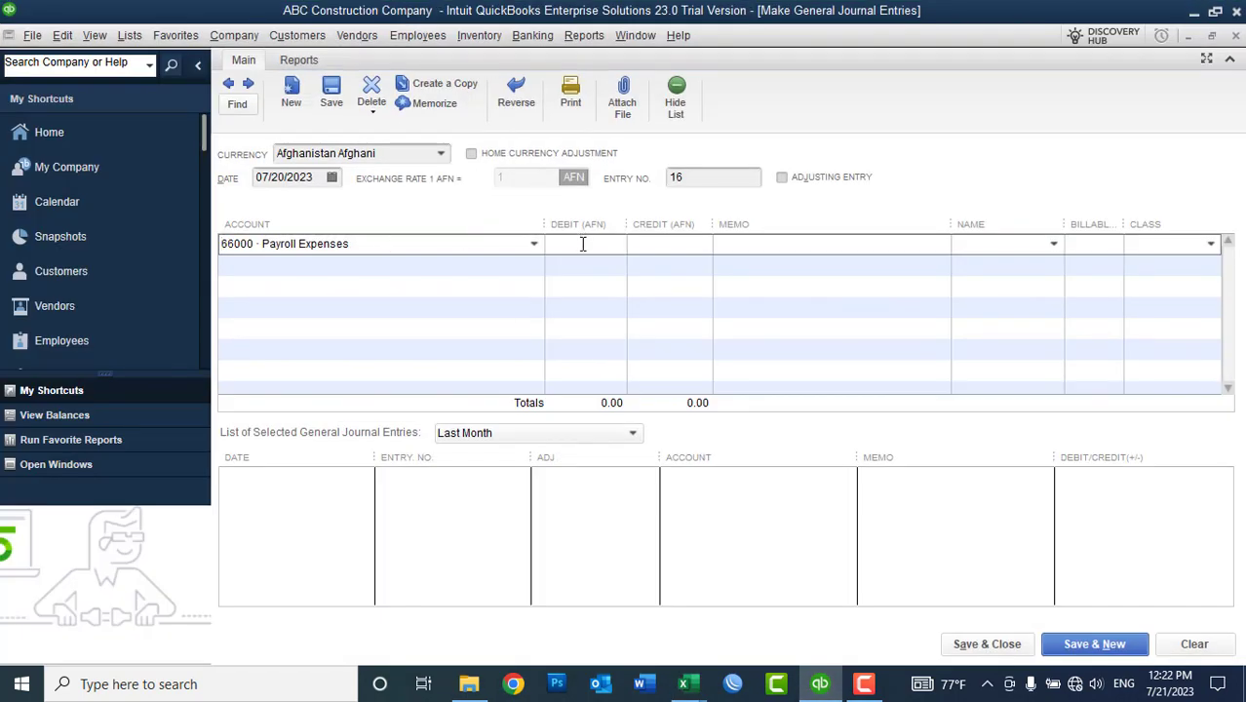
text(85,000)
key(Tab)
Step: Add 11550 Kabul Bank AFN AC as the second journal line and set its credit to the Net-Salary total, 82,800
click(511, 265)
click(533, 266)
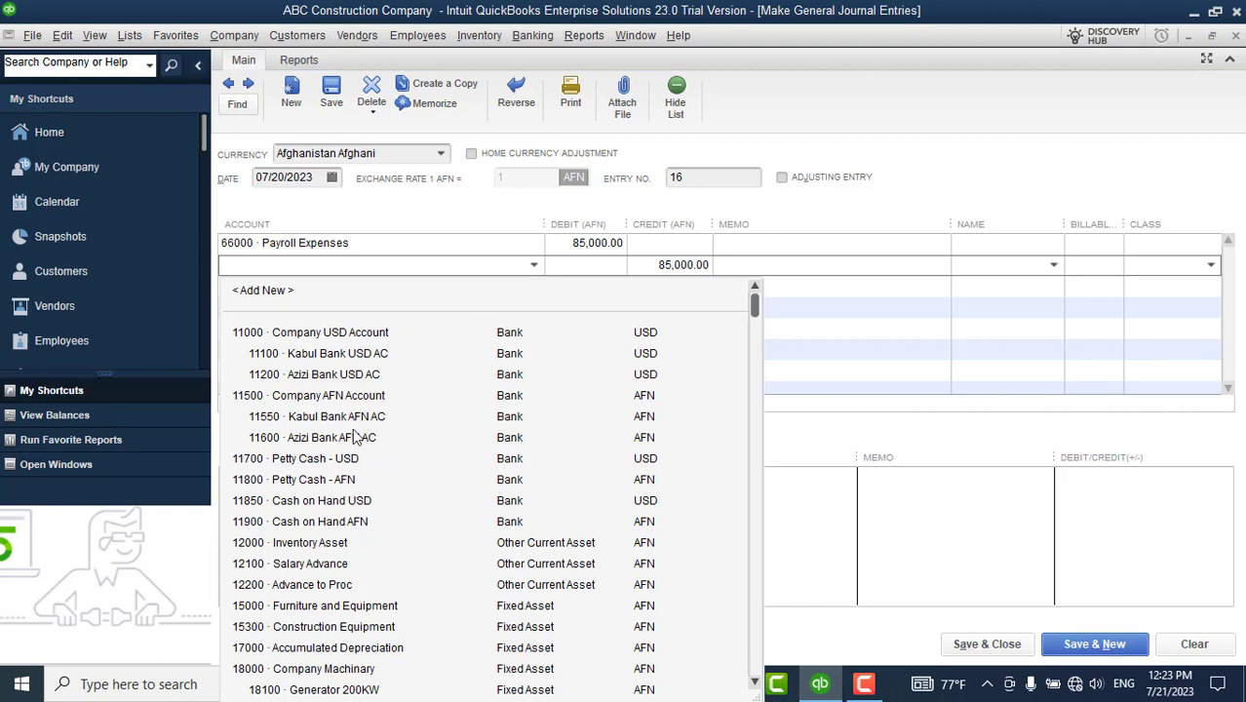
click(336, 417)
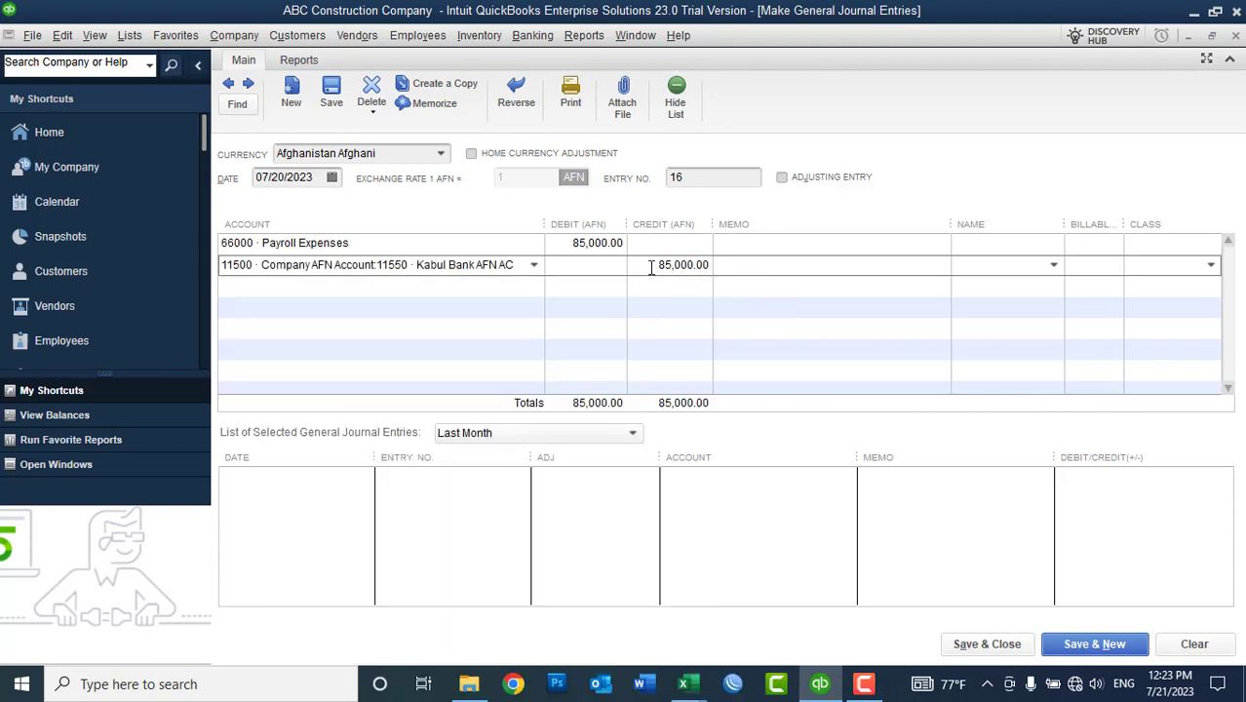
click(819, 685)
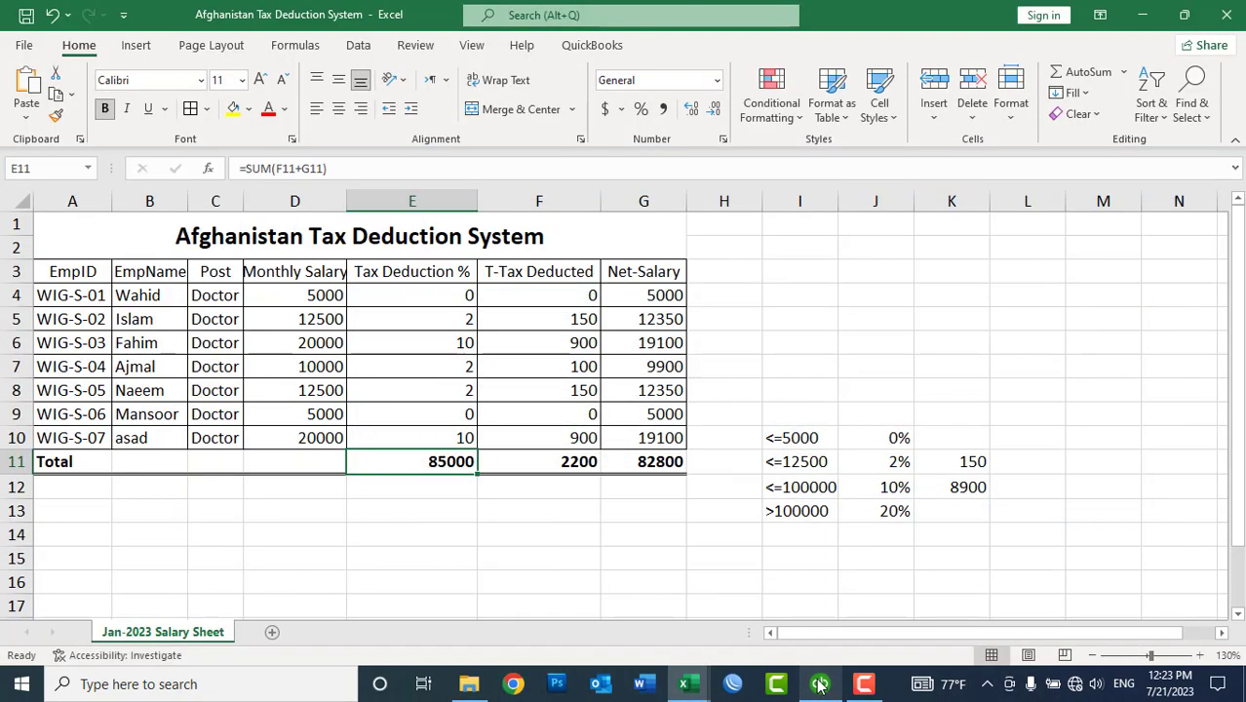
click(819, 685)
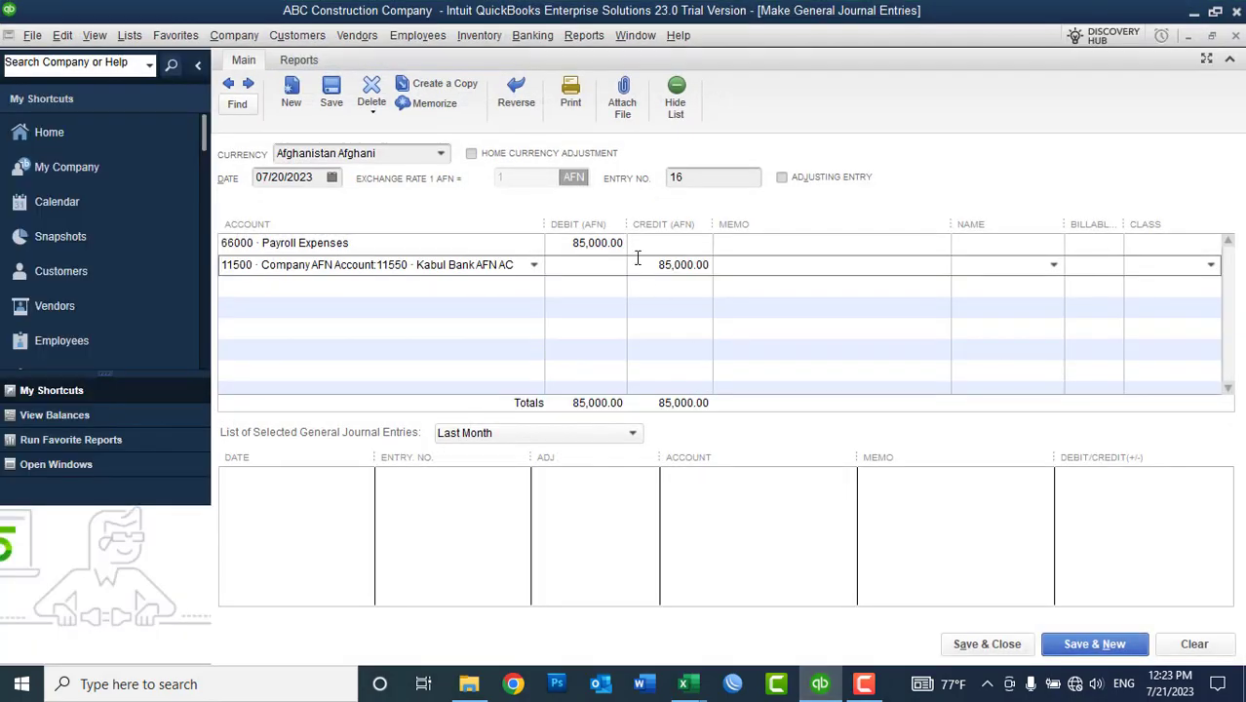
click(670, 266)
drag(669, 267, 735, 269)
text(82800)
click(735, 268)
Step: Add 25600 Salary Tax as the third journal line with a 2,200 credit, checking the amount against the Excel totals
click(682, 683)
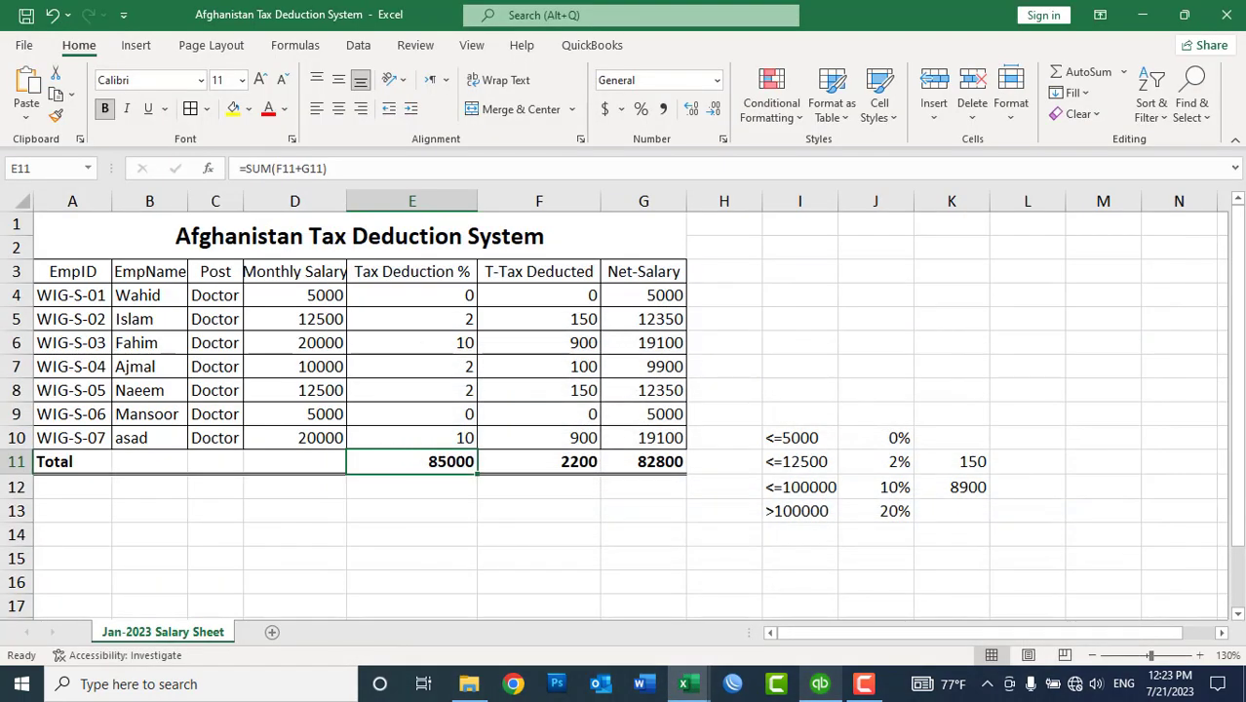
key(alt+Tab)
key(alt+Tab)
key(alt+Tab)
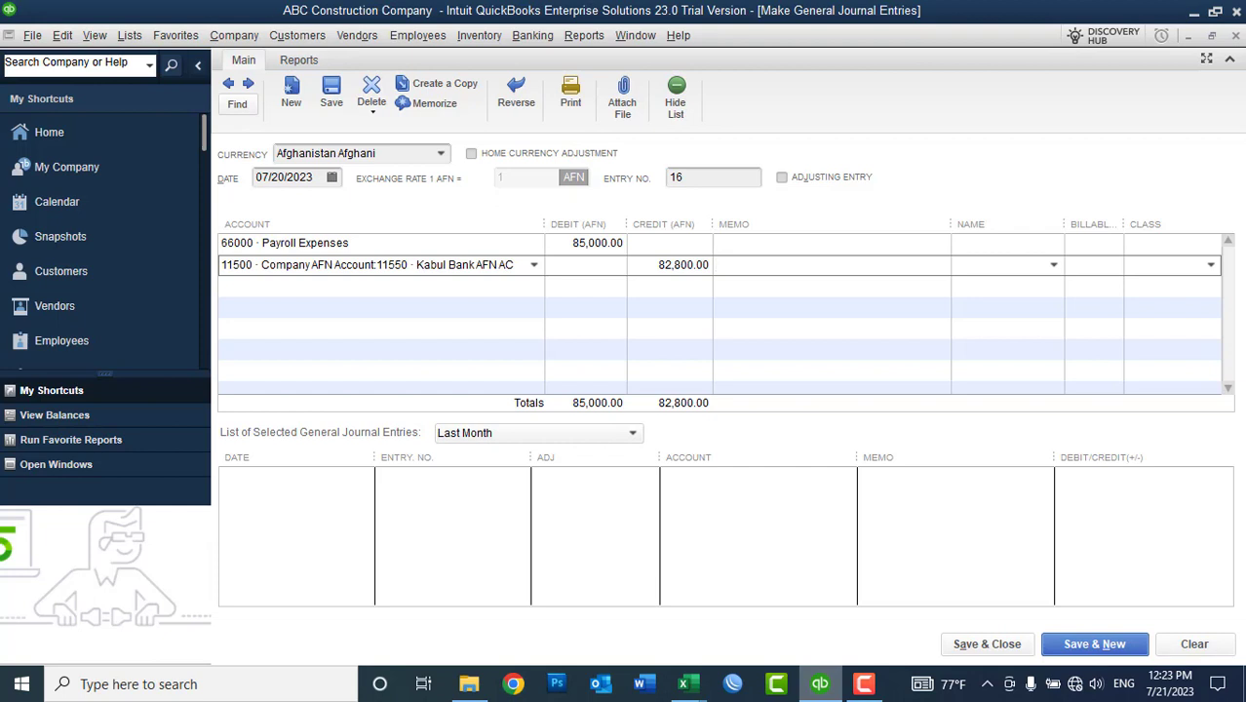
click(448, 286)
text(Salary Advance)
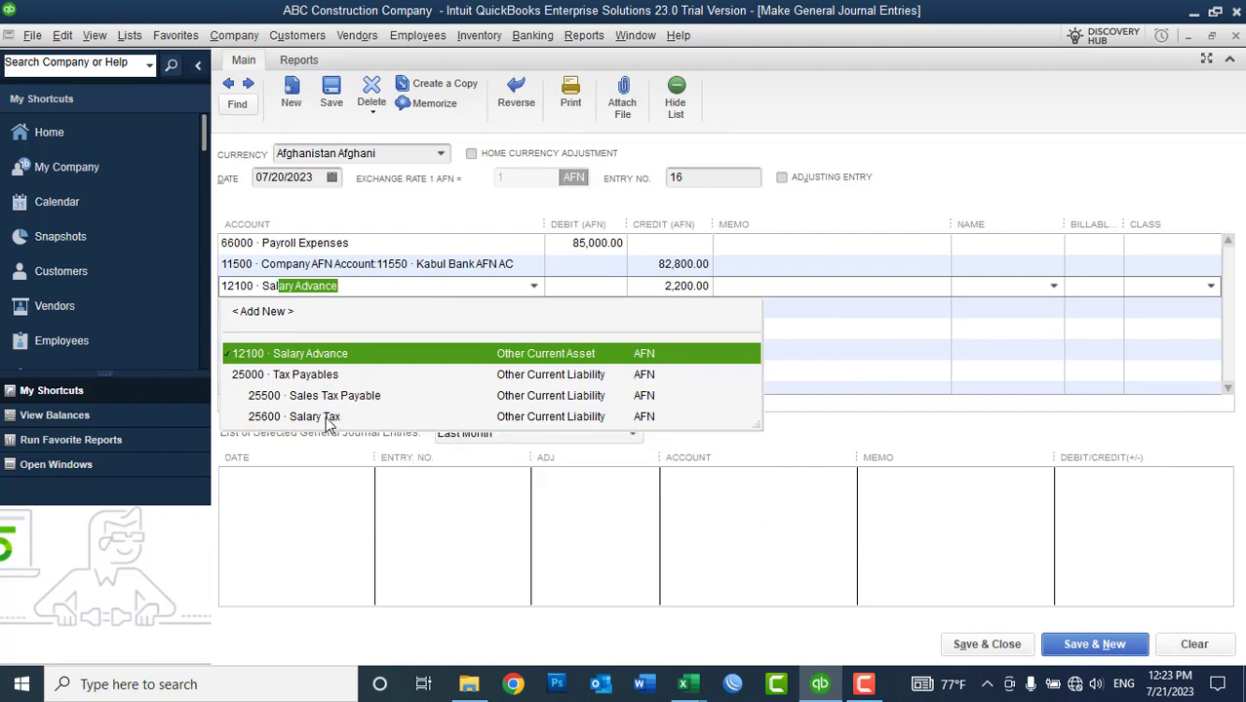
click(322, 416)
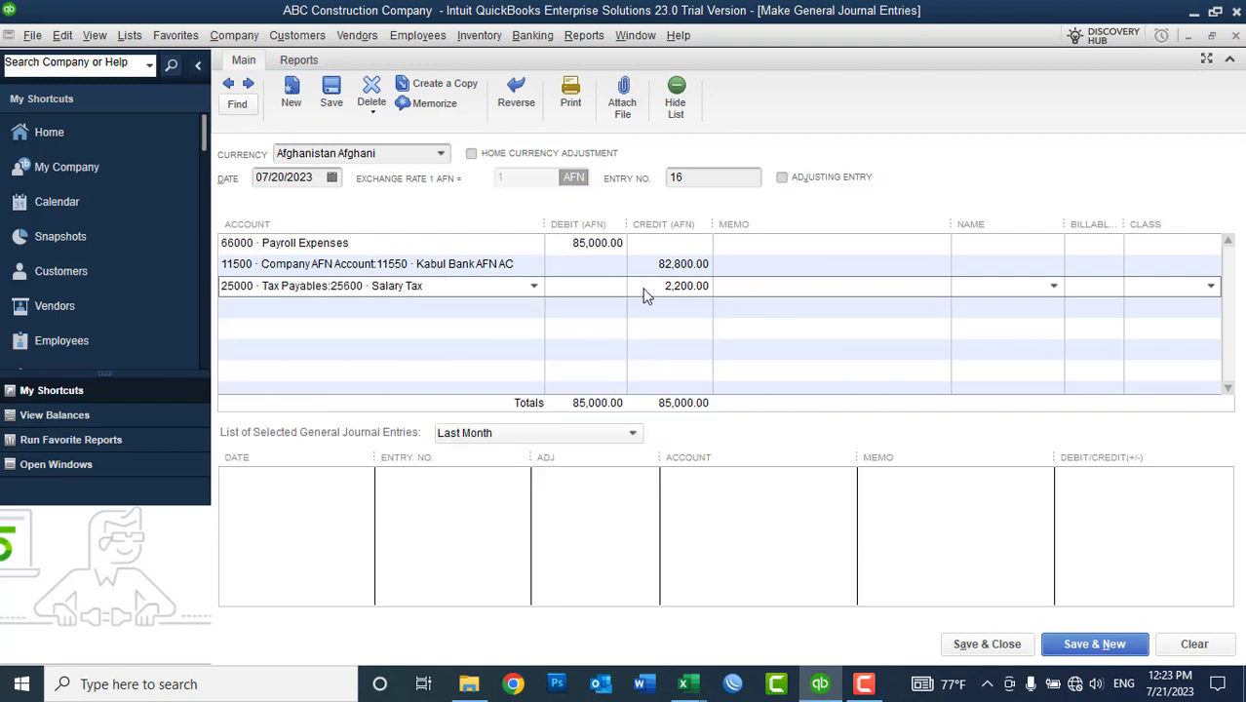
click(819, 684)
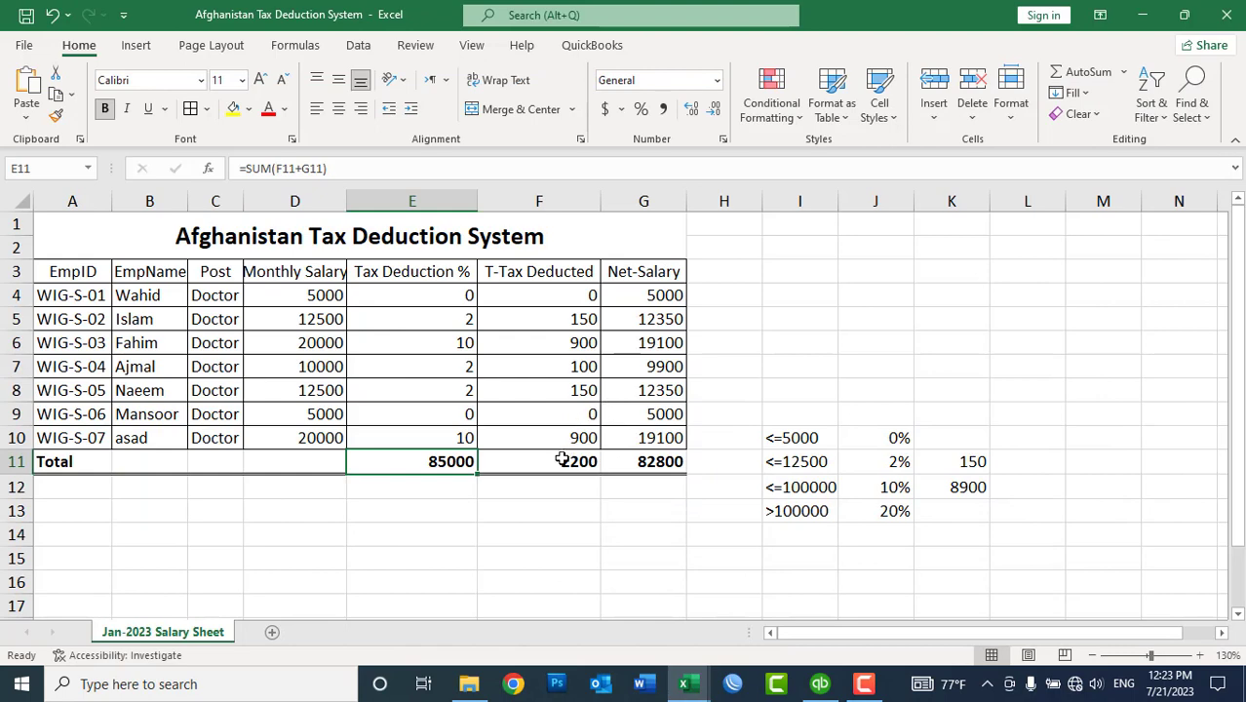
click(820, 683)
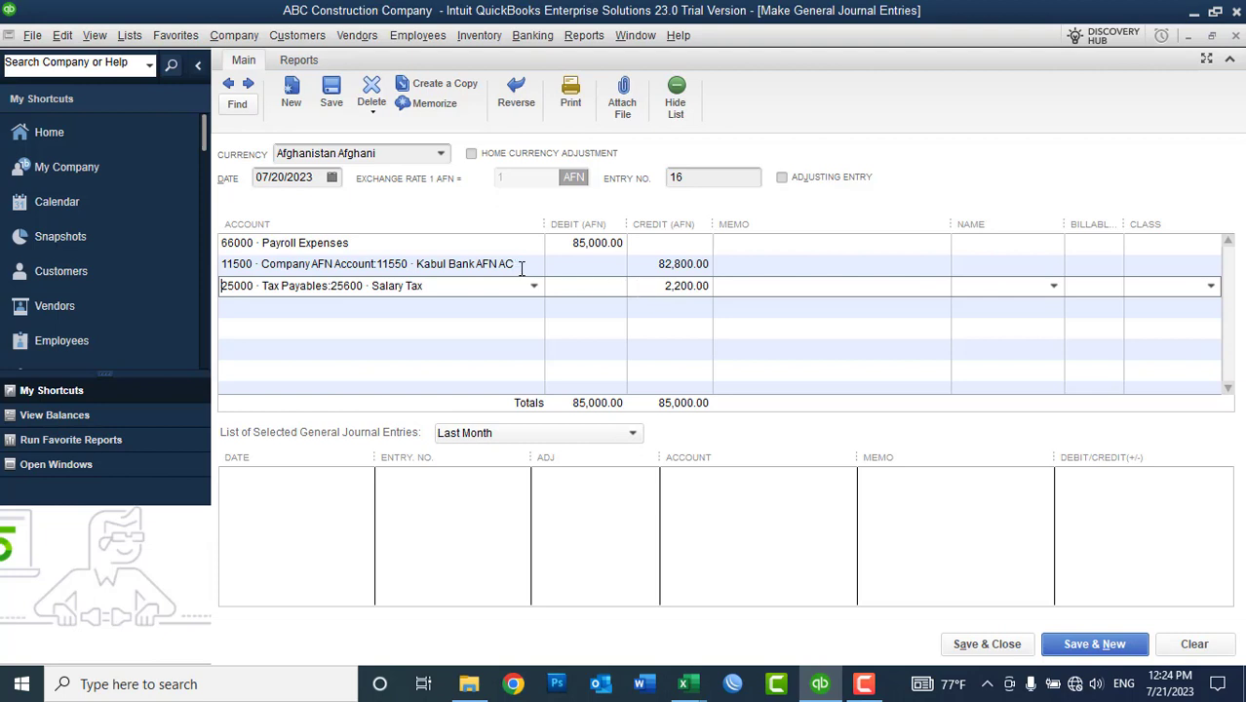
Step: Enter "Salary for the month July-2023 Paid" as the memo on the Payroll Expenses line
click(744, 245)
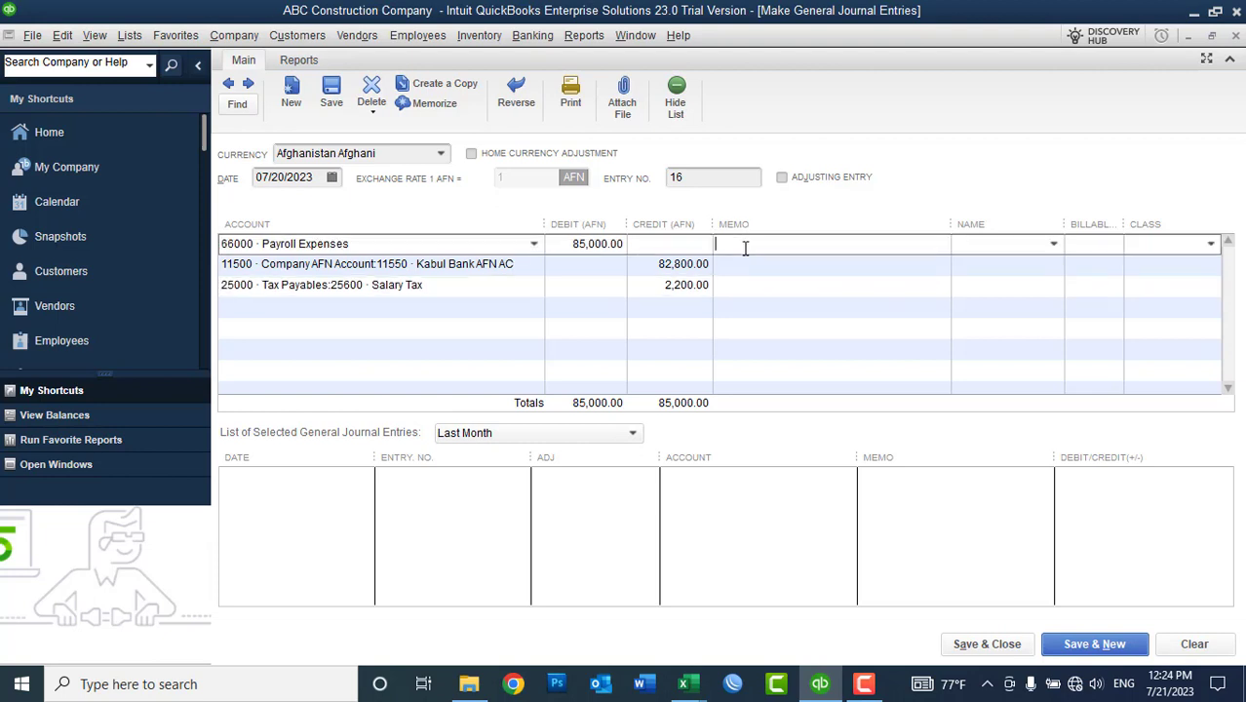
text(Salry for the month July-2023 Paid)
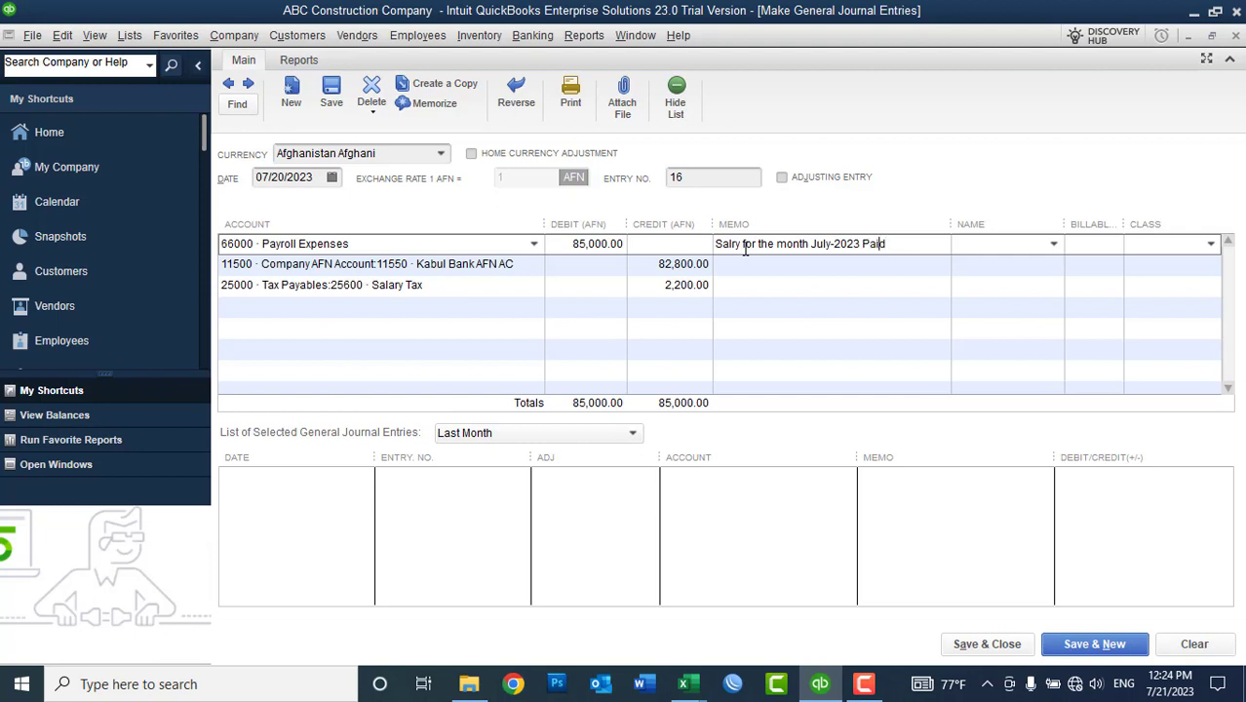
key(shift+Left)
key(shift+Left)
key(shift+Left)
key(shift+Left)
key(shift+Left)
key(shift+Left)
key(shift+Left)
key(shift+Left)
key(shift+Left)
key(shift+Left)
key(shift+Left)
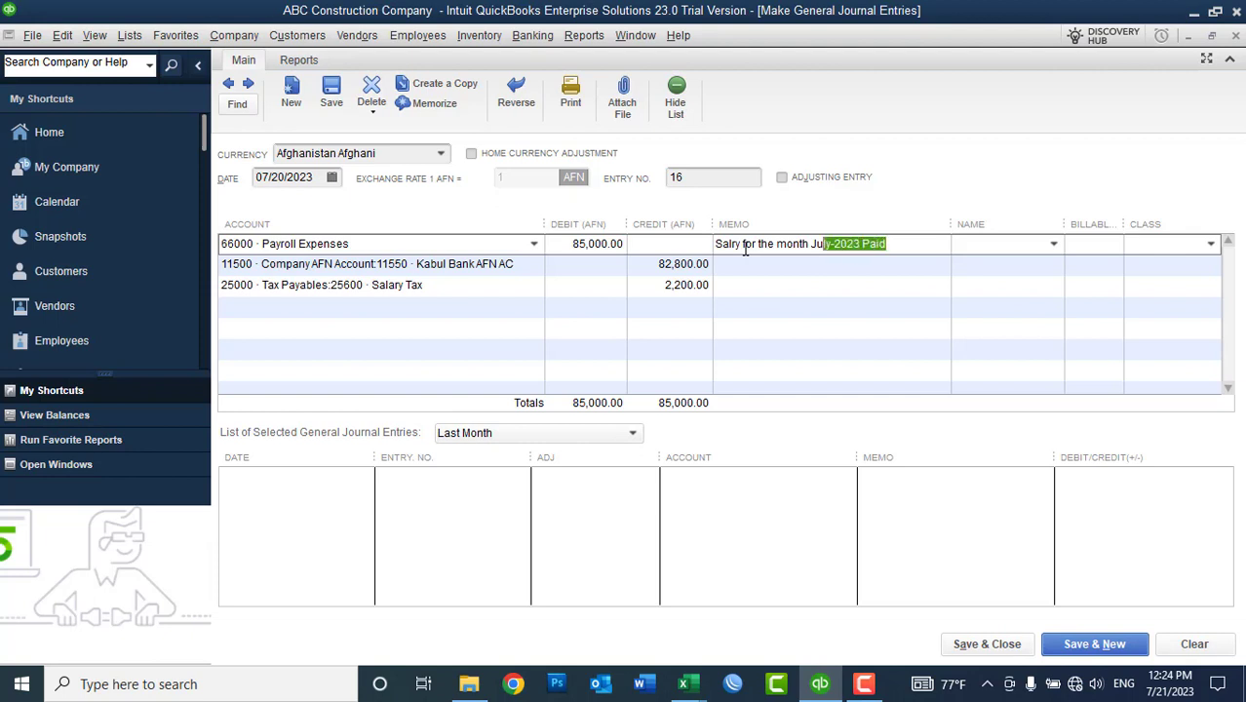
key(shift+Left)
key(shift+Left)
key(shift+Left)
key(shift+Left)
key(shift+Left)
key(shift+Left)
key(shift+Left)
key(shift+Left)
key(shift+Left)
key(shift+Left)
key(shift+Left)
key(shift+Left)
key(shift+Left)
key(shift+Left)
key(shift+Left)
key(shift+Left)
key(shift+Left)
key(shift+Left)
key(shift+Left)
key(shift+Left)
key(Left)
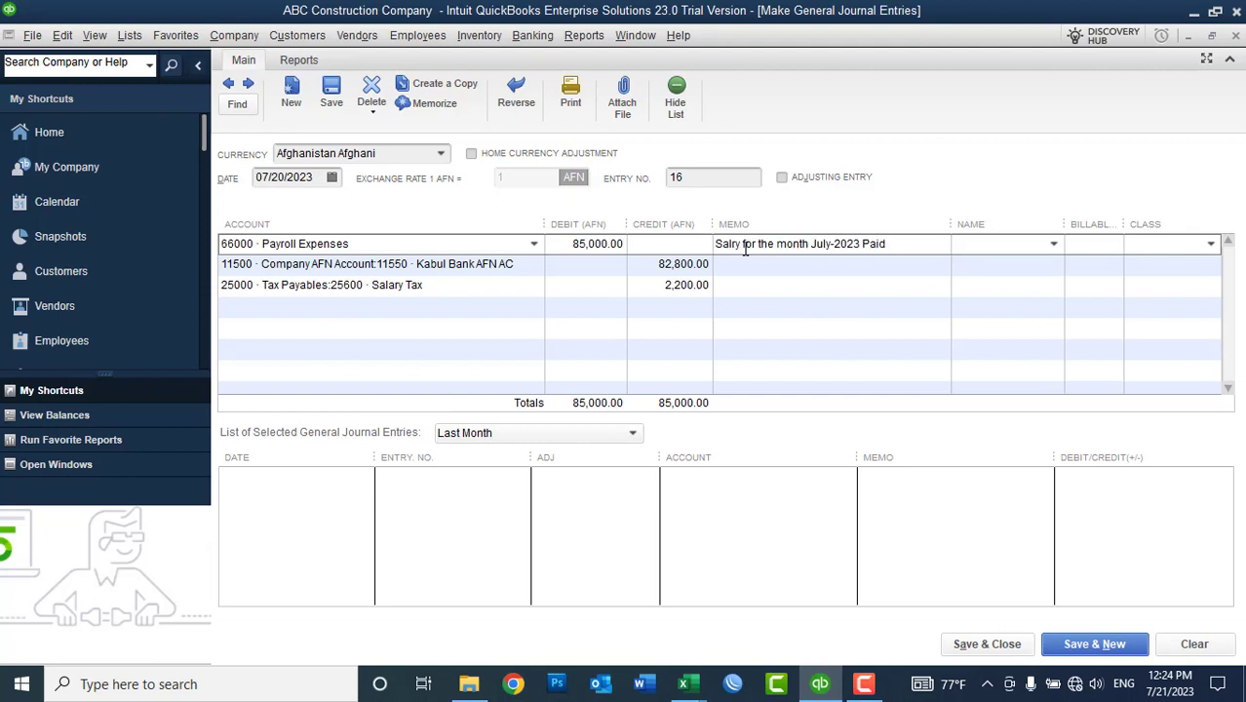
key(Right)
key(Right)
text(a)
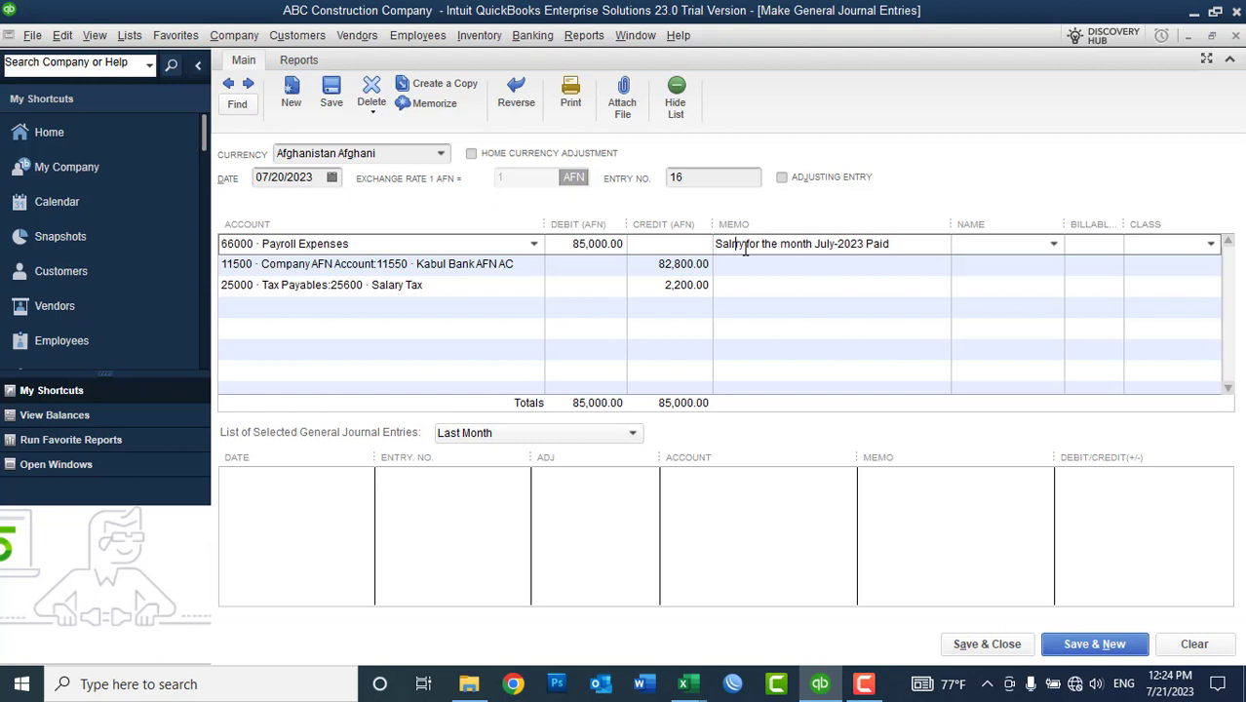
Step: Copy the Payroll Expenses memo into the memo fields of the Kabul Bank AFN AC and Salary Tax lines
drag(916, 246, 601, 251)
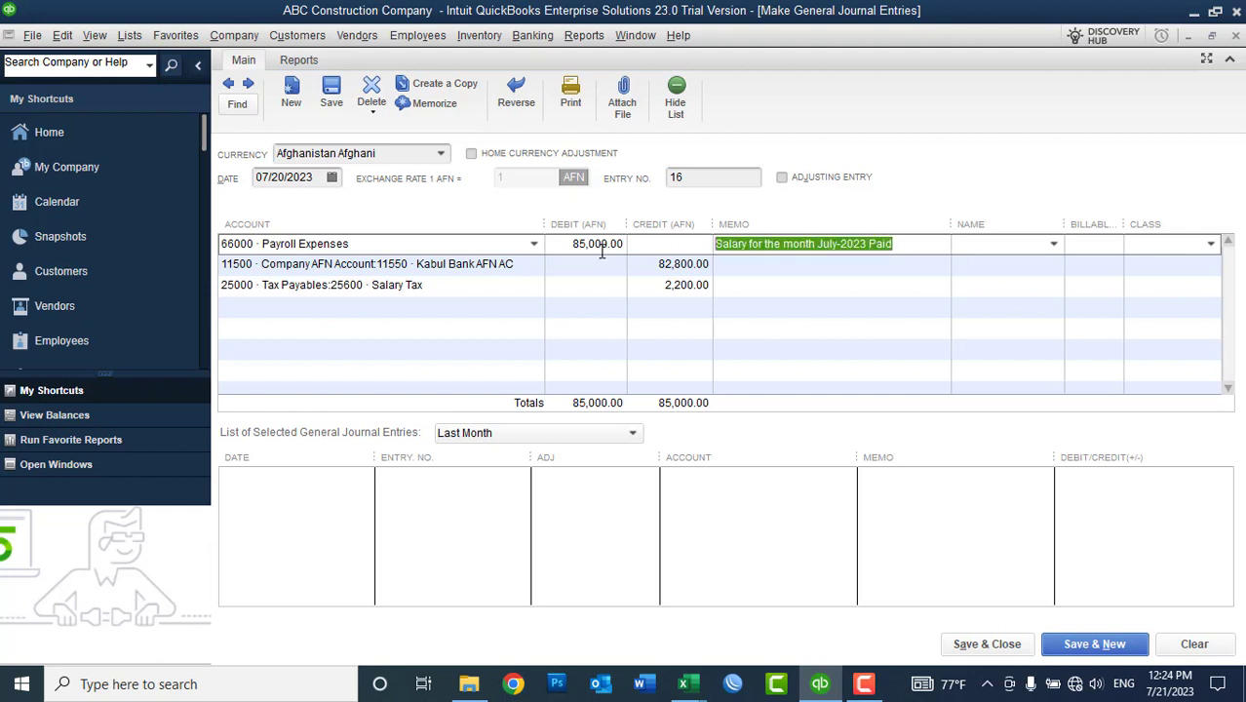
key(ctrl+c)
click(737, 265)
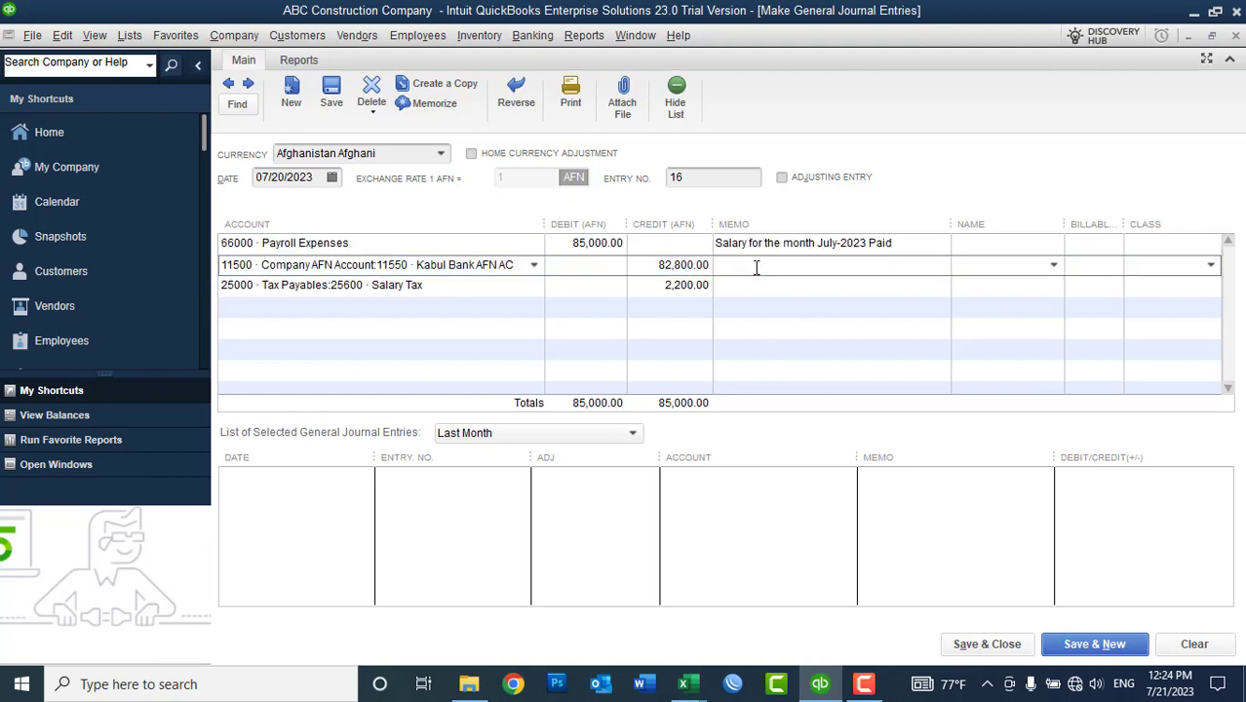
key(ctrl+v)
click(747, 284)
key(ctrl+v)
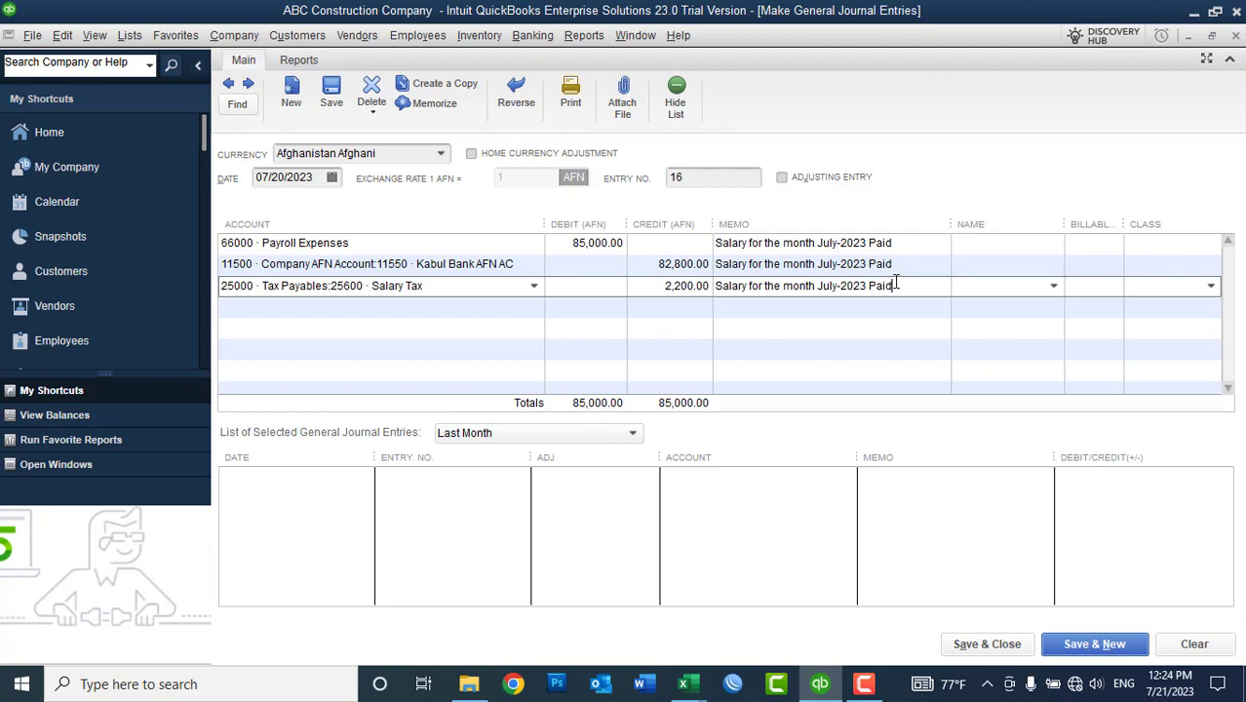
Step: Reword the Salary Tax line's memo to "Salary tax of the month July-2023 has been Calculated"
key(Home)
text(Sal)
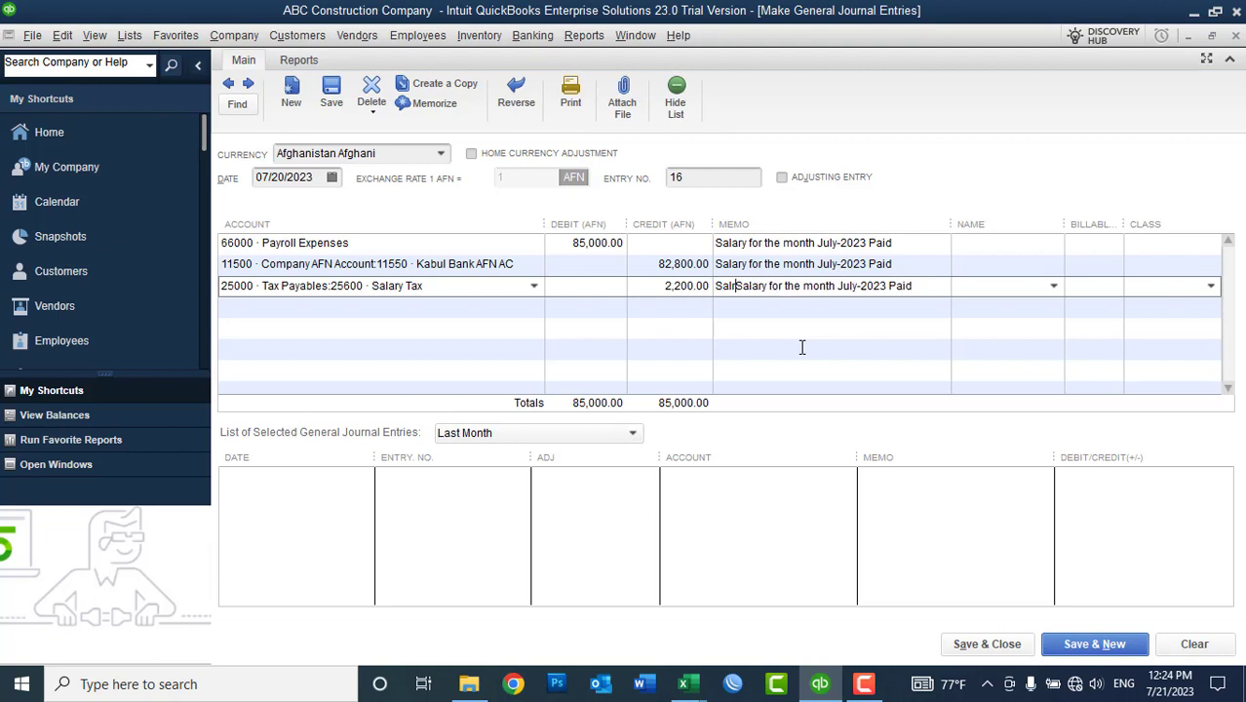
text(ary tax)
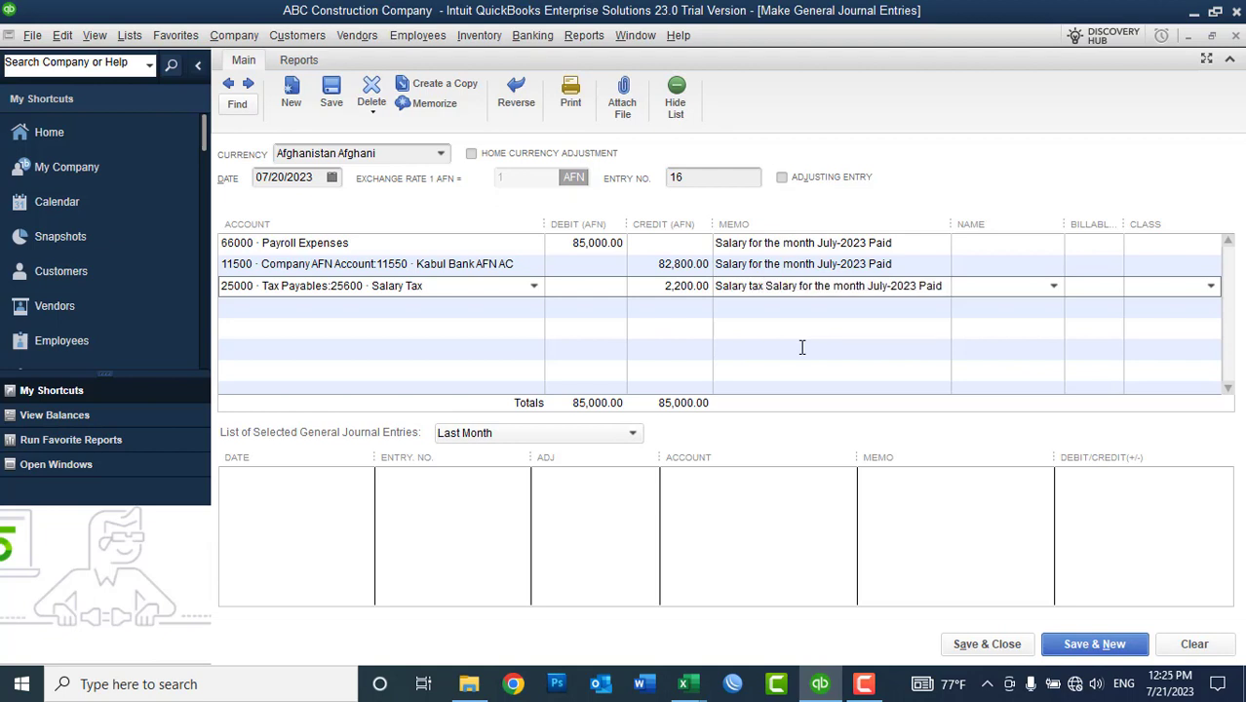
text( of the)
key(Delete)
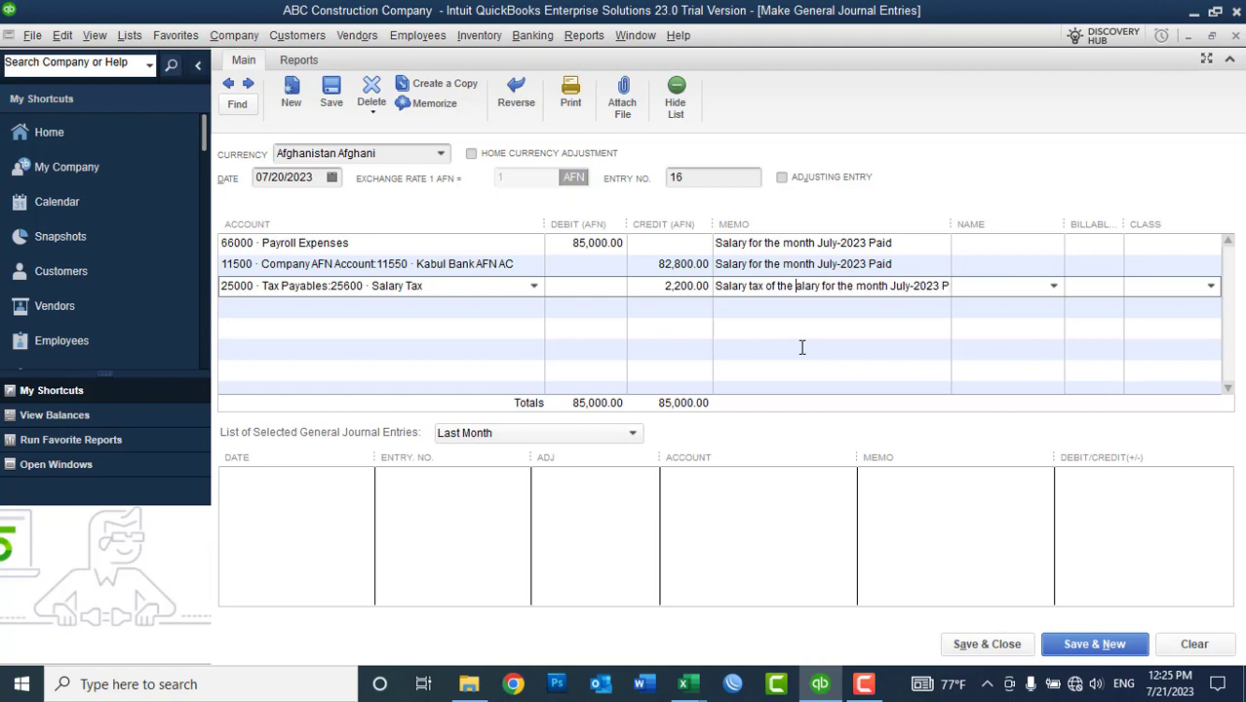
key(Delete)
key(Delete)
key(Delete)
key(Delete)
key(Delete)
key(Delete)
key(Delete)
key(Delete)
key(Delete)
key(Delete)
key(Delete)
key(Delete)
key(Delete)
key(Delete)
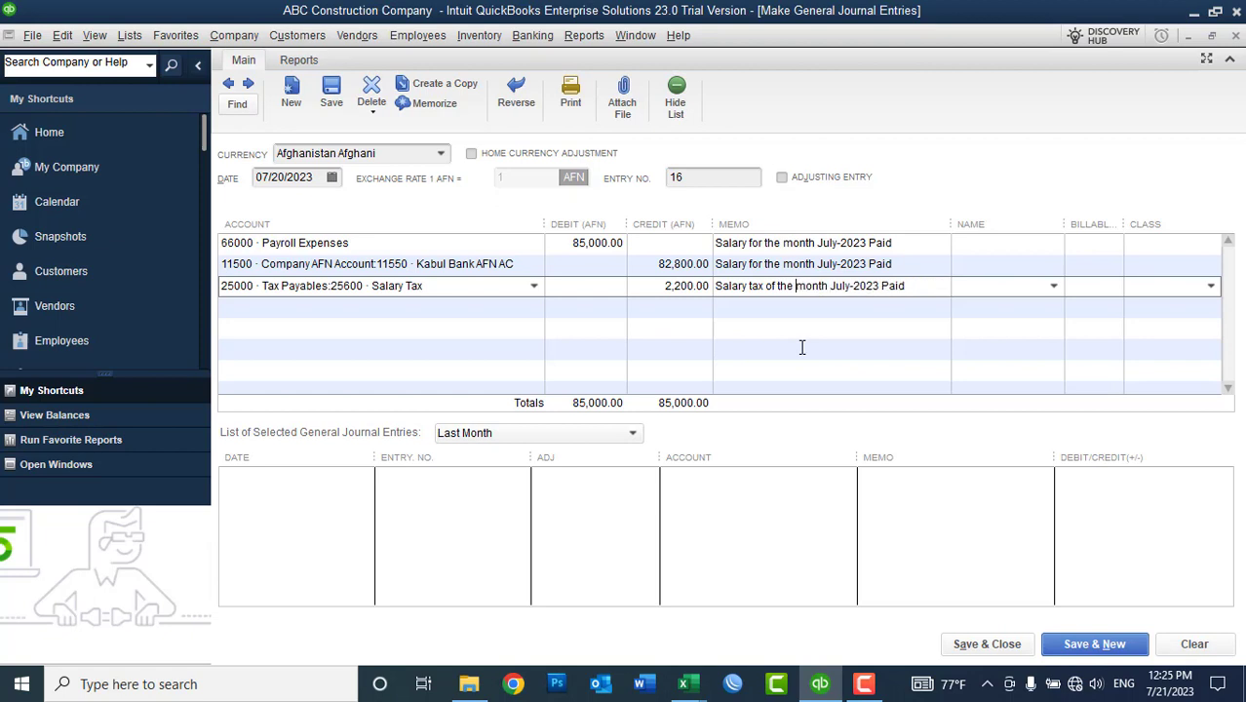
key(Right)
key(Right)
key(Right)
key(Right)
key(Right)
key(Right)
key(Right)
key(Right)
key(Right)
key(Right)
key(Right)
key(Right)
key(Right)
key(Right)
key(Right)
key(Right)
key(Right)
key(Right)
key(Right)
key(Right)
key(BackSpace)
key(BackSpace)
key(BackSpace)
key(BackSpace)
text(has been Calculate)
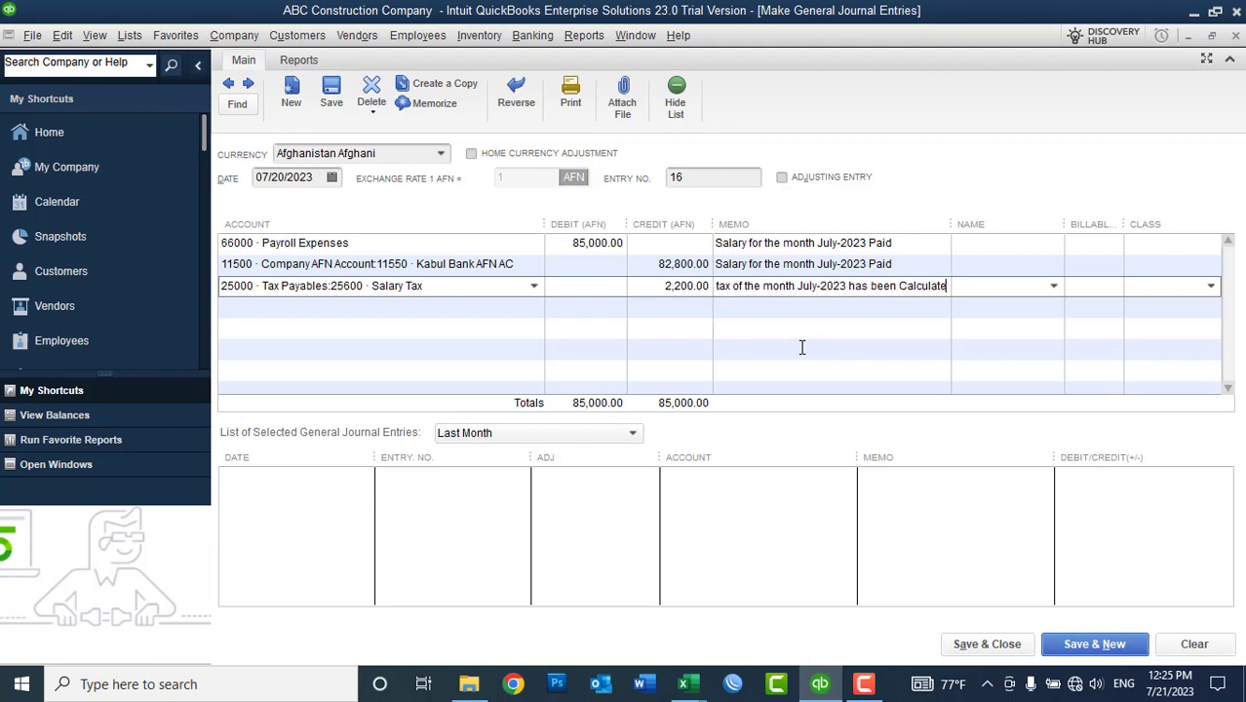
text(d)
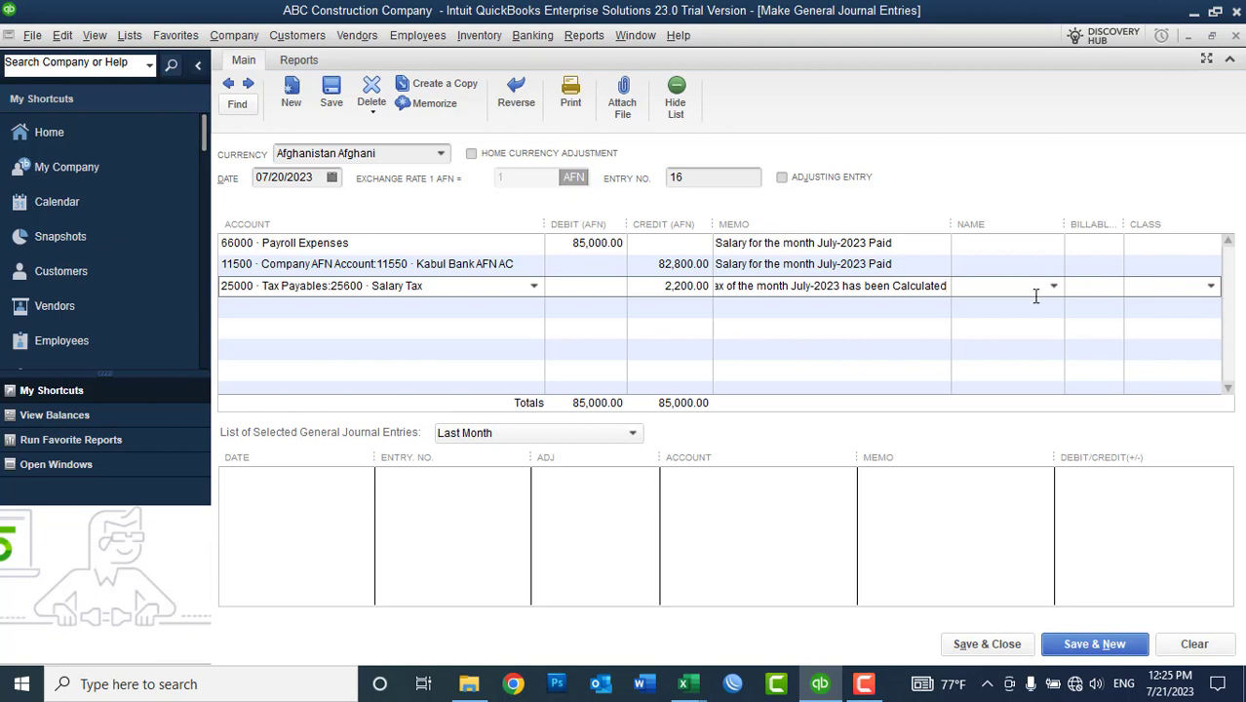
Step: Review the salary memos on the first two lines, then save and close the journal entry
click(912, 241)
click(910, 263)
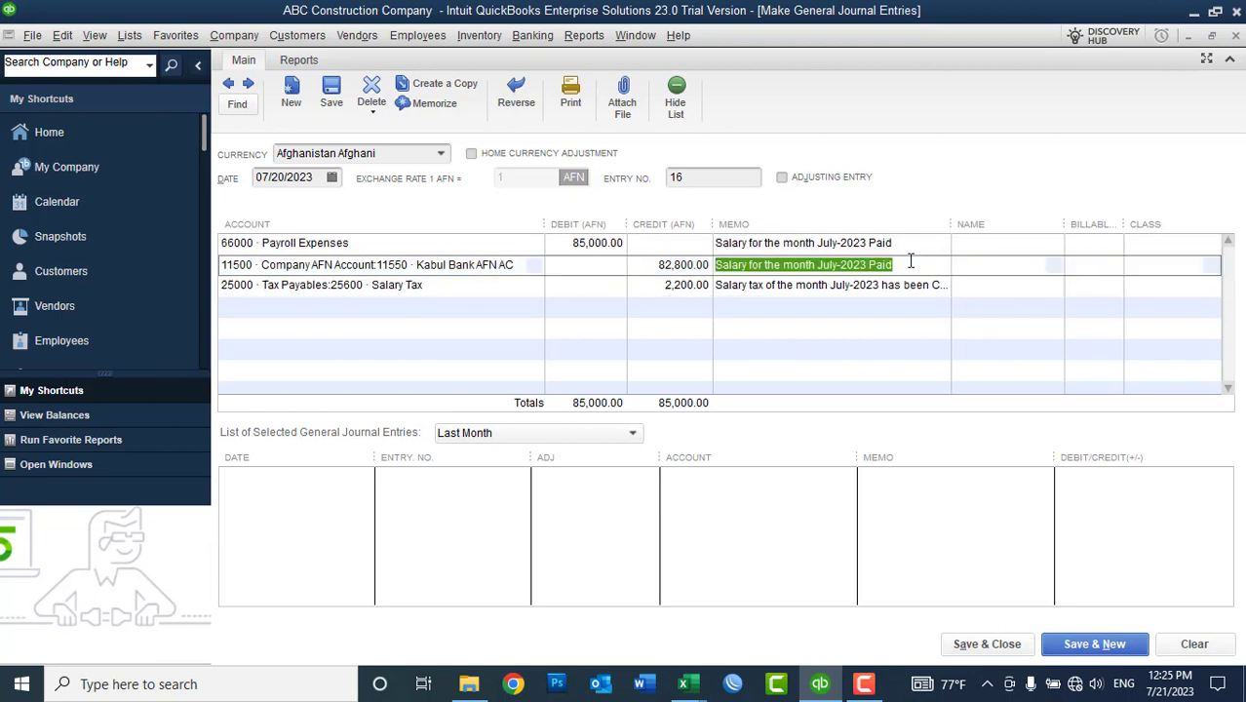
click(882, 244)
click(907, 243)
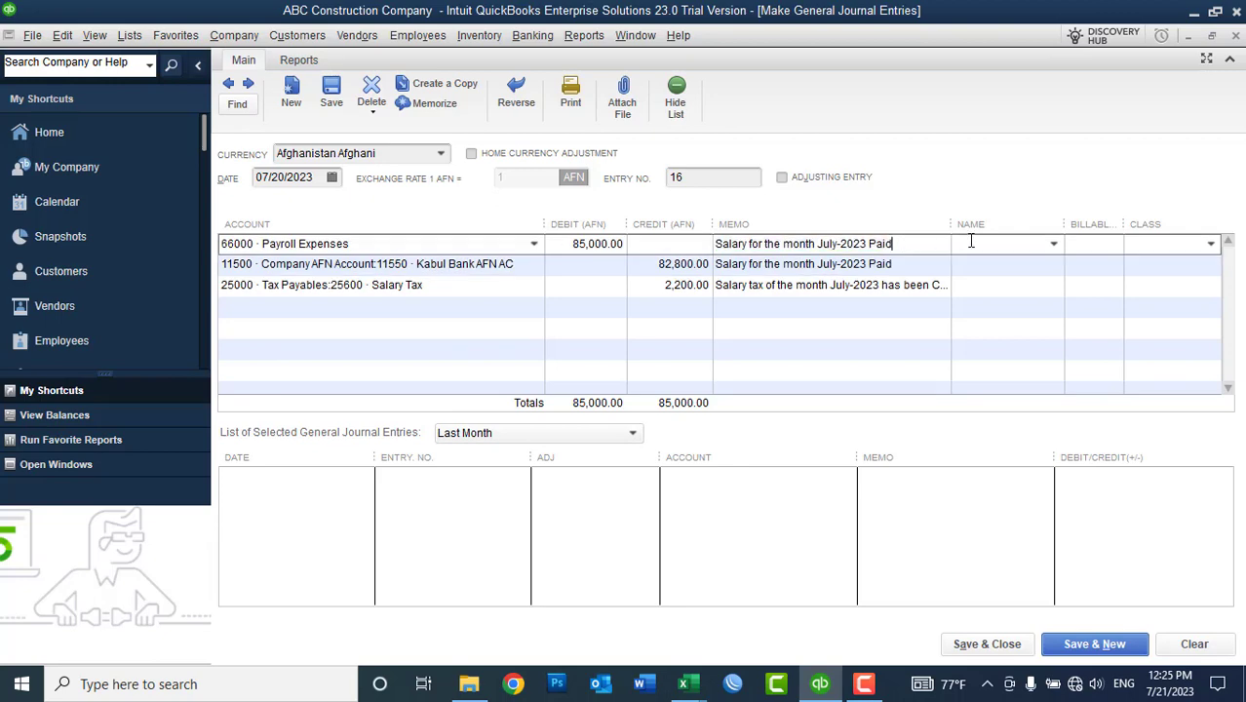
click(987, 644)
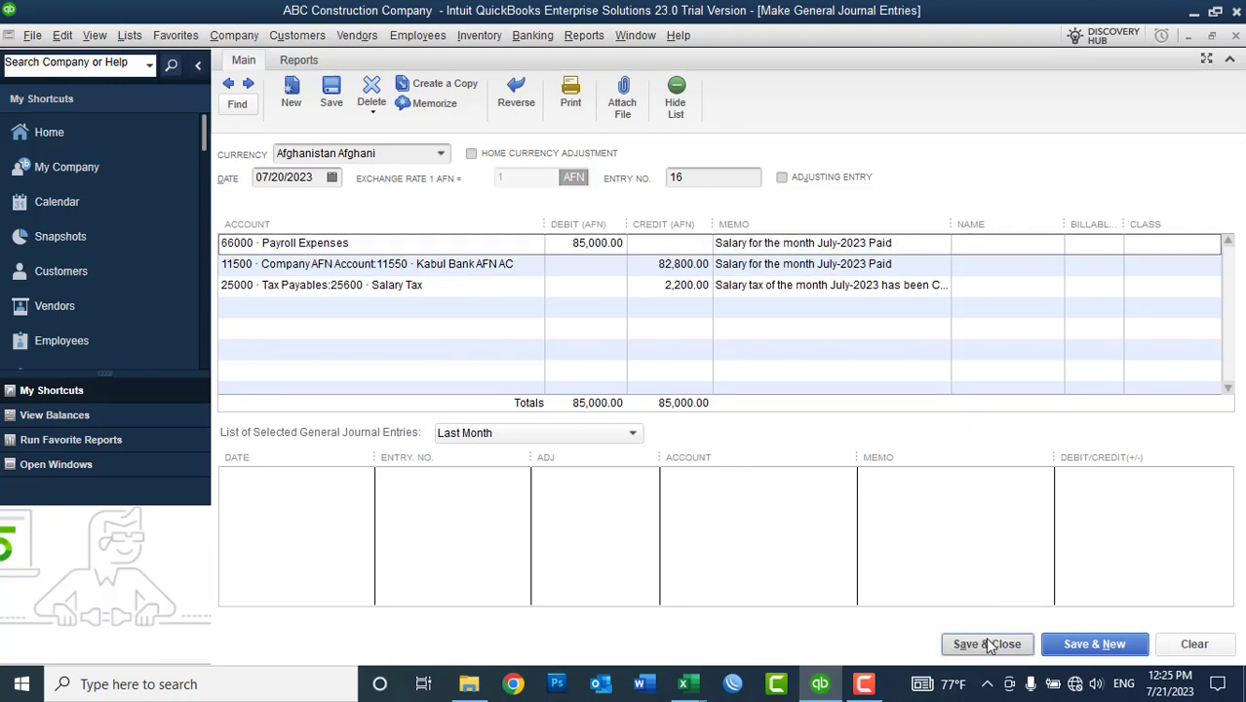
click(560, 253)
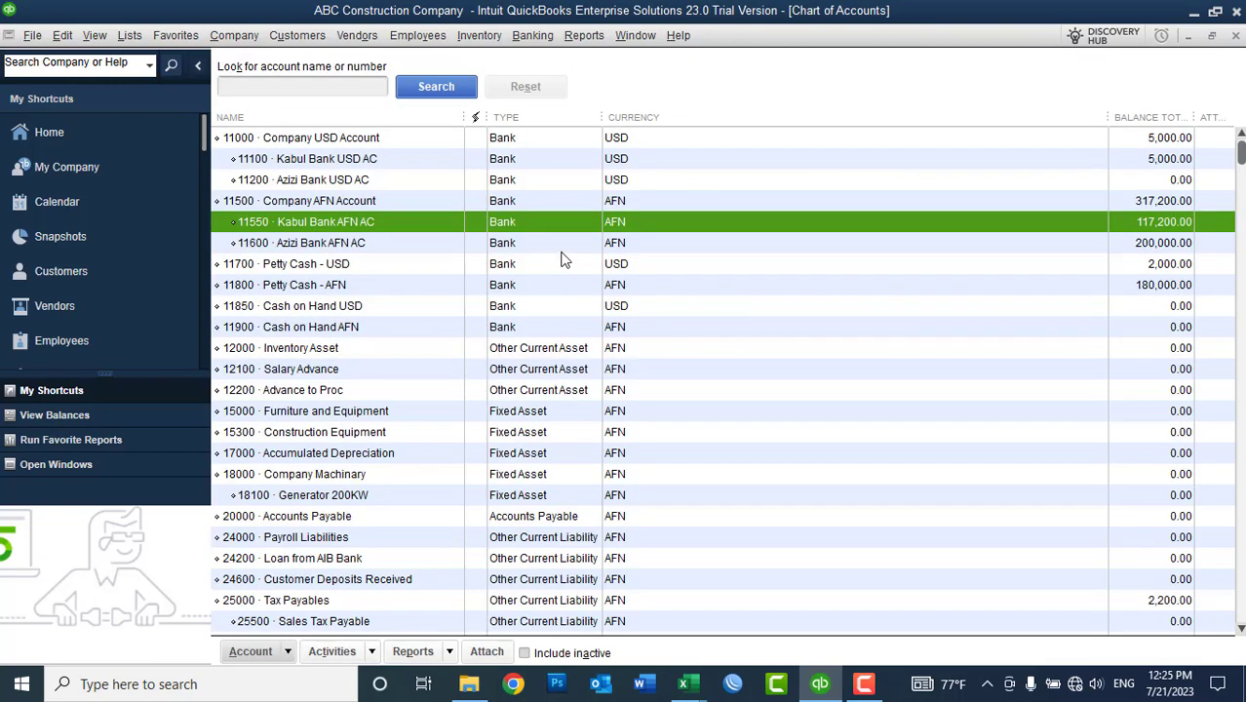
Step: Check the Kabul Bank AFN AC reduction by subtracting 117,200 from 200,000 in the calculator, then close it
click(63, 35)
click(91, 341)
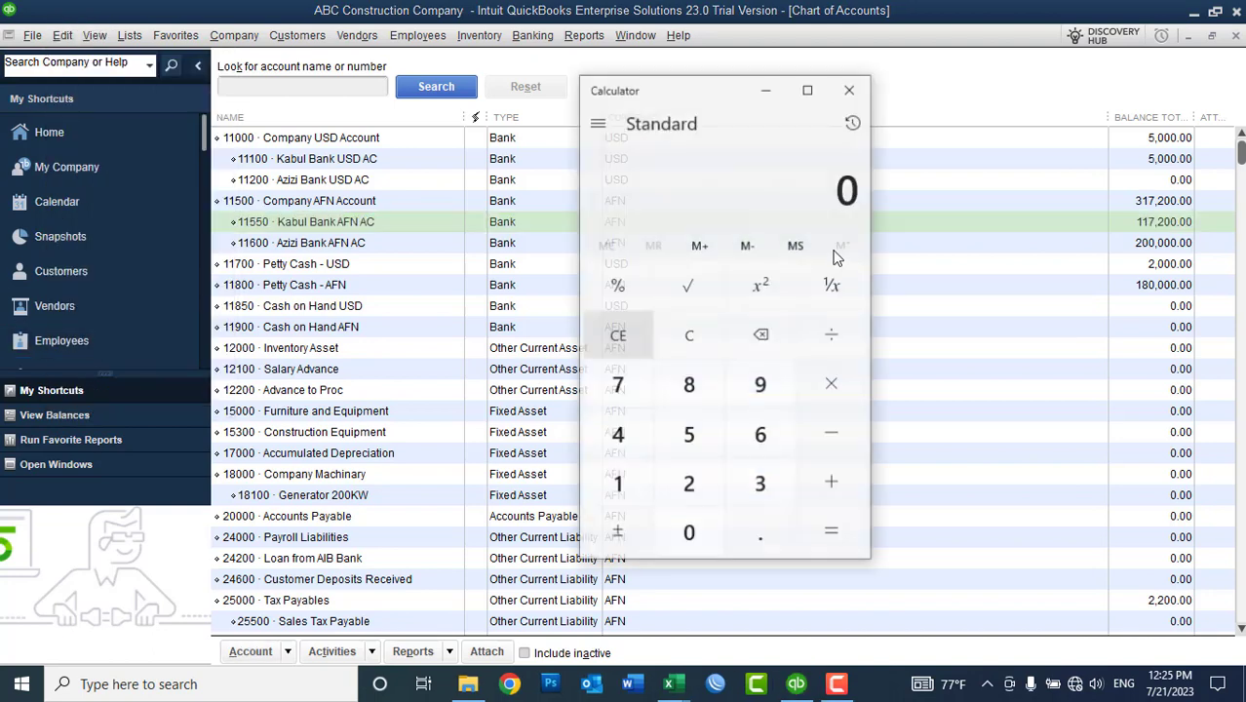
click(692, 495)
click(689, 532)
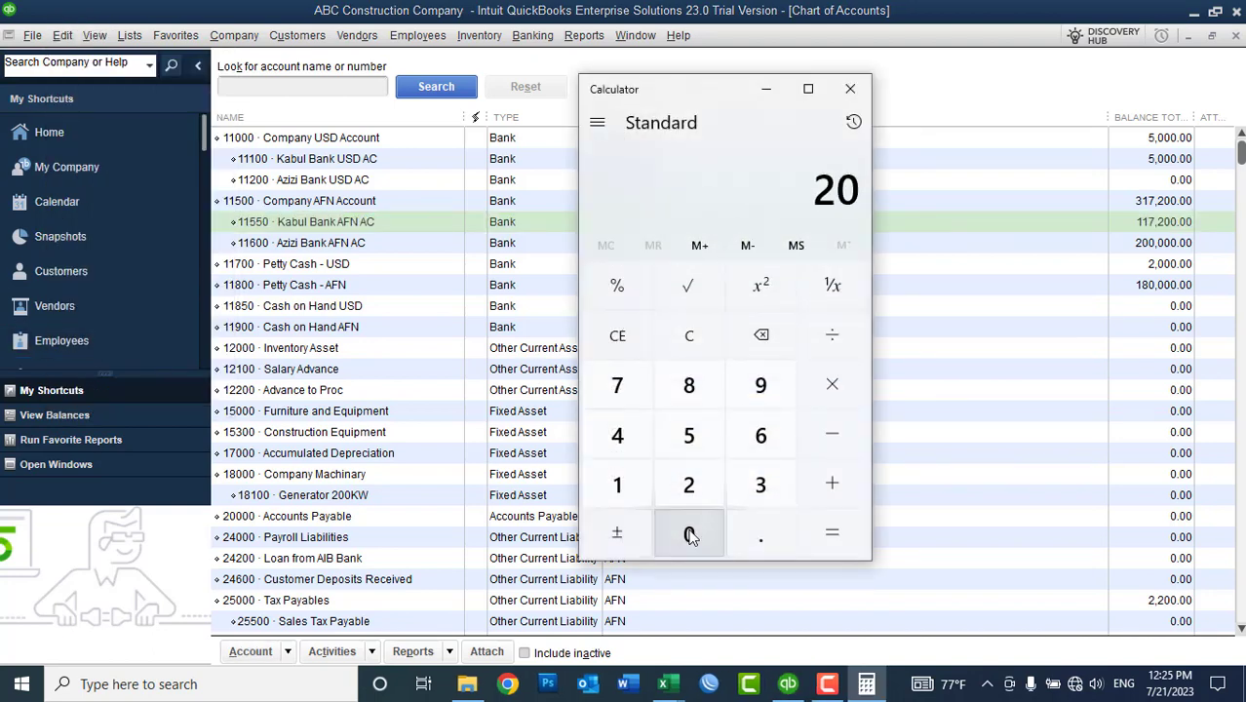
click(689, 533)
click(689, 533)
click(689, 534)
click(690, 533)
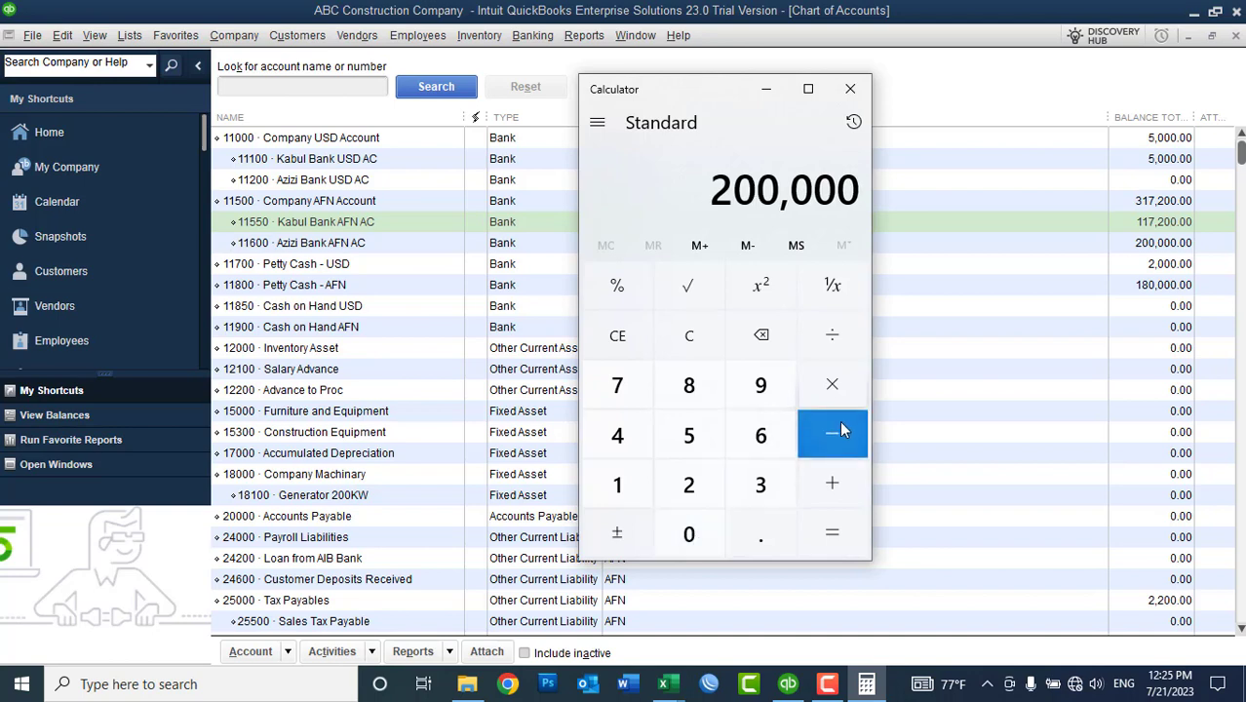
click(831, 433)
click(612, 488)
click(612, 487)
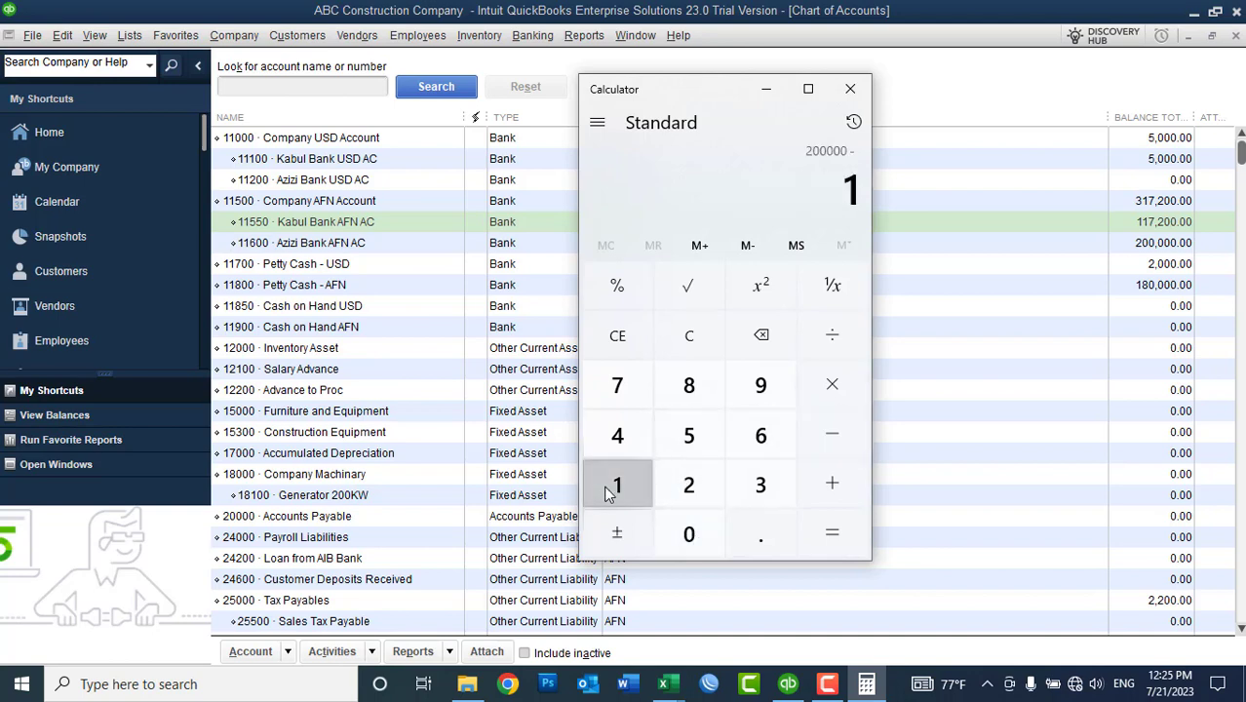
click(619, 390)
click(689, 487)
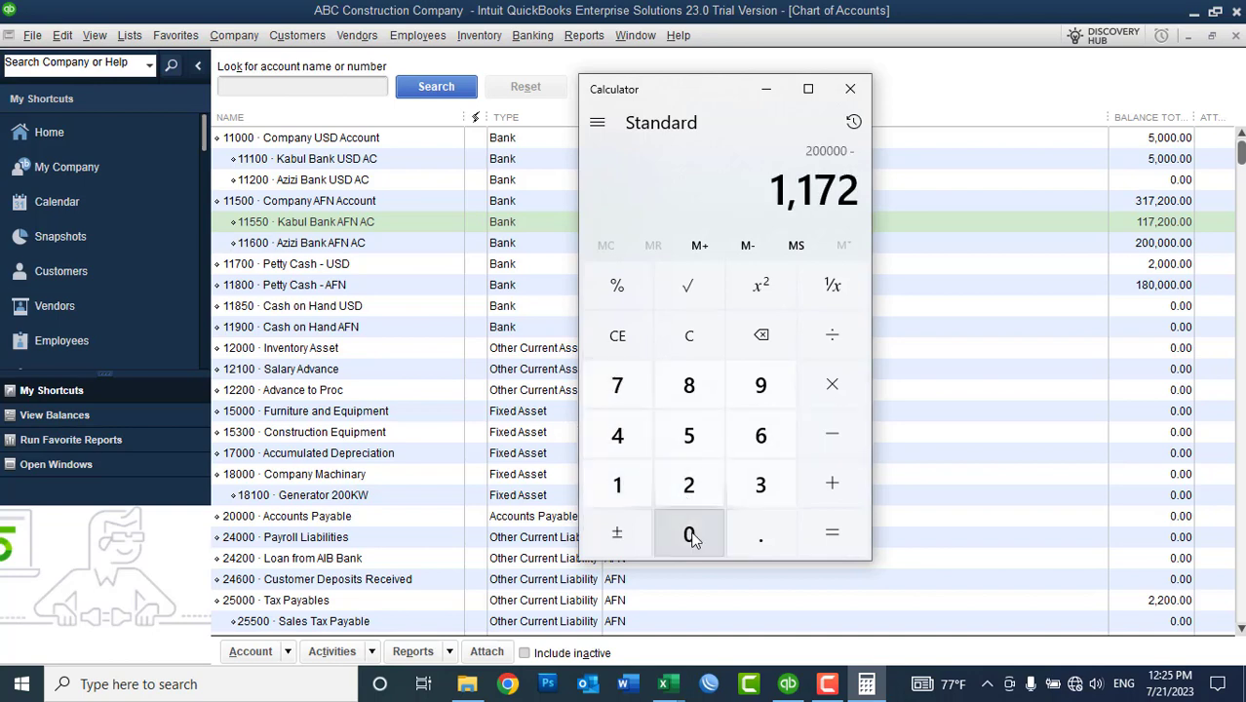
click(690, 533)
click(690, 534)
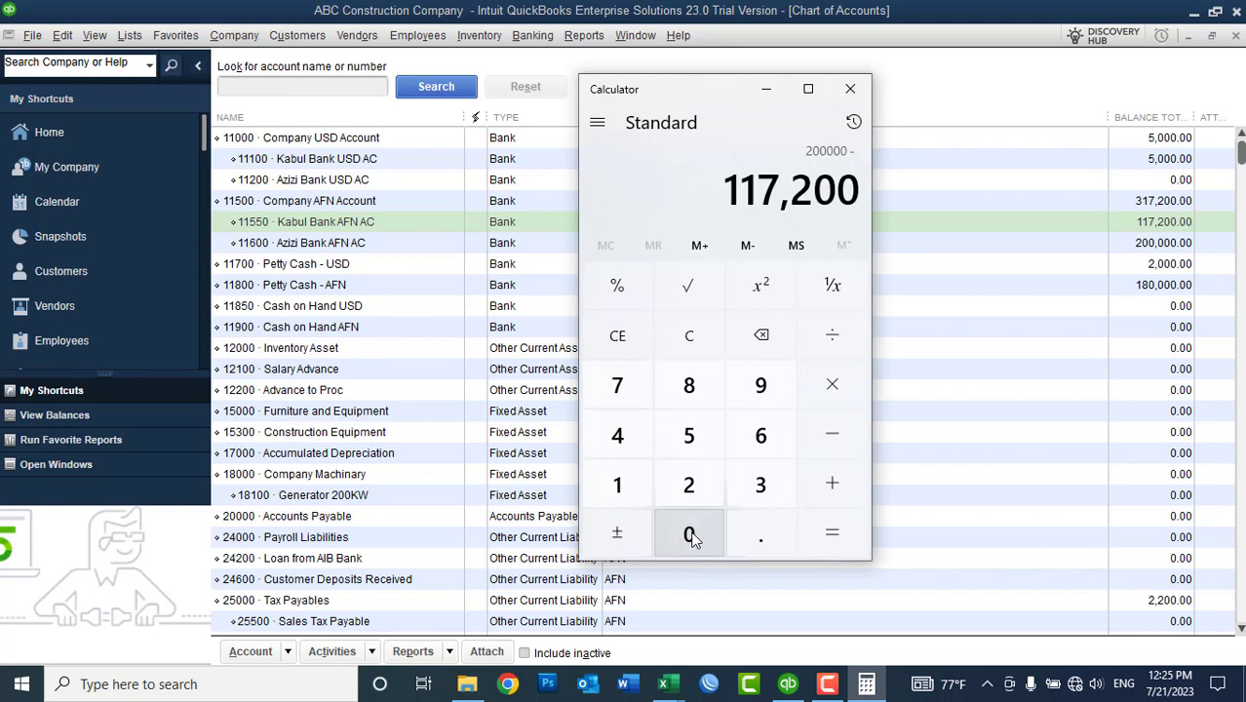
click(841, 544)
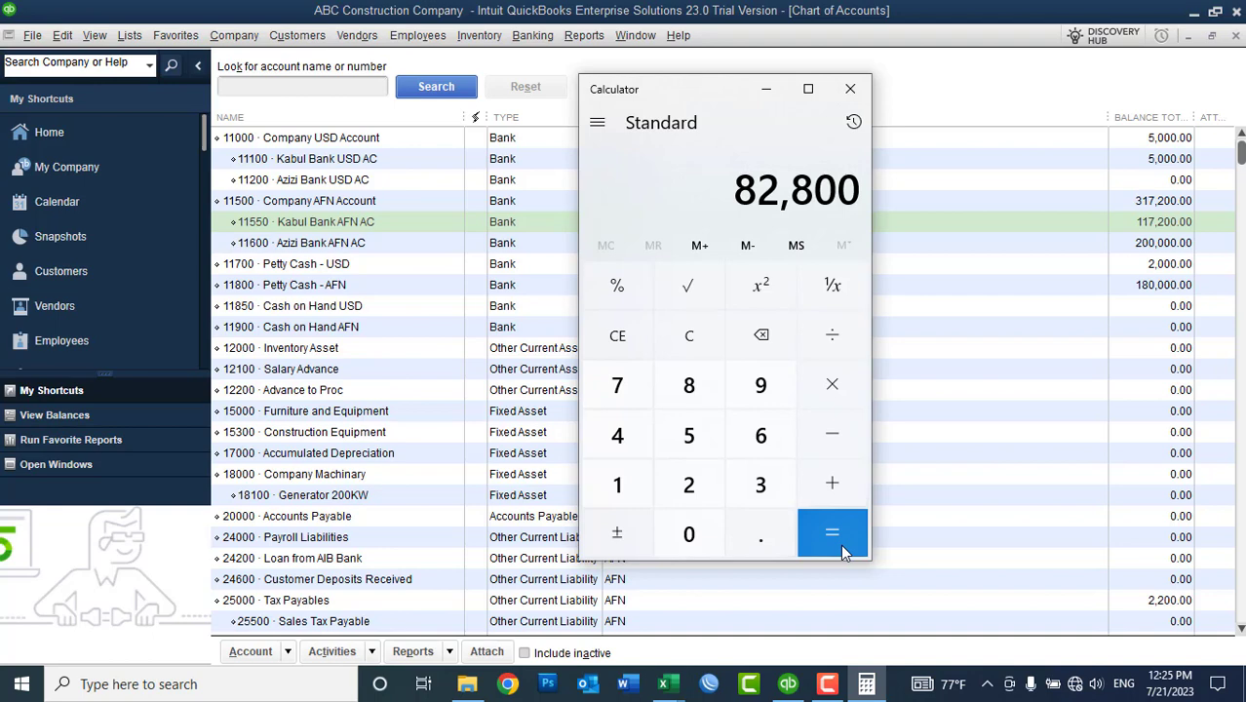
click(849, 88)
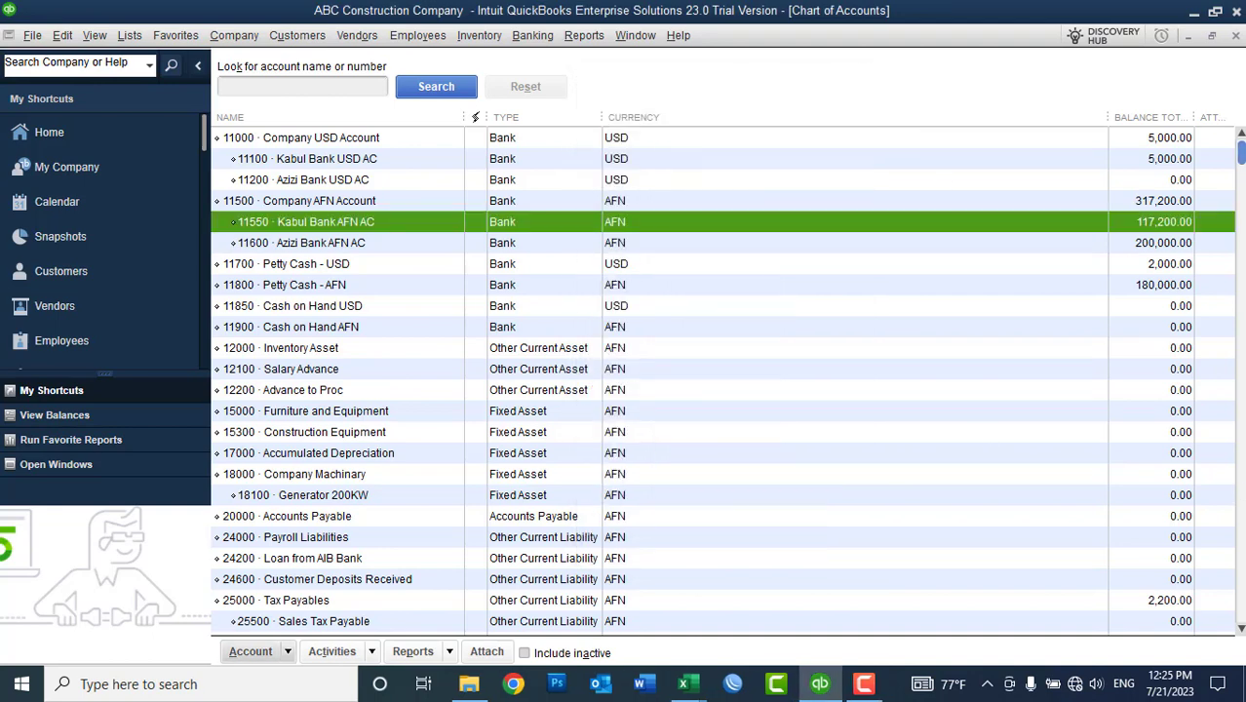
Step: Locate the 25600 Salary Tax account under Tax Payables in the chart of accounts and check its balance
click(325, 600)
key(Down)
key(Down)
key(Down)
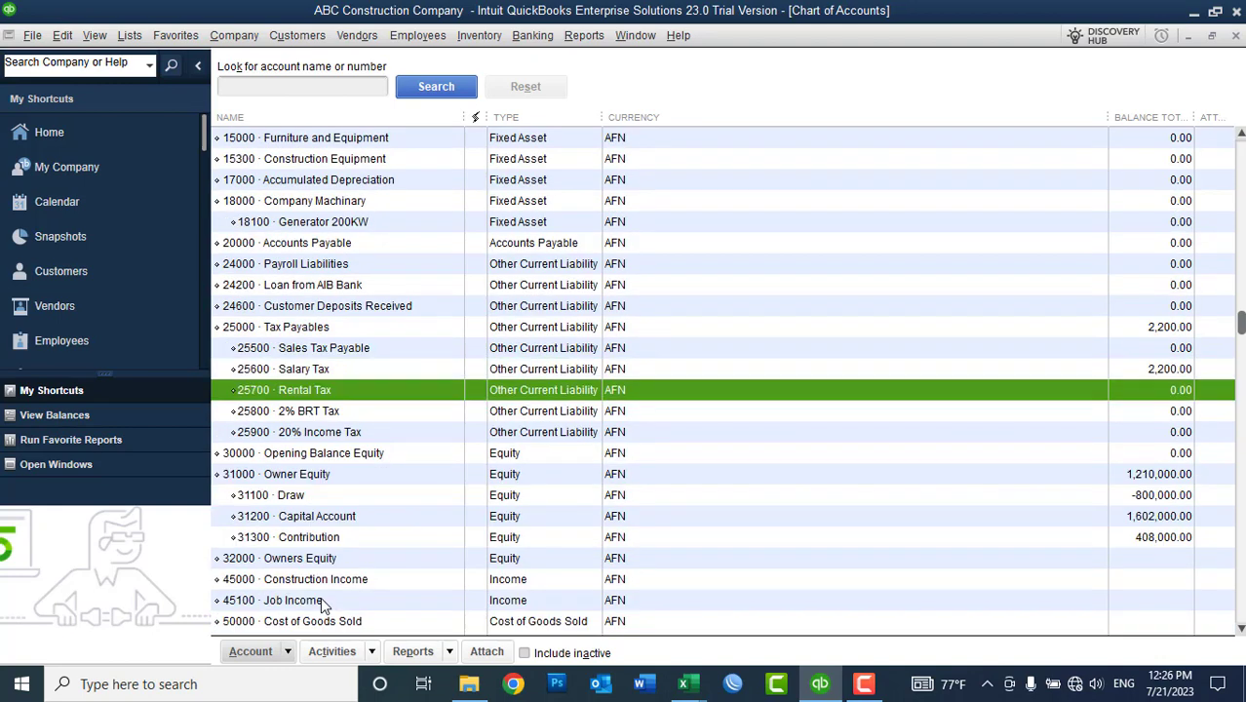
key(Up)
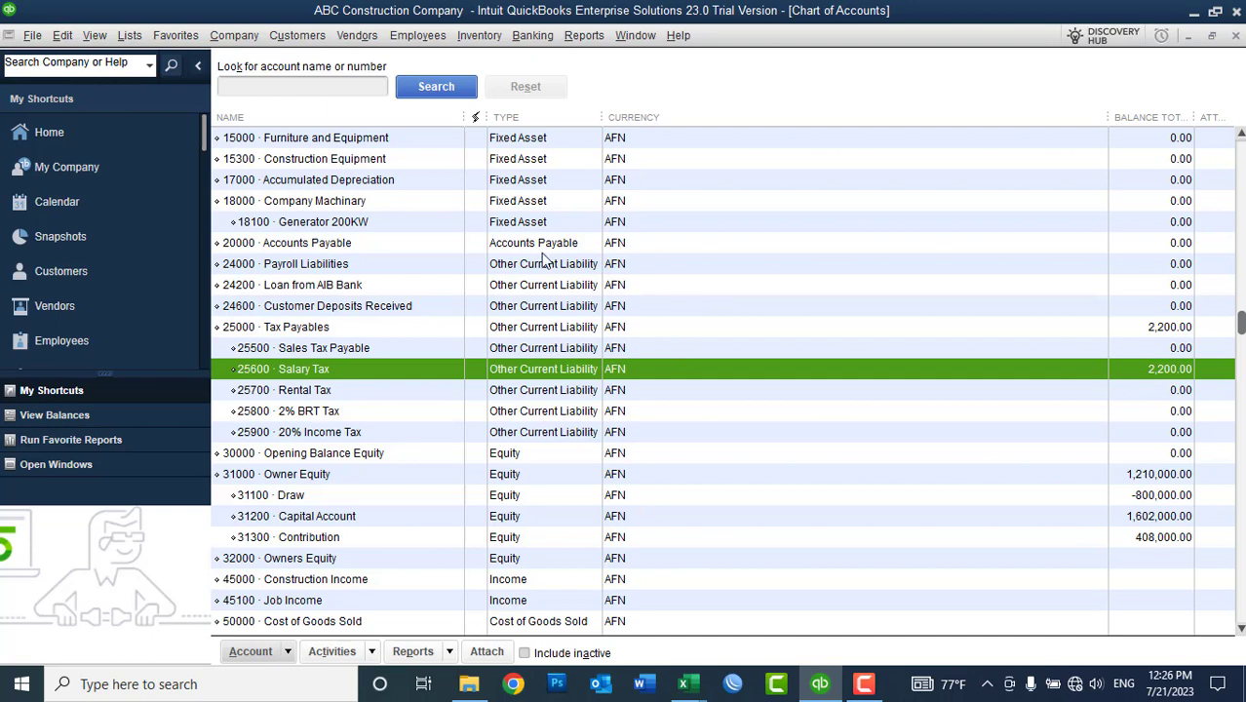
Step: Start a new general journal entry and date it 07/21/2023
click(229, 36)
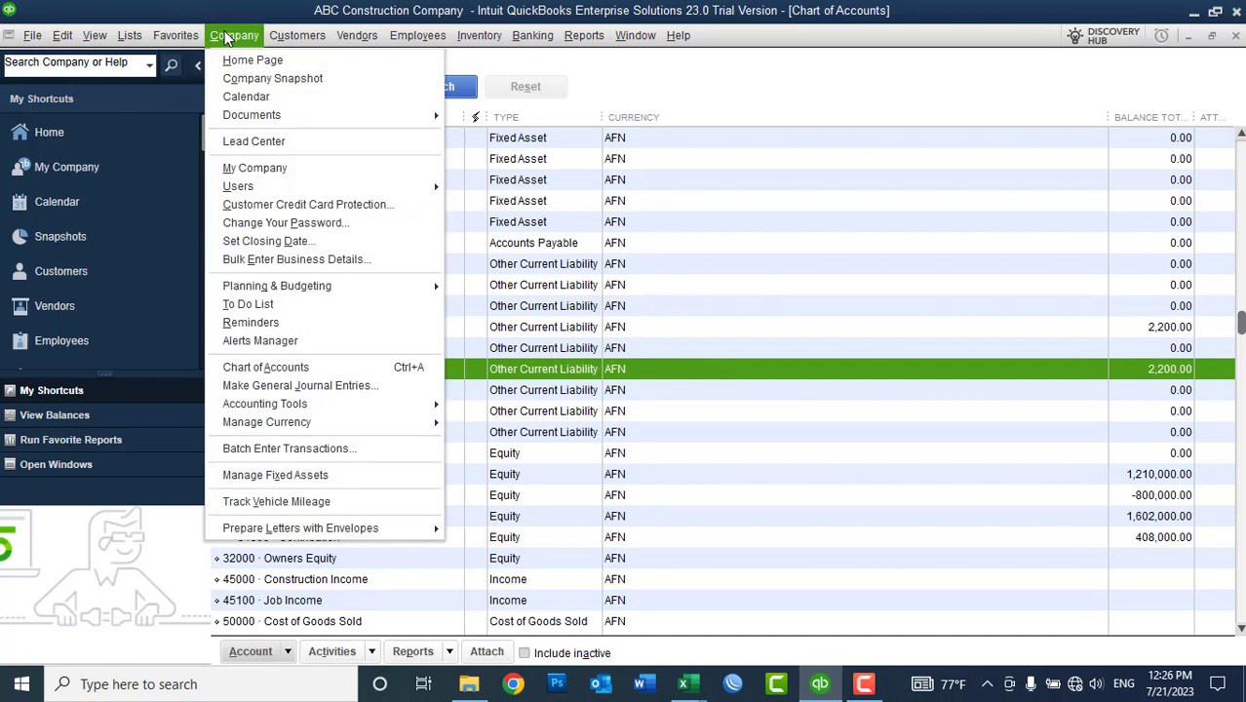
click(292, 385)
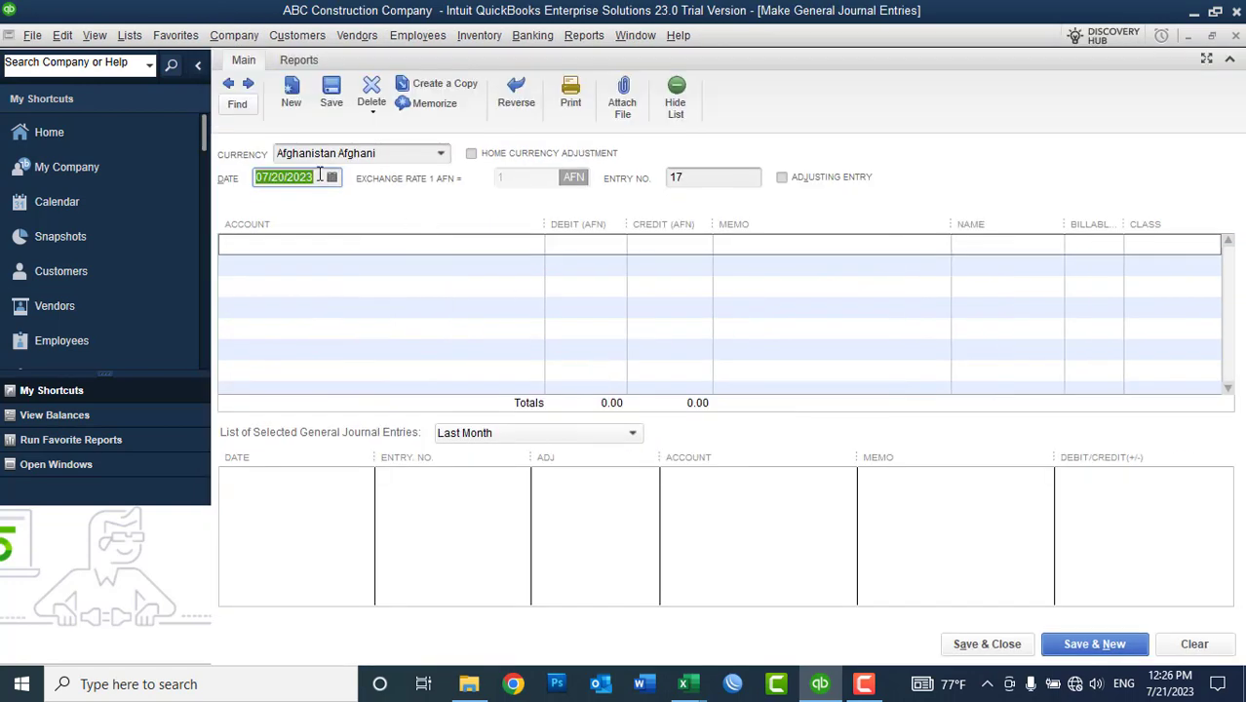
click(331, 176)
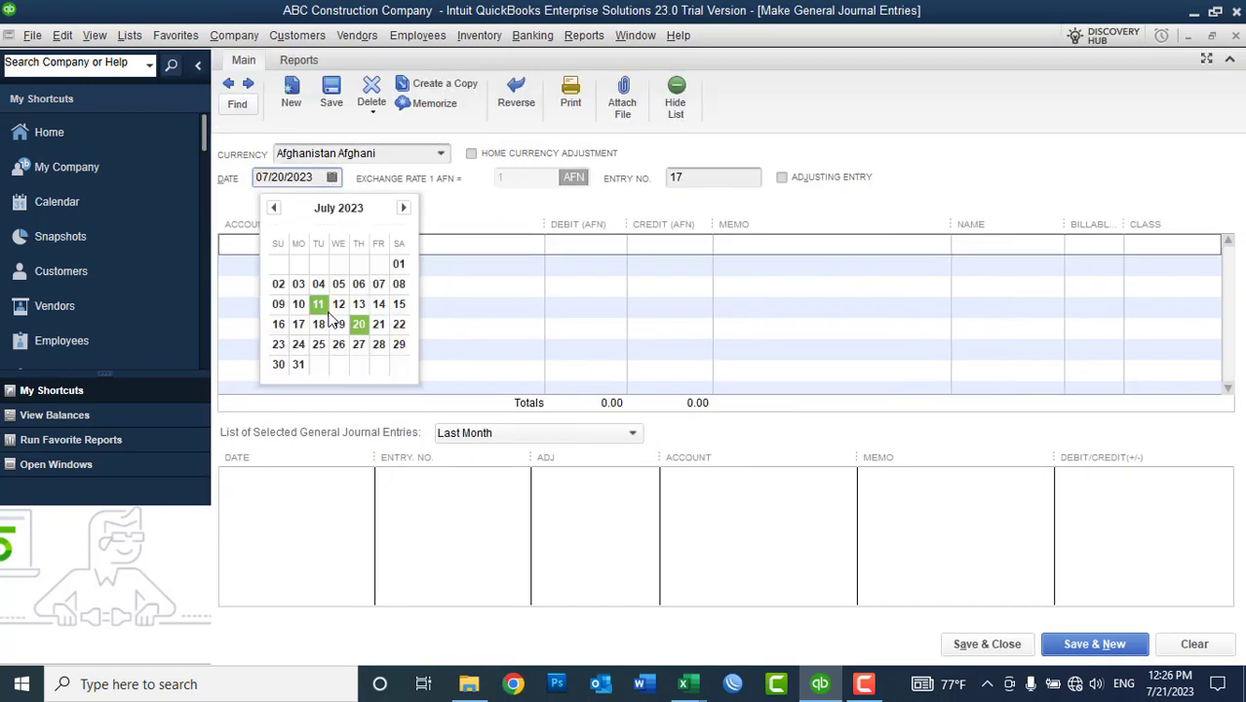
click(378, 323)
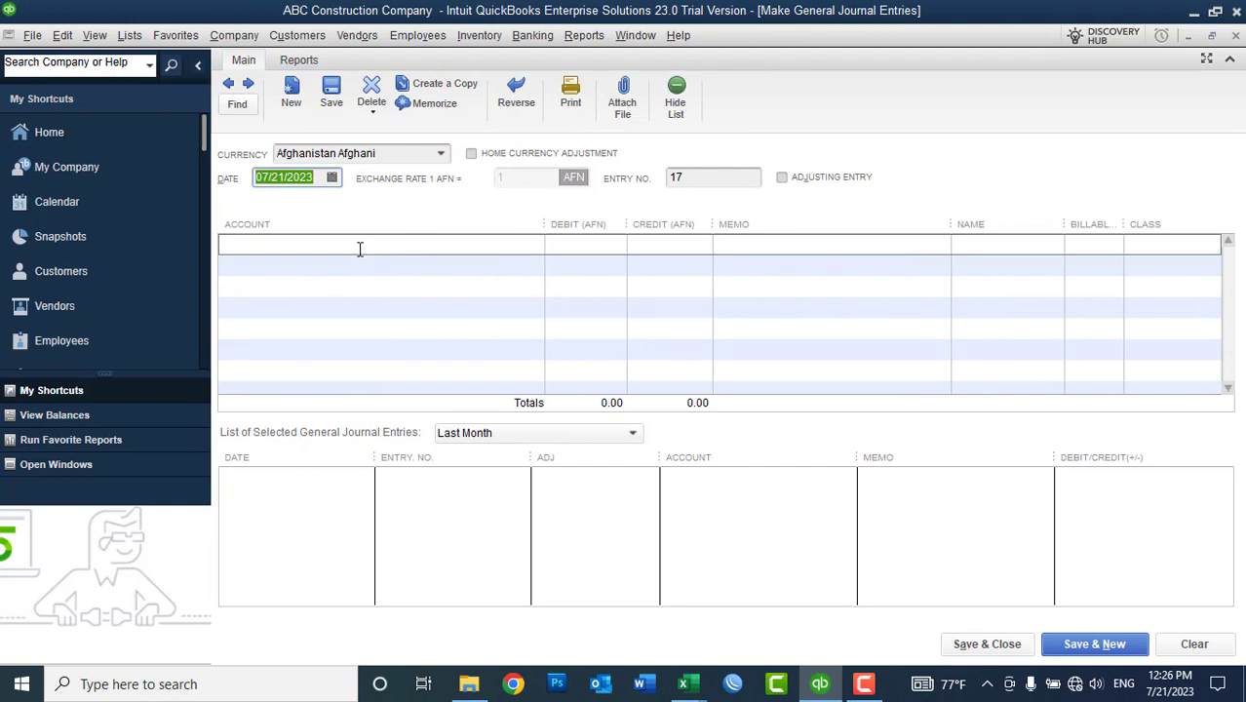
Step: Debit 25600 Salary Tax with 2,200 AFN and assign the balancing credit line to 11550 Kabul Bank AFN AC
click(360, 249)
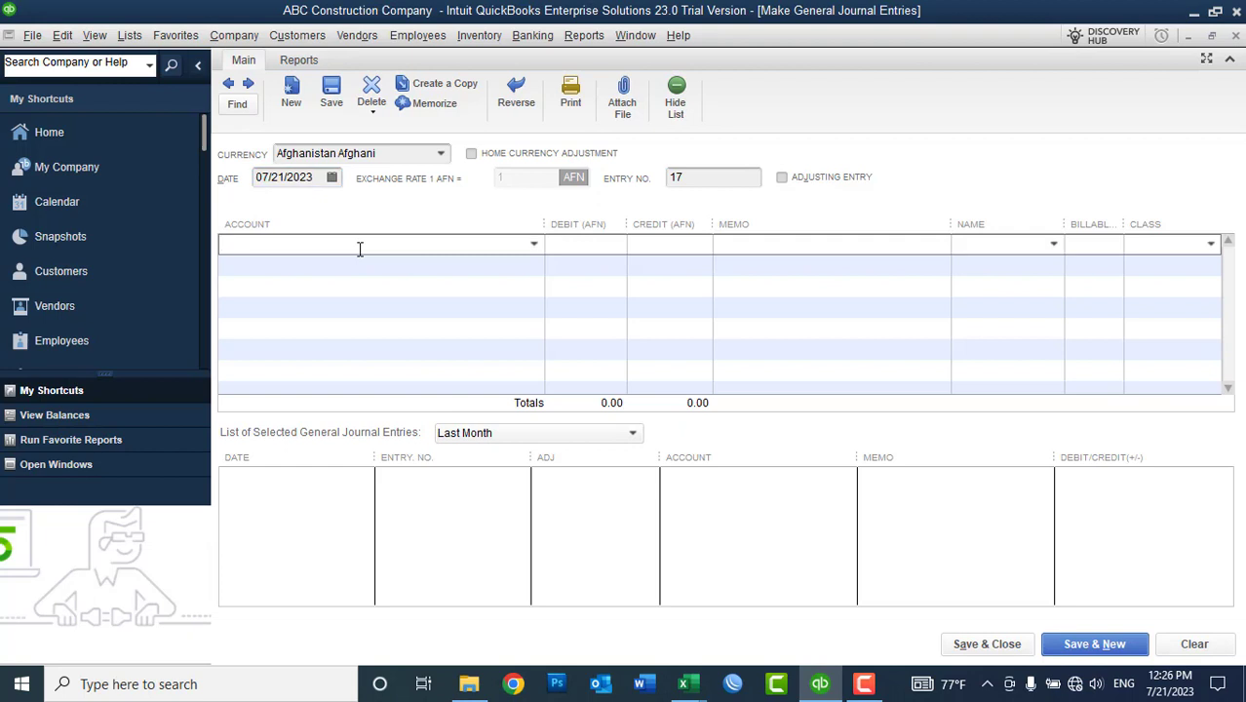
text(sal)
click(334, 354)
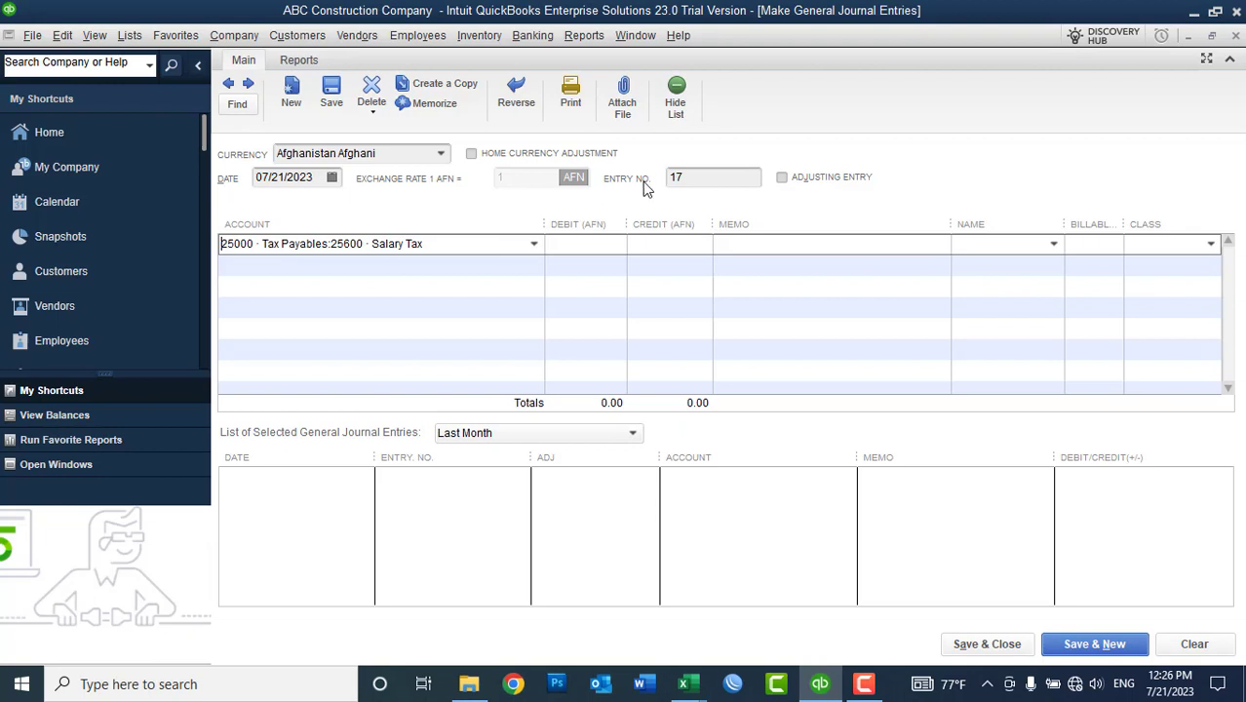
click(579, 246)
text(2,200)
key(Tab)
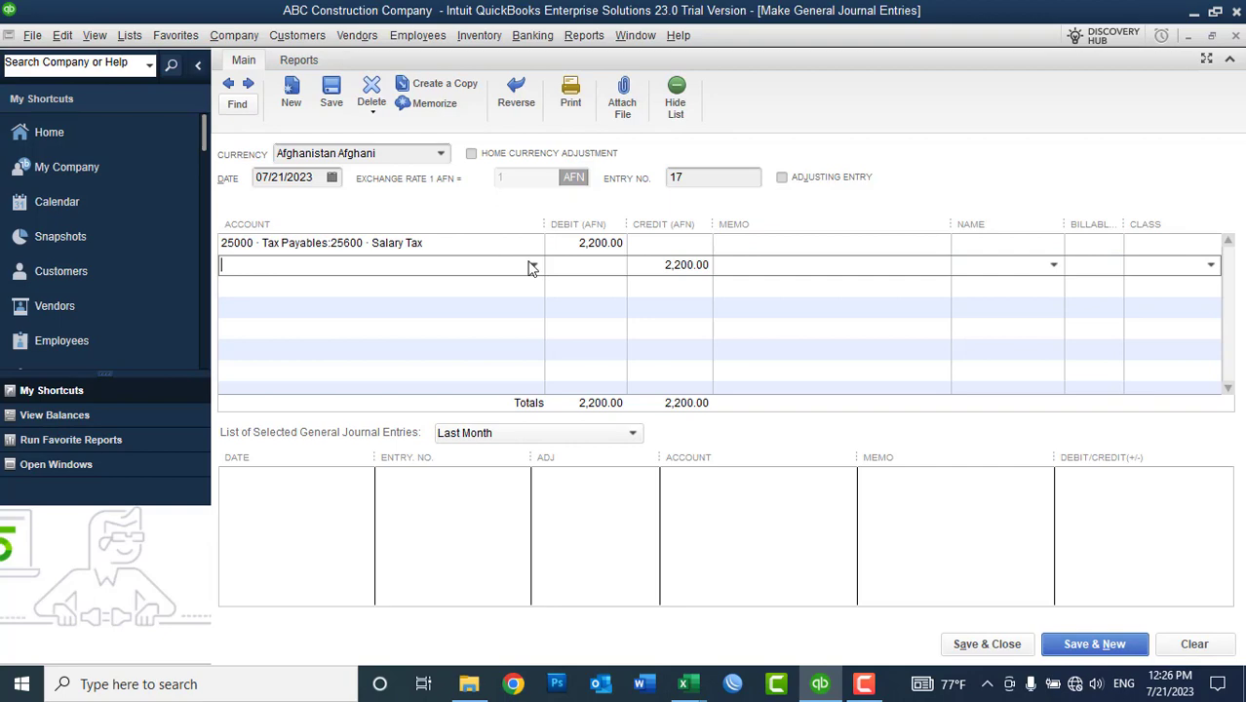
click(532, 265)
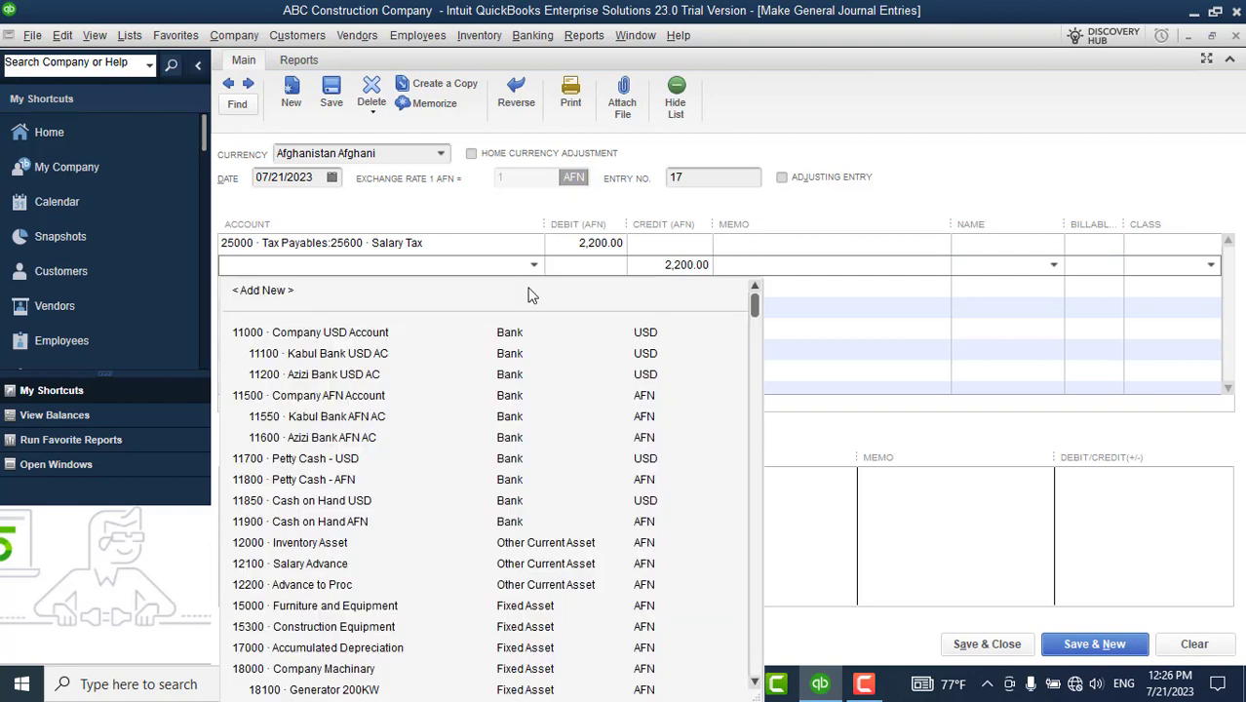
click(360, 421)
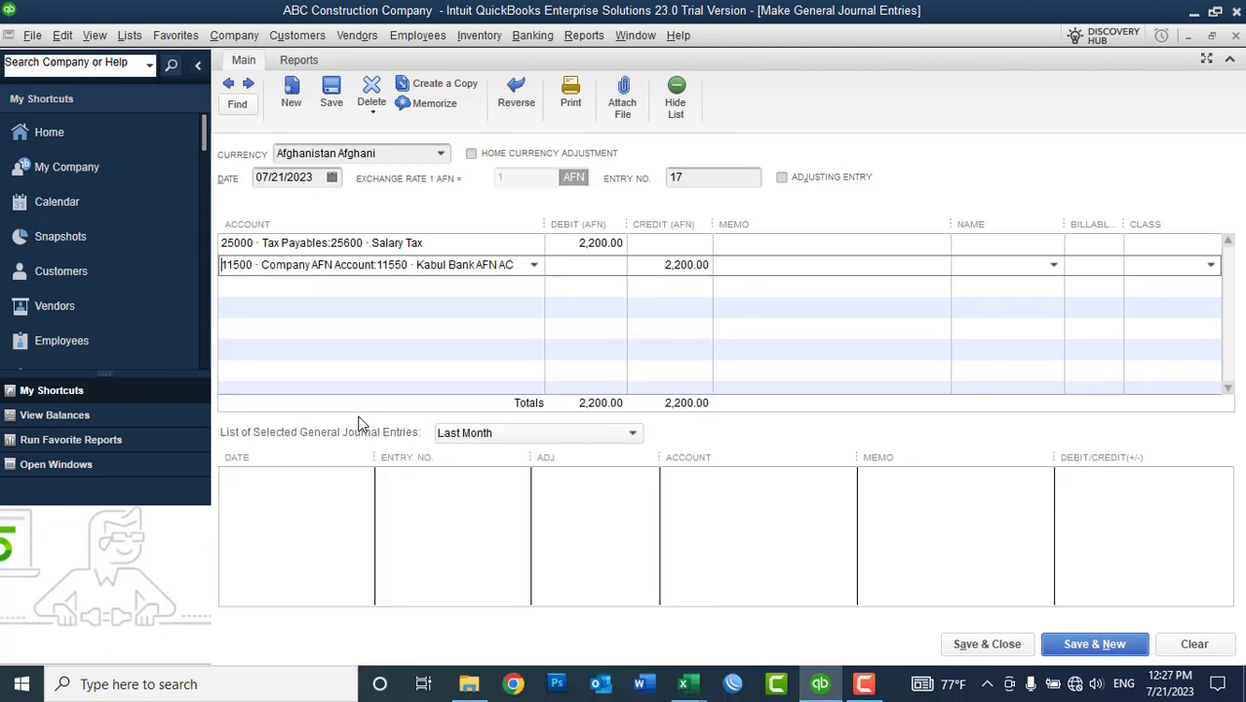
Step: Enter the memo "Salary tax for the month of July-2023 Paid" on both the debit and credit lines
click(724, 248)
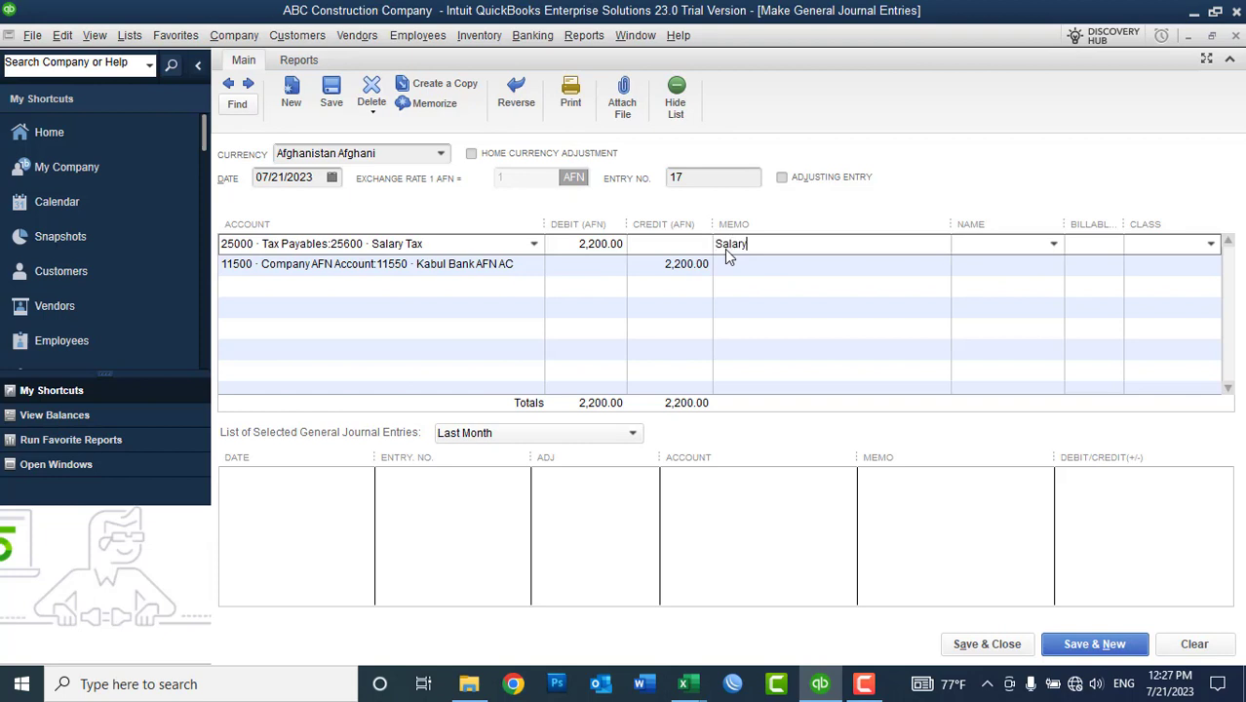
text(Salary tax for the month of Jul)
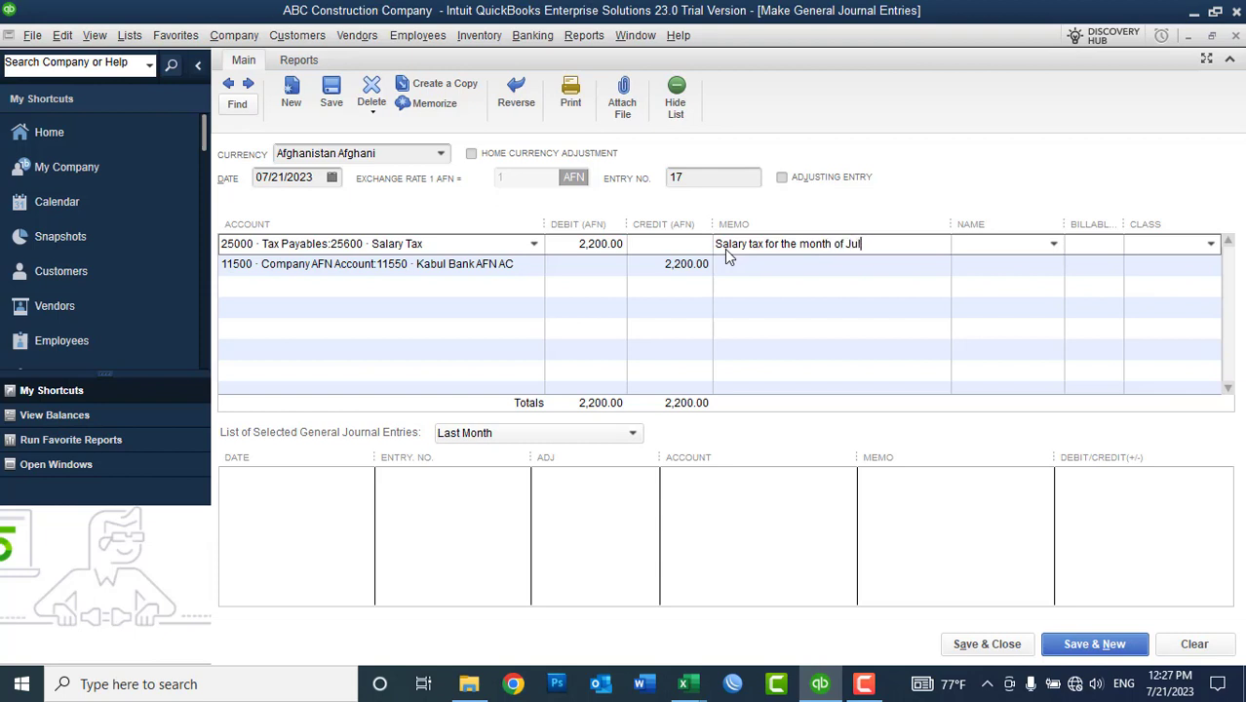
text(y-2023 Paid)
drag(924, 243, 542, 243)
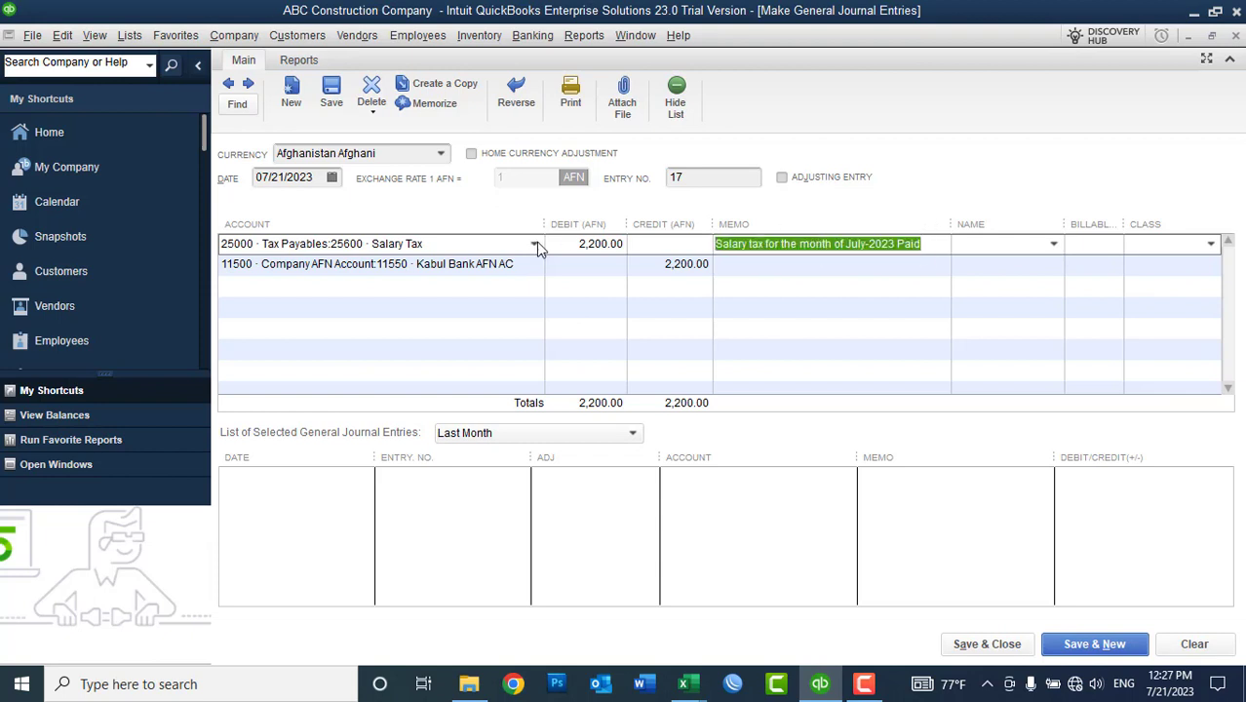
key(ctrl+c)
click(738, 268)
key(ctrl+v)
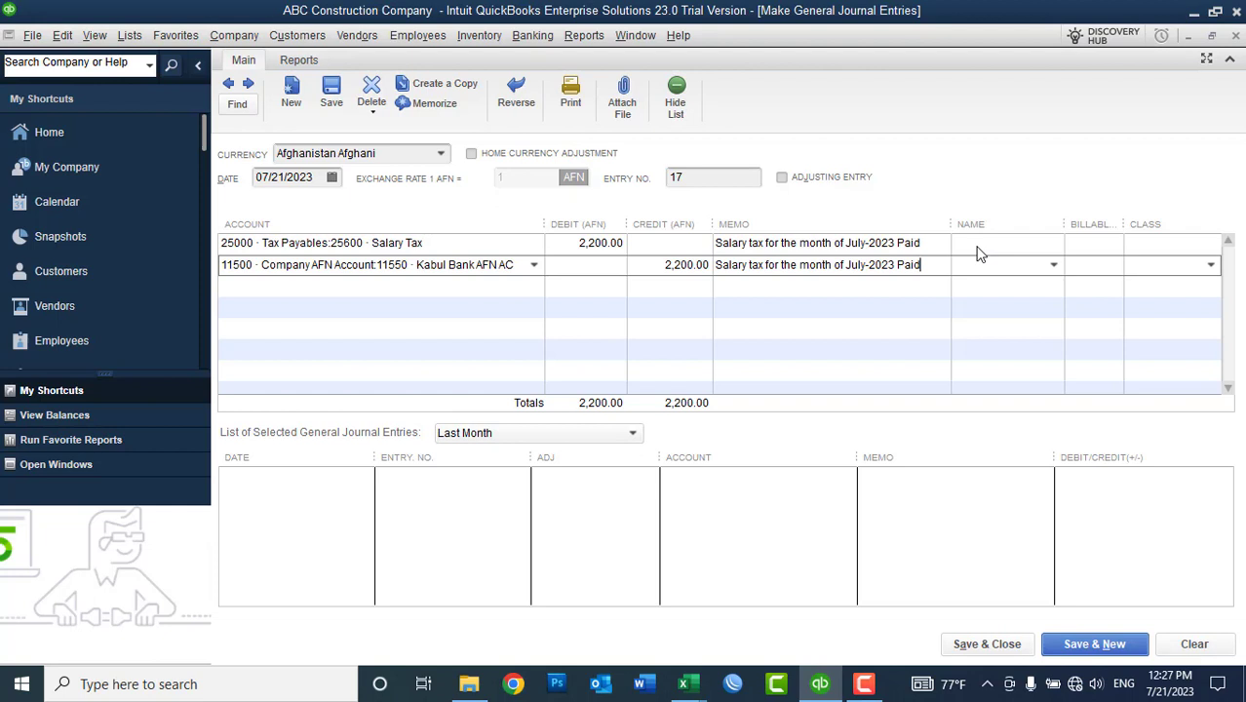
Step: Assign Da Afghanistan Bank as the name on both journal lines, and save and close the entry without classes
click(977, 245)
click(1053, 244)
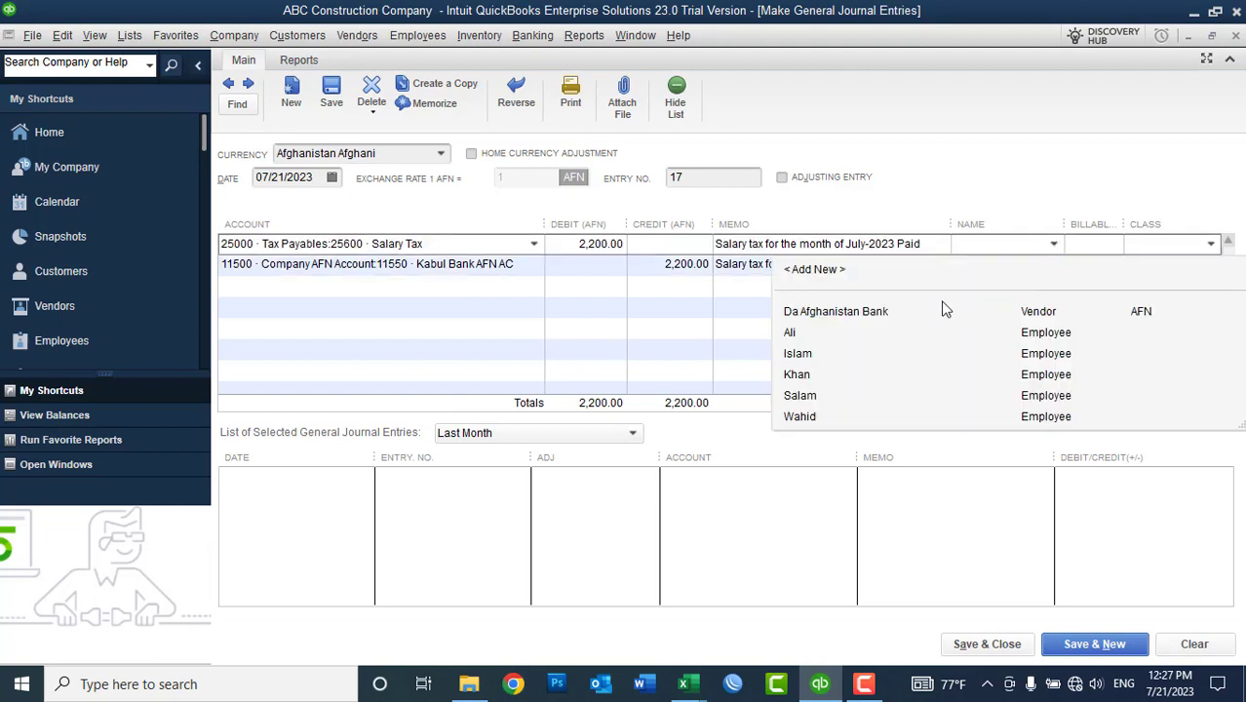
click(865, 312)
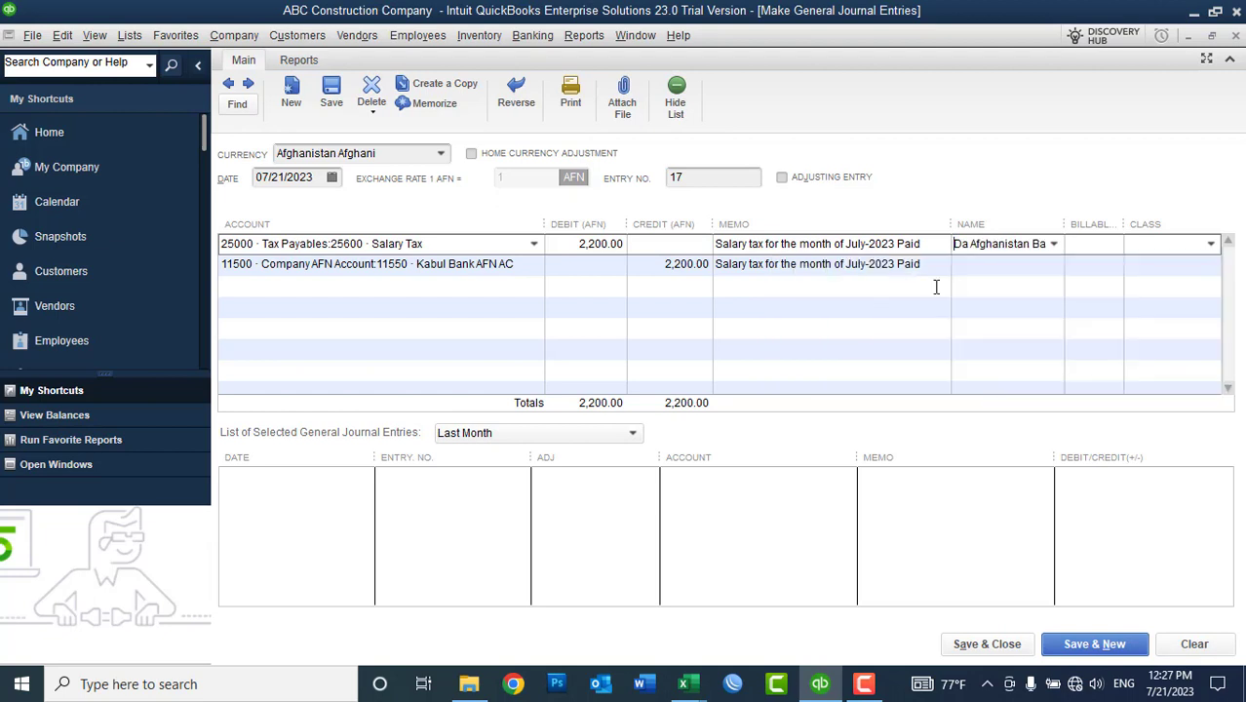
click(962, 265)
click(1053, 266)
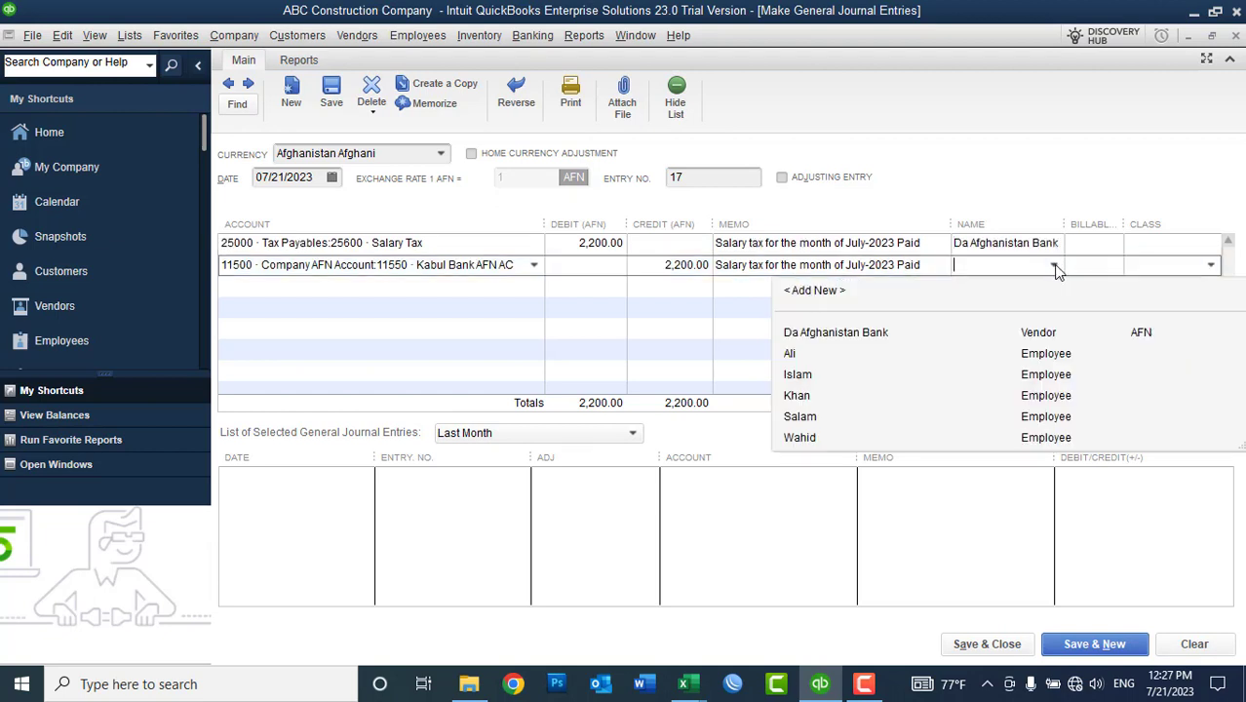
click(838, 334)
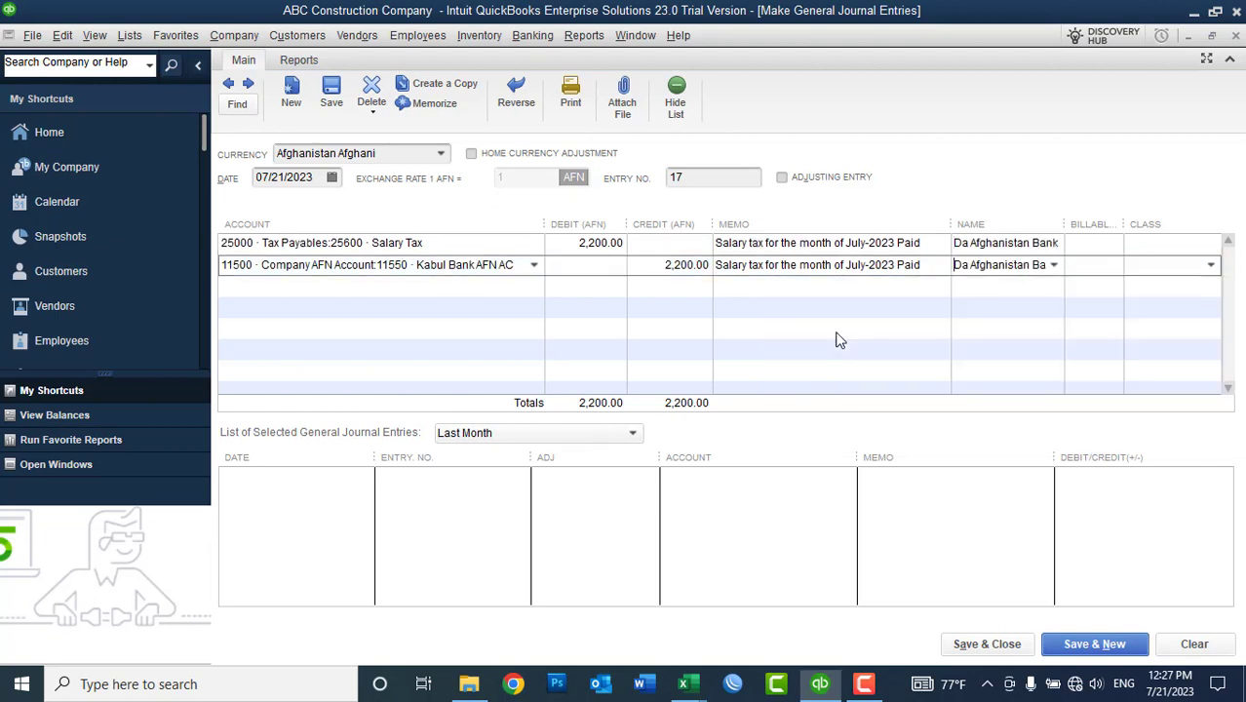
click(965, 643)
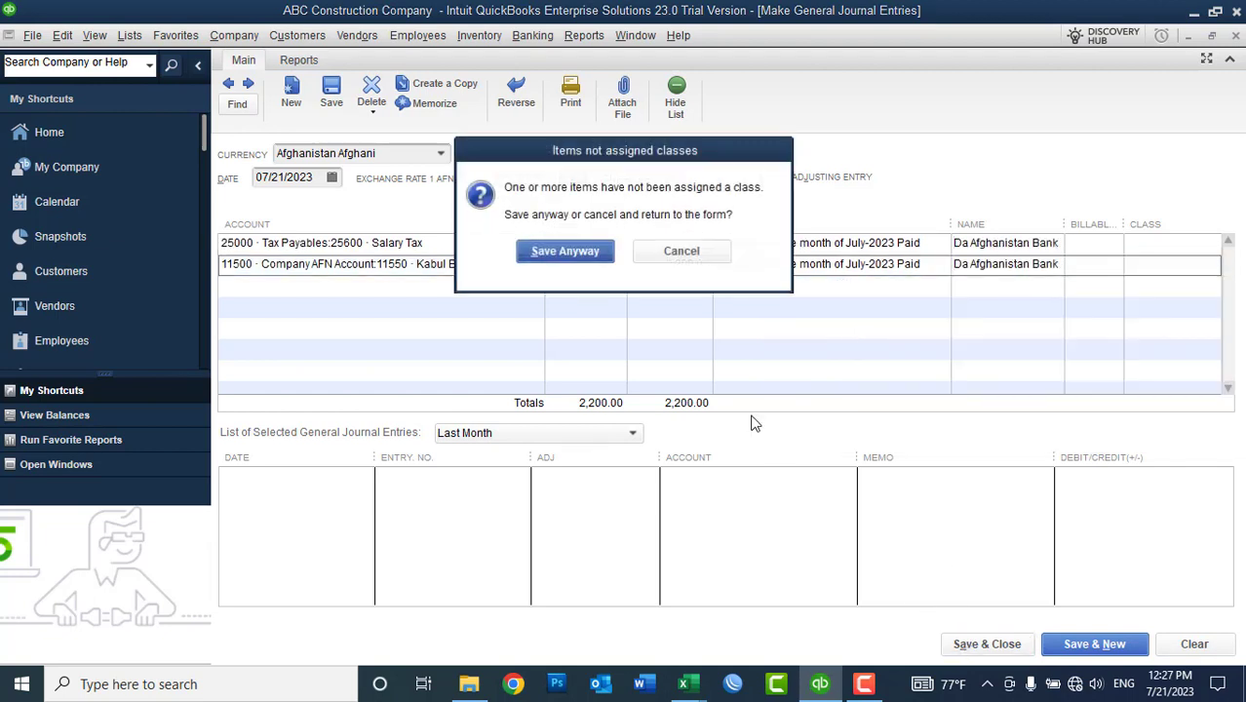
click(555, 253)
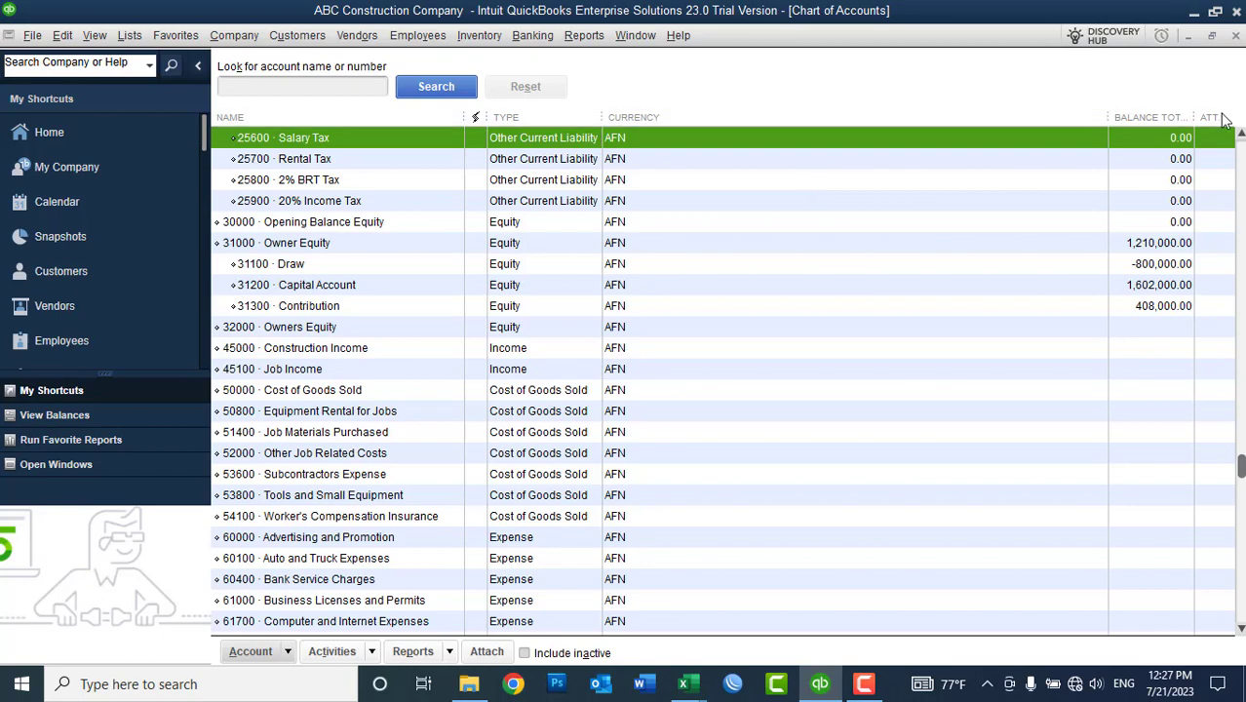
Step: Check the balances of the Salary Tax and Kabul Bank AFN AC accounts in the chart of accounts
click(1240, 137)
click(1240, 138)
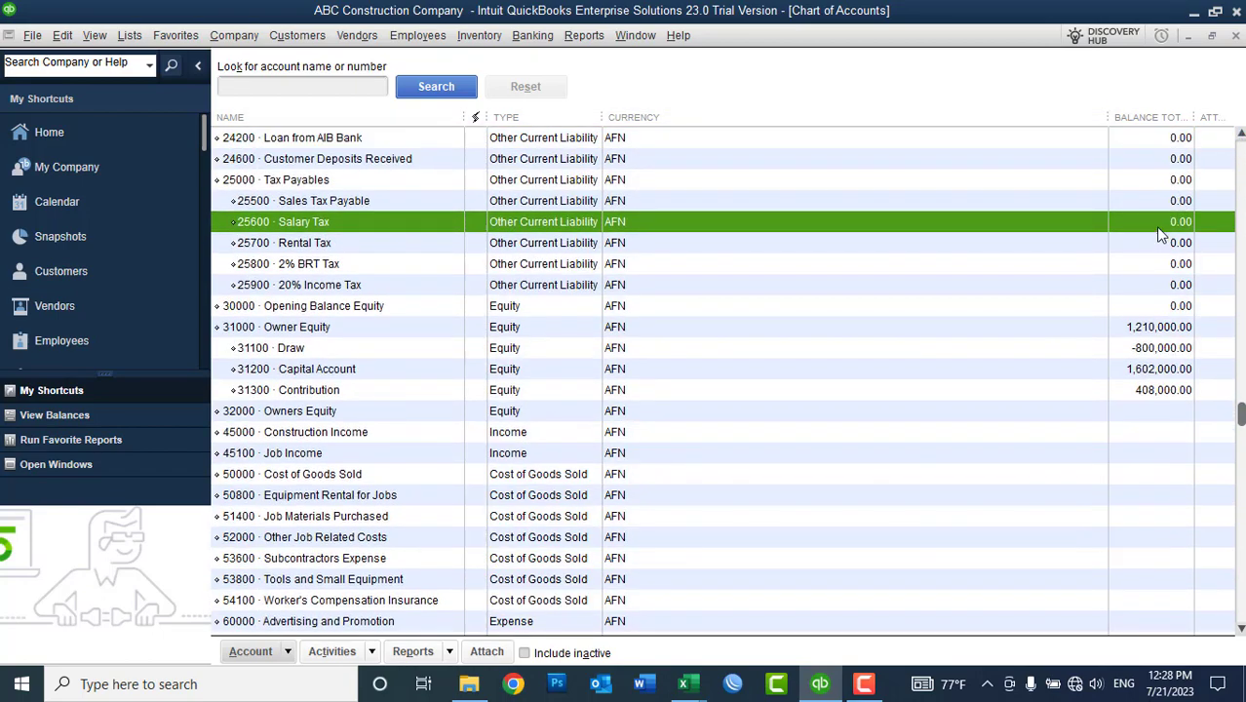
drag(1240, 137, 1239, 137)
click(330, 230)
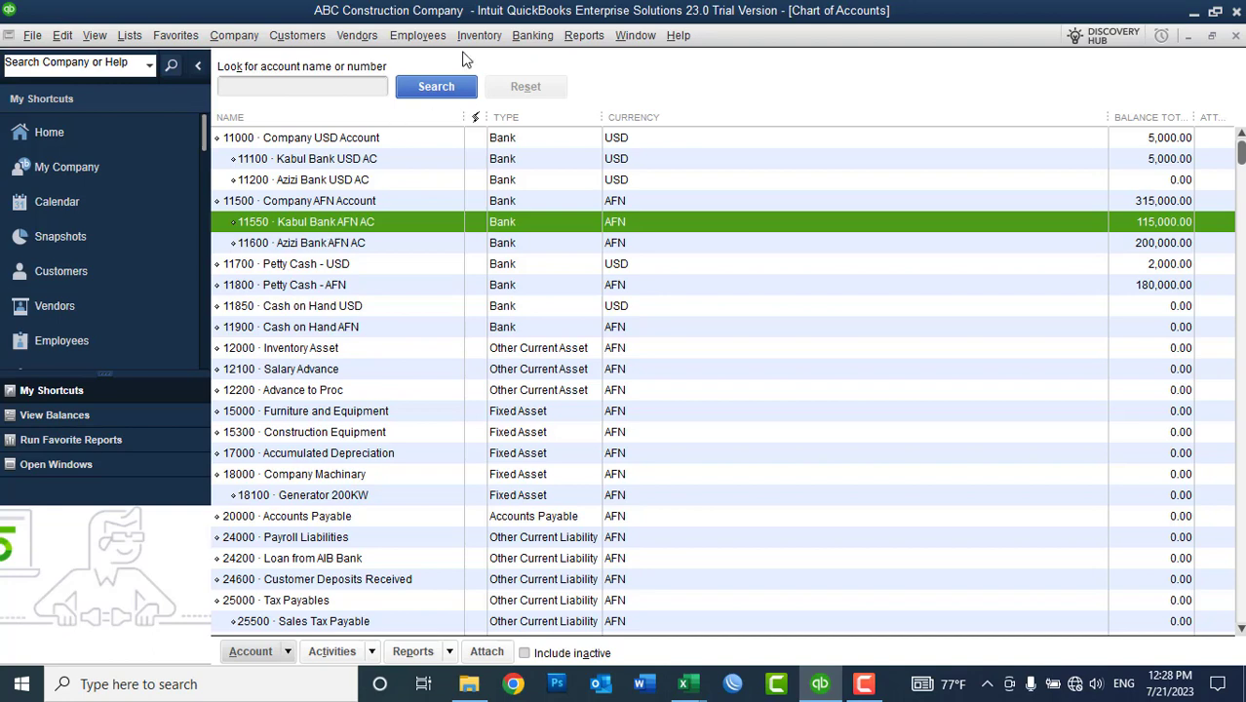
Step: Open the Balance Sheet Standard report and set its date range to Last Month
click(584, 35)
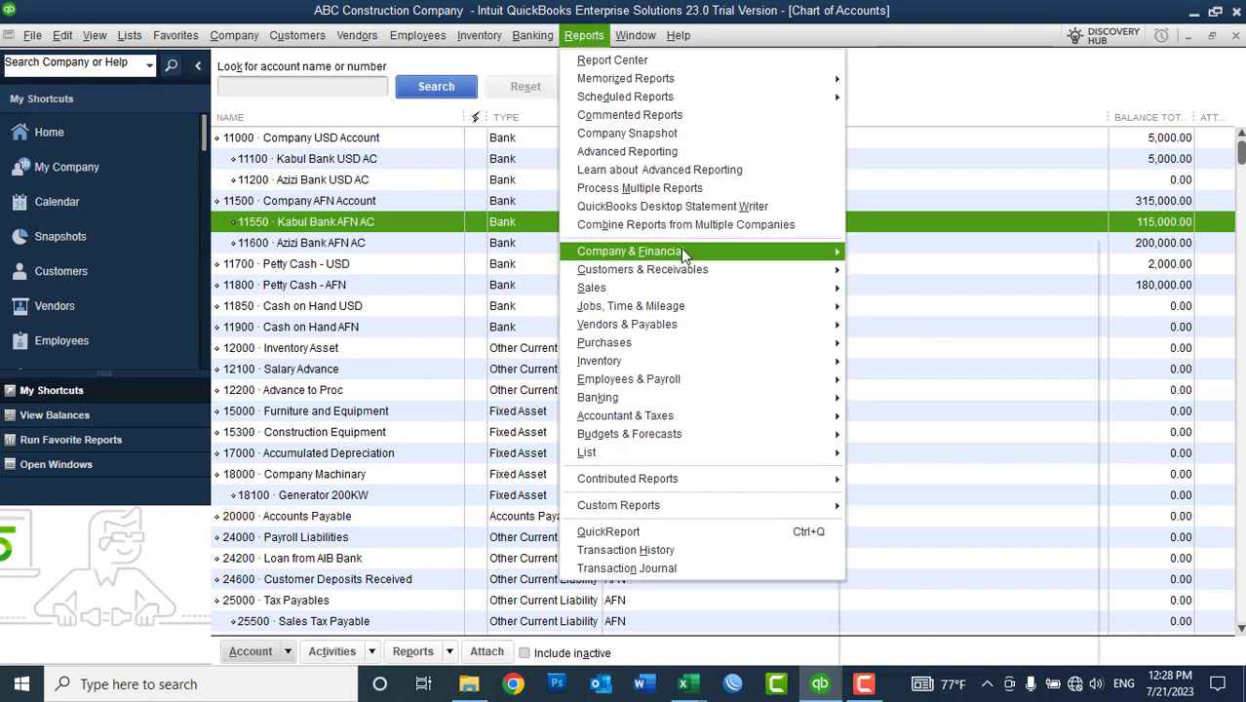
mouse_move(680, 249)
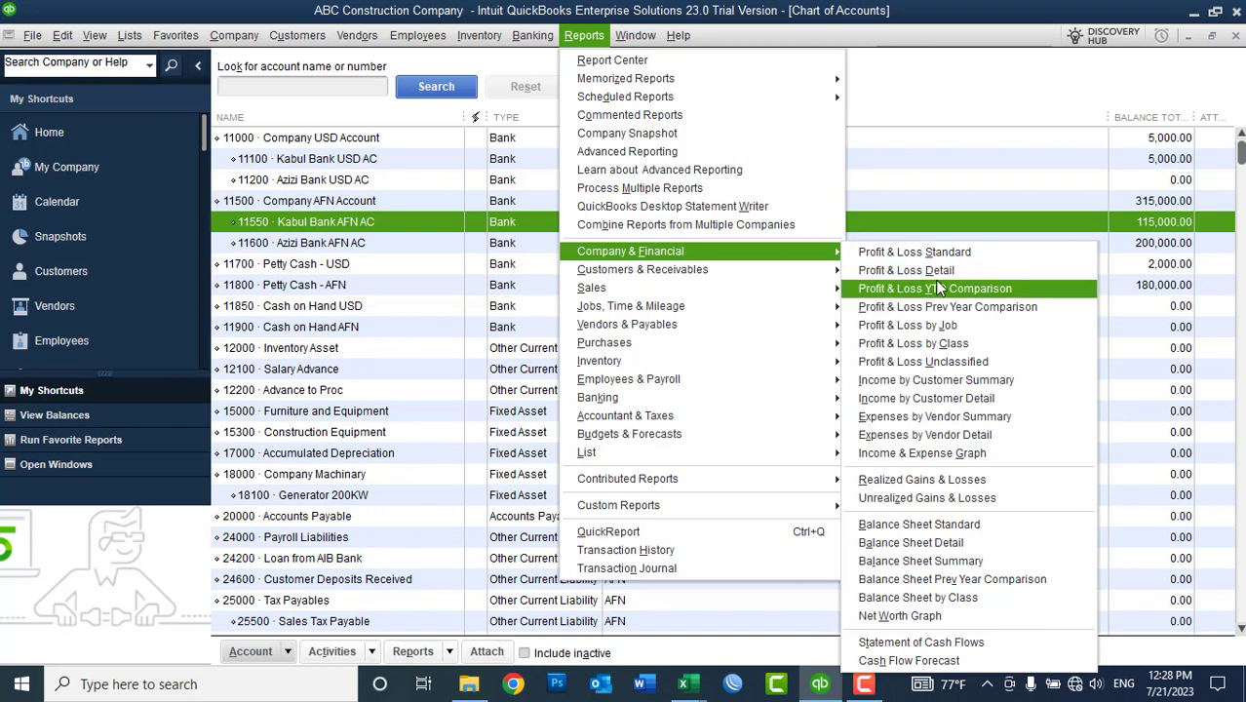
click(908, 527)
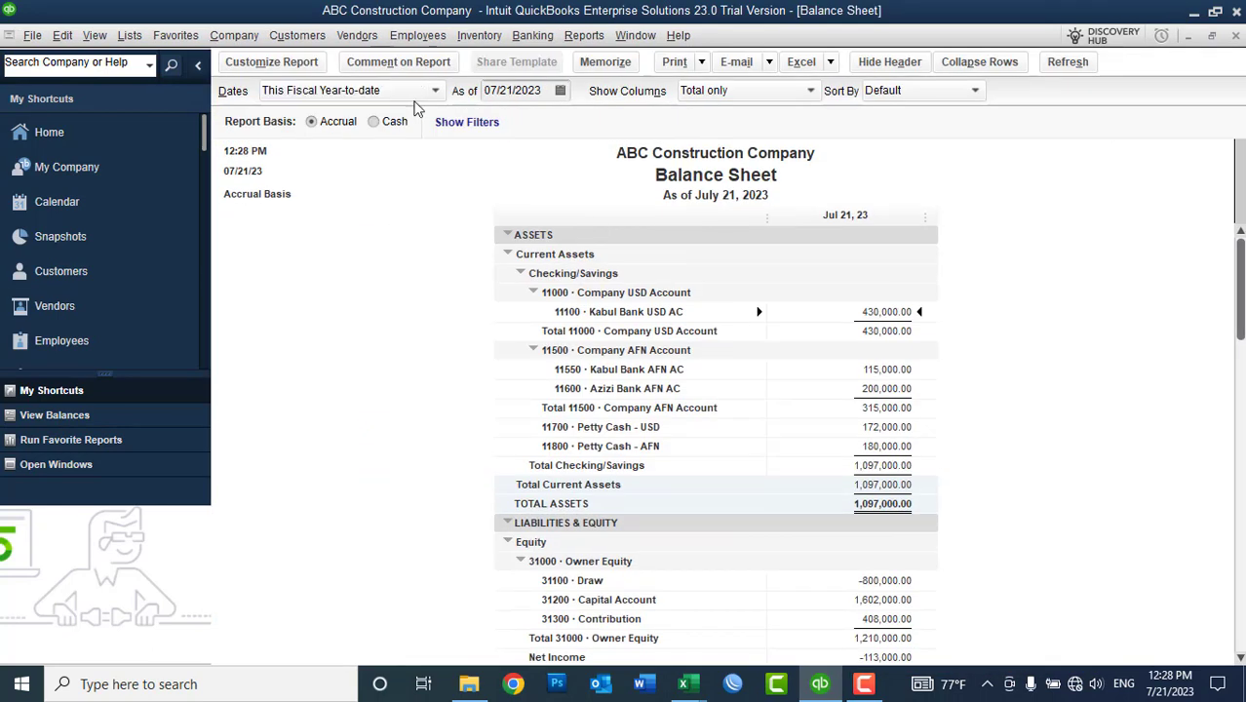
click(417, 90)
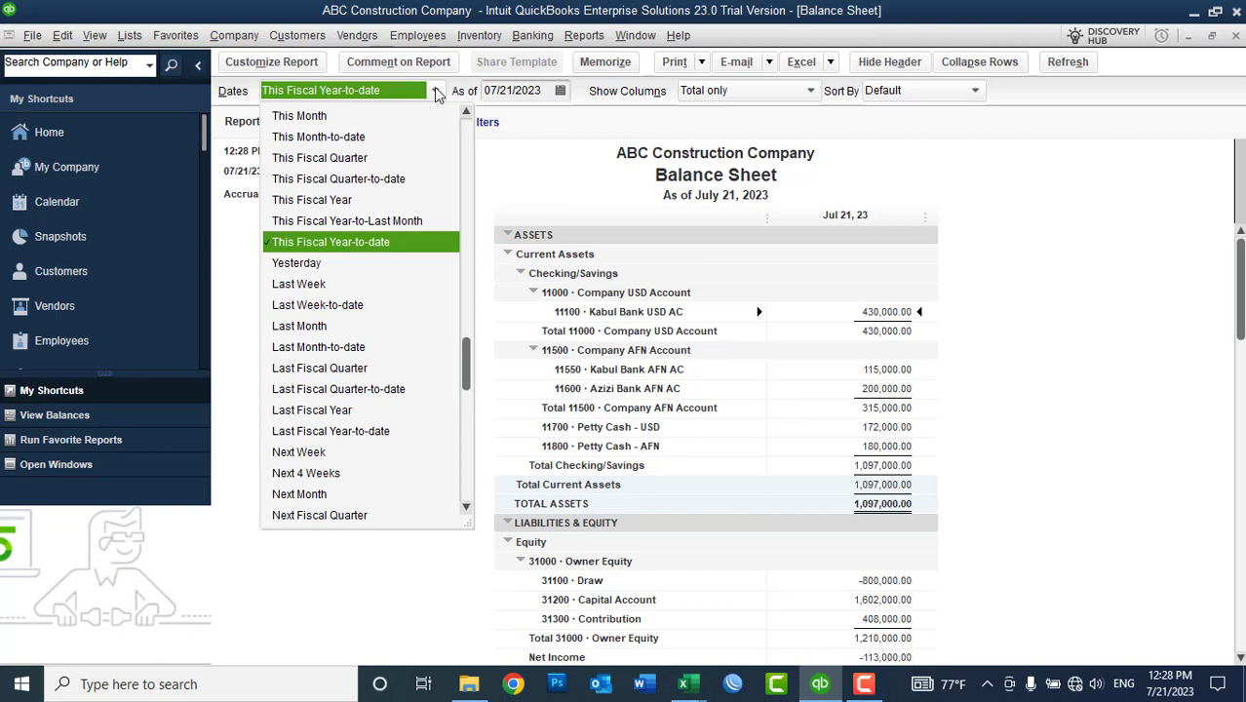
click(330, 329)
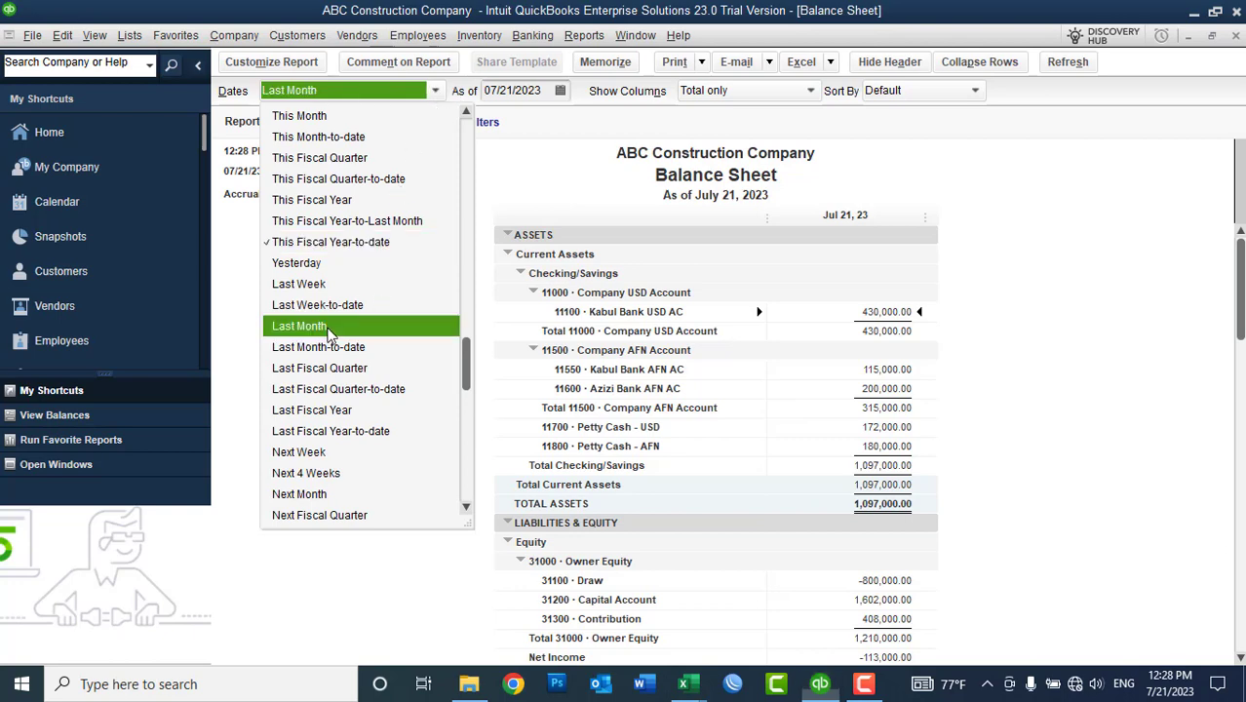
click(330, 331)
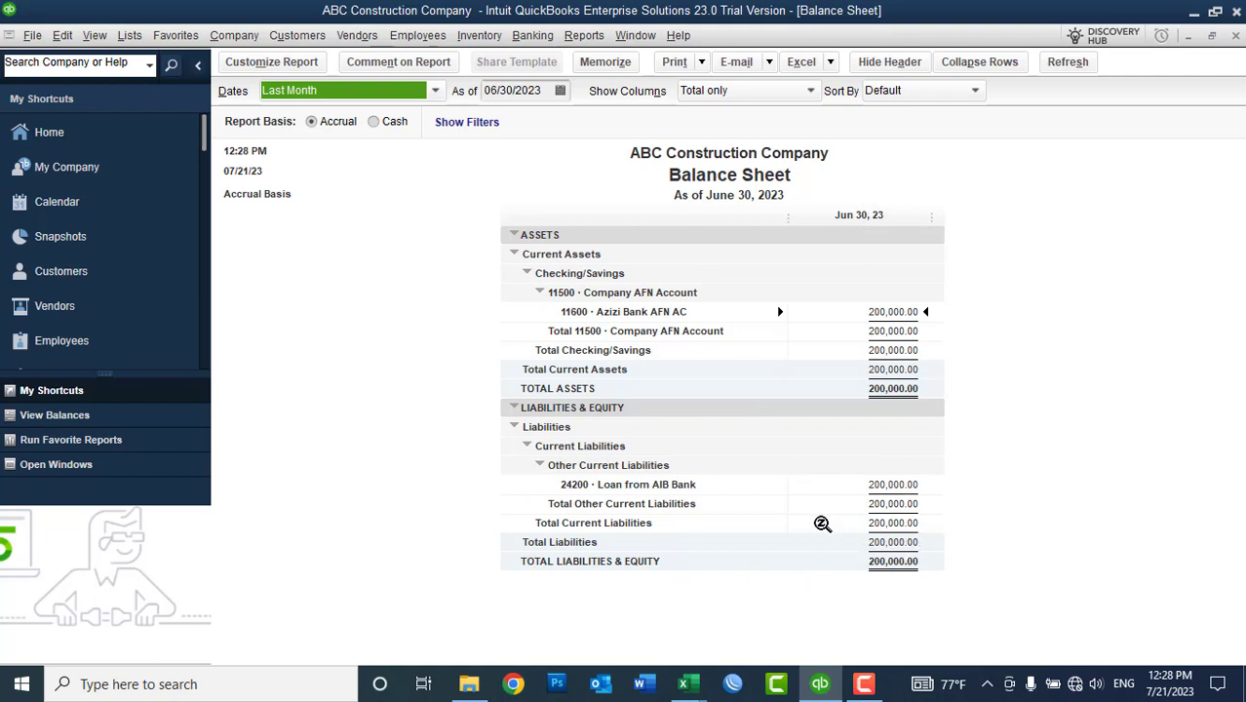
click(785, 588)
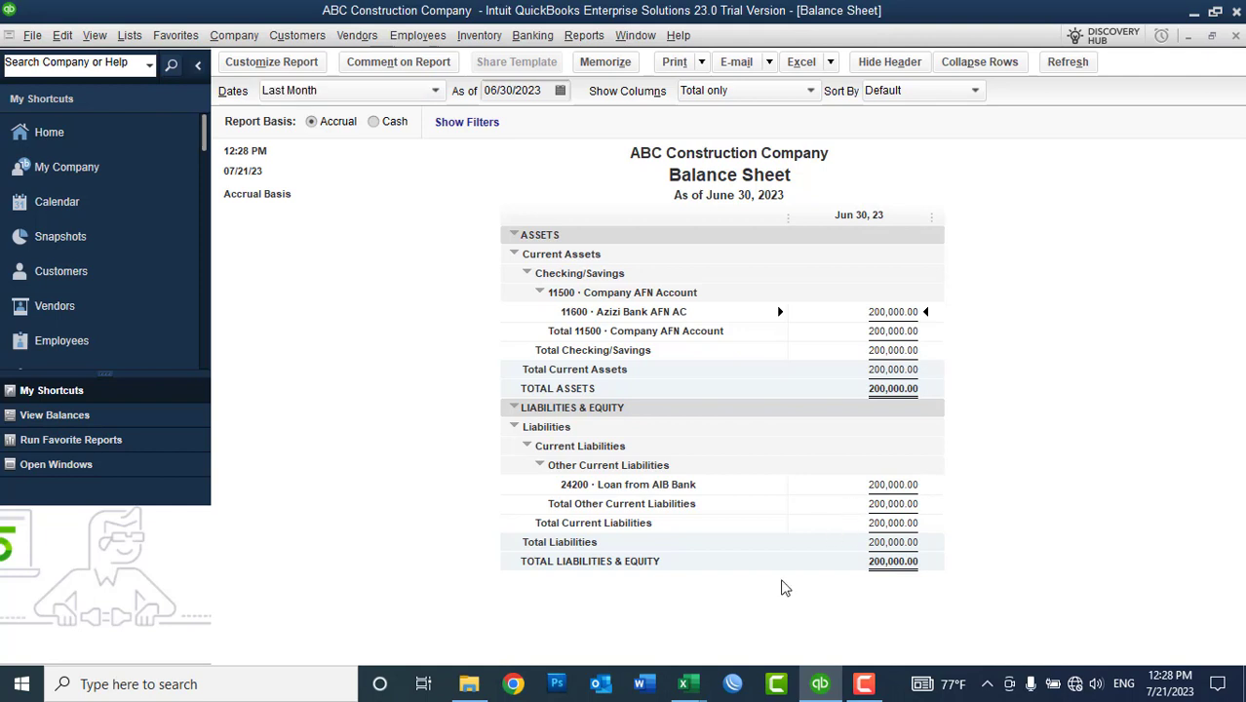
Step: Switch the balance sheet's date range to This Month and after that to This Month-to-date
click(407, 98)
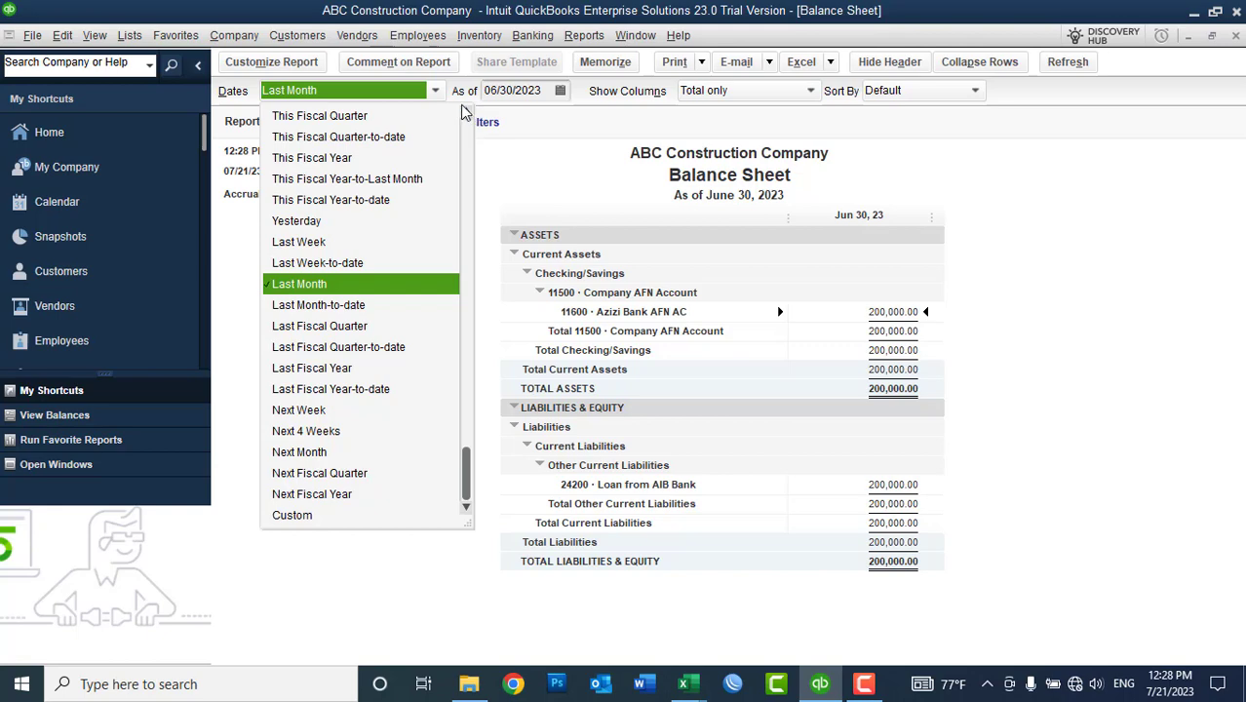
scroll(464, 113, up, 1)
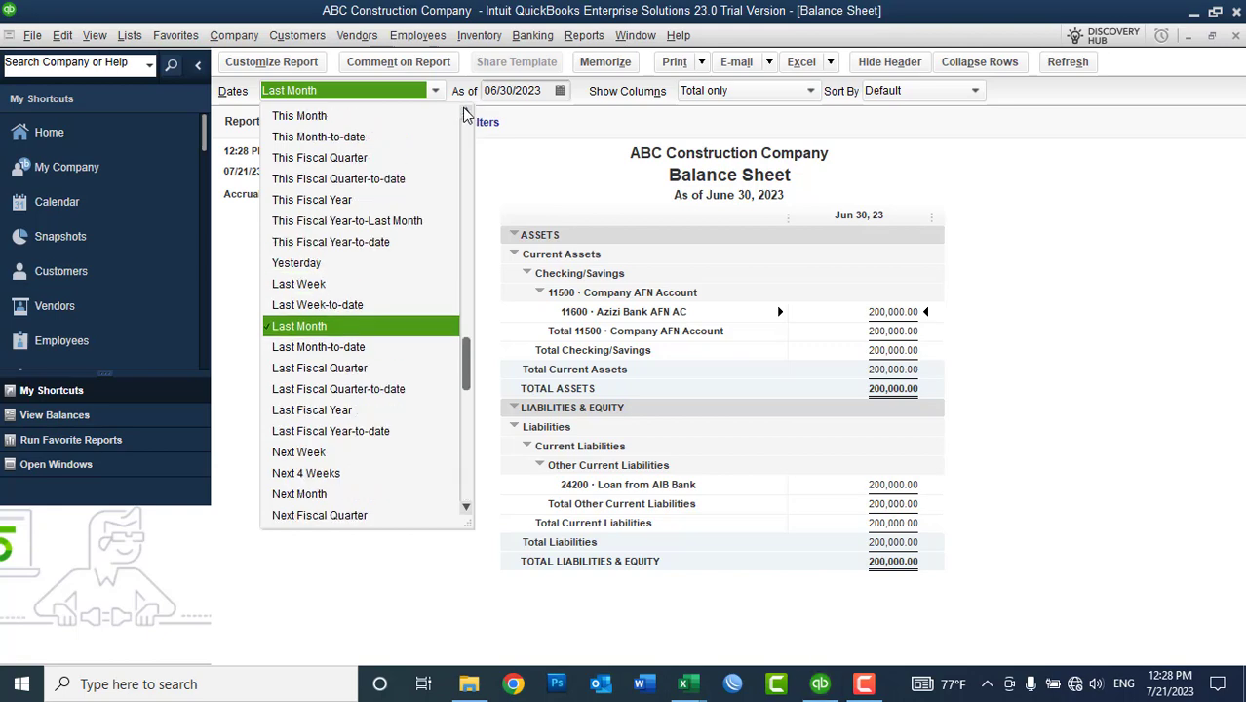
click(295, 119)
click(433, 92)
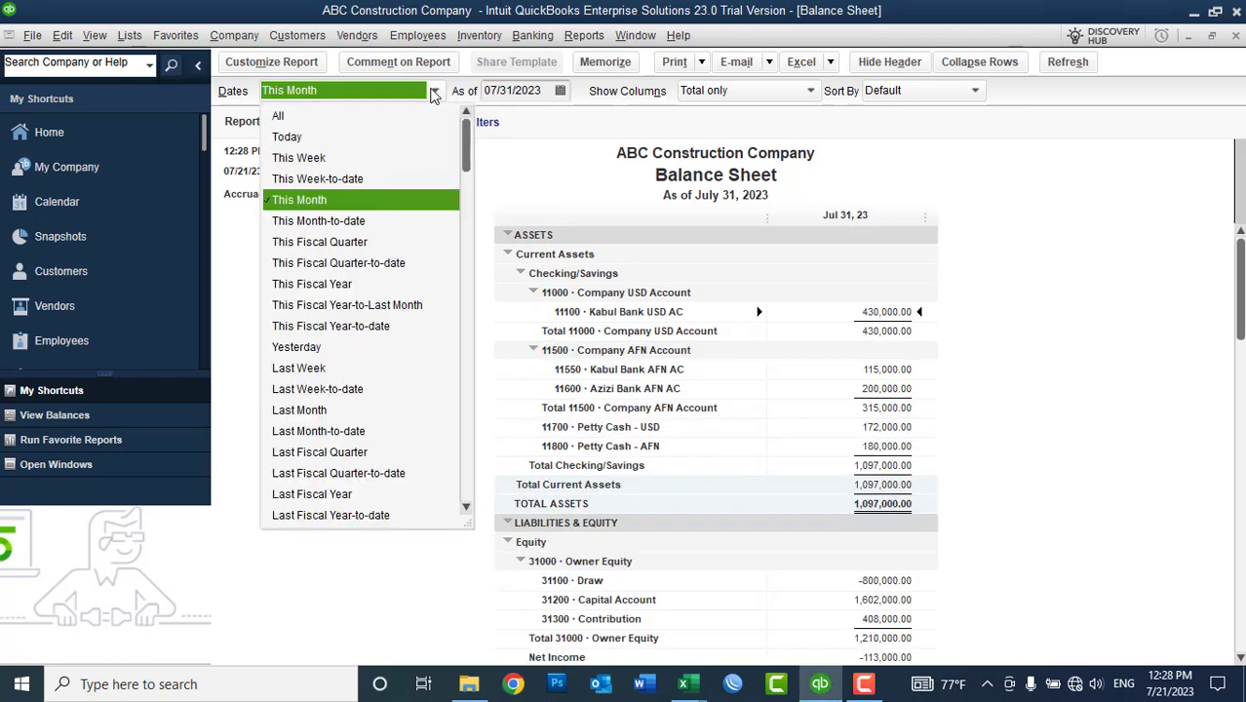
click(328, 221)
Step: Set the balance sheet's as-of date to 07/20/2023 and review the salary tax under current liabilities
click(559, 91)
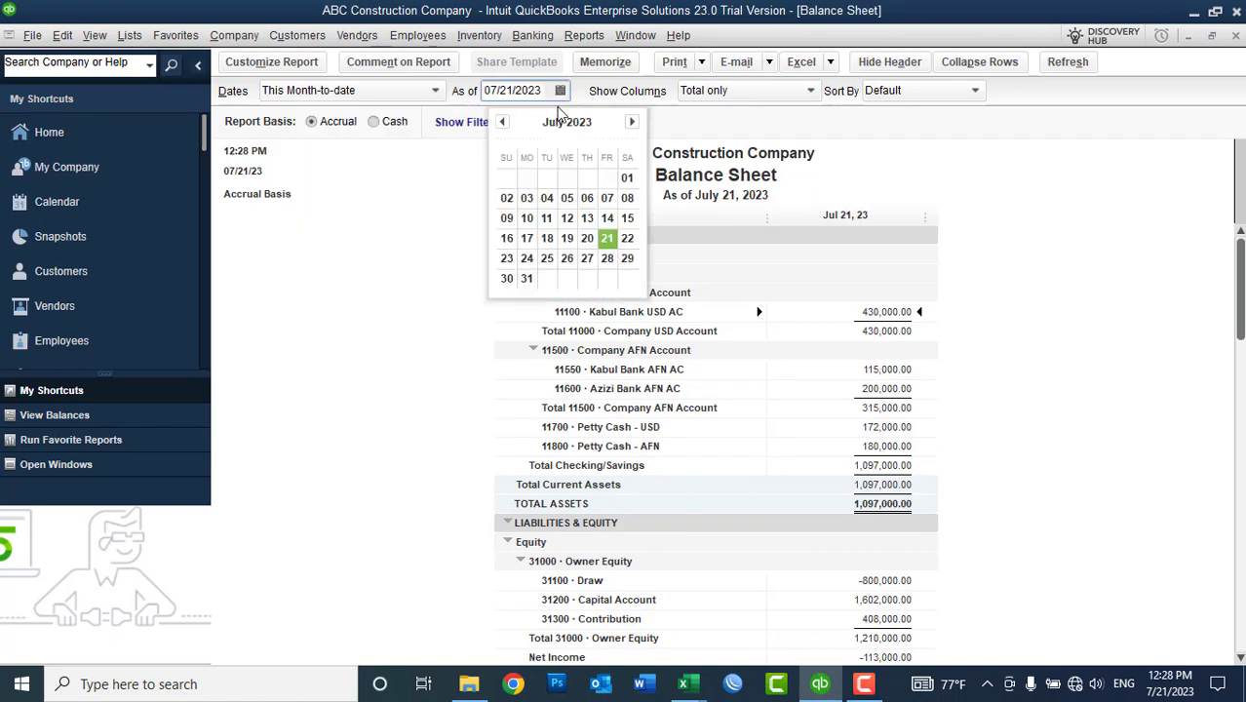
click(586, 238)
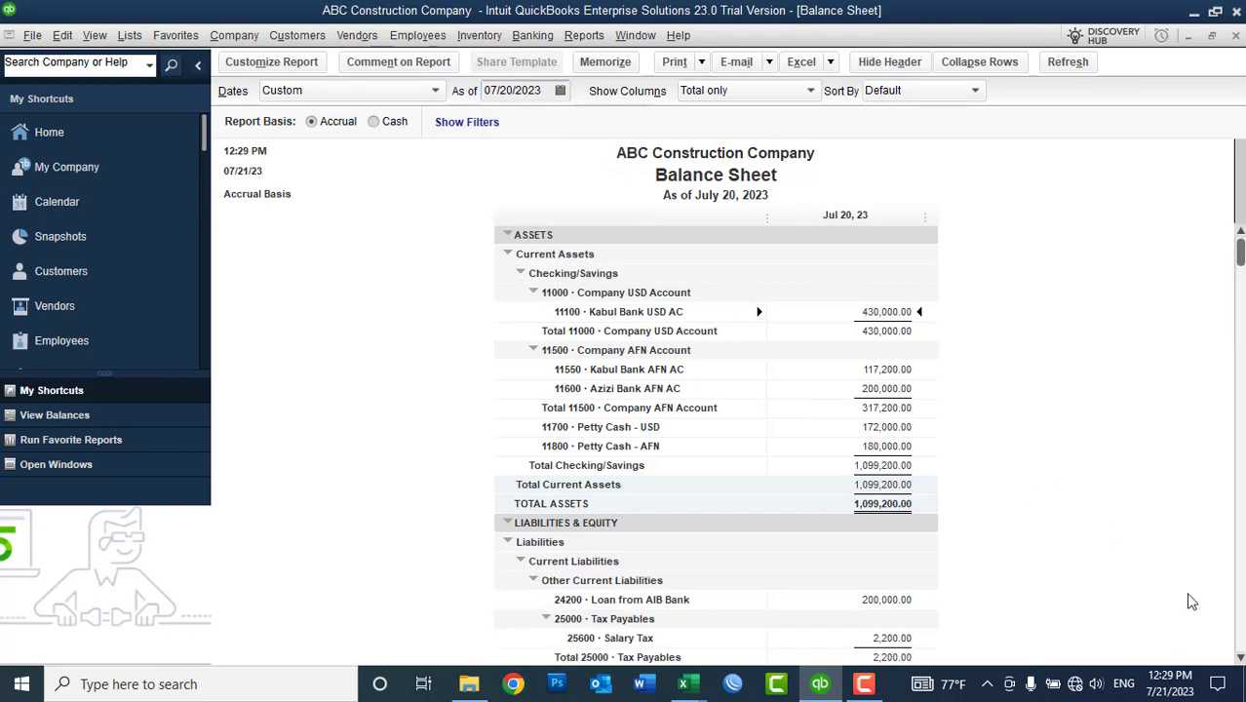
click(1239, 658)
click(1239, 659)
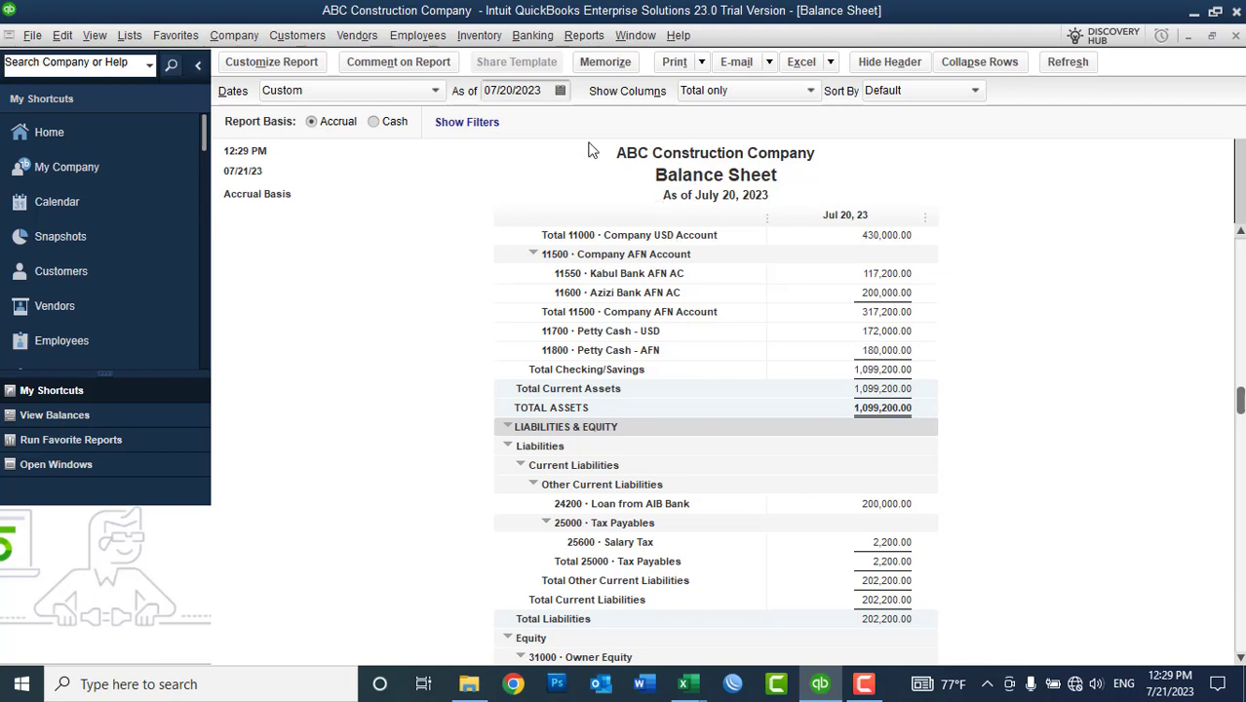
Step: Set the balance sheet's as-of date to 07/22/2023, review the bank accounts and liabilities, and close the report
click(562, 89)
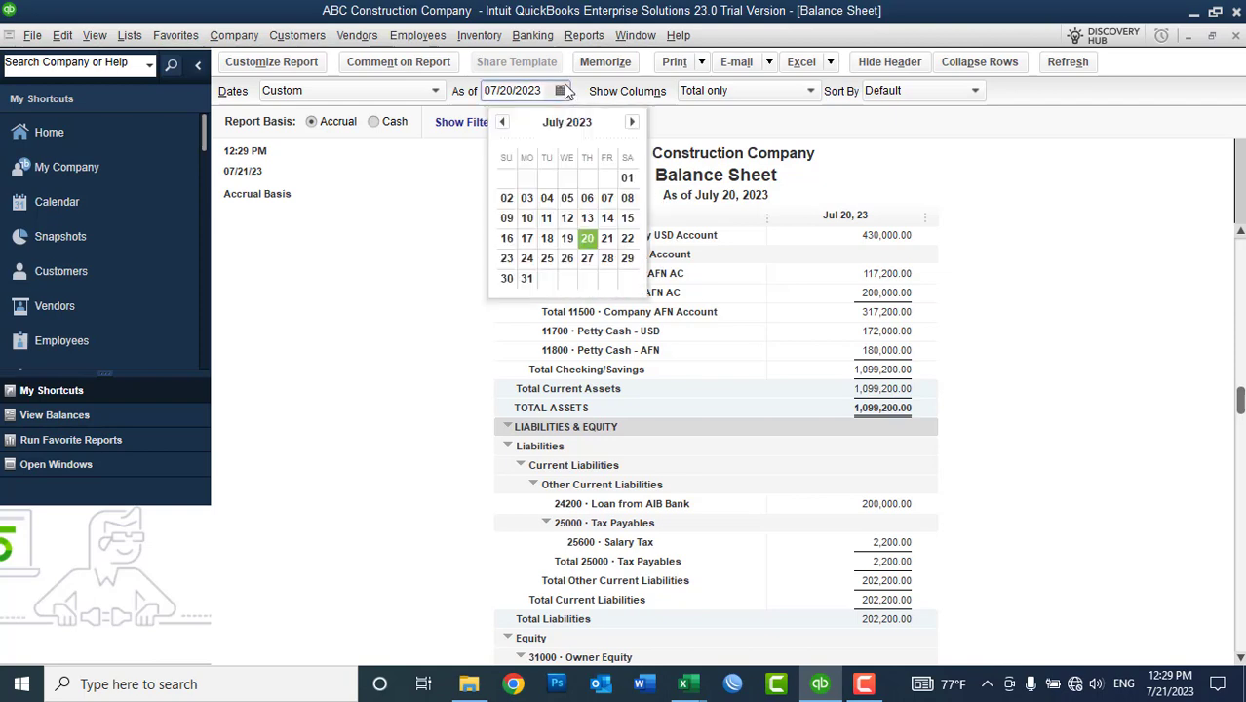
click(627, 238)
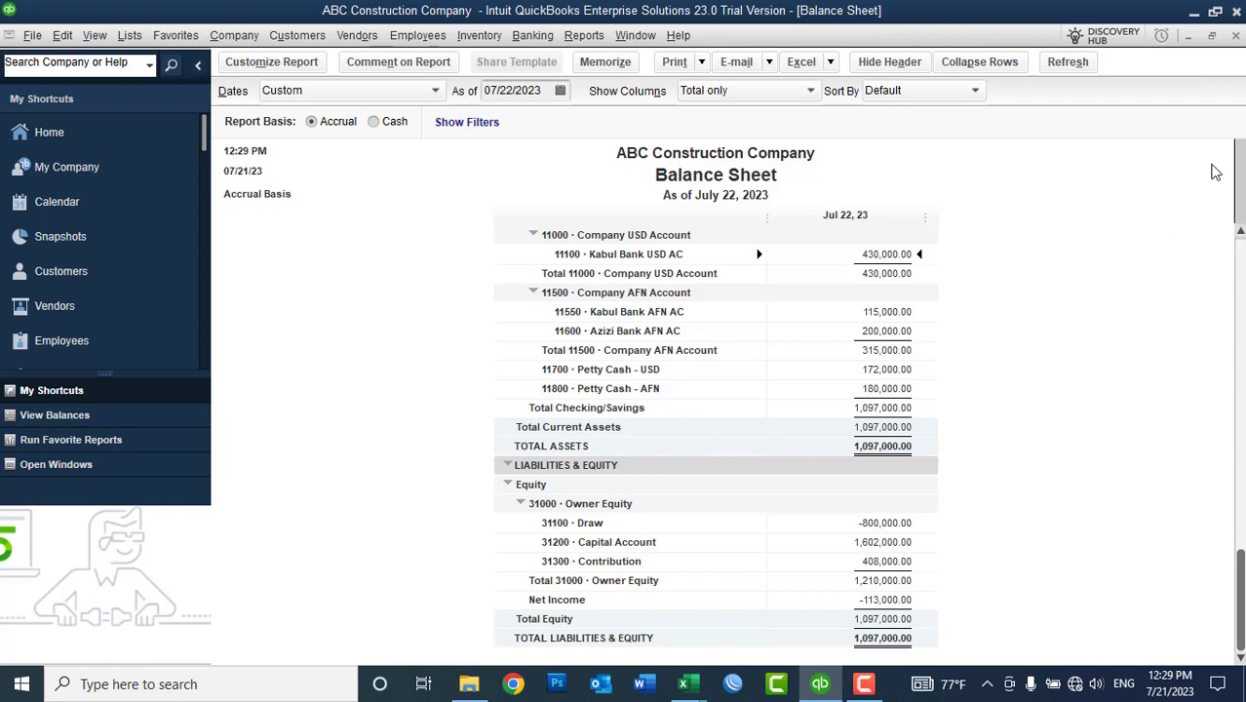
scroll(1239, 231, up, 1)
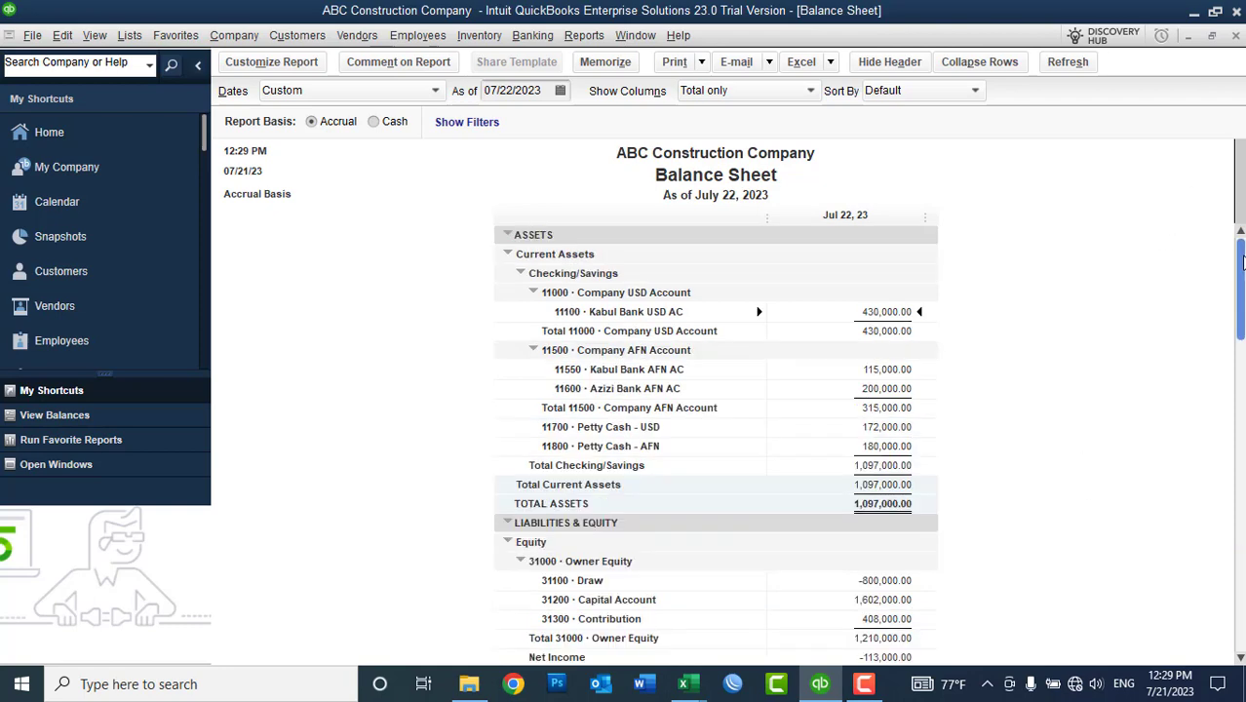
click(1234, 36)
Step: Close the Afghanistan Tax Deduction System workbook in Excel and bring up the Salary Sheet workbook
click(820, 684)
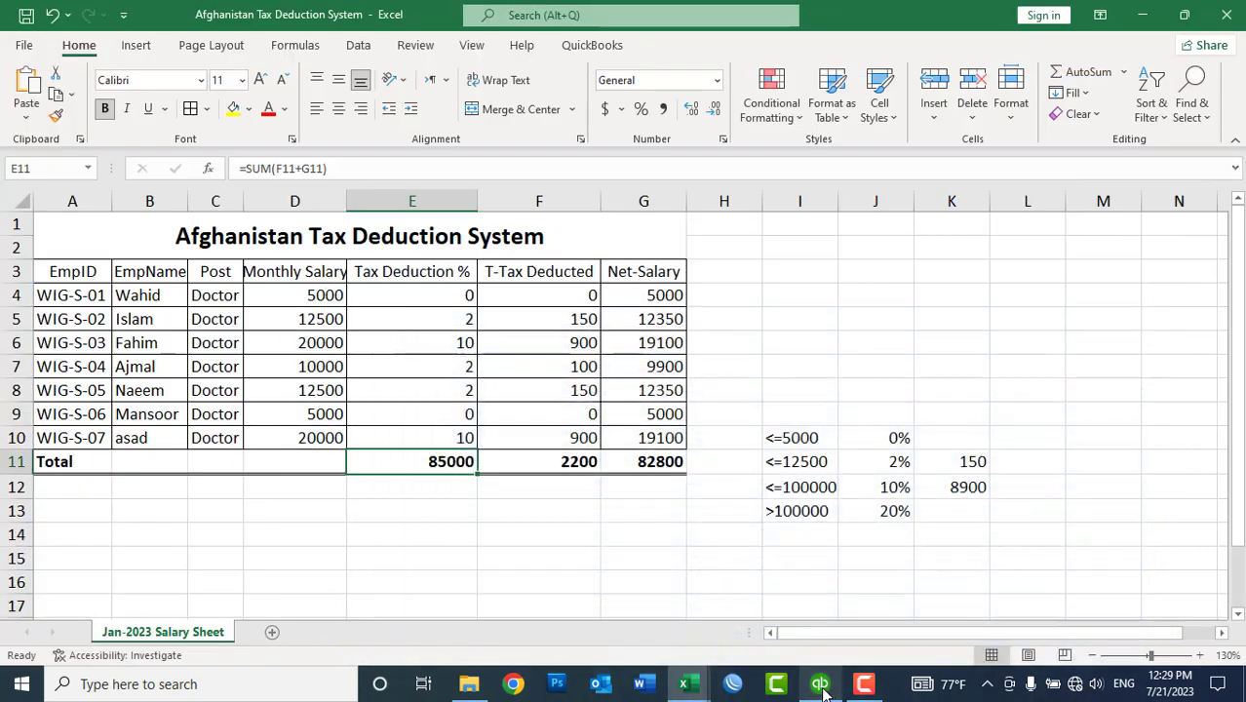
click(1227, 14)
click(546, 377)
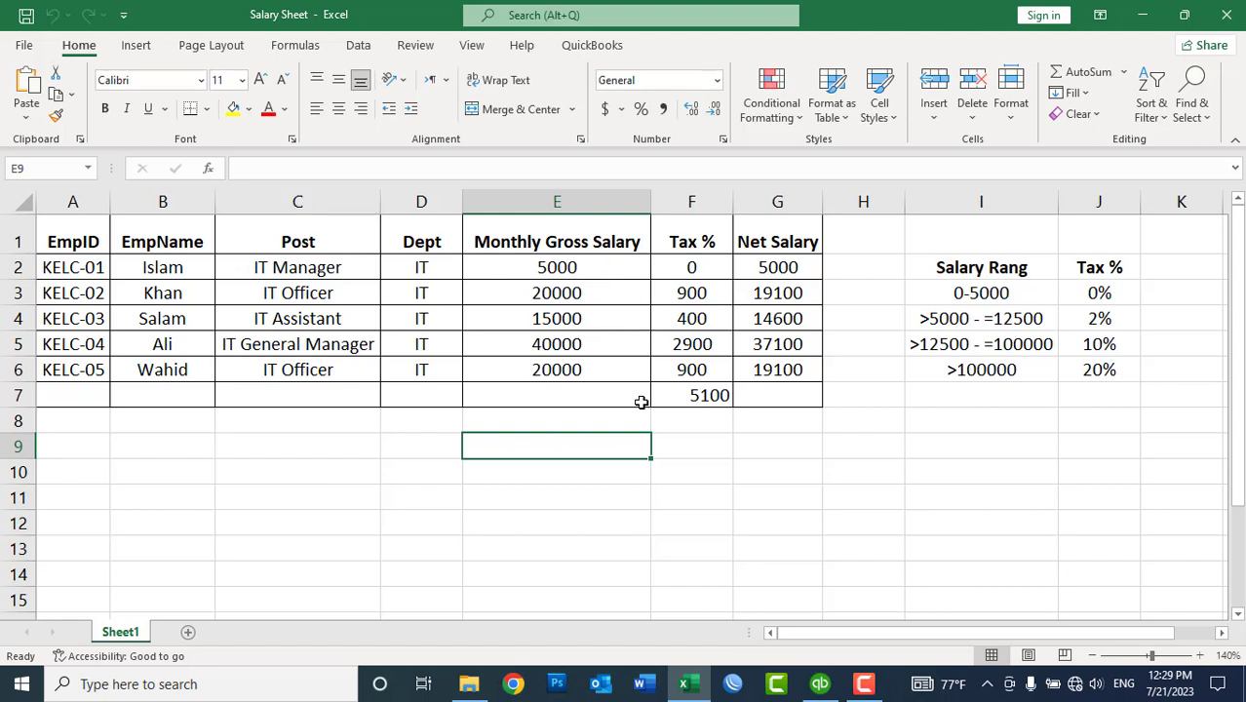
Step: Open the Book1 workbook from the Documents folder and return to the Salary Sheet workbook
click(469, 683)
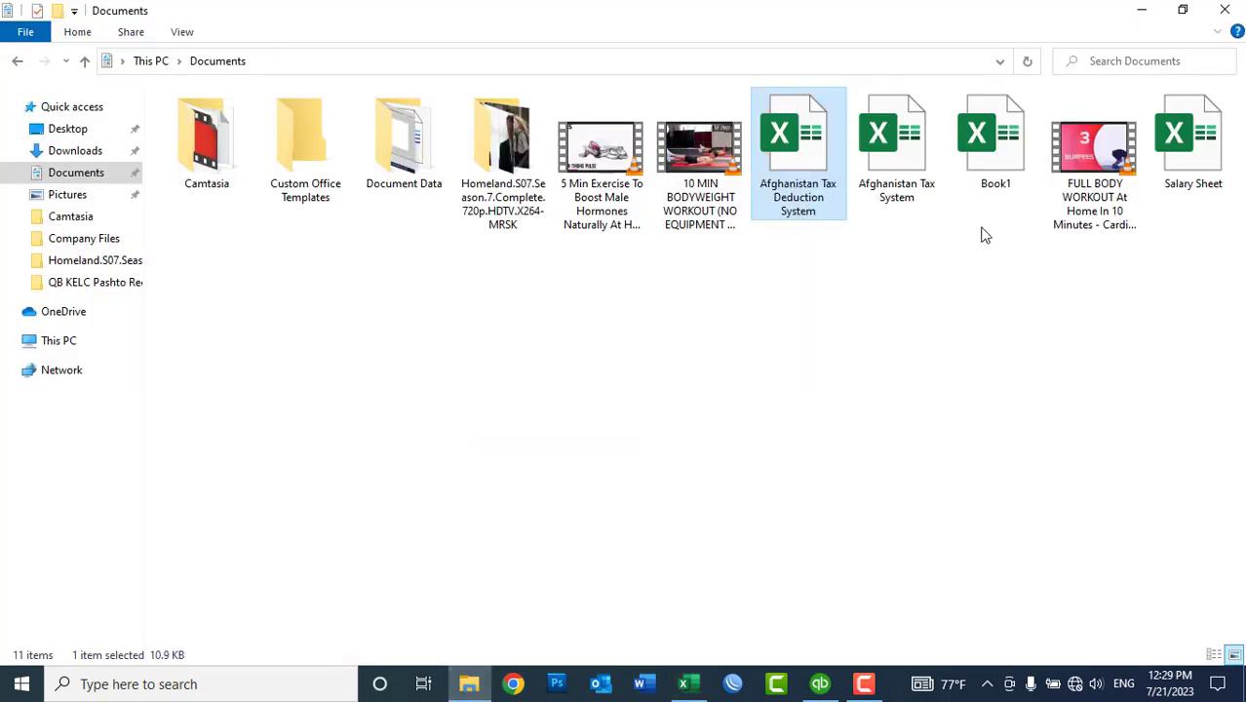
click(992, 146)
key(alt+Tab)
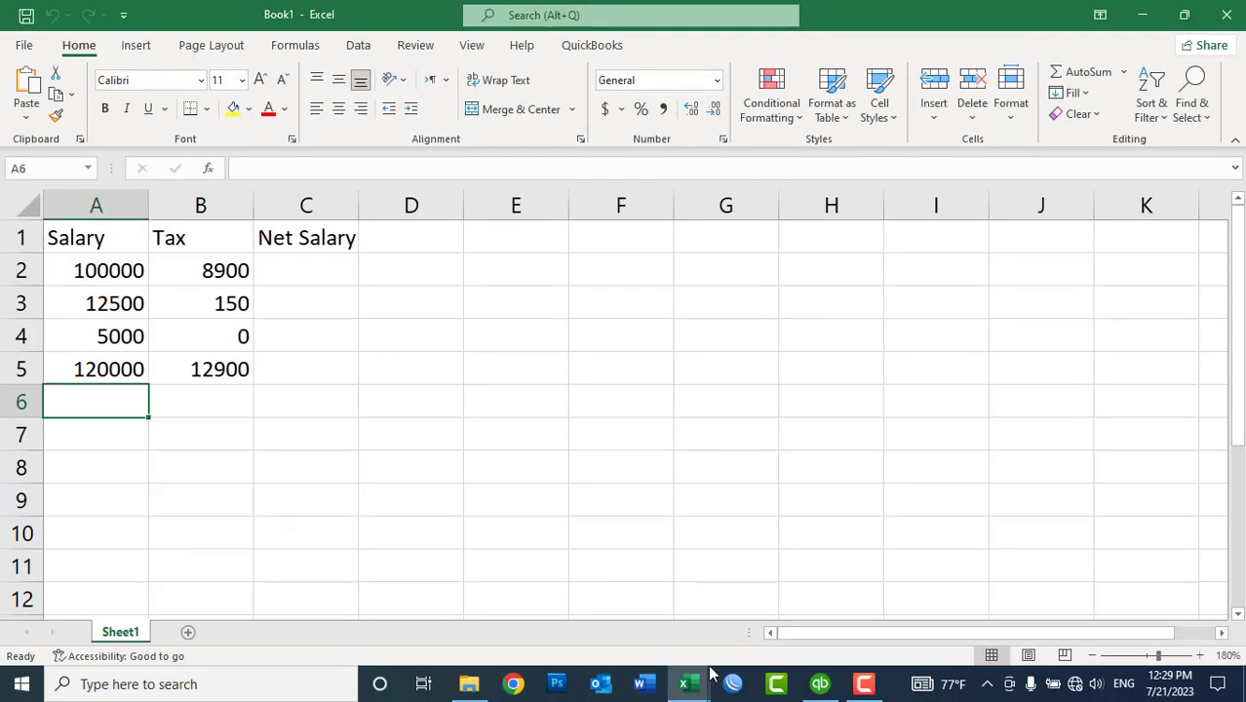
mouse_move(685, 683)
click(562, 620)
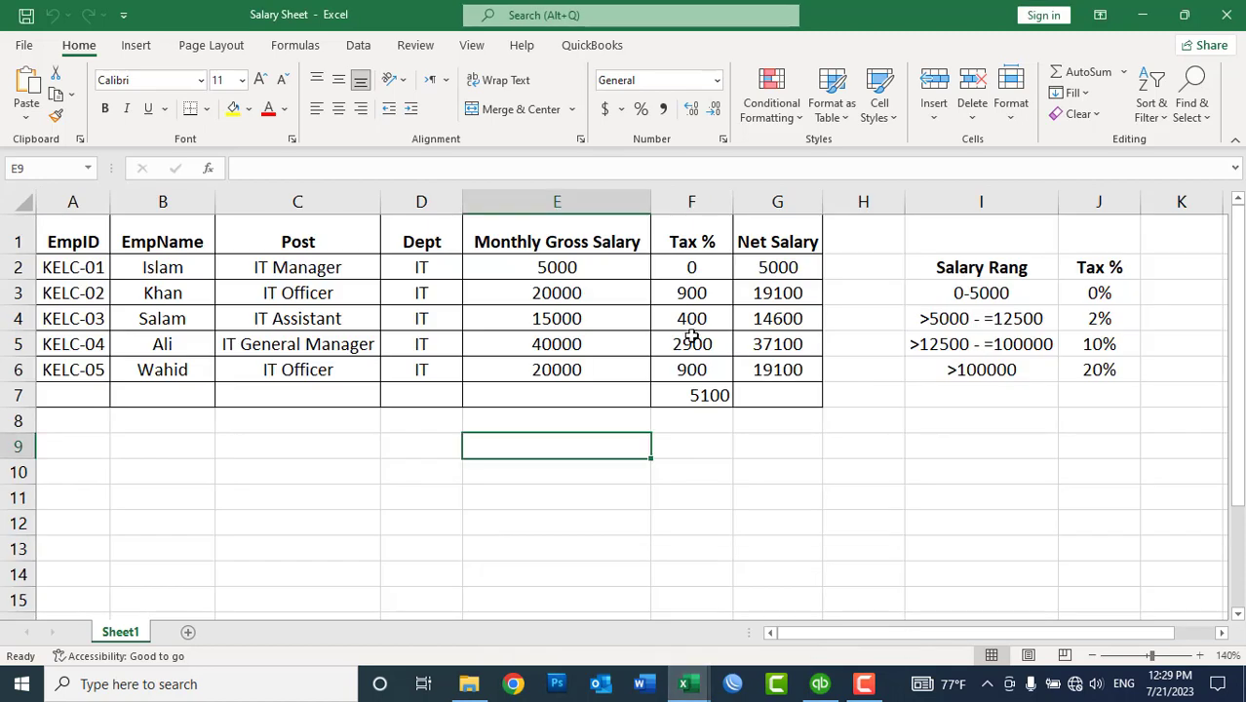
Step: Clear the tax amounts in F2:F6 of the Salary Sheet and check the net salary formula in G2
drag(548, 267, 554, 365)
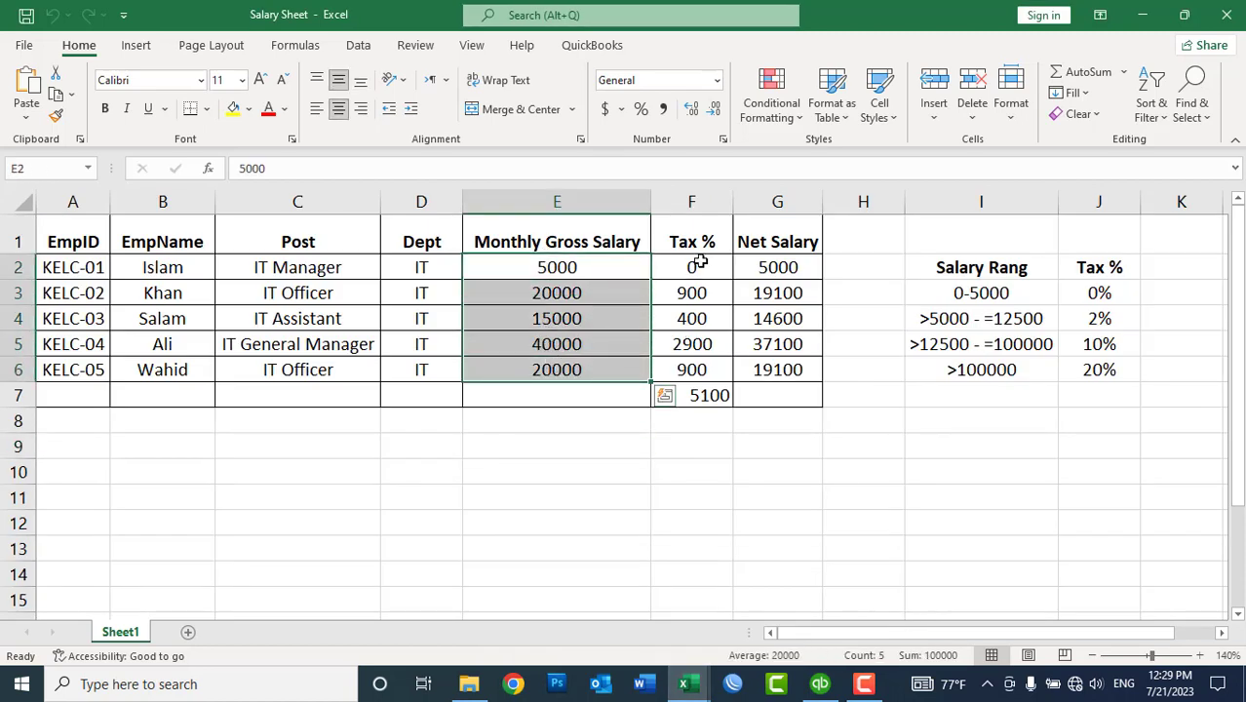
drag(698, 263, 692, 369)
click(693, 318)
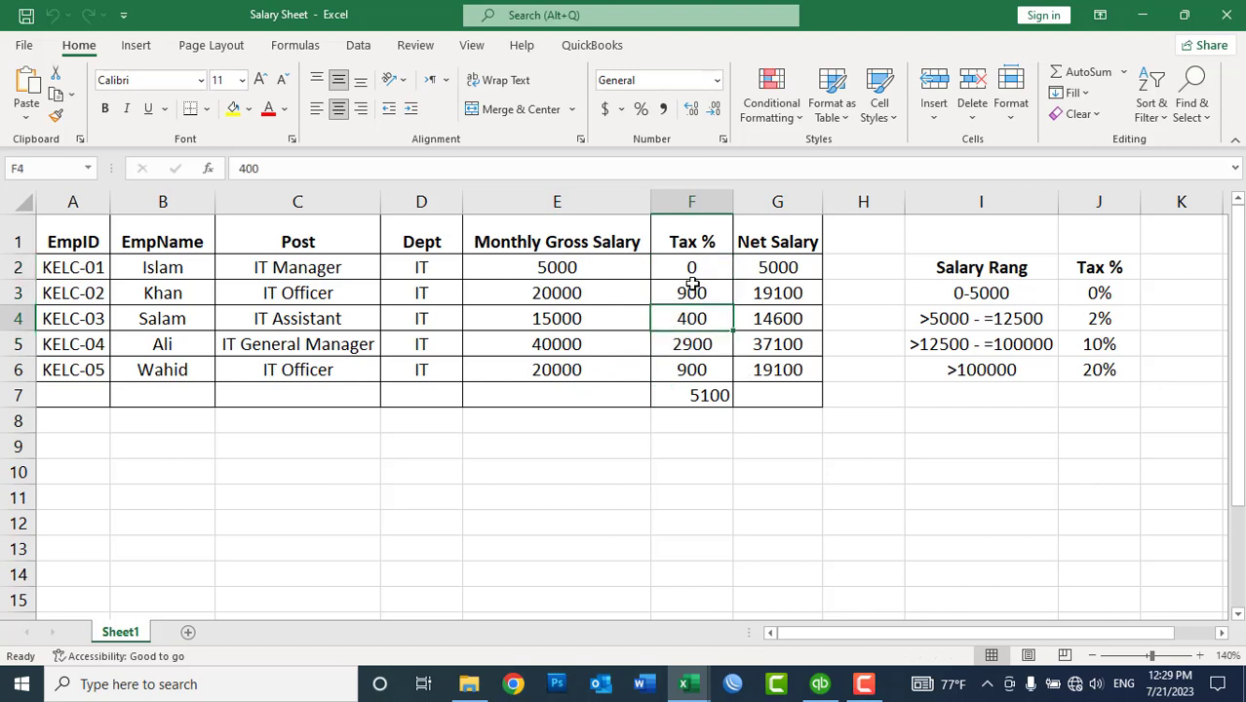
click(689, 269)
drag(689, 270, 689, 371)
key(Delete)
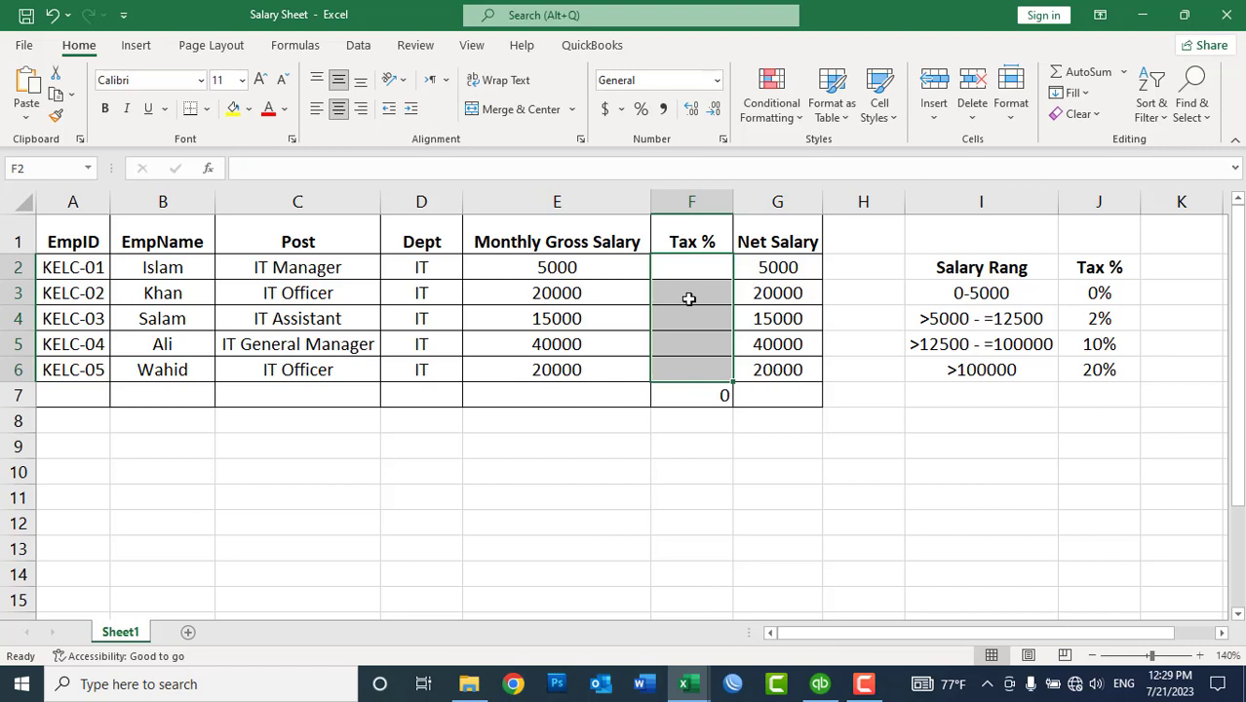
click(757, 267)
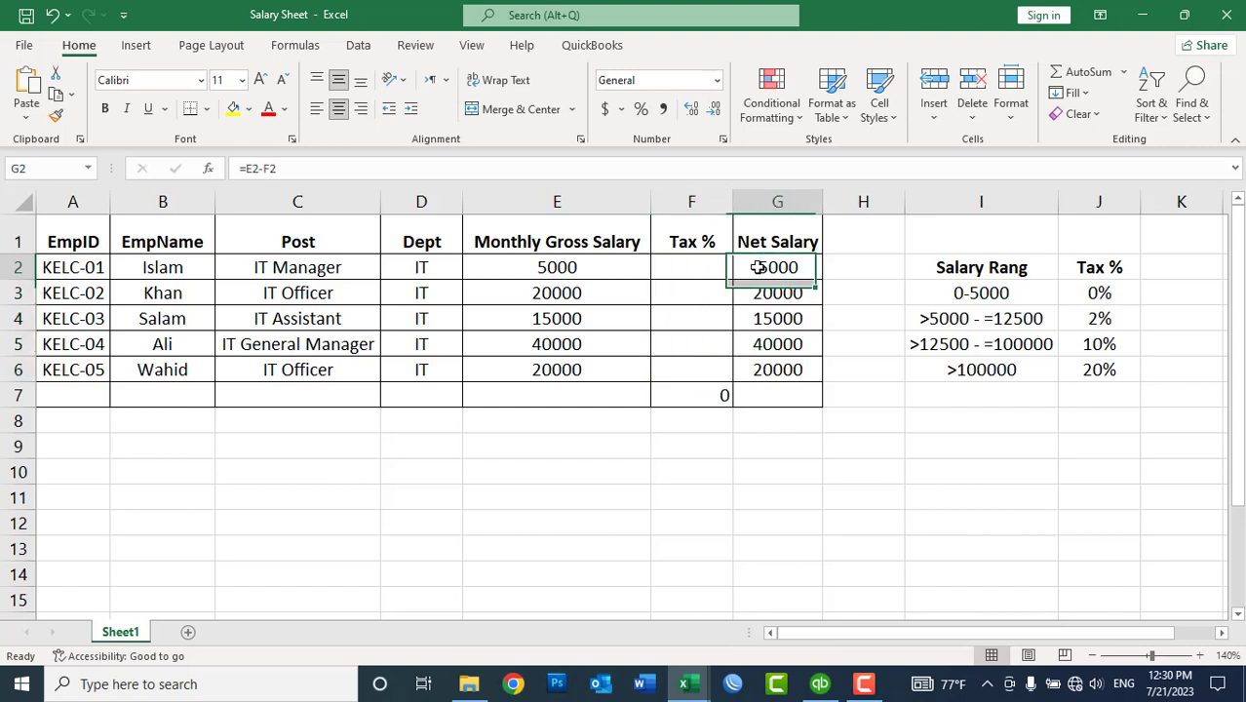
click(702, 267)
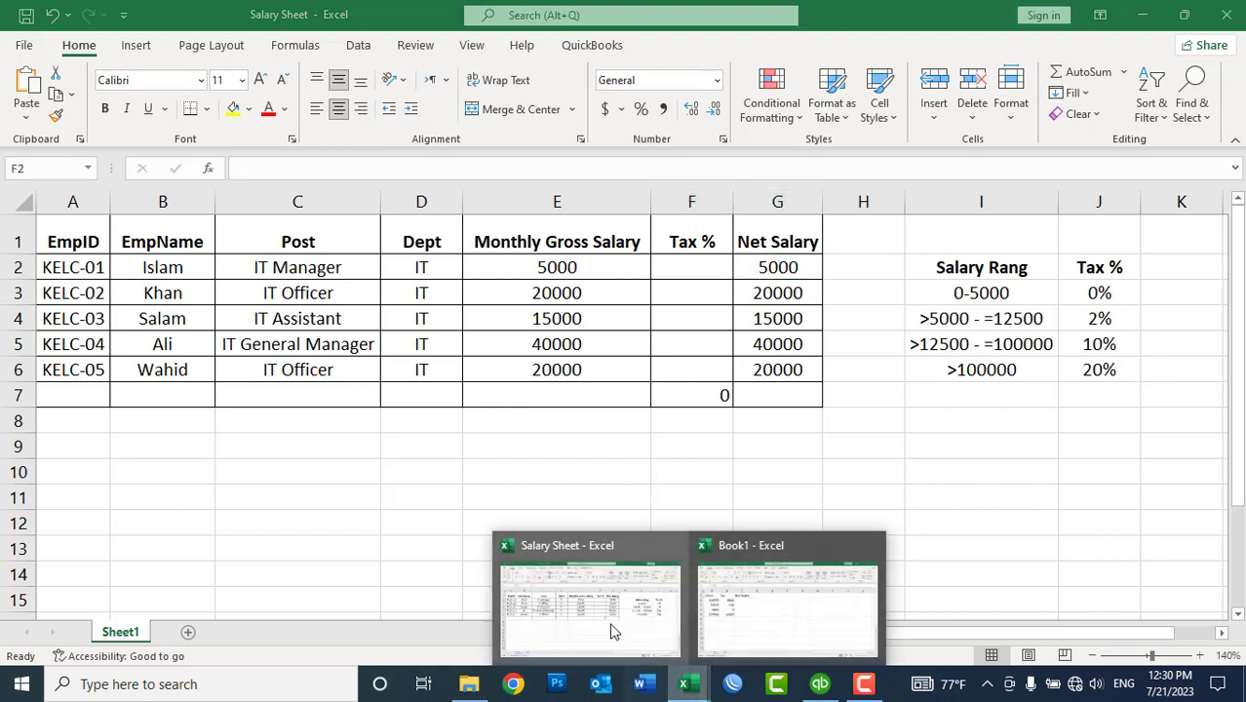
Step: Switch to the Book1 workbook and examine the nested IF tax formula in cell B2, leaving it unaltered
click(604, 623)
mouse_move(697, 699)
click(780, 635)
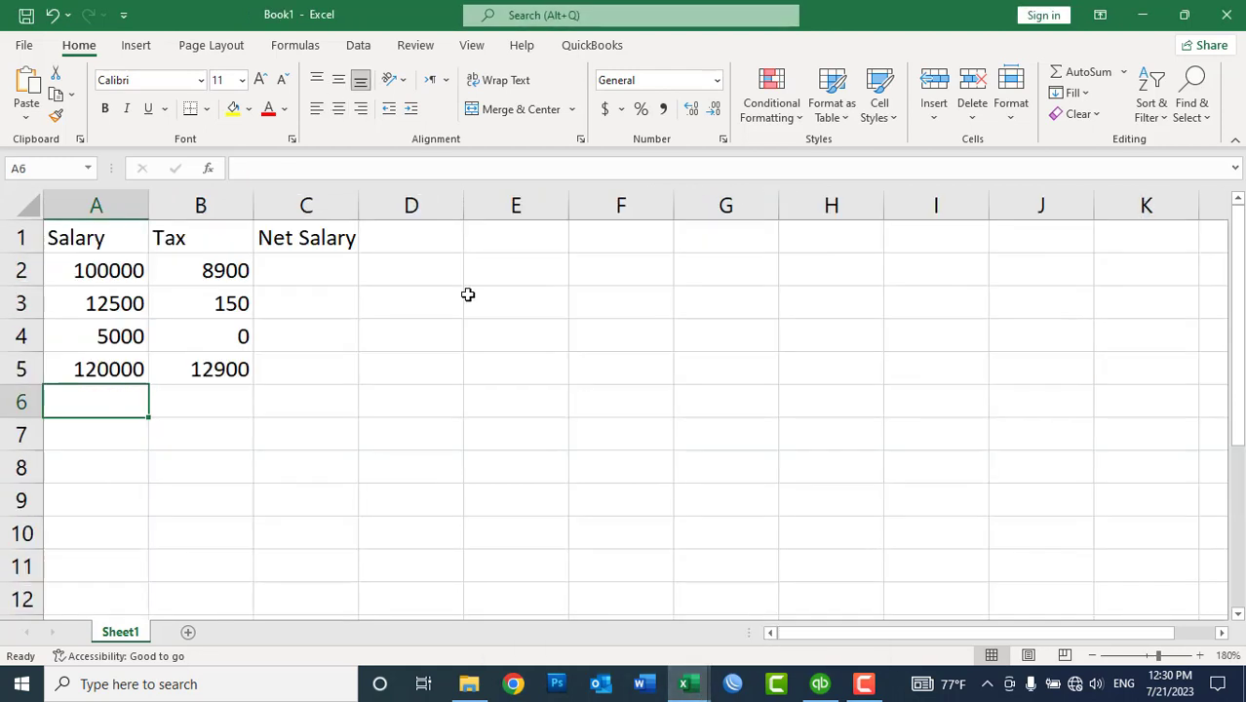
click(212, 271)
double_click(212, 271)
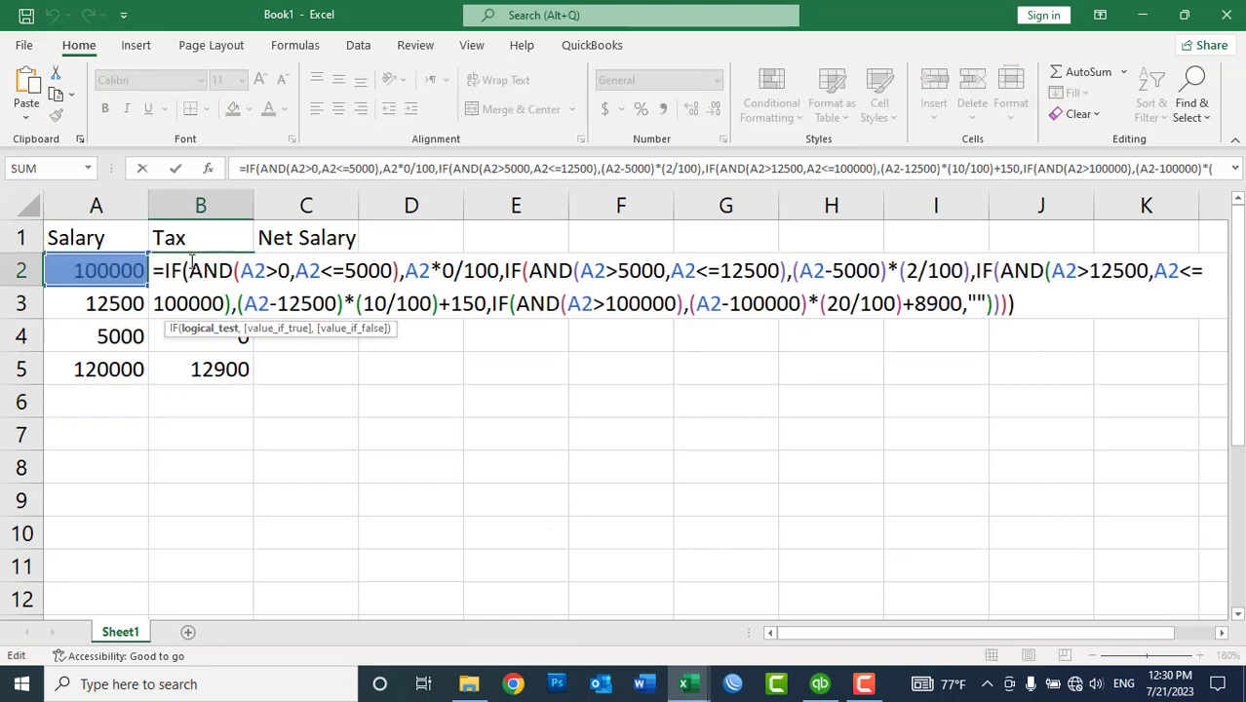
click(220, 270)
drag(240, 270, 264, 270)
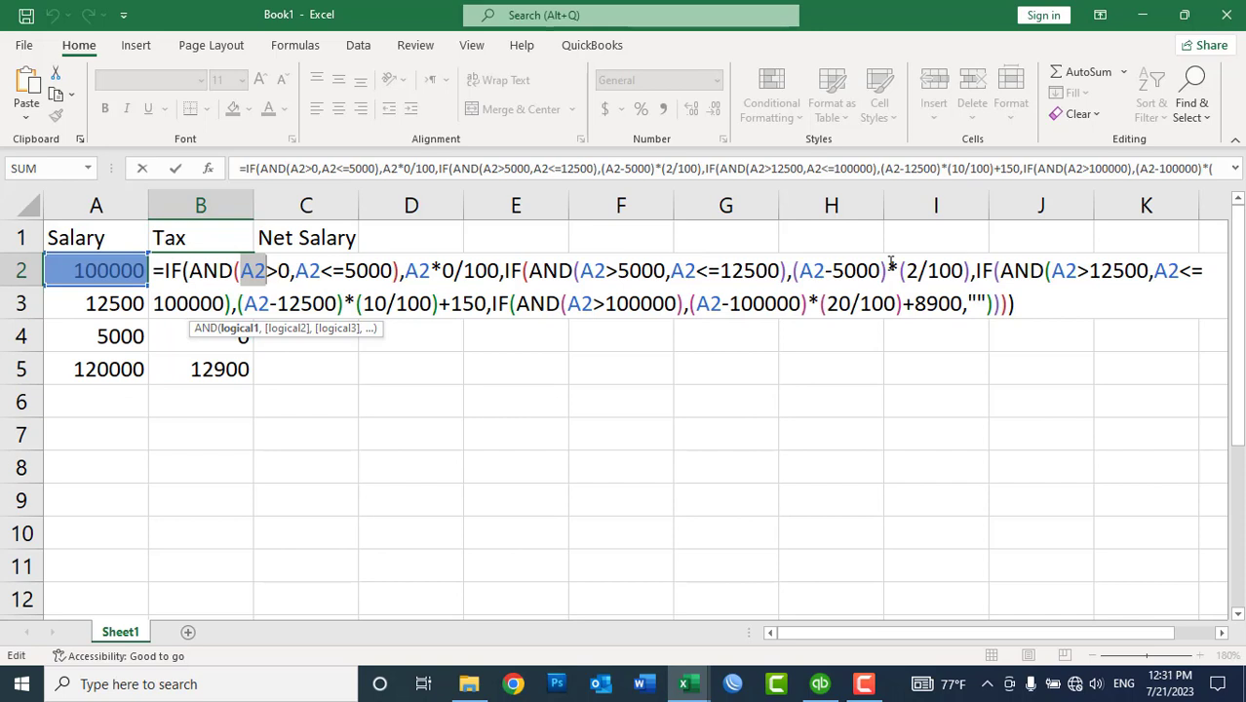
key(ctrl+Return)
Step: In cell F2 of the Salary Sheet, start the tax formula with =if(and(E2>0,E2<=5000),(E2*0/100) for the 0% bracket
mouse_move(687, 675)
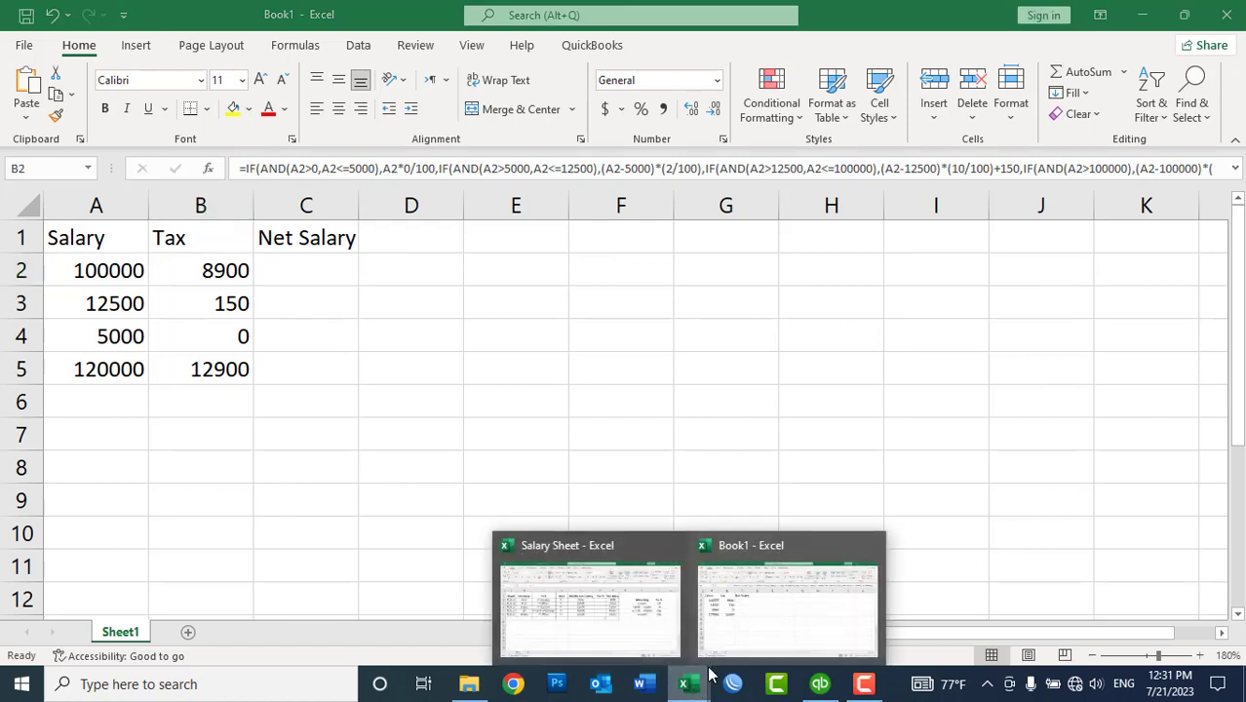
click(645, 624)
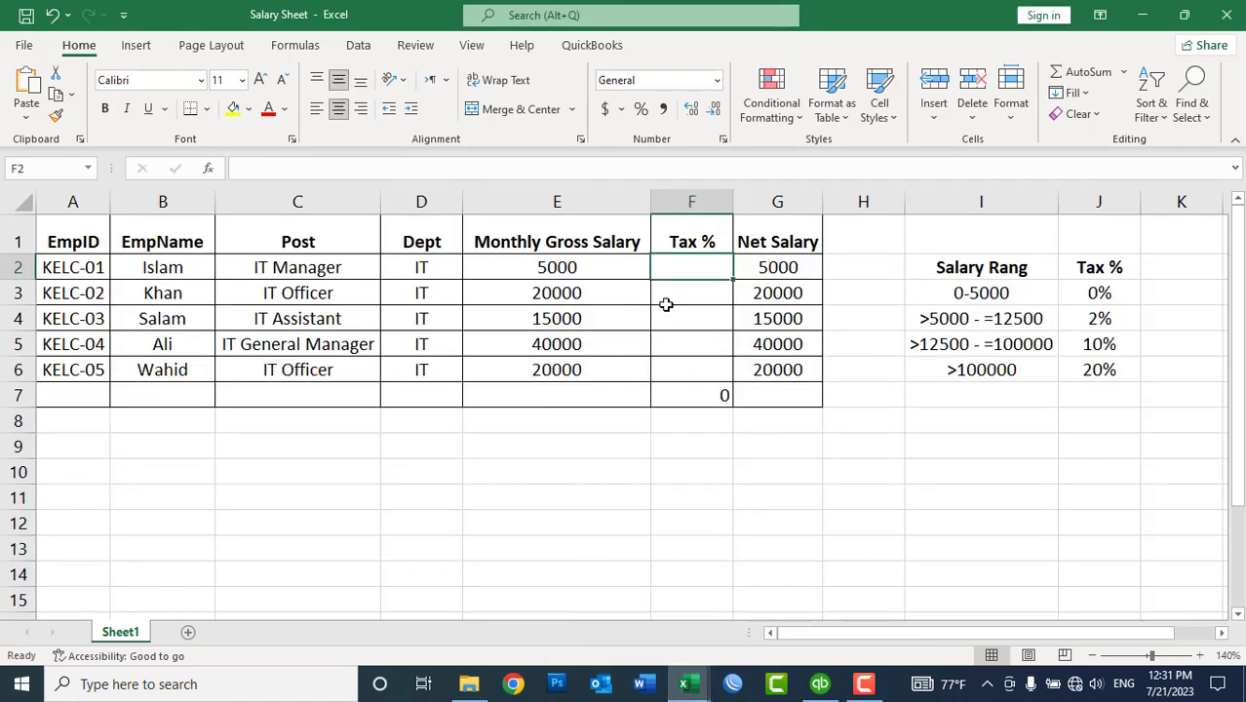
text(=if(and()
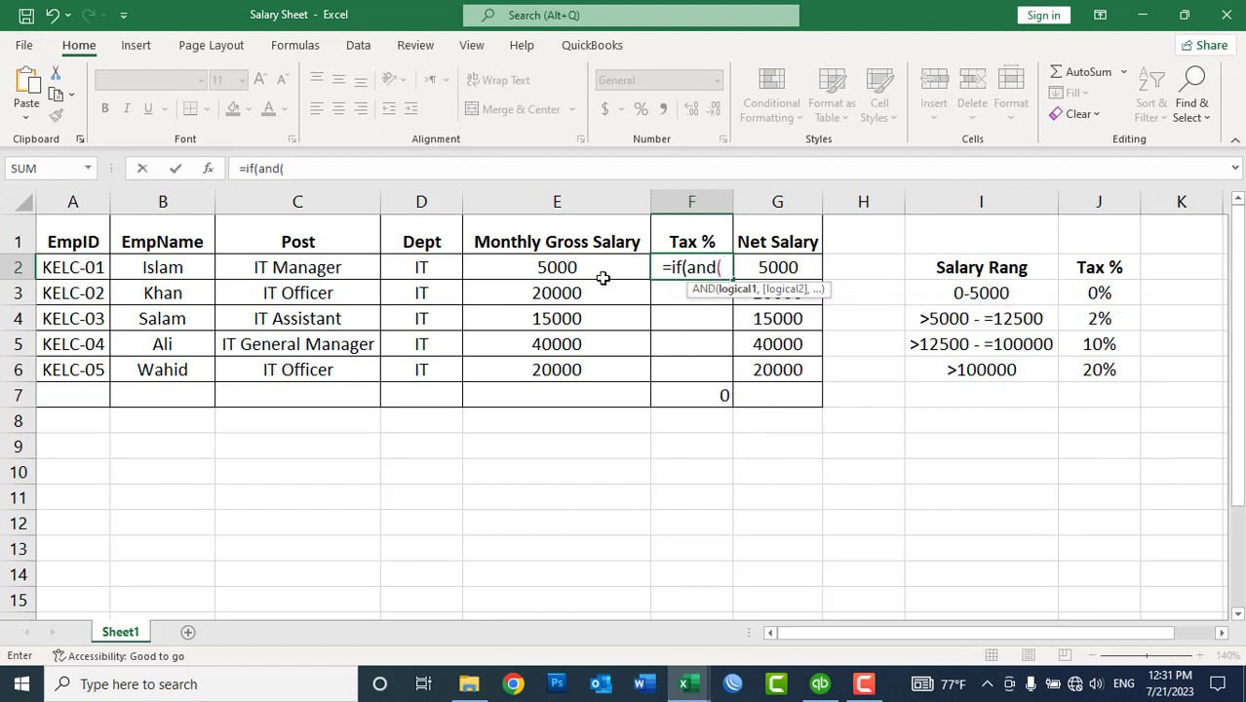
click(564, 266)
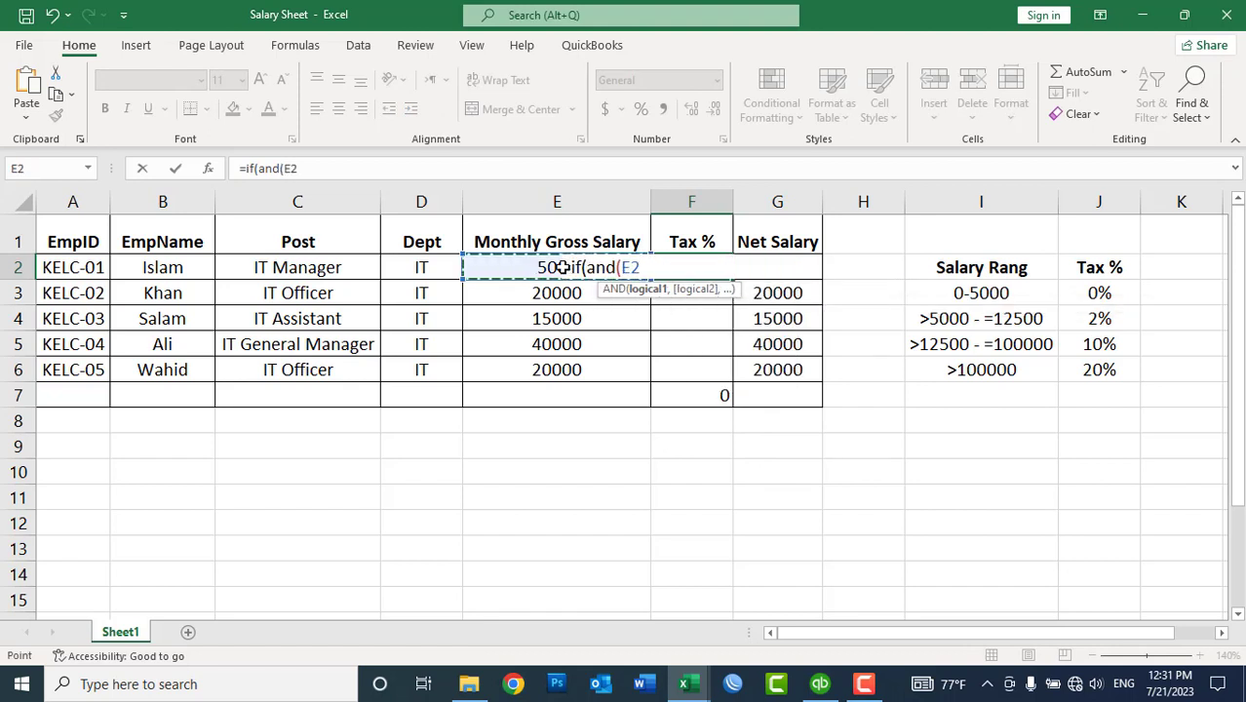
text(>0)
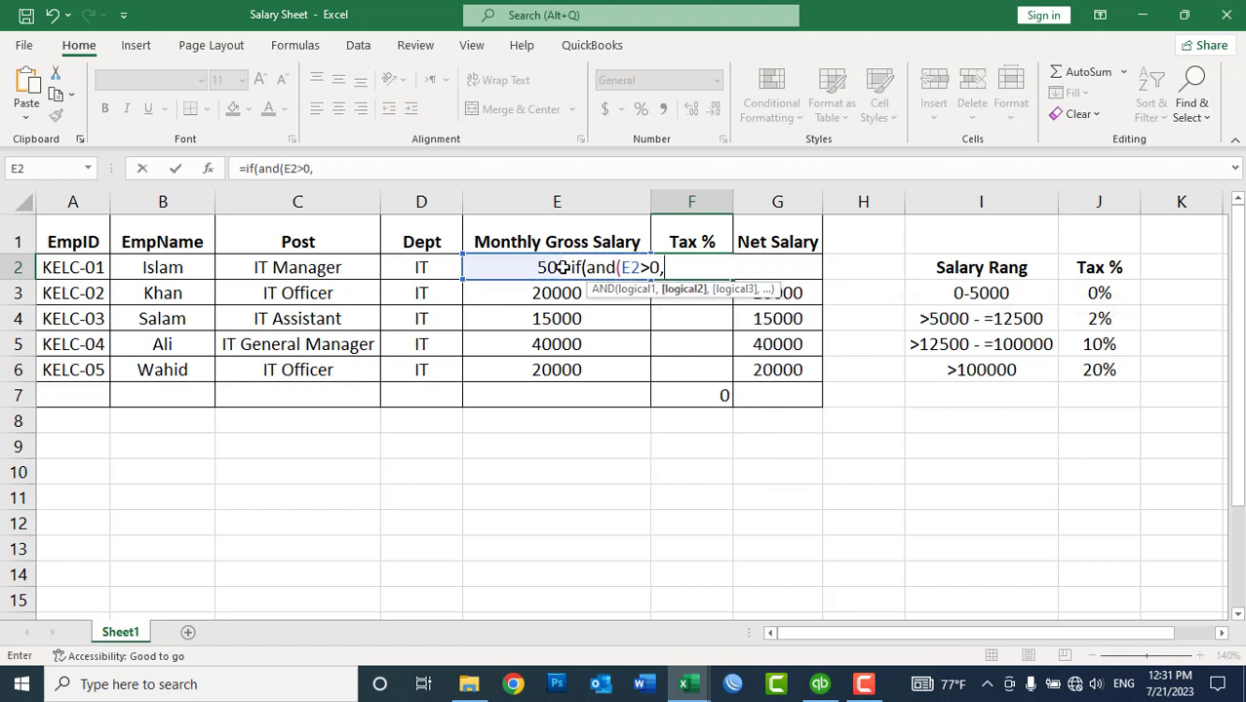
text(,)
click(505, 267)
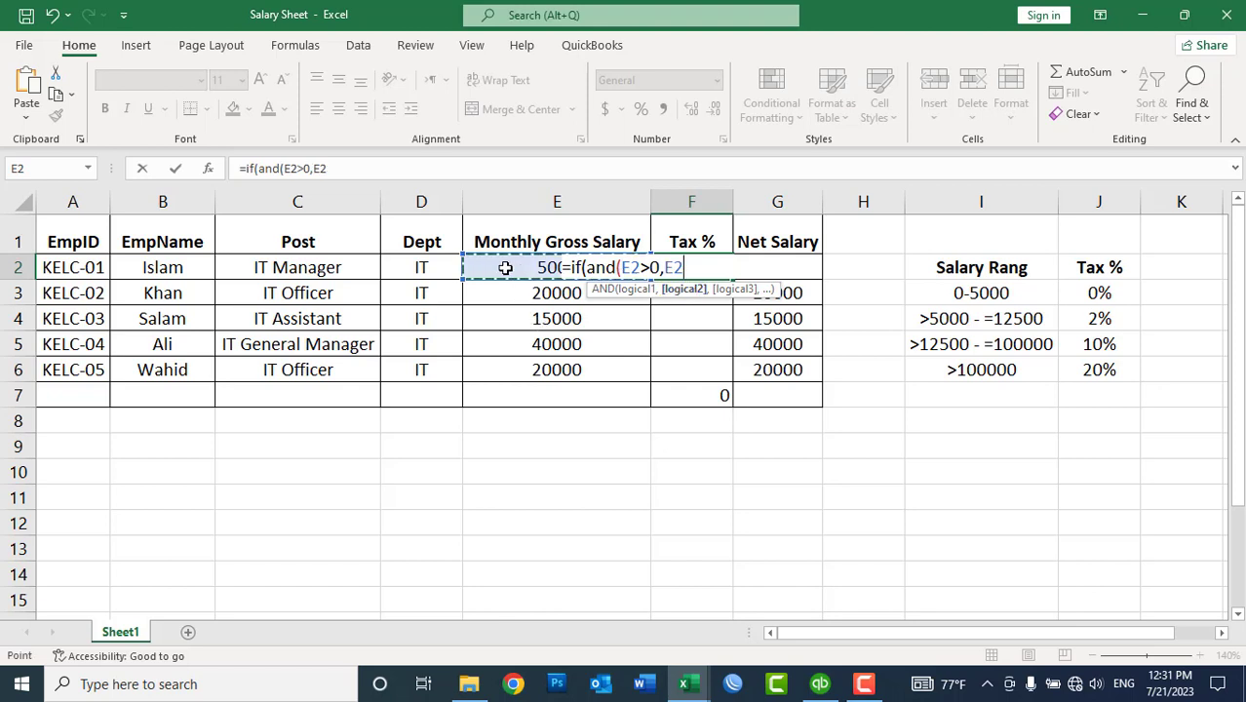
text(<=500)
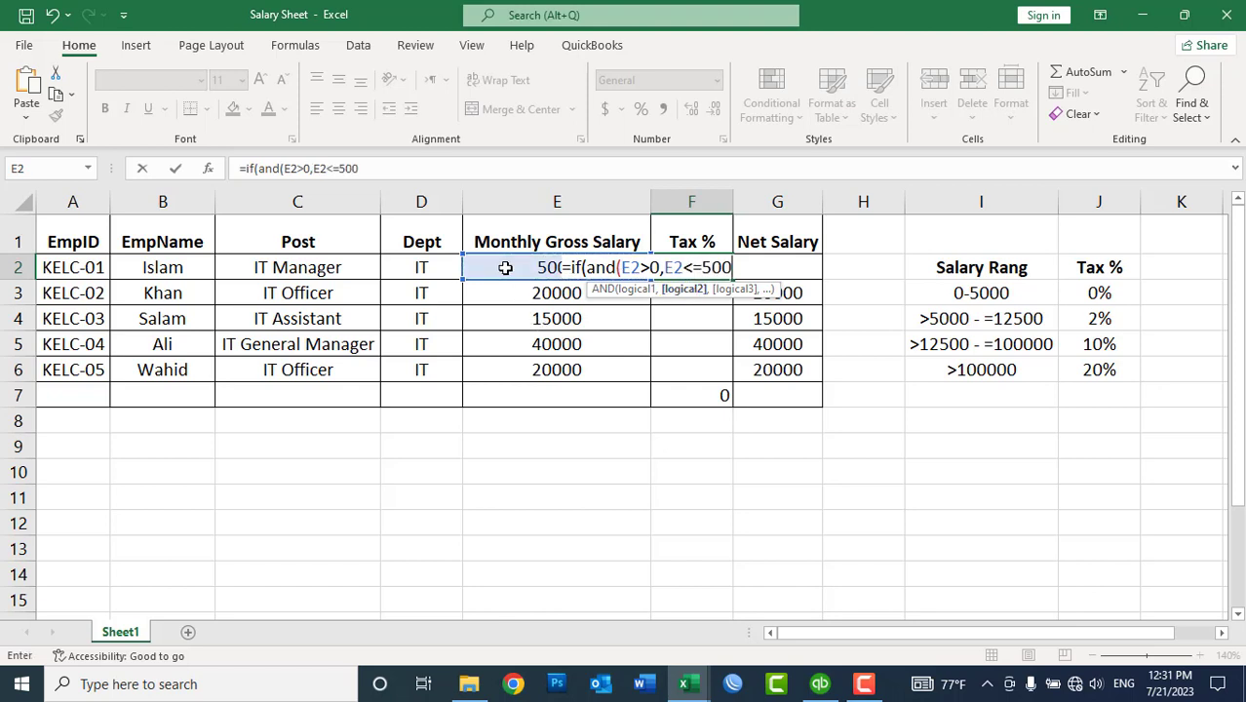
text(0),)
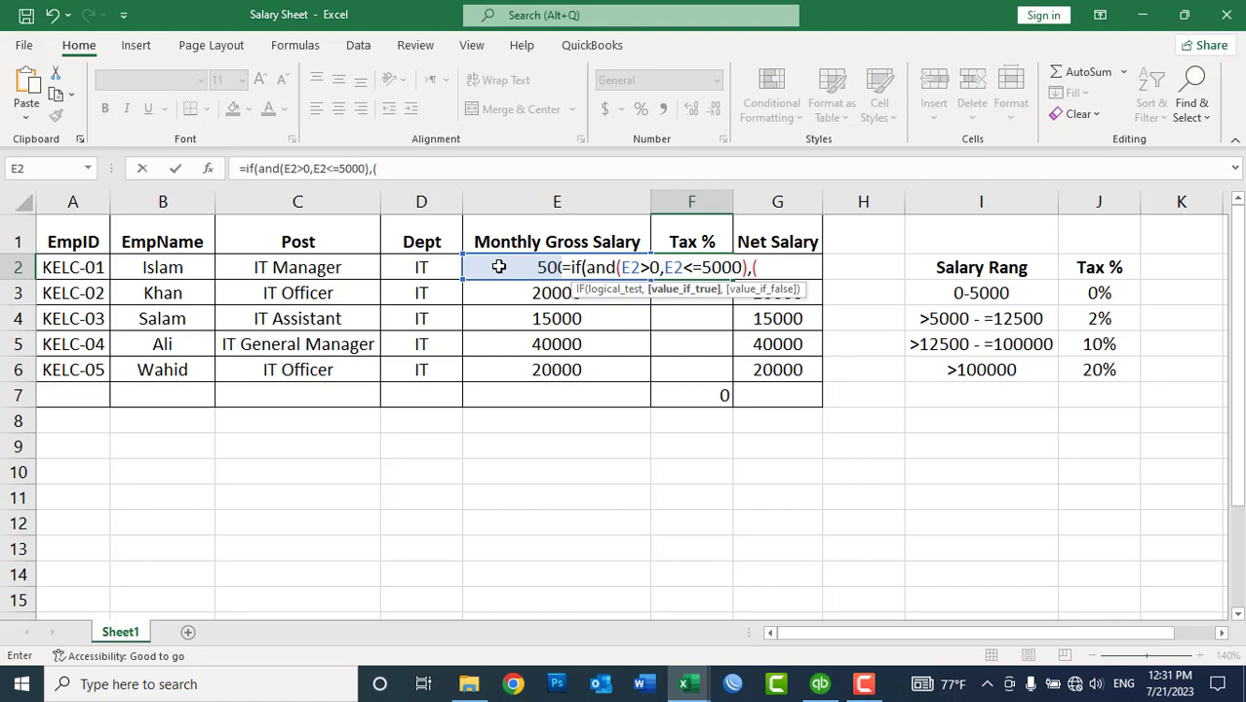
text(()
click(501, 267)
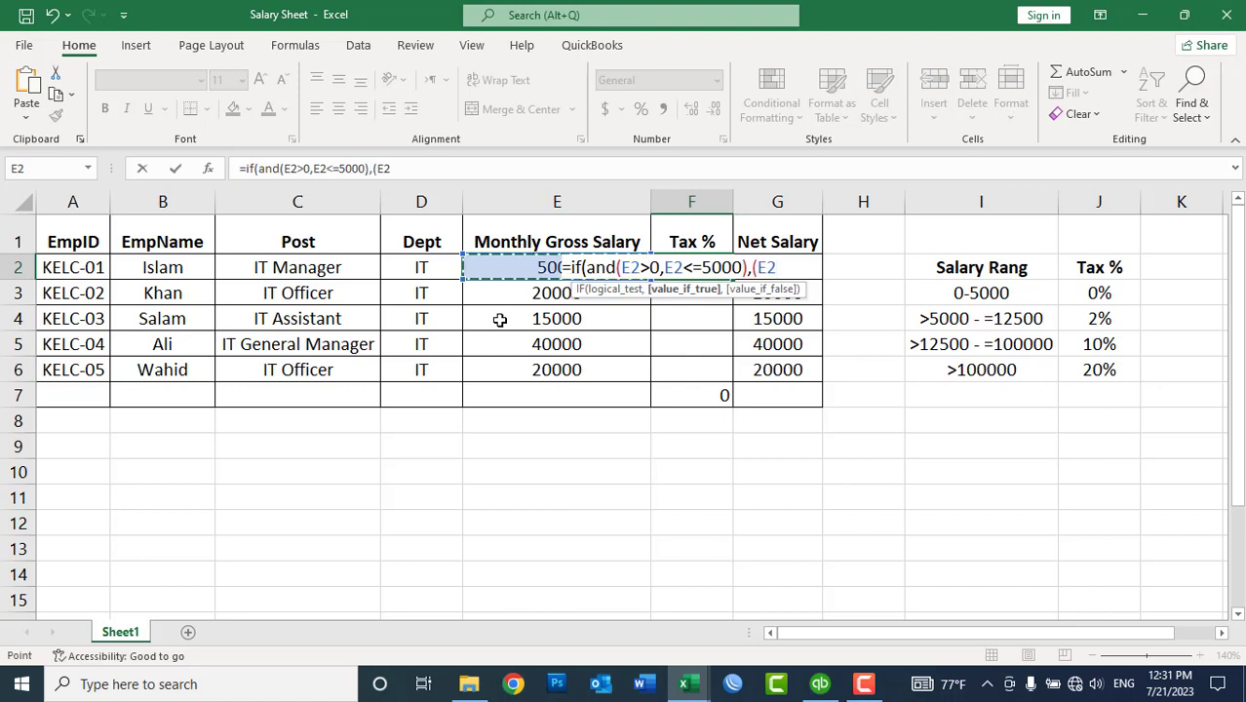
text(*0/100))
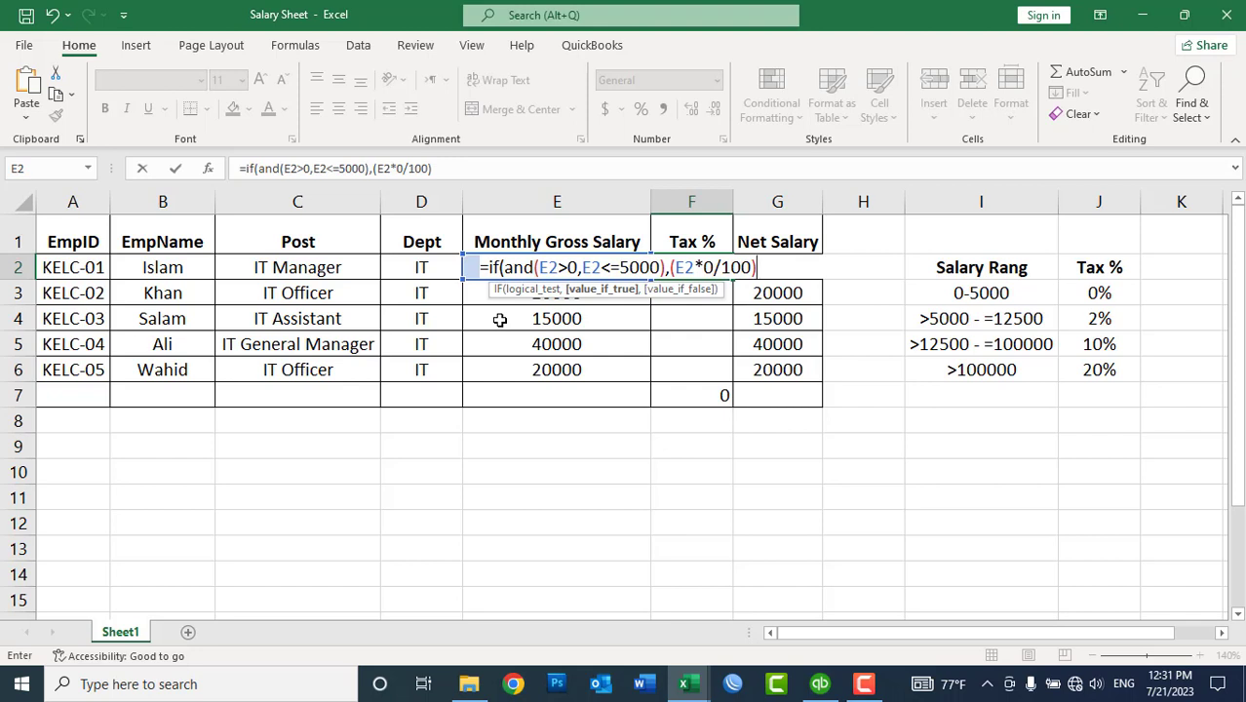
Step: Extend the F2 formula with the second bracket's nested condition ,if(and(E2>5000,E2<=12500), for salaries up to 12500
text(,if(and()
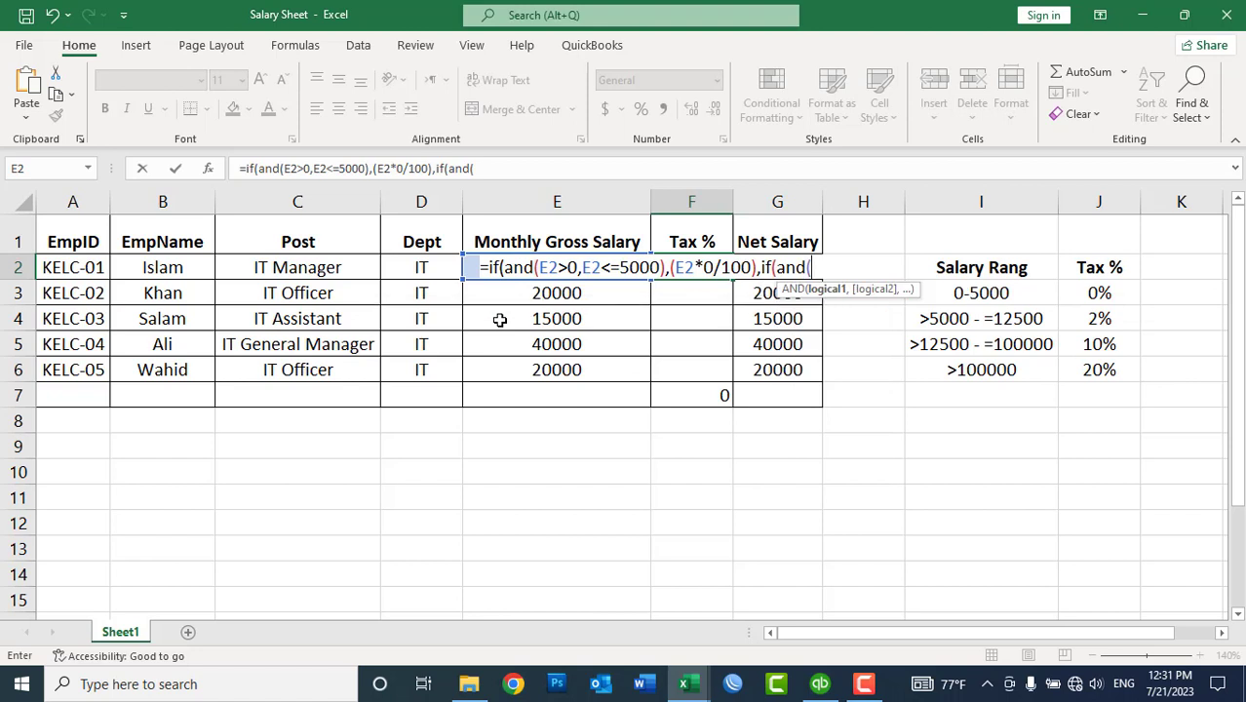
click(490, 237)
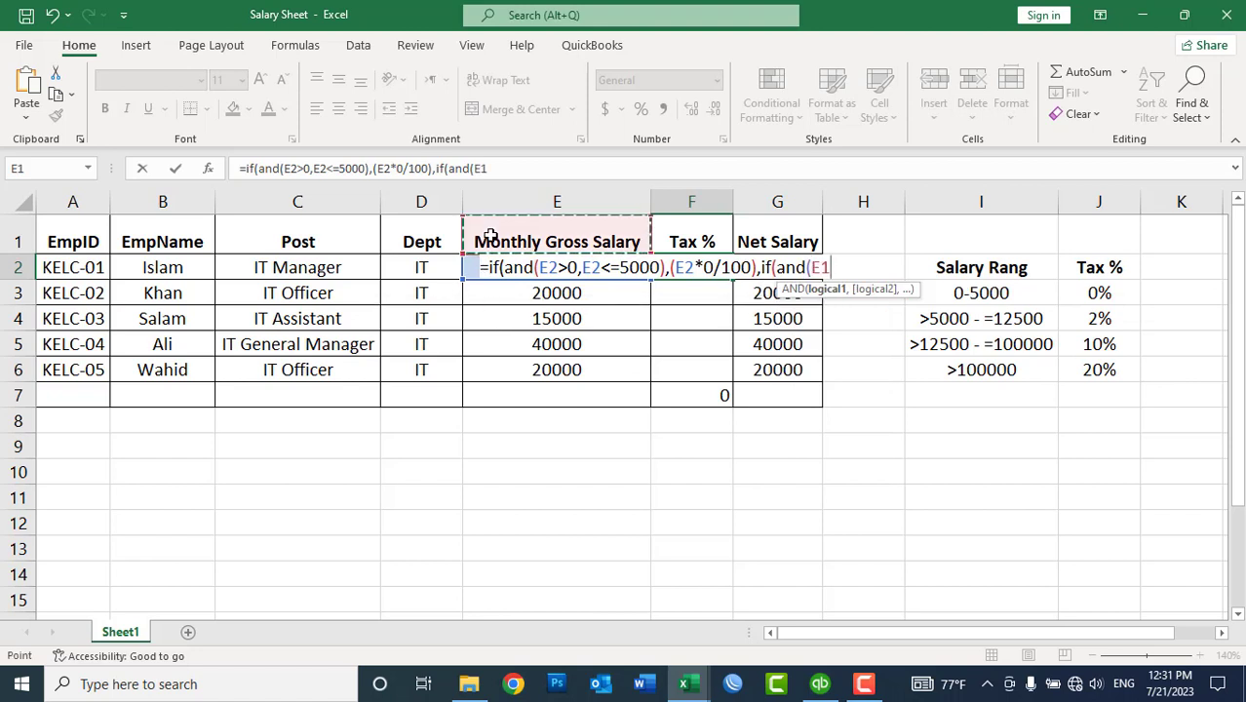
key(Down)
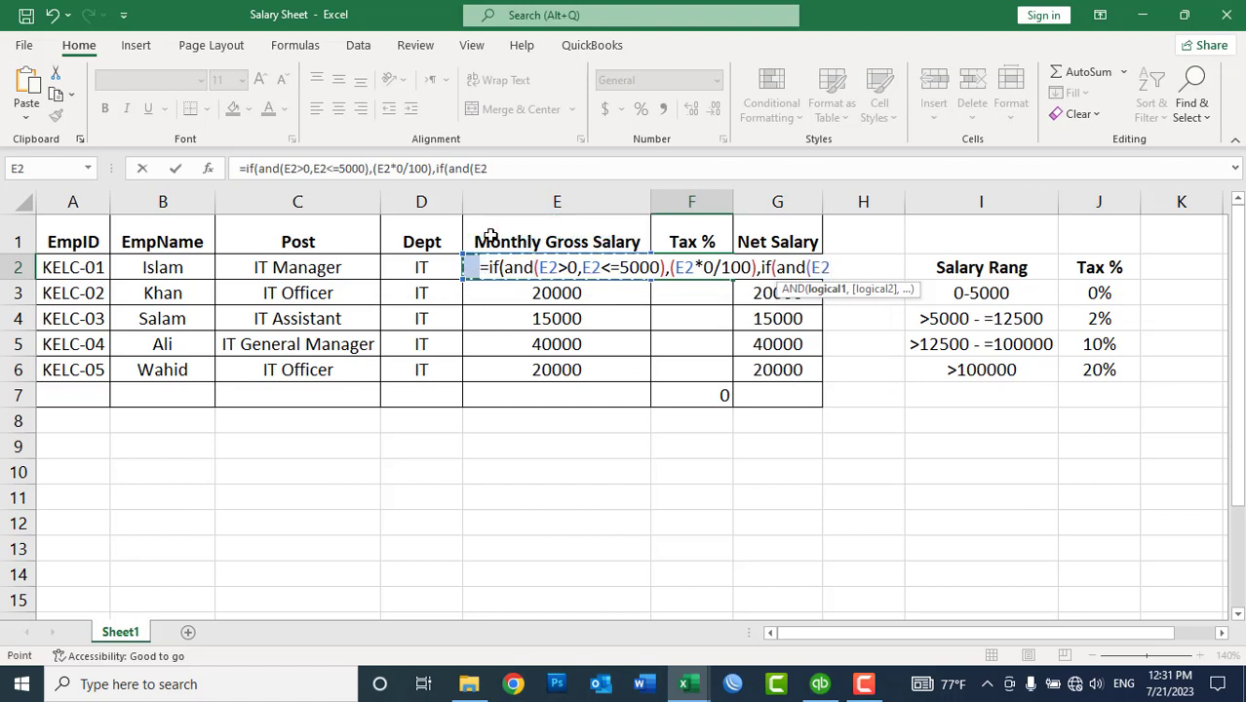
text(>5000,)
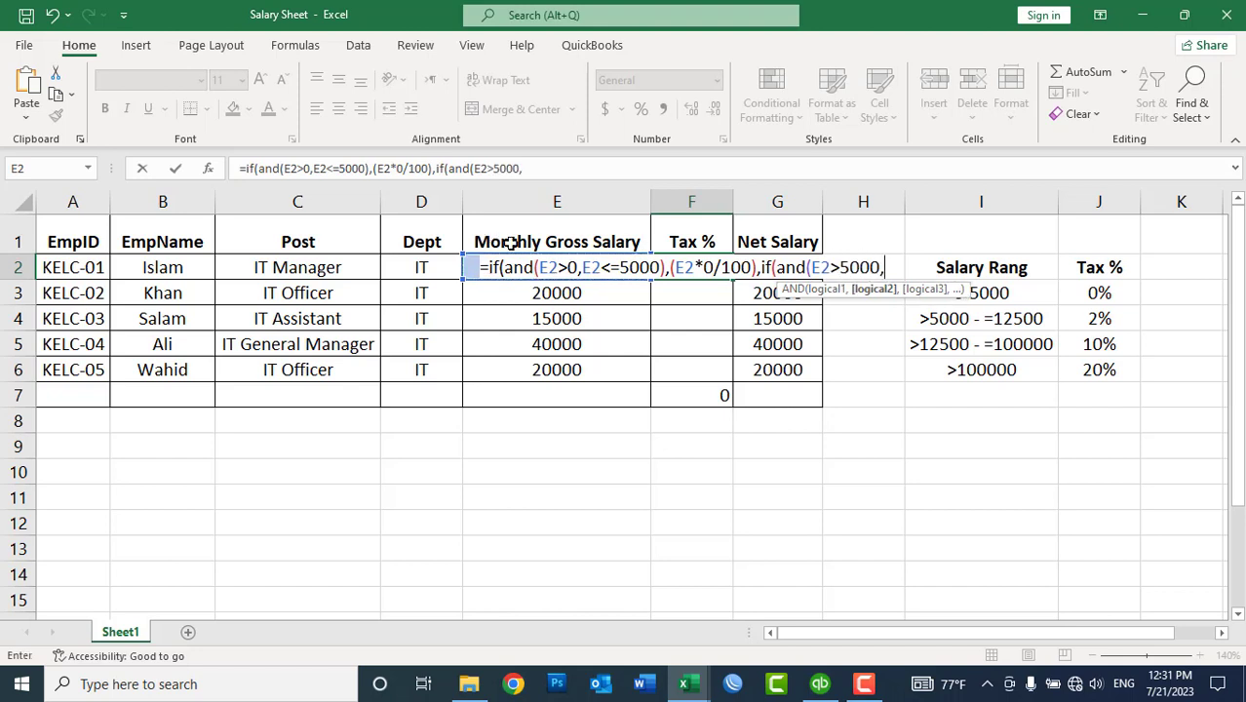
click(505, 241)
key(Down)
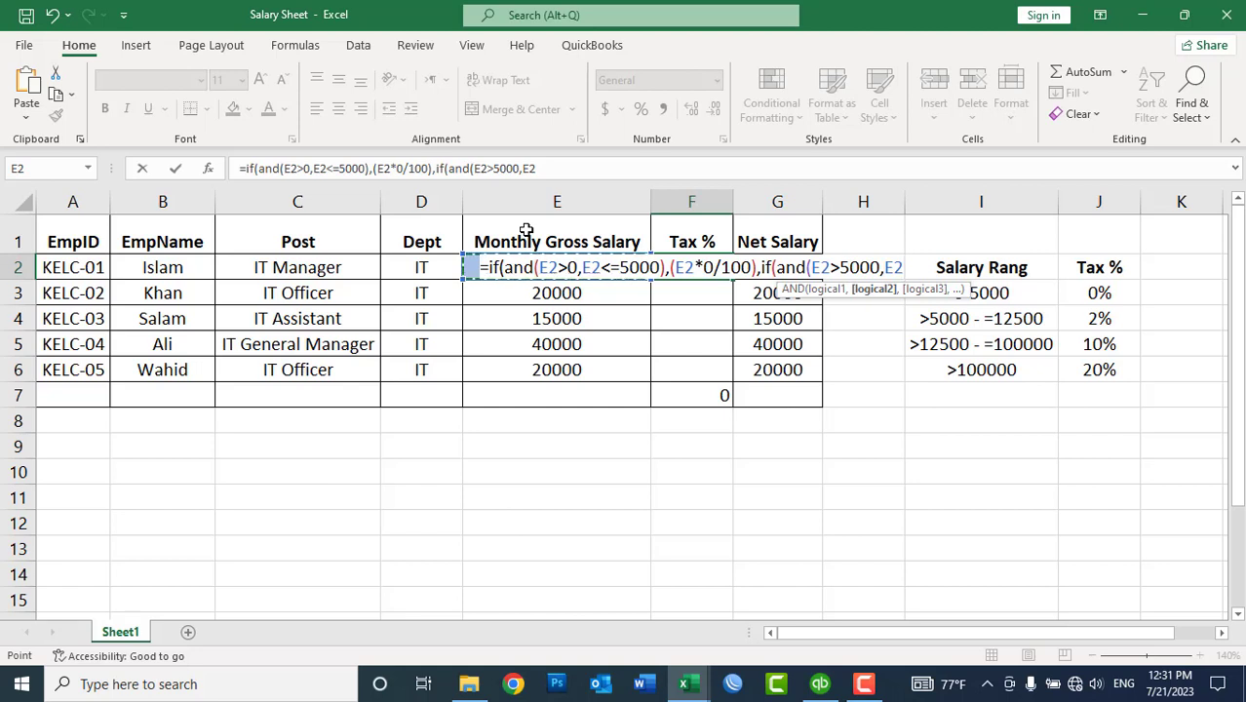
text(<)
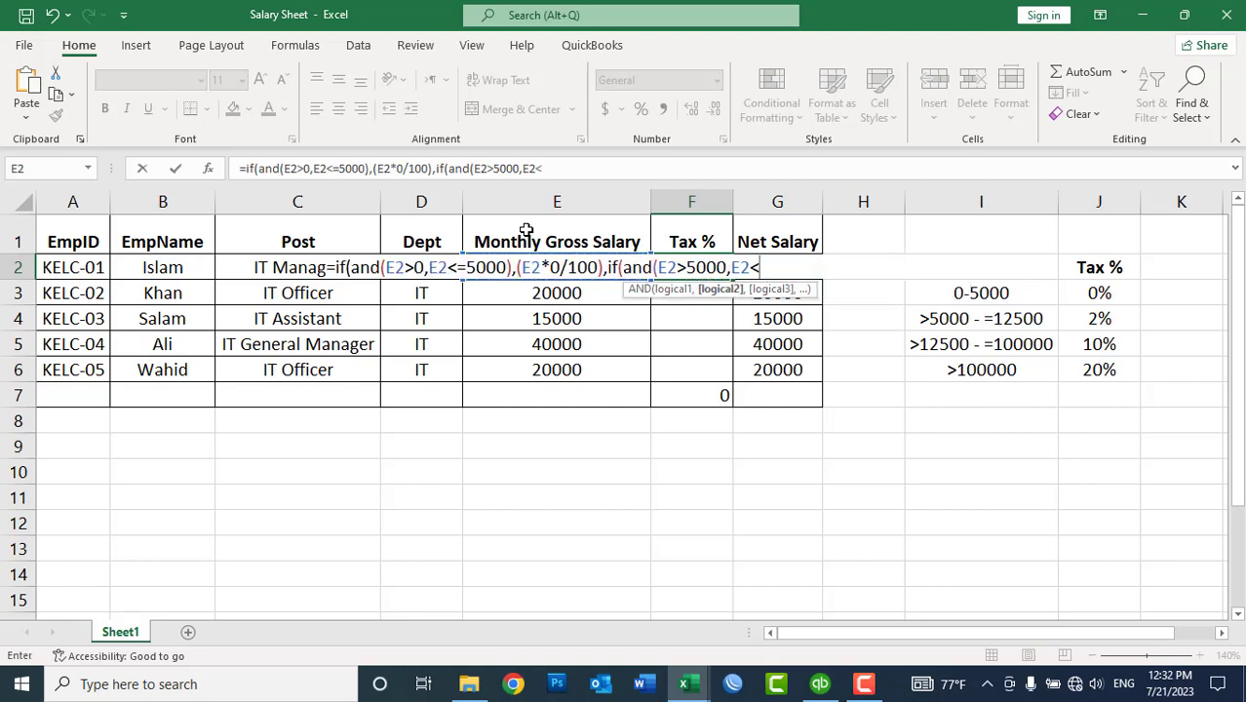
text(=12500)
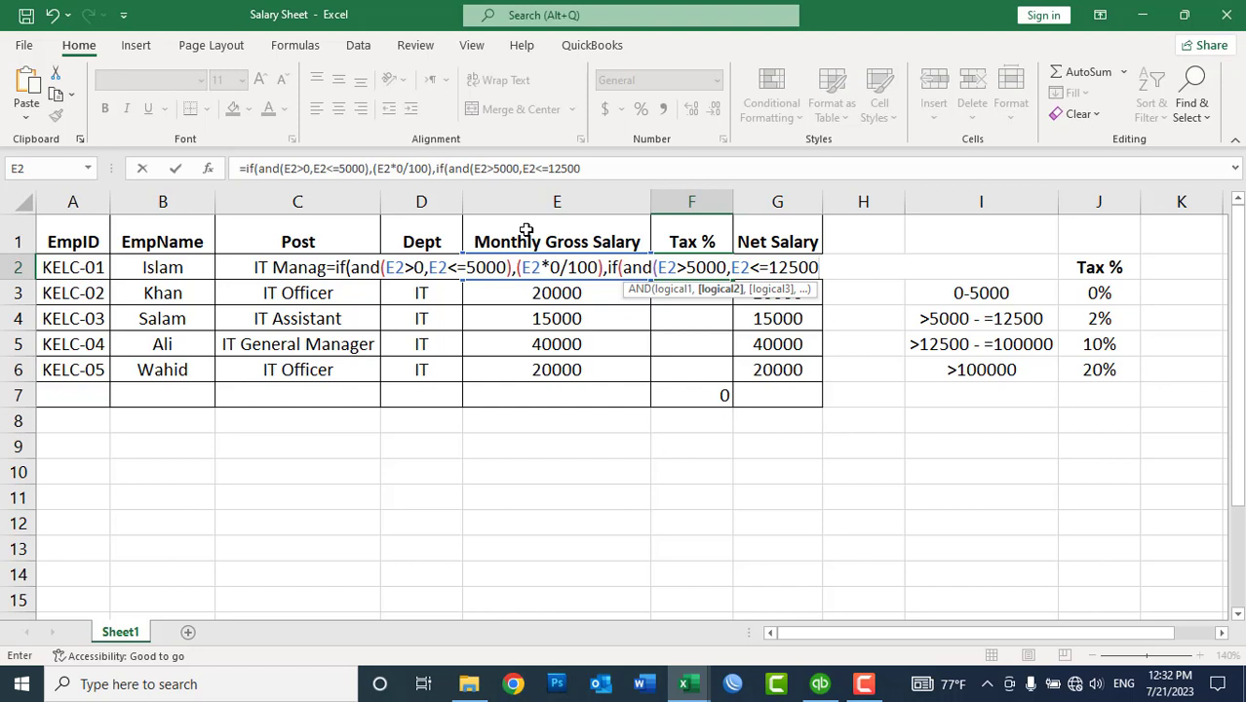
text(),)
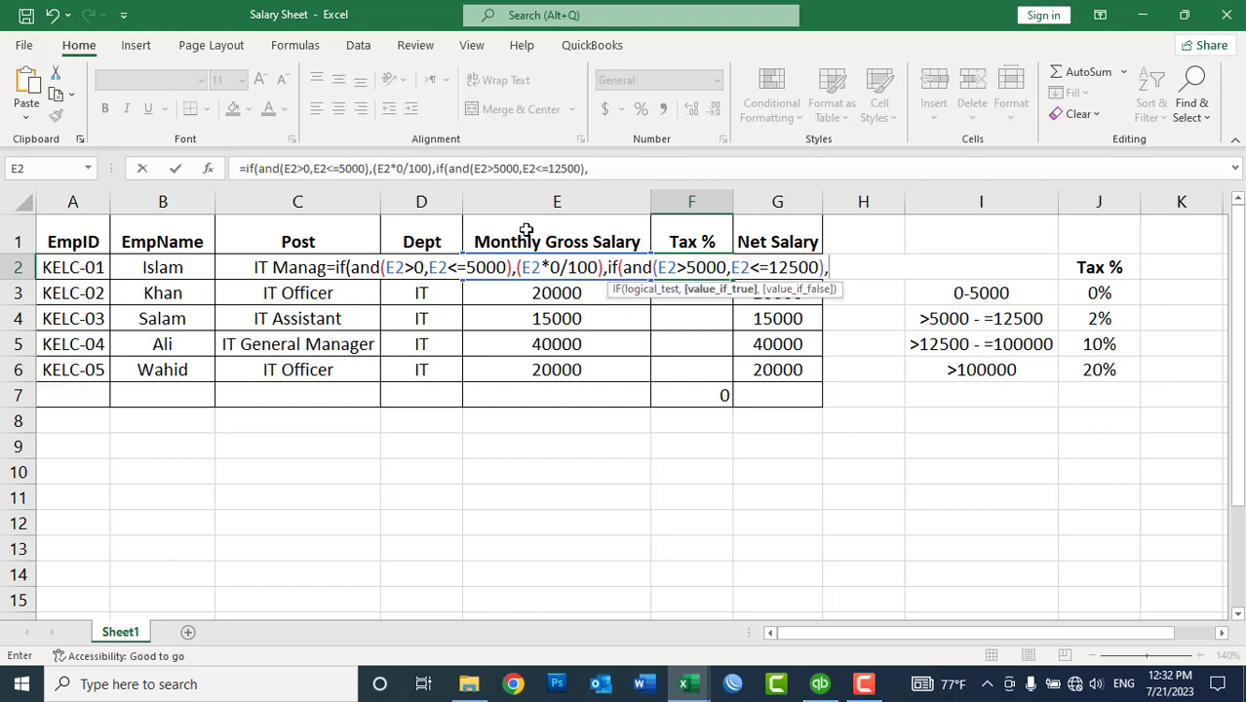
Step: Add the second bracket's tax calculation (E2-5000)*(2/100 to the formula in F2
text(()
click(535, 241)
key(Down)
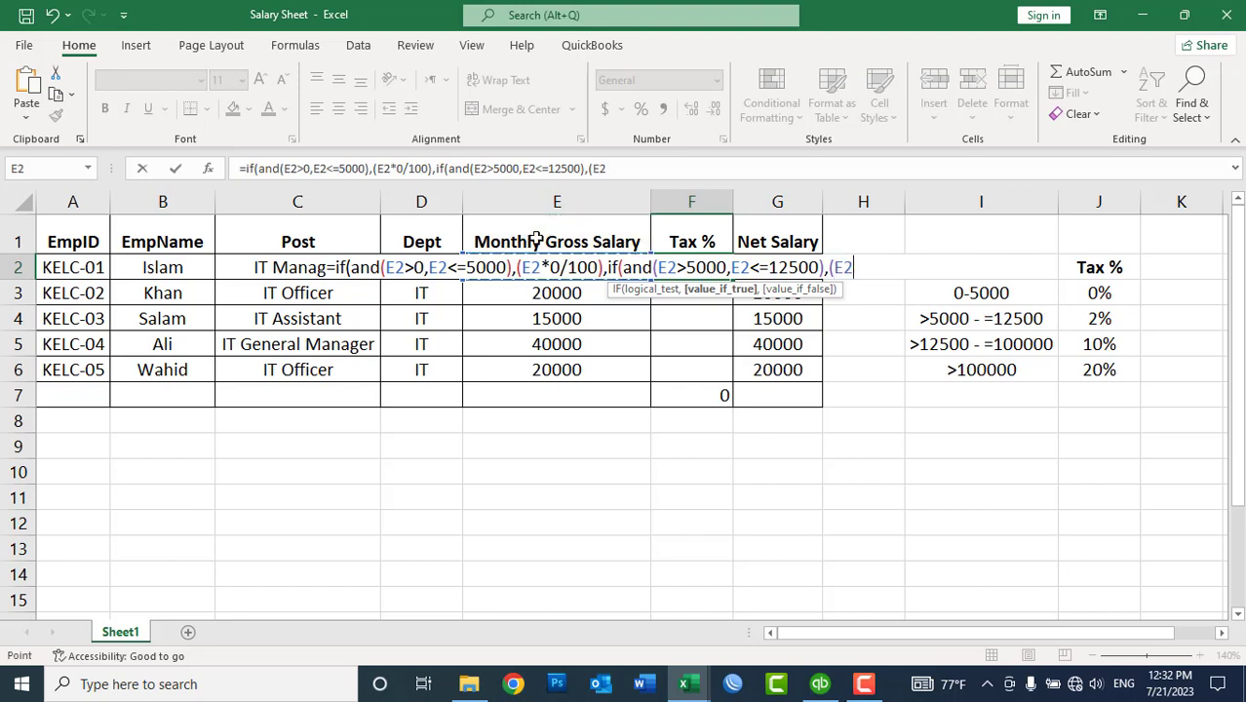
text(-5000))
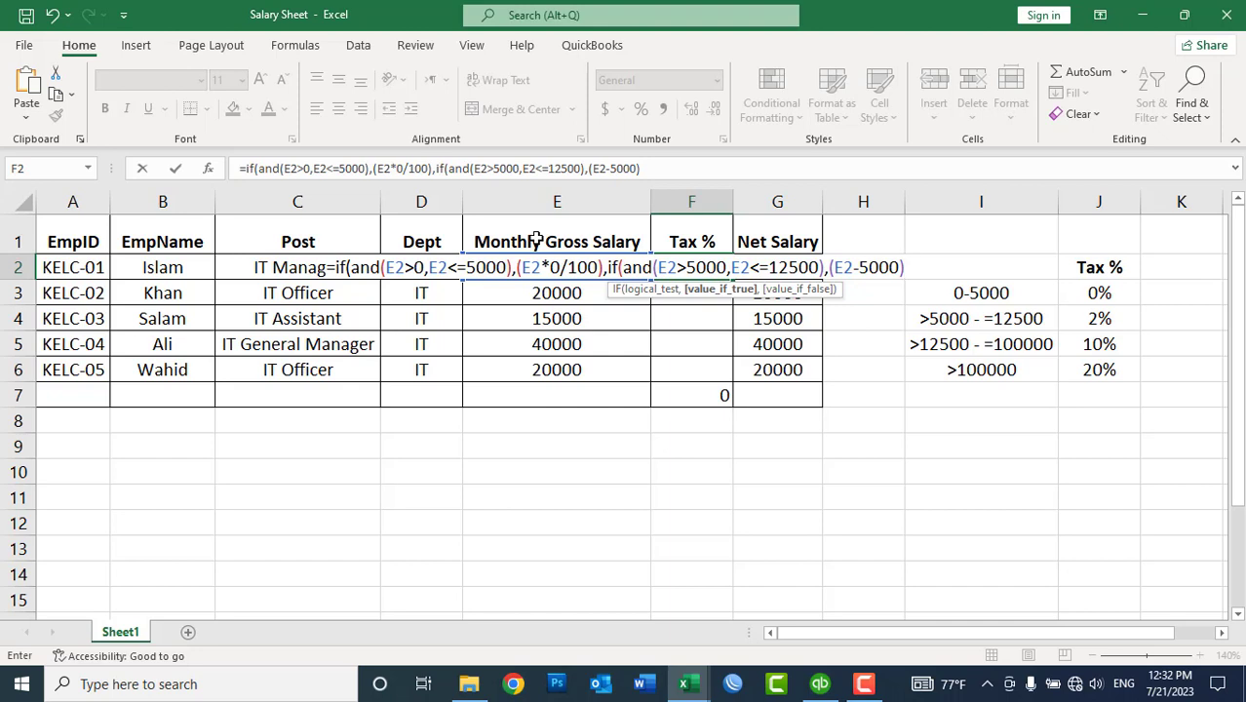
text(*()
click(561, 237)
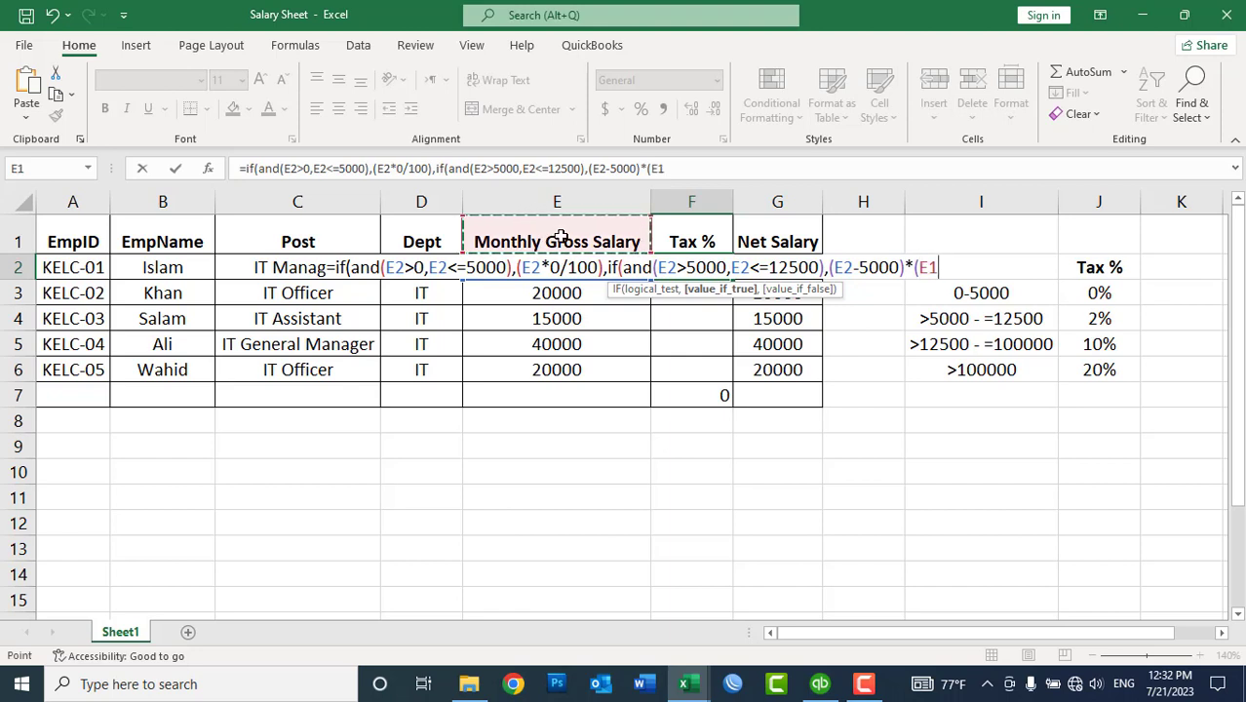
key(BackSpace)
key(BackSpace)
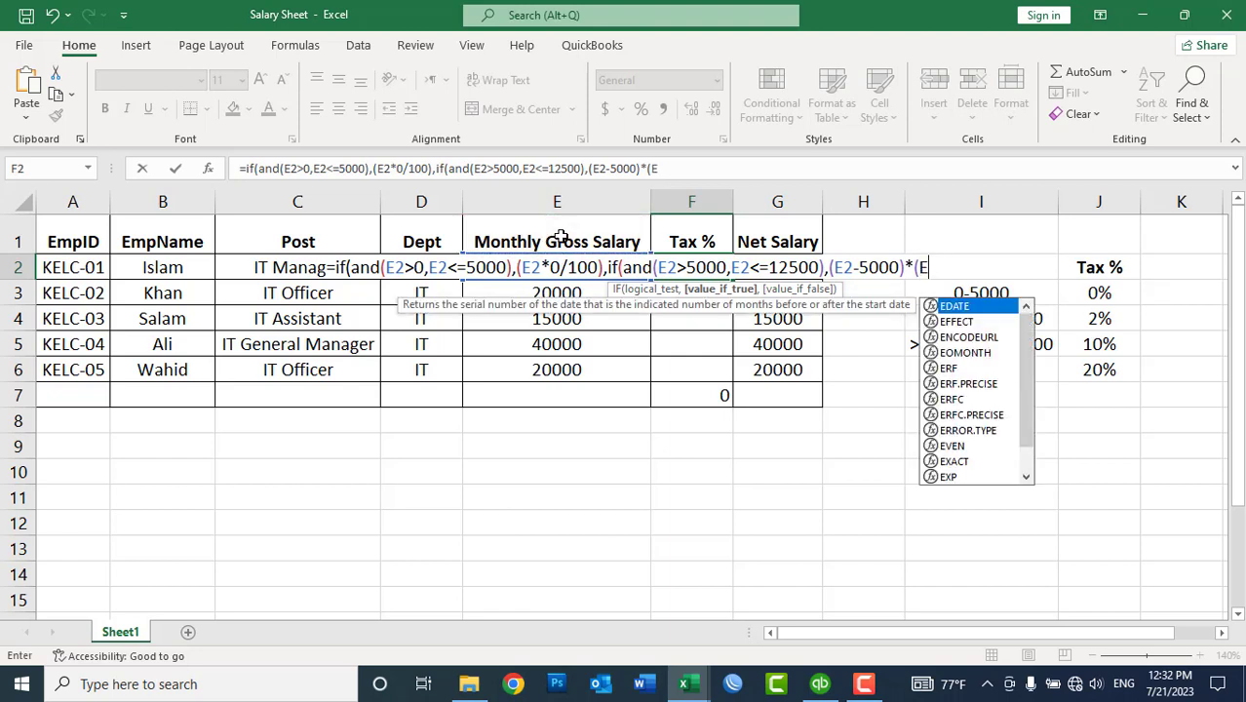
text(2/100)
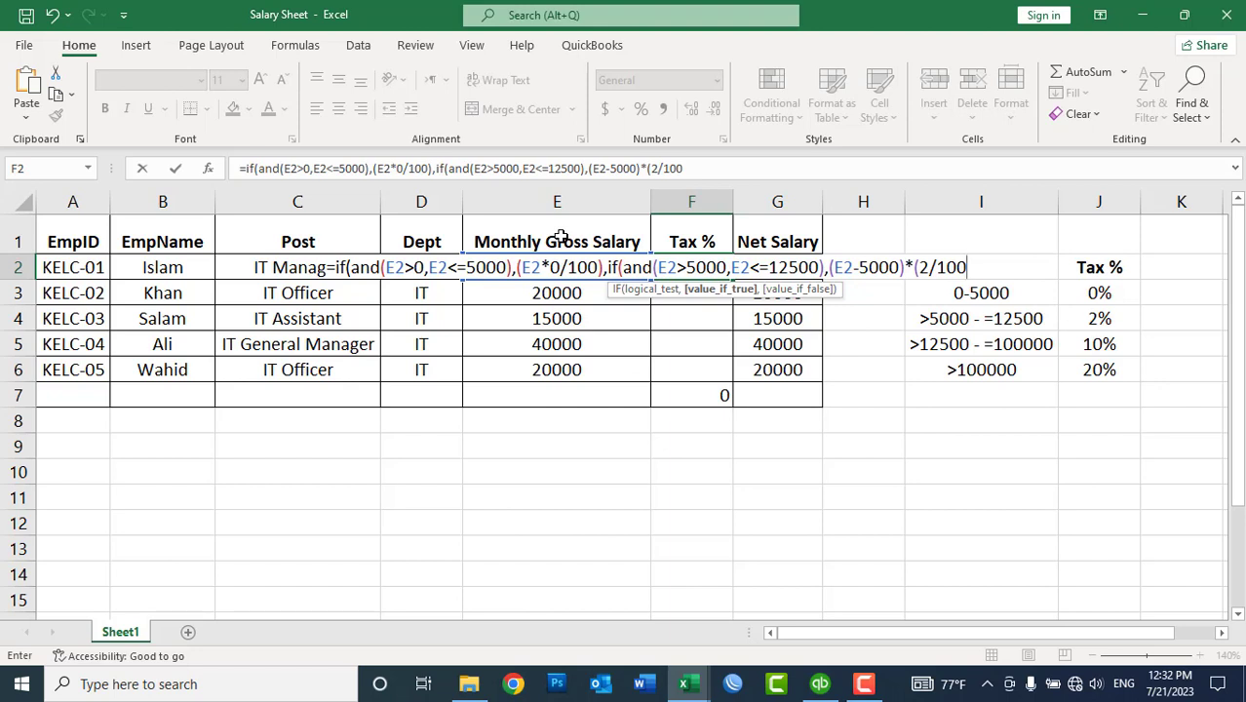
Step: Close the F2 formula with )) and commit it, accepting the proposed parenthesis correction
click(916, 267)
click(980, 267)
text()))
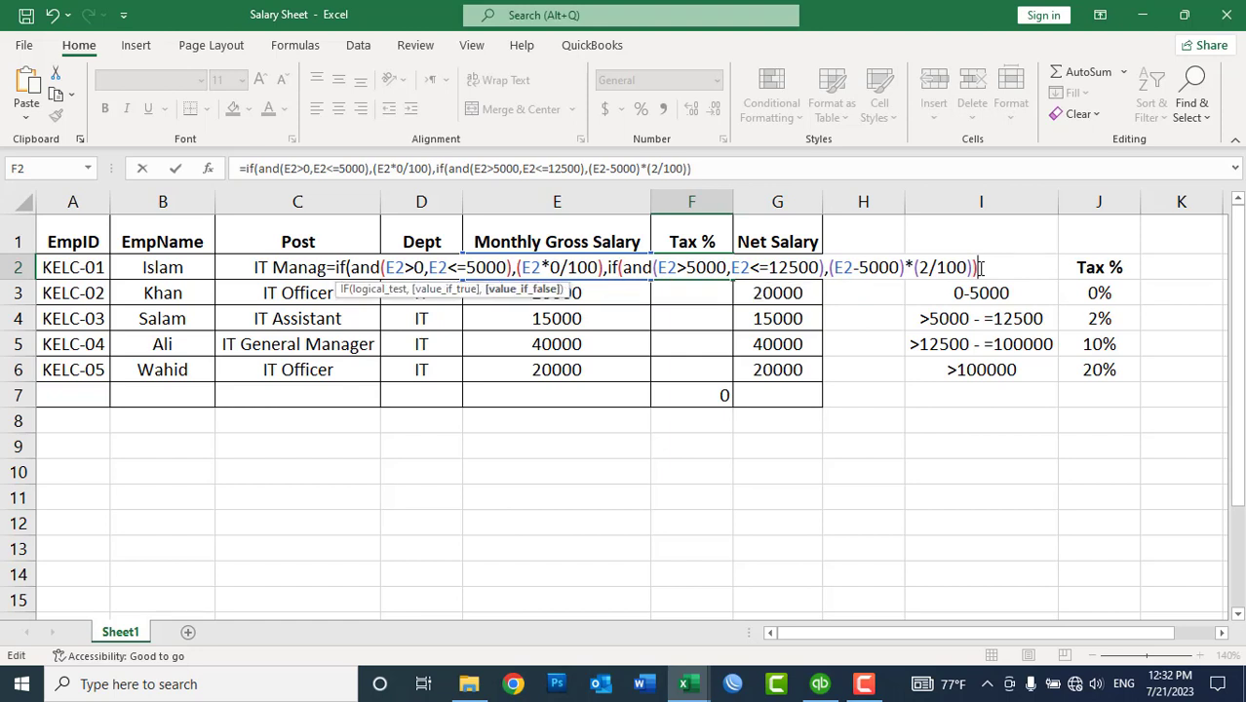
key(Return)
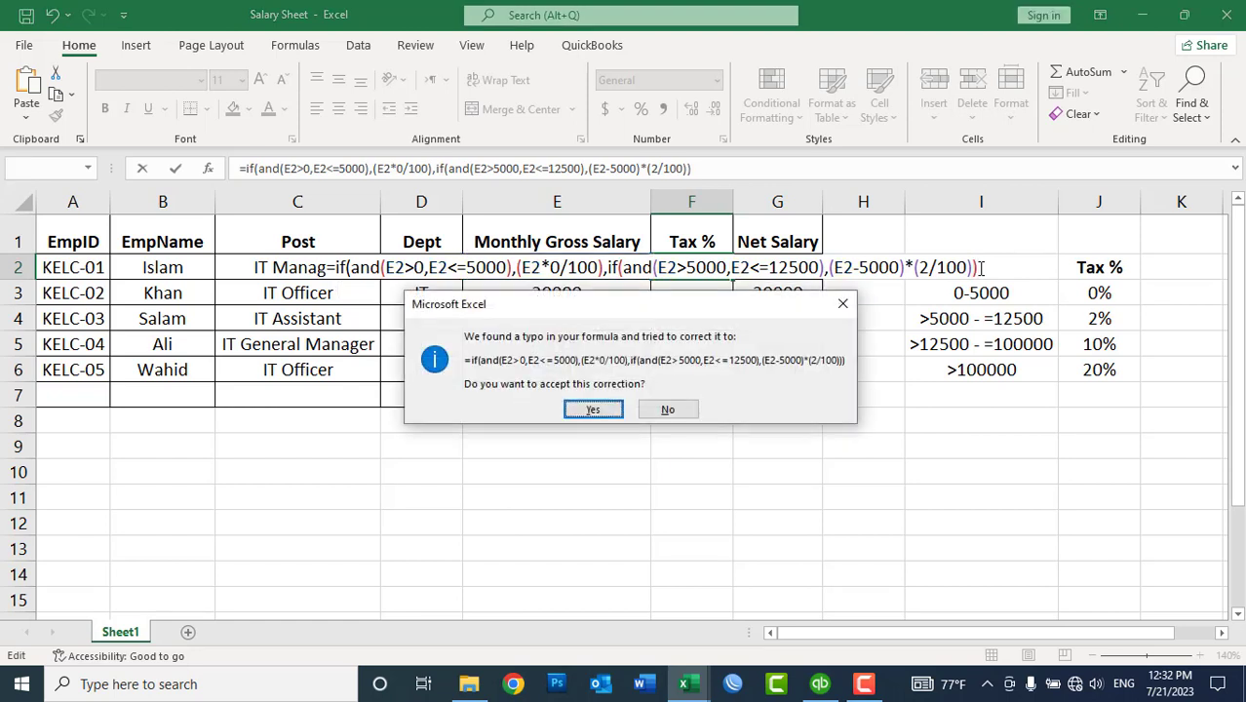
key(Return)
Step: Test the tax formula by setting the gross salary in E2 to 5000 and finally 12500, and check the net salary formula in G2
click(691, 266)
key(Left)
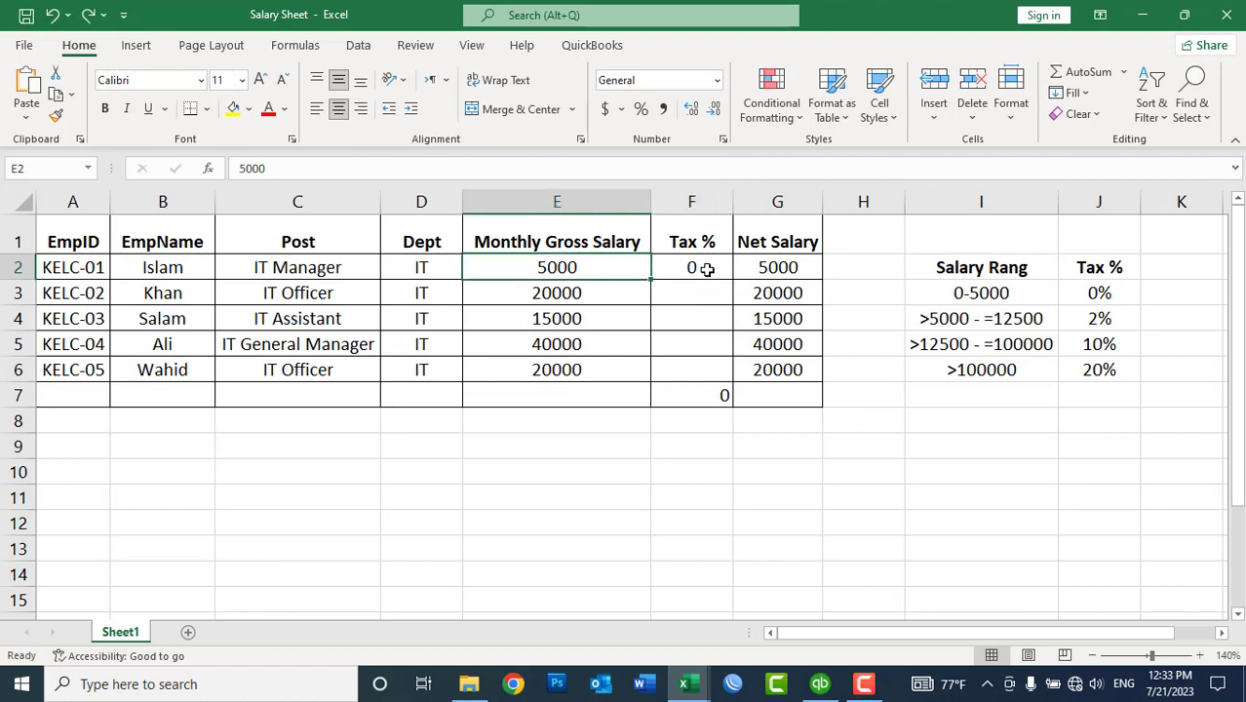
text(5000)
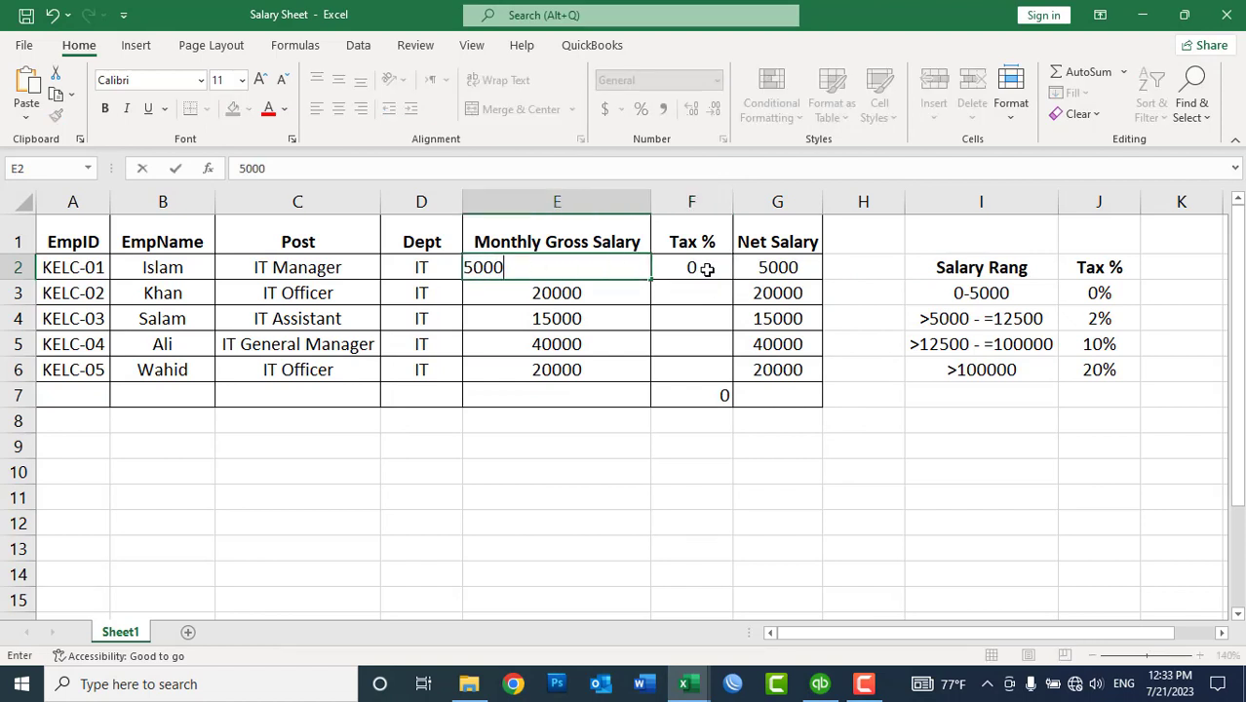
key(Return)
key(Up)
click(707, 269)
key(Left)
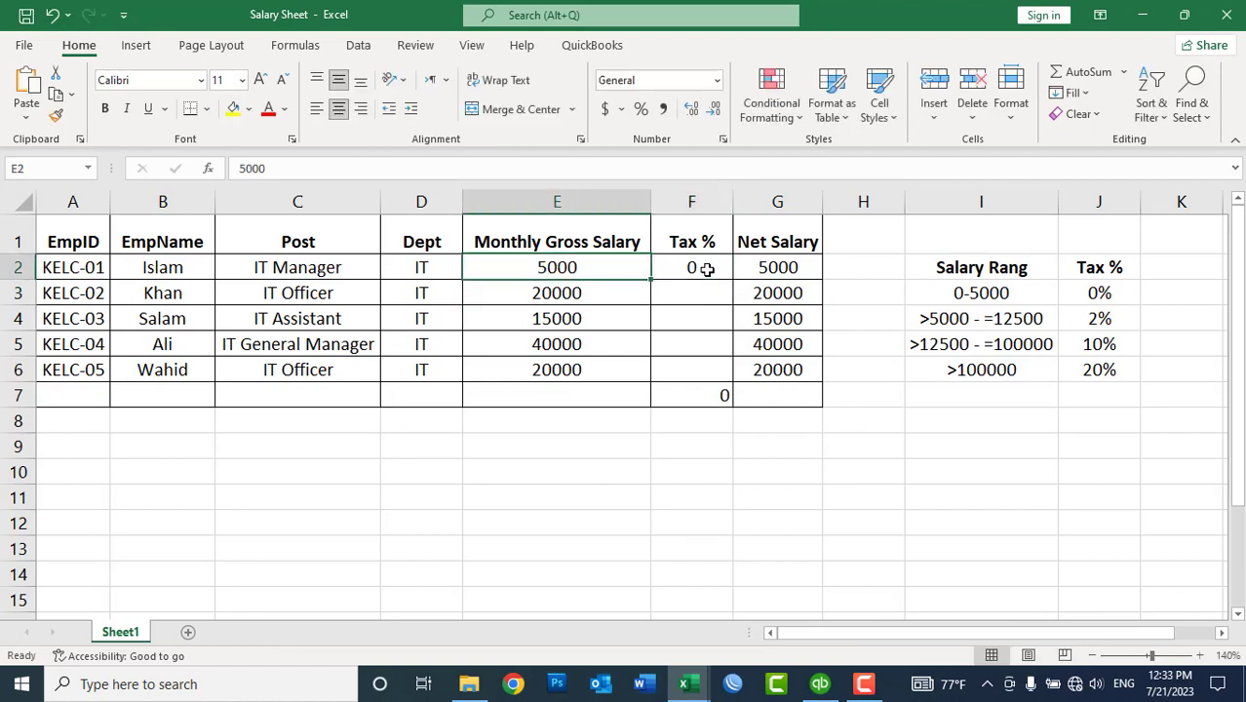
text(12500)
key(Return)
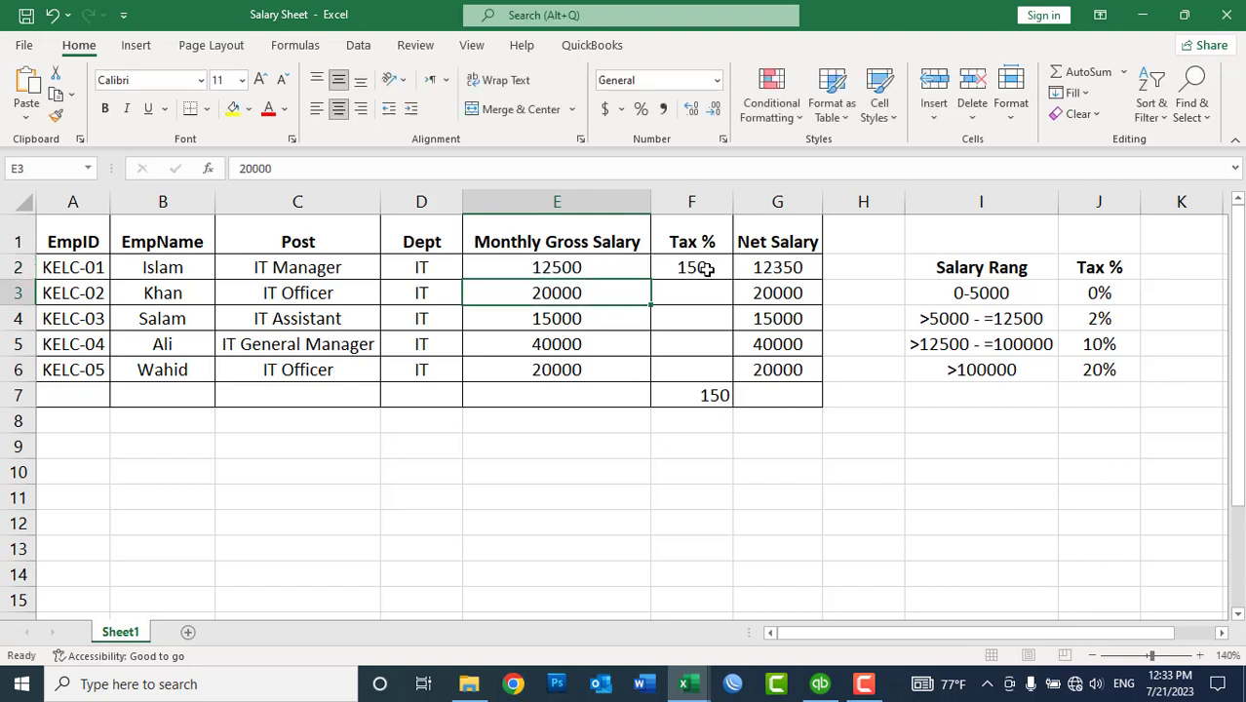
double_click(805, 273)
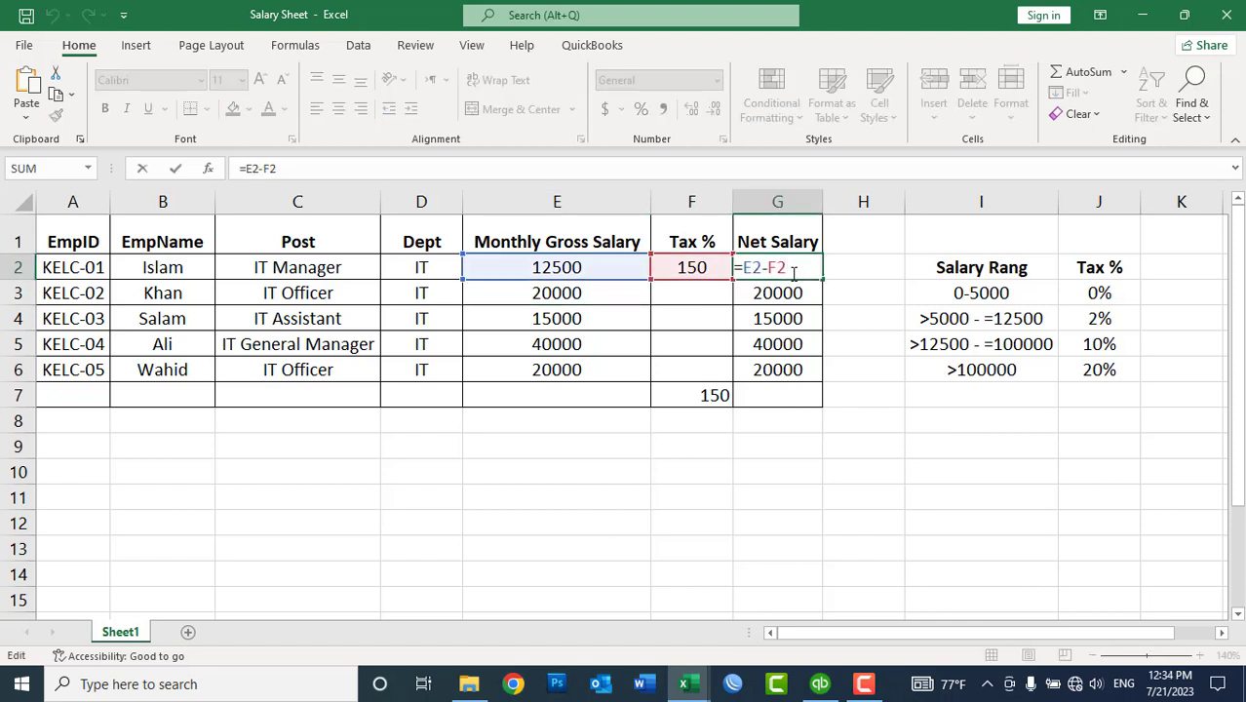
key(Escape)
Step: Edit the F2 formula, replacing its last two closing parentheses with ,if(and( to begin a third bracket
double_click(687, 267)
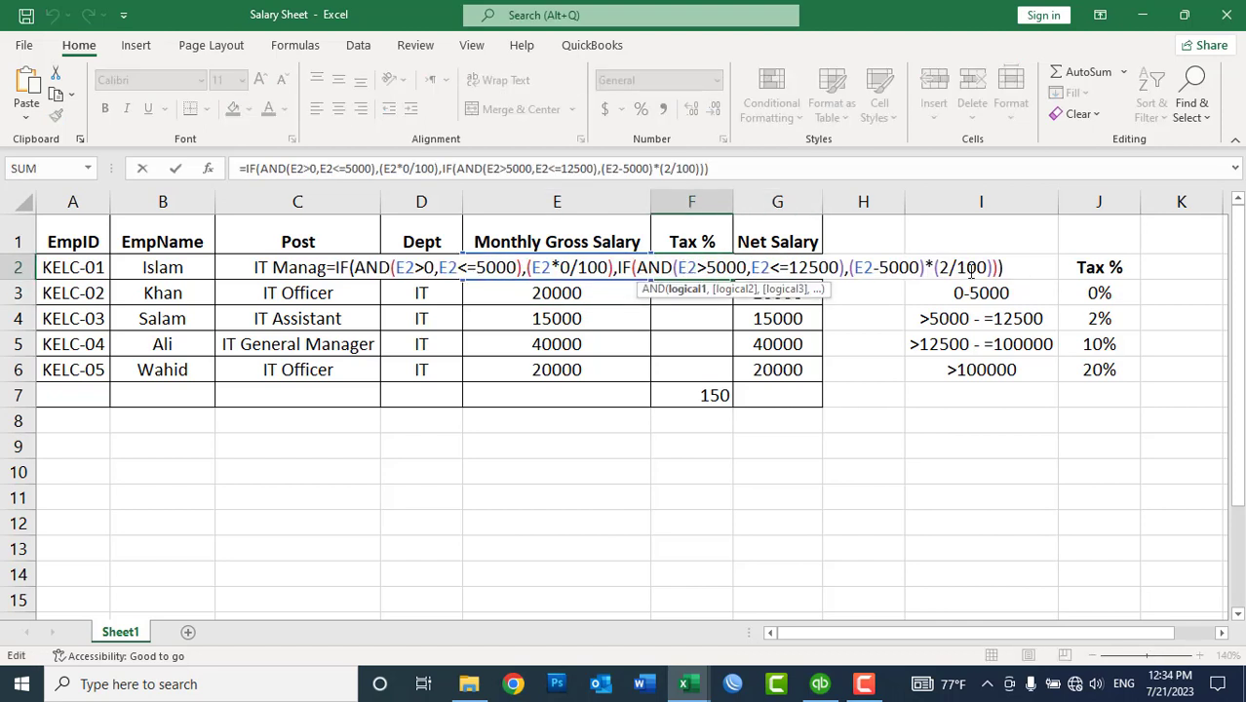
click(1022, 270)
key(BackSpace)
key(BackSpace)
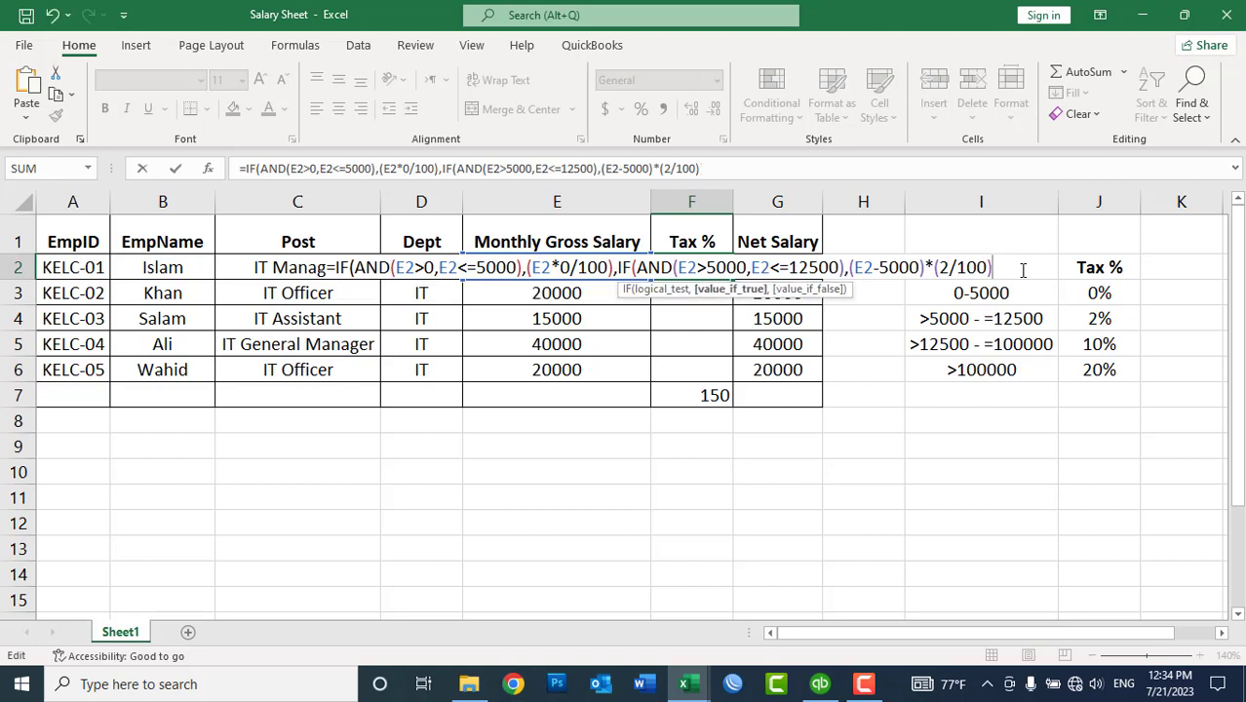
text(,)
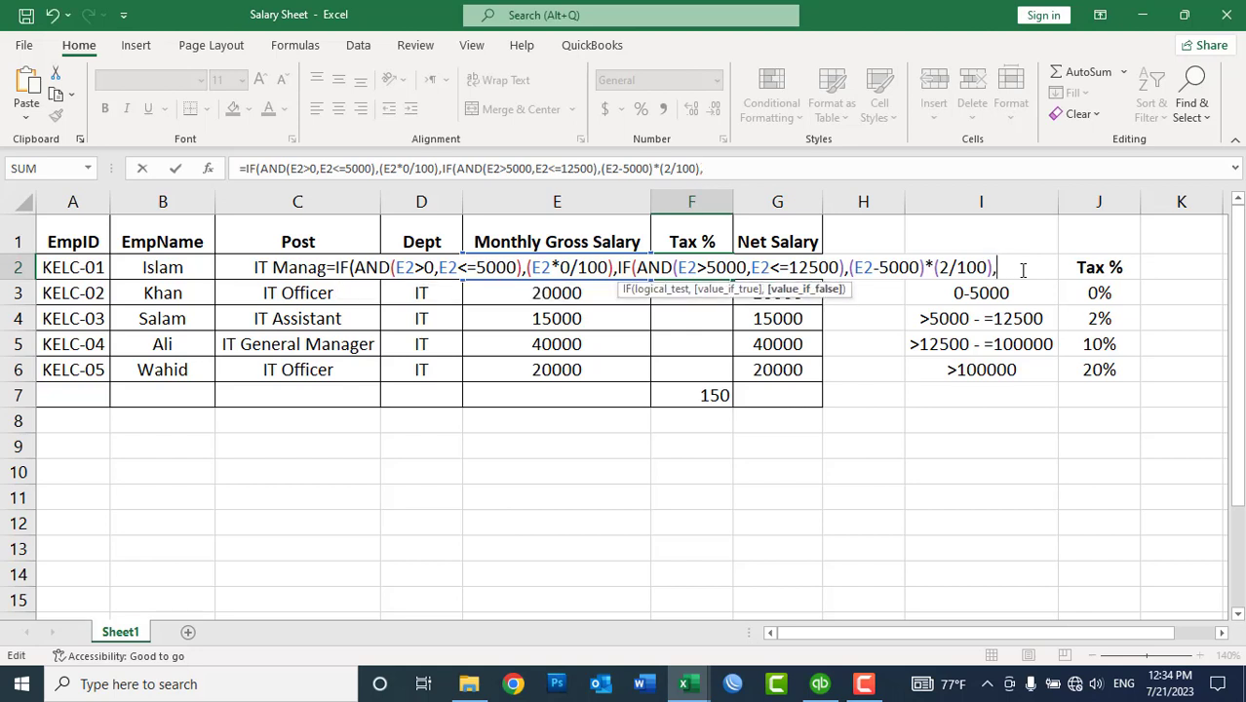
text(if(and)
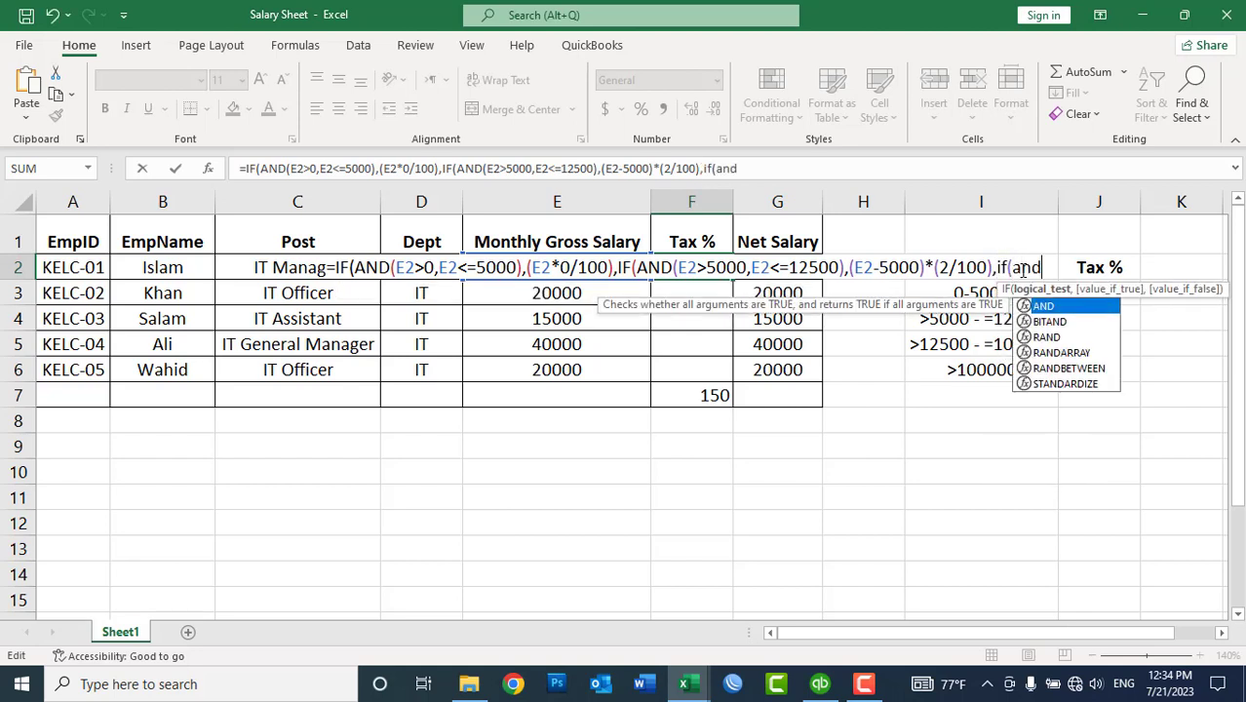
text(()
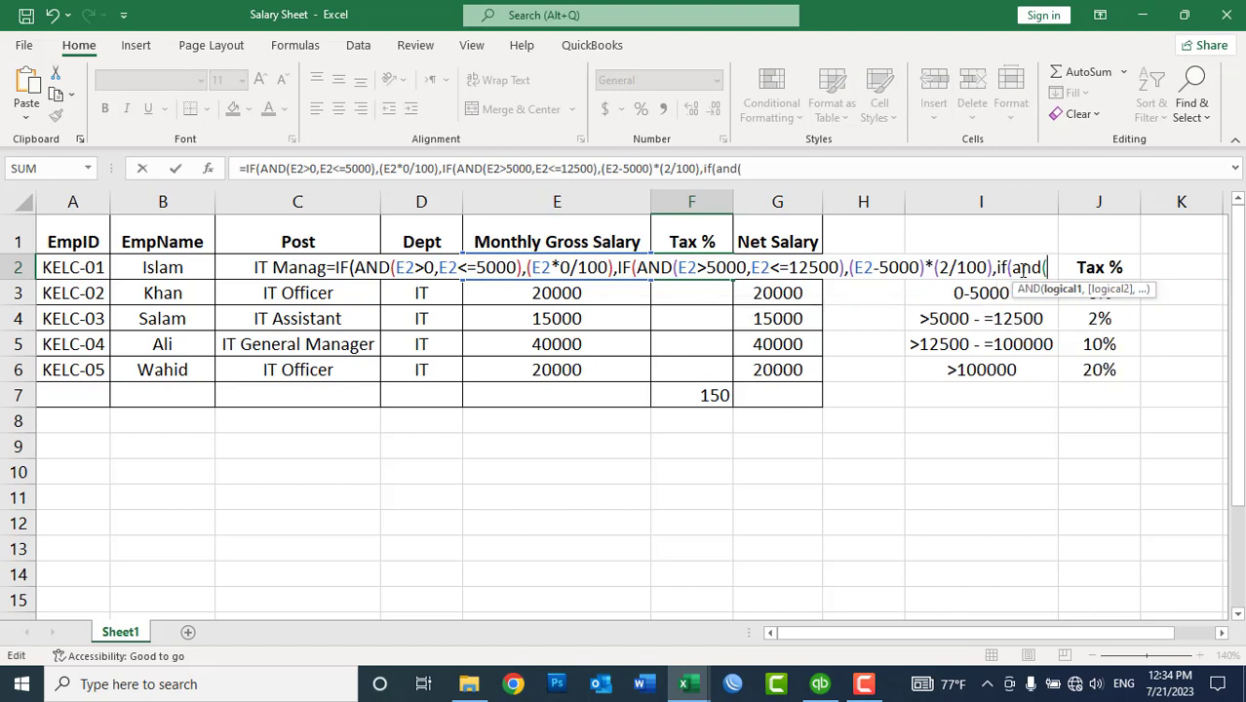
Step: Complete the third bracket's condition in F2 as E2>12500,E2<=100000), for salaries up to 100000
click(579, 261)
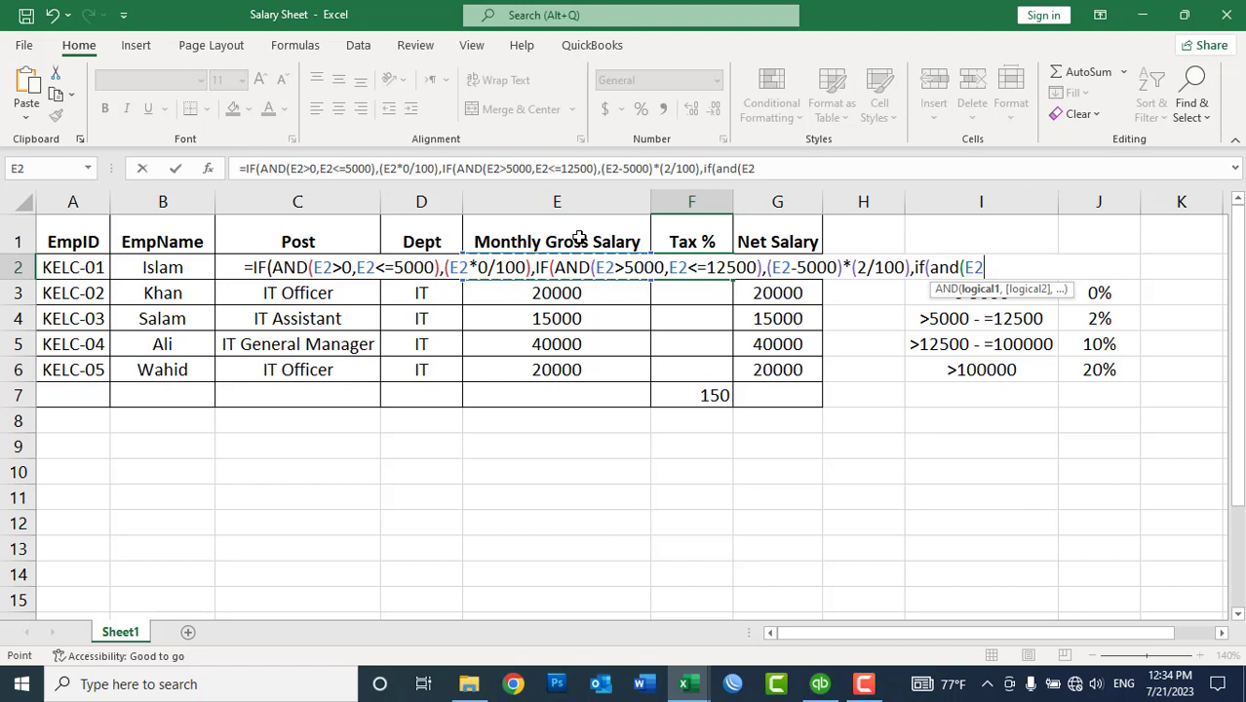
text(>)
text(12500)
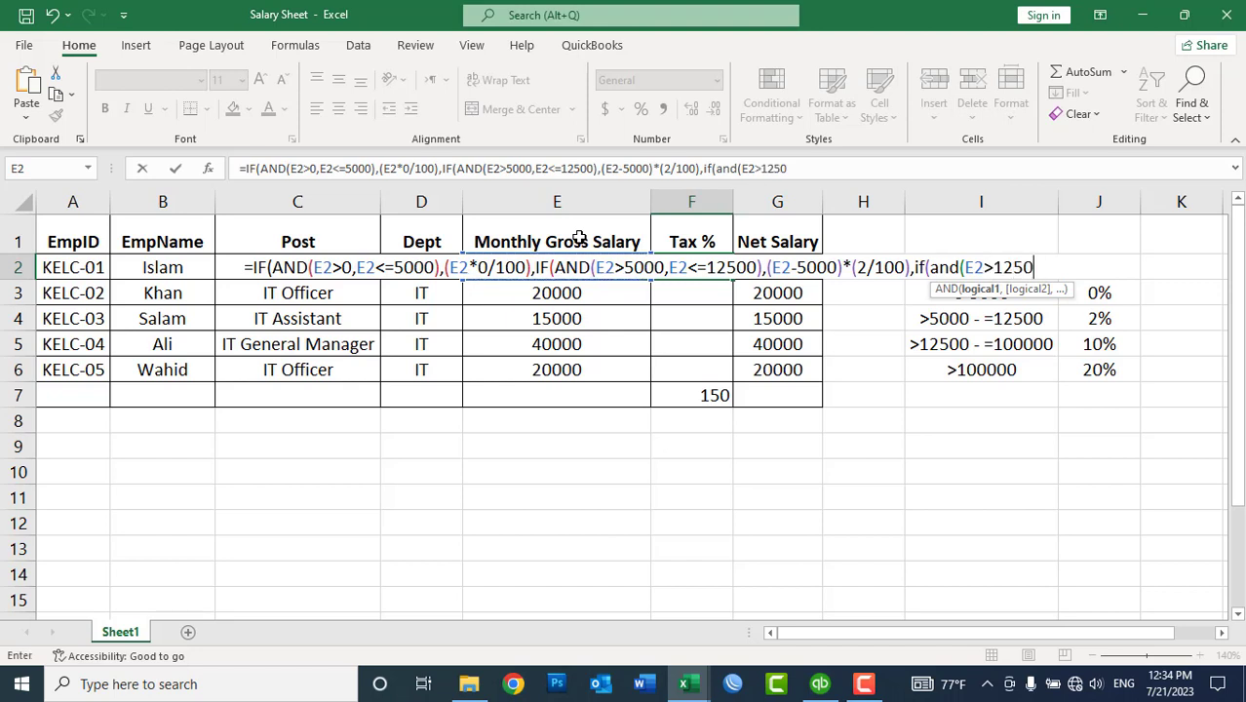
text(,)
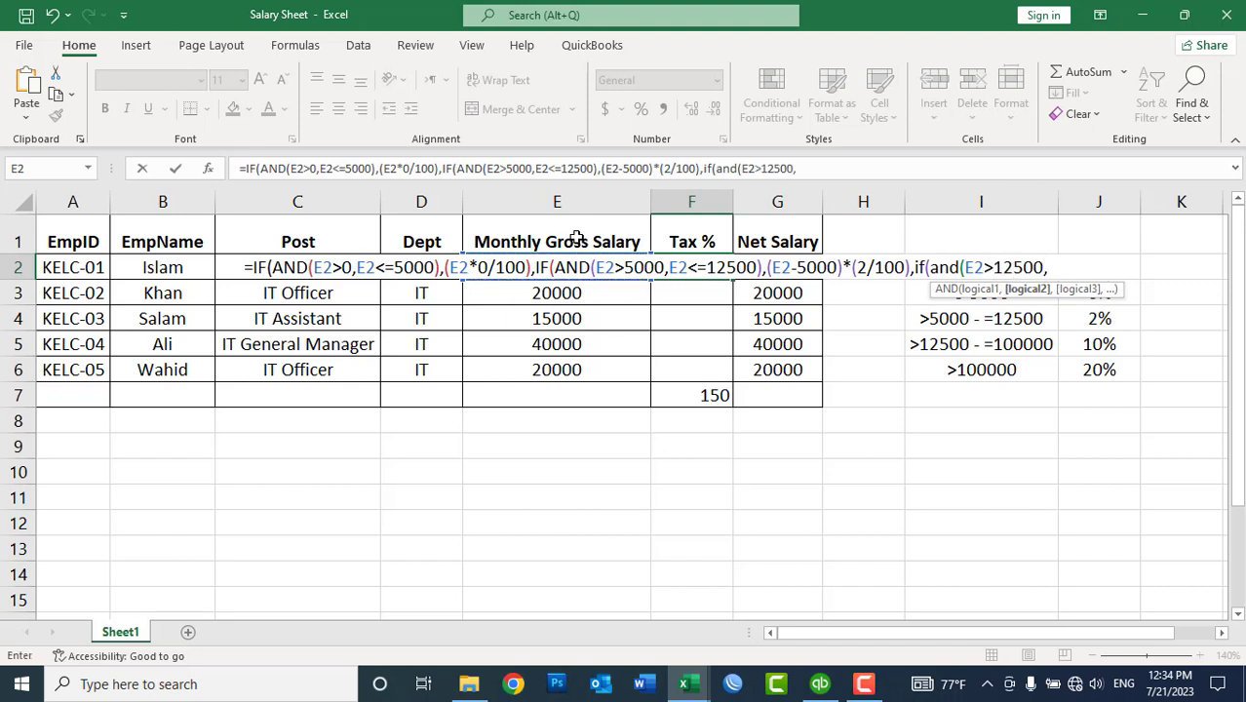
click(565, 227)
key(Down)
text(<=100000)
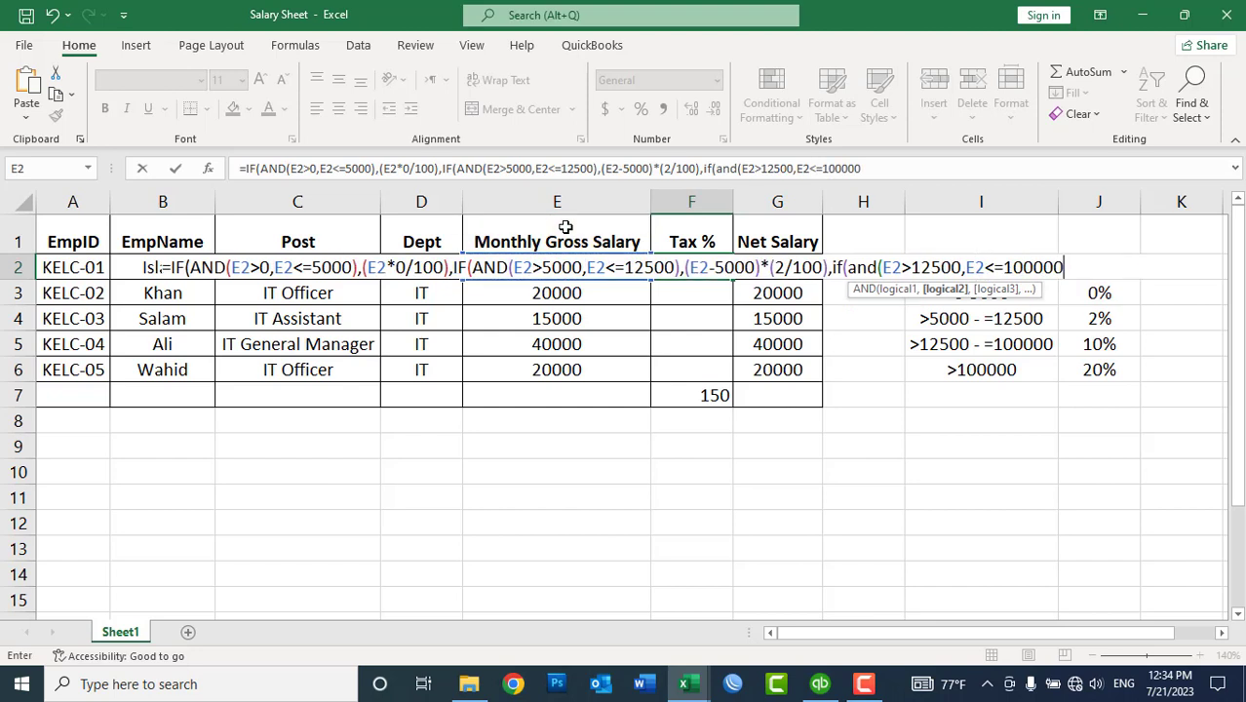
text())
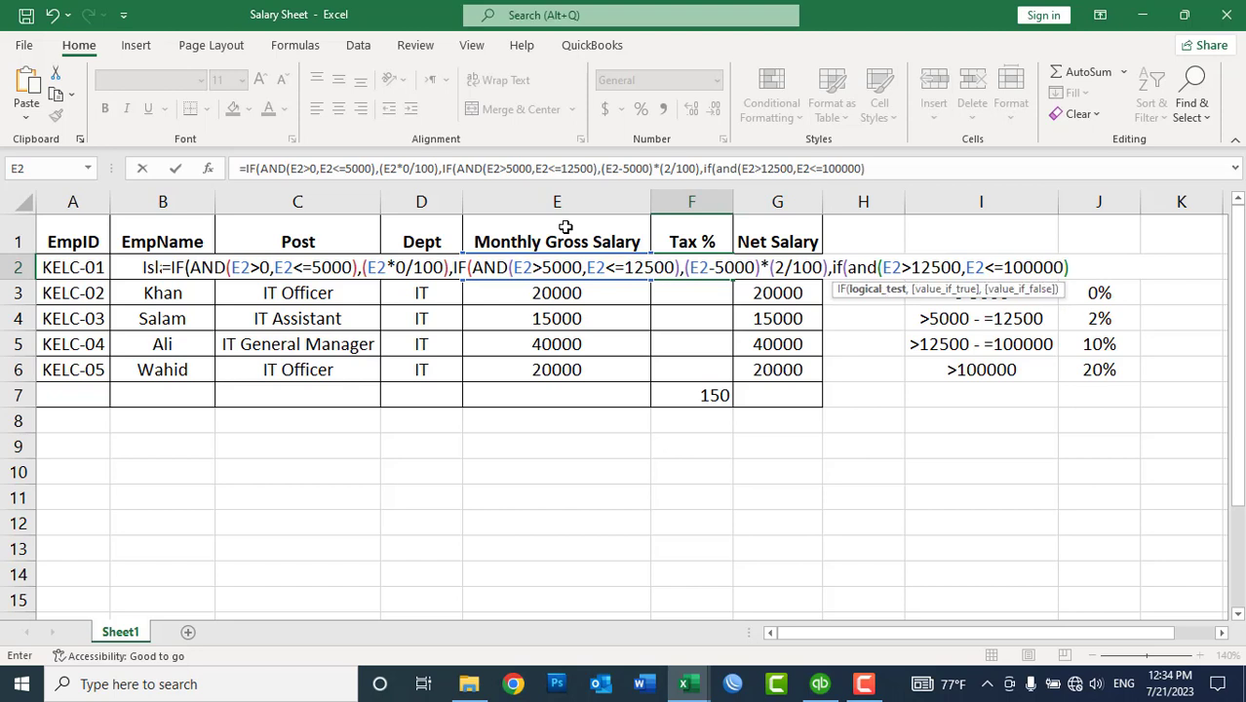
text(,)
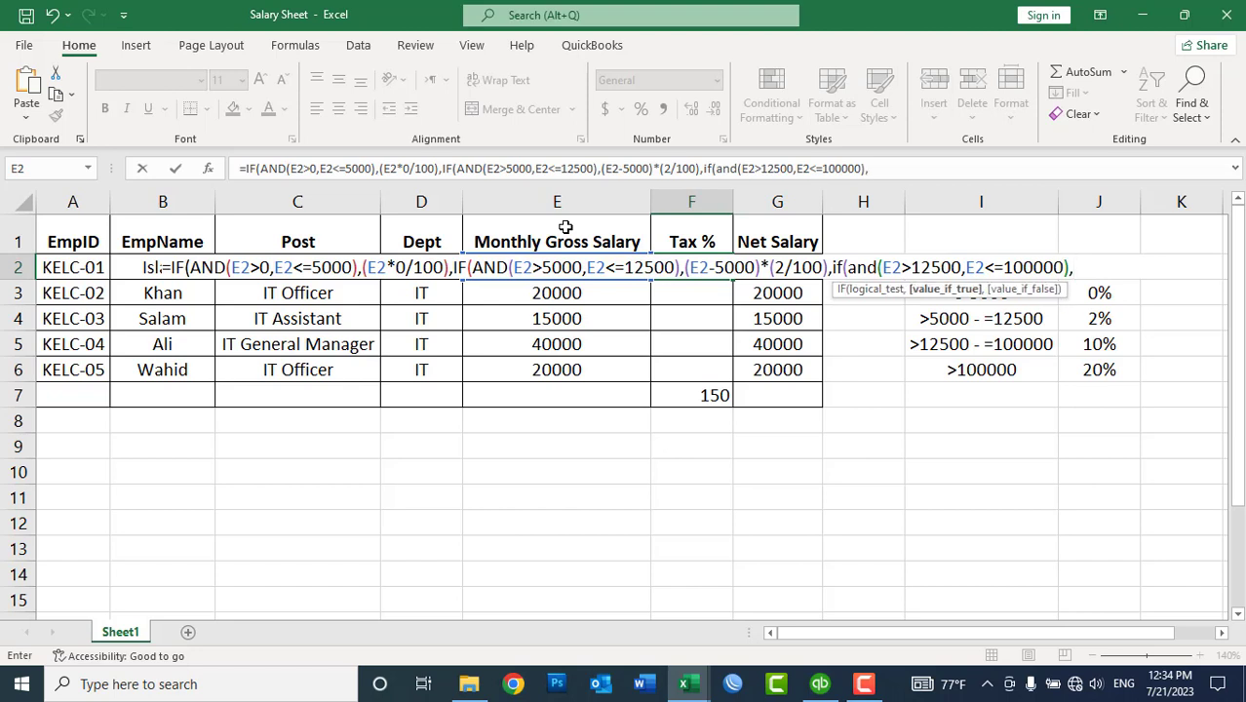
Step: Enter (E2-12500 as the taxable amount of the third bracket in the F2 formula
click(552, 244)
key(Down)
key(BackSpace)
key(BackSpace)
text(()
click(546, 243)
key(Down)
text(-)
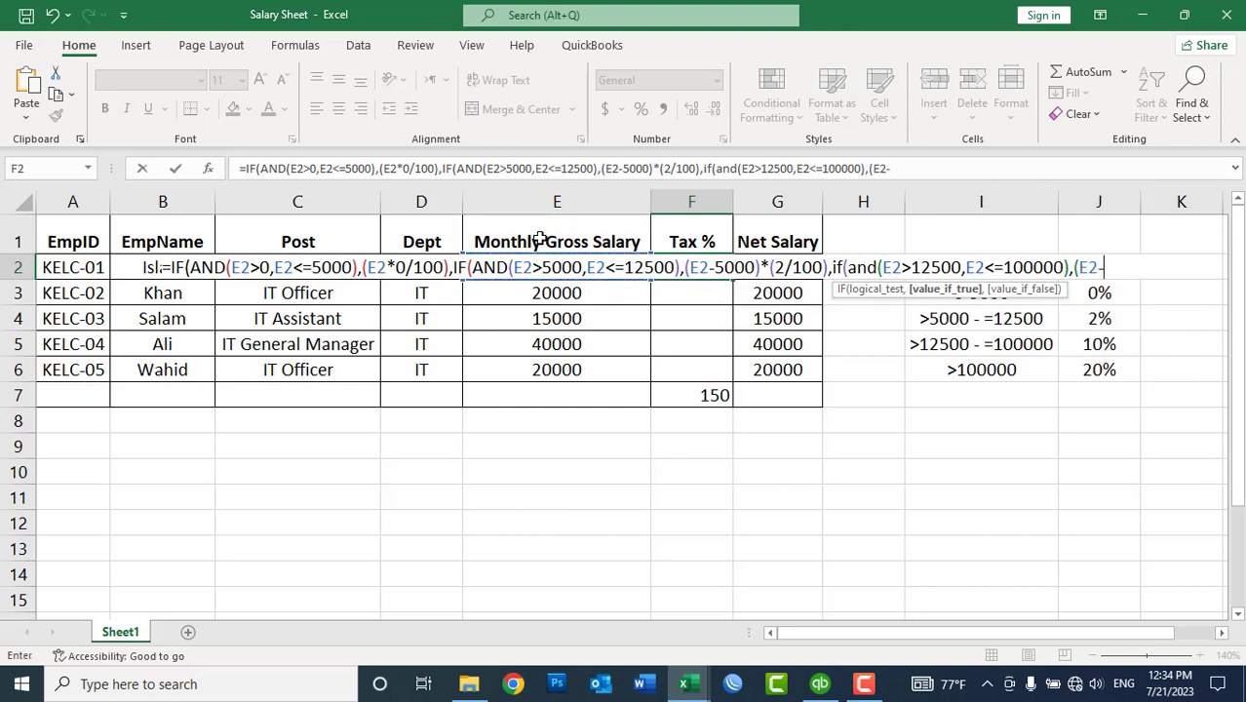
text(12500)
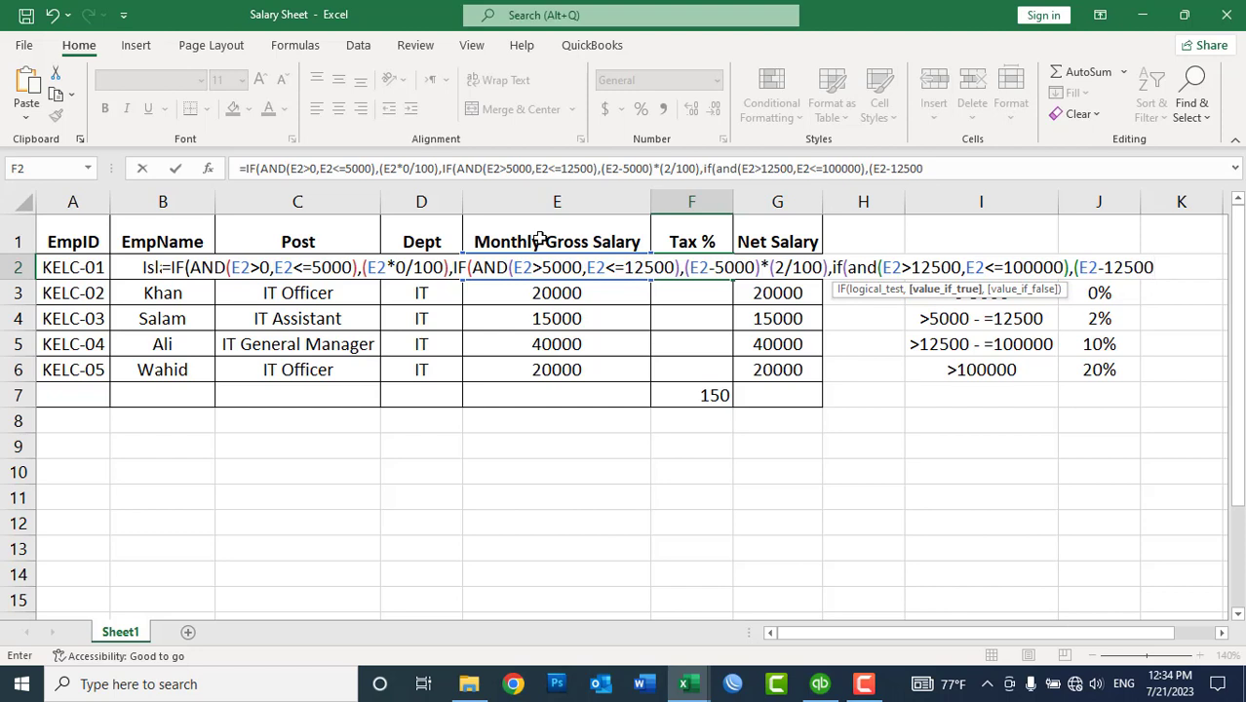
Step: Continue the third bracket's calculation in F2 with )*(10/100+150 to apply the 10% rate and the fixed amount
text())
text(*)
text(()
text(10/100)
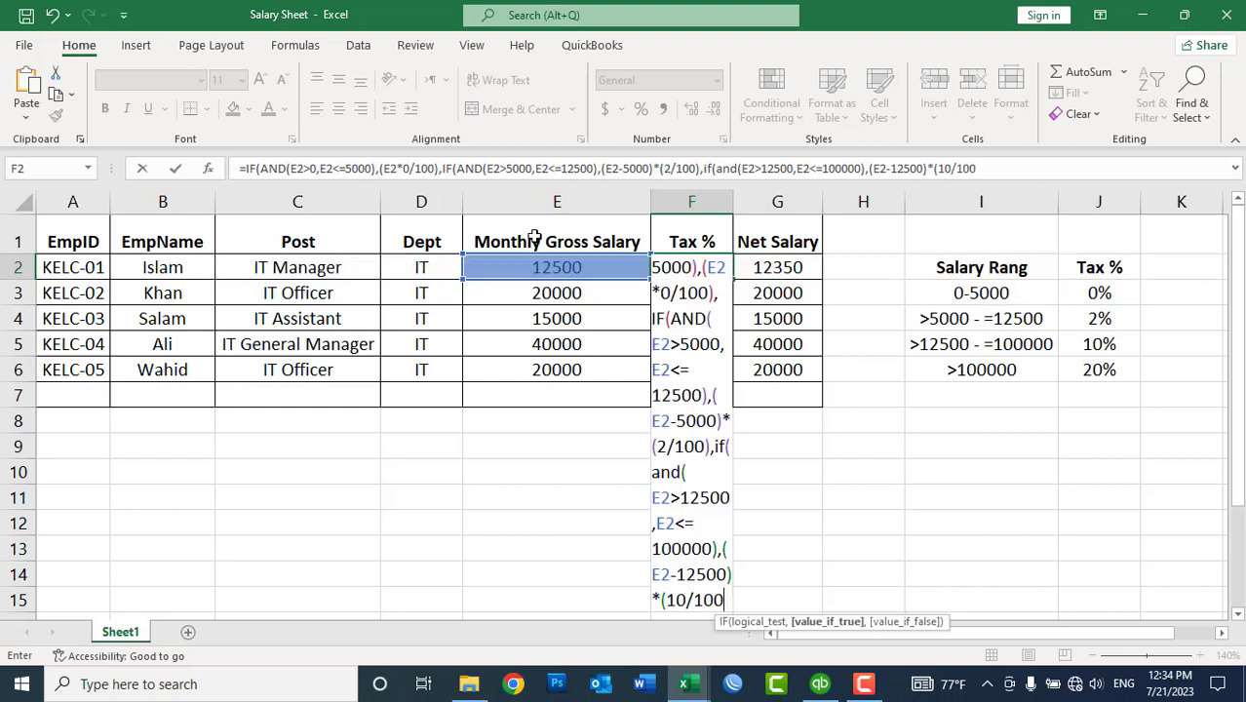
text(+150)
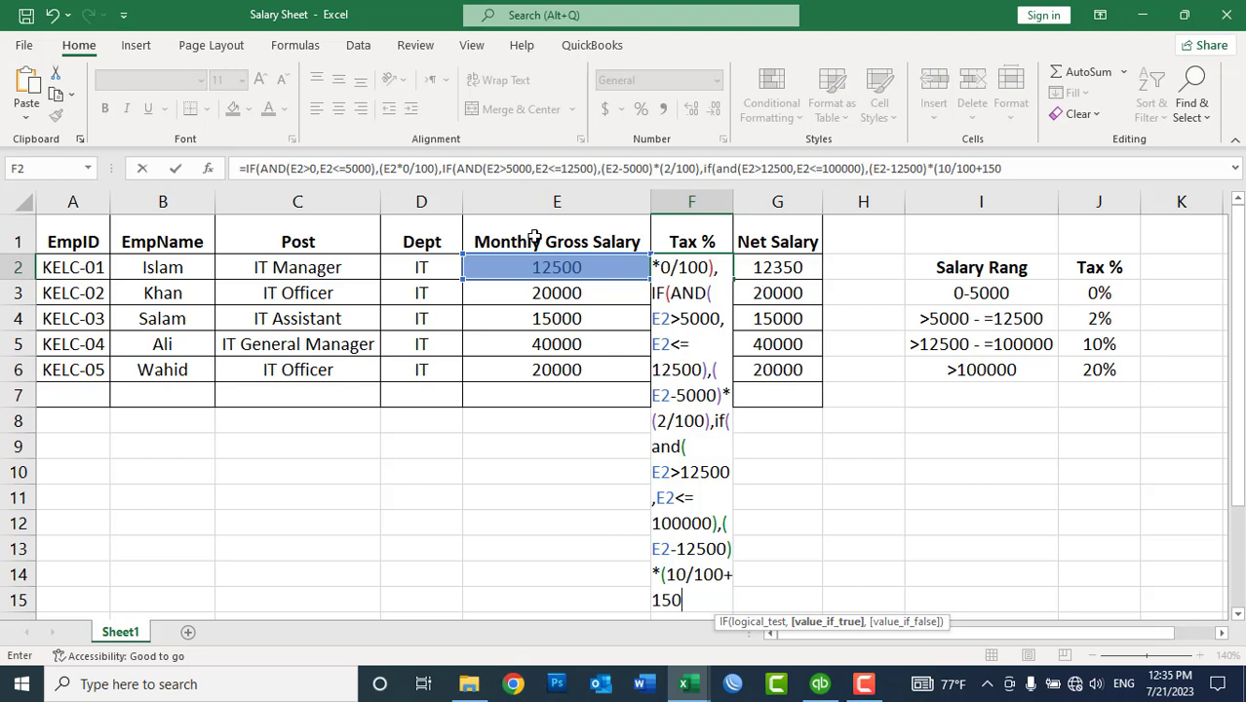
Step: Append the fourth bracket's nested condition ,if(and(E2>100000), to the F2 formula
text(,if(and()
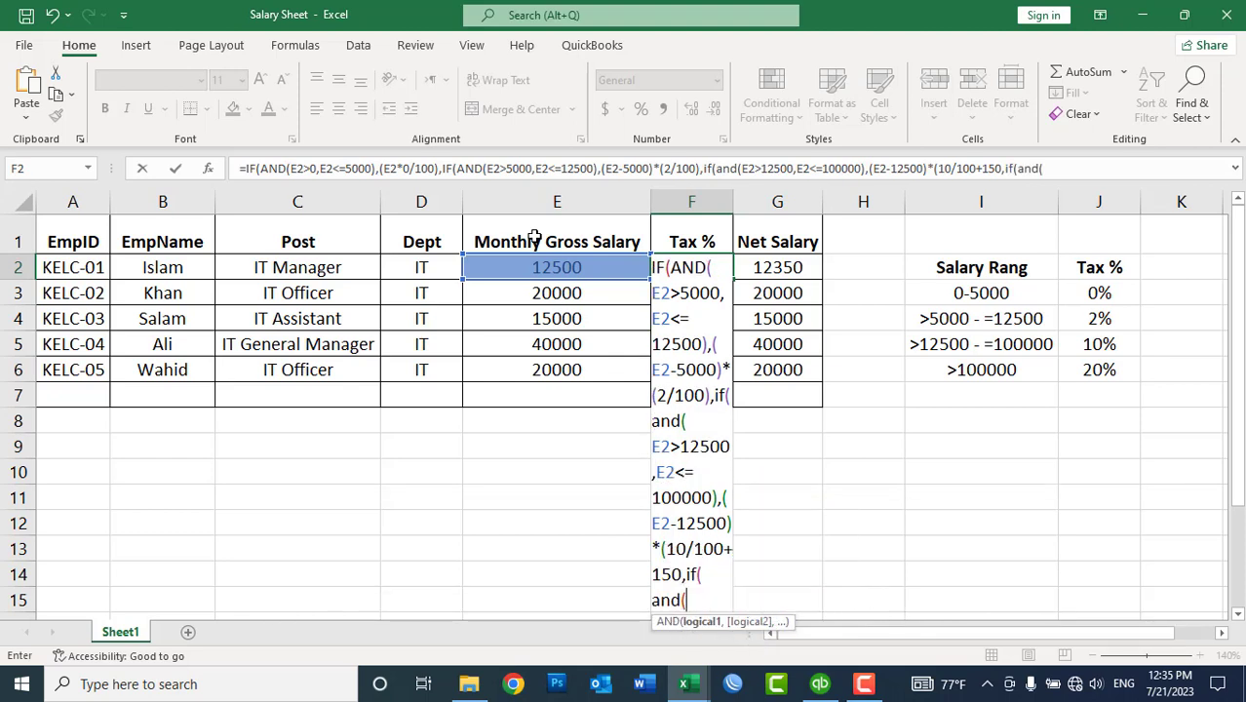
click(547, 239)
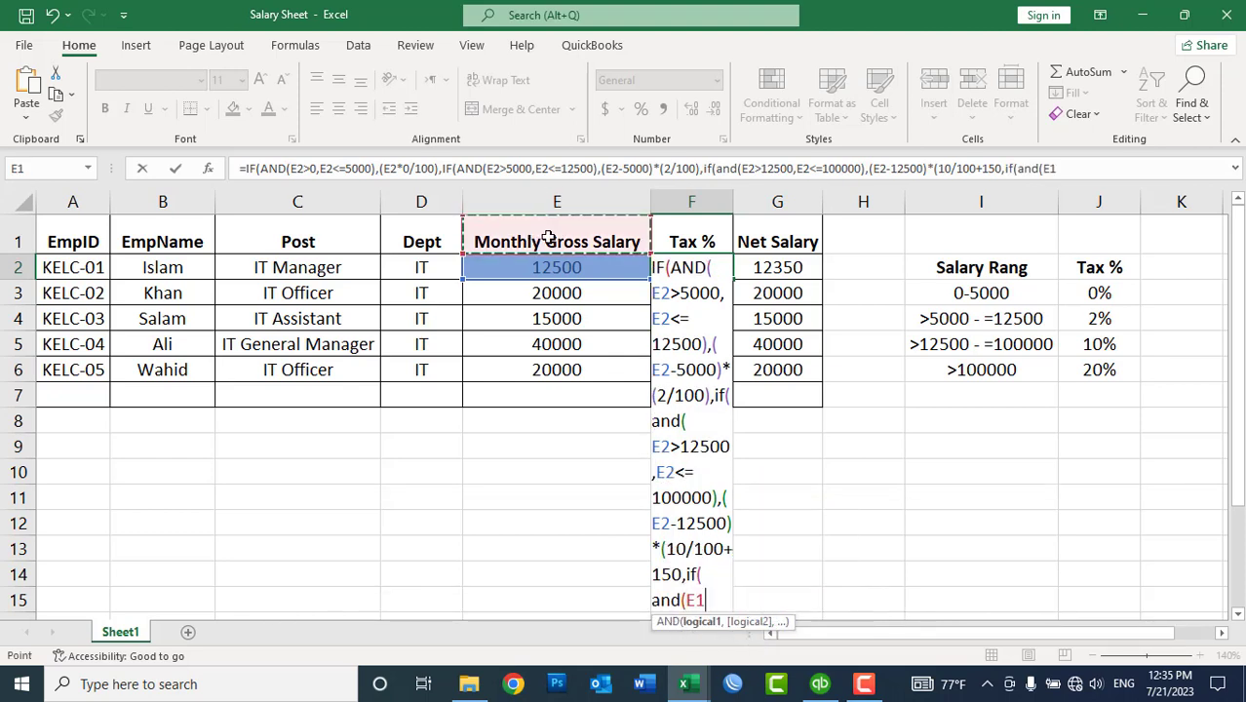
key(Down)
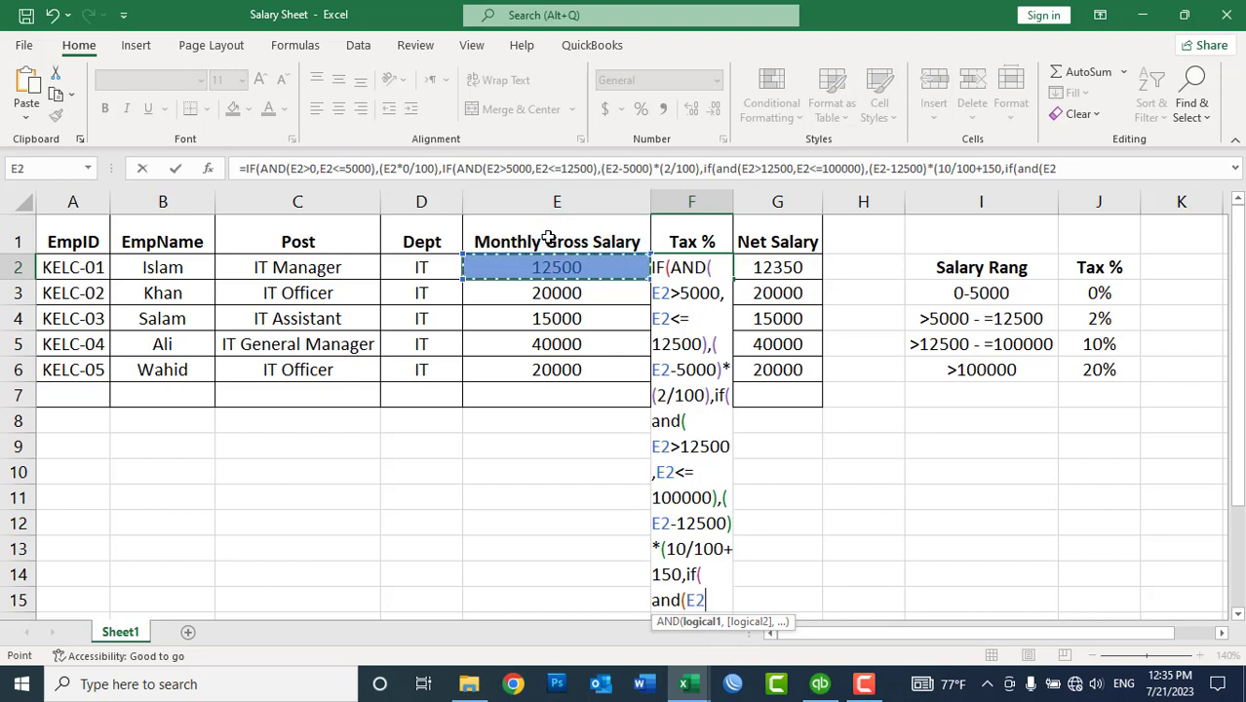
text(>)
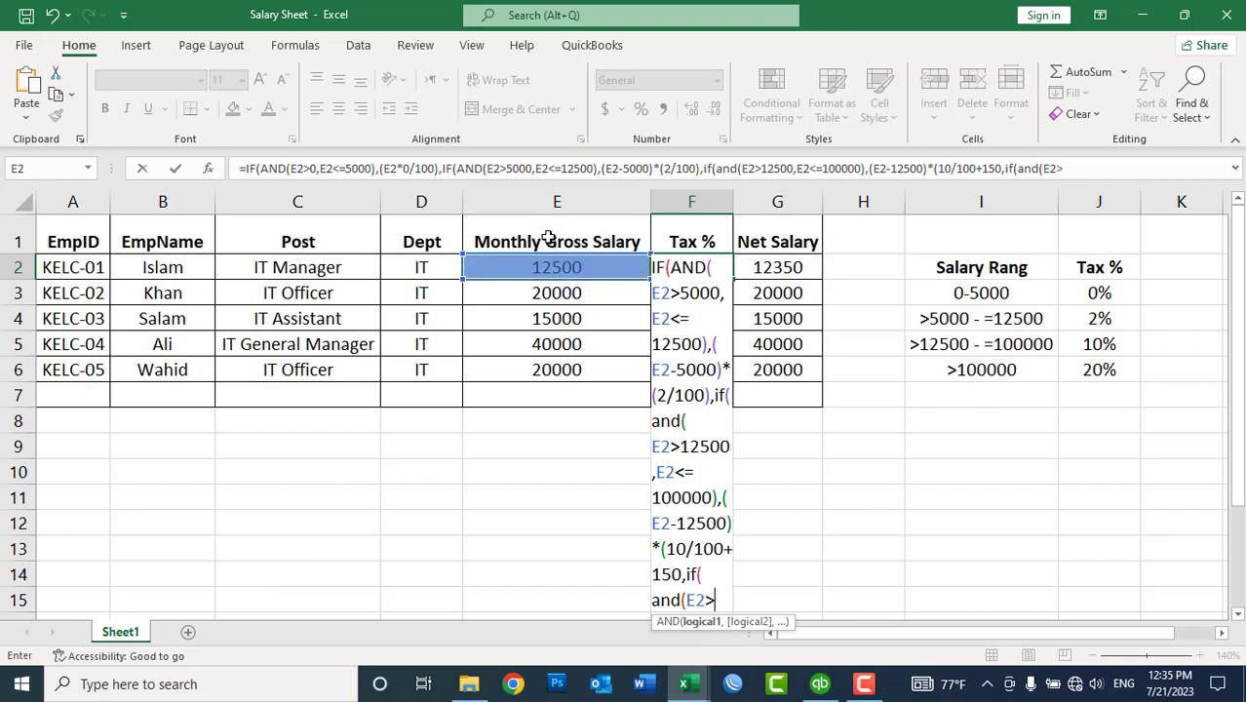
text(100000)
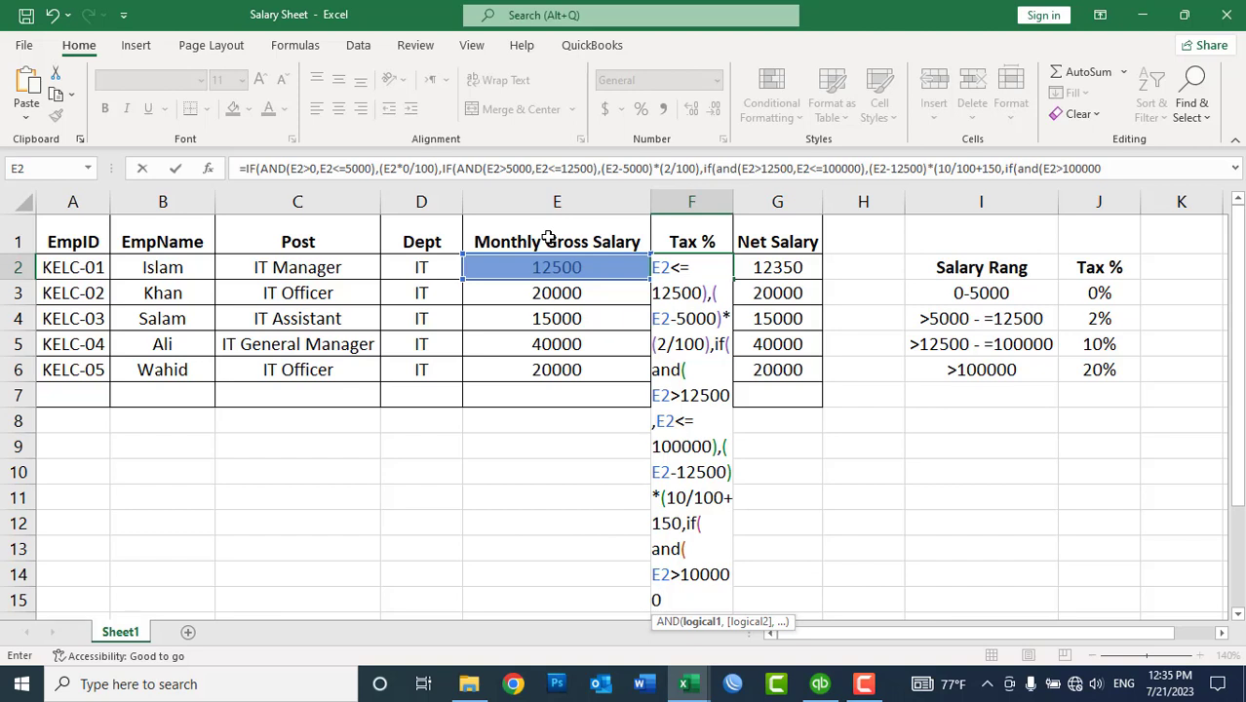
text())
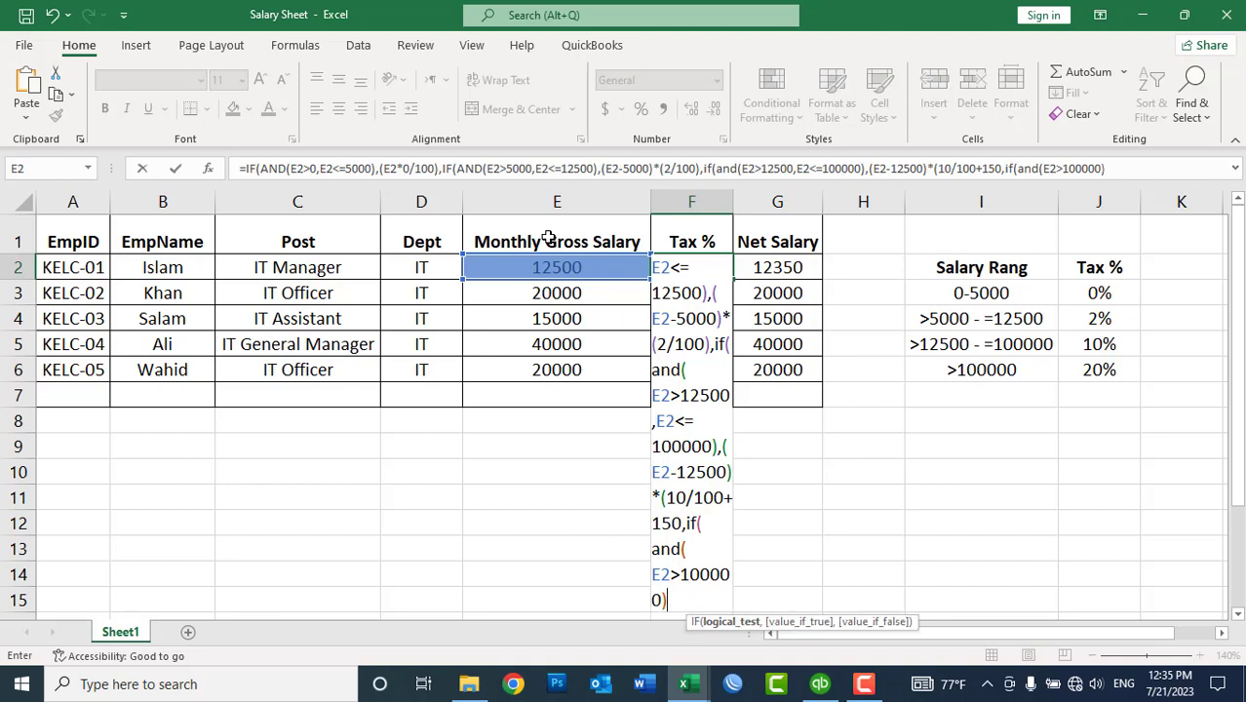
text(,)
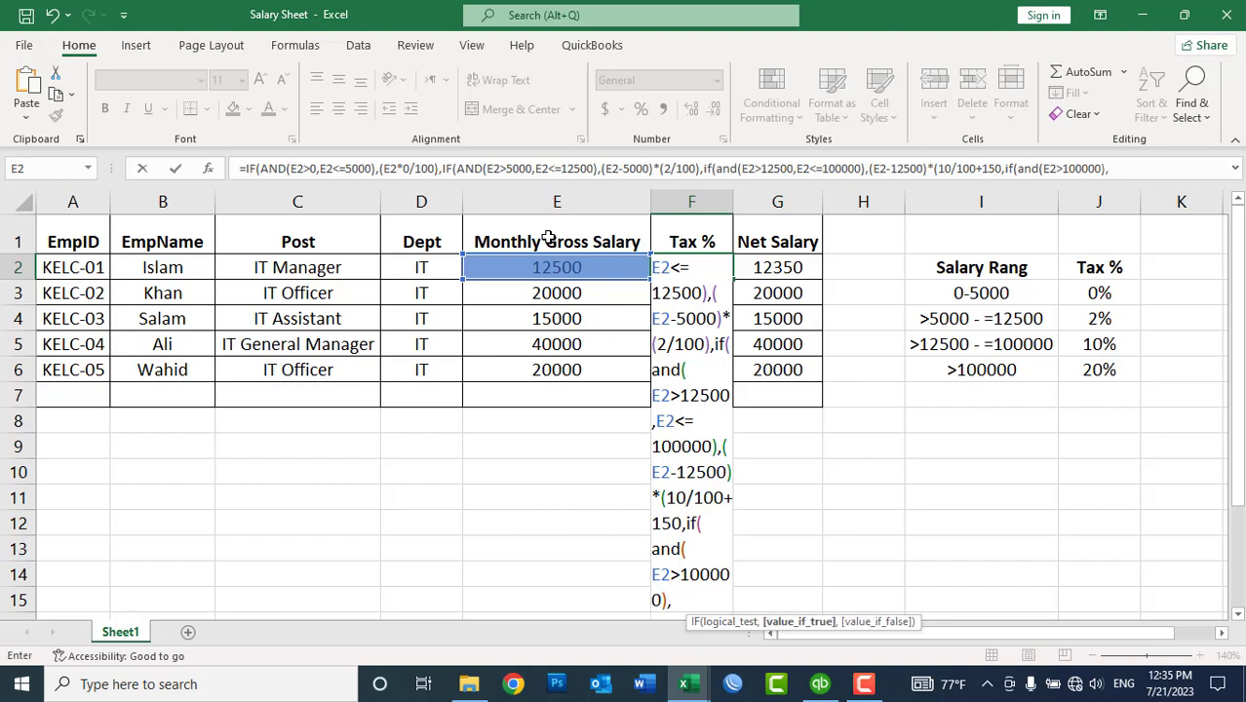
Step: Enter (E2-100000 as the taxable amount of the fourth bracket in the F2 formula
text(()
click(549, 237)
key(Down)
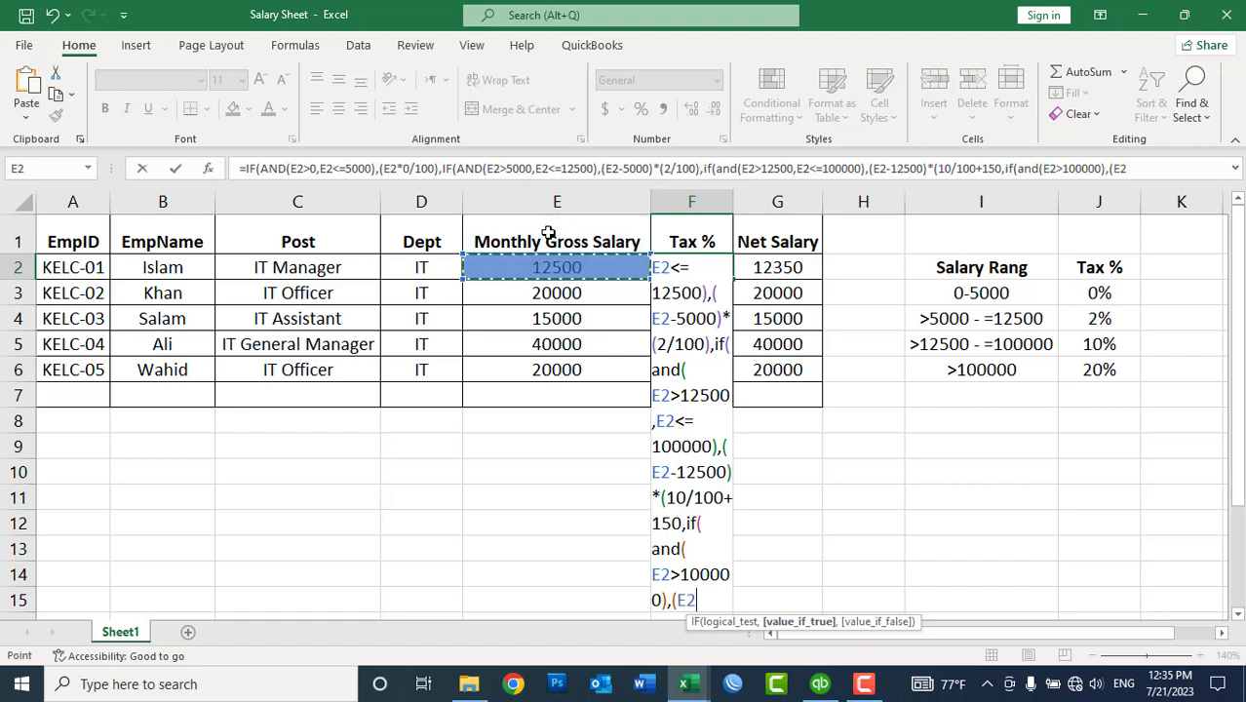
text(-)
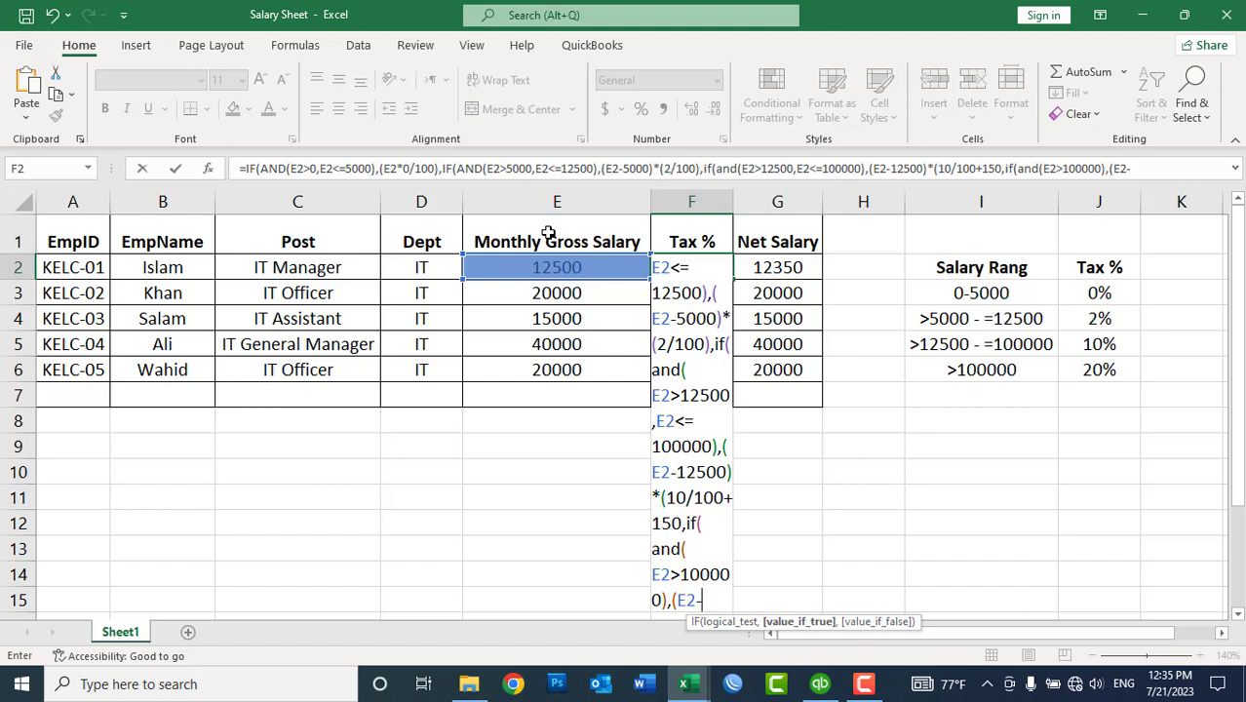
text(100000)
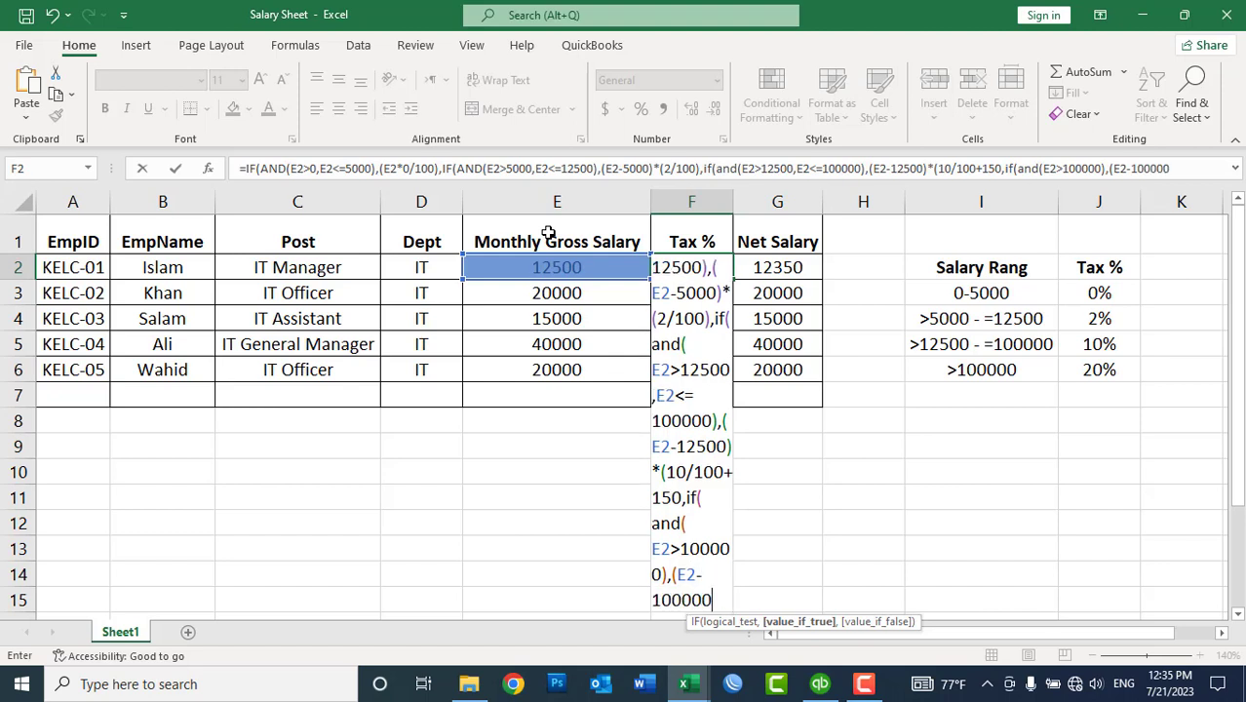
Step: Continue F2's fourth bracket with )*(20/100+8900, add an empty-text fallback and closing parentheses, and try to enter the formula
text()*(20)
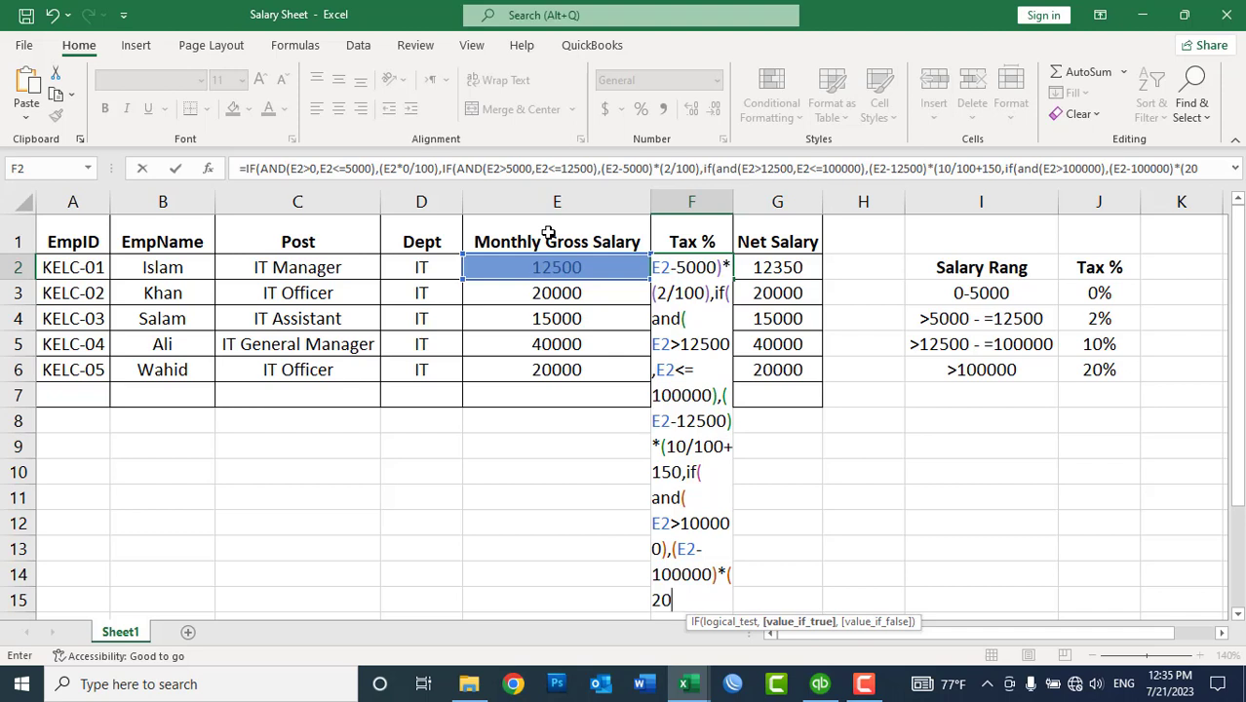
text(/100+)
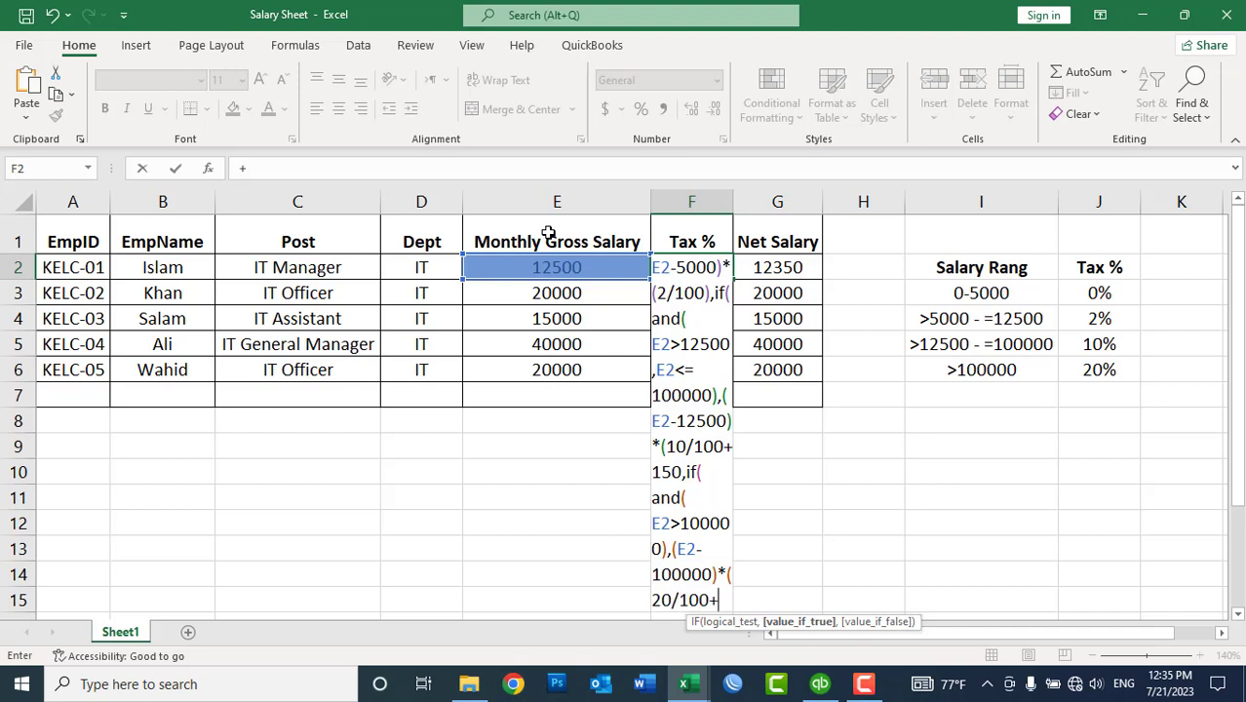
text(8900)
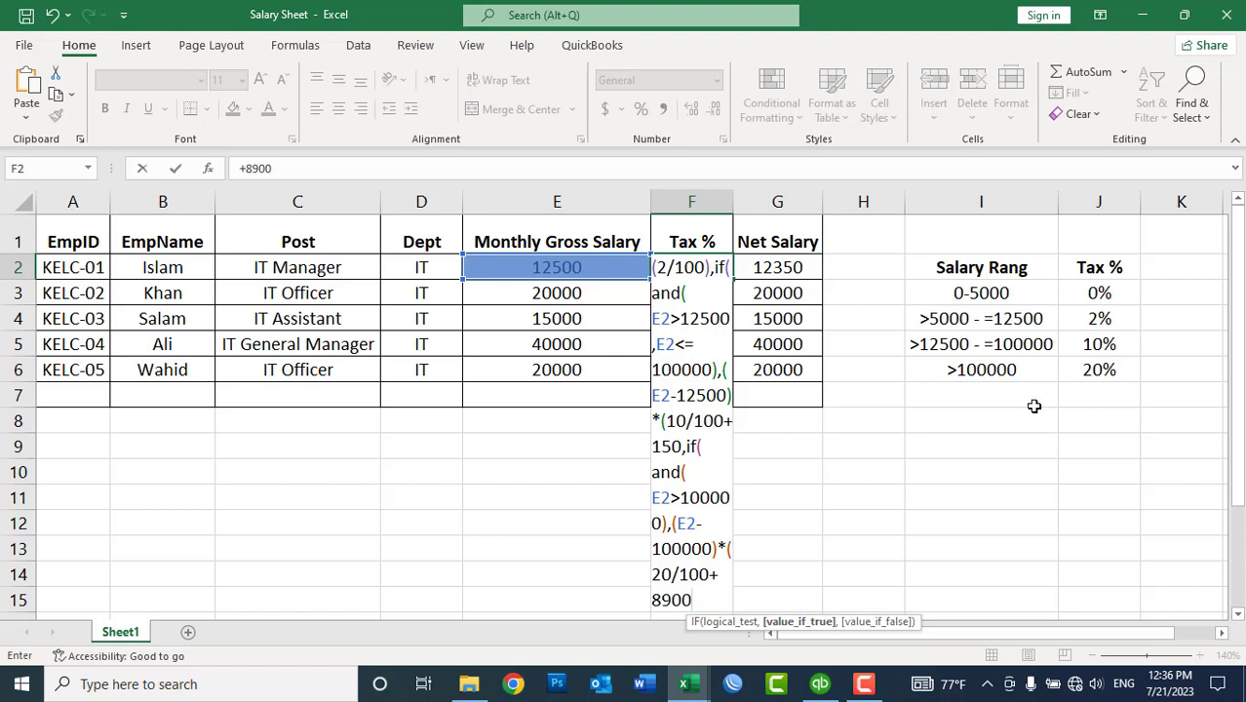
text(,"")))))
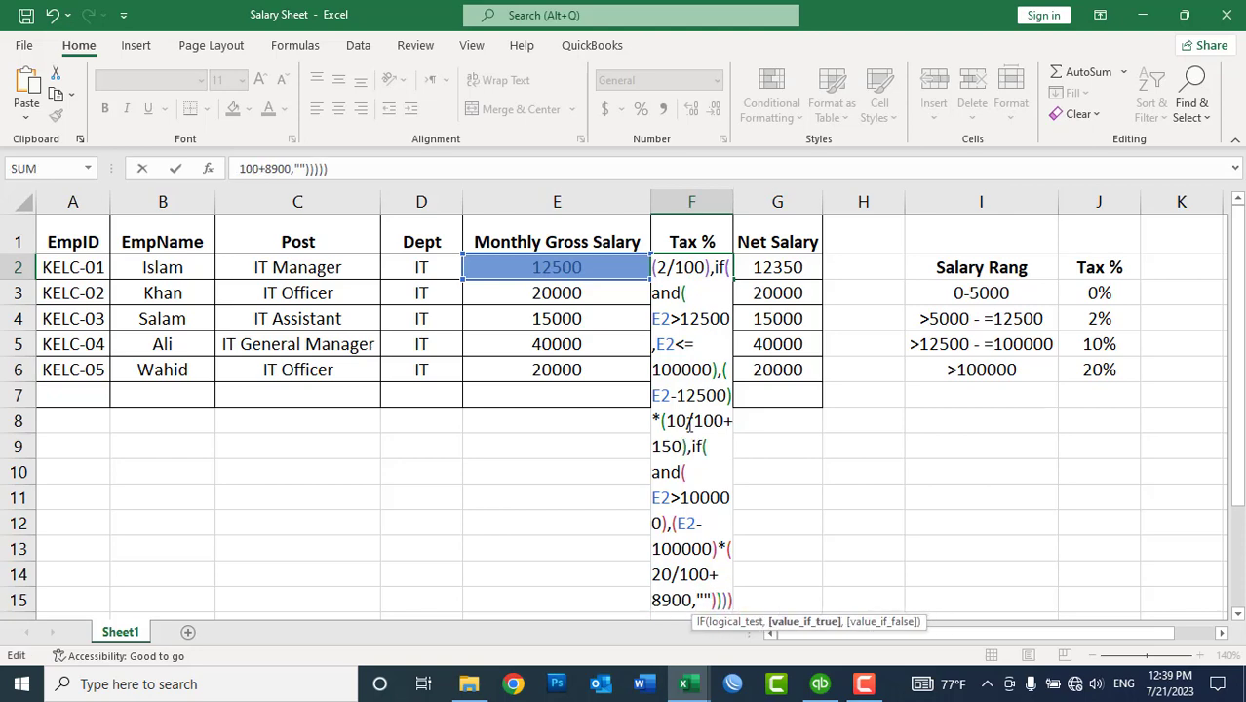
key(Return)
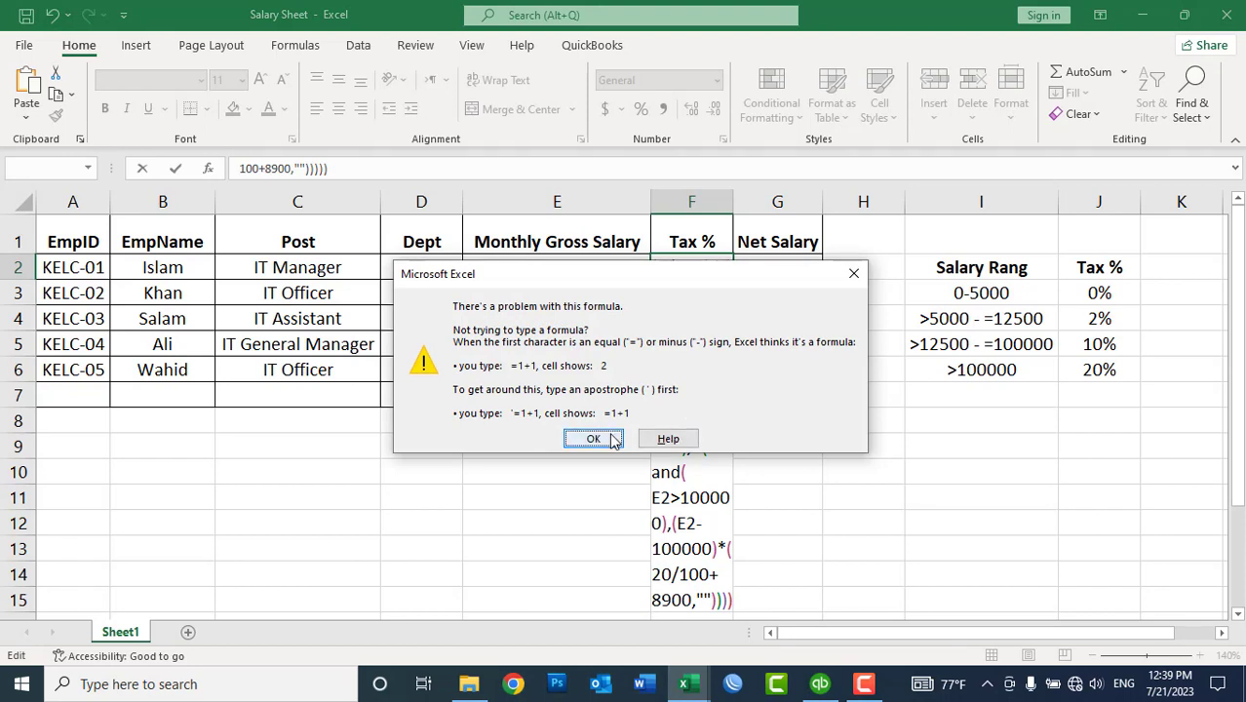
click(592, 438)
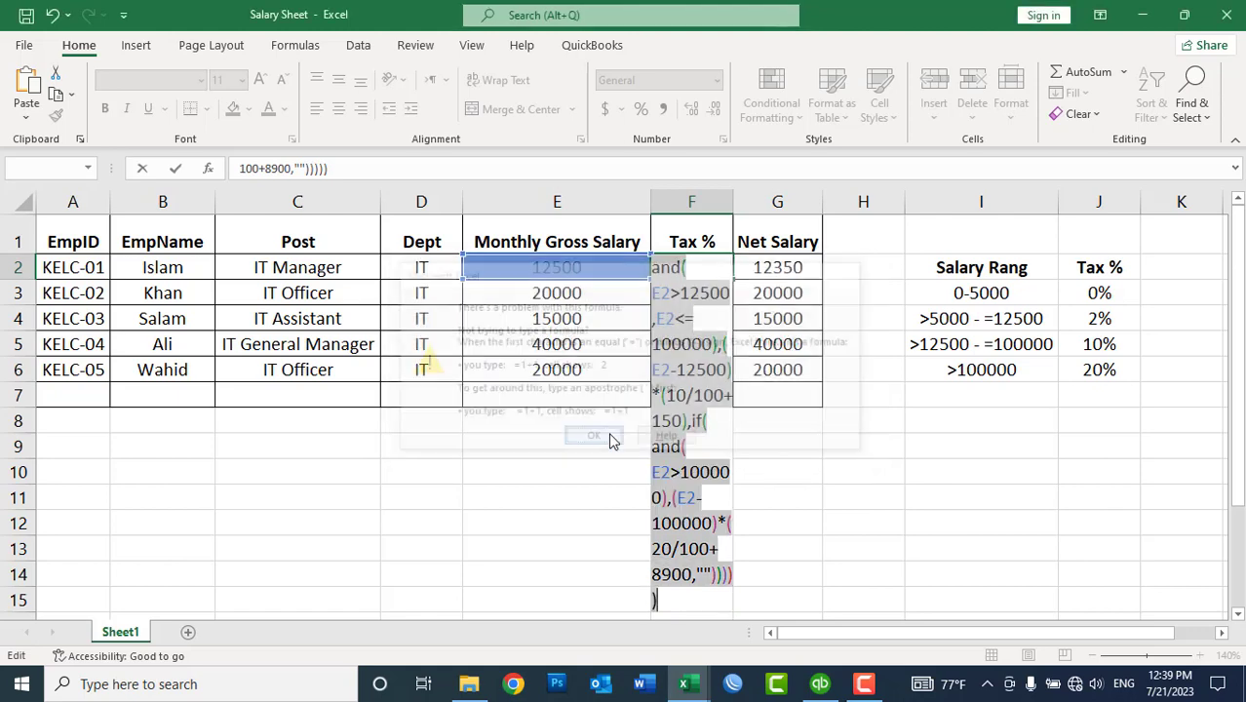
Step: Correct the parentheses of the third bracket's calculation in F2 so it reads (E2-12500)*(10/100)+150
click(702, 259)
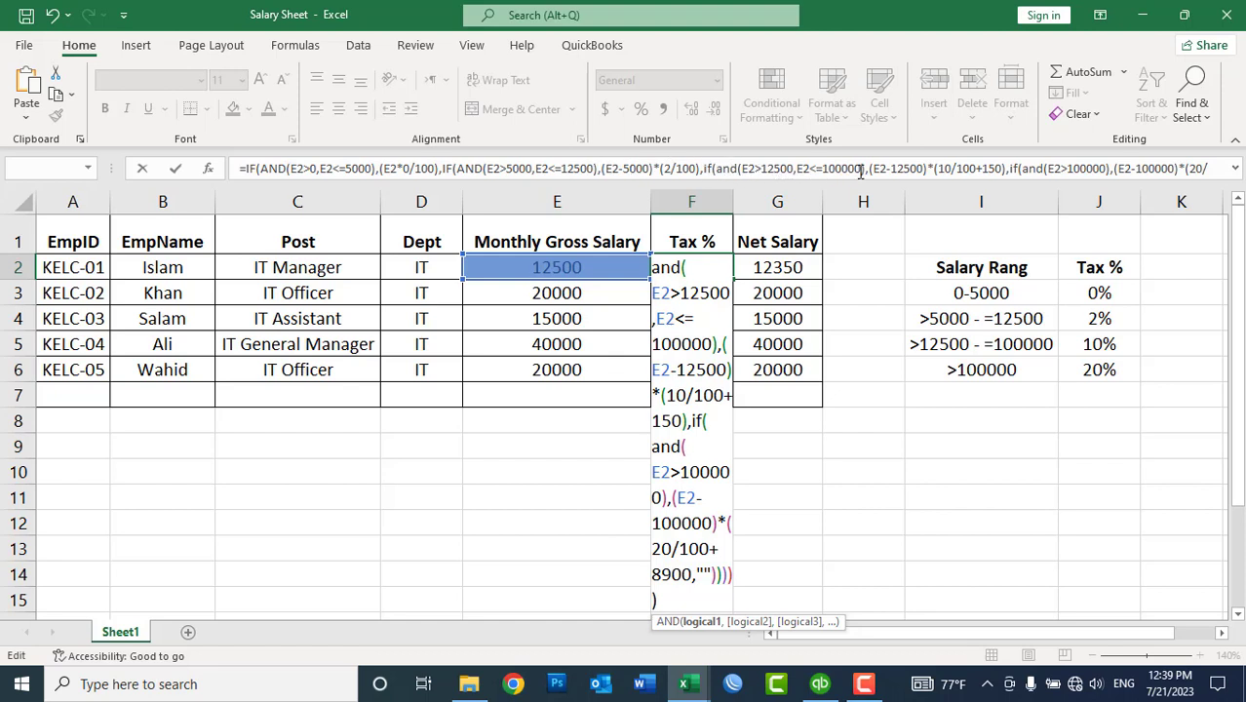
click(974, 168)
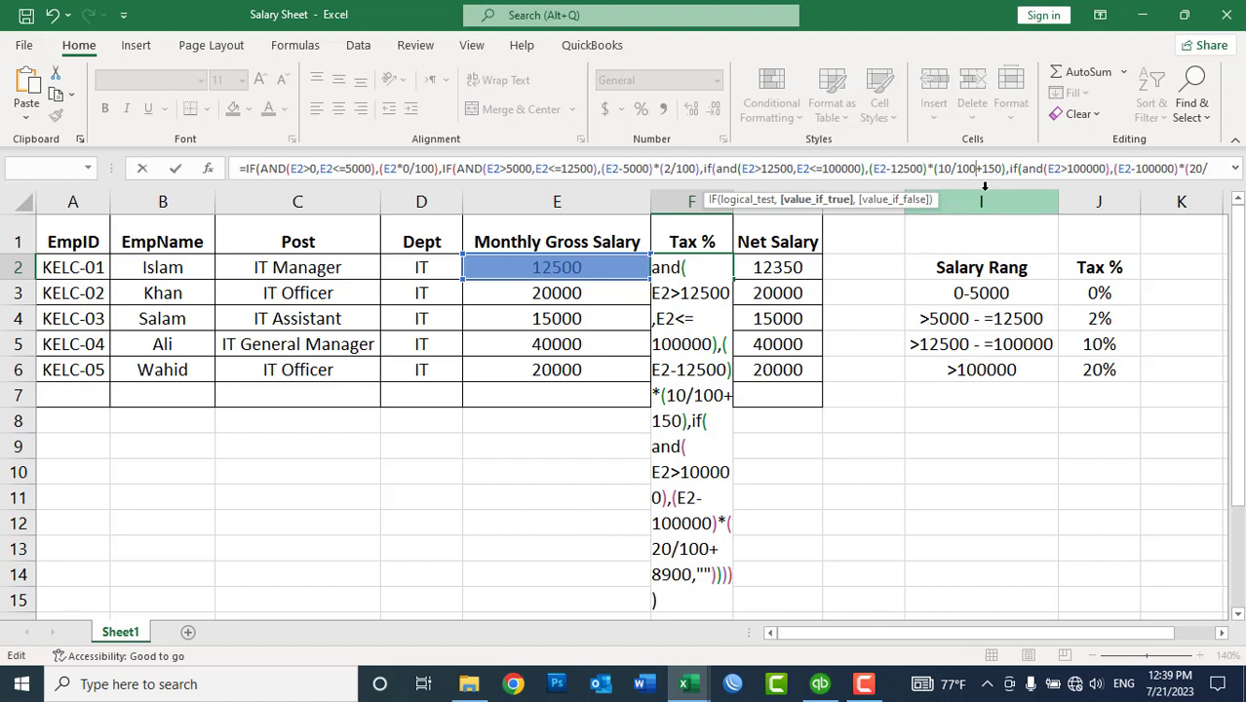
text())
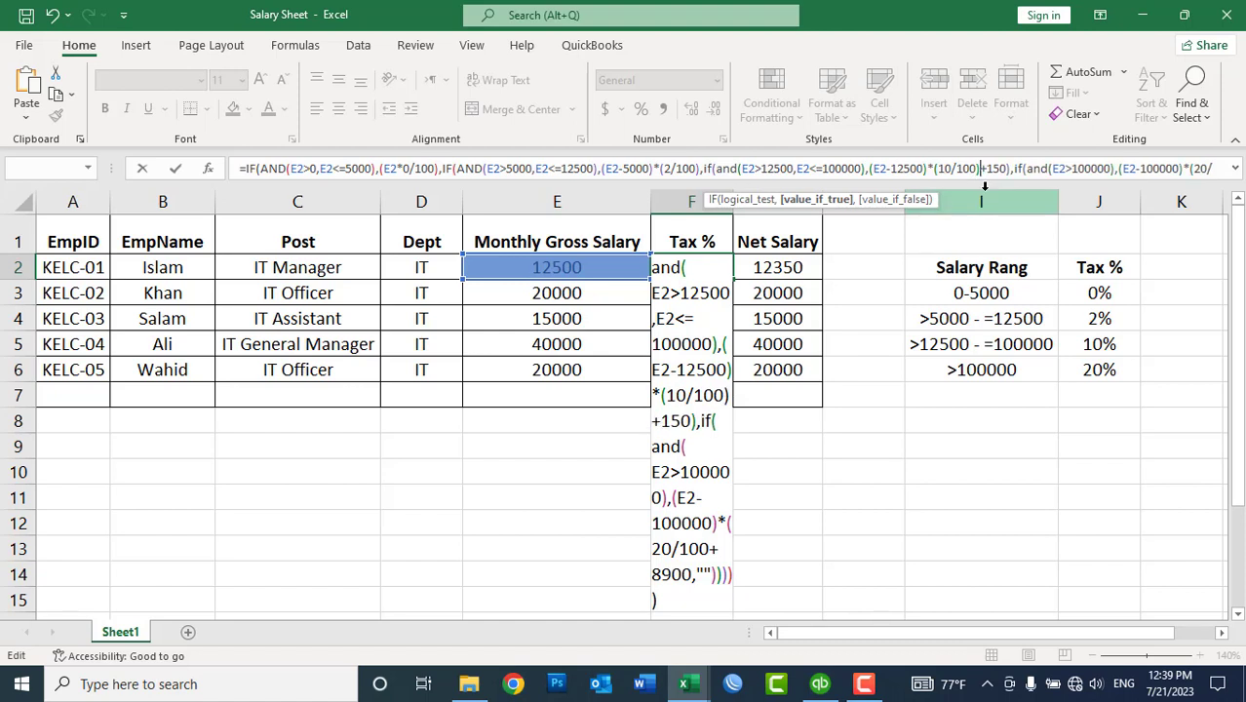
click(1011, 169)
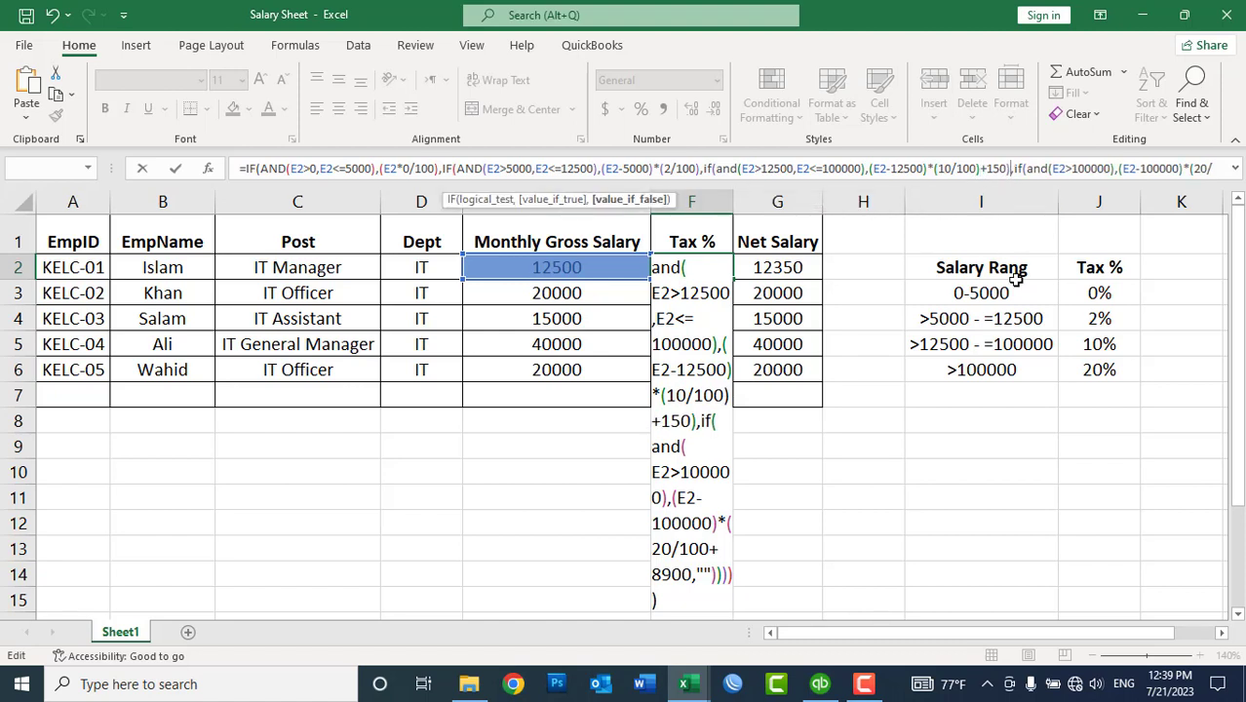
key(BackSpace)
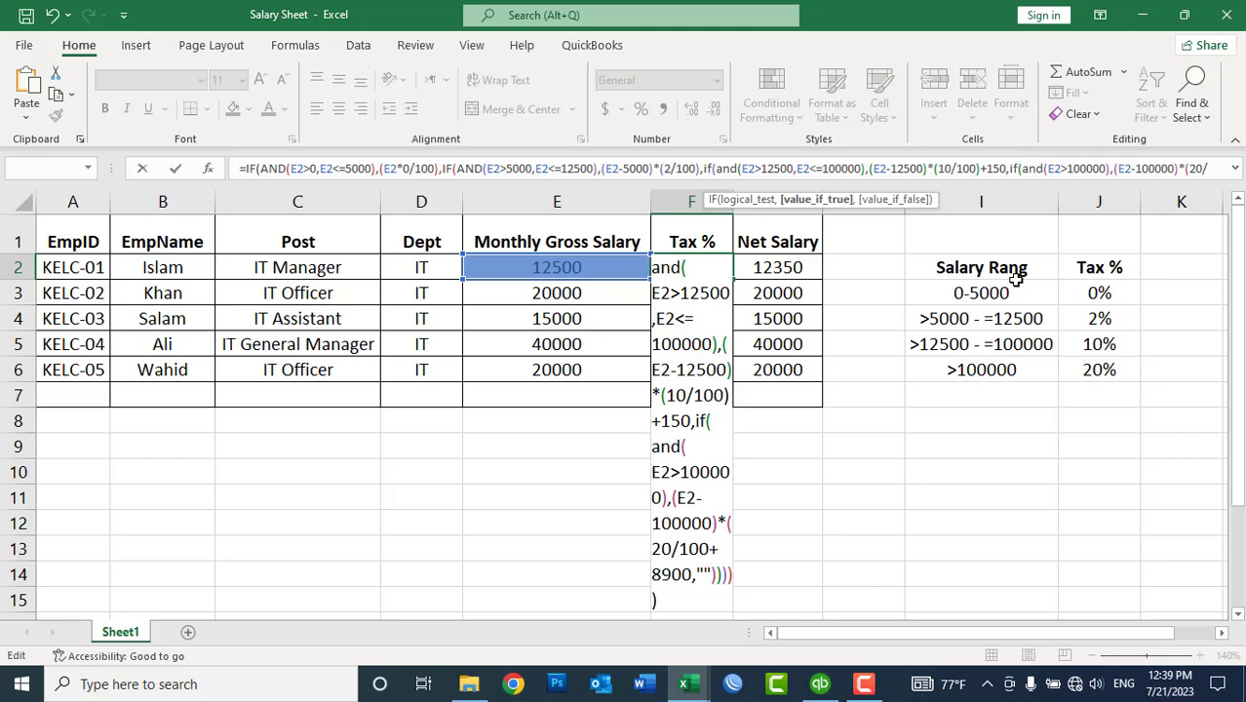
Step: Correct the fourth bracket's calculation in F2 to (E2-100000)*(20/100)+8900 and enter the formula, accepting the proposed correction
drag(1067, 168, 1208, 169)
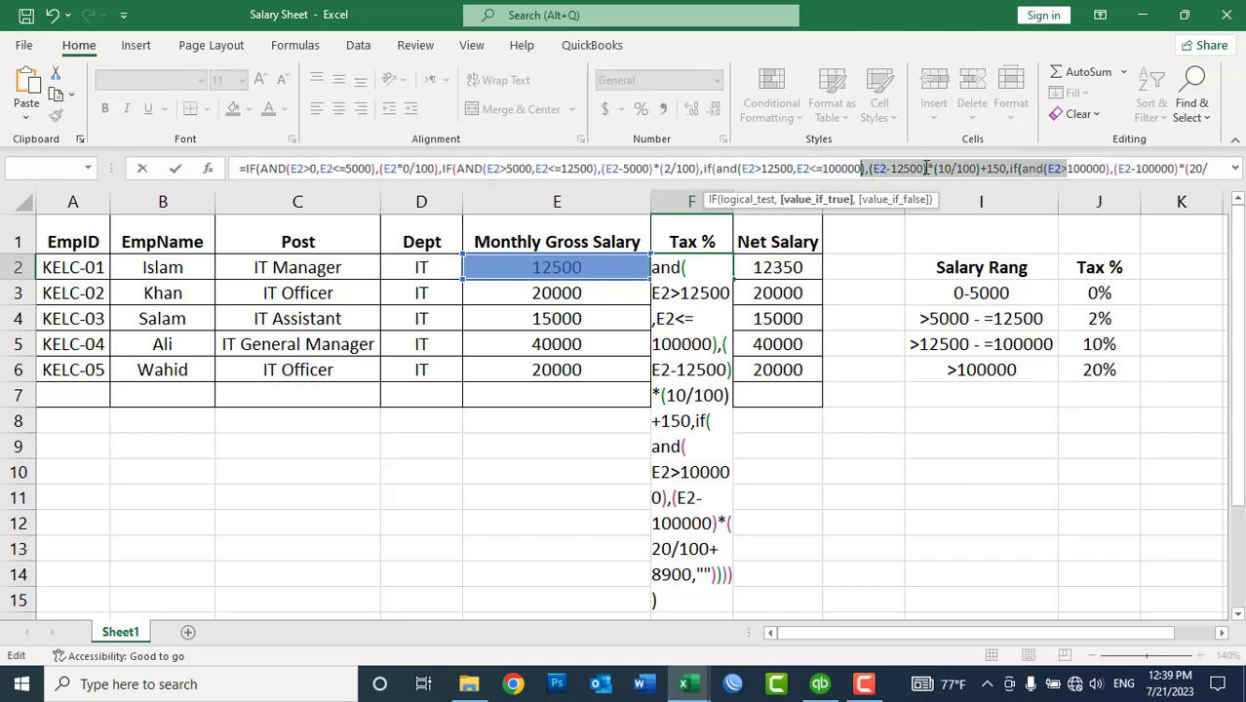
drag(963, 169, 998, 169)
click(998, 169)
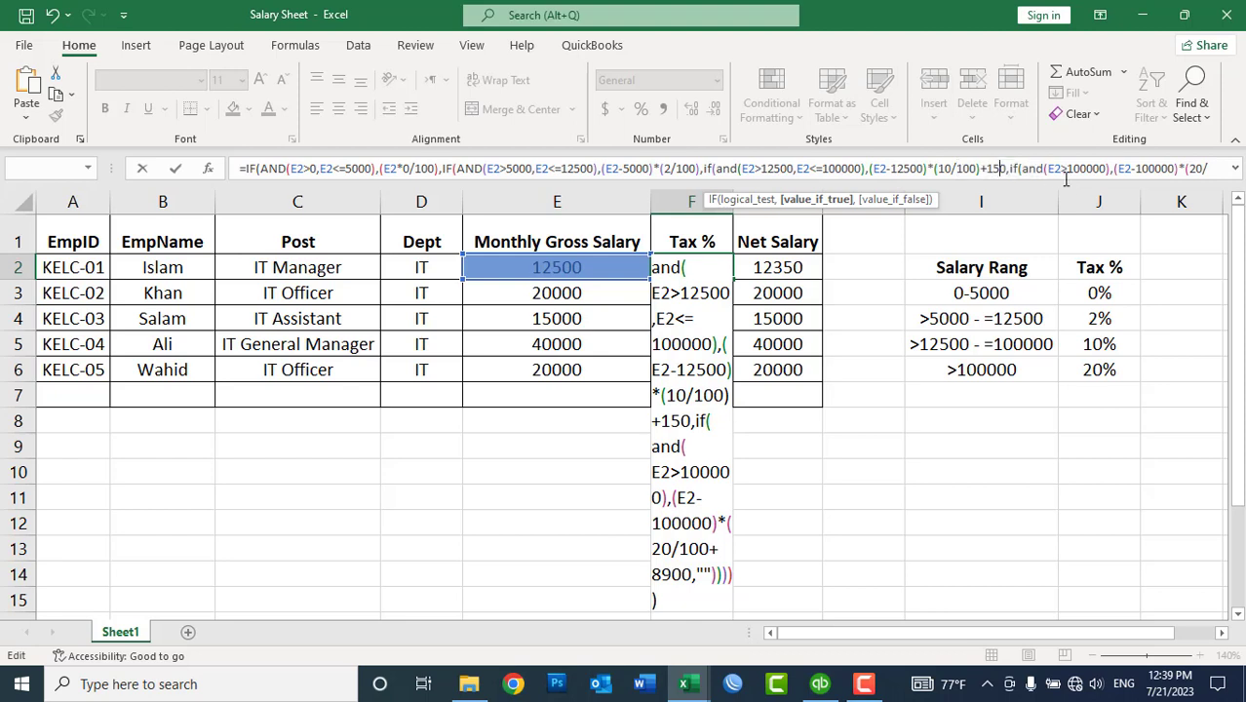
click(1179, 169)
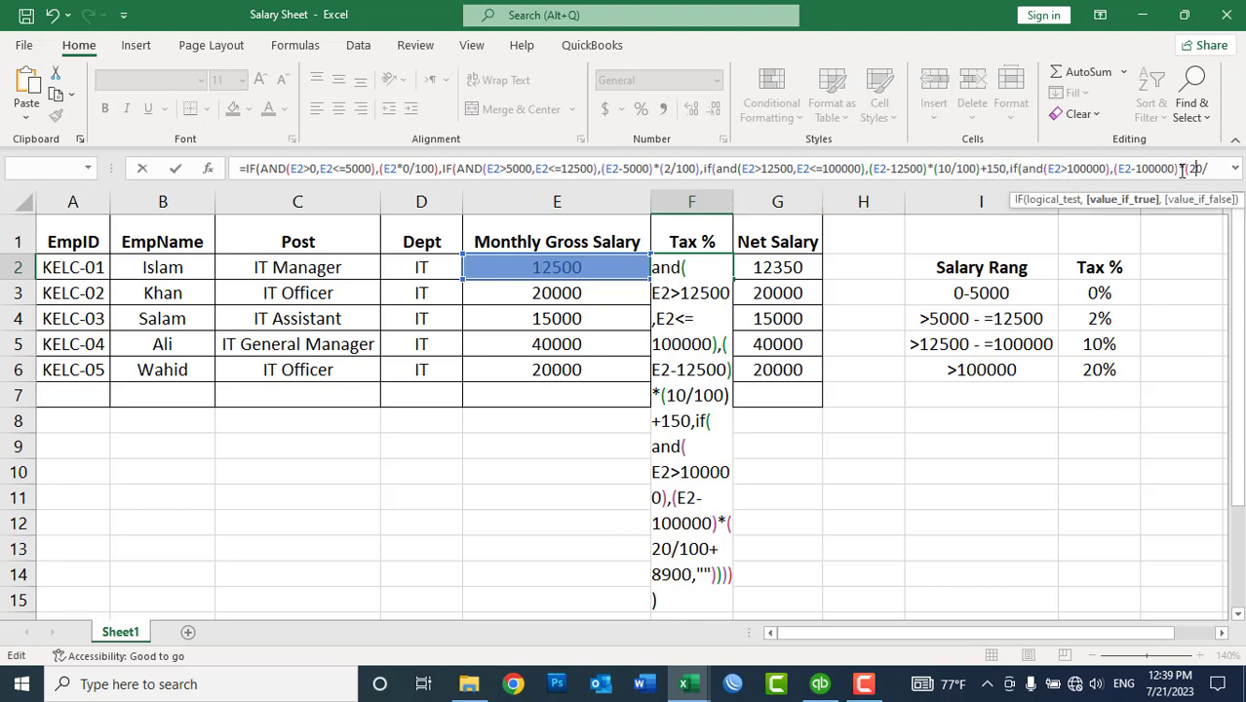
key(Right)
key(Right)
key(Right)
key(Right)
key(Right)
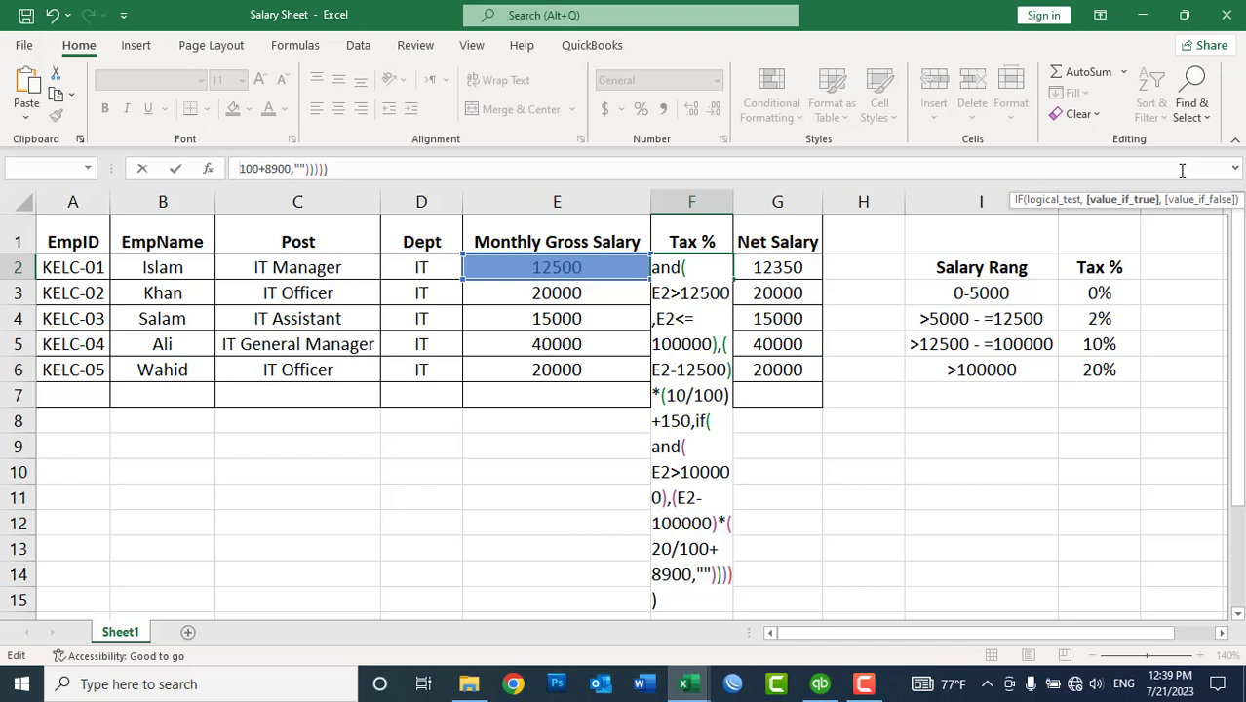
key(Right)
text())
click(351, 170)
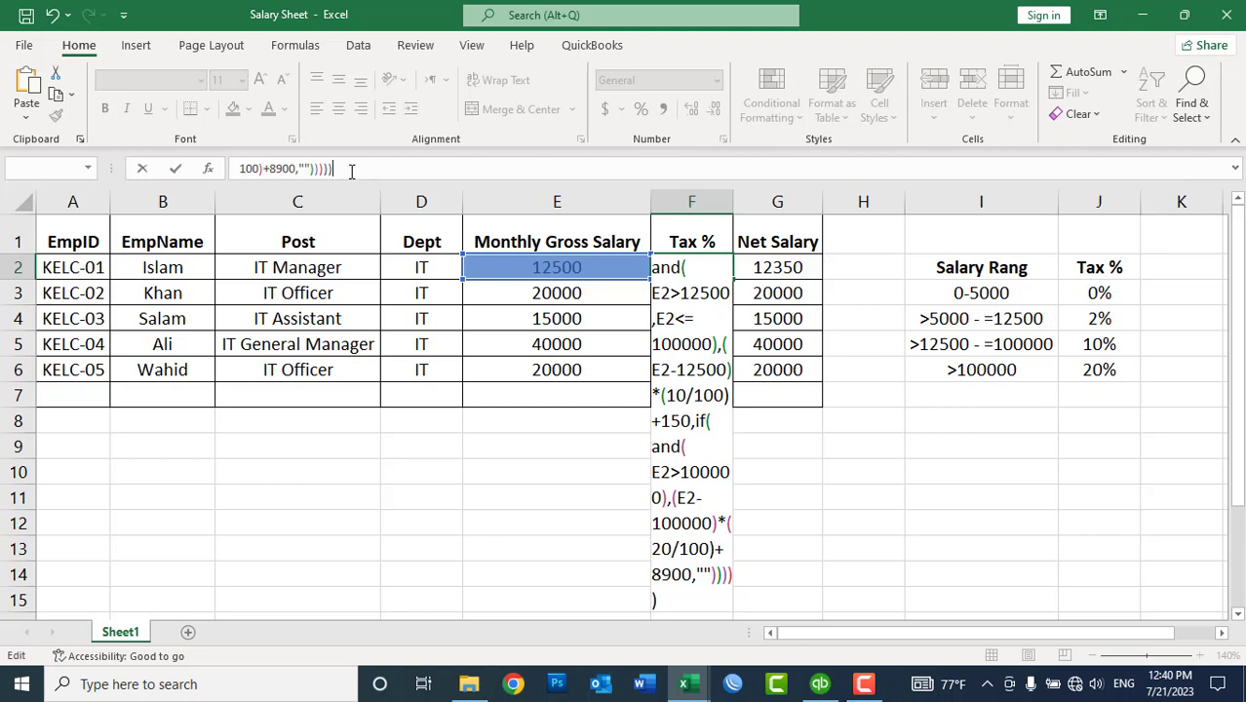
key(Return)
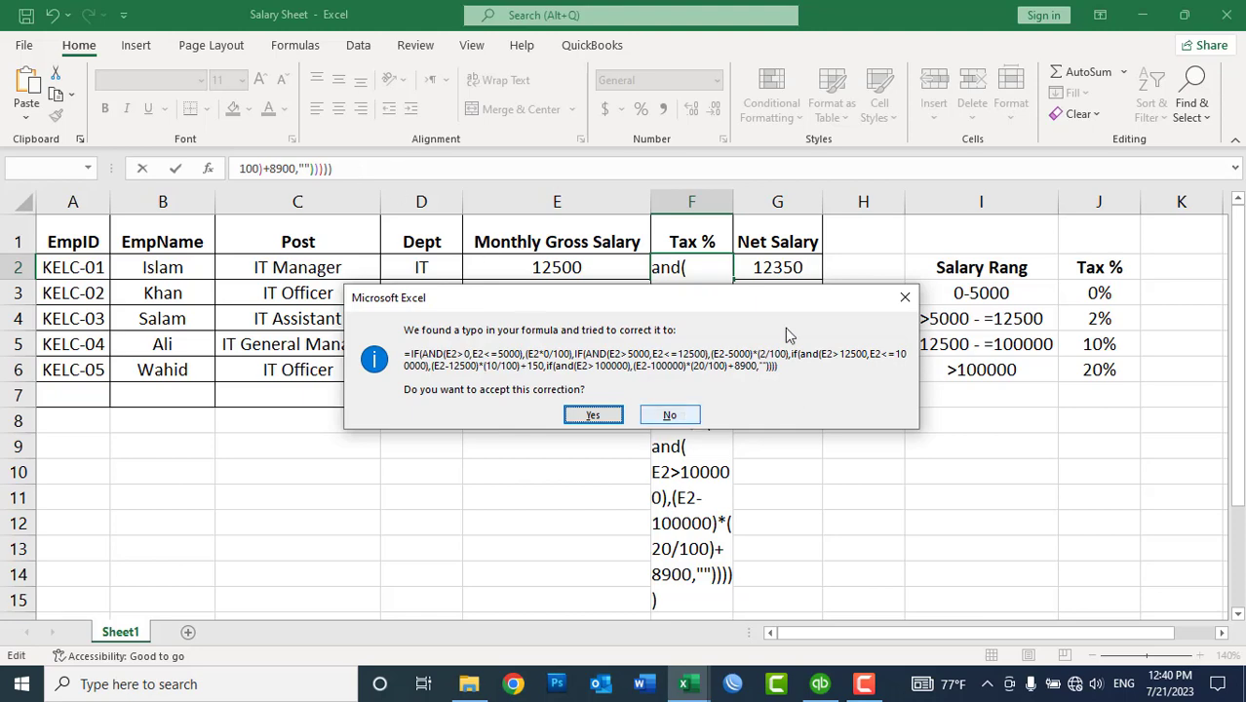
key(Return)
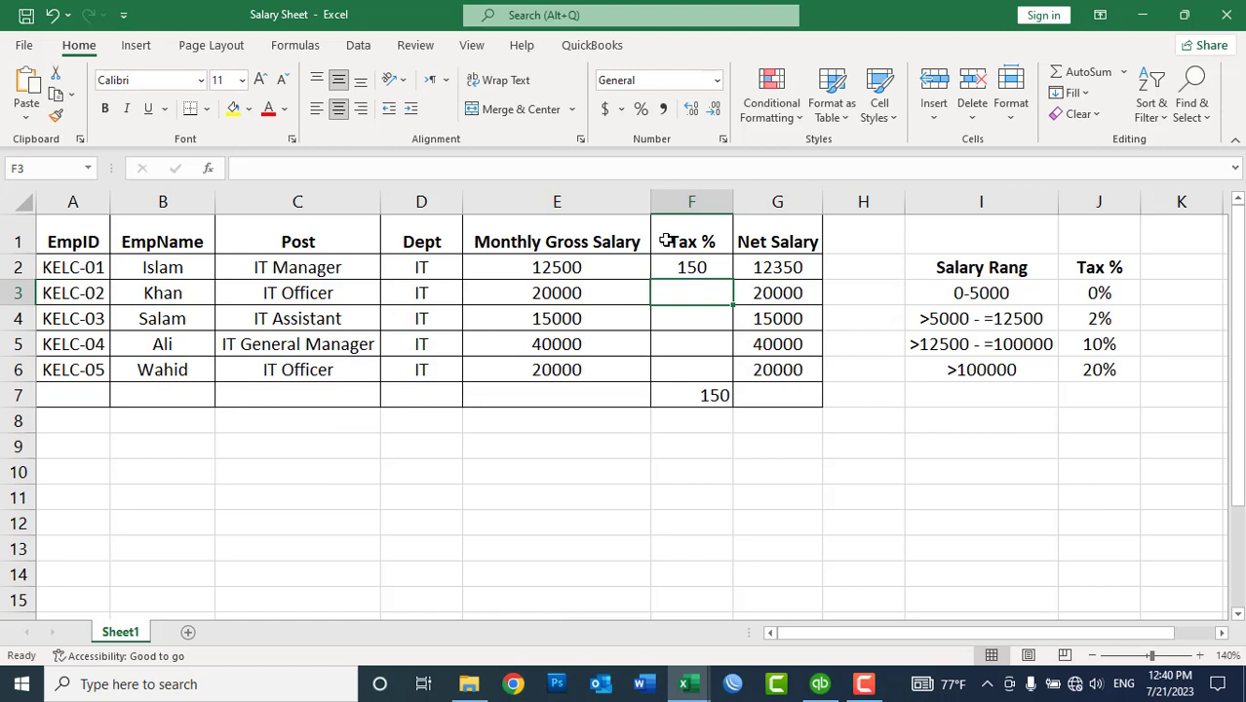
Step: Fill the tax formula from F2 down through F6 and clear the sum in F7
click(679, 271)
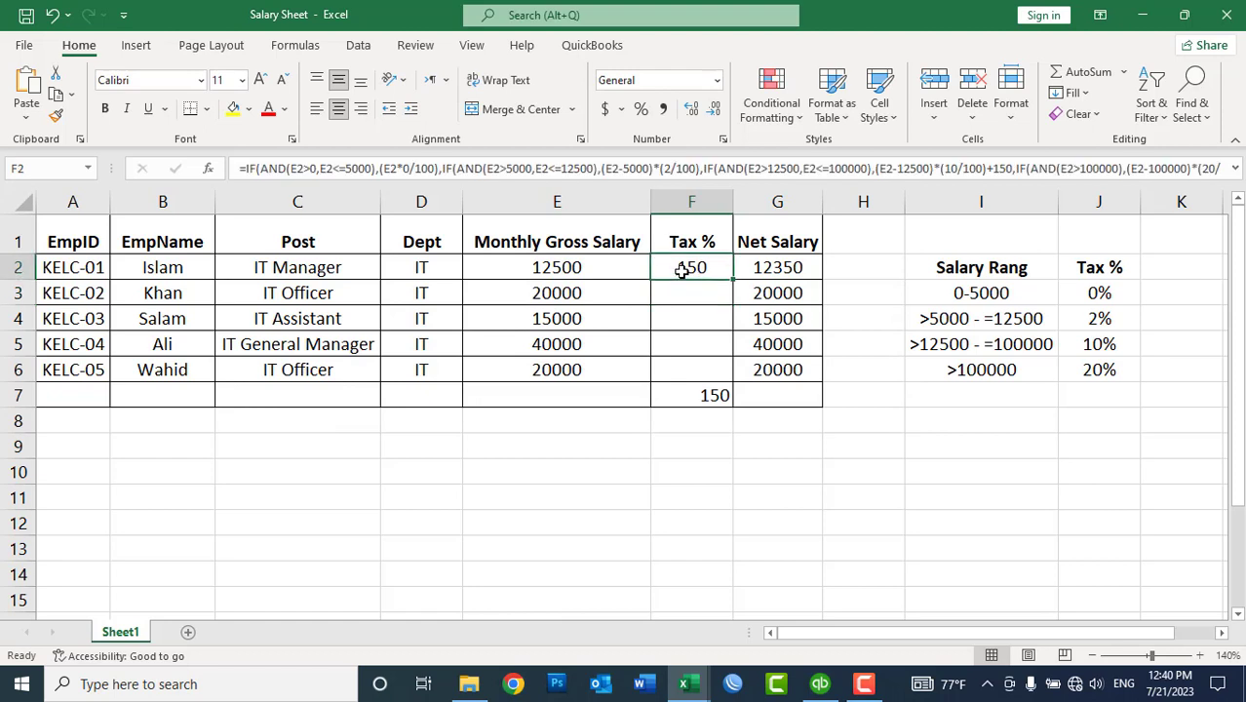
double_click(679, 271)
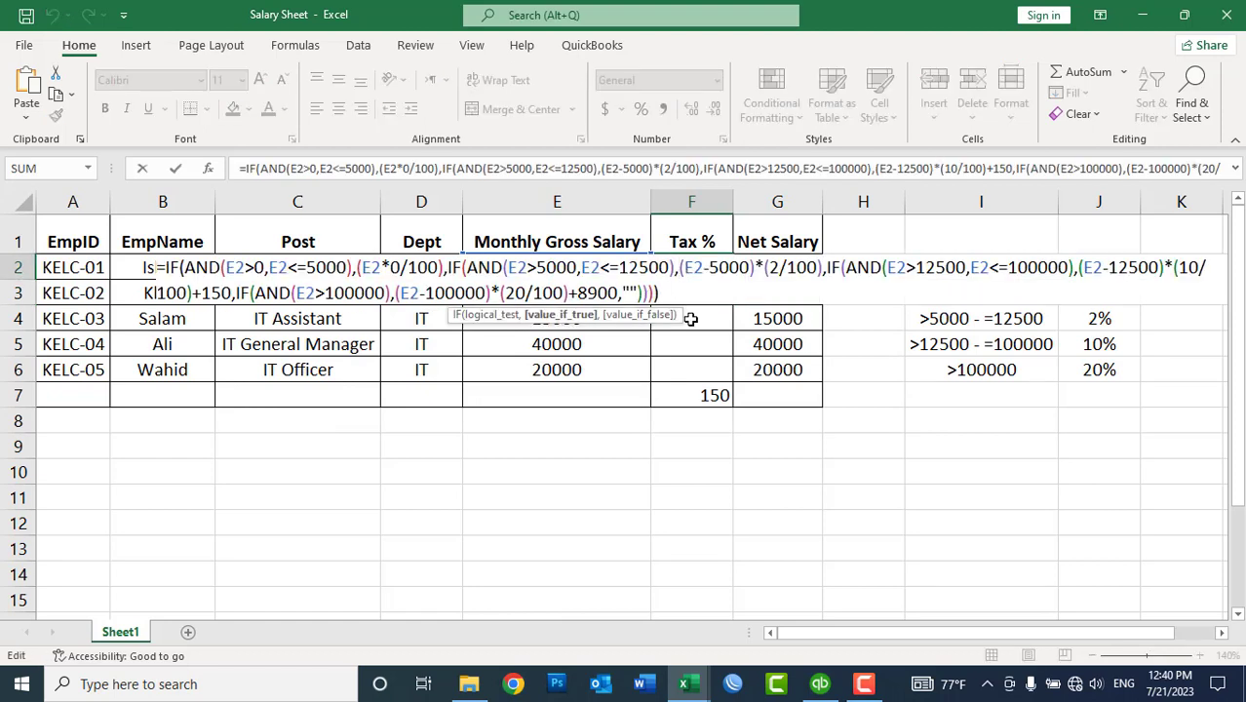
key(Return)
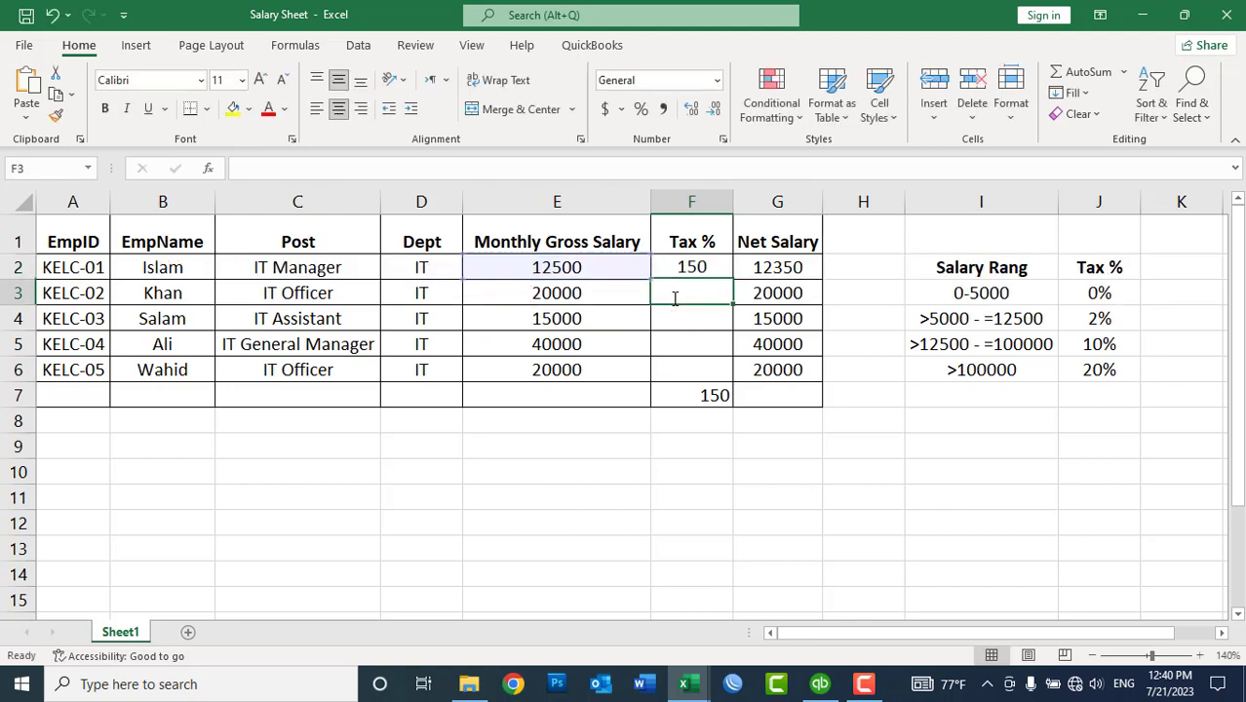
click(691, 267)
drag(691, 267, 680, 367)
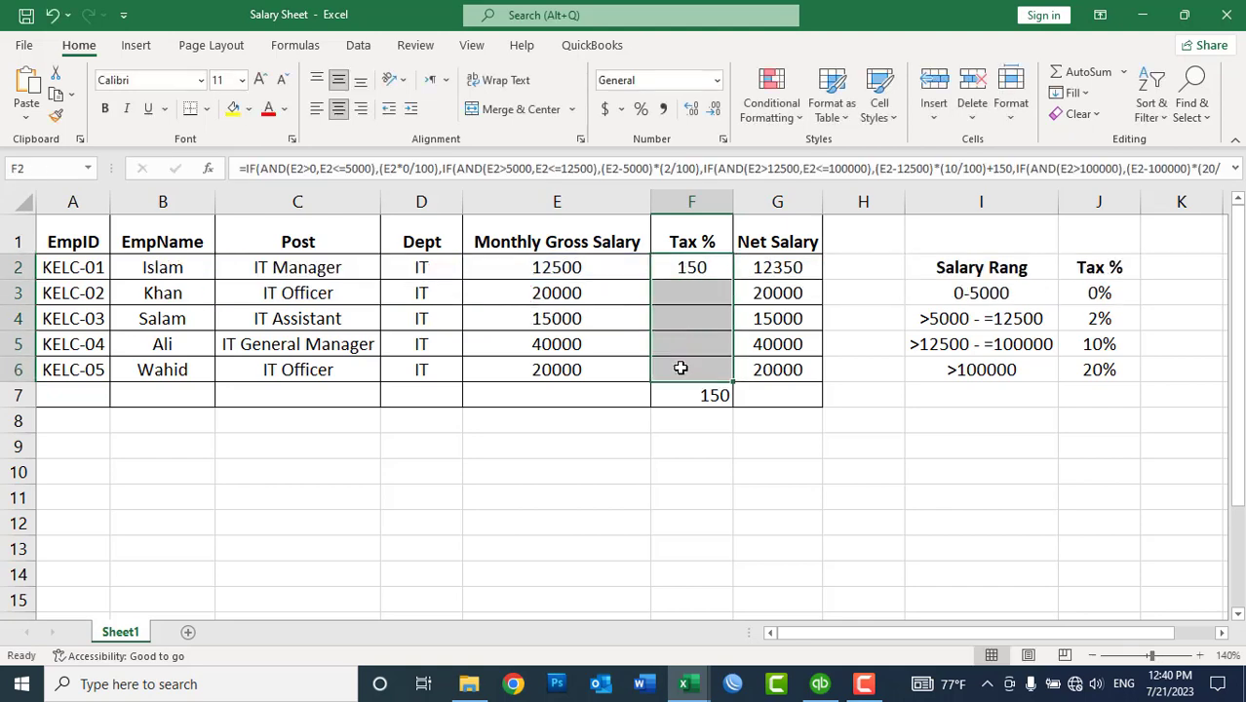
key(ctrl+d)
click(673, 396)
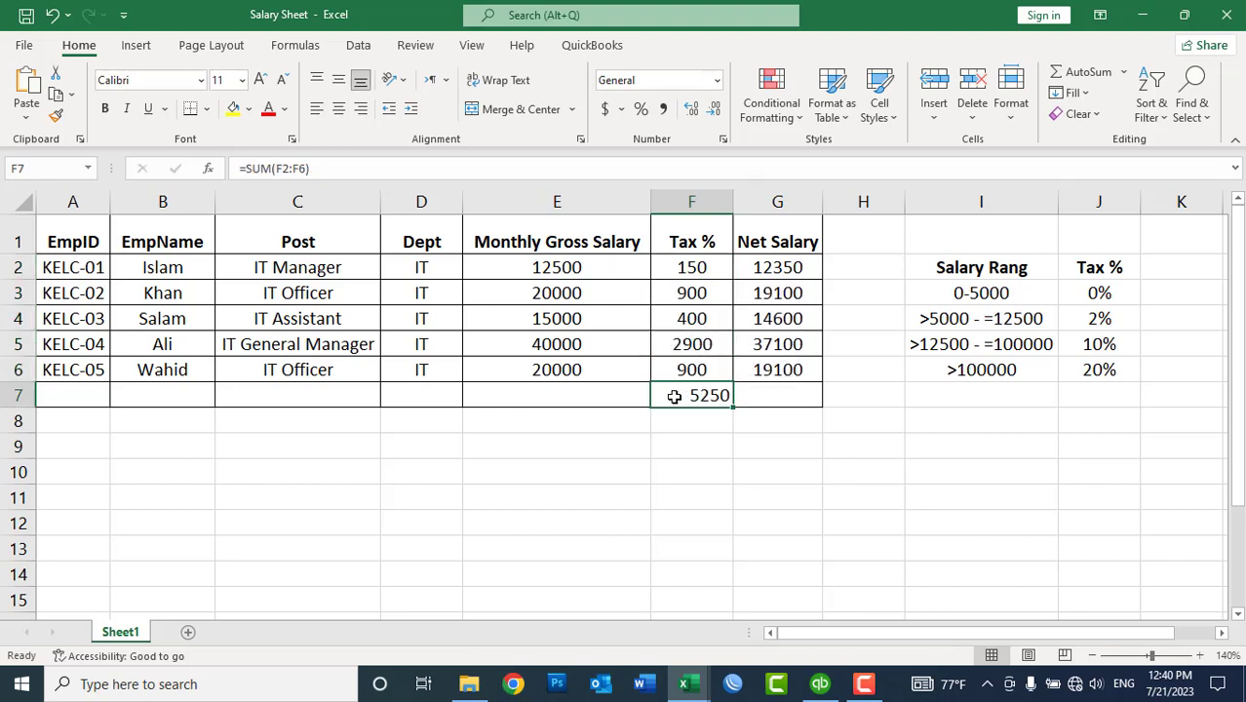
key(Delete)
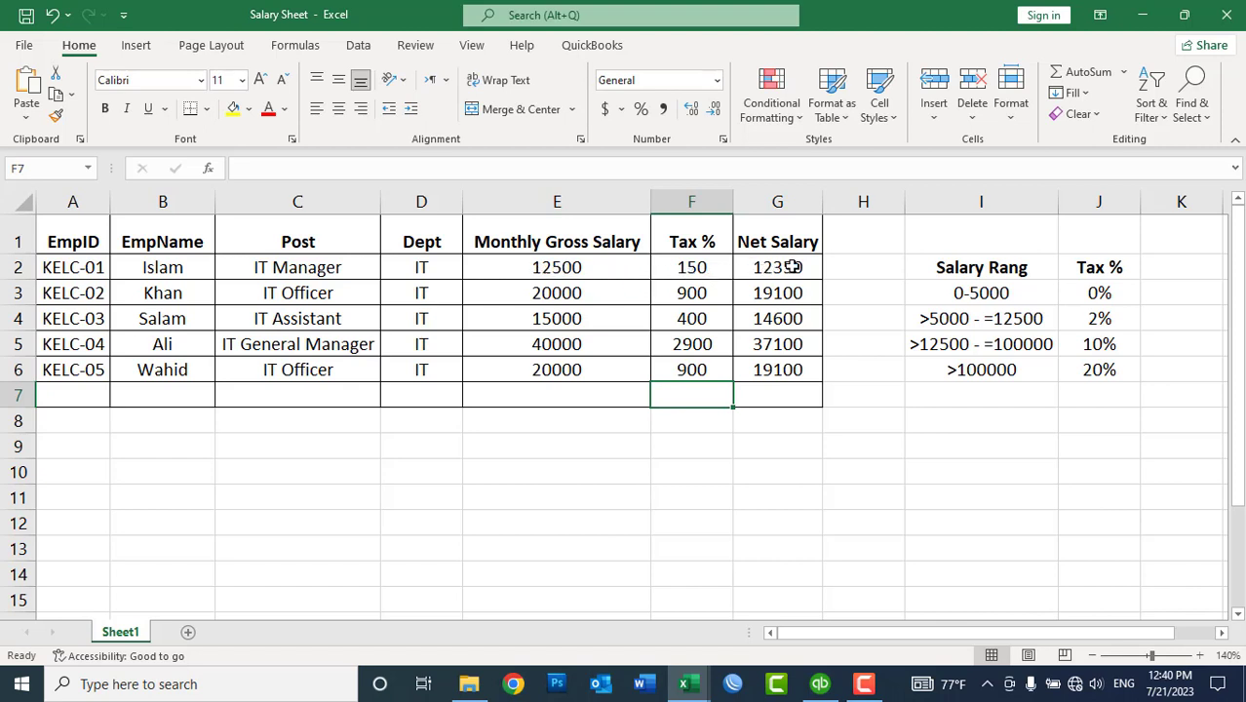
Step: Check the gross salaries and calculated taxes of the employees in rows 3 and 4
click(571, 288)
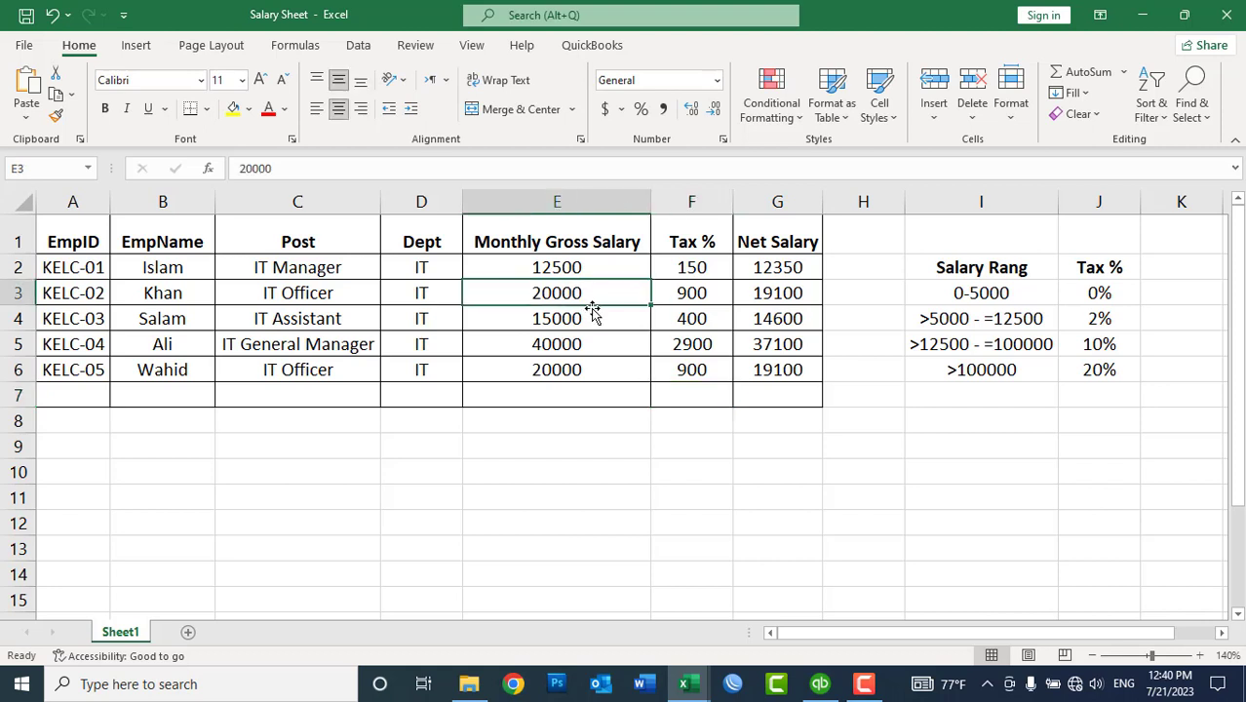
click(665, 295)
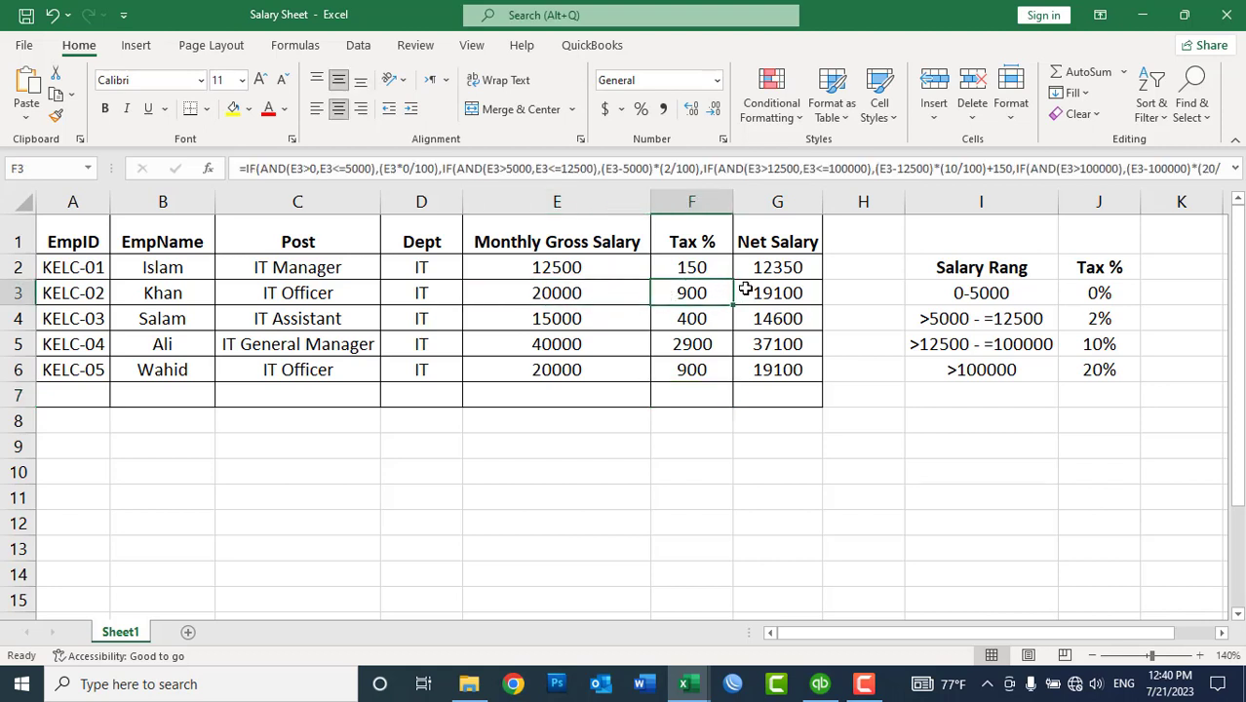
click(564, 319)
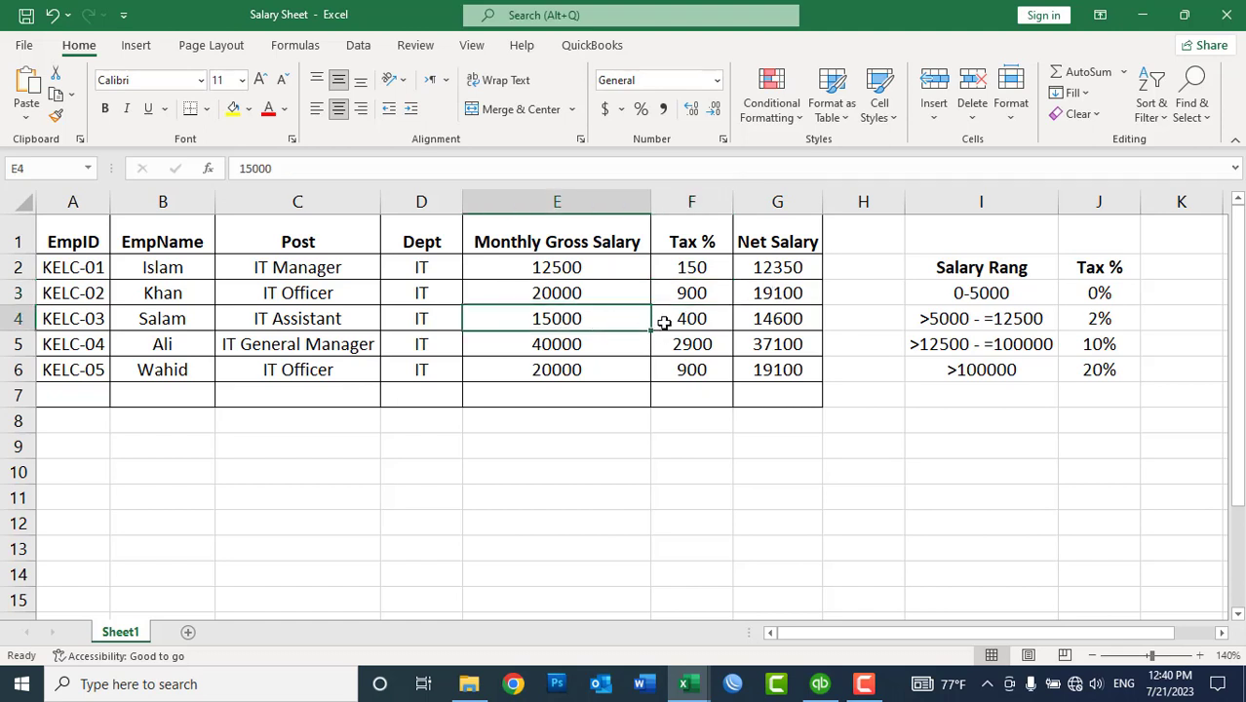
click(667, 319)
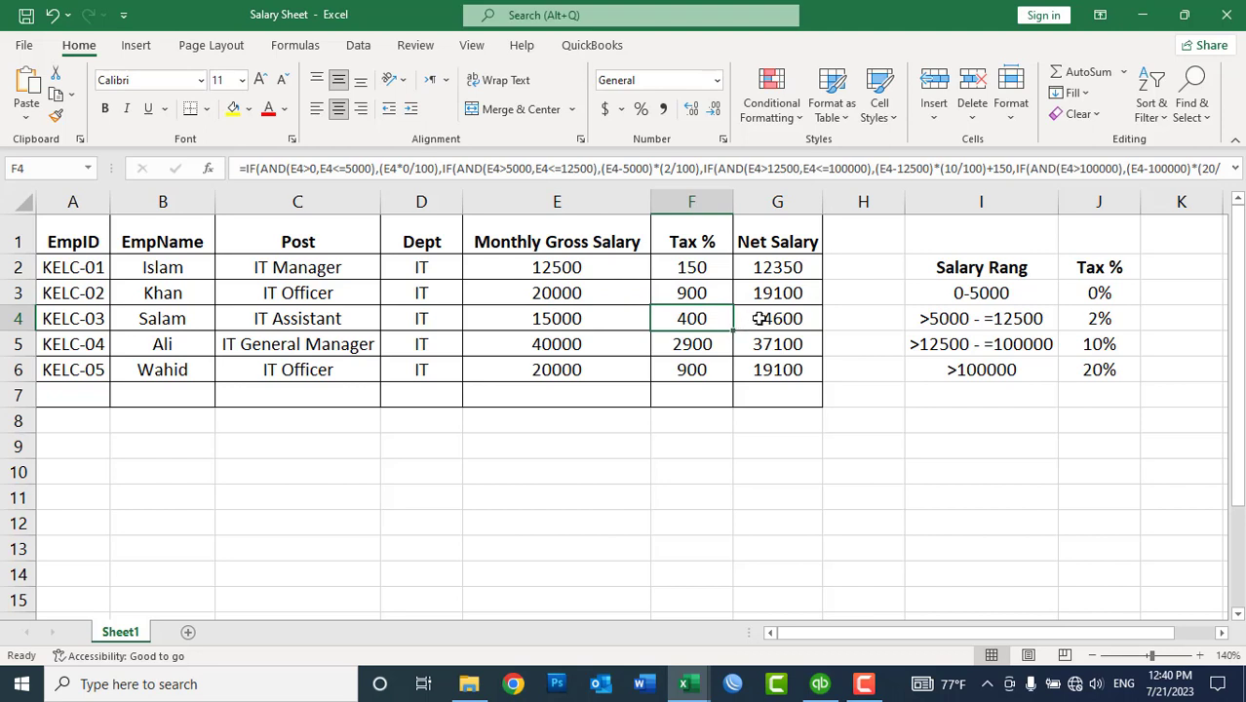
Step: Label A7 as Total and sum the monthly gross salaries in E7
click(74, 390)
text(Total)
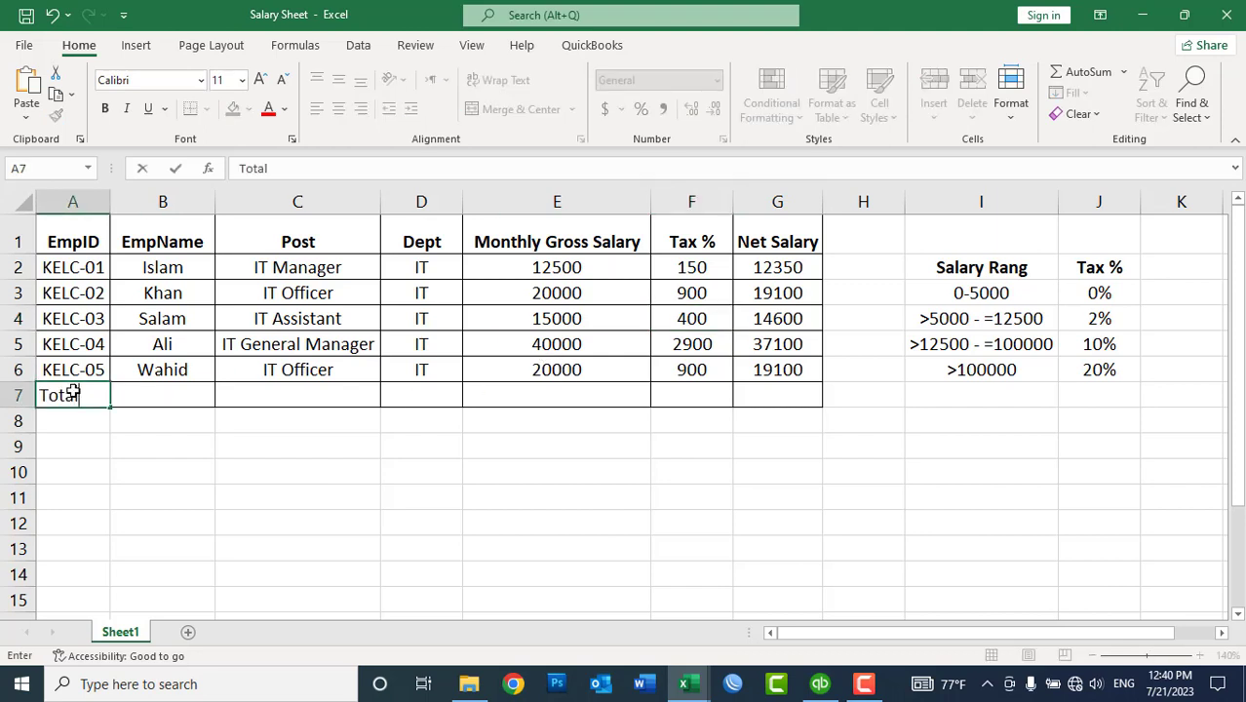
key(Tab)
key(Tab)
key(Tab)
key(Tab)
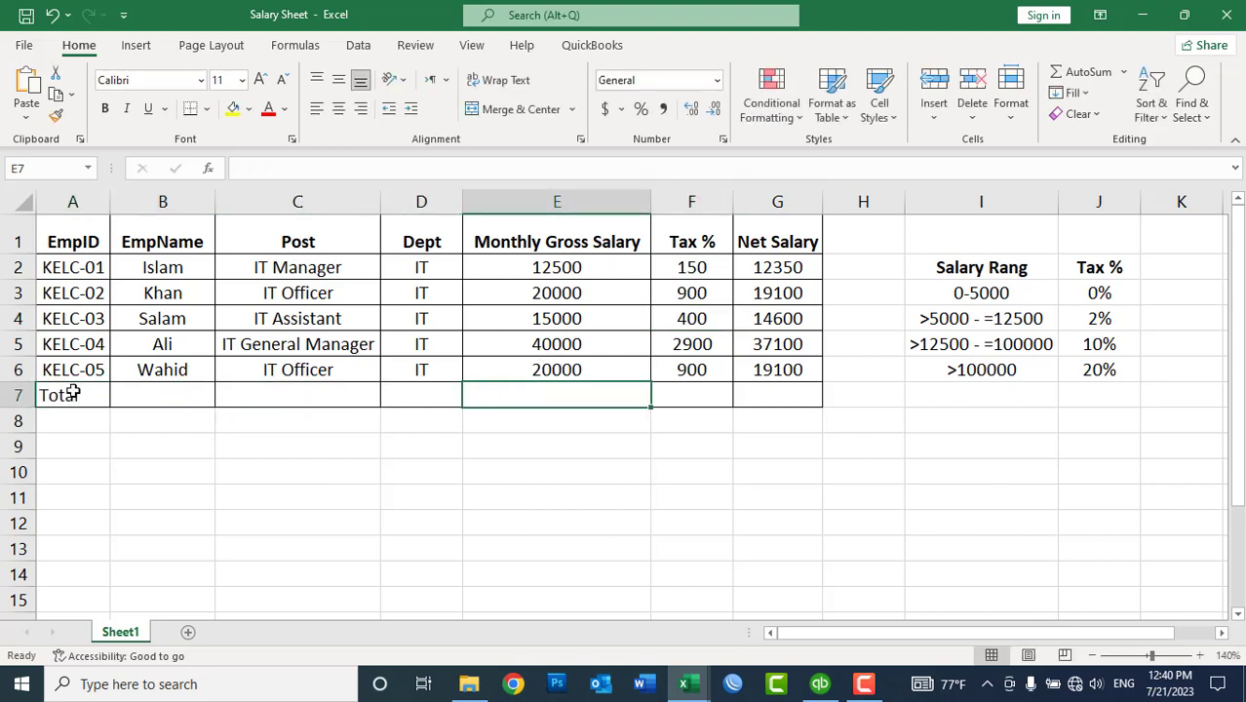
key(alt+equal)
key(Return)
Step: Make the gross salary total in E7 bold
key(Up)
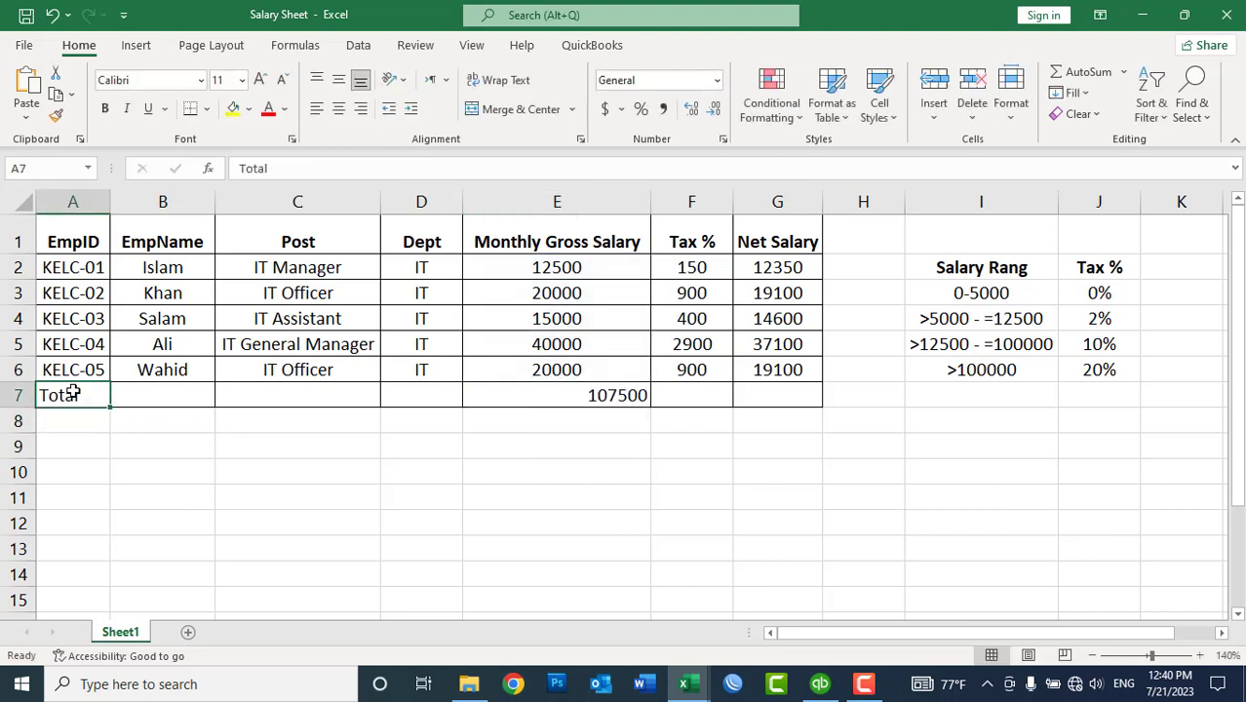
key(Right)
key(Right)
key(Right)
key(Right)
key(ctrl+b)
key(Right)
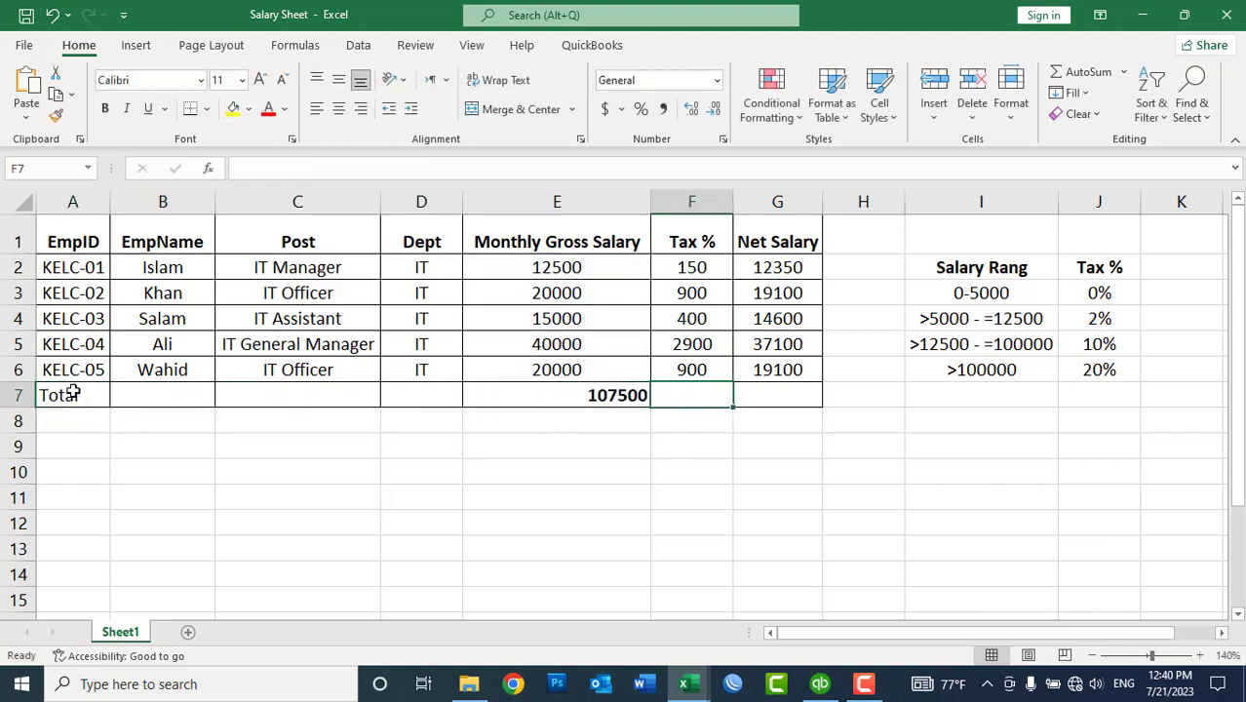
Step: Sum the taxes of all employees in F7 and make the total bold
key(alt+equal)
key(Return)
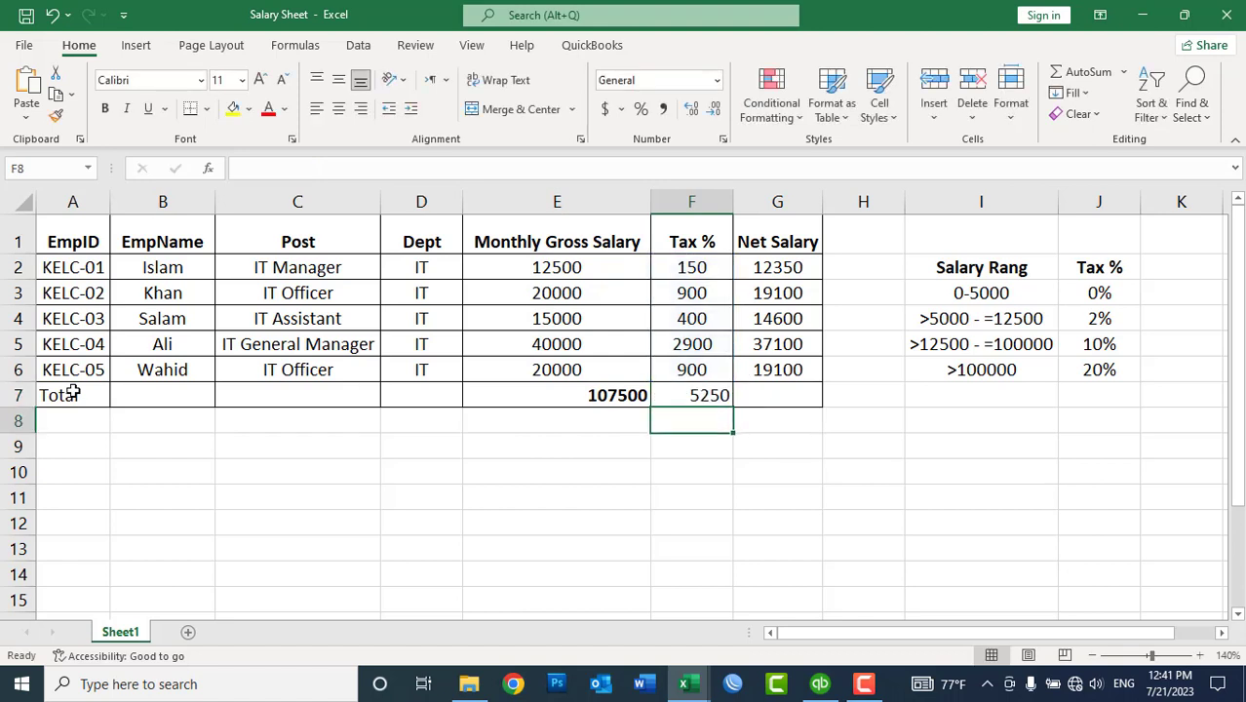
key(Up)
key(ctrl+b)
key(Right)
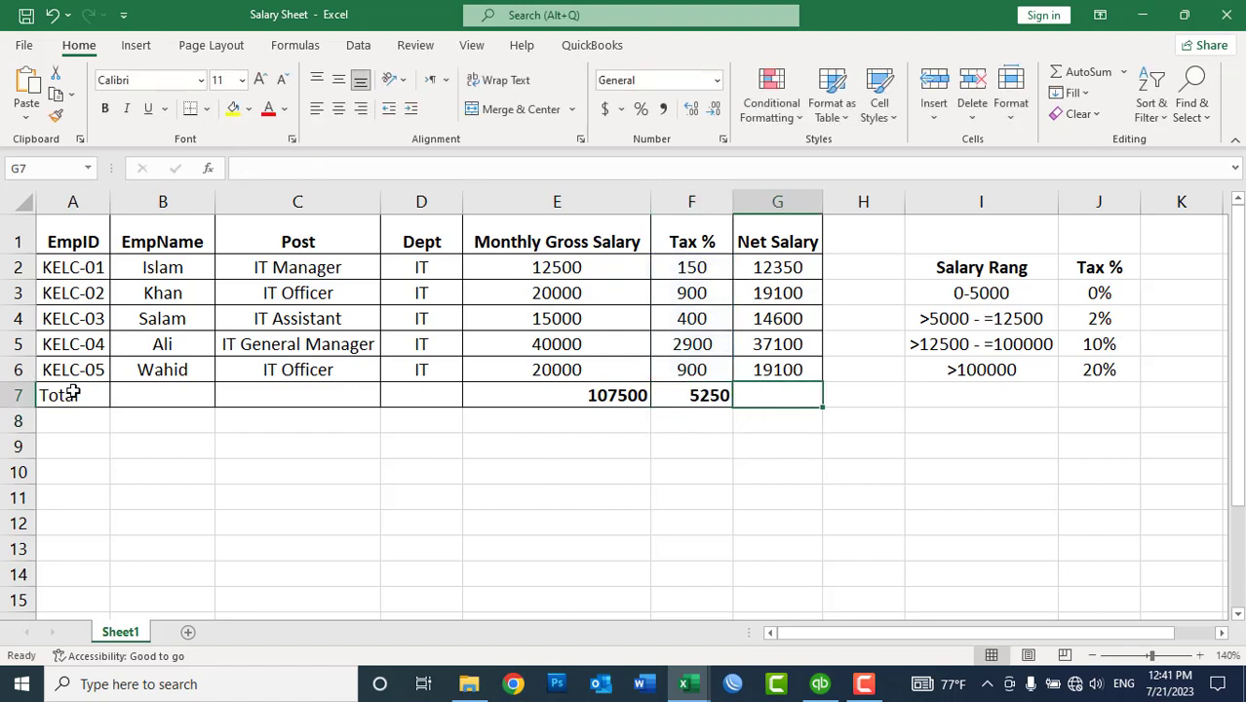
Step: Total the Net Salary column in G7 with =SUM(G2:G6)
text(=sum()
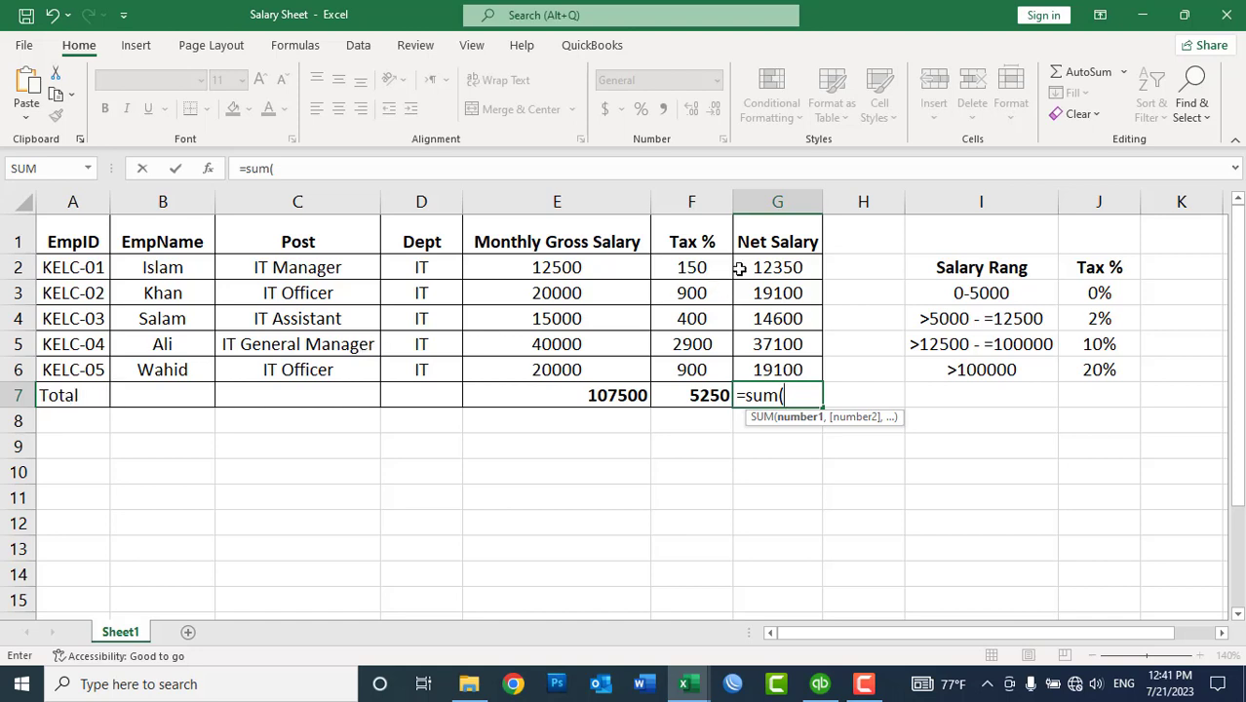
drag(739, 270, 758, 367)
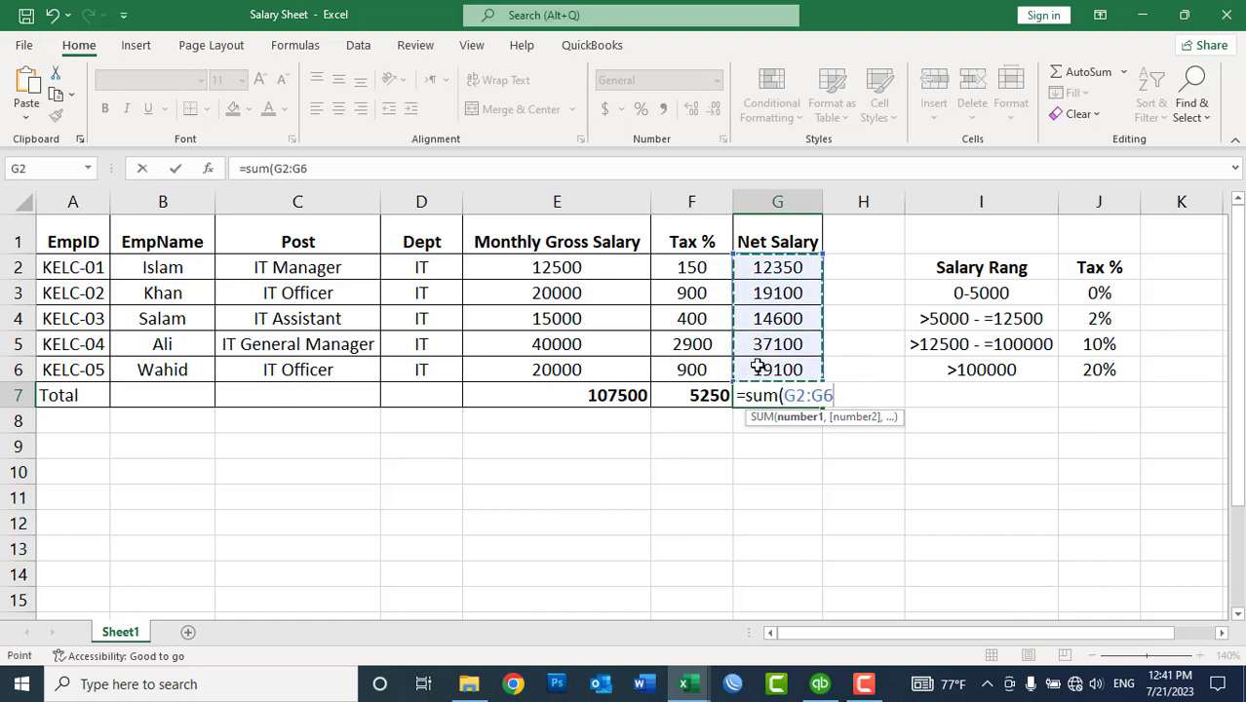
text())
key(Return)
Step: Center the totals in E7:G7 horizontally and make them all bold
drag(773, 392, 565, 392)
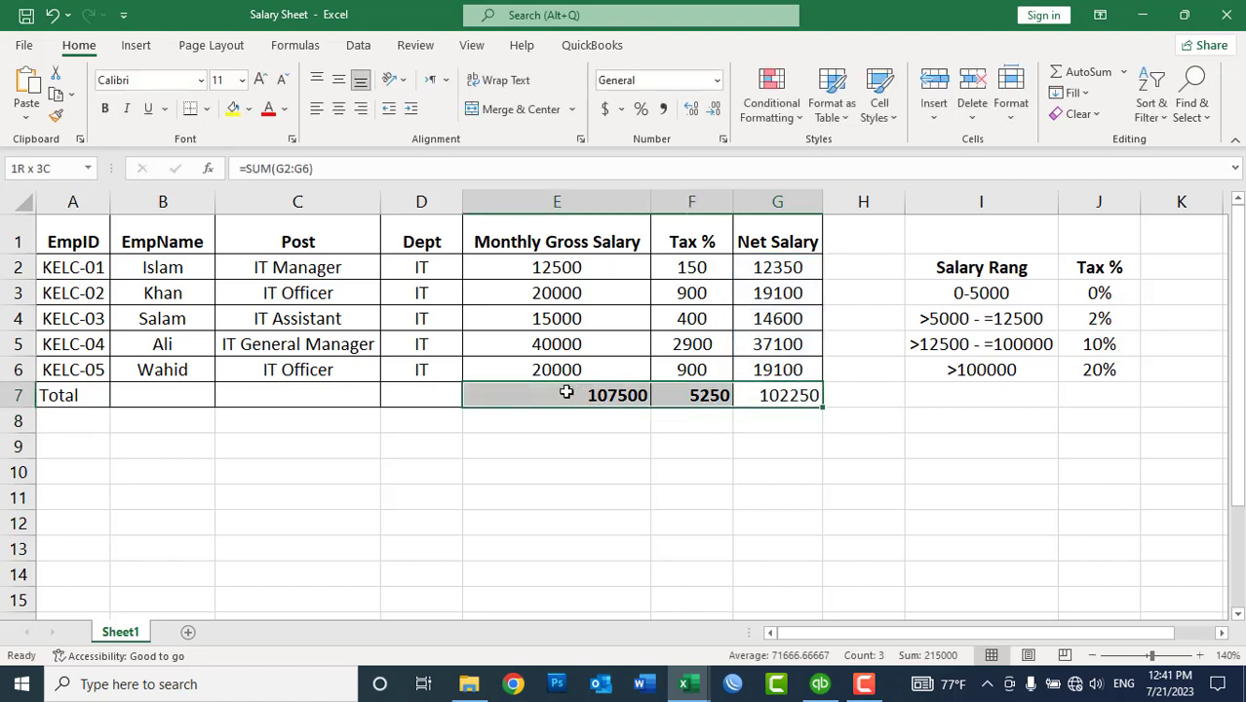
click(338, 109)
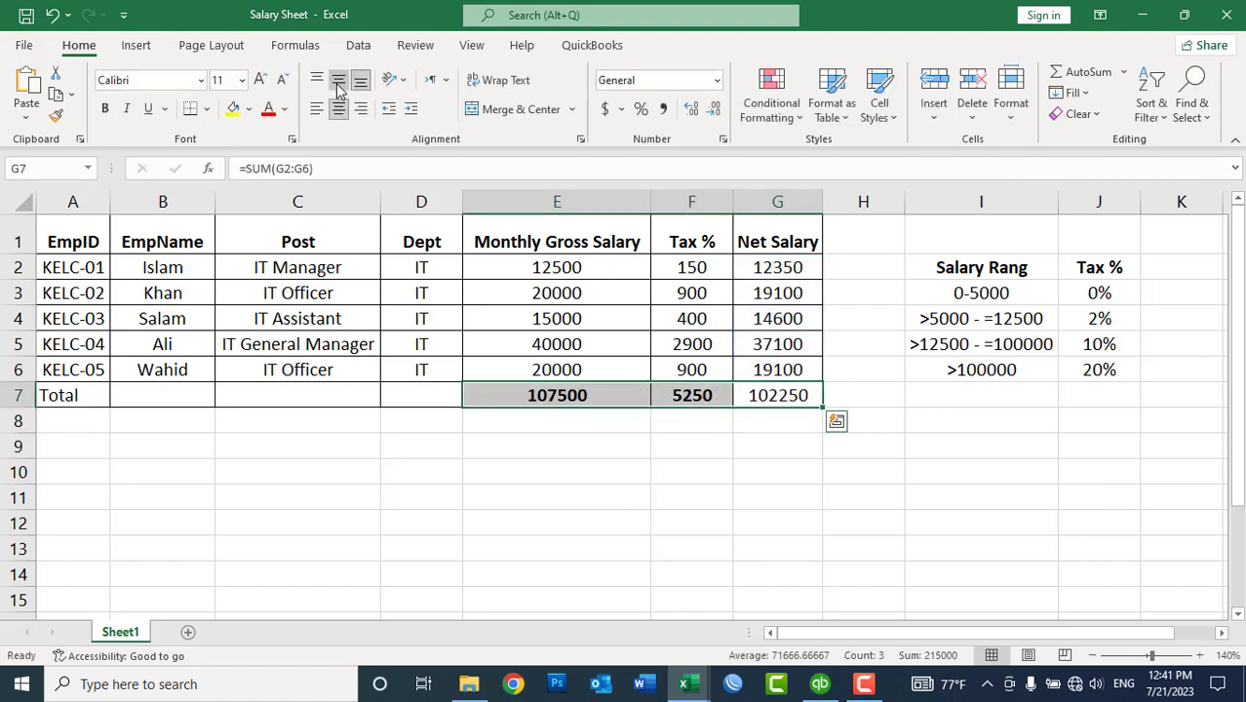
click(105, 109)
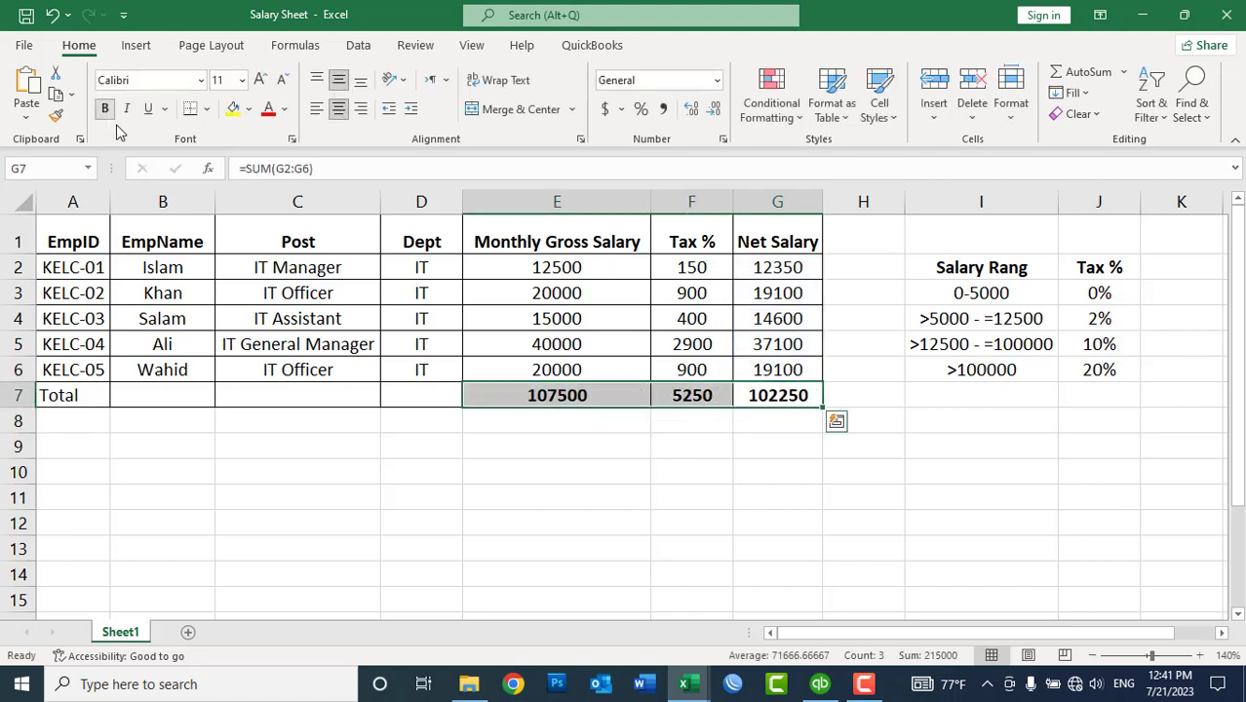
click(773, 527)
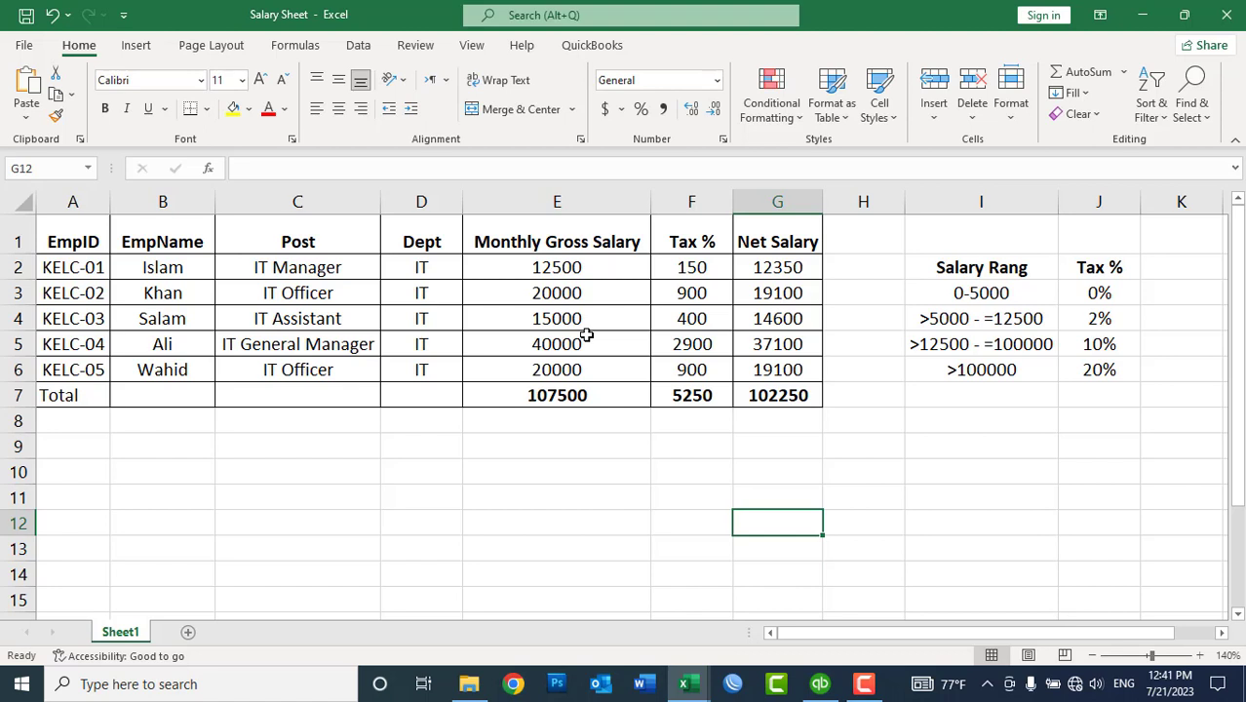
Step: Switch to QuickBooks and delete general journal entry 15, the AIB Bank loan repayment with interest expense
mouse_move(820, 687)
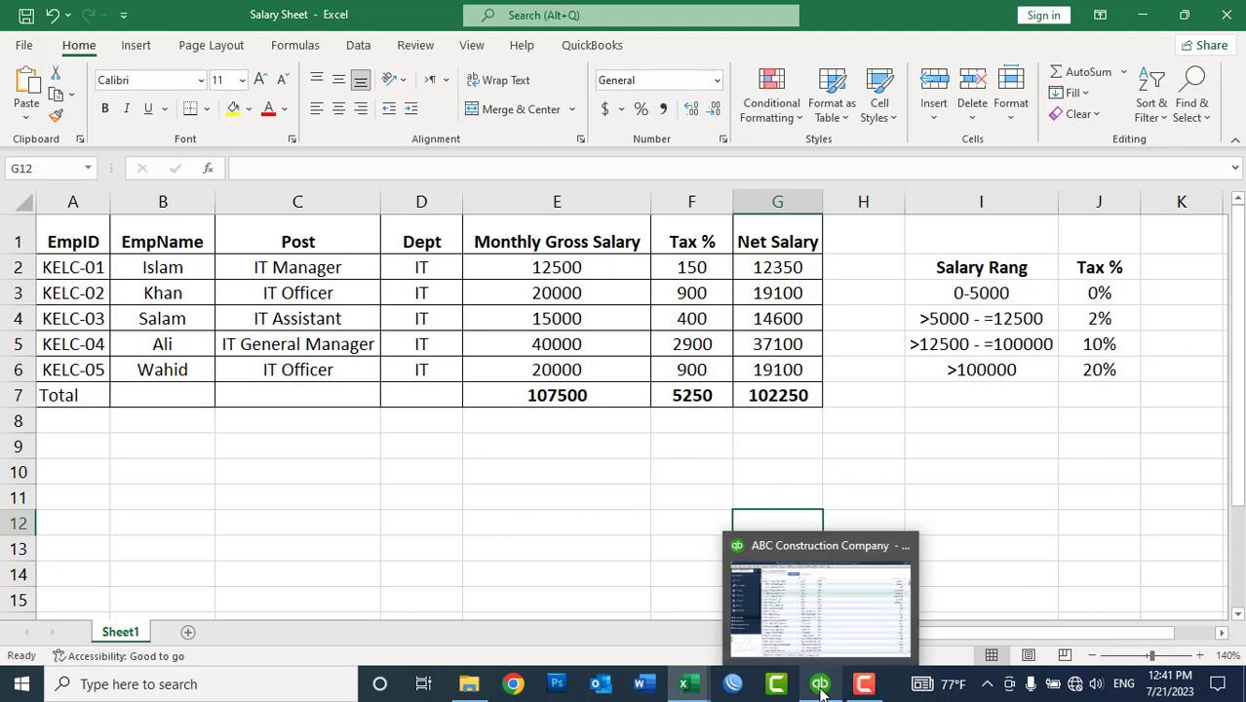
click(818, 687)
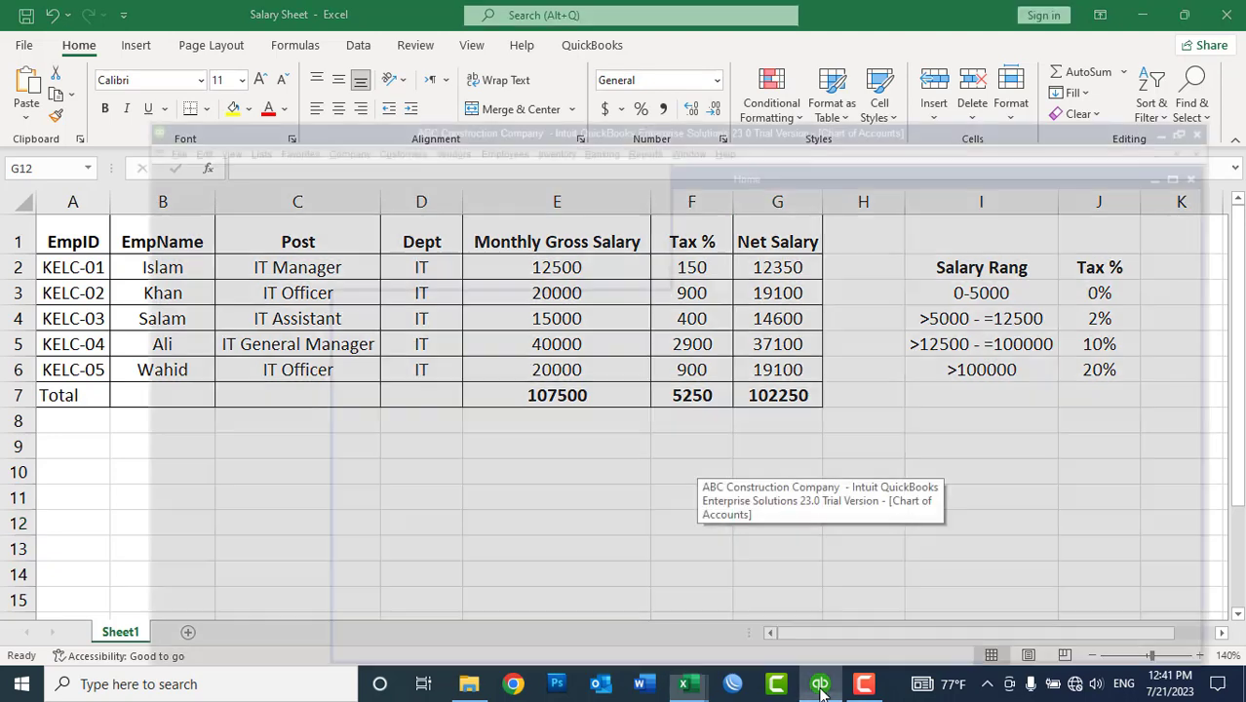
click(235, 36)
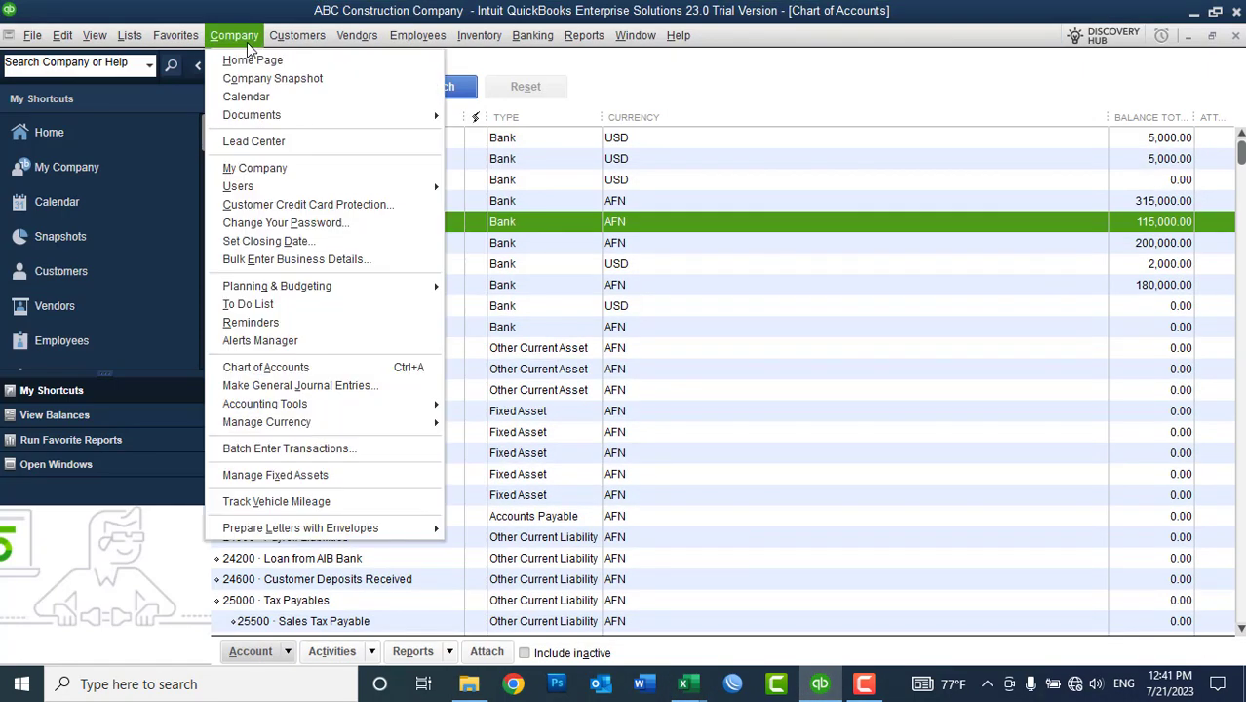
click(370, 379)
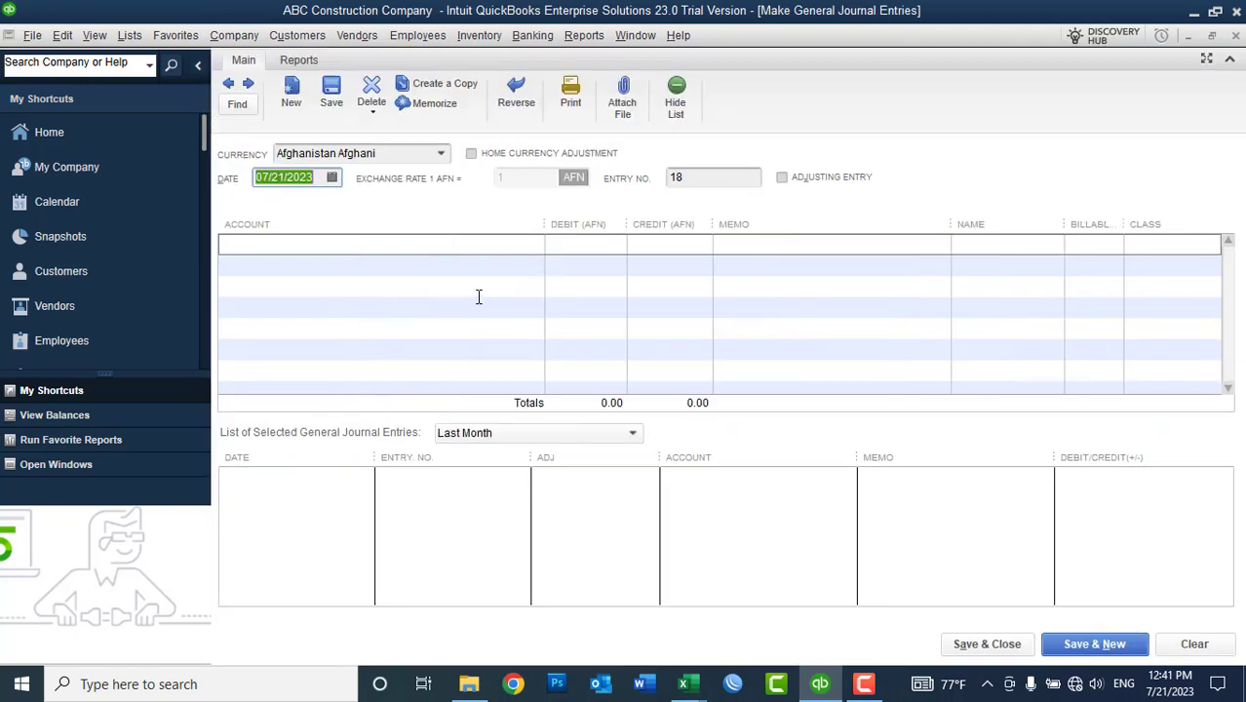
click(230, 87)
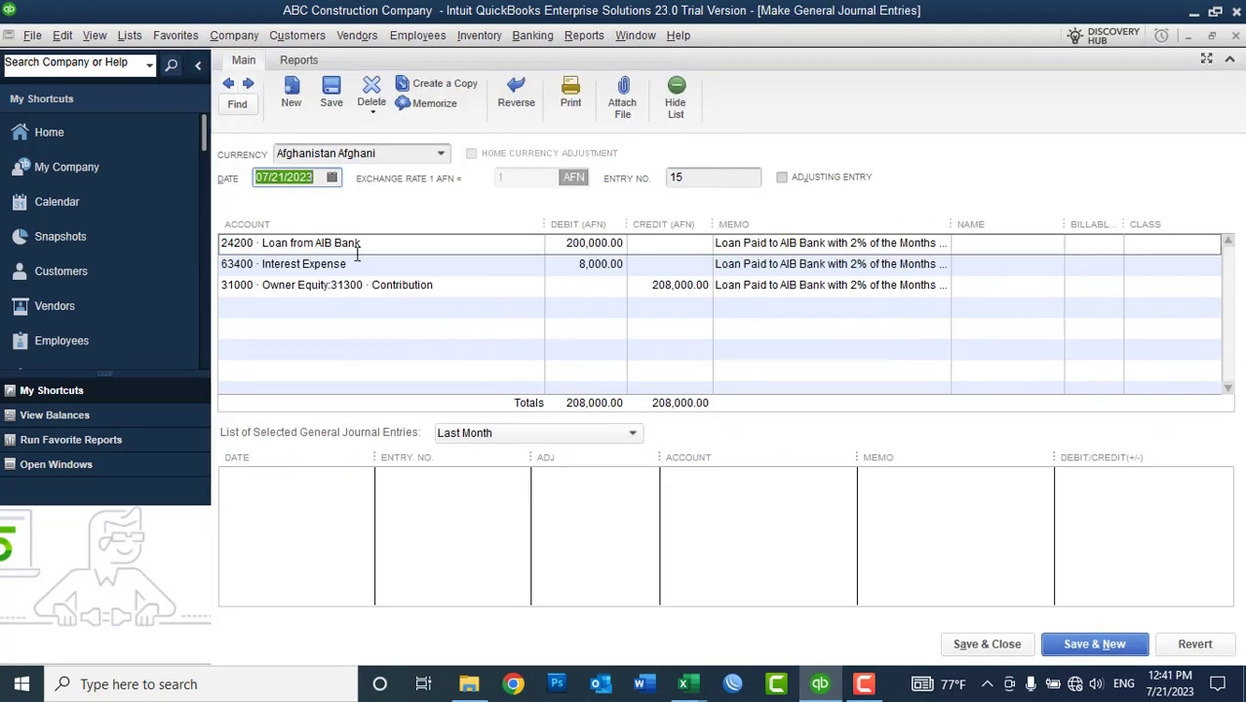
click(373, 91)
click(585, 223)
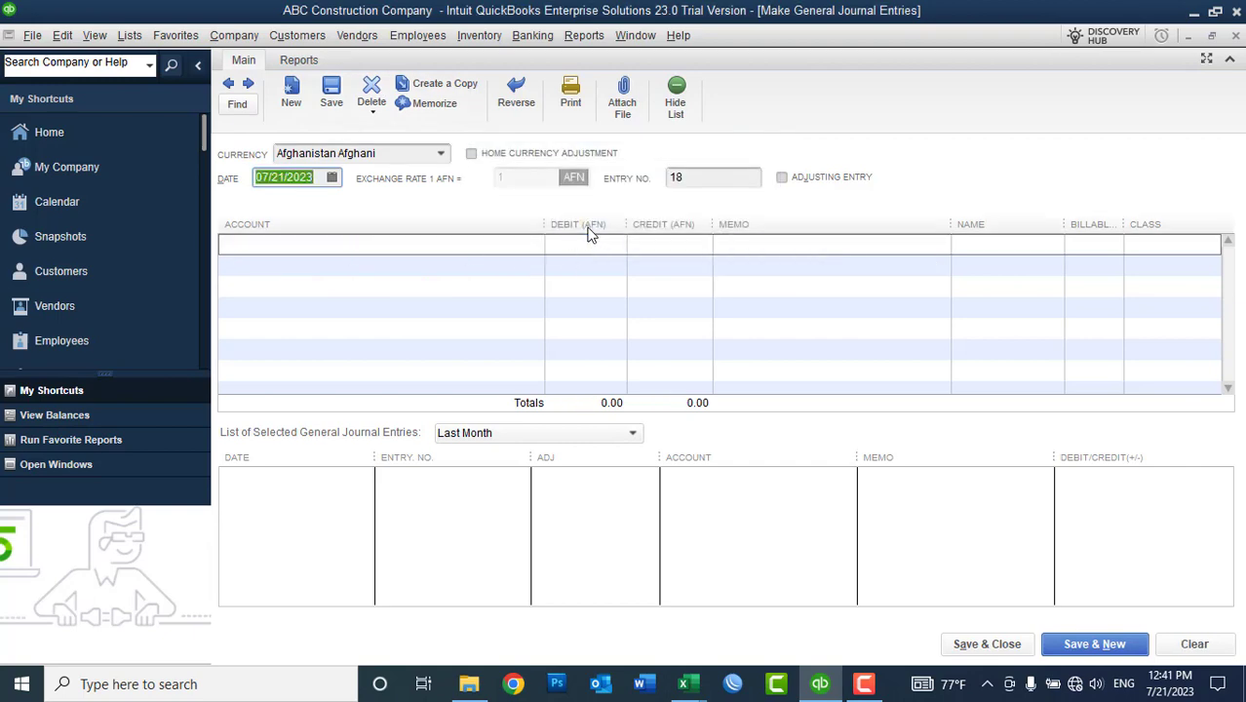
Step: Delete general journal entry 17, the July-2023 salary tax payment to Da Afghanistan Bank
click(234, 86)
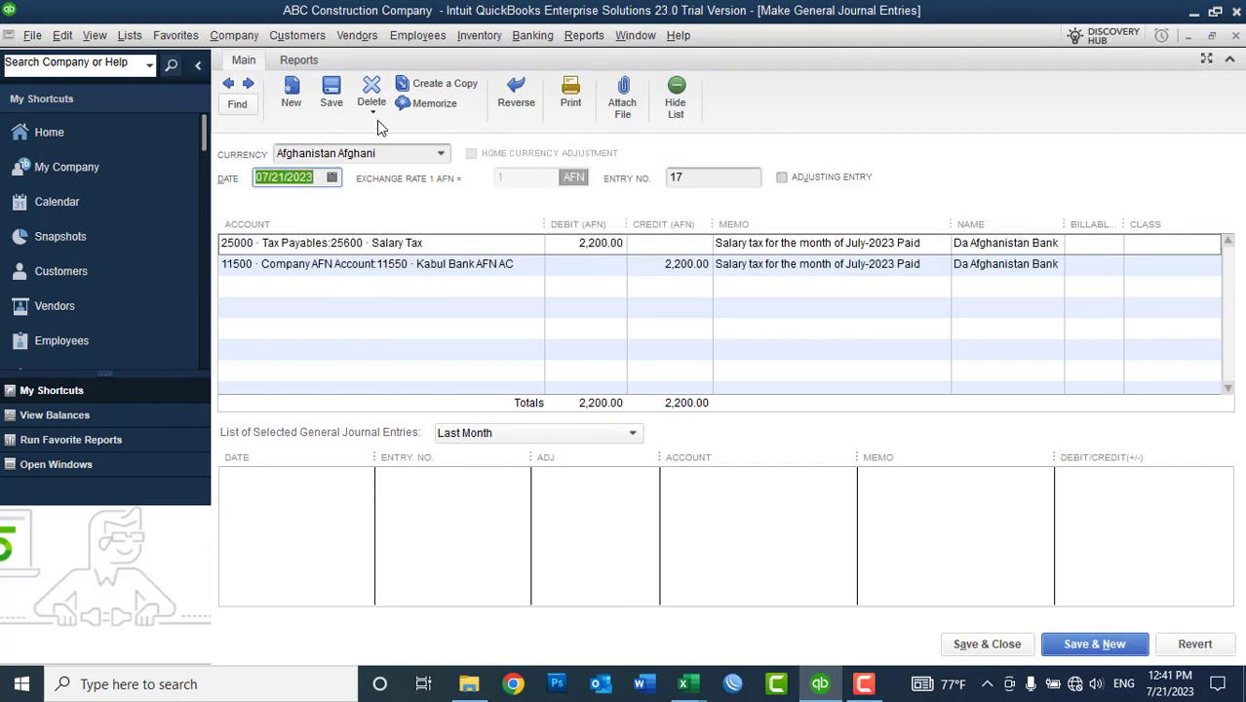
click(371, 90)
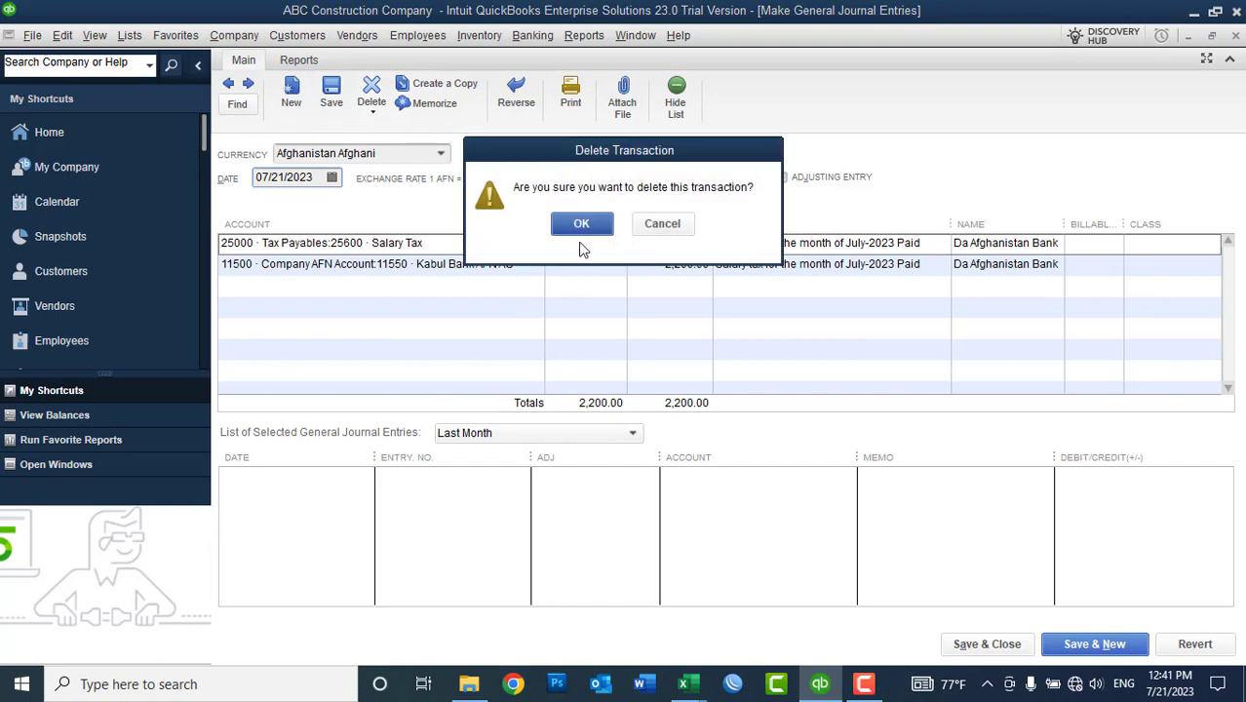
click(582, 223)
Step: Delete general journal entry 16, which records the July-2023 payroll expense and salary tax
click(230, 85)
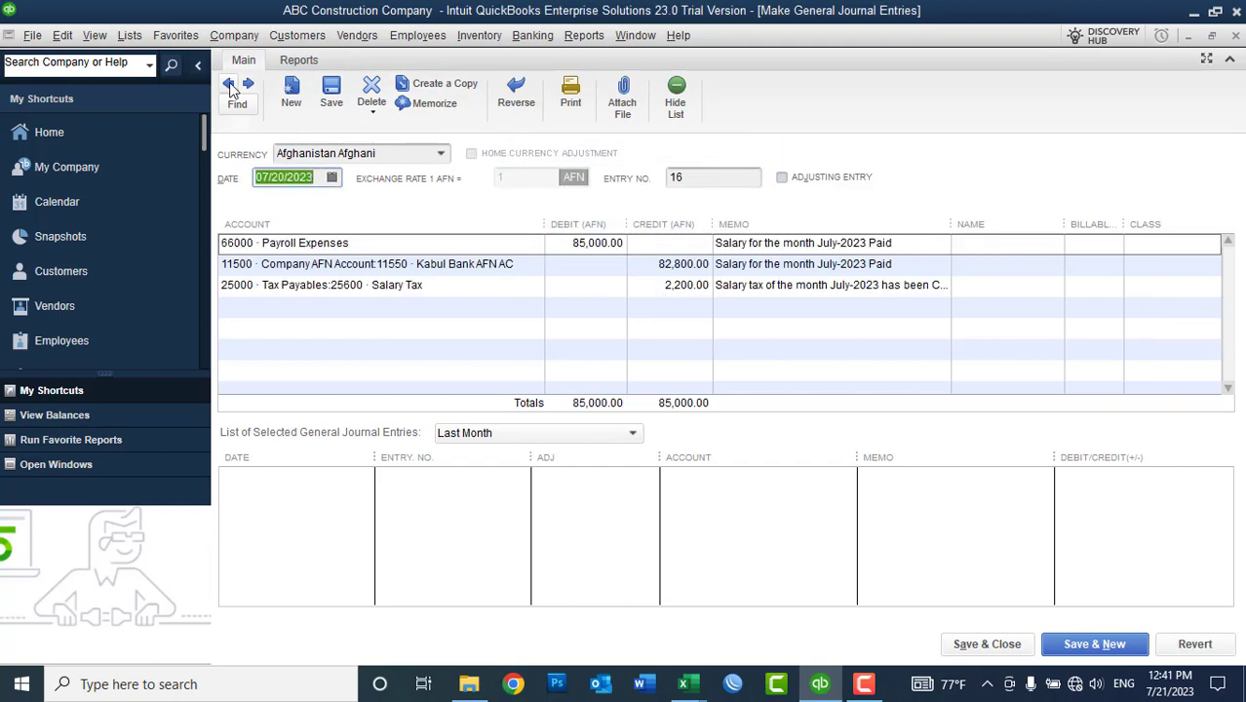
click(367, 89)
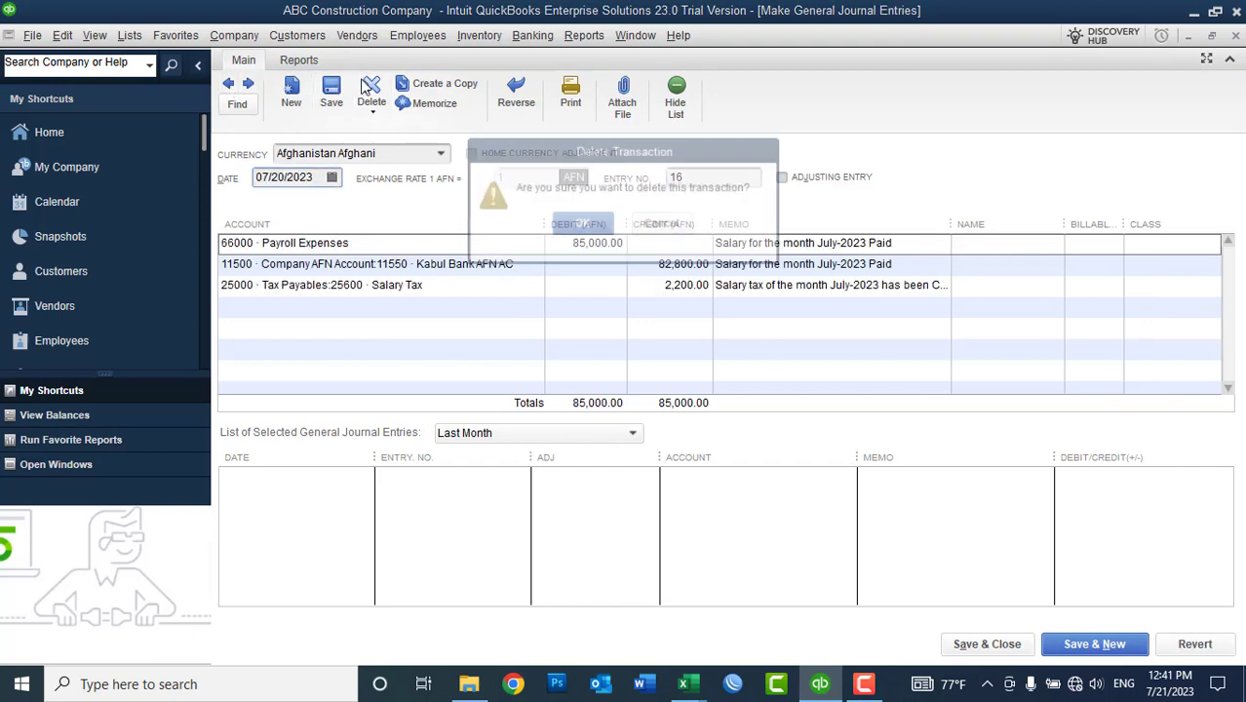
click(581, 224)
Step: Review the remaining general journal entries back to the 05/20/2023 AIB Bank loan receipt, and close the journal window
click(230, 86)
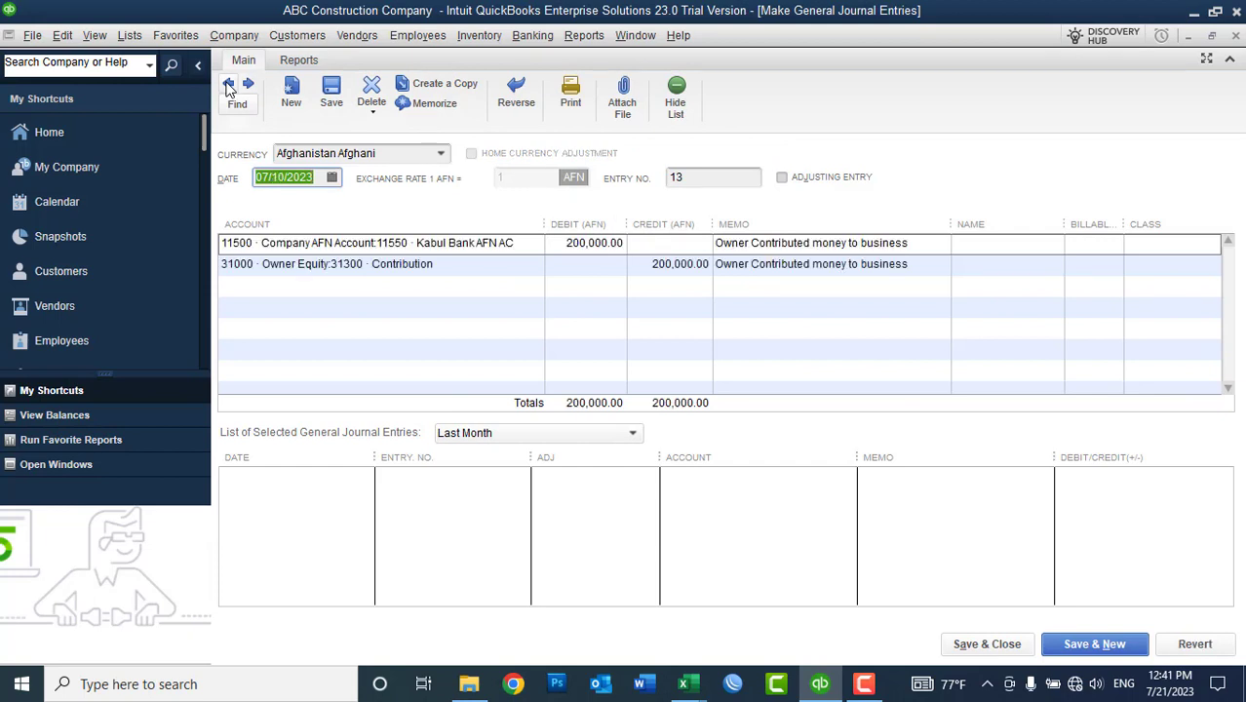
click(230, 85)
click(230, 86)
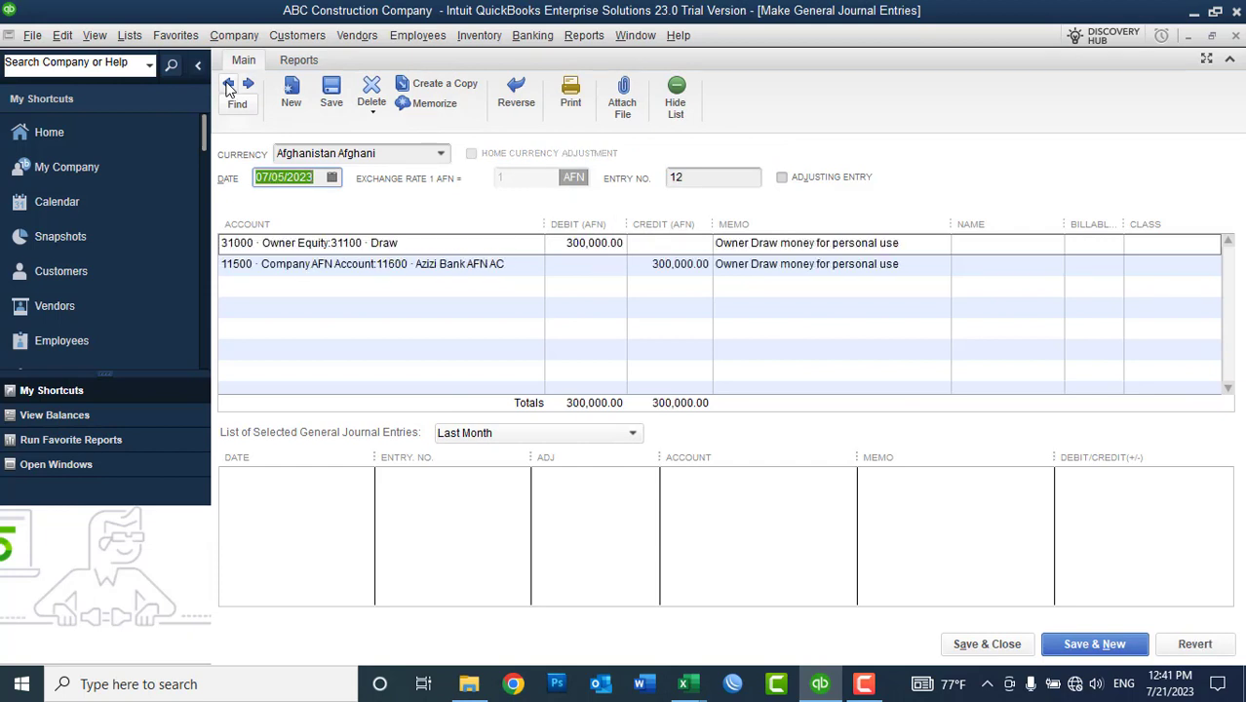
click(230, 86)
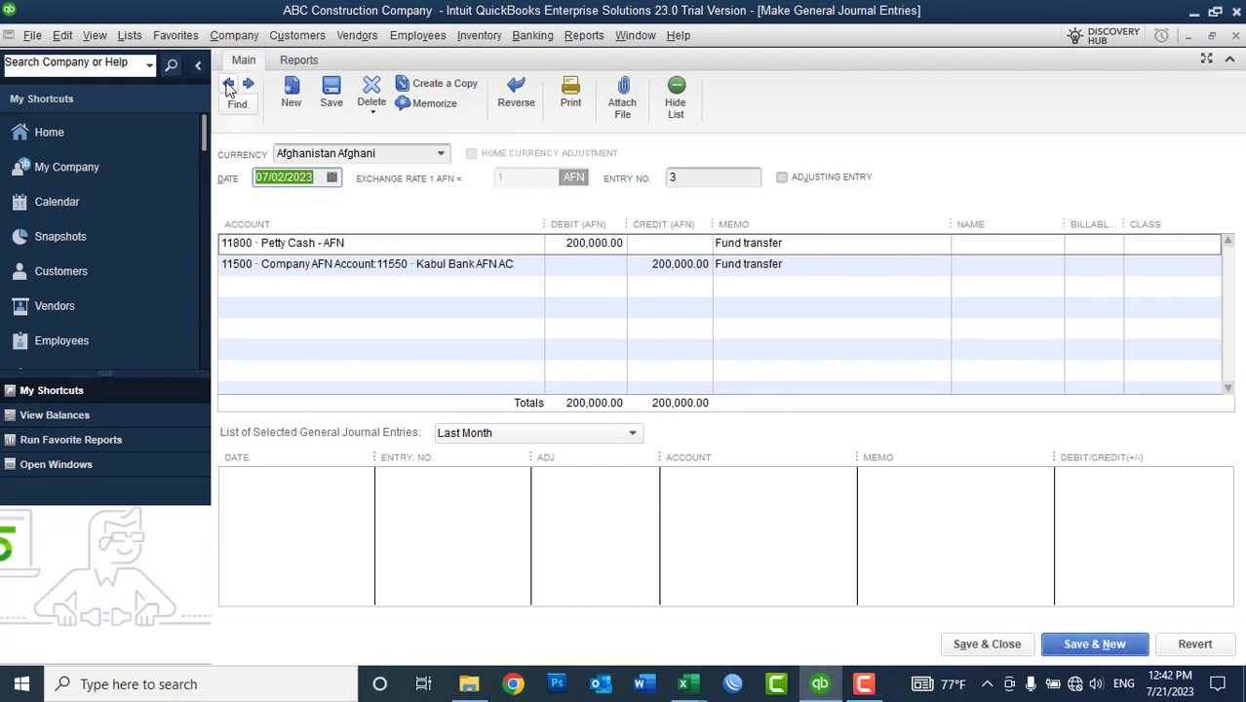
click(230, 86)
click(230, 85)
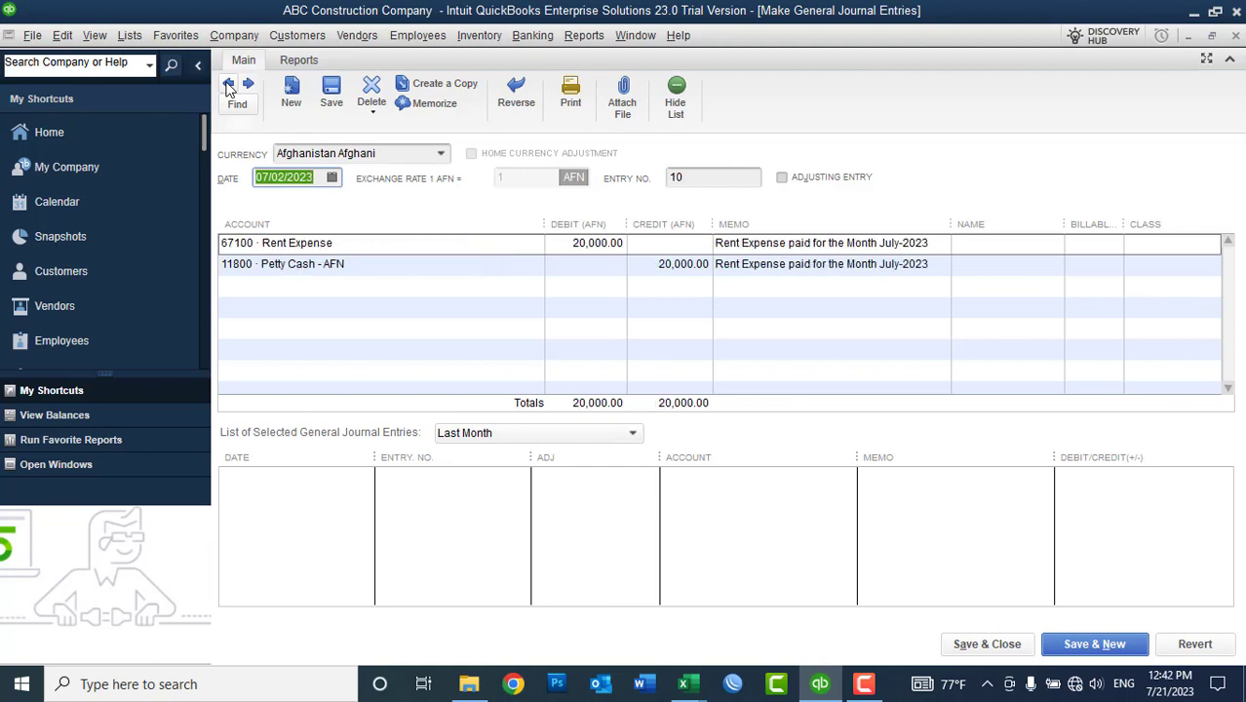
click(230, 86)
click(247, 84)
click(230, 85)
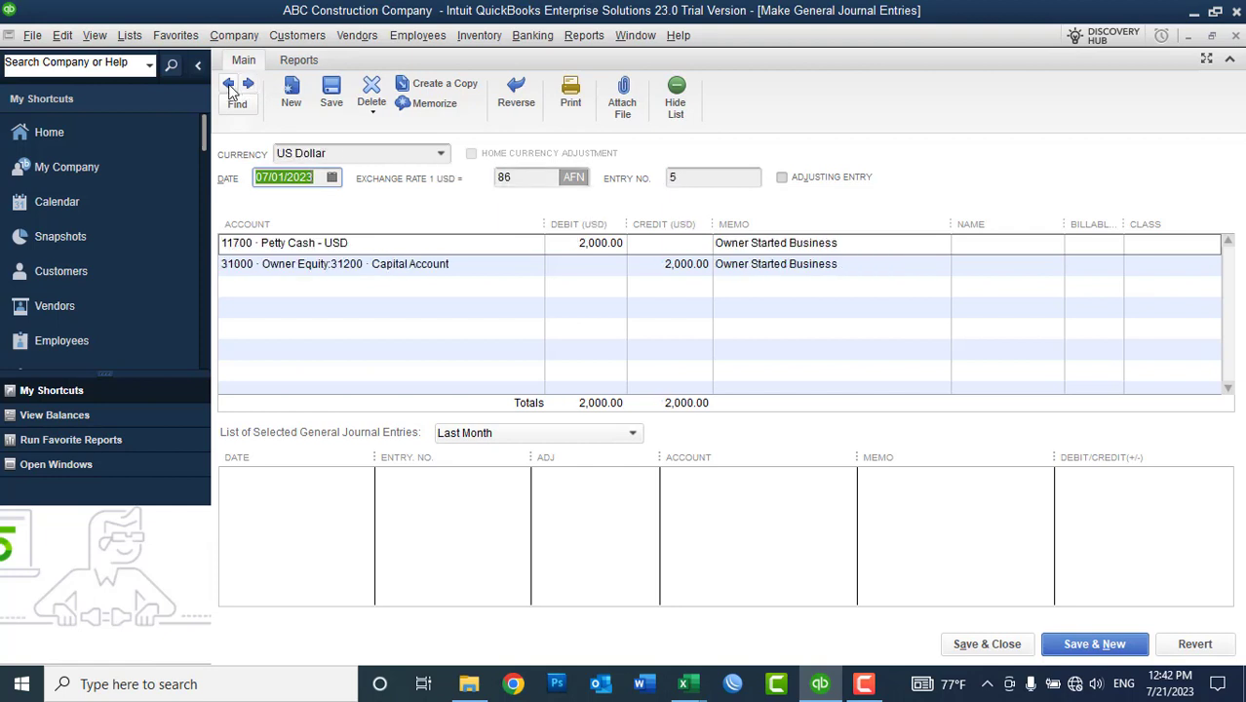
click(230, 85)
click(230, 86)
click(230, 86)
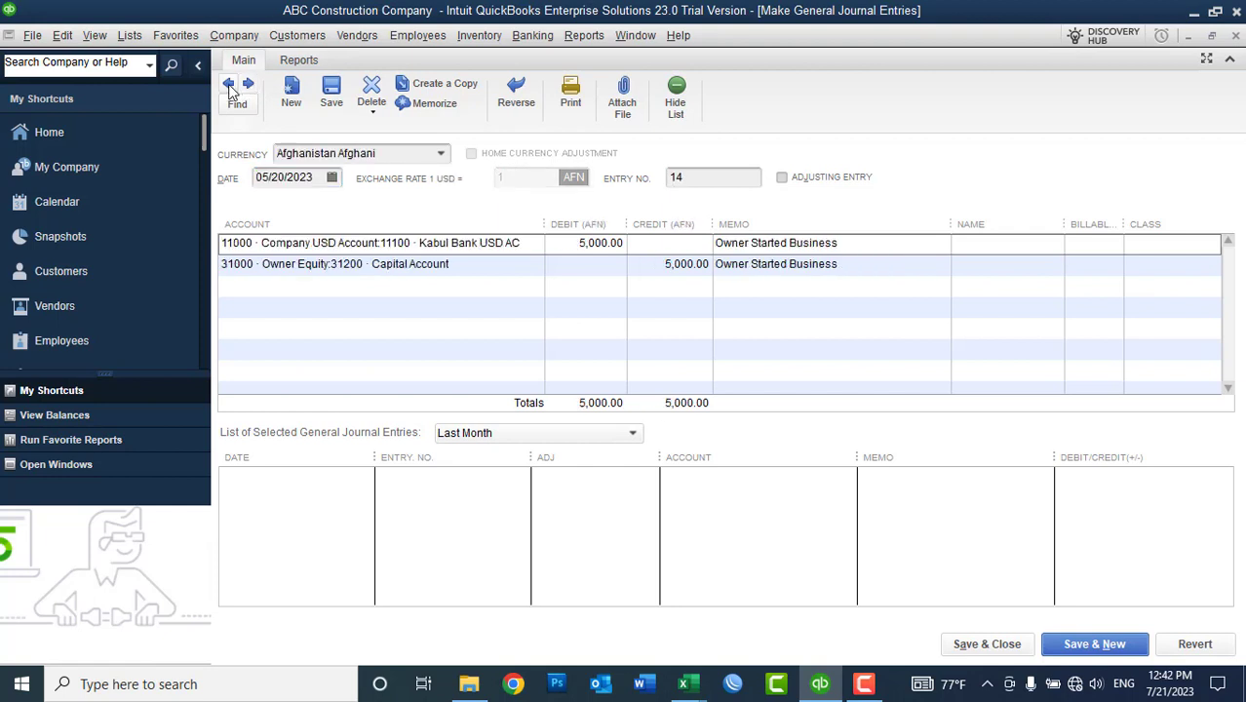
click(230, 86)
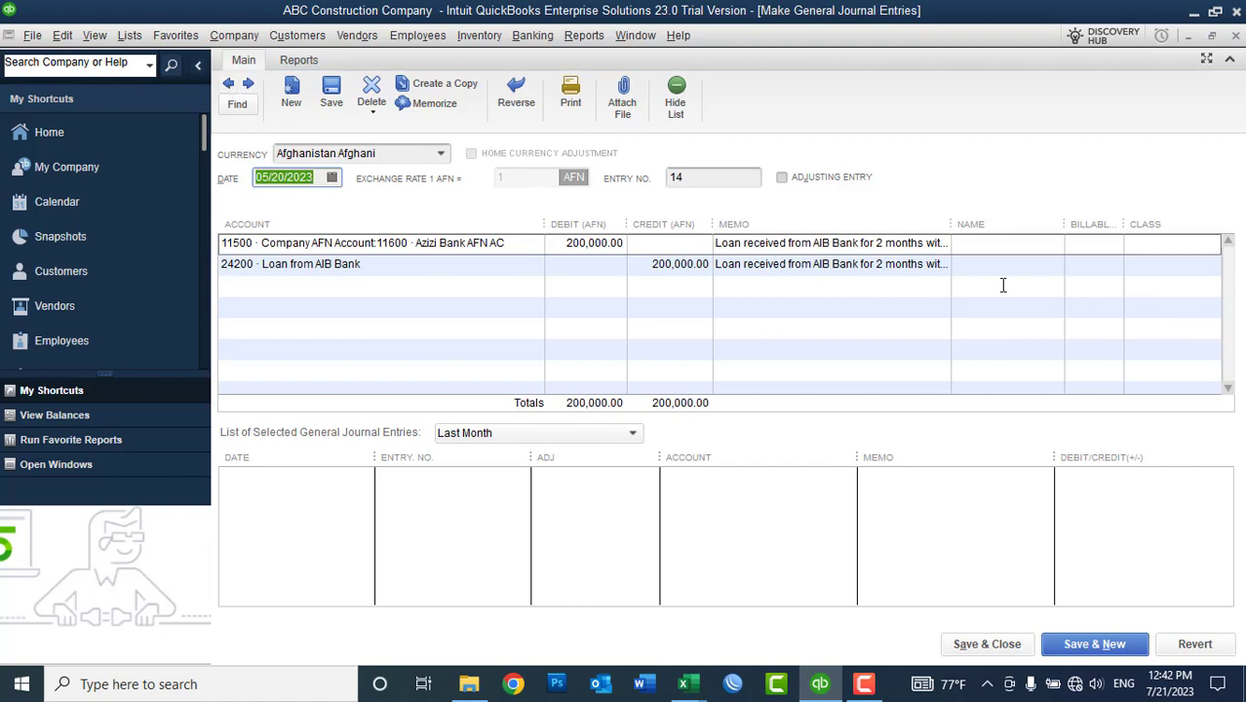
click(1234, 37)
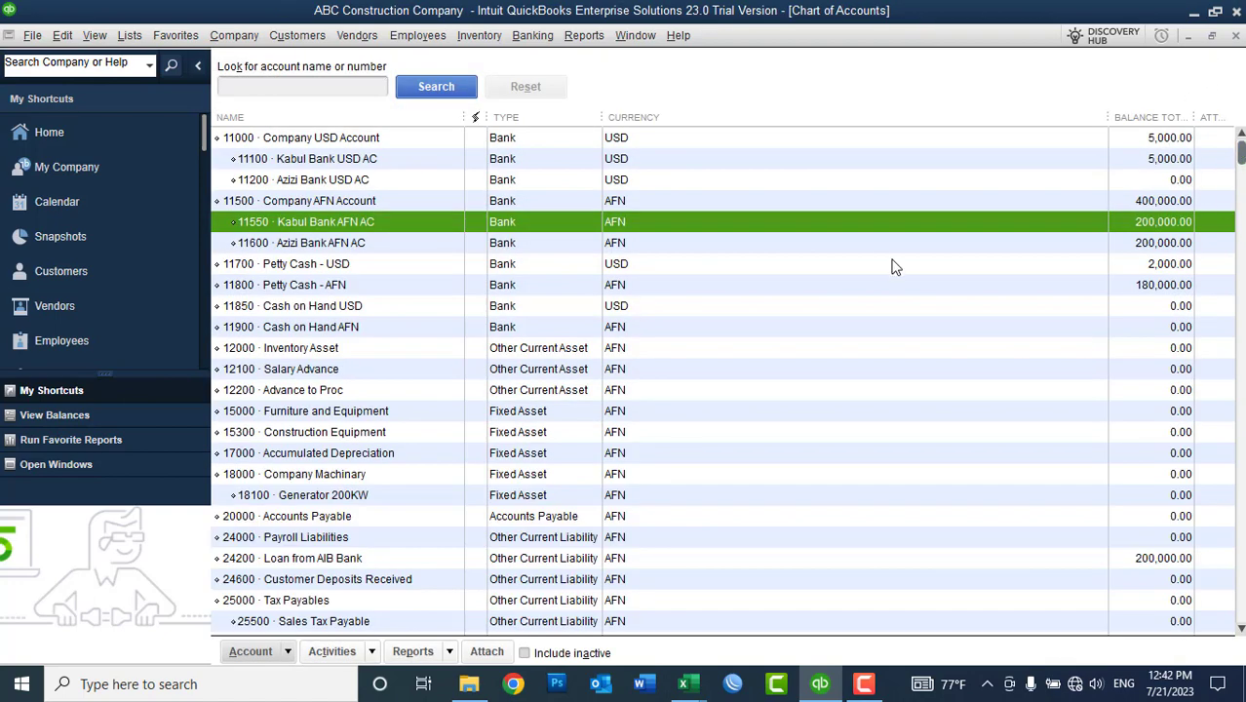
Step: Check the Petty Cash - USD and Petty Cash - AFN accounts in the Chart of Accounts
click(320, 270)
click(327, 285)
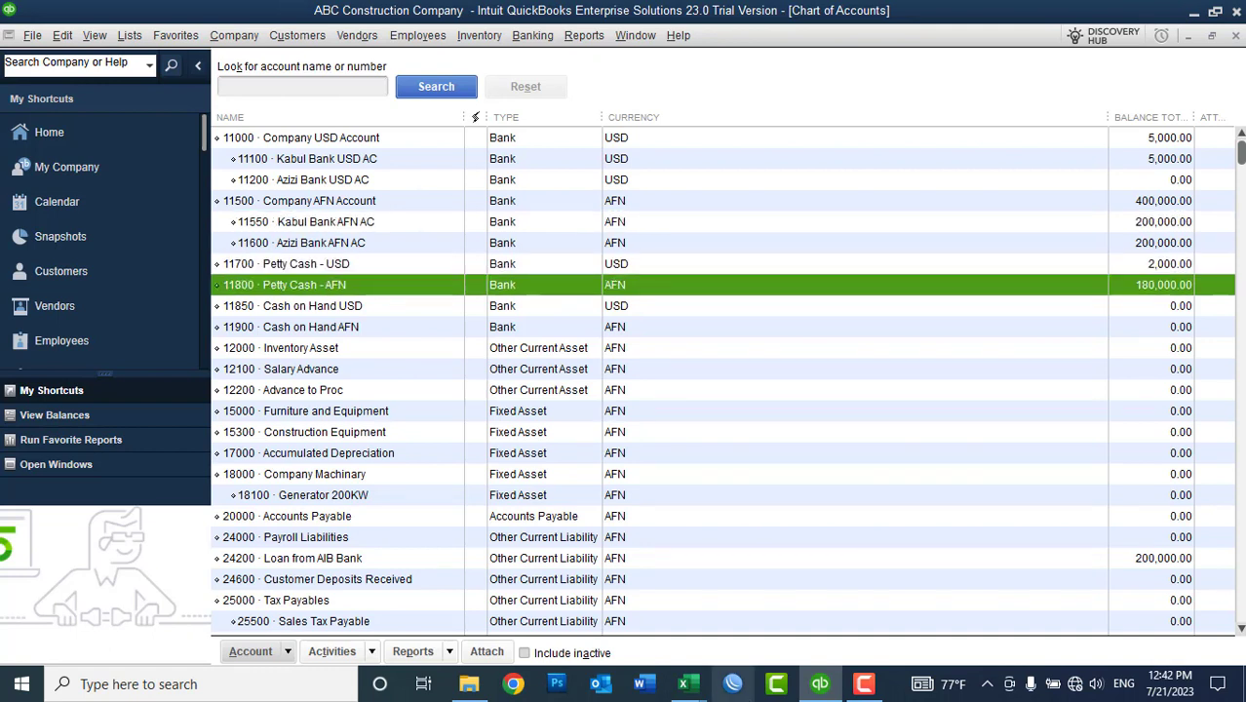
Step: Switch to the Excel Salary Sheet and check the net salaries in G2:G6 and the employee names in B2:B6
click(819, 685)
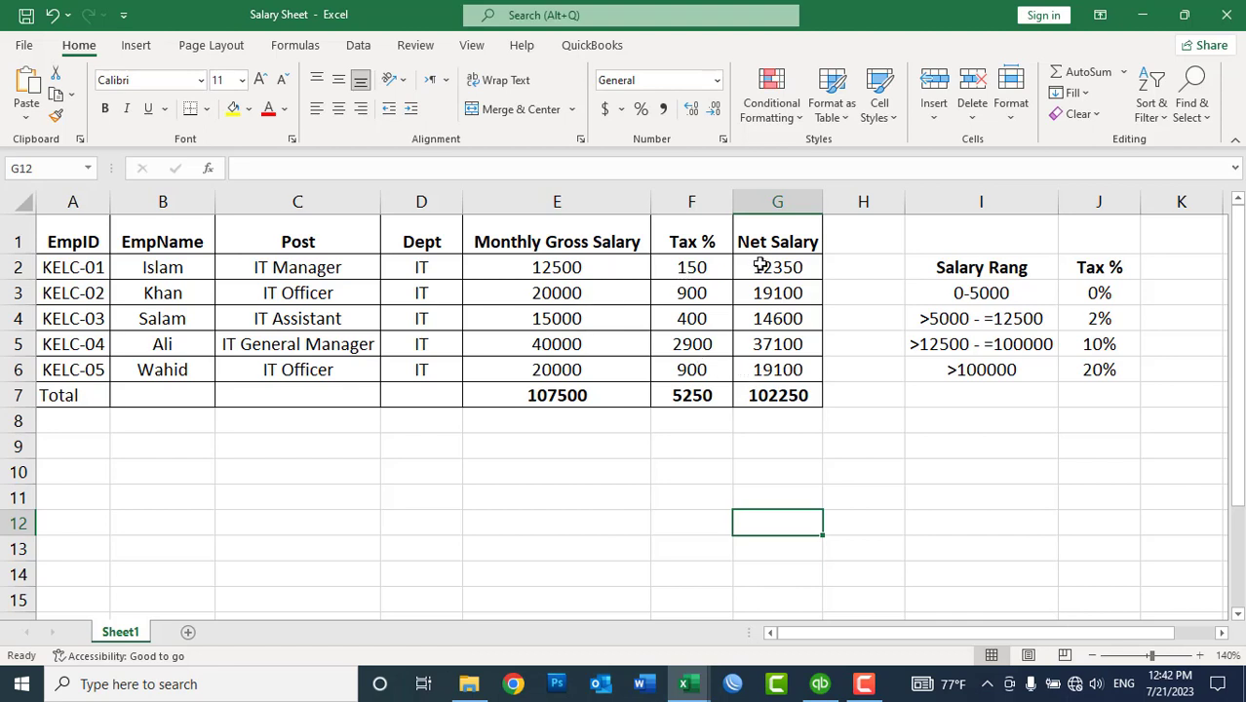
drag(760, 266, 755, 368)
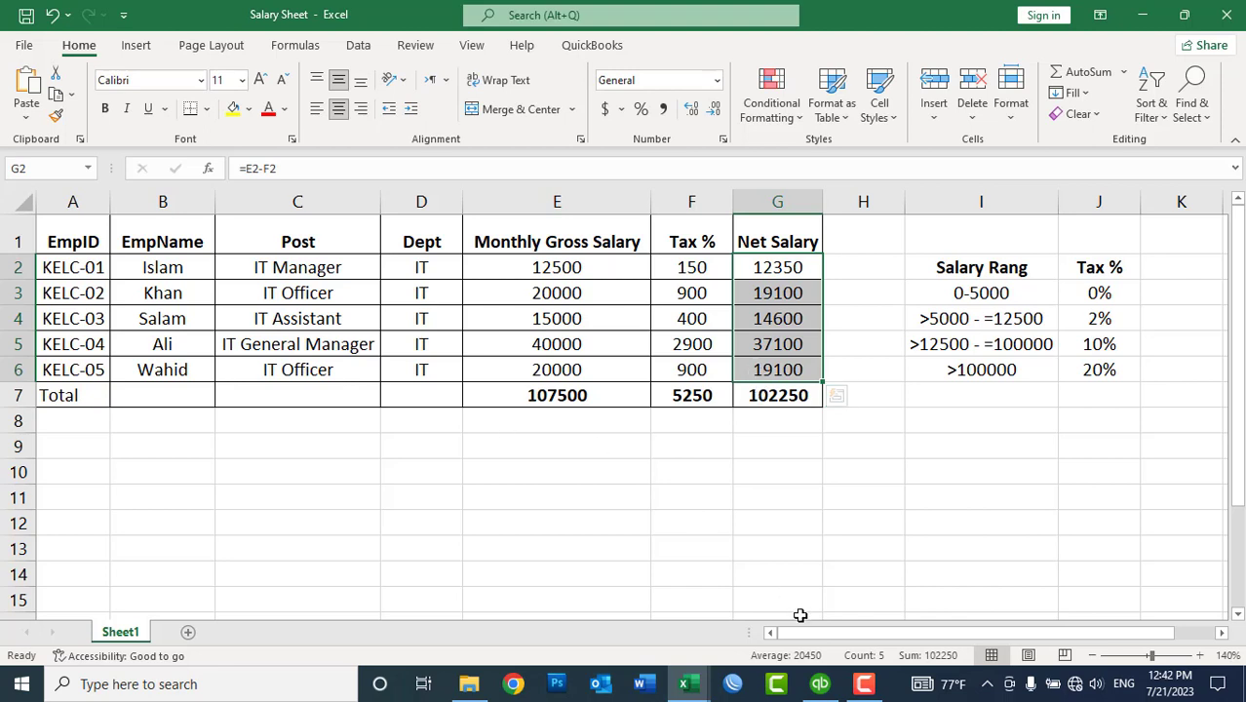
drag(151, 268, 153, 361)
click(153, 365)
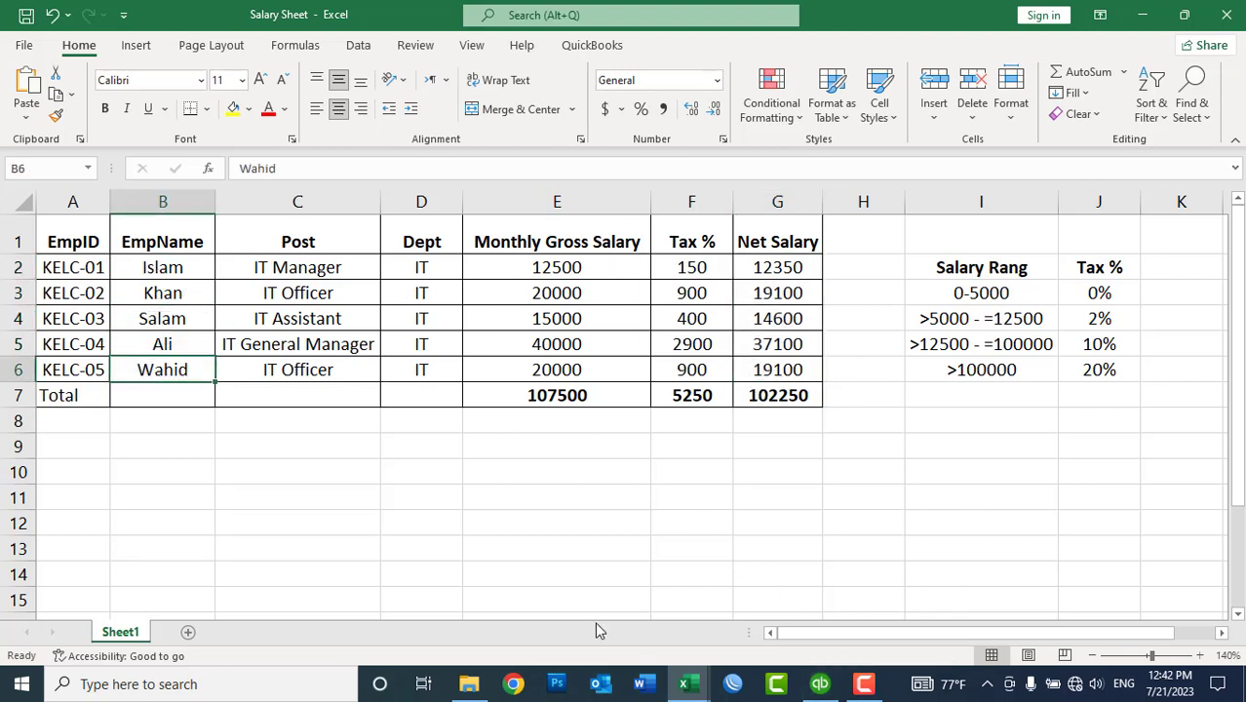
Step: Switch to QuickBooks, close the Chart of Accounts and open the Employee Center to view the active employees
mouse_move(824, 682)
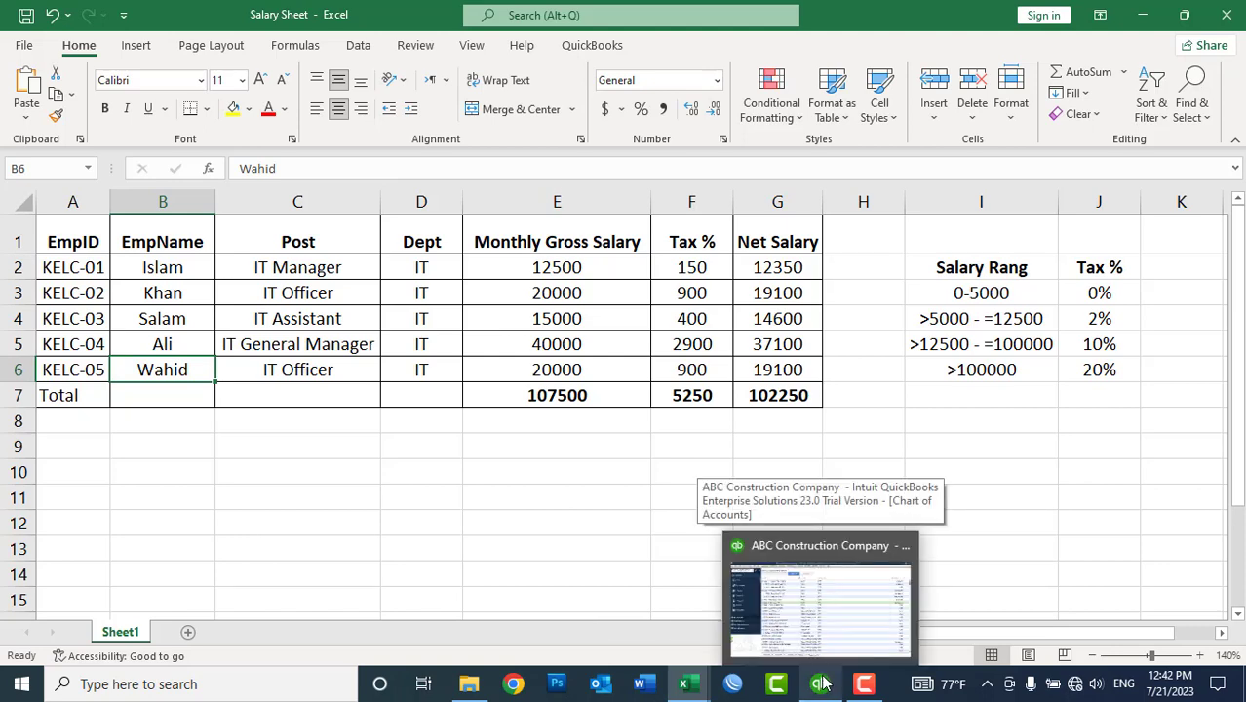
click(825, 682)
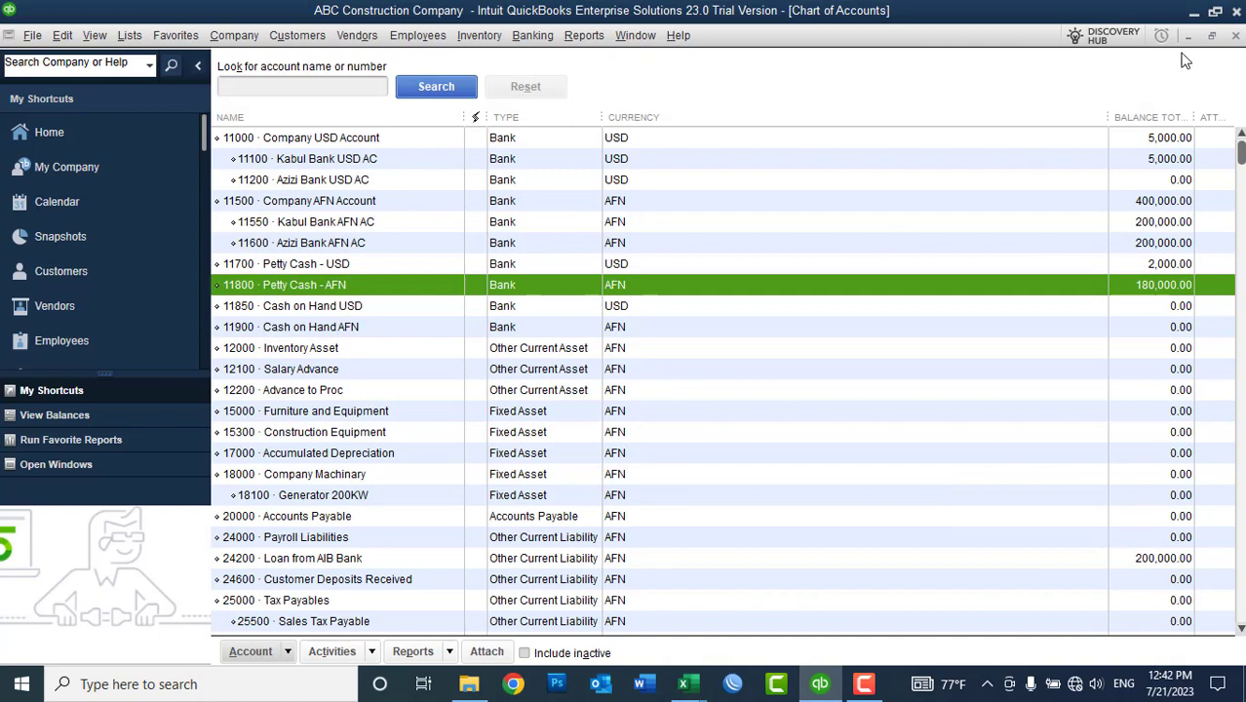
click(1235, 36)
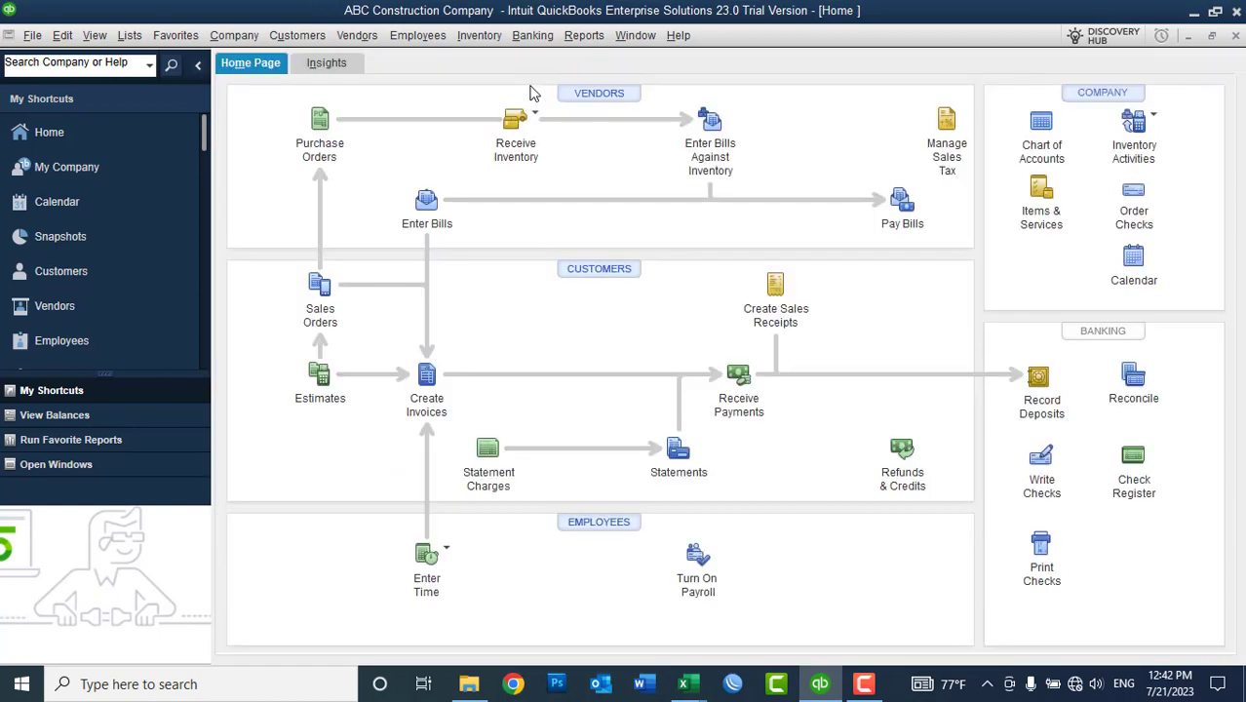
click(402, 39)
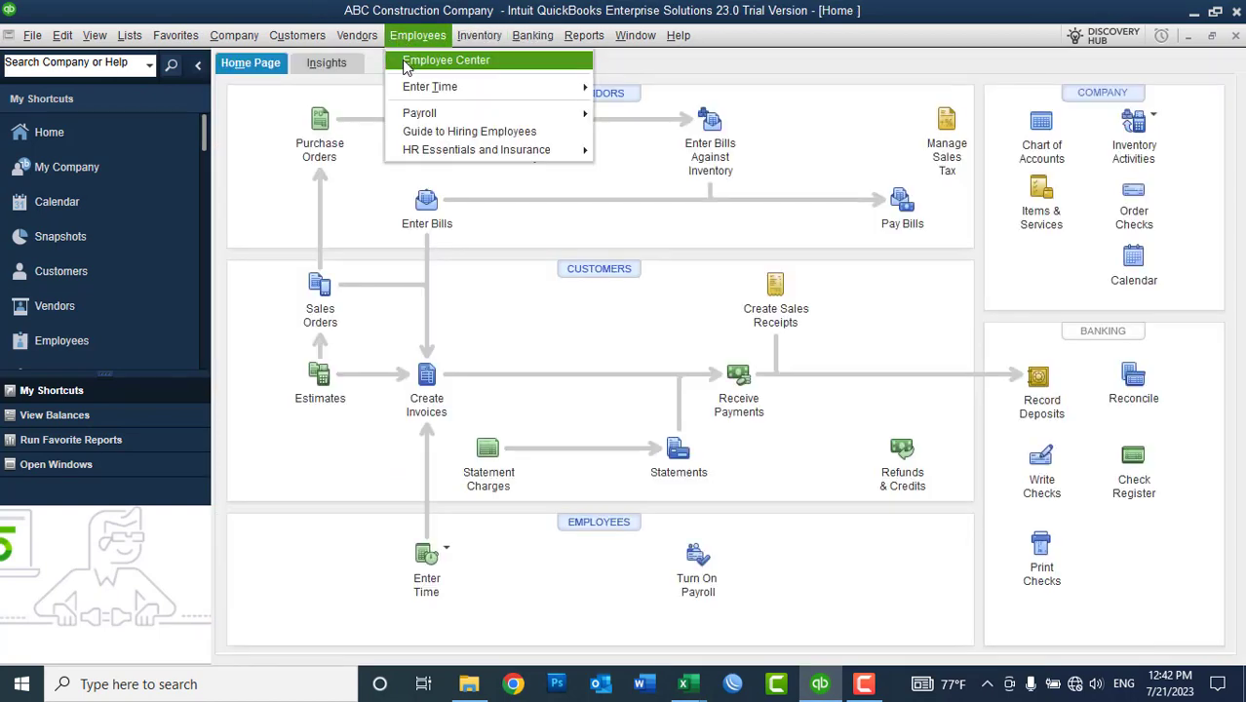
click(446, 60)
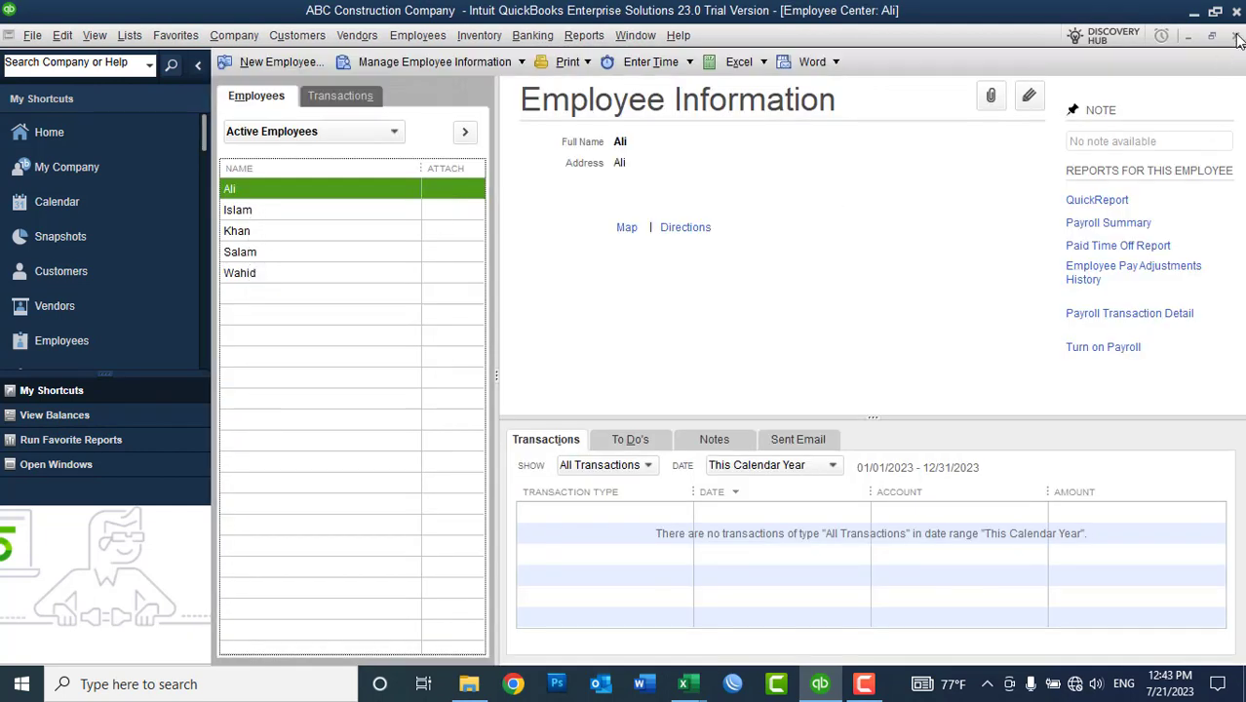
Step: Check the IT General Manager's employment information without changing it, and close the Employee Center
double_click(332, 187)
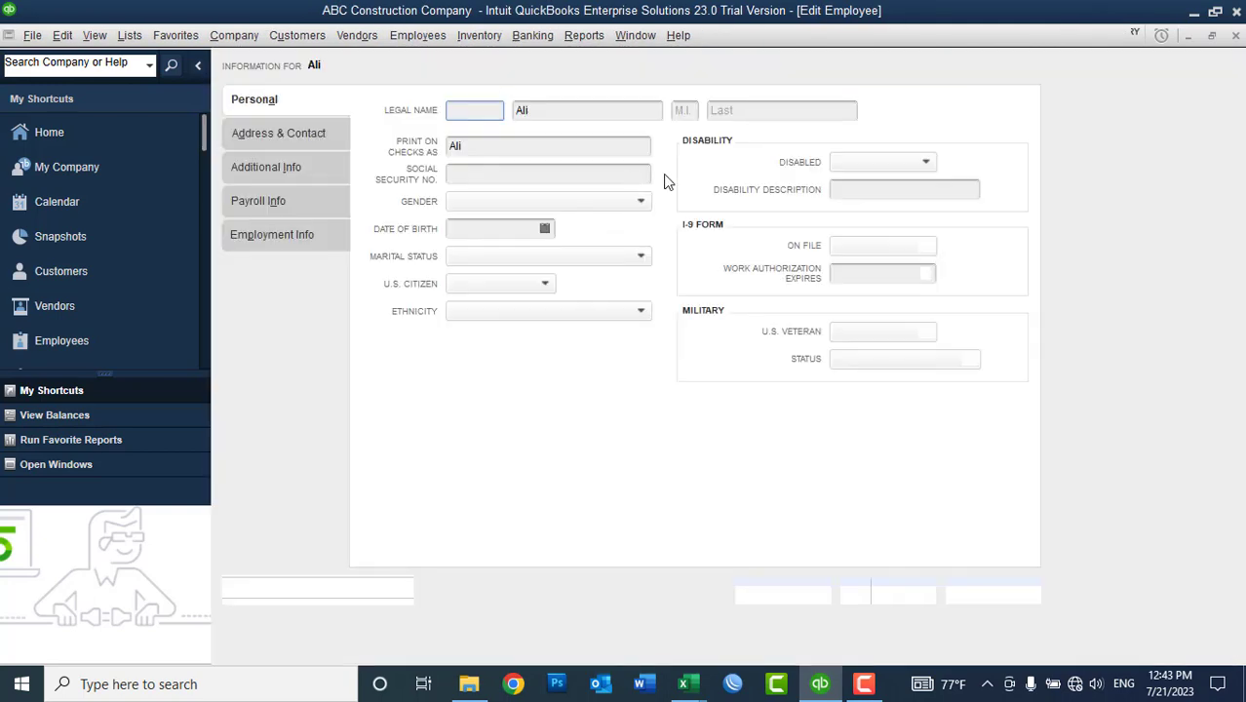
click(269, 233)
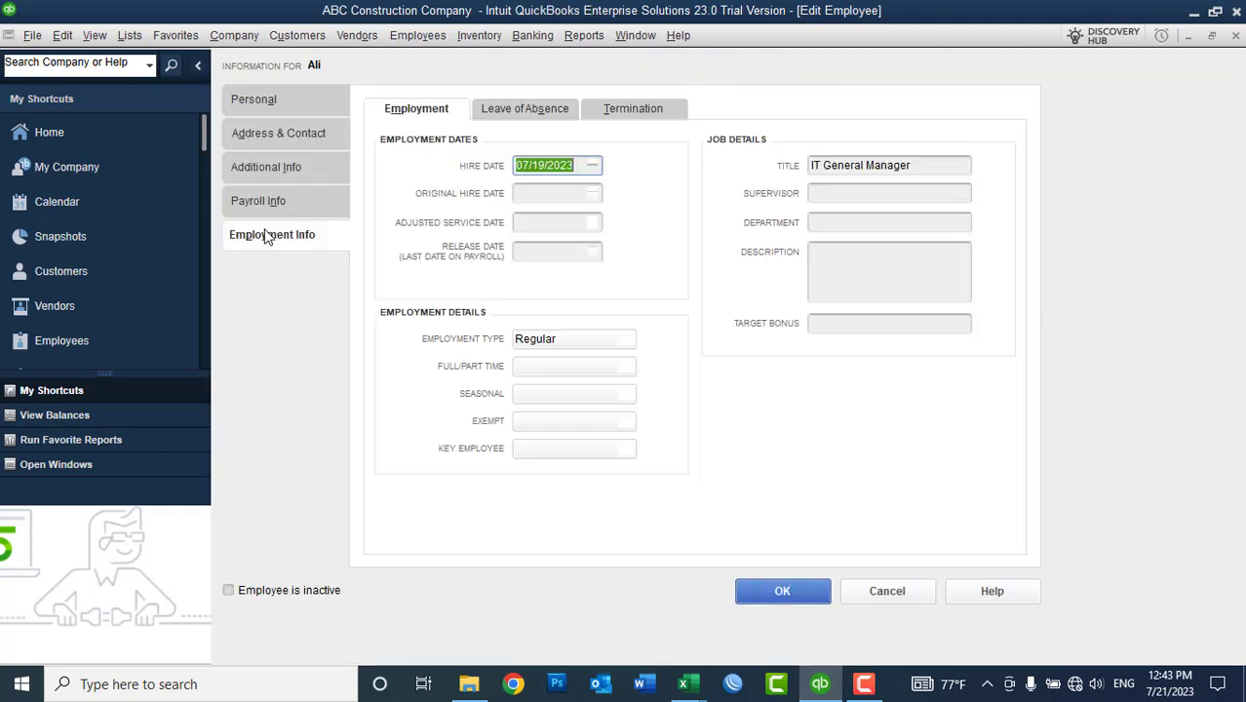
click(886, 591)
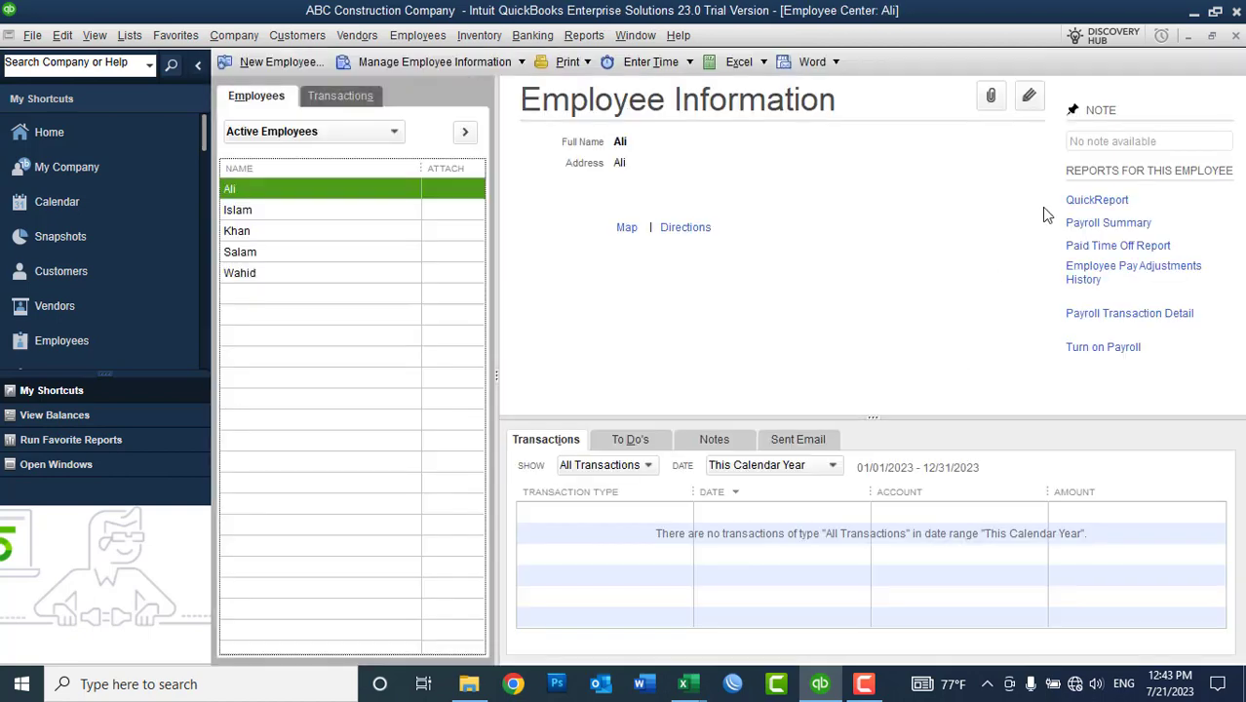
click(1236, 36)
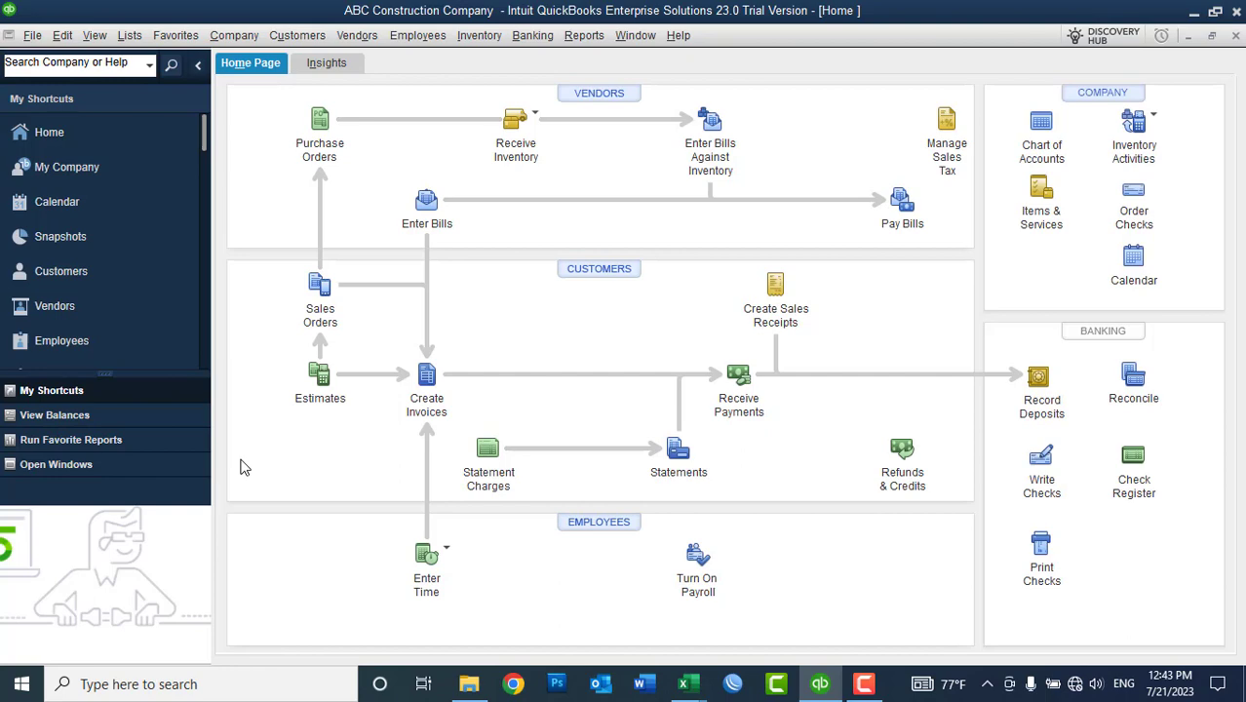
Step: Open a new general journal entry dated 07/21/2023 and set the first line's account to 66000 Payroll Expenses
click(234, 36)
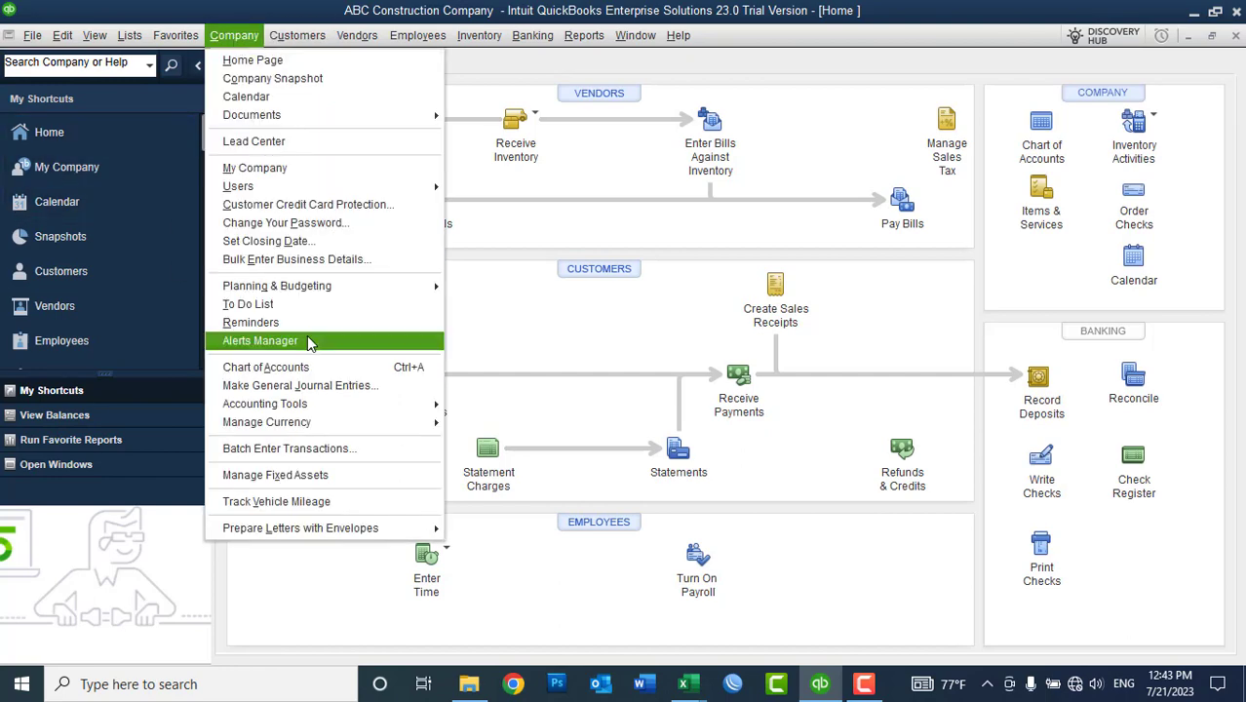
click(322, 386)
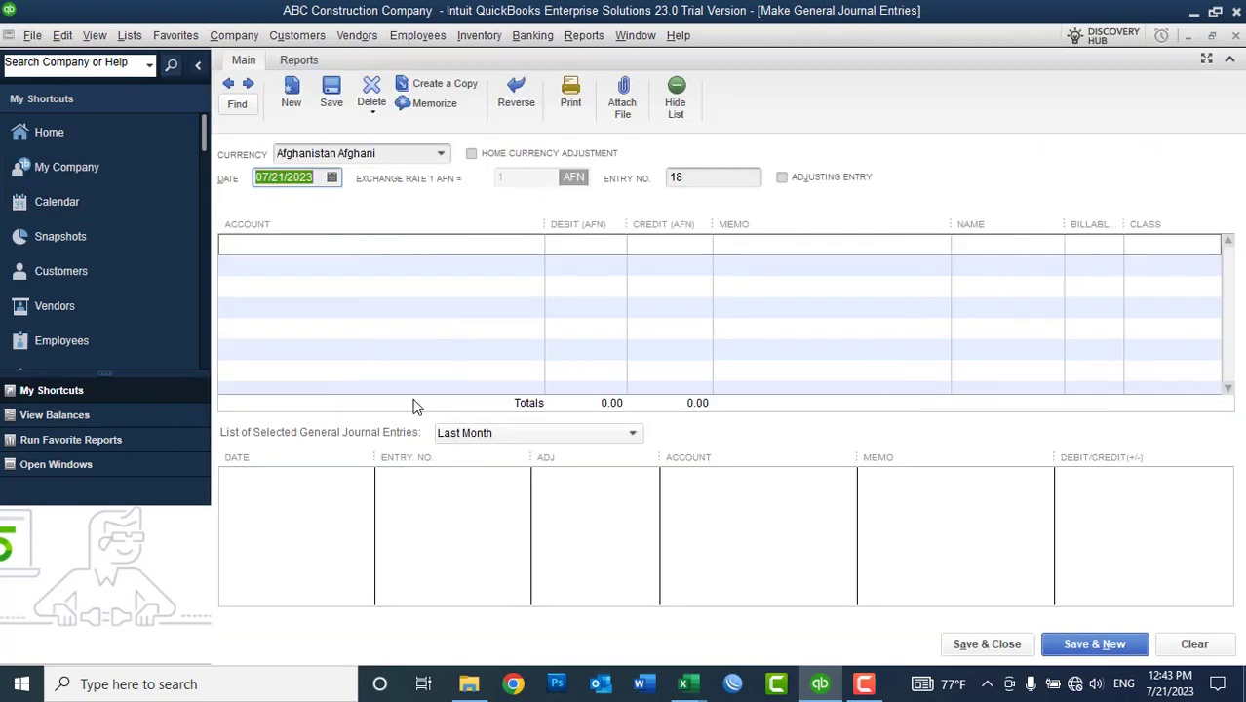
click(332, 179)
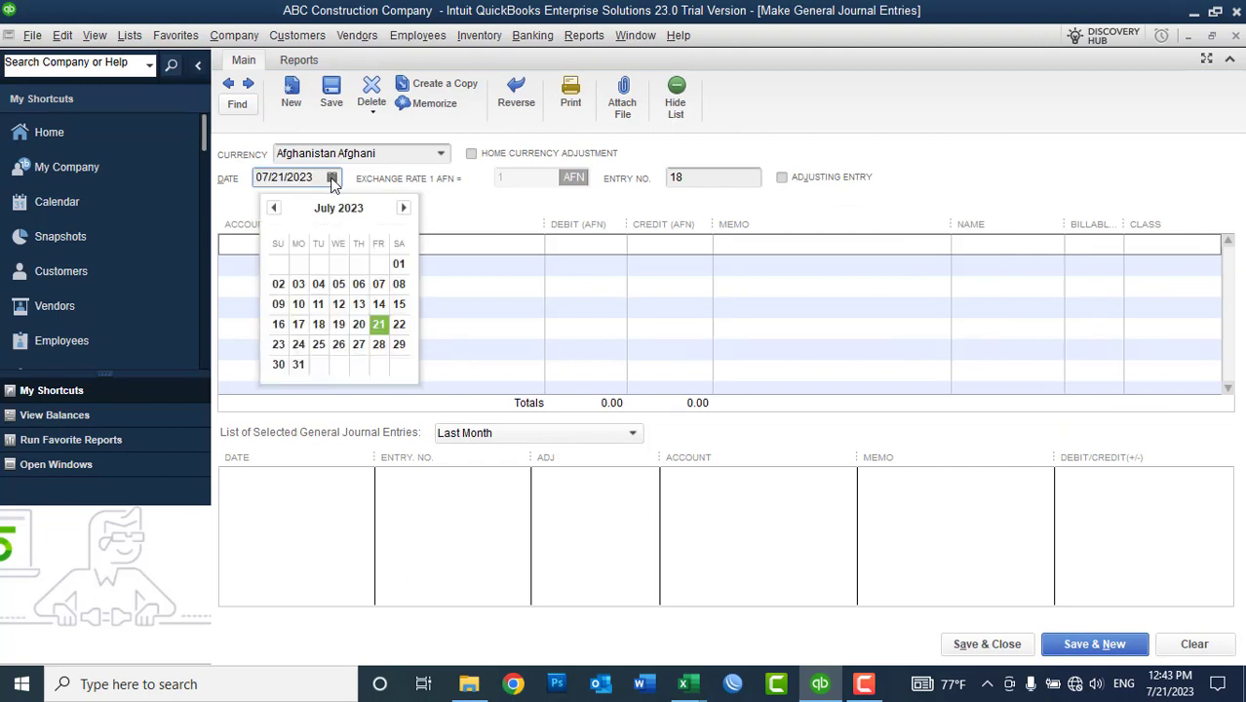
click(465, 226)
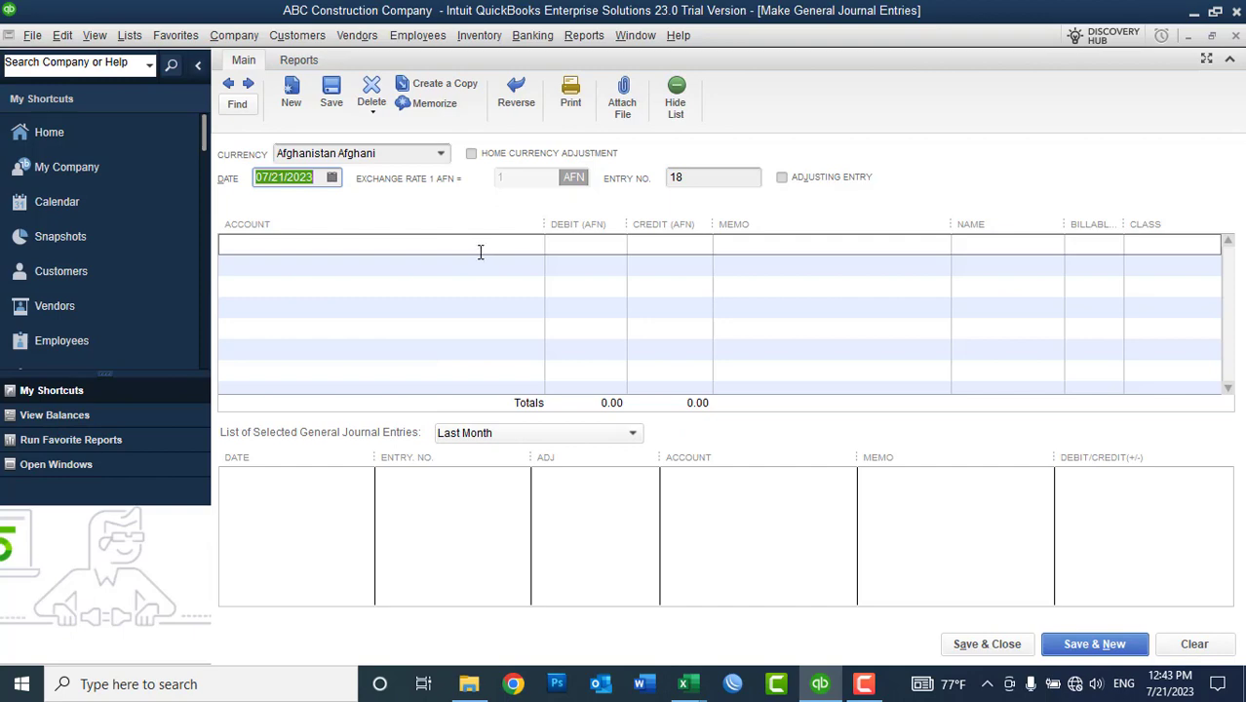
click(475, 246)
text(par)
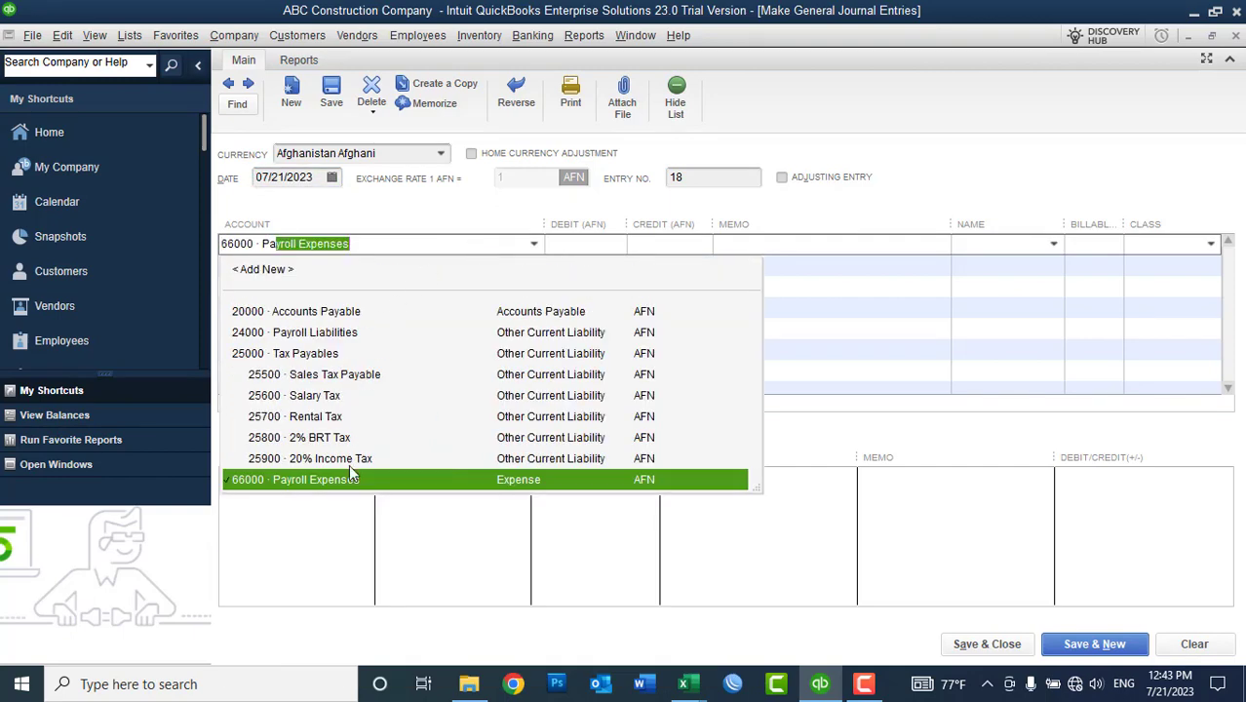
key(Tab)
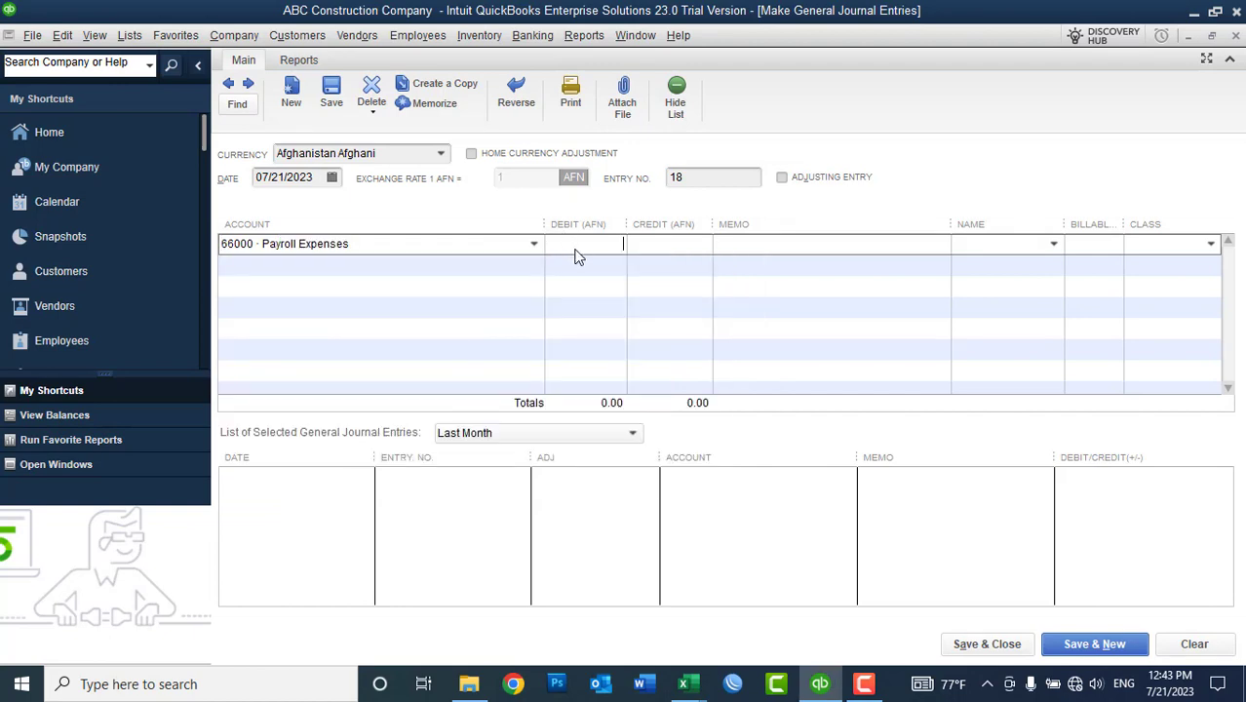
Step: Switch to the Excel Salary Sheet, copy the 12500 gross salary from E2, and enter it as the Payroll Expenses debit in QuickBooks
click(682, 683)
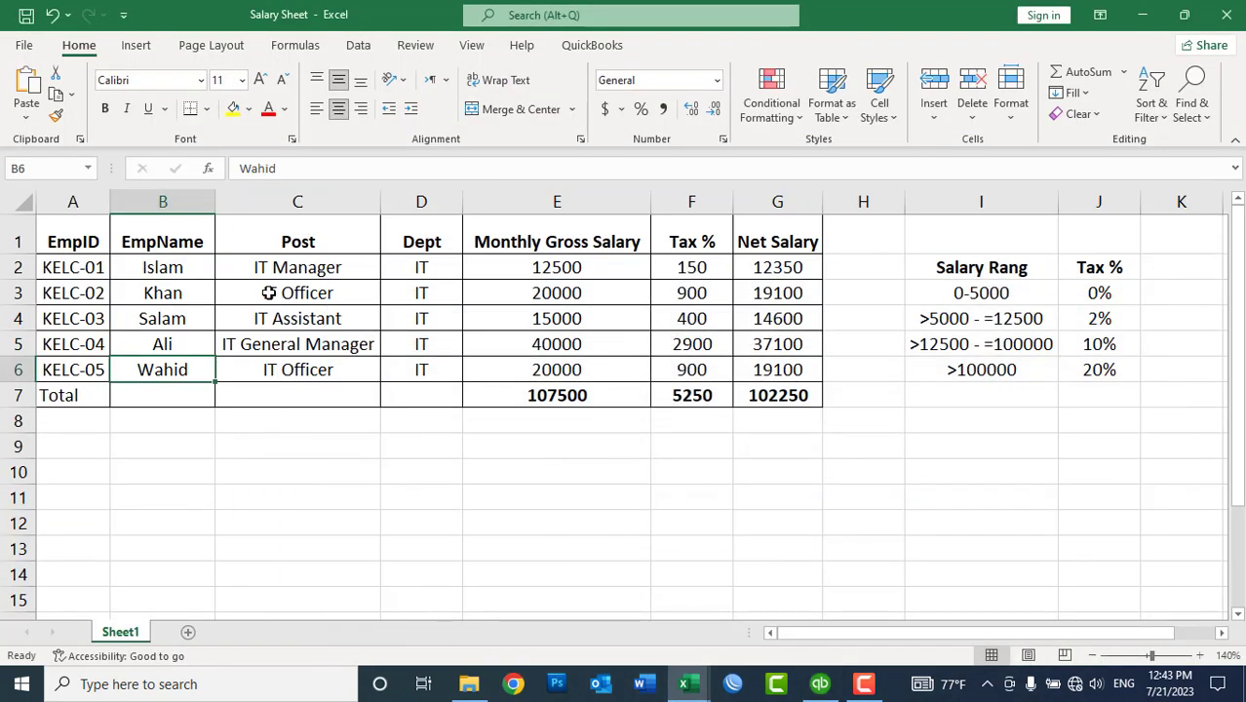
click(534, 276)
key(ctrl+c)
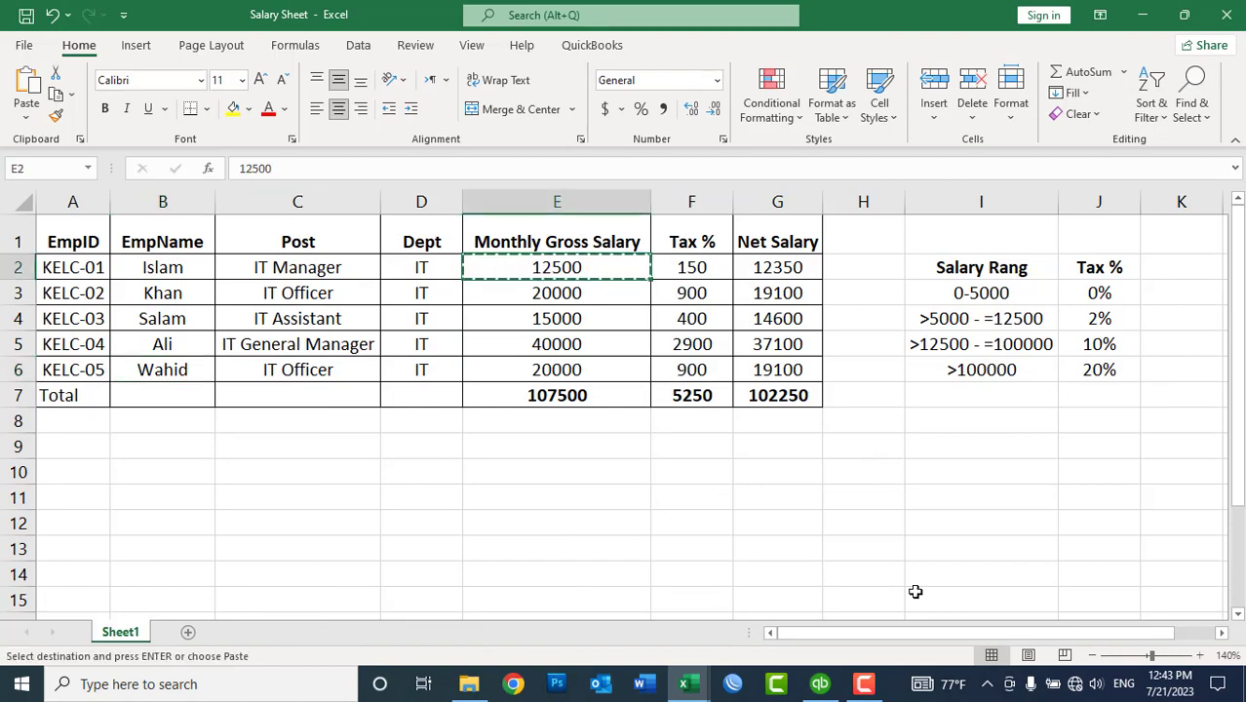
click(819, 686)
click(818, 688)
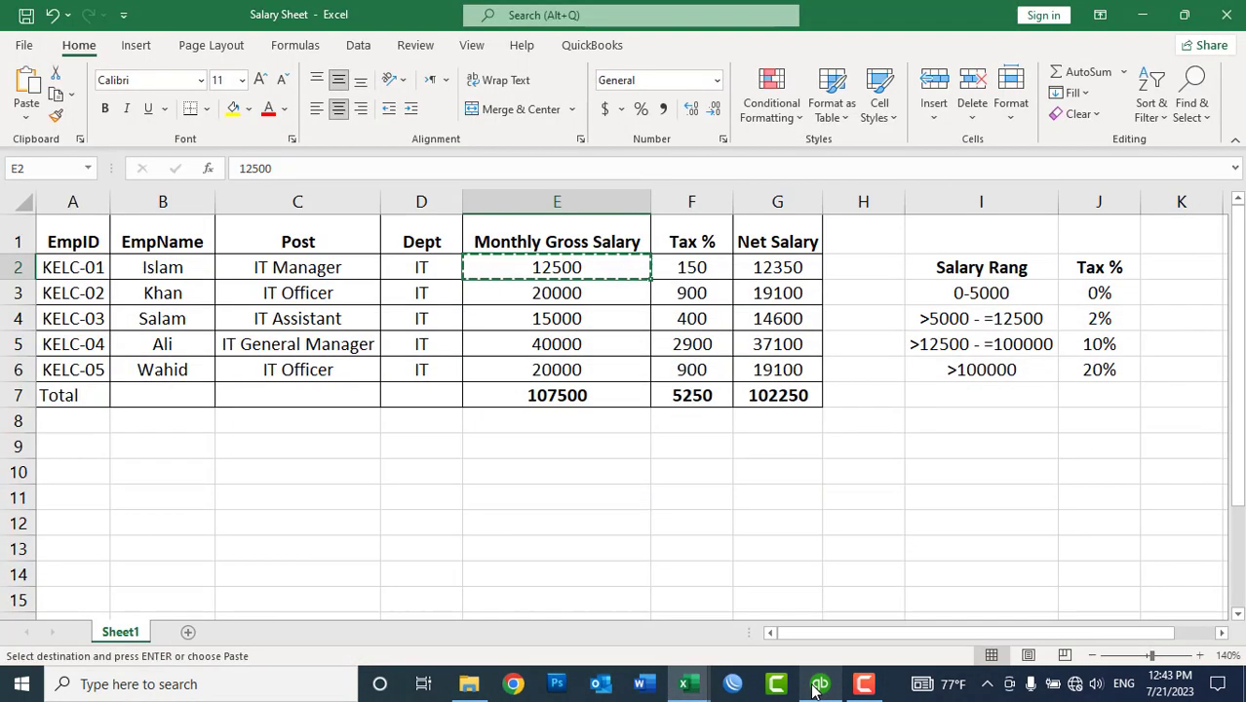
click(819, 686)
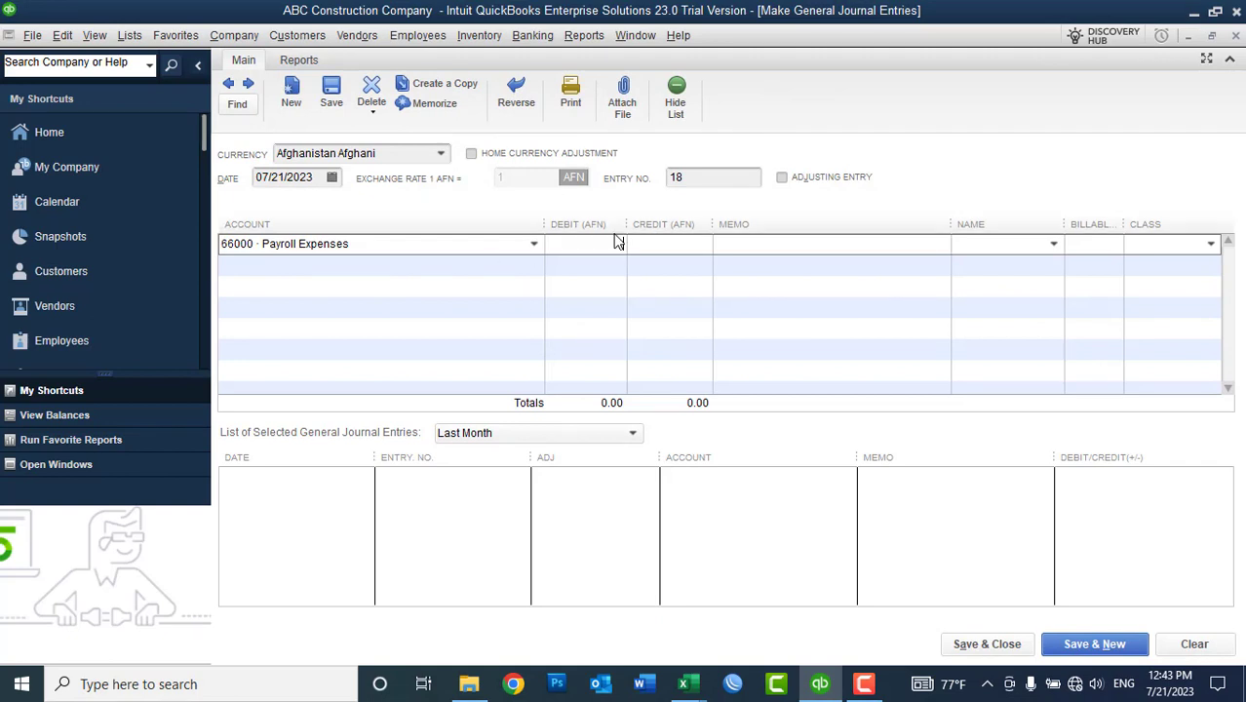
click(666, 245)
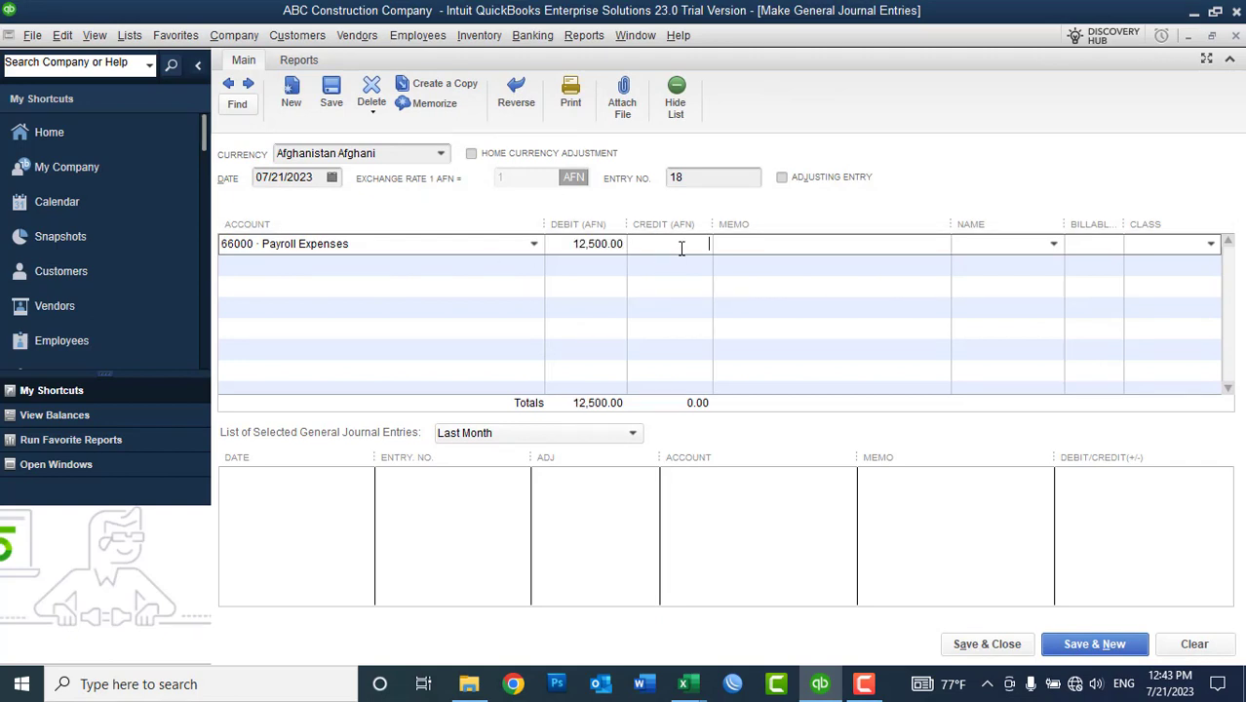
Step: Assign the IT Manager's name to the Payroll Expenses line and enter the memo "Salary for the month July-2023 Paid"
click(1053, 243)
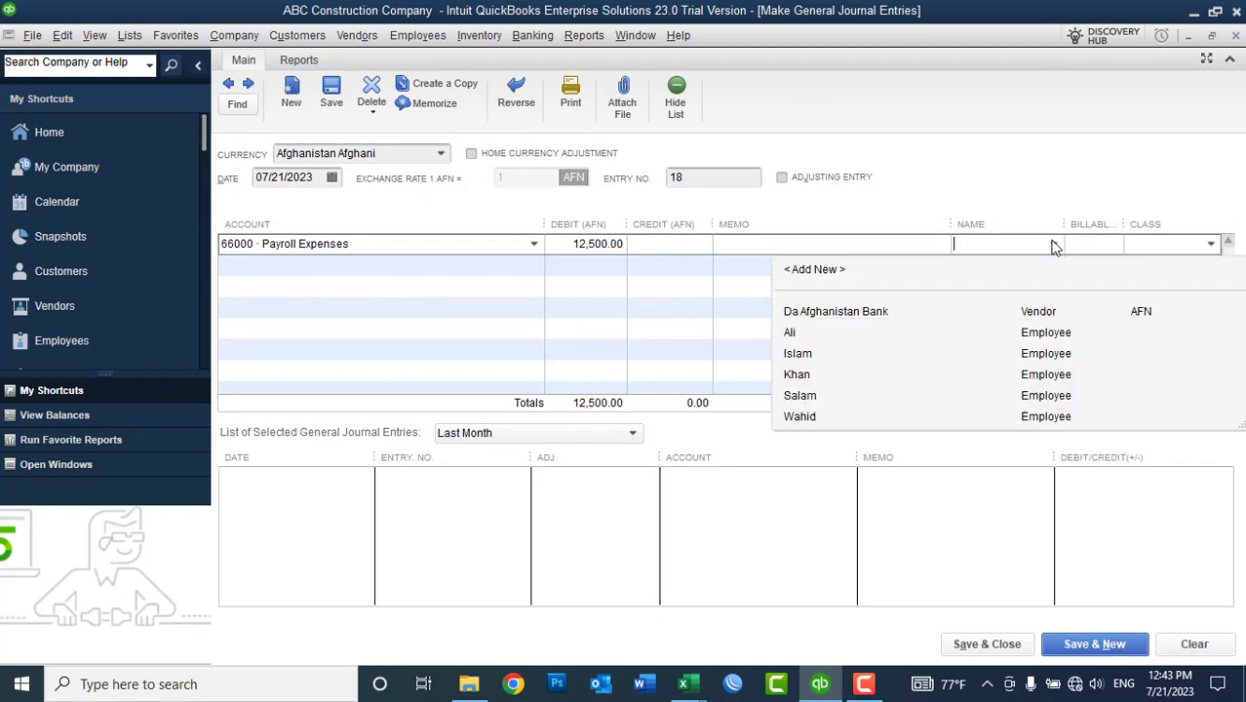
click(819, 353)
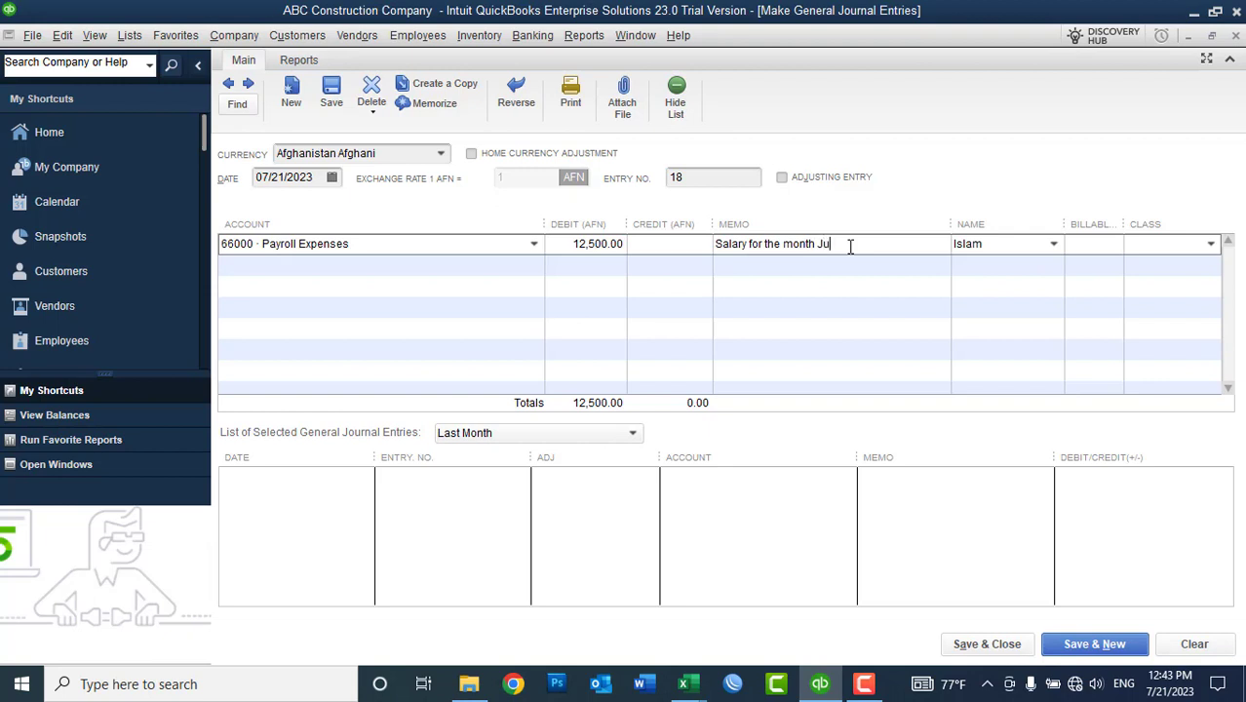
text(-2023 Paid)
Step: Set the second line's account to 11550 Kabul Bank AFN AC and its credit to the 12350 net salary copied from Excel cell G2
click(451, 269)
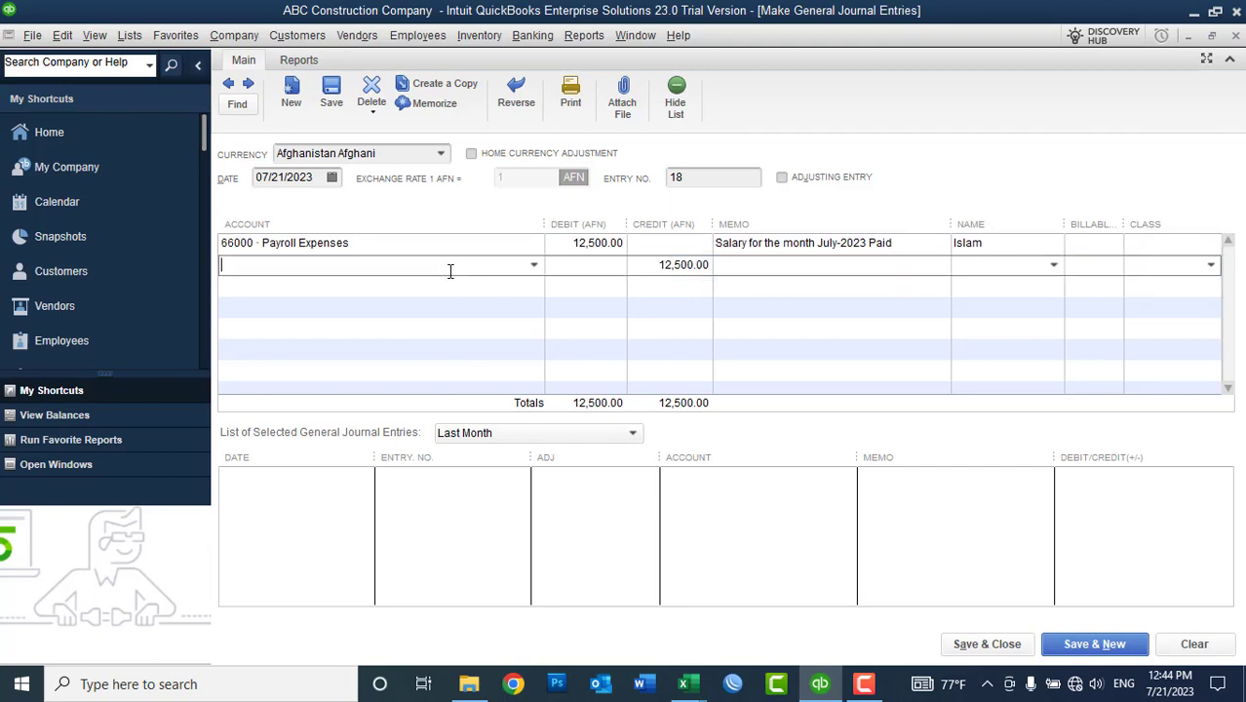
click(534, 265)
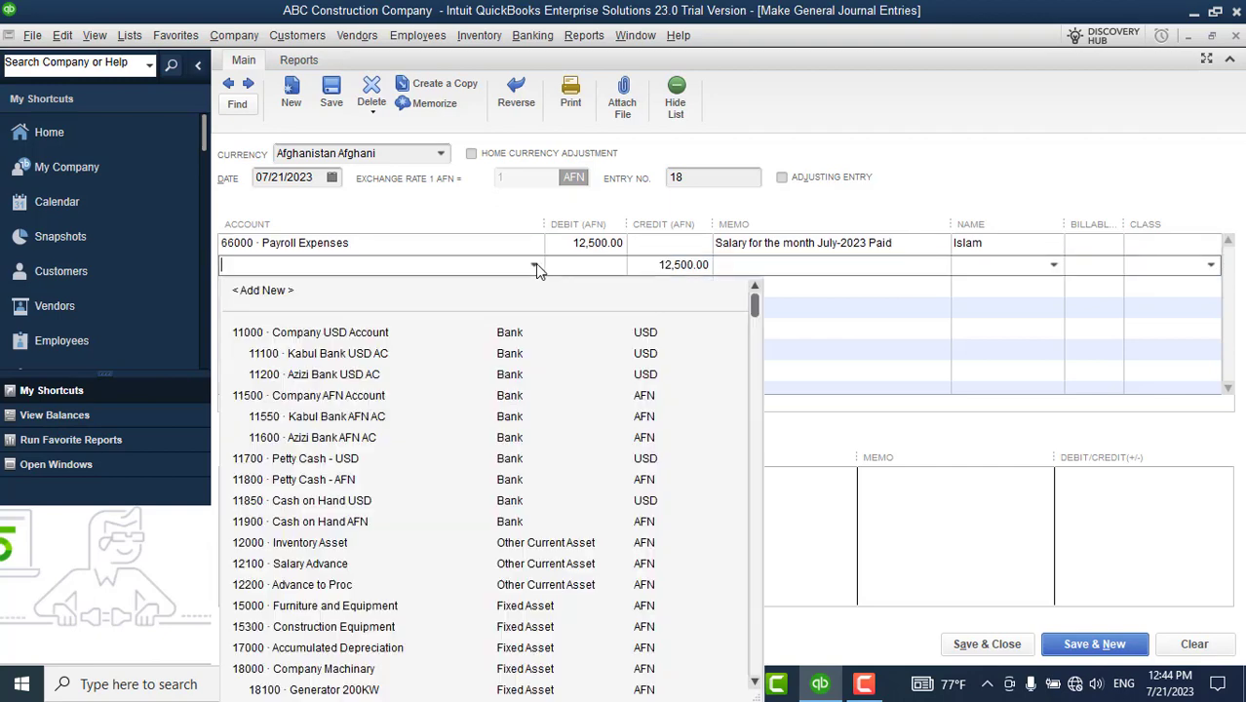
click(328, 417)
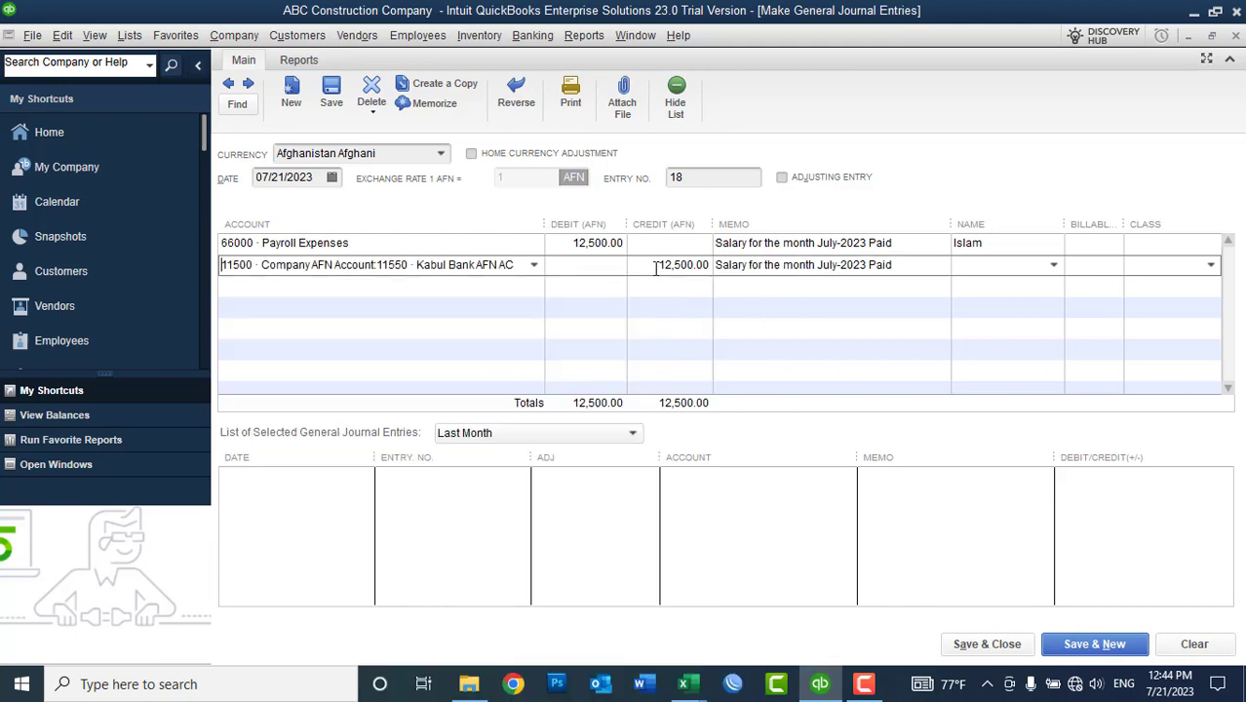
key(alt+Tab)
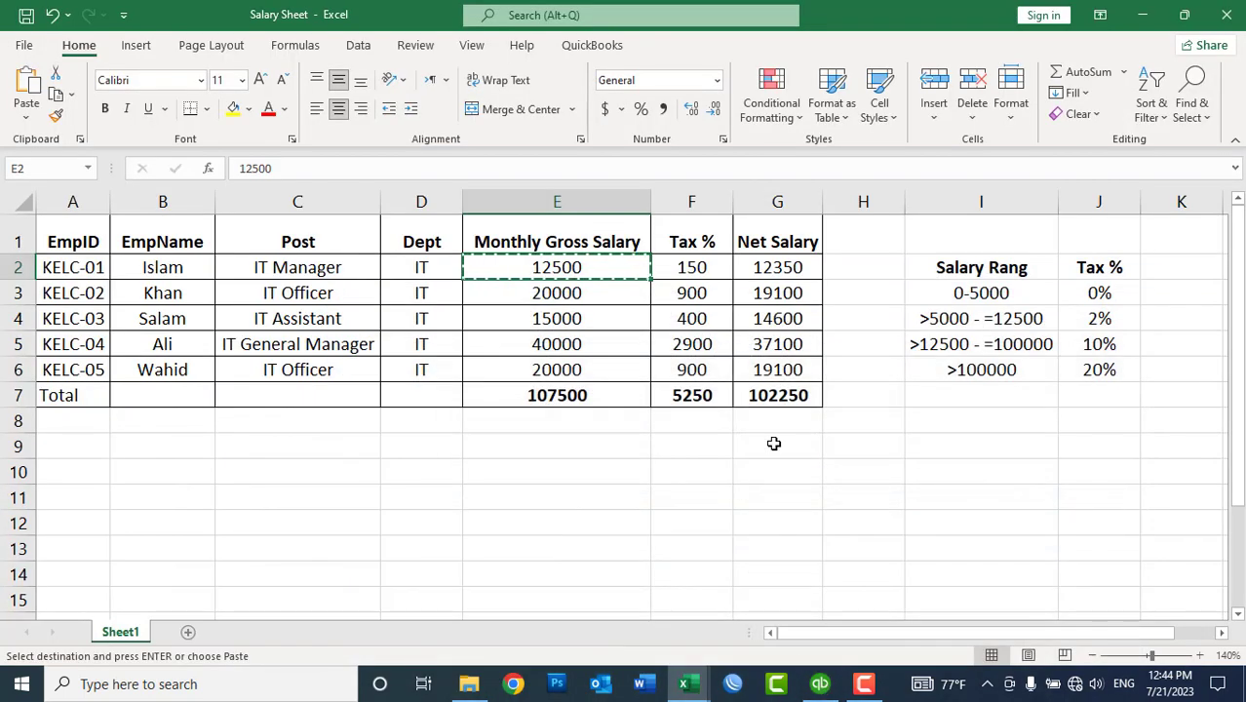
click(757, 269)
key(ctrl+c)
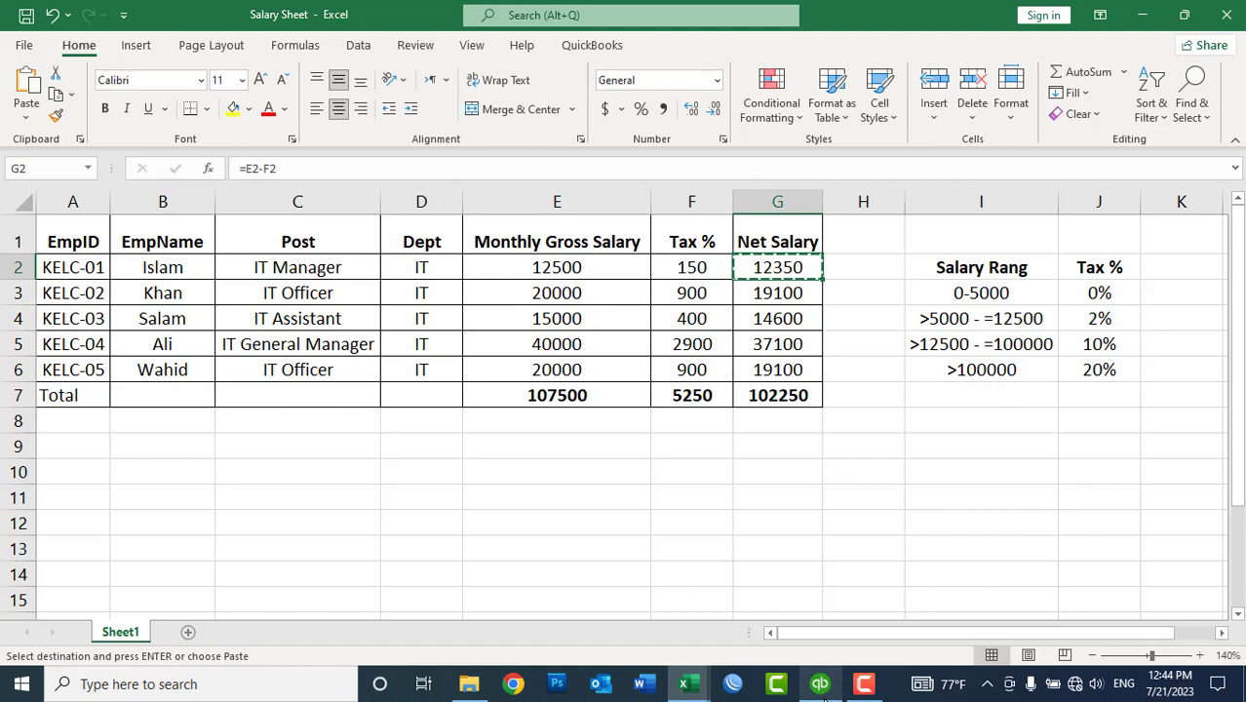
click(819, 686)
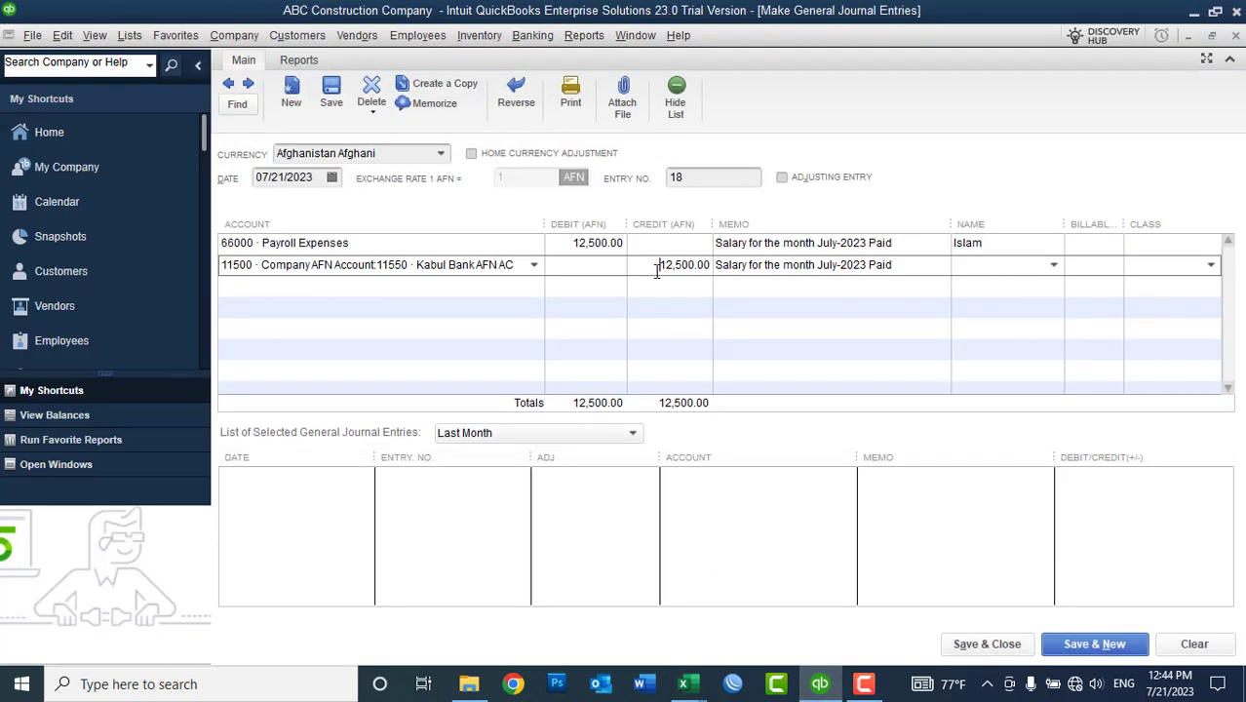
click(657, 272)
key(ctrl+v)
click(672, 285)
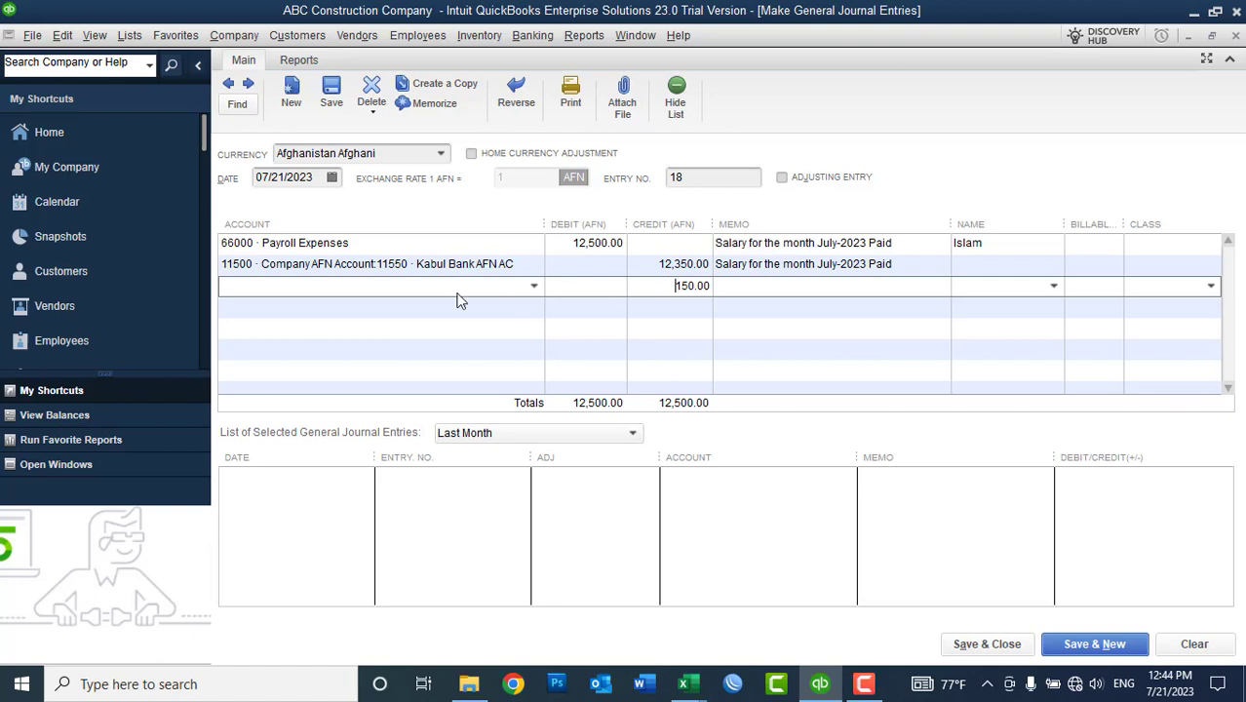
Step: Set the third line's account to 25600 Salary Tax for the remaining 150.00 credit
click(533, 286)
text(Salary Advance)
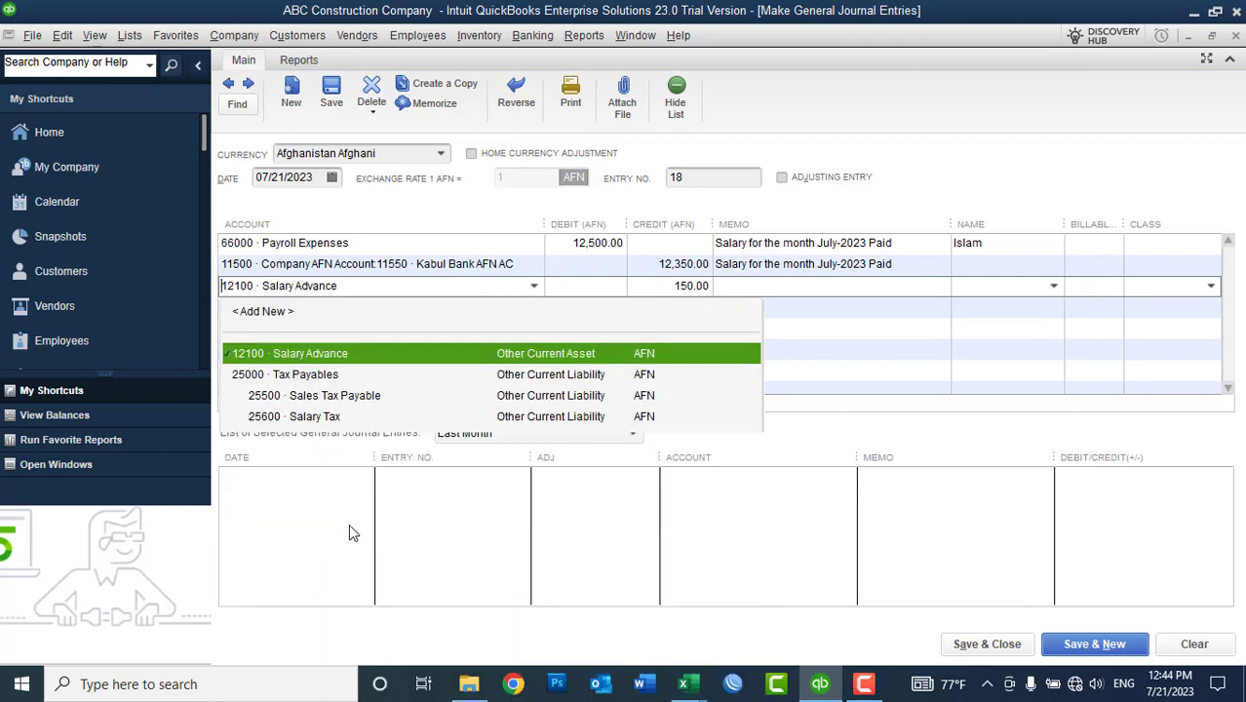
click(322, 398)
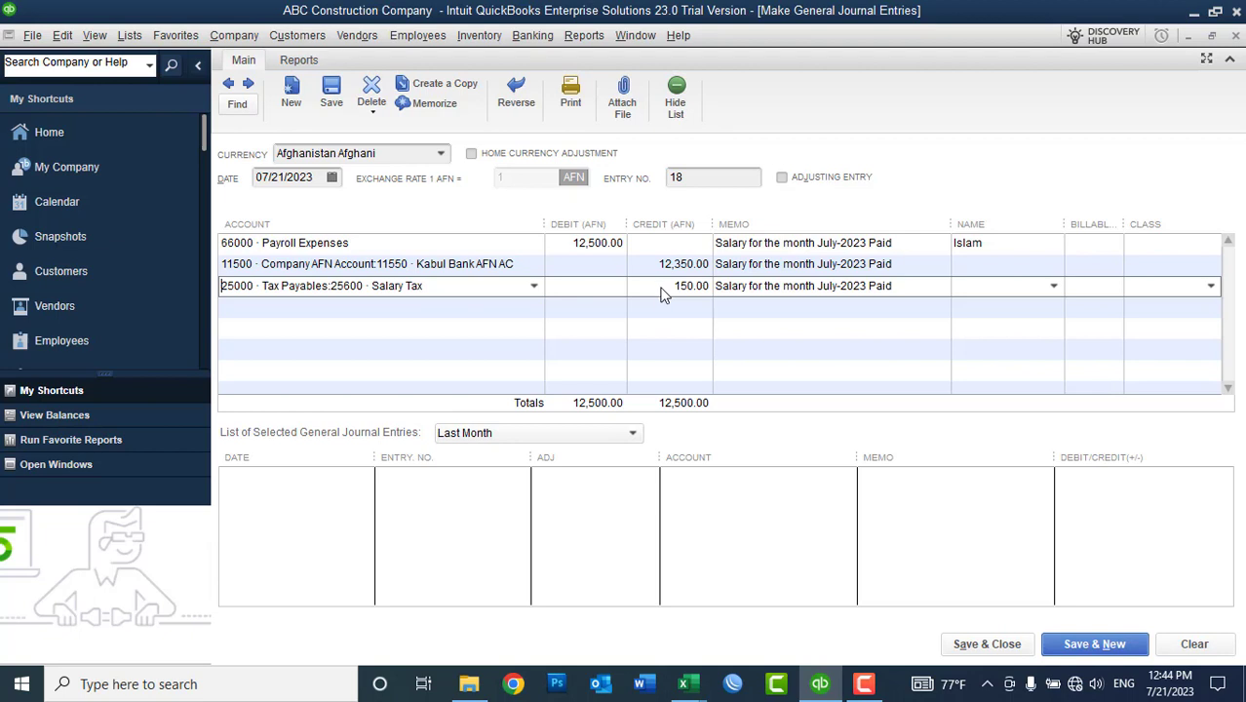
Step: Assign the IT Manager's name to the bank and salary tax lines, and save the entry without classes, continuing to a new one
click(1012, 256)
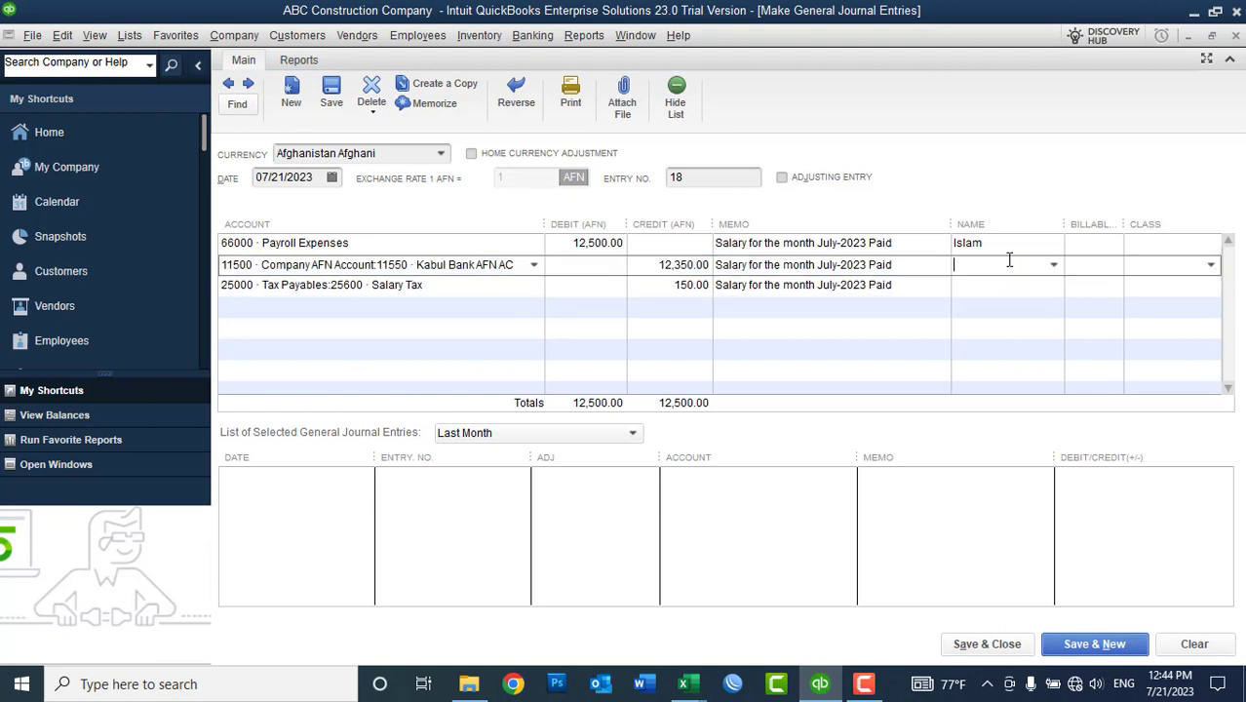
click(1053, 264)
click(817, 372)
click(1053, 285)
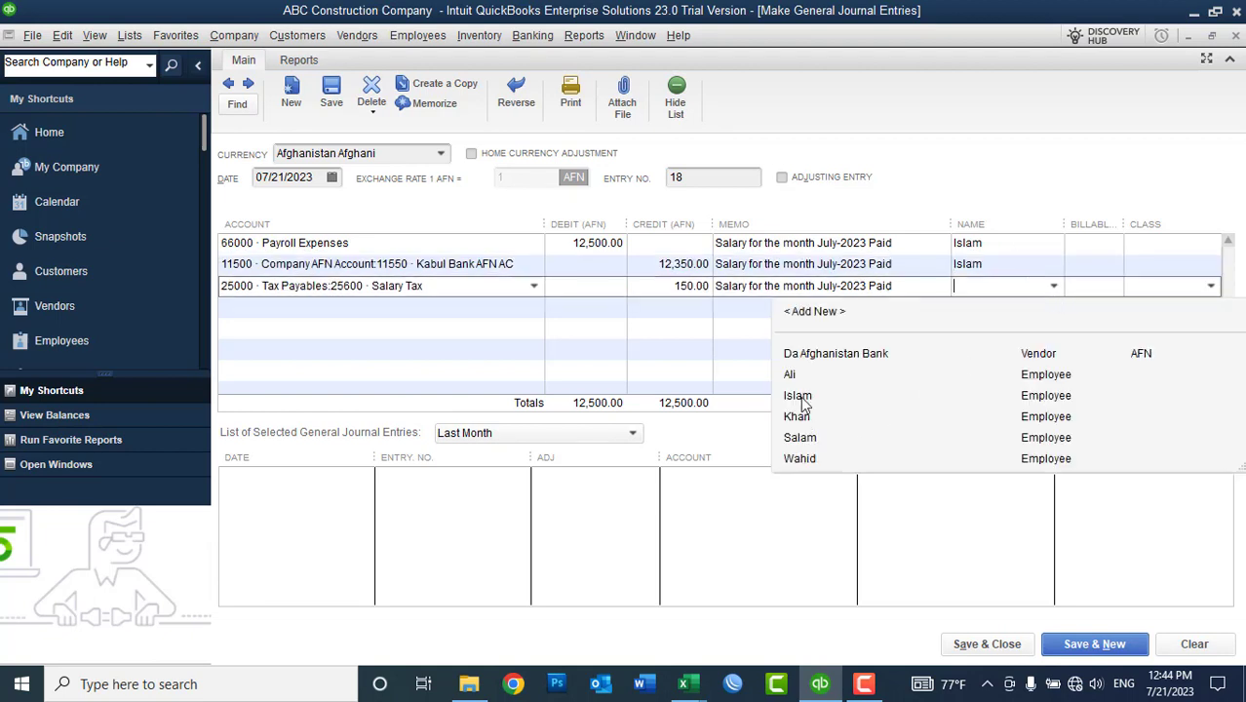
click(800, 396)
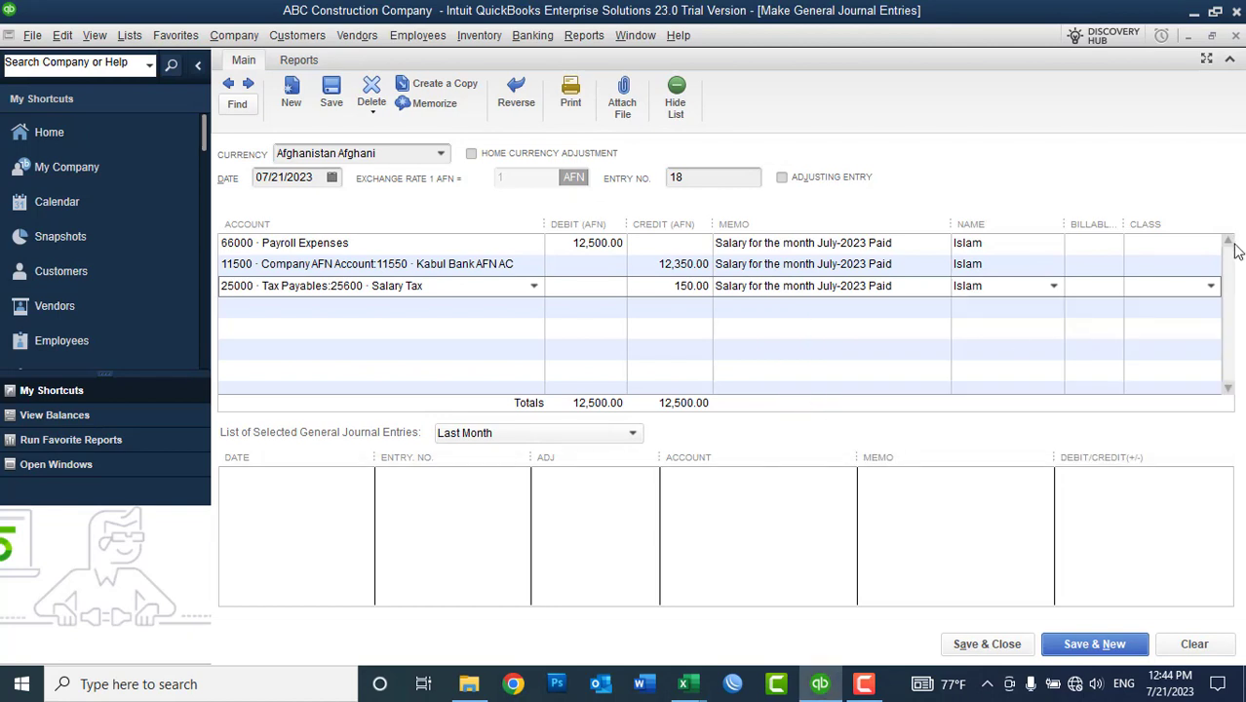
click(1088, 646)
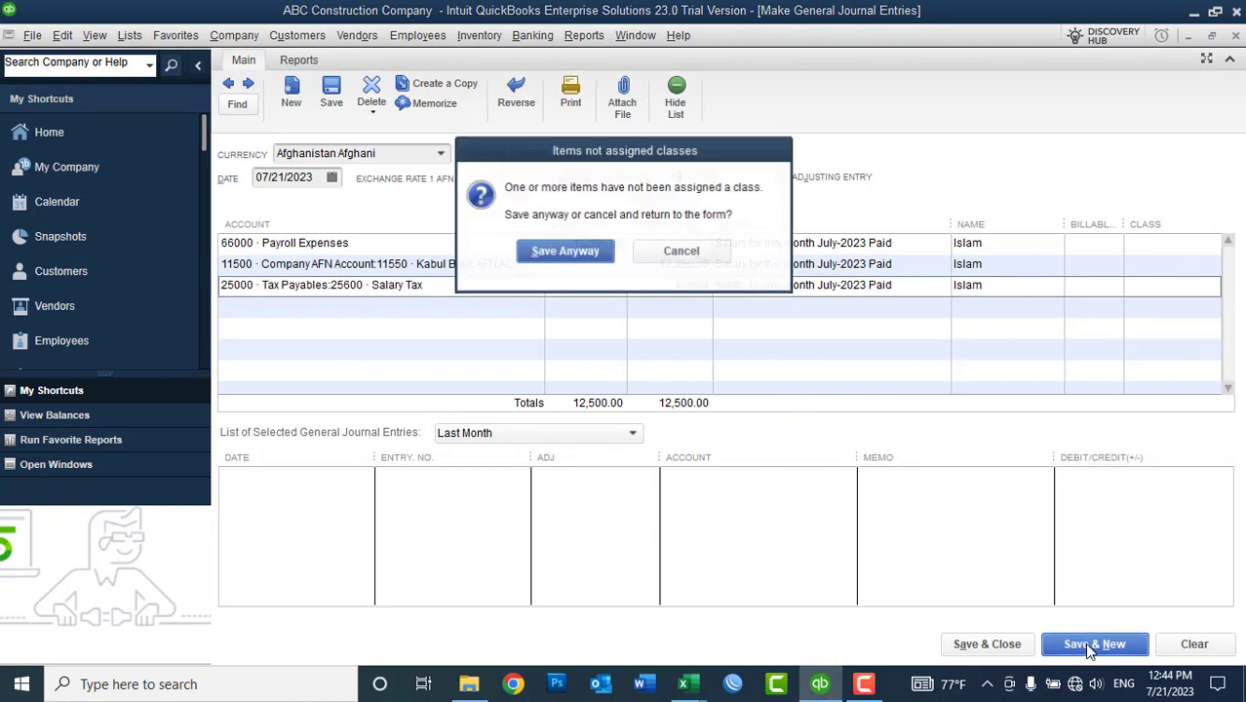
click(581, 253)
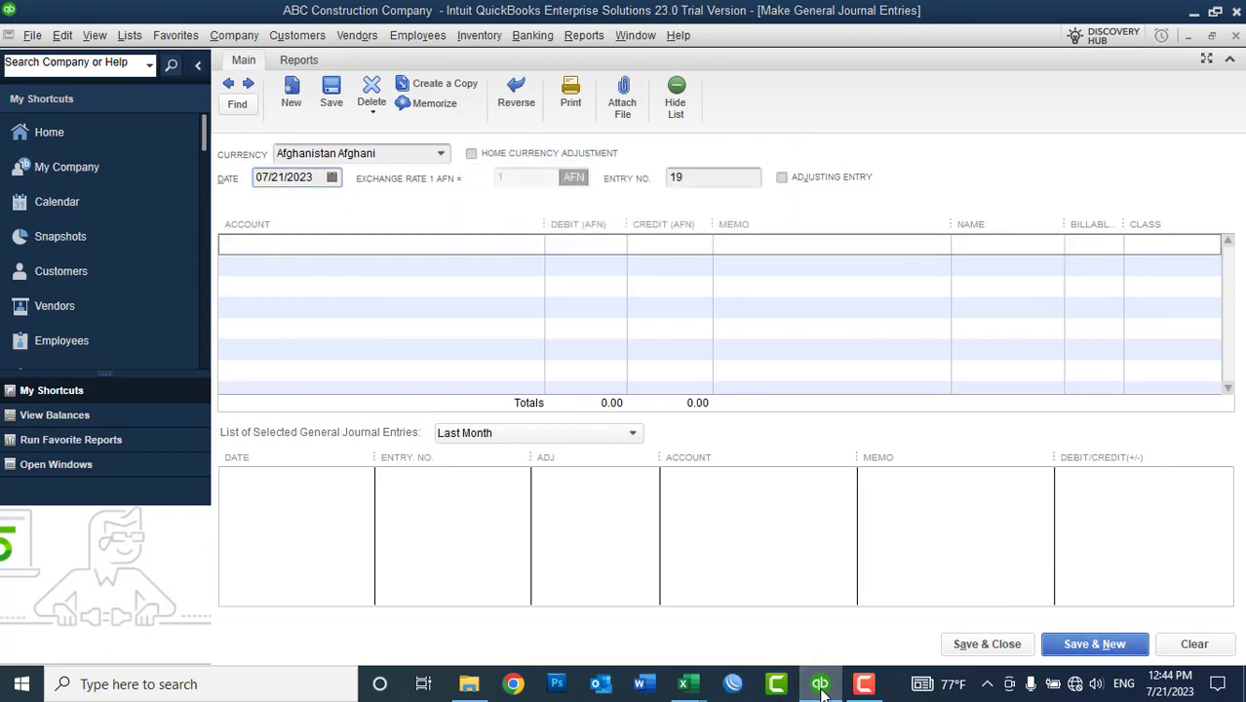
Step: Copy the 20000 gross salary from Excel cell E3 and enter it as the first line's debit under 66000 Payroll Expenses
click(820, 685)
click(570, 292)
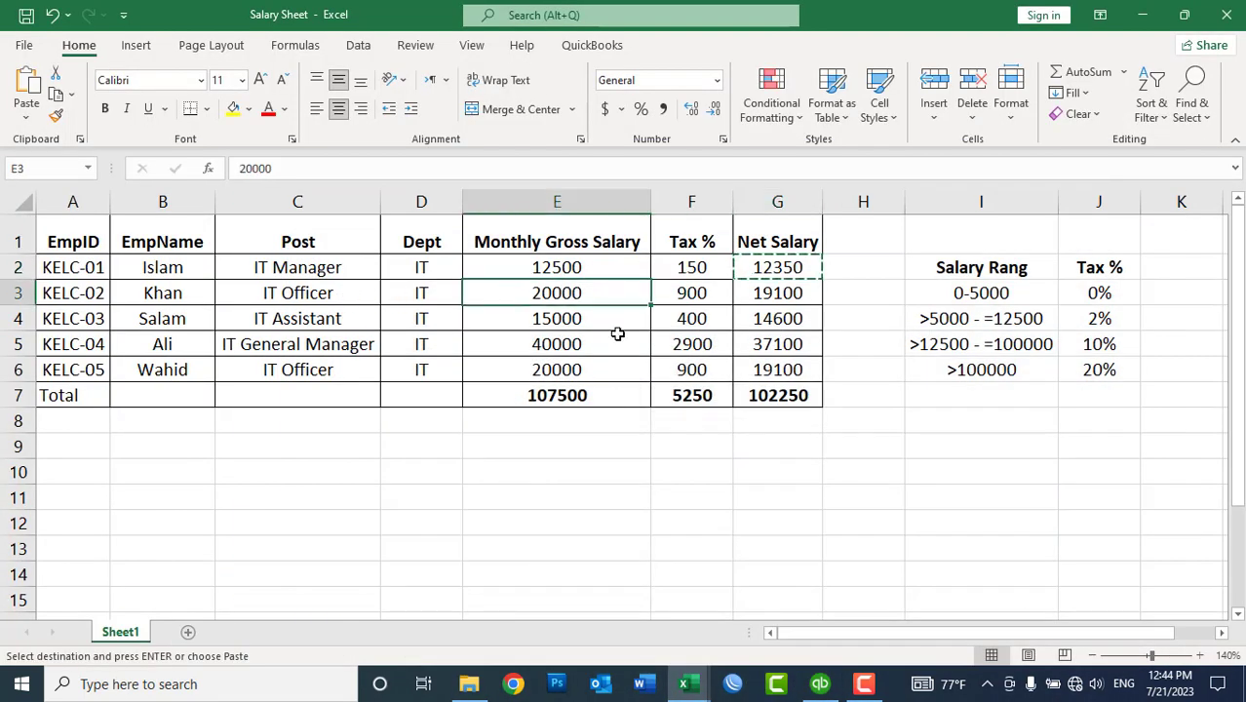
key(ctrl+c)
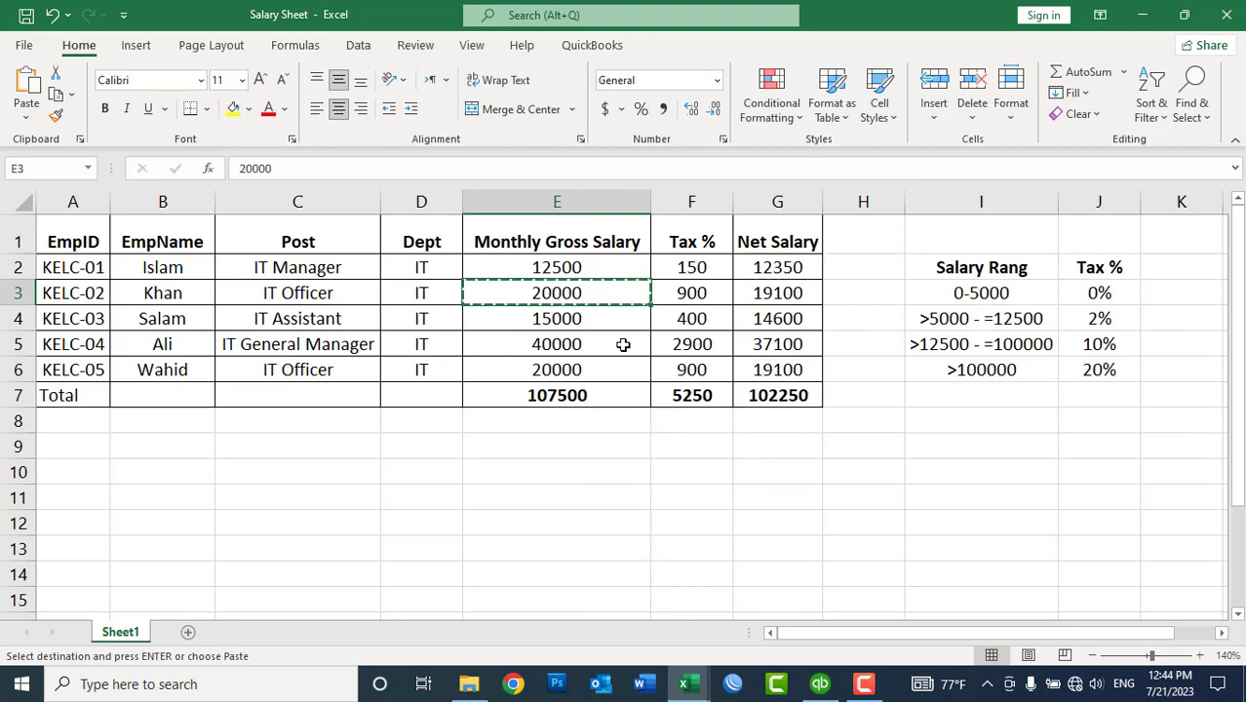
click(819, 685)
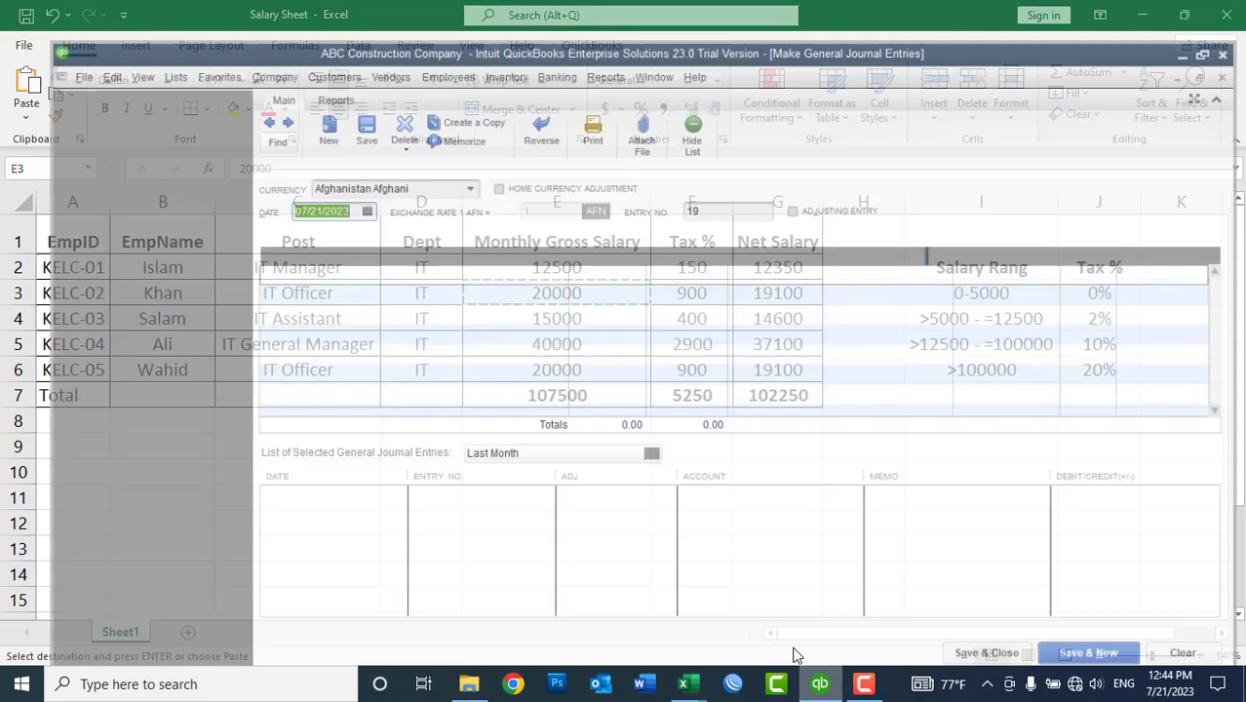
click(518, 242)
text(pa)
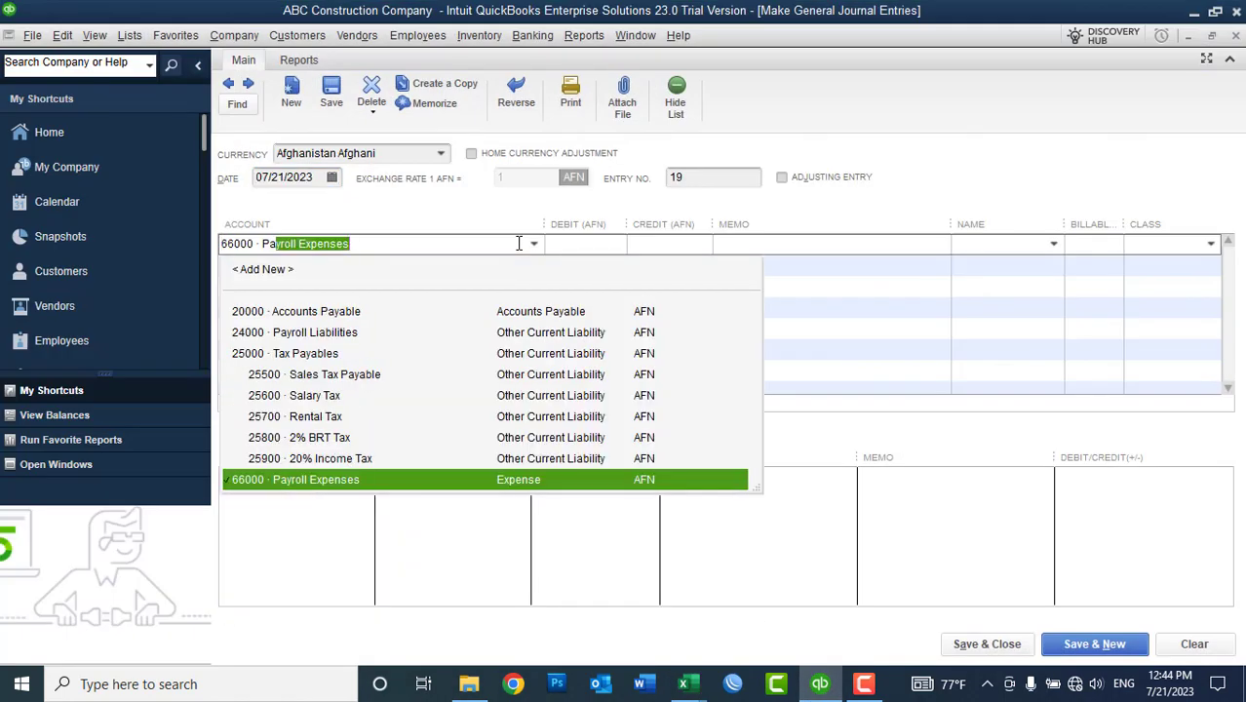
click(312, 480)
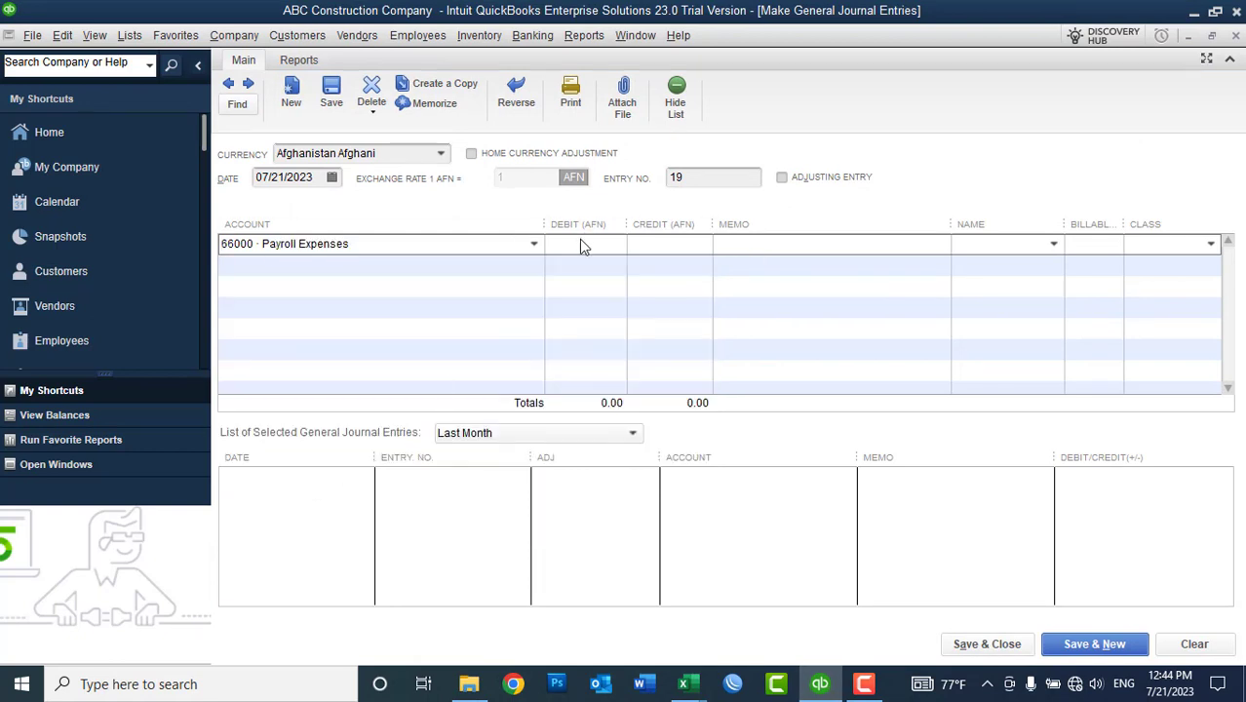
text(20000)
Step: Enter the memo "Salary for the month July-2023 Paid" on the Payroll Expenses line and carry it to the second line
click(790, 243)
text(Th)
key(BackSpace)
key(BackSpace)
key(BackSpace)
text(Salray )
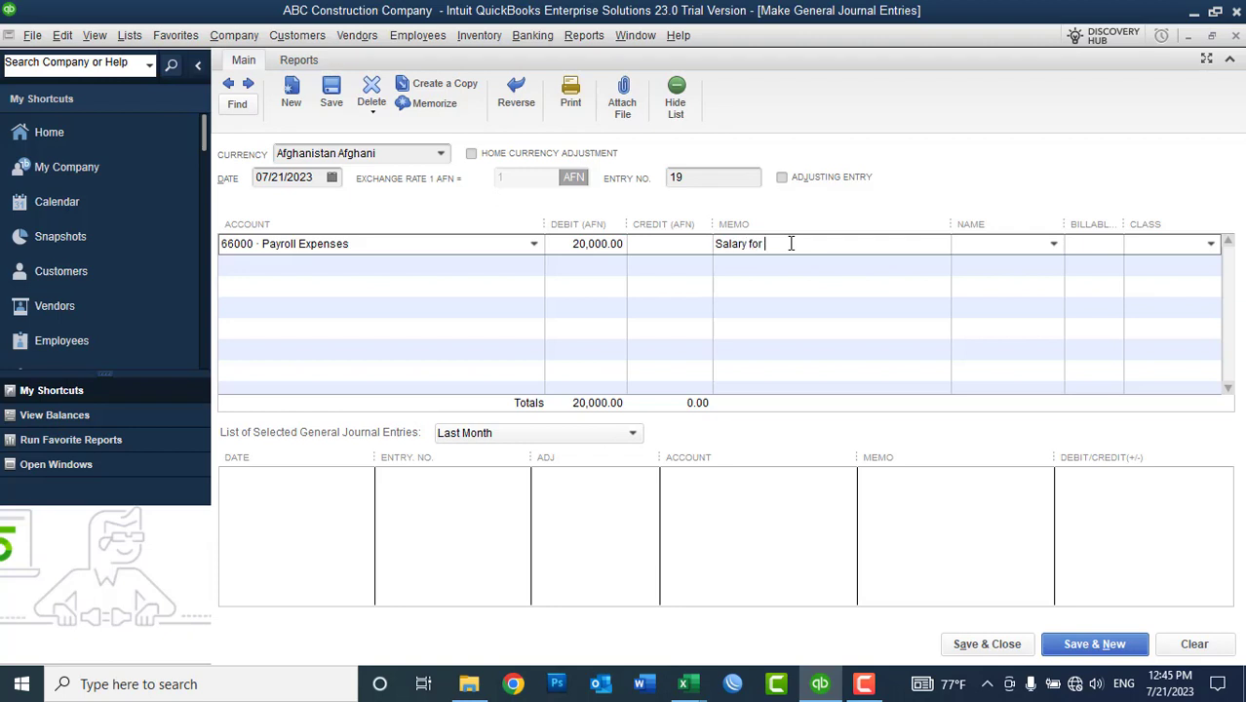
text(the month July-2023 Paid)
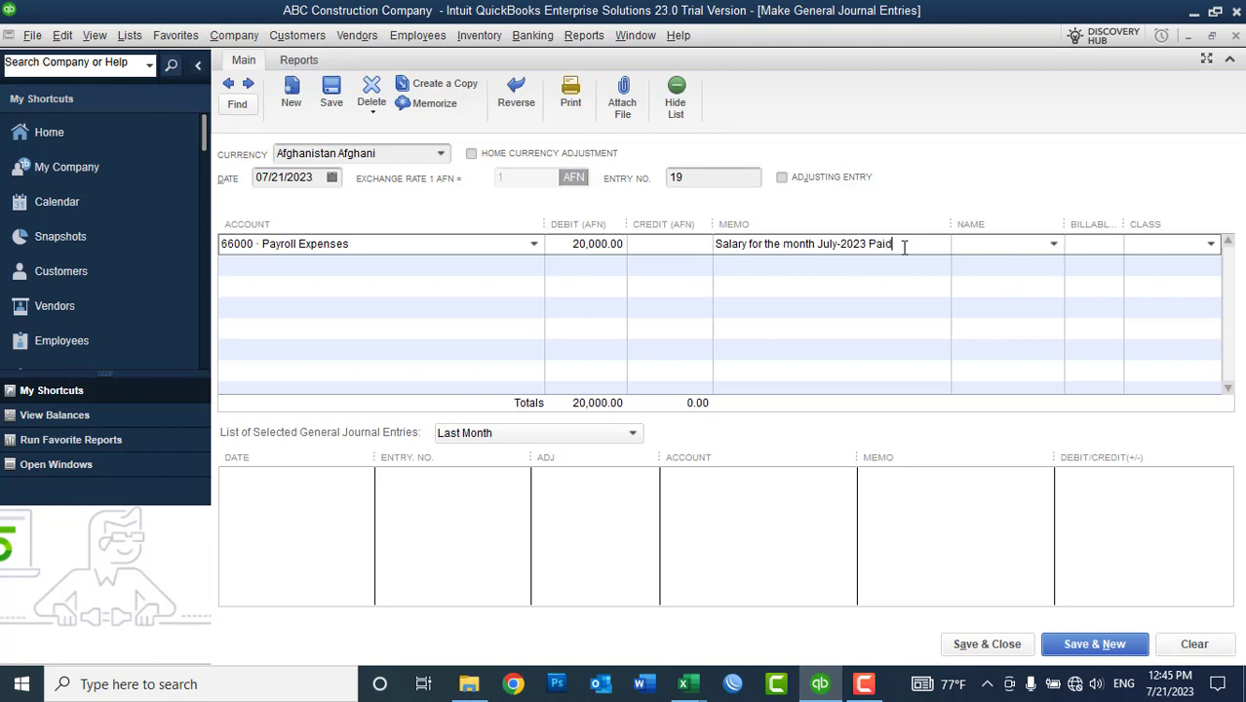
drag(904, 244, 662, 244)
click(720, 263)
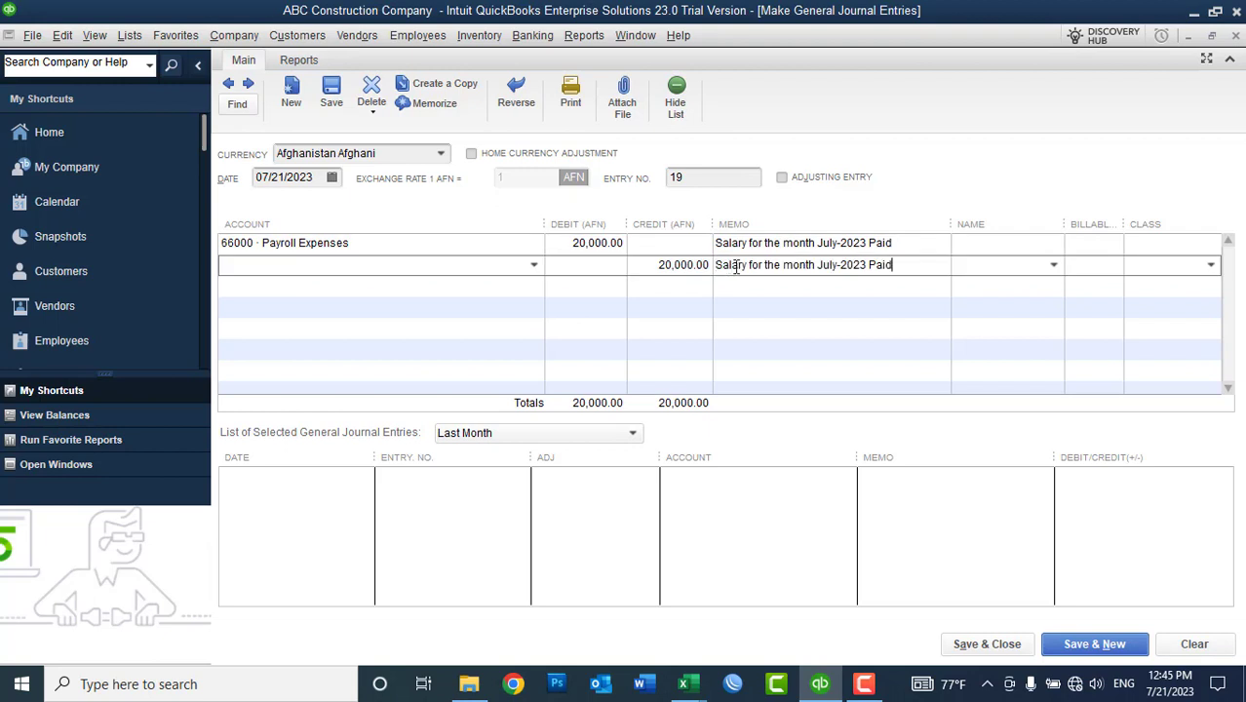
Step: Assign the name of the KELC-02 IT Officer to all three lines of the journal entry
click(1048, 246)
click(1051, 244)
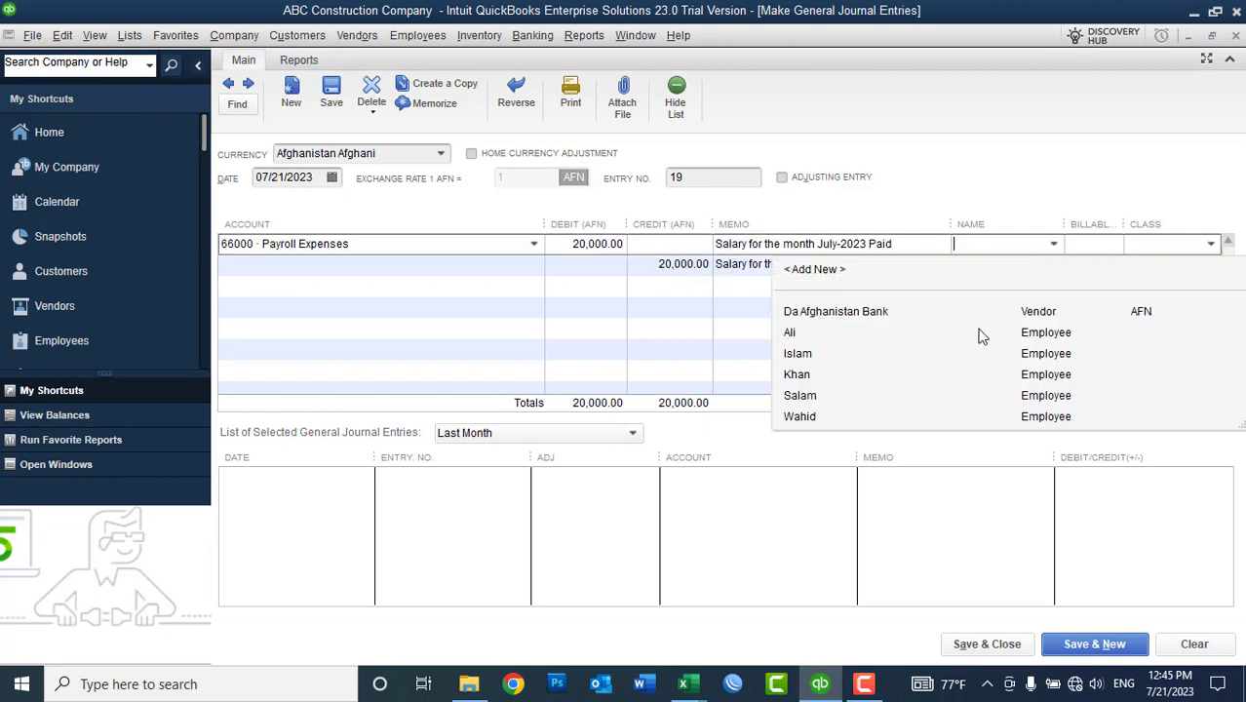
click(807, 376)
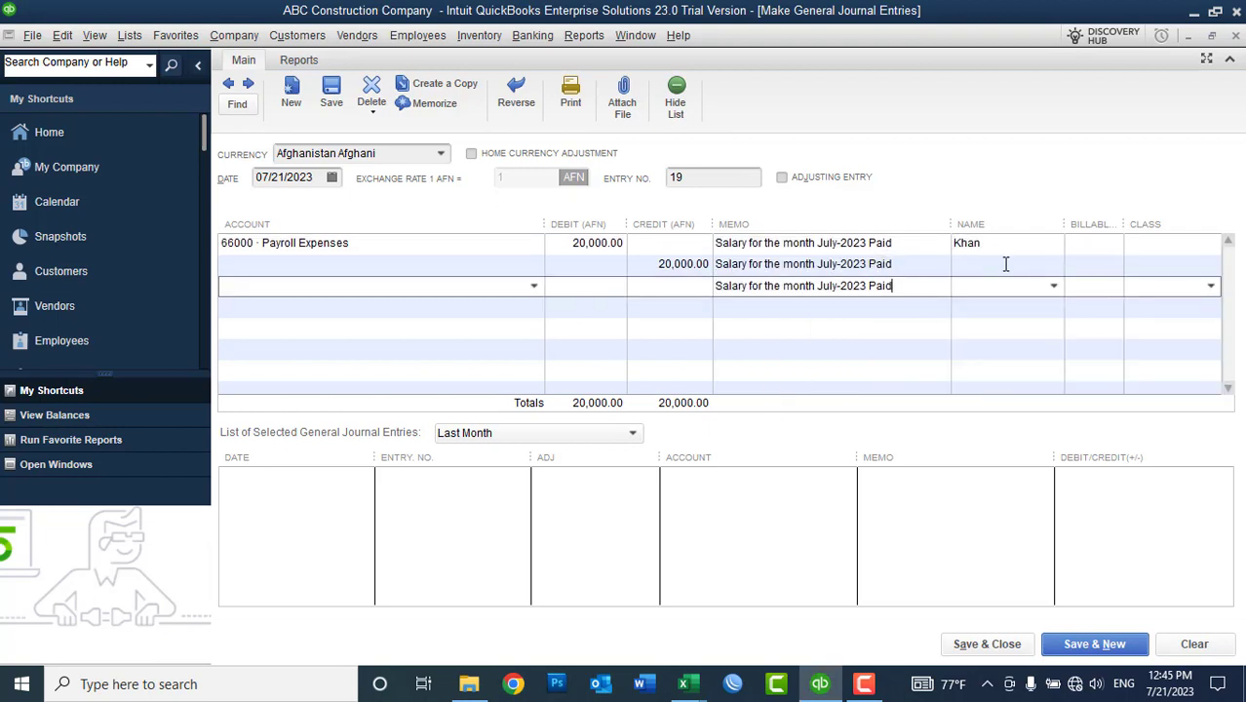
click(1005, 264)
click(1052, 265)
click(839, 395)
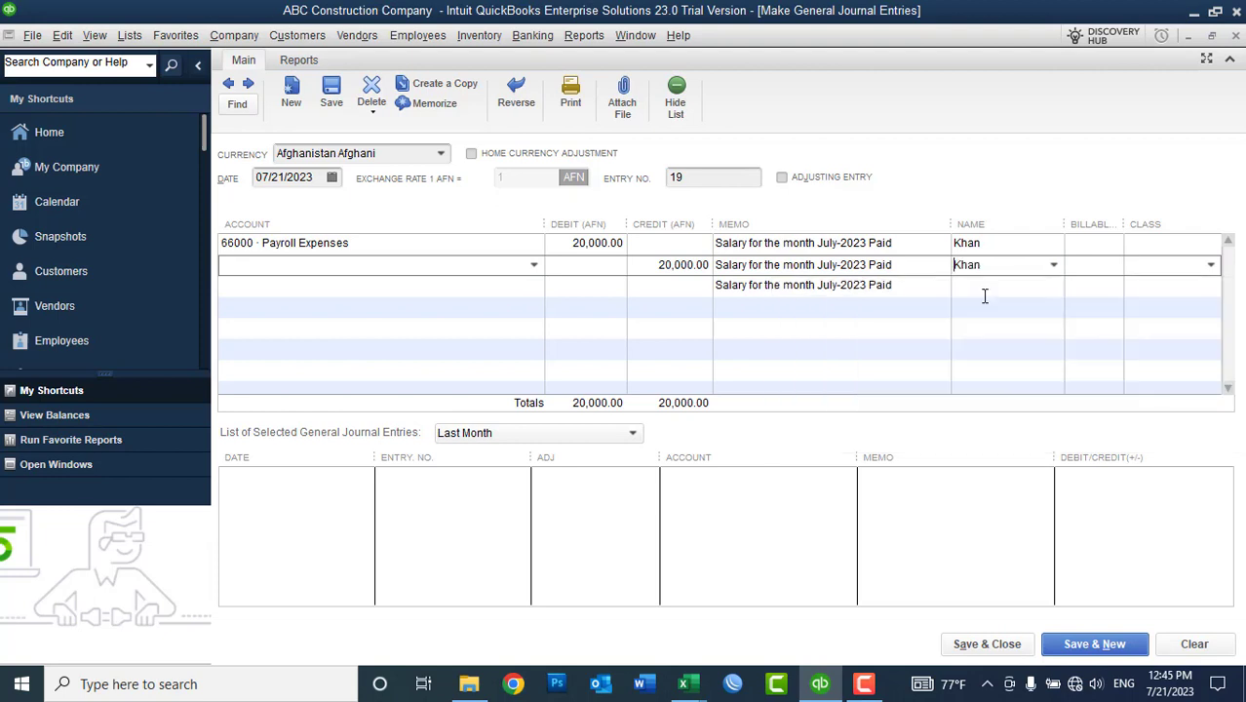
click(1004, 285)
click(1053, 285)
click(830, 416)
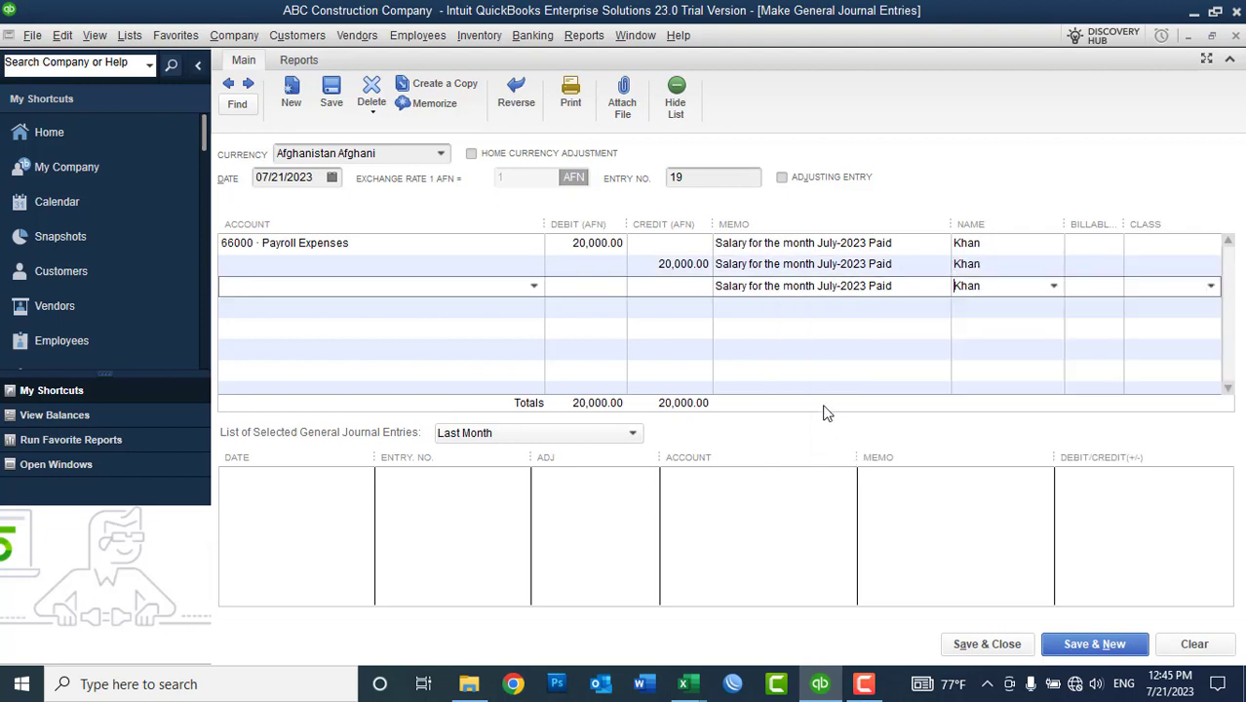
Step: Set the second line's account to 11550 Kabul Bank AFN AC
click(443, 276)
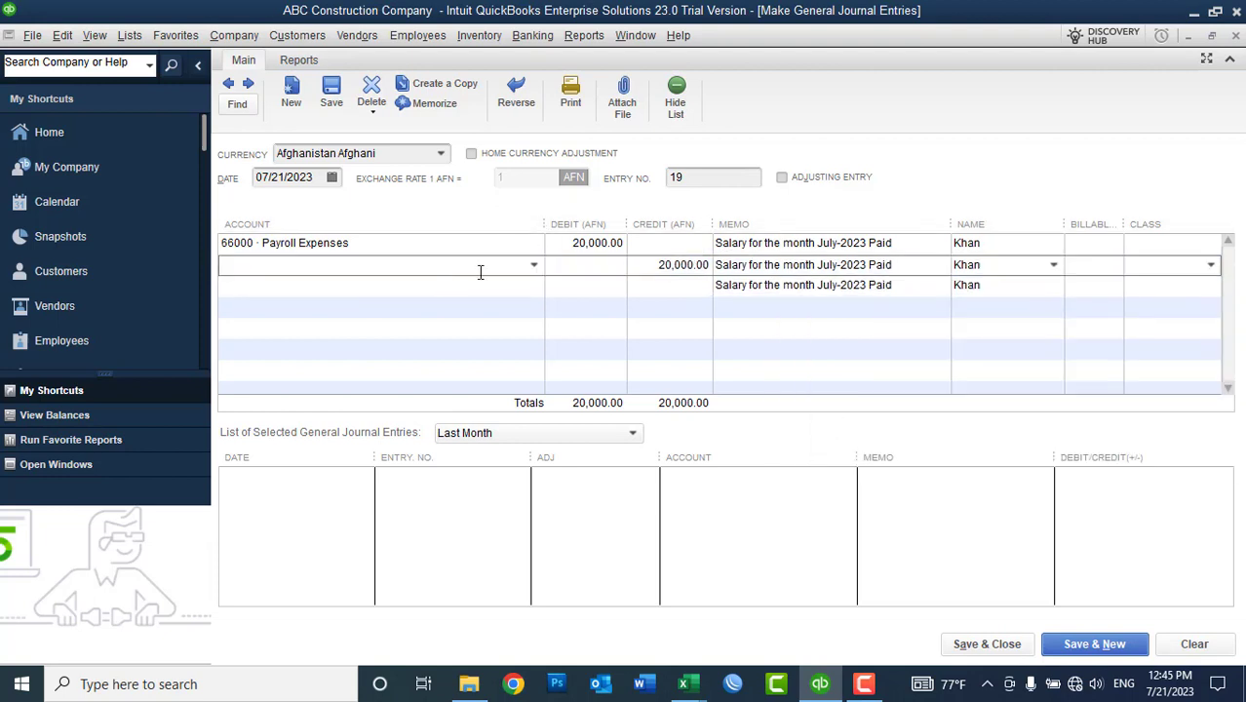
text(242)
key(Escape)
text(Kabul Bank USD AC)
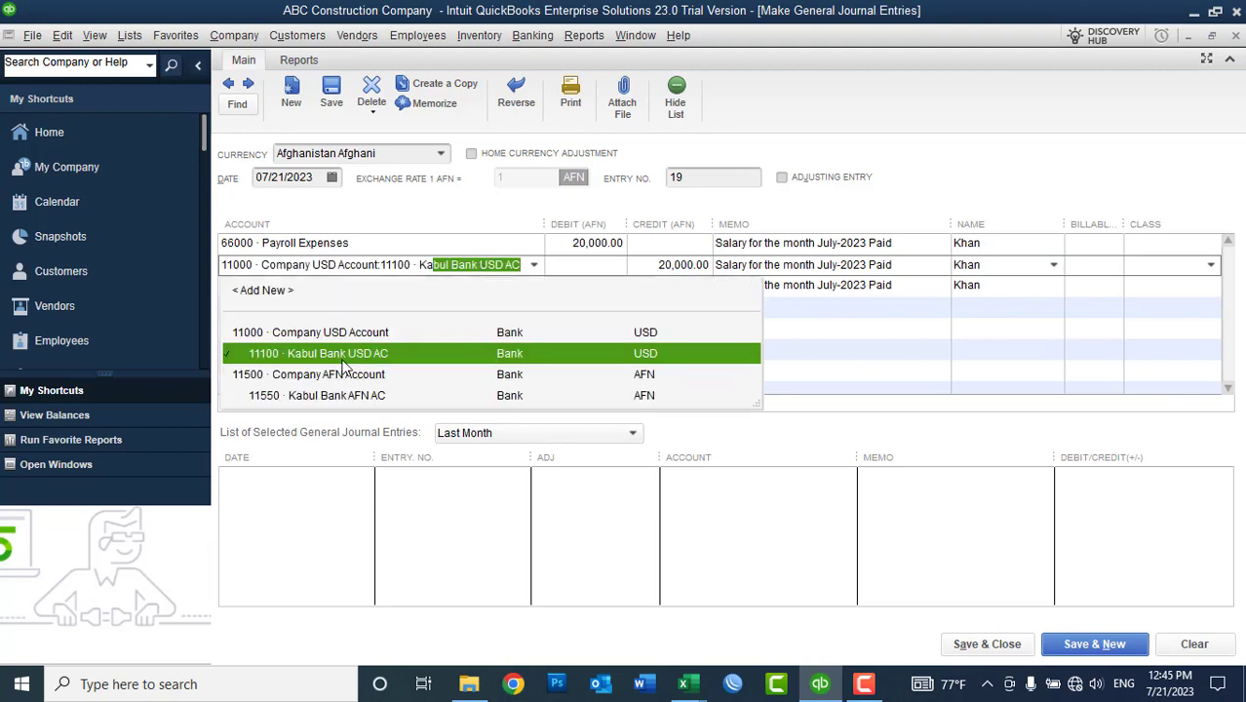
click(343, 400)
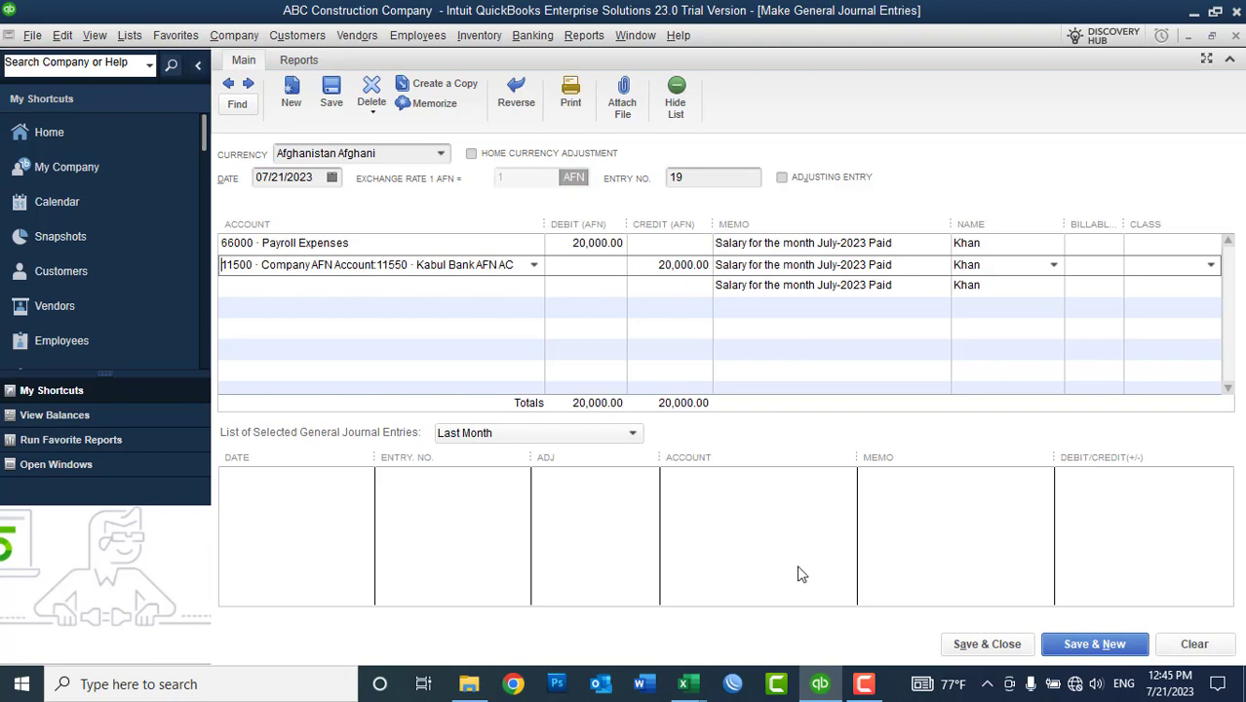
Step: Replace the bank line's credit with the 19100 net salary copied from Excel cell G3
click(820, 683)
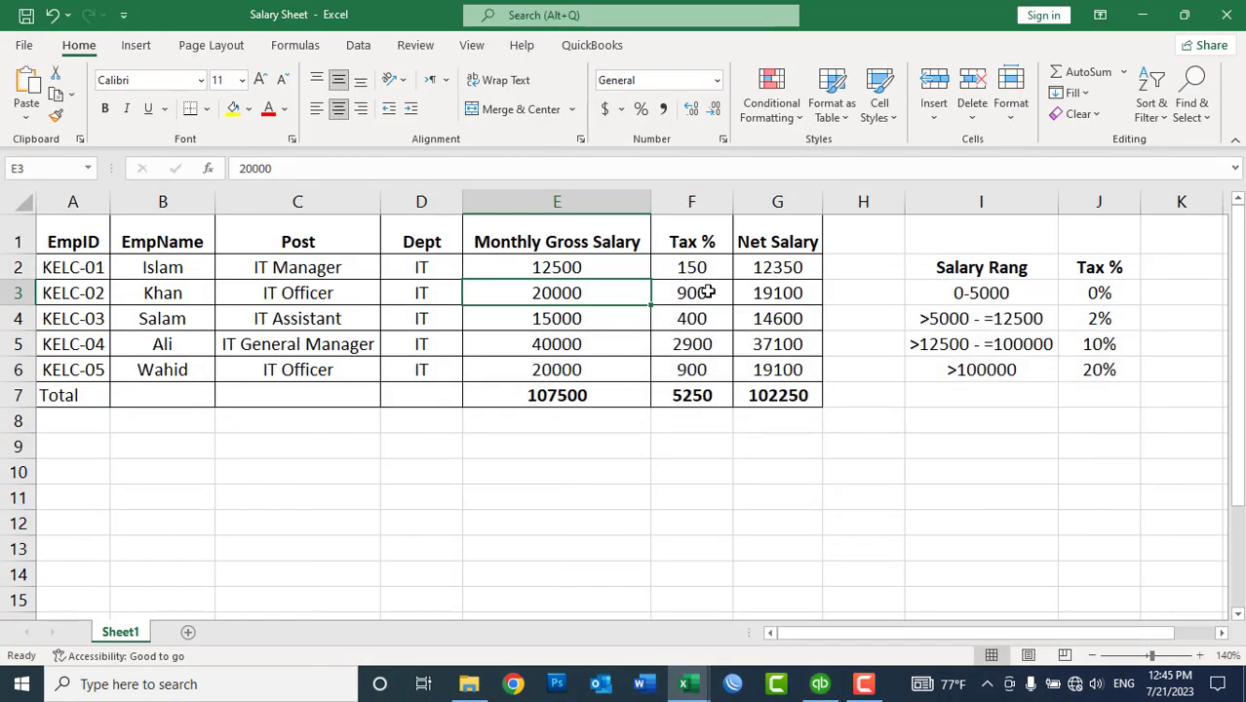
click(762, 300)
key(ctrl+c)
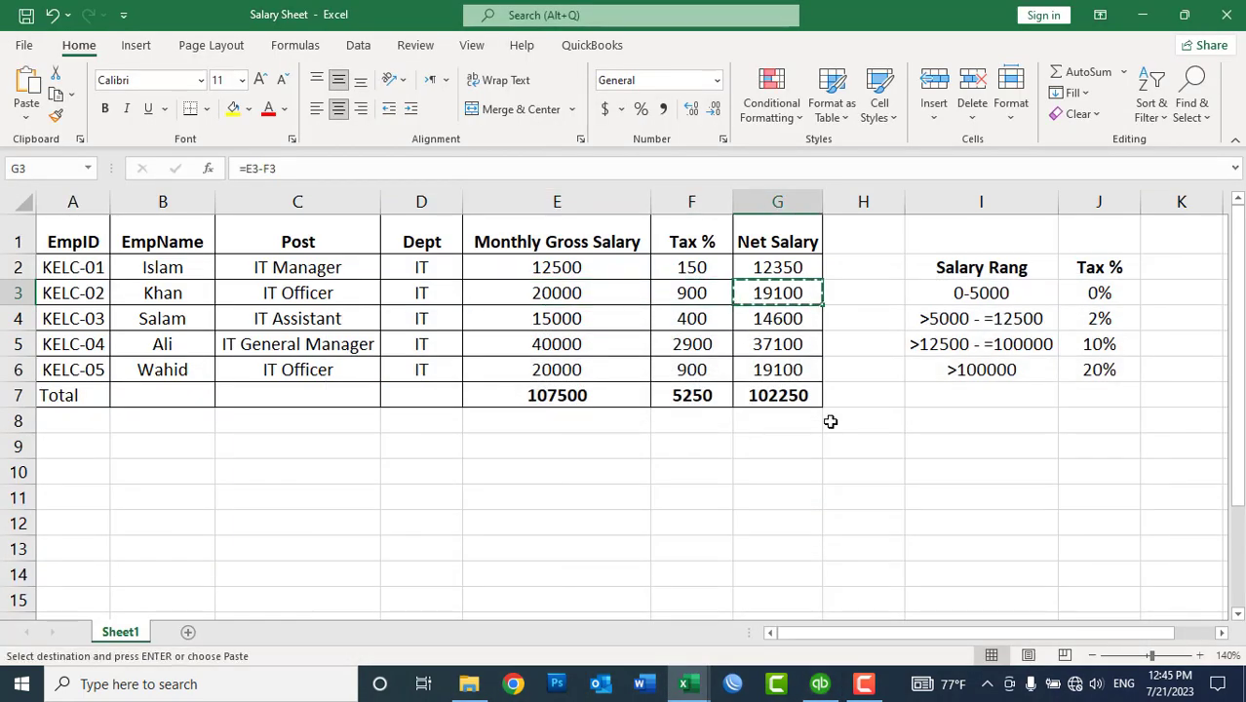
click(820, 684)
click(673, 265)
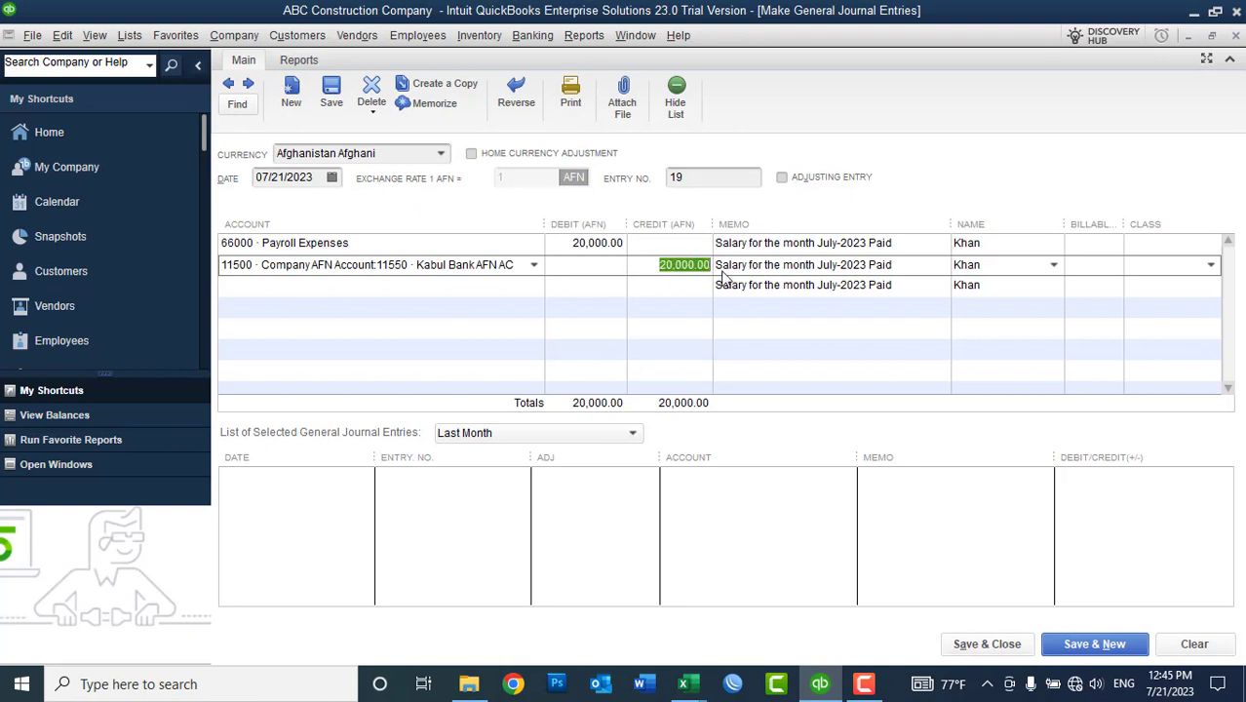
key(ctrl+v)
key(Tab)
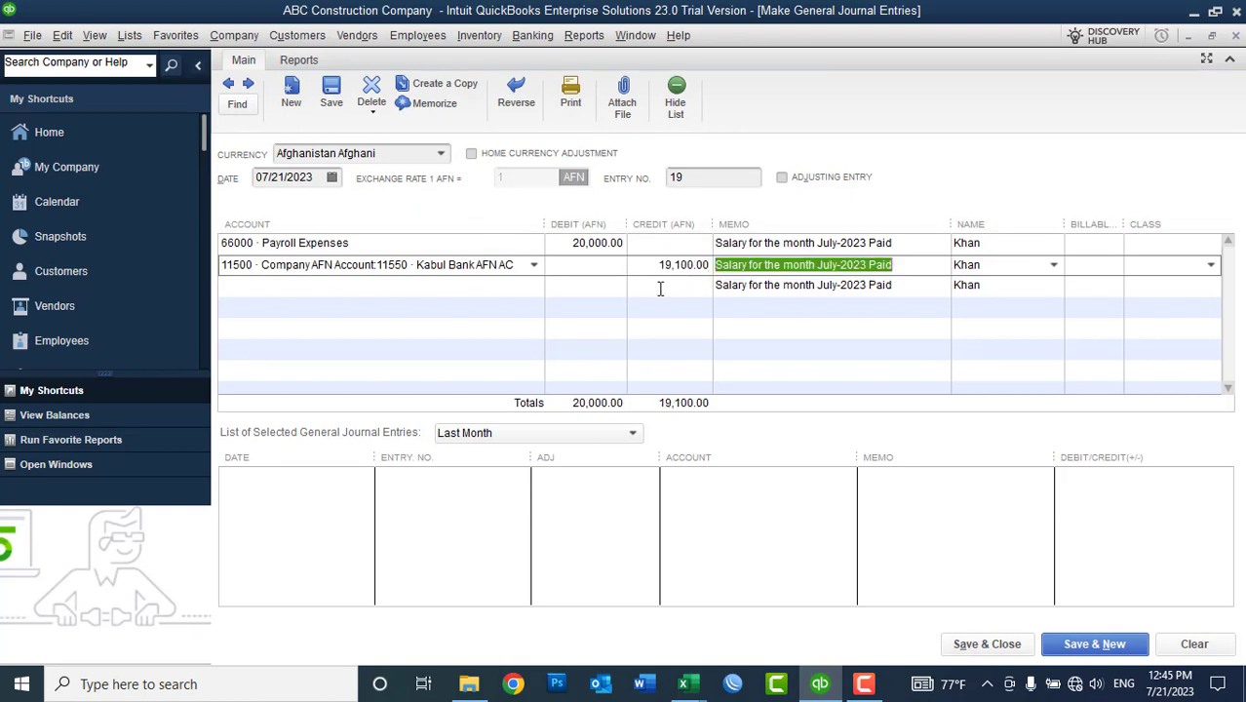
Step: Credit 900 on the third line and set its account to 25600 Salary Tax
click(664, 288)
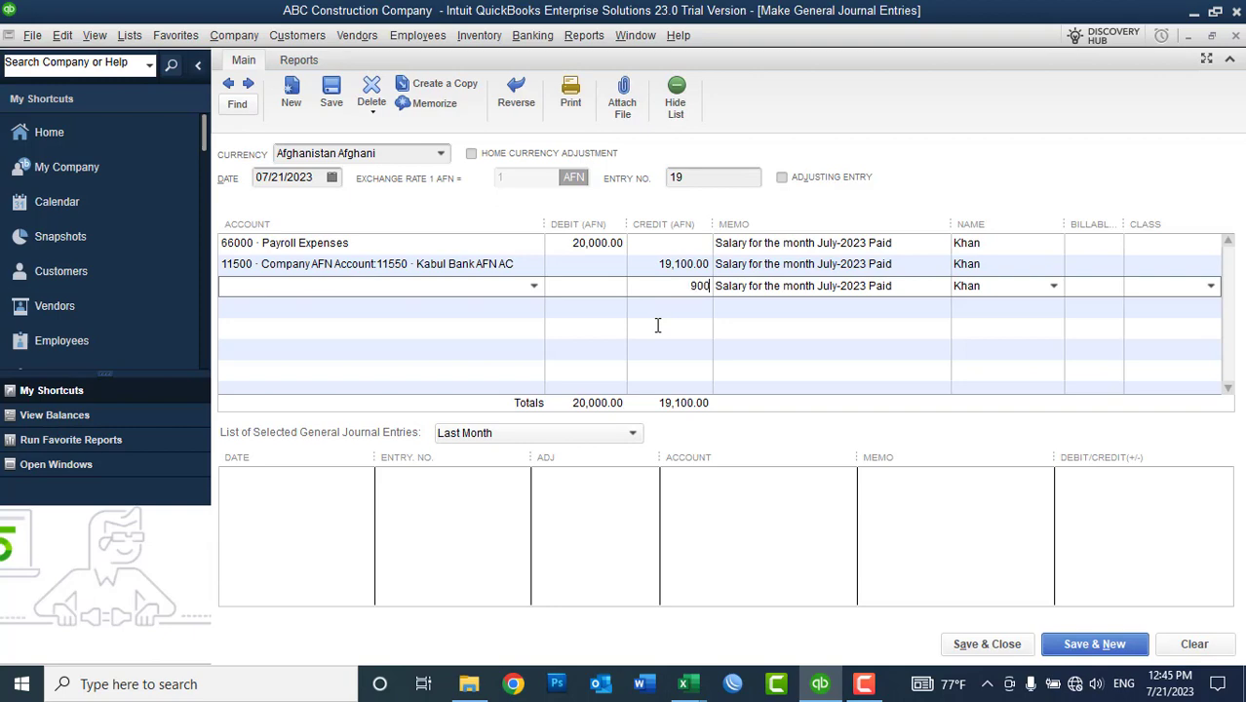
key(Tab)
click(508, 290)
text(sala)
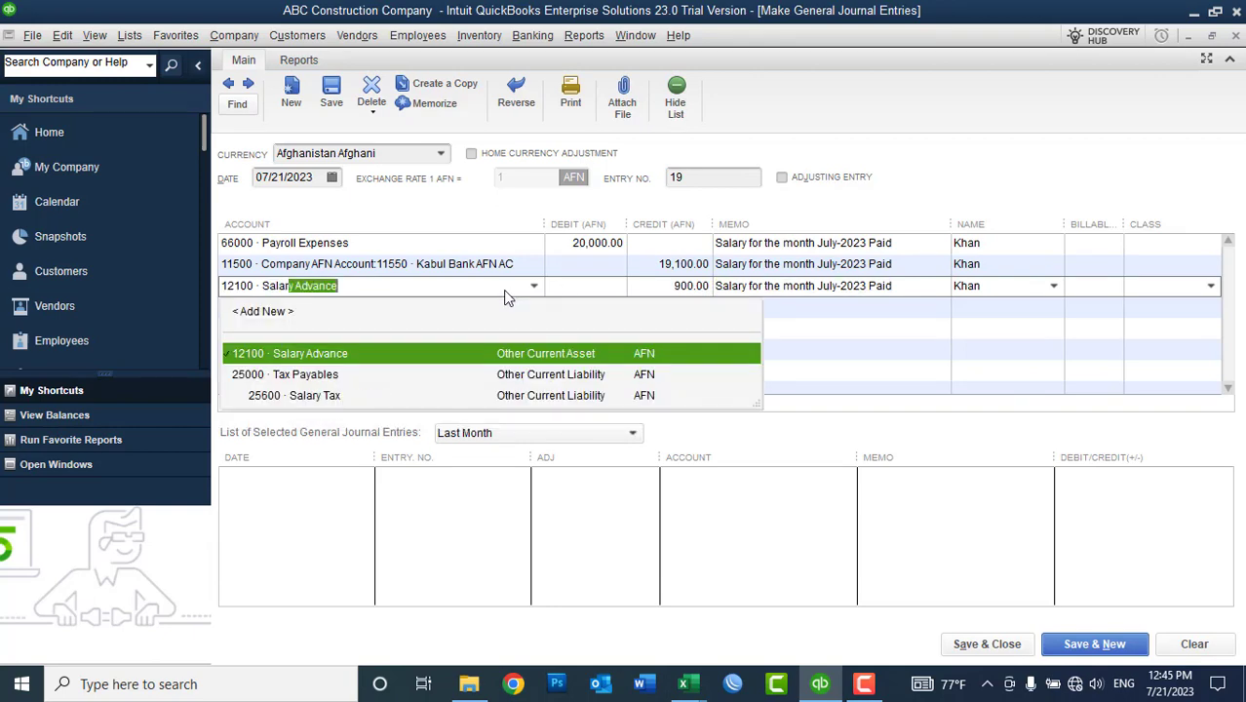
click(293, 400)
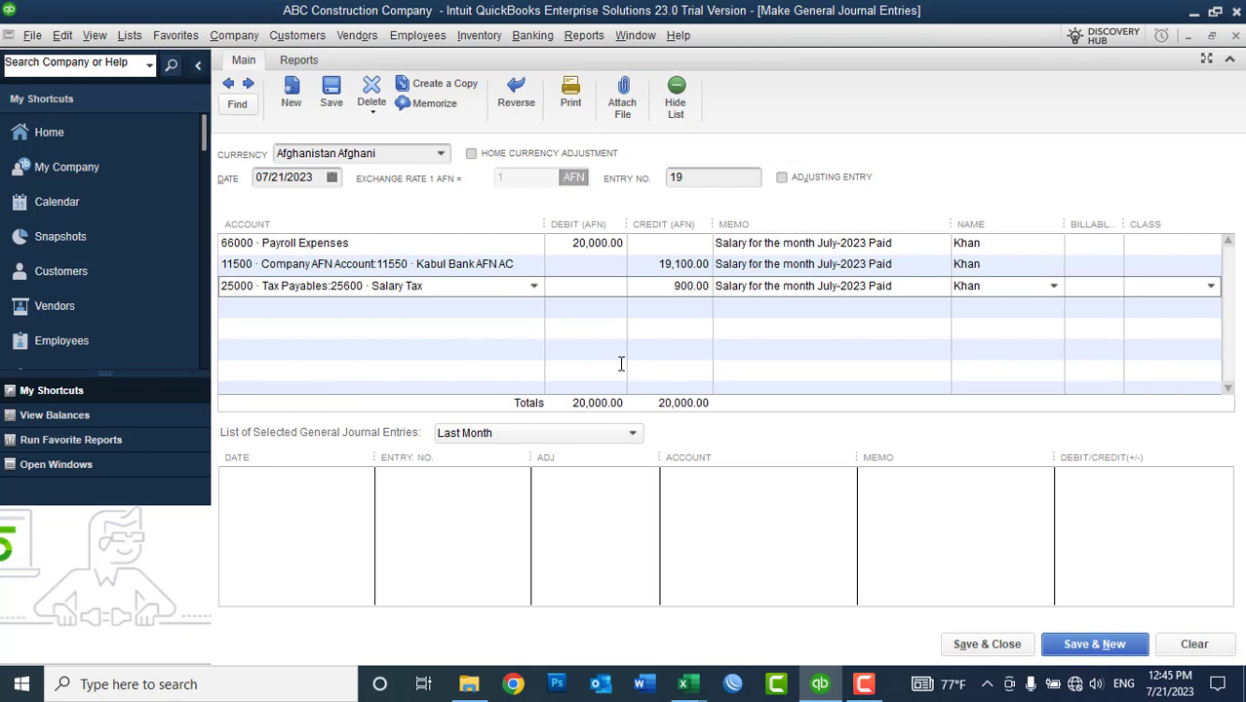
Step: Copy the Payroll Expenses line's memo for reuse, and save and close the journal entry
click(906, 248)
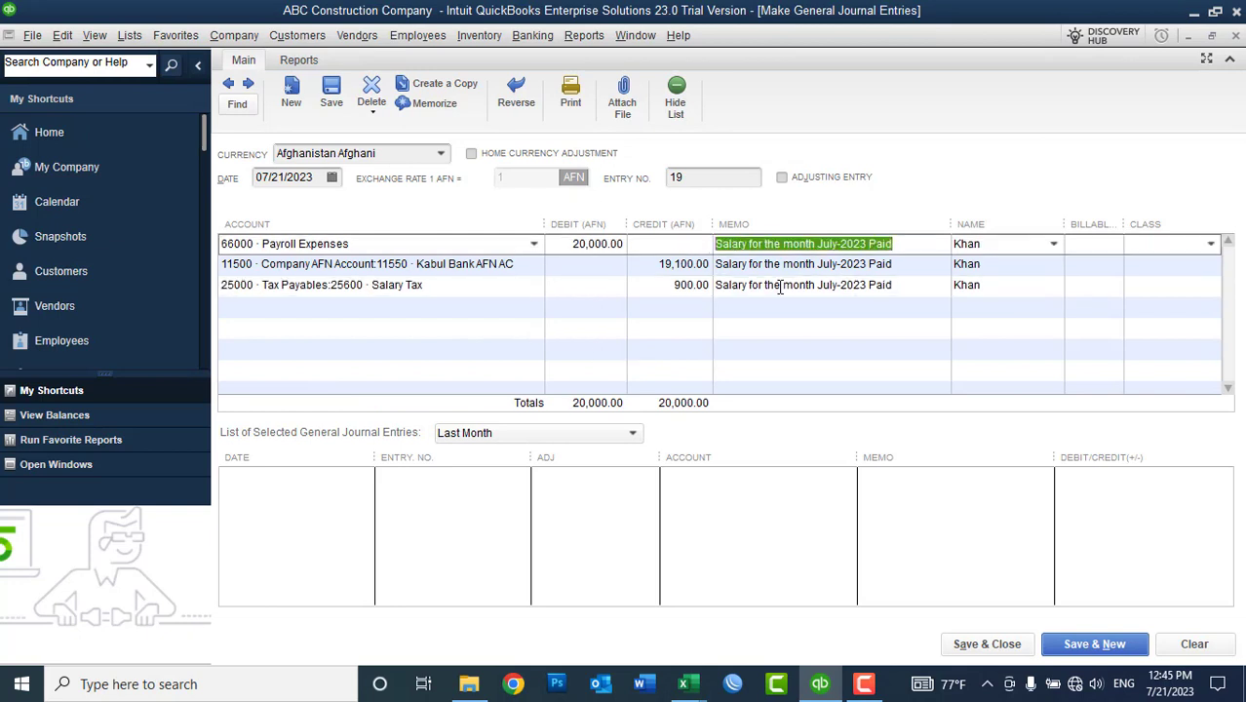
click(971, 644)
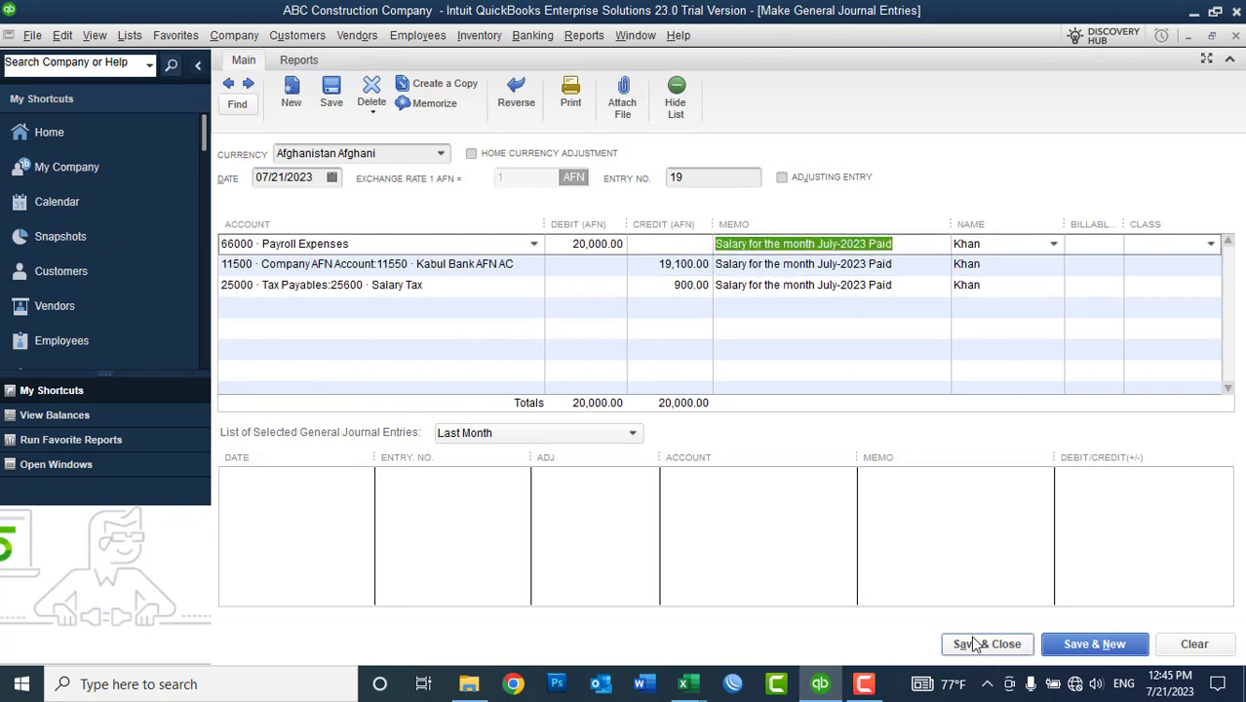
click(562, 247)
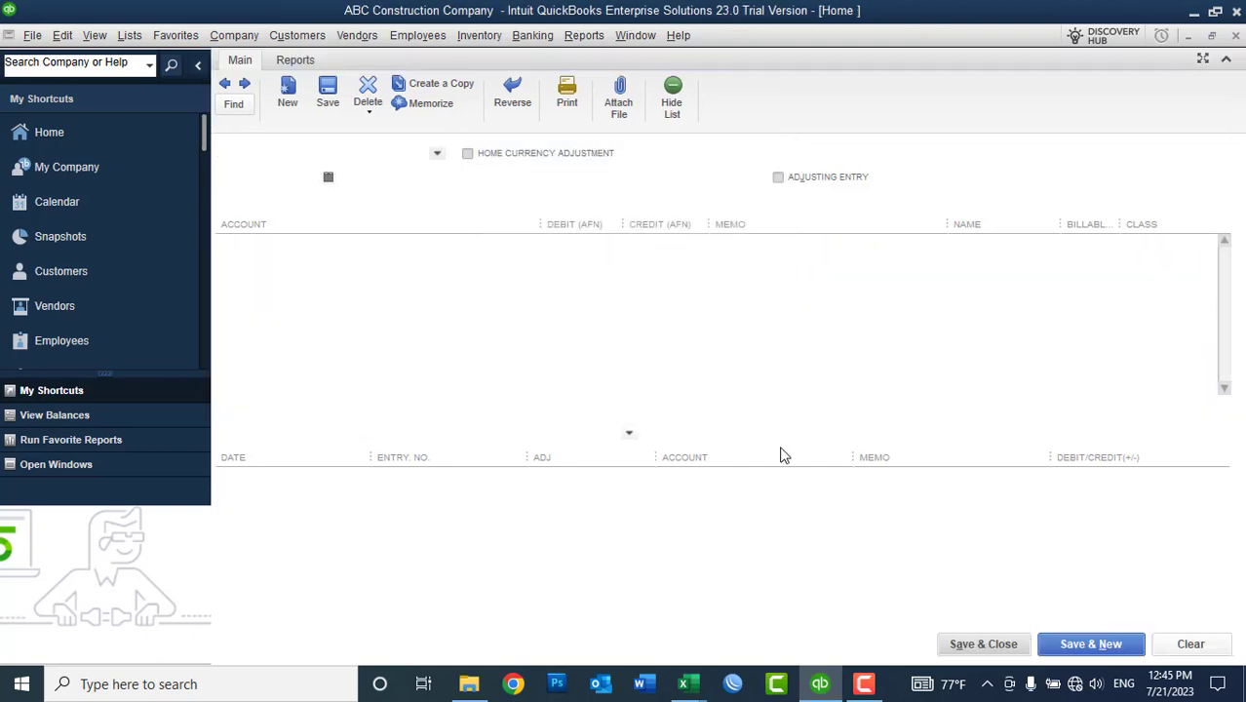
Step: Open a new general journal entry and debit 15000 to 66000 Payroll Expenses on its first line
click(807, 690)
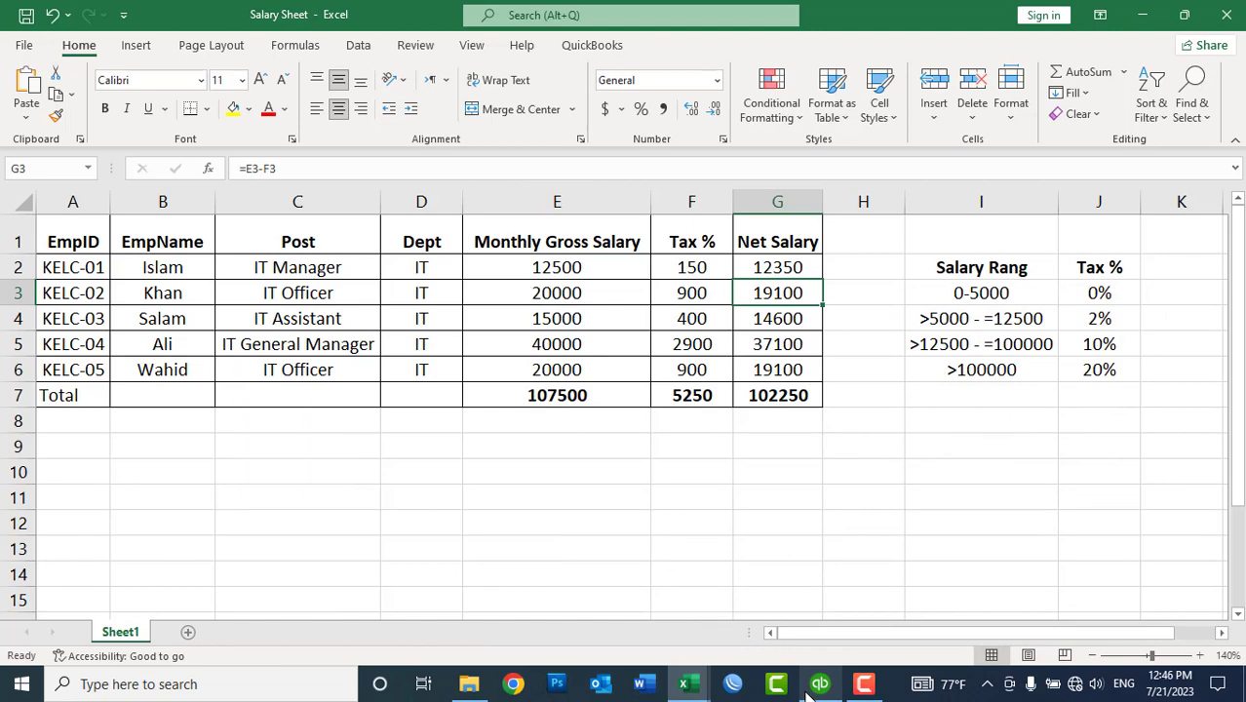
click(807, 690)
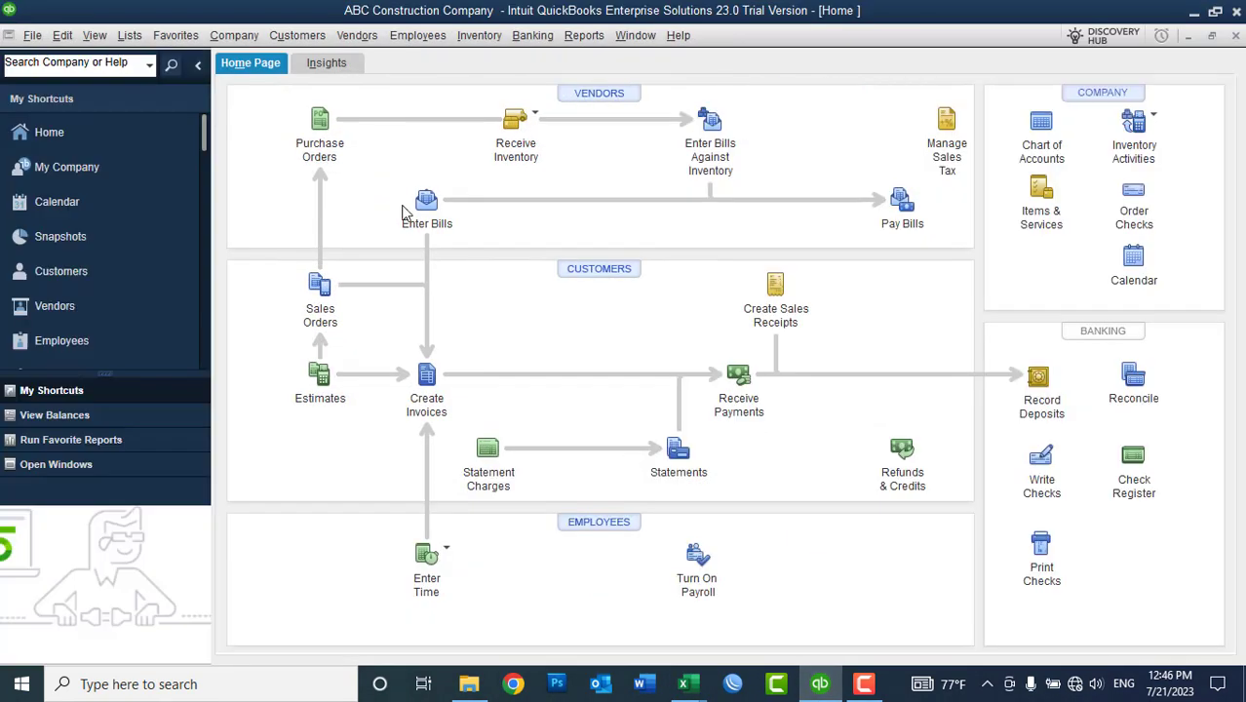
click(232, 37)
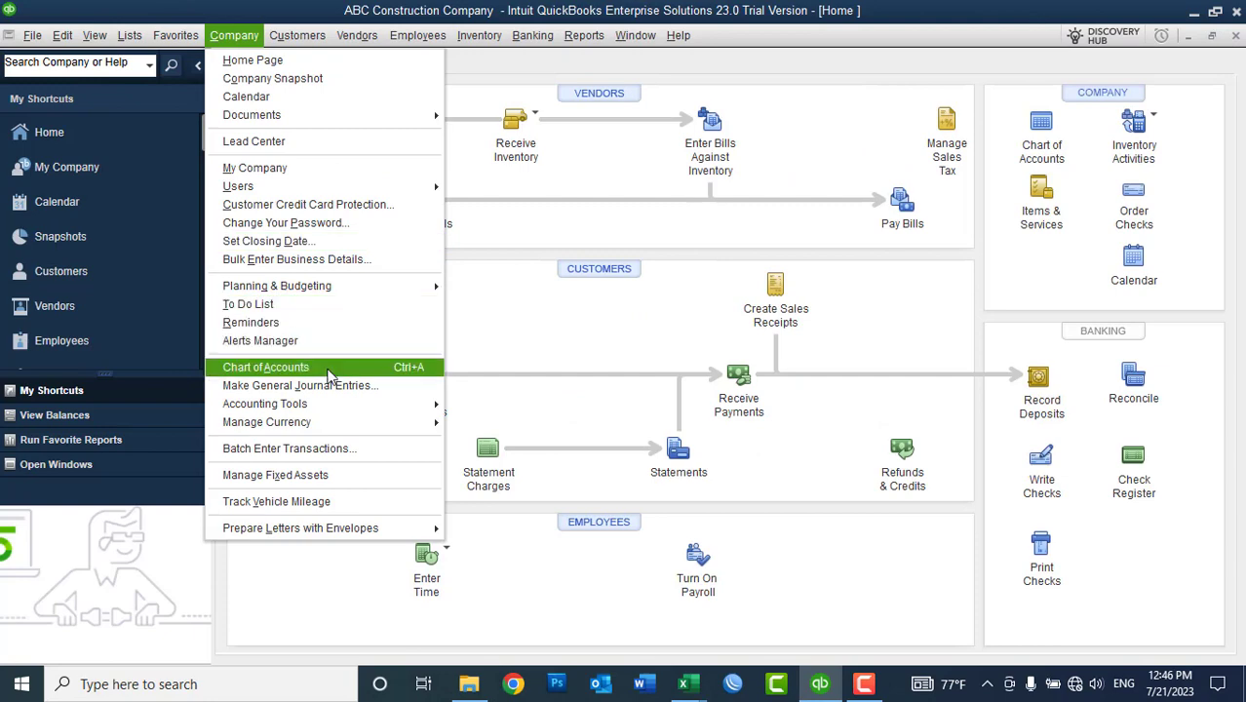
click(317, 462)
click(345, 247)
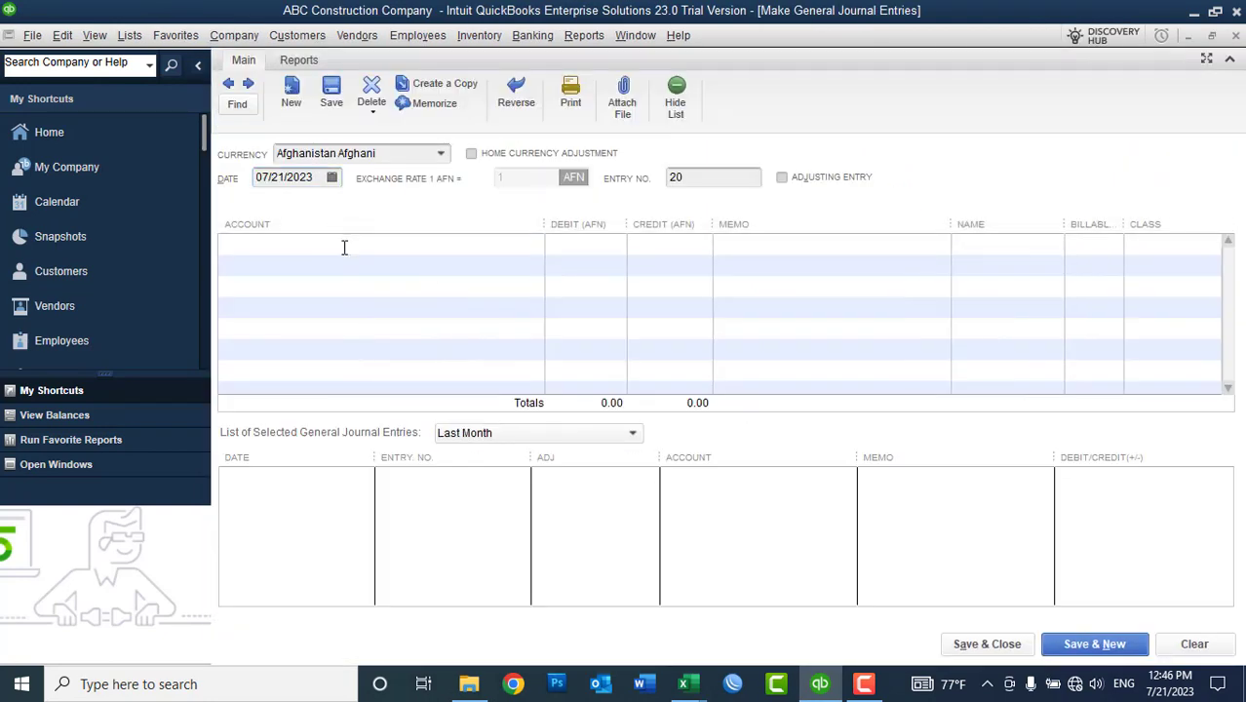
text(Payroll Expenses)
click(348, 480)
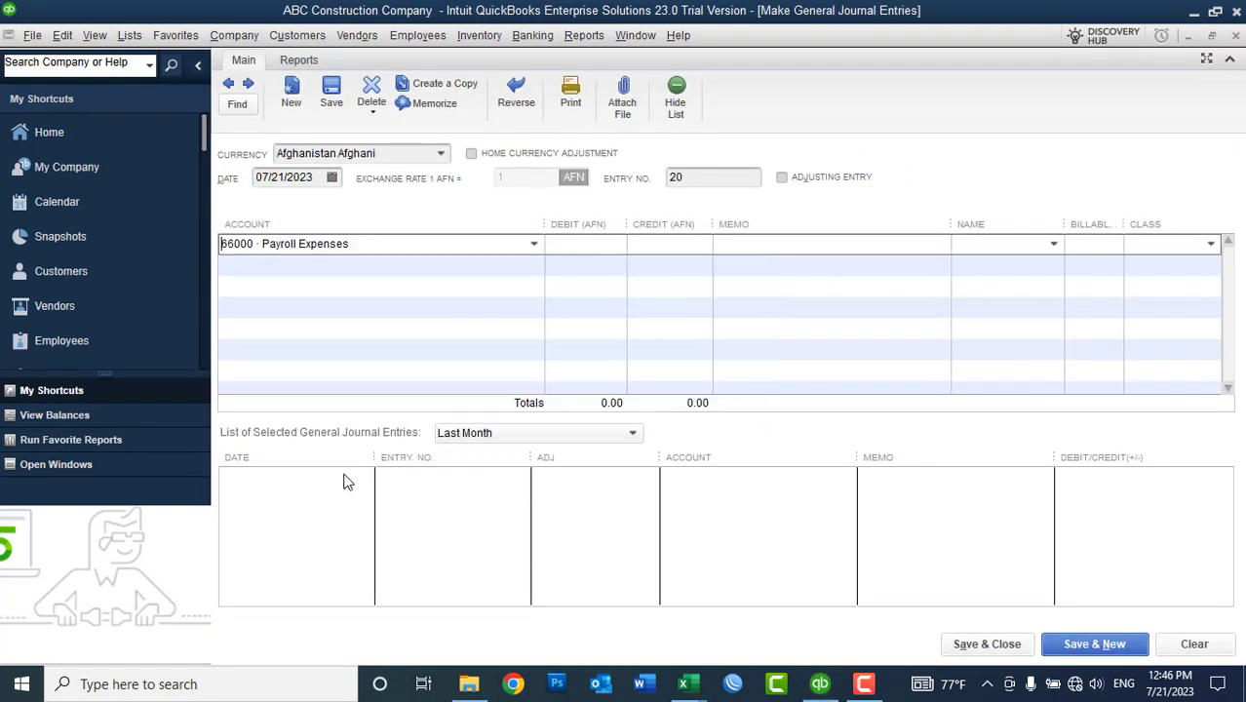
click(588, 248)
text(15000)
key(Tab)
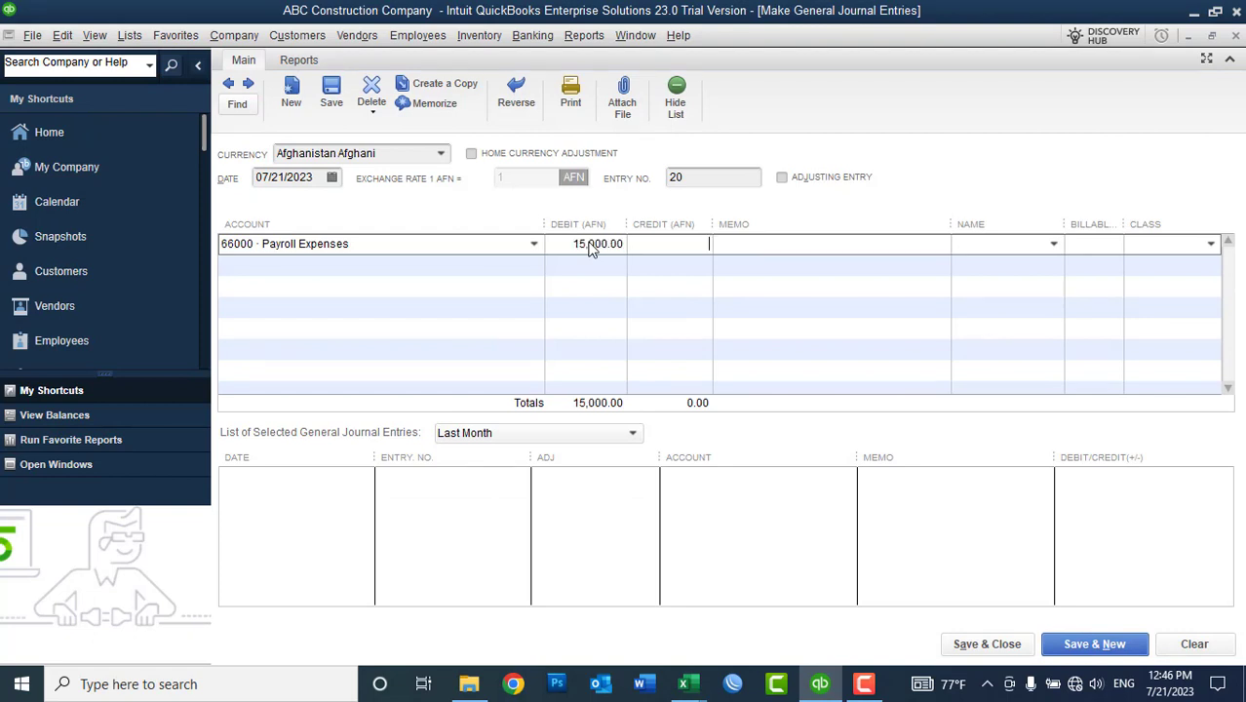
Step: Assign the IT Assistant's name to the first line and enter the memo "Salary for the month July-2023 Paid", extending the memo to the next two lines
click(1053, 244)
click(819, 394)
text(Salary for the month July-2023 Paid)
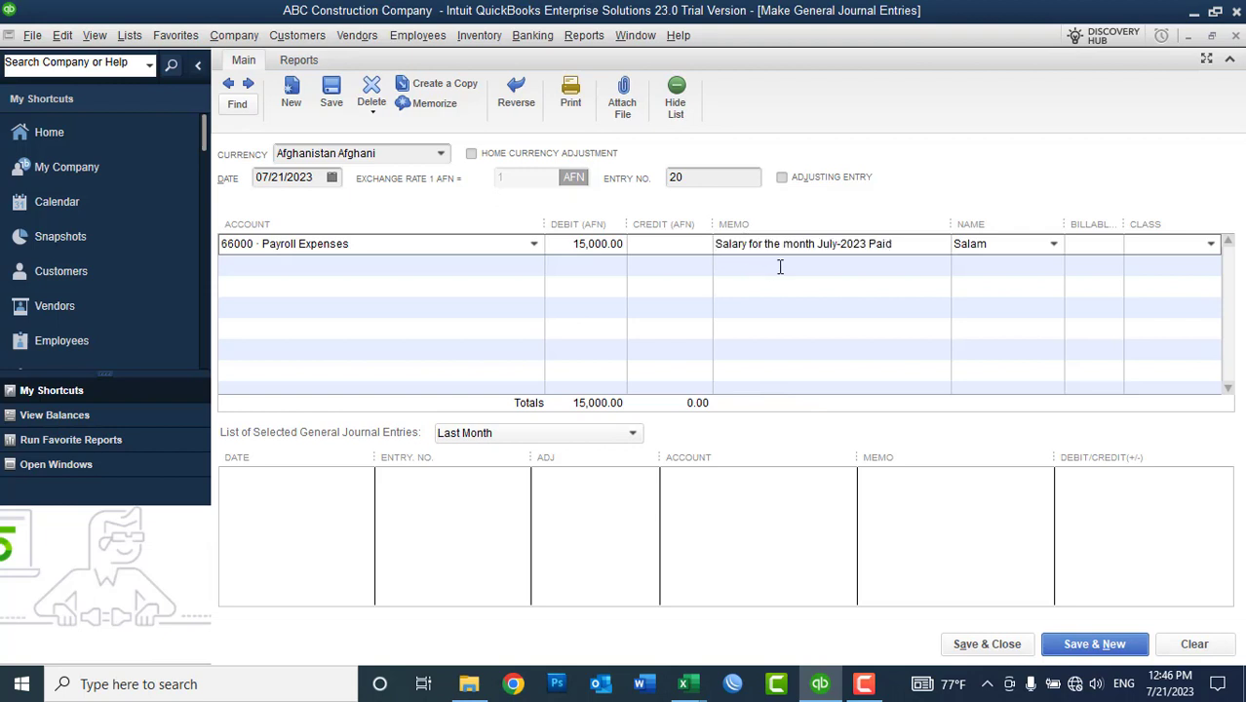
click(780, 265)
click(783, 286)
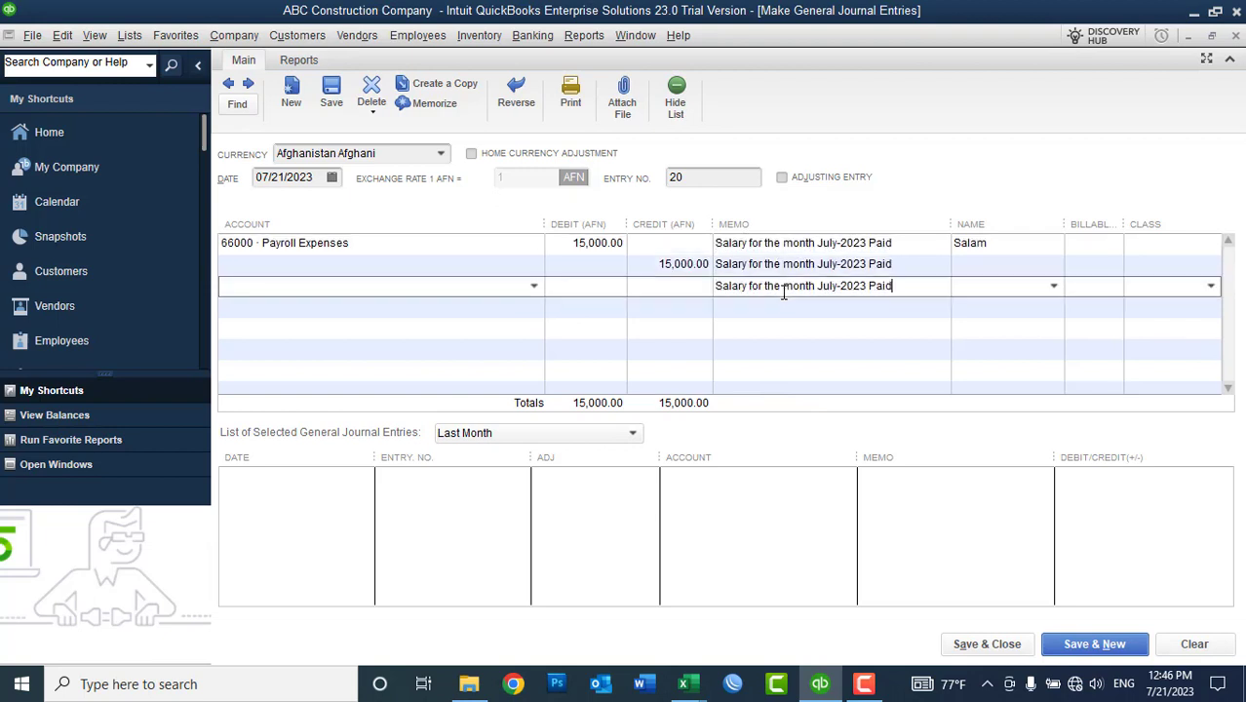
Step: Set the account of the IT Assistant entry's second line to 11550 Kabul Bank AFN AC
click(495, 273)
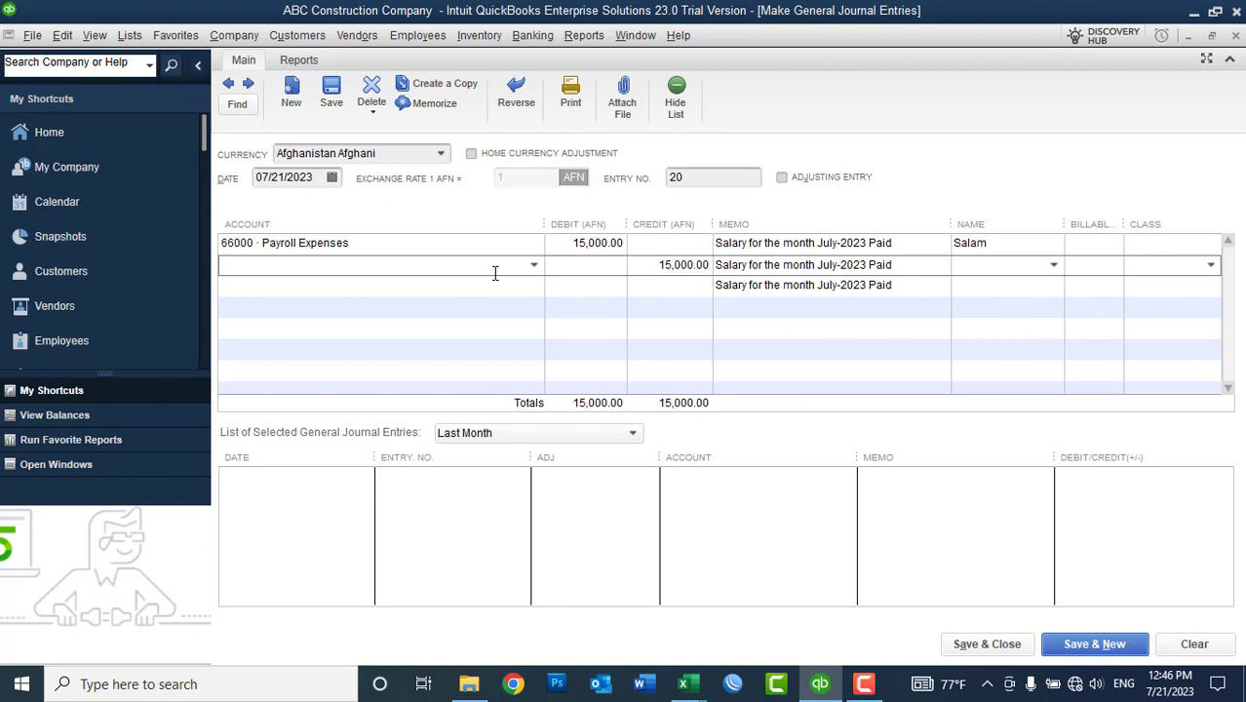
text(Kabul Bank AFN AC)
click(378, 395)
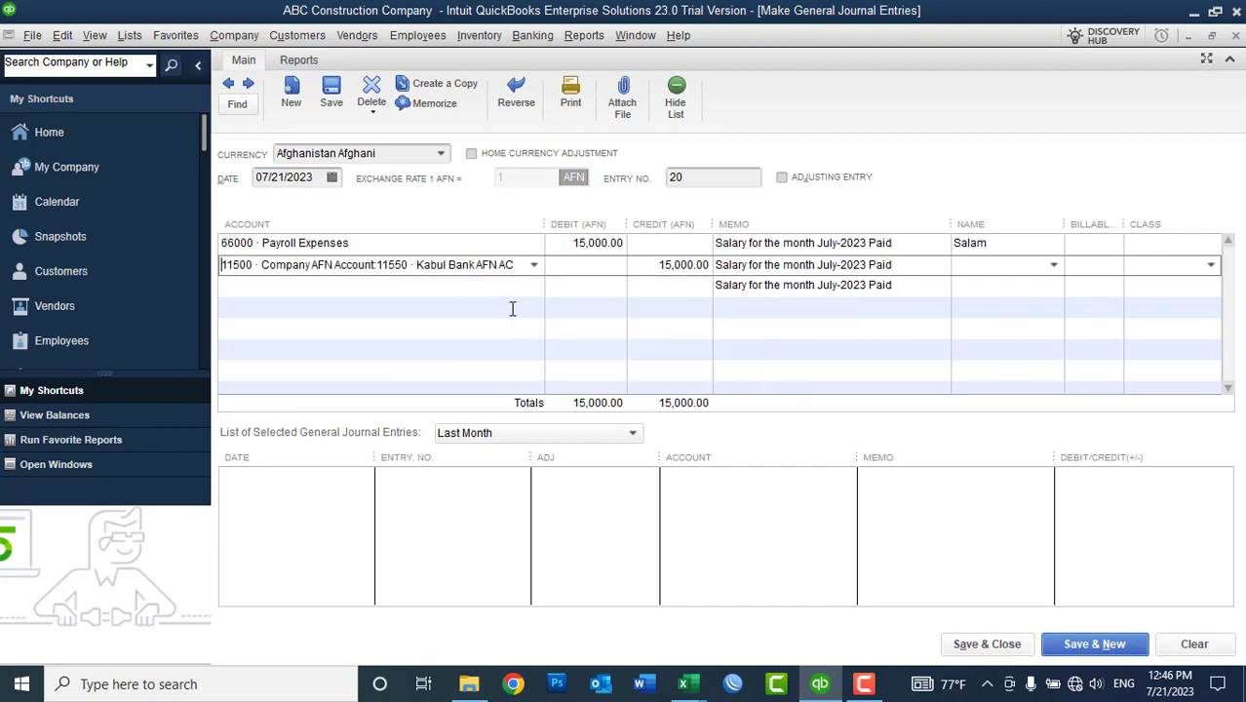
Step: Set the account of the IT Assistant entry's third line to 25600 Salary Tax
click(497, 289)
text(Salary Advance)
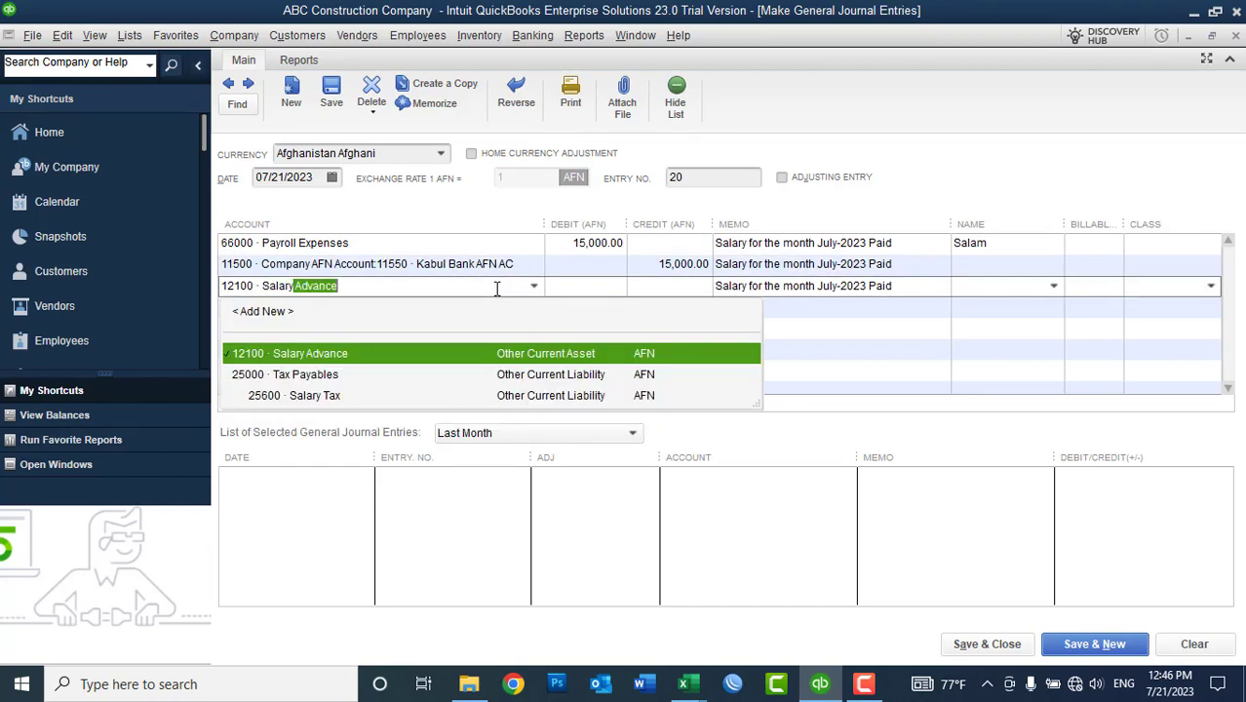
click(387, 395)
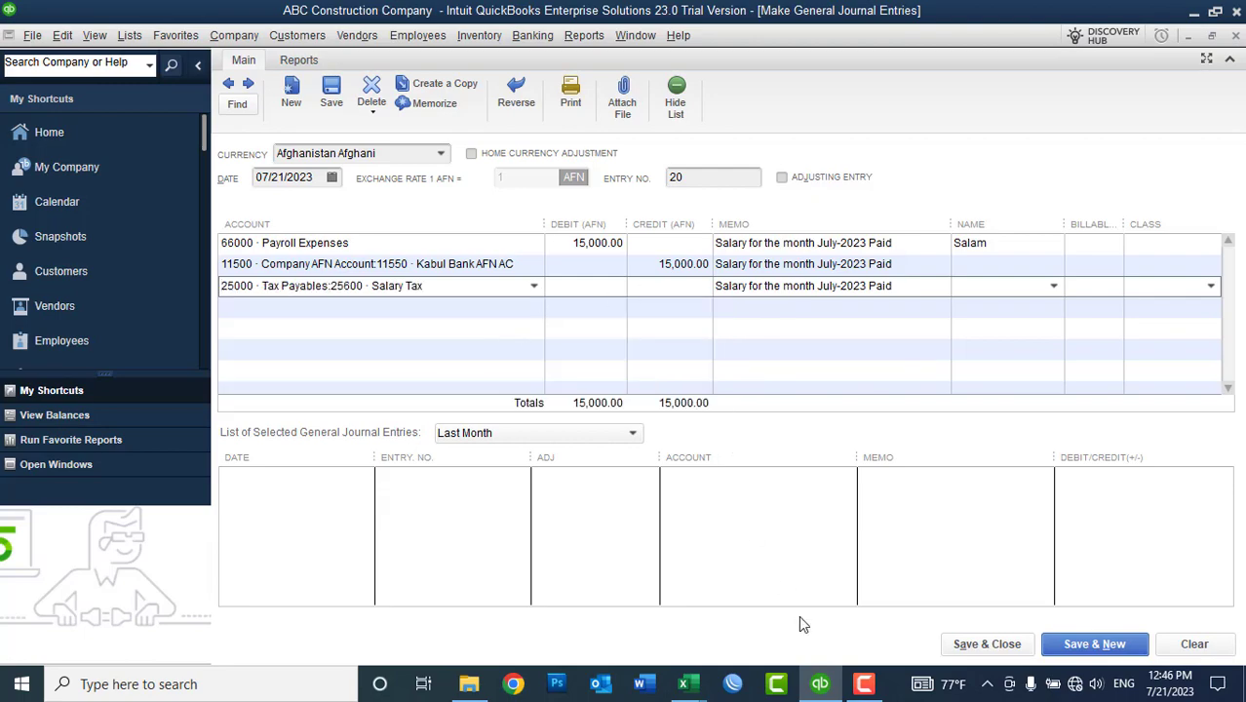
Step: Credit 14600 to the Kabul Bank AFN AC line and 400 to the Salary Tax line, checking the amounts in the Excel Salary Sheet
click(820, 683)
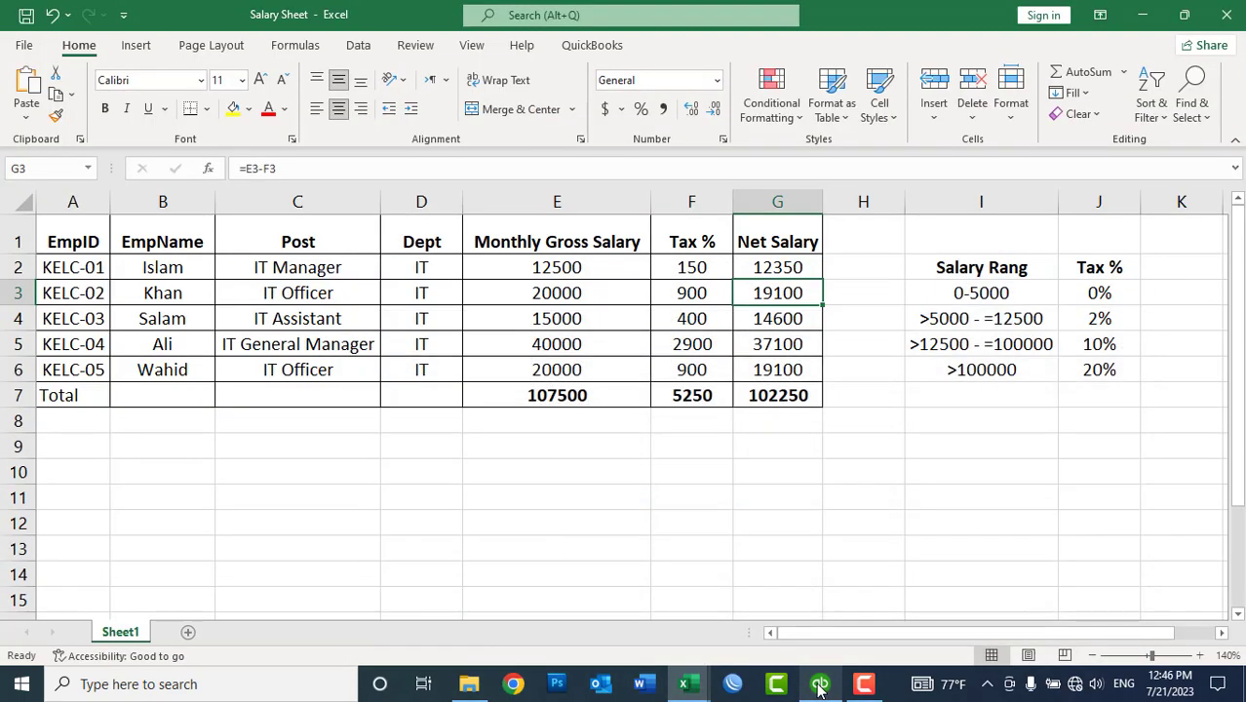
click(819, 683)
click(670, 265)
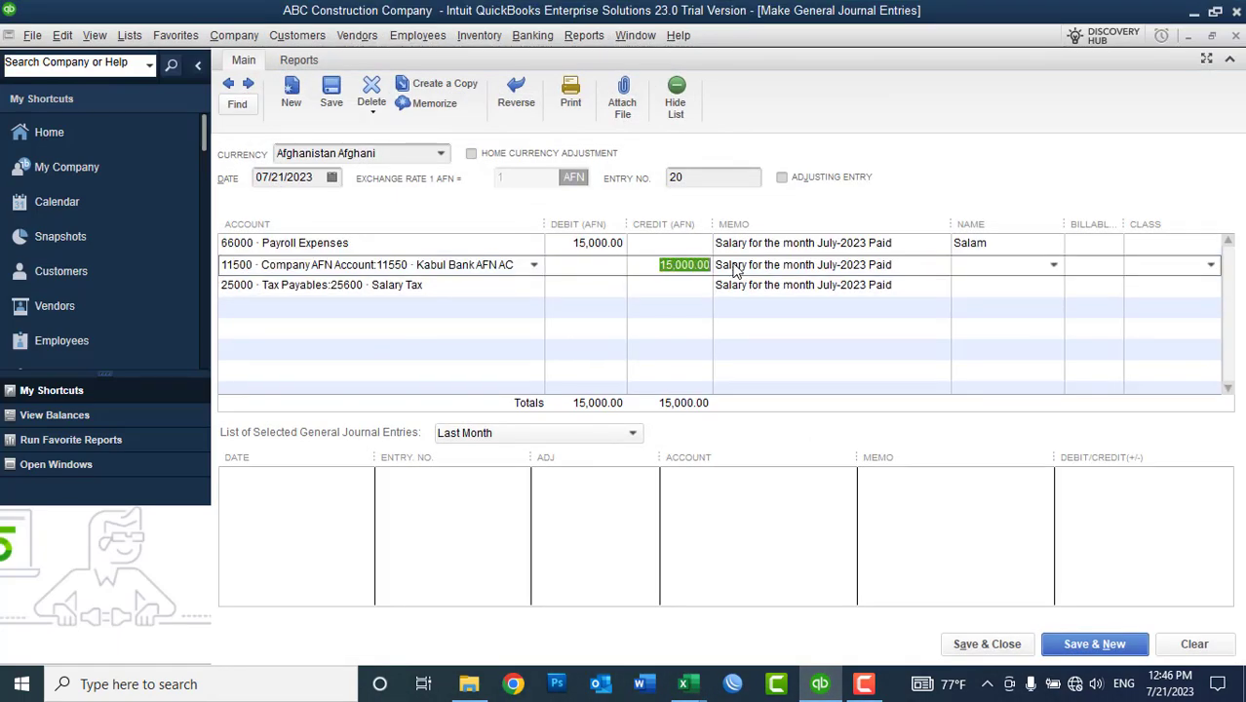
text(14600)
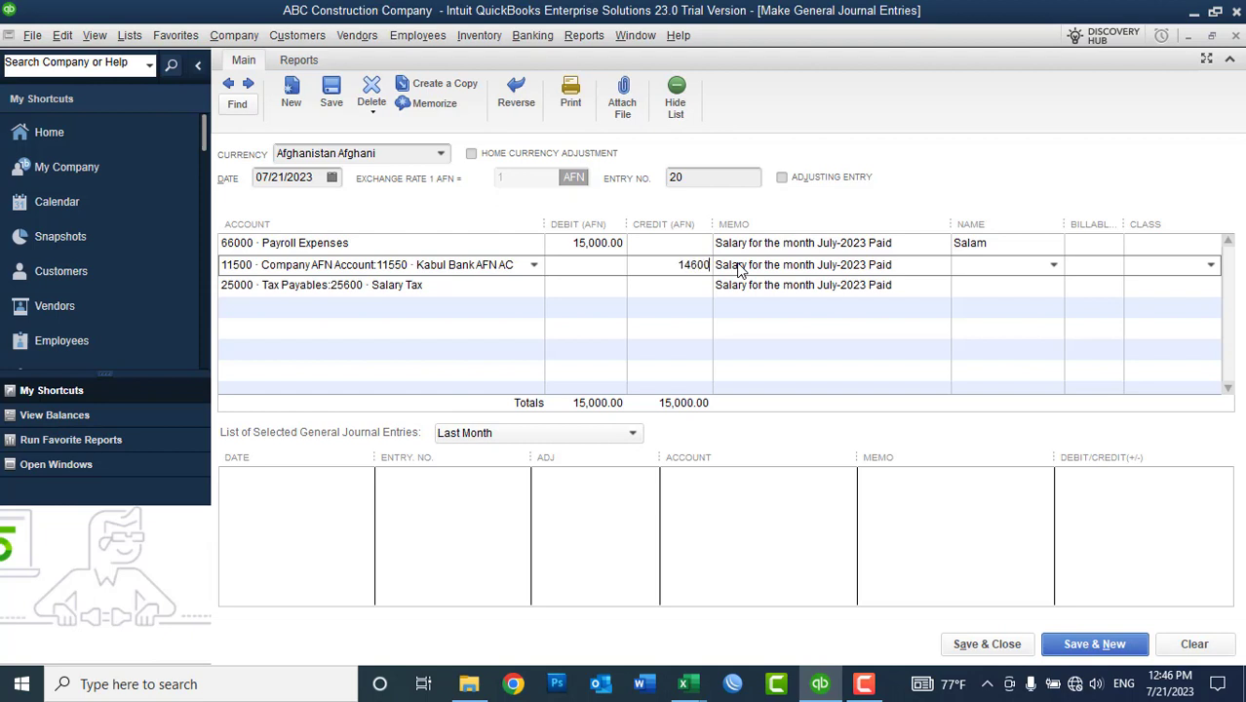
key(Down)
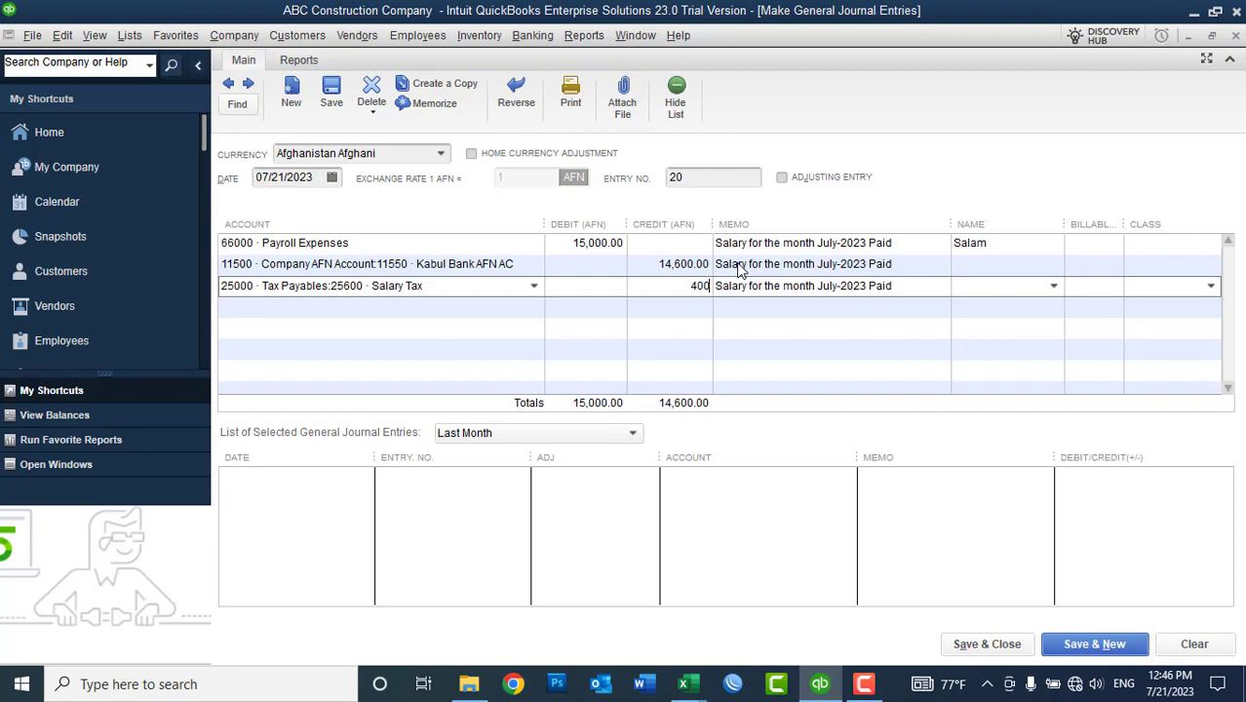
key(Tab)
click(820, 683)
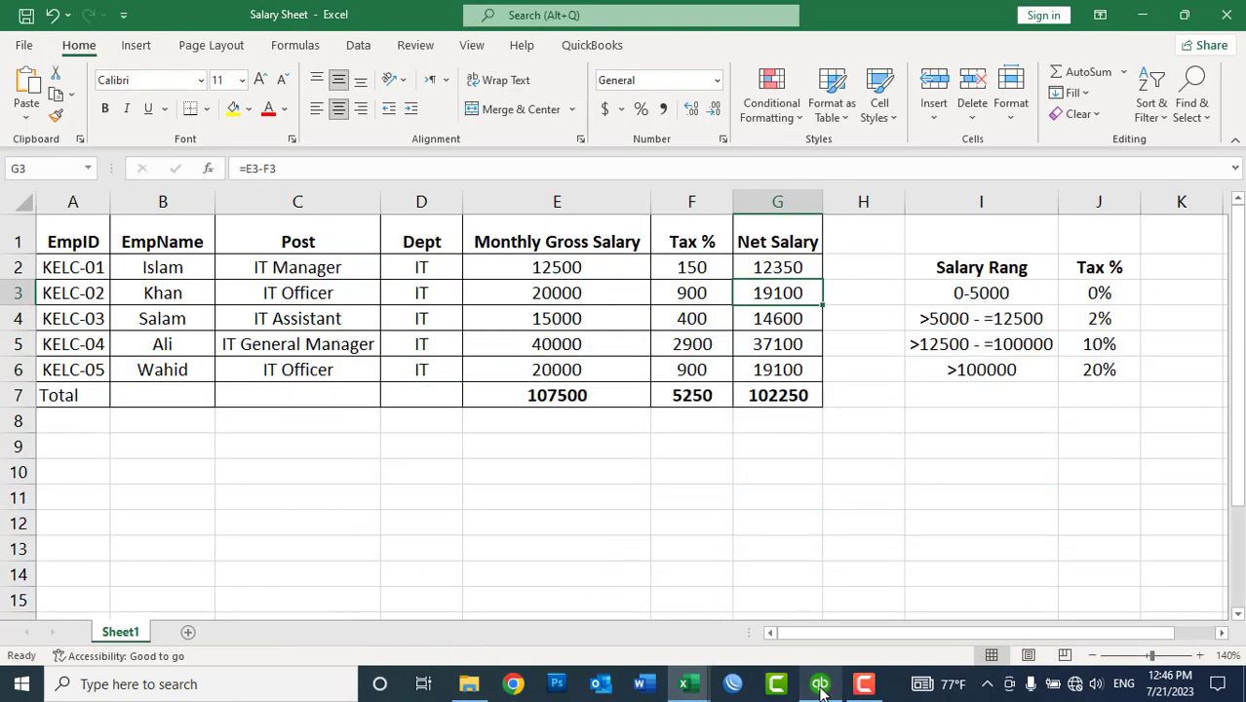
click(683, 318)
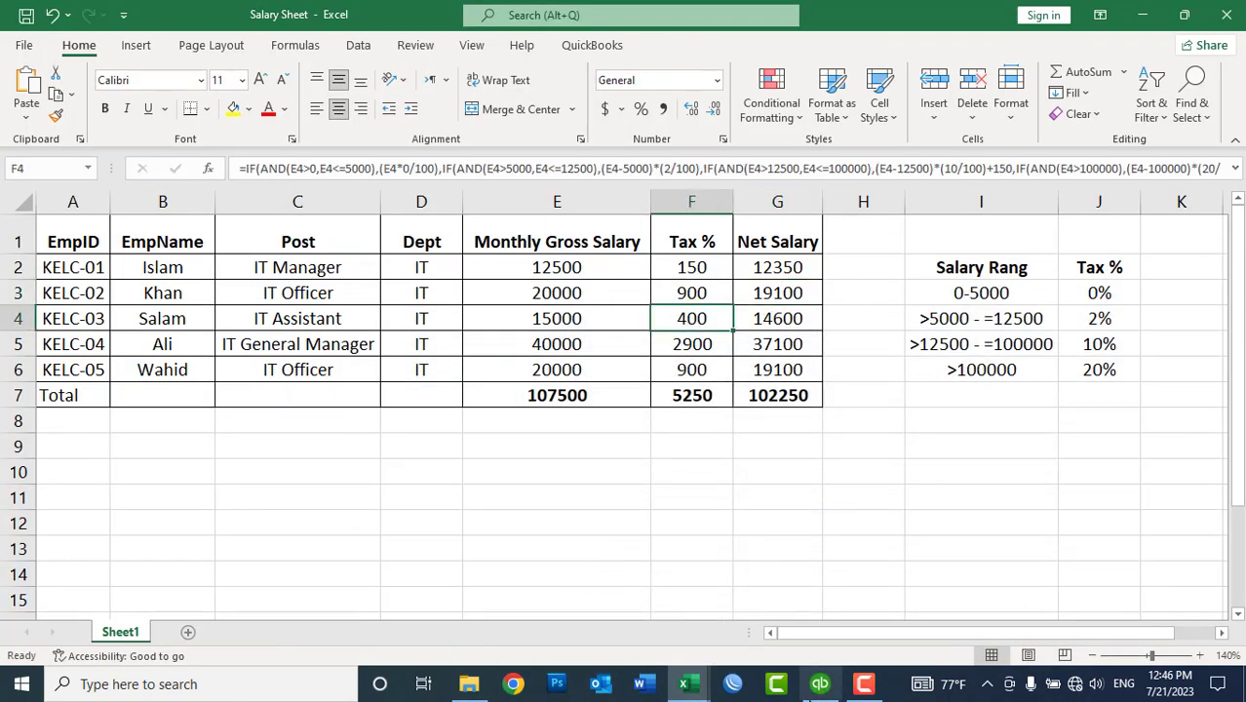
click(819, 683)
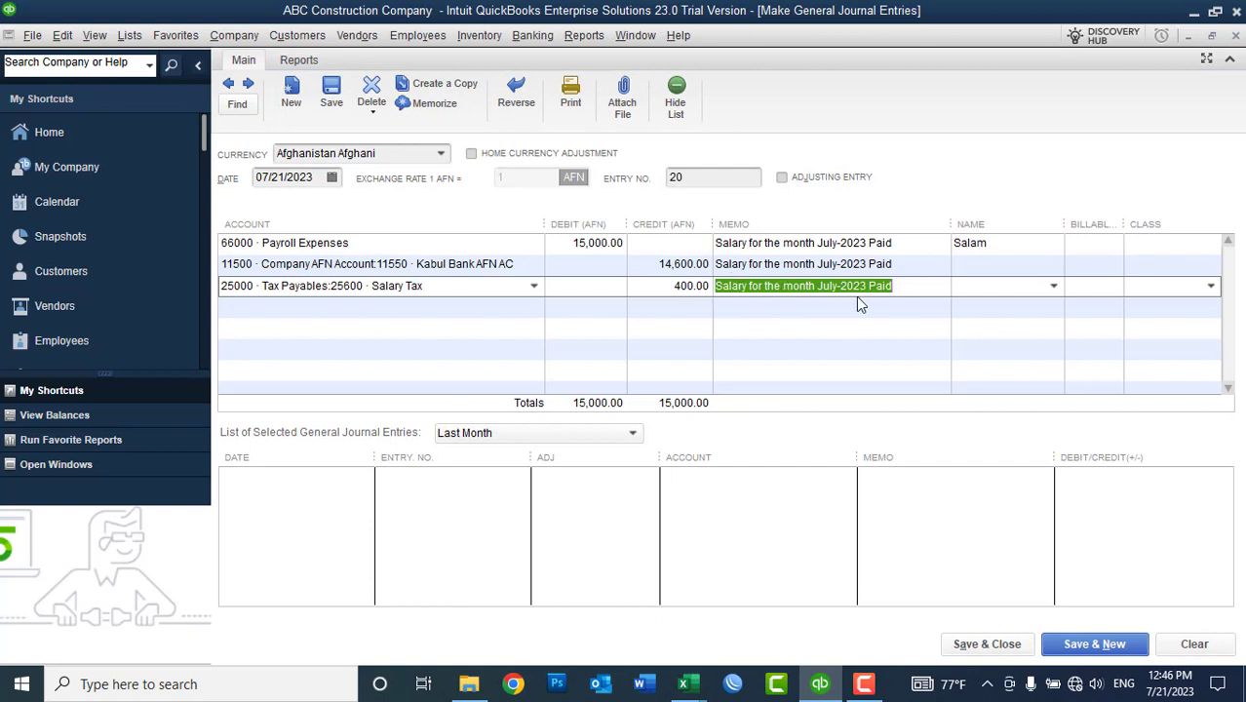
Step: Assign the IT Assistant's name to the bank and Salary Tax lines, and save the entry without classes to start a new one
click(1031, 267)
click(1051, 265)
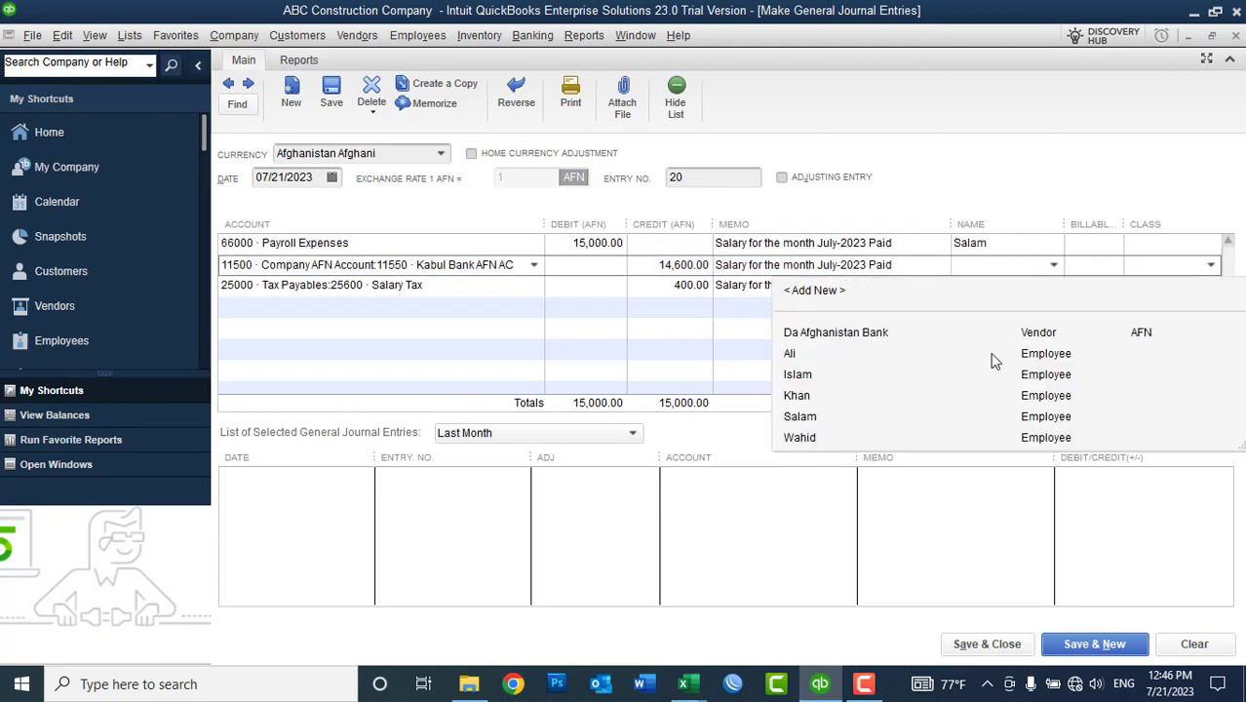
click(828, 415)
click(1029, 292)
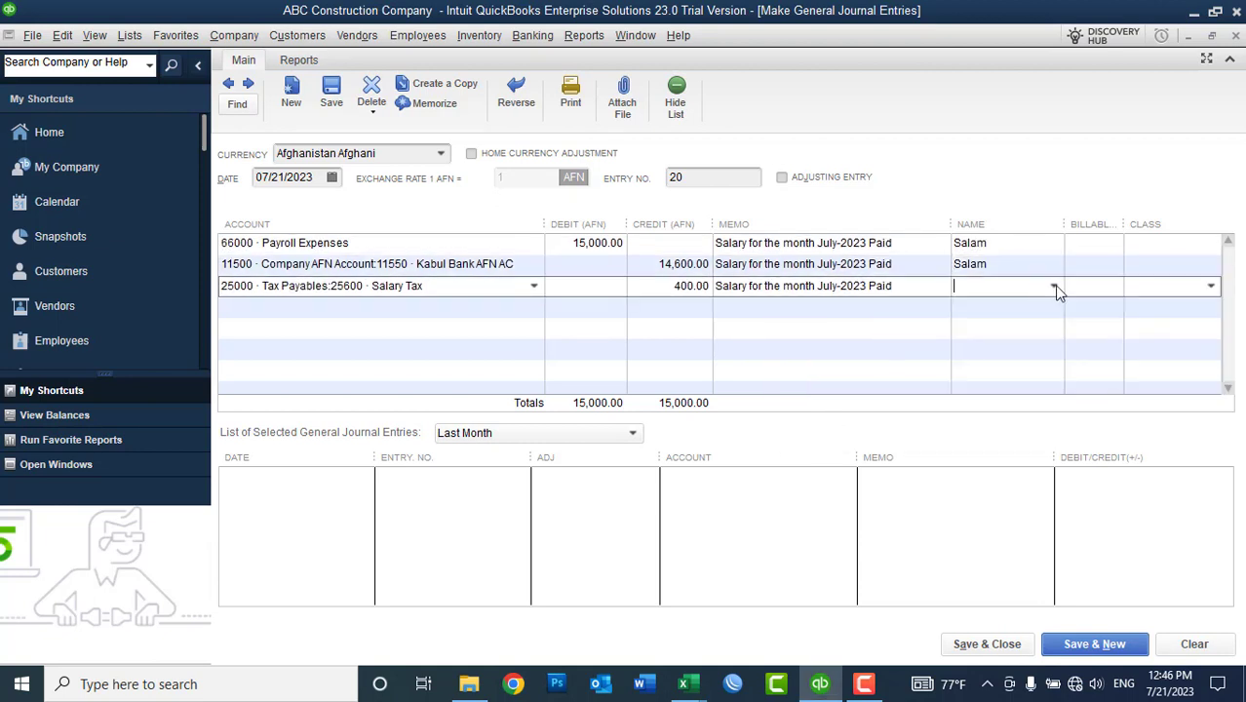
click(1053, 286)
click(842, 437)
click(1078, 642)
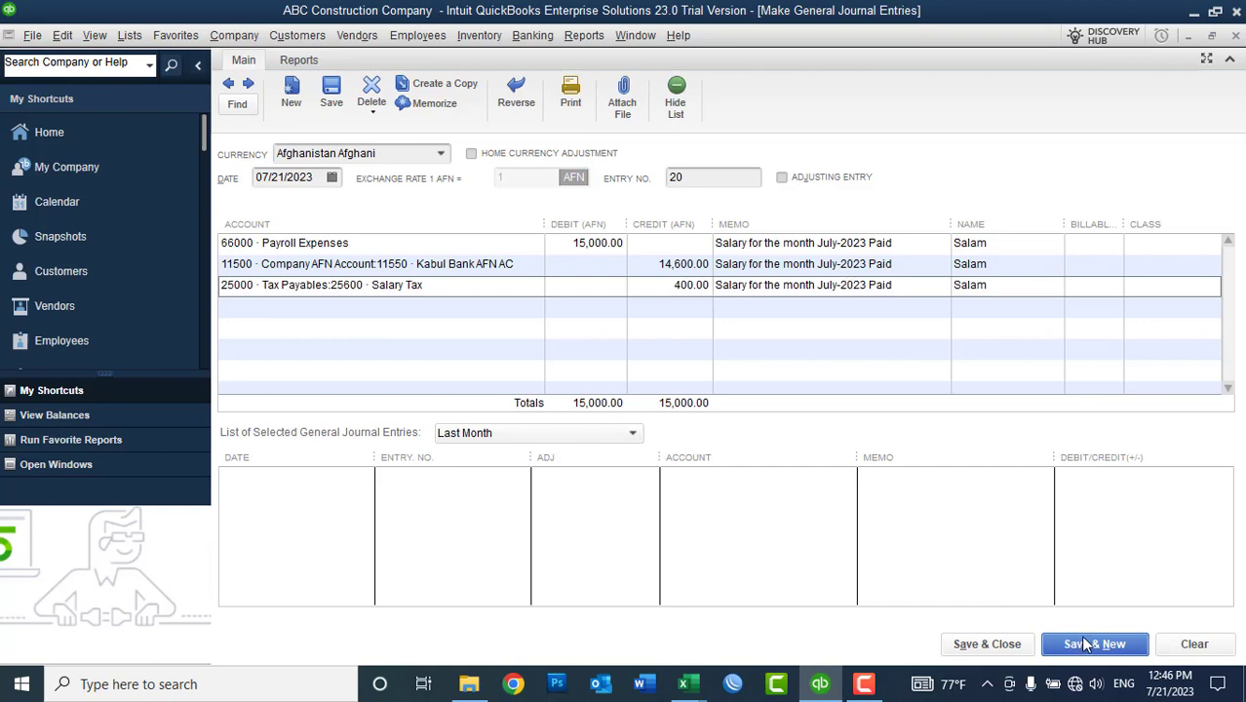
click(596, 253)
Step: Set the new entry's three line accounts to 66000 Payroll Expenses, 11550 Kabul Bank AFN AC and 25600 Salary Tax
click(464, 255)
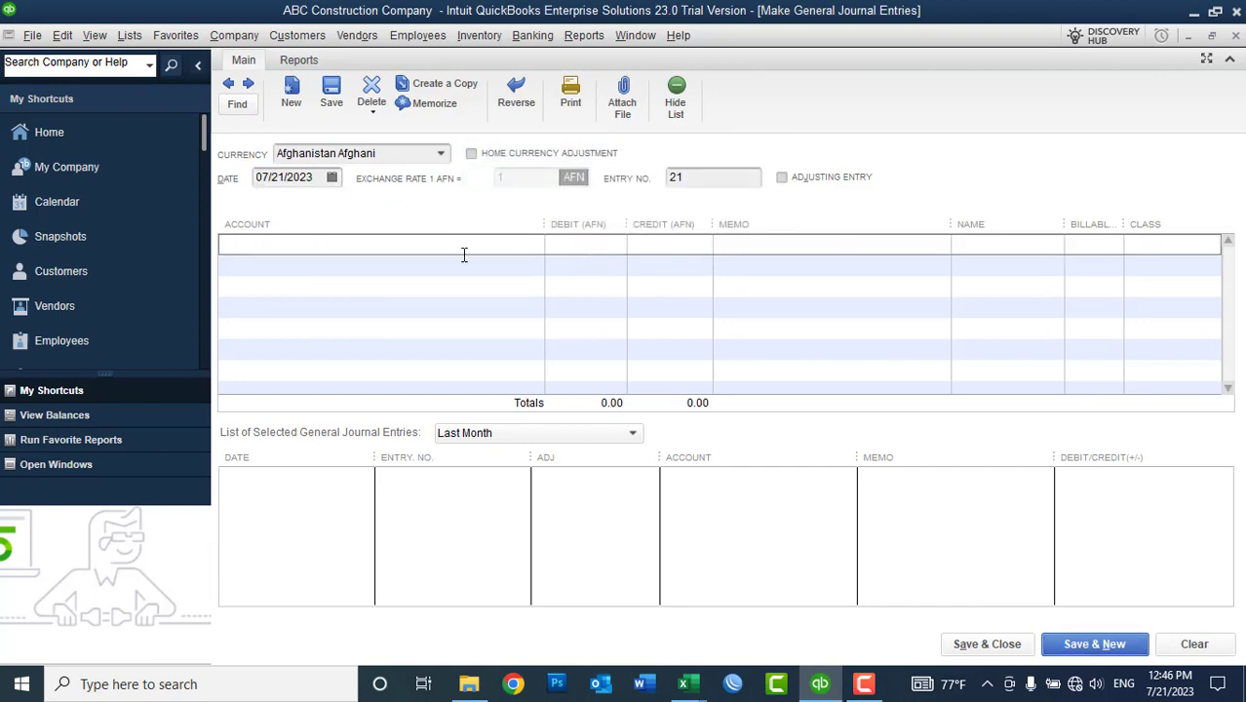
text(pa)
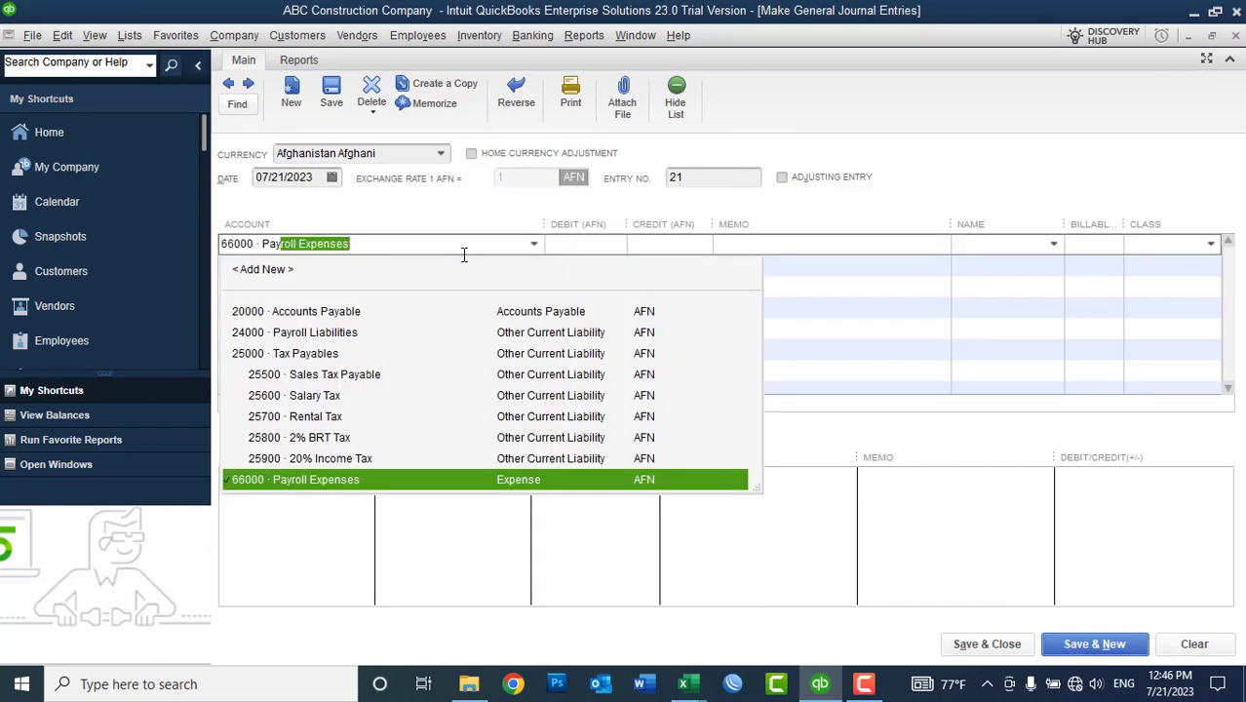
click(297, 481)
click(398, 264)
text(kab)
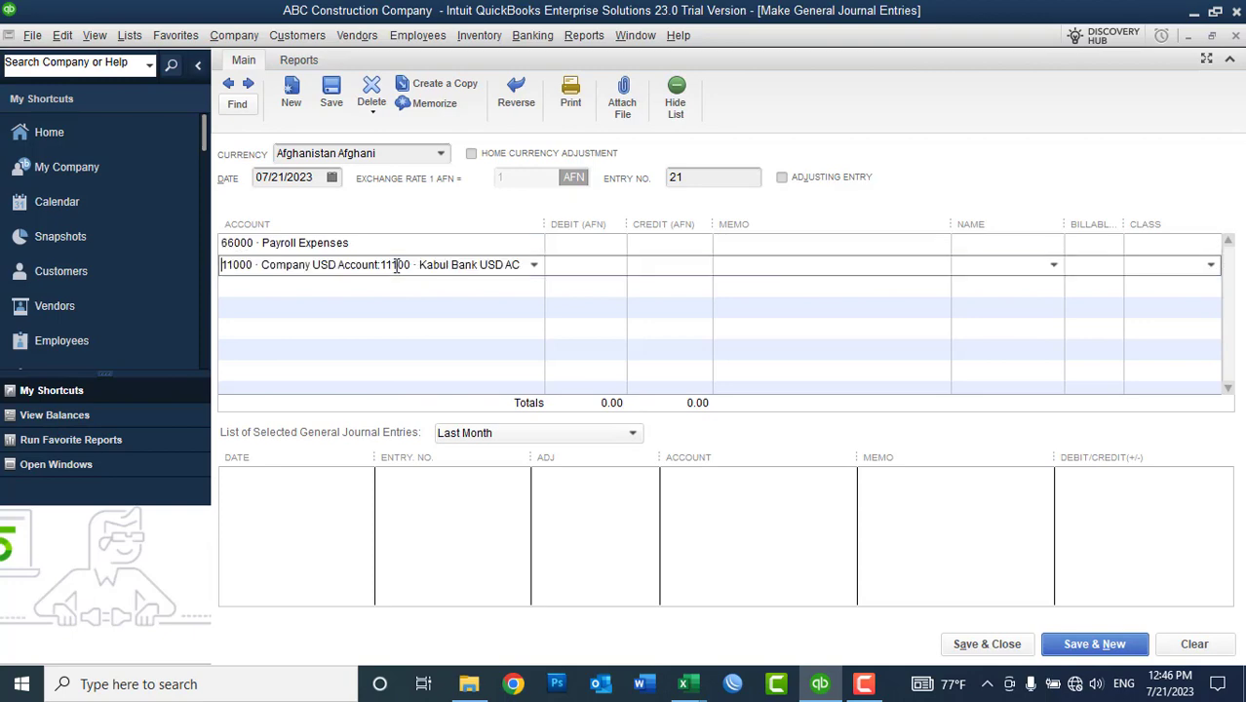
click(331, 396)
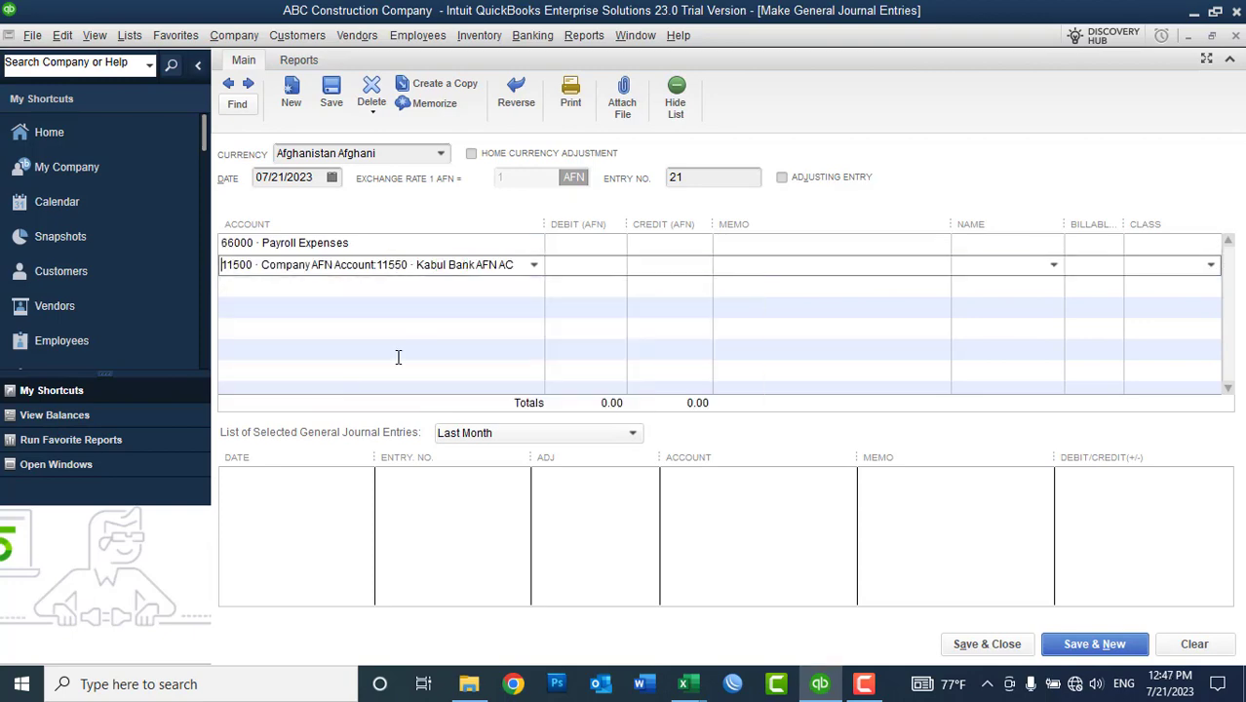
click(405, 286)
text(salar)
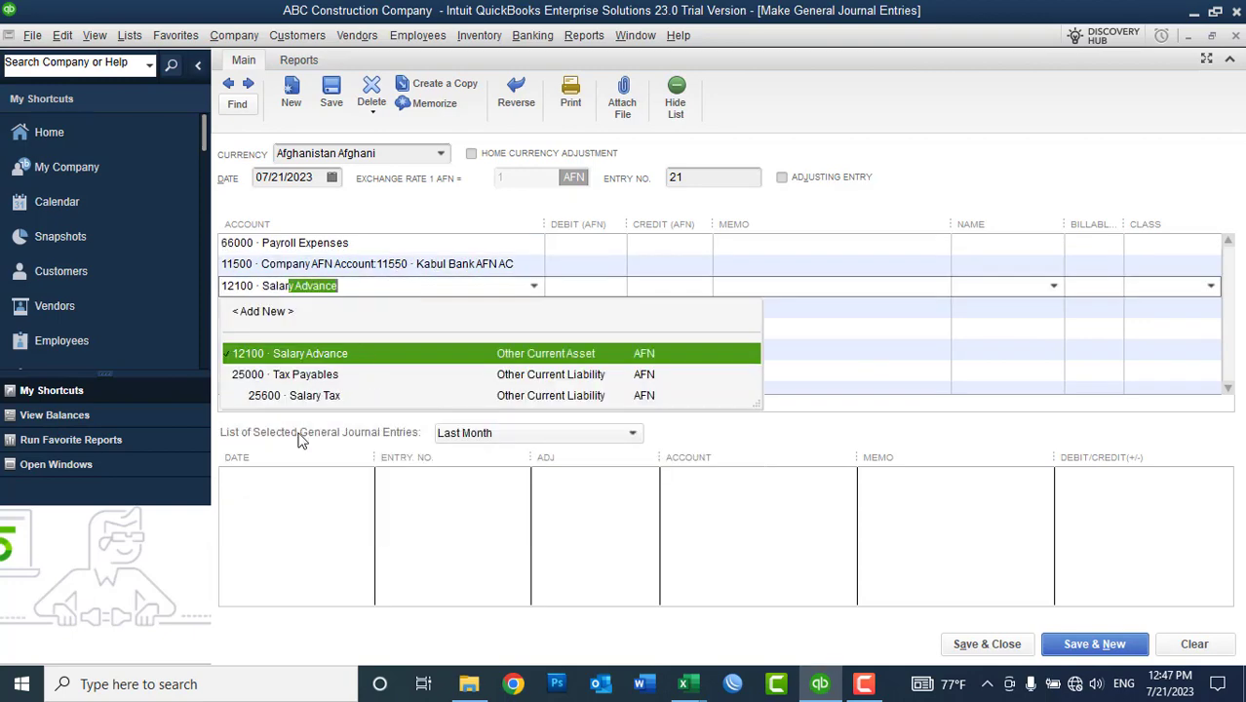
click(300, 396)
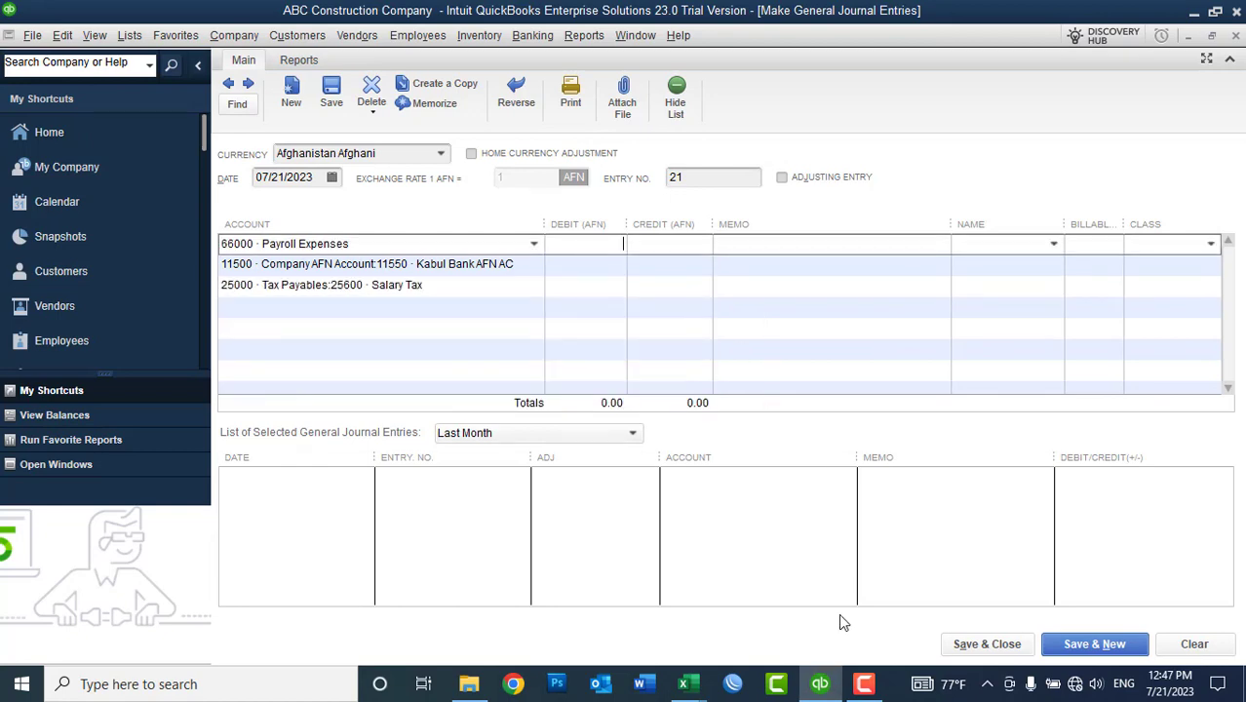
Step: Debit 40000 to the Payroll Expenses line, taking the IT General Manager's gross salary from the Excel Salary Sheet
click(821, 683)
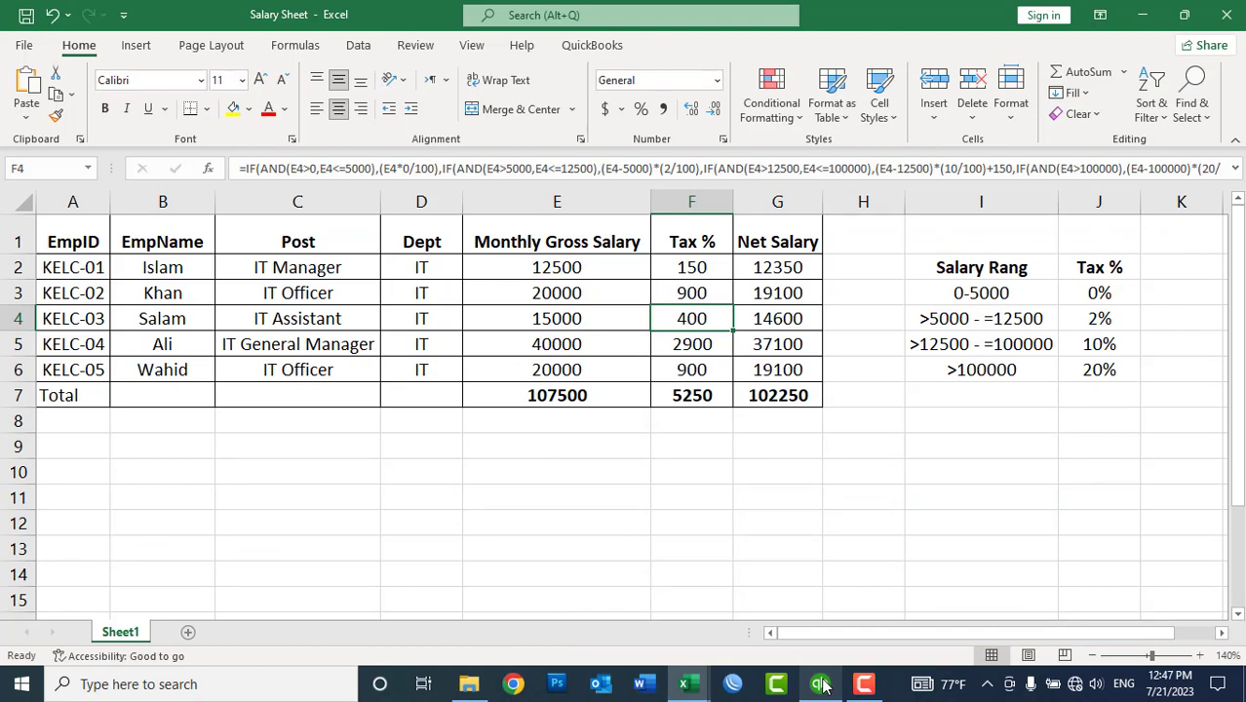
click(821, 684)
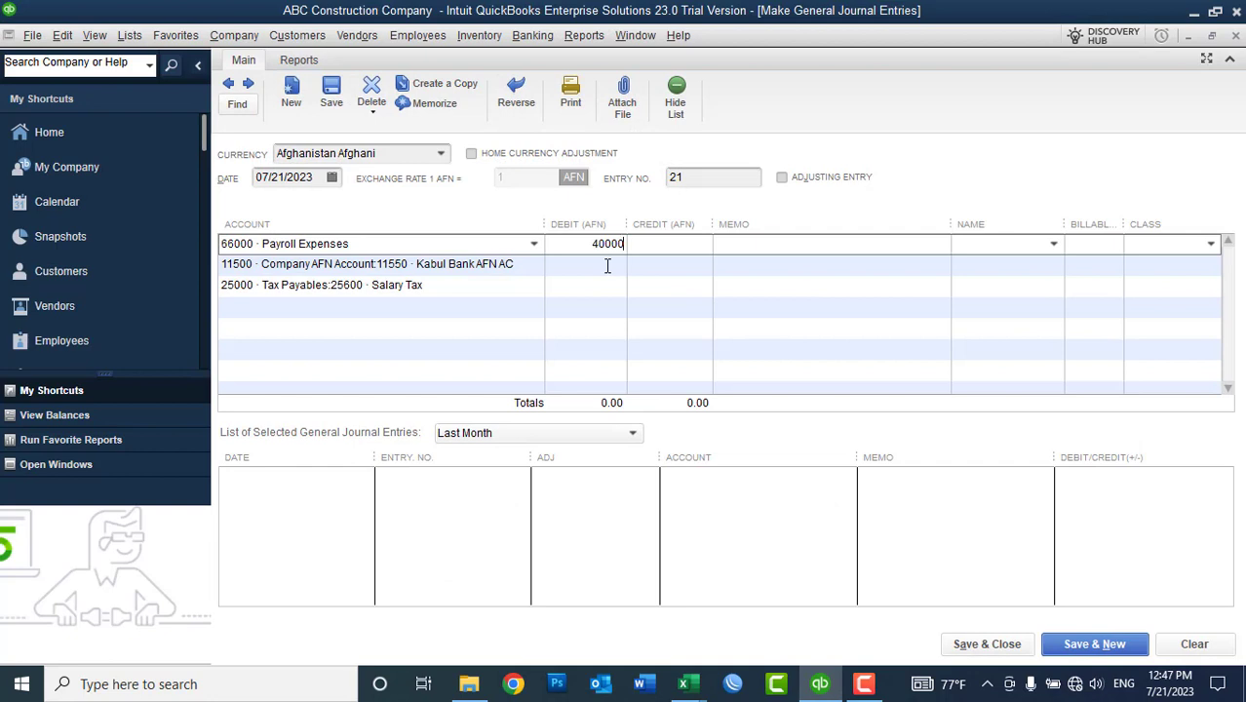
click(607, 265)
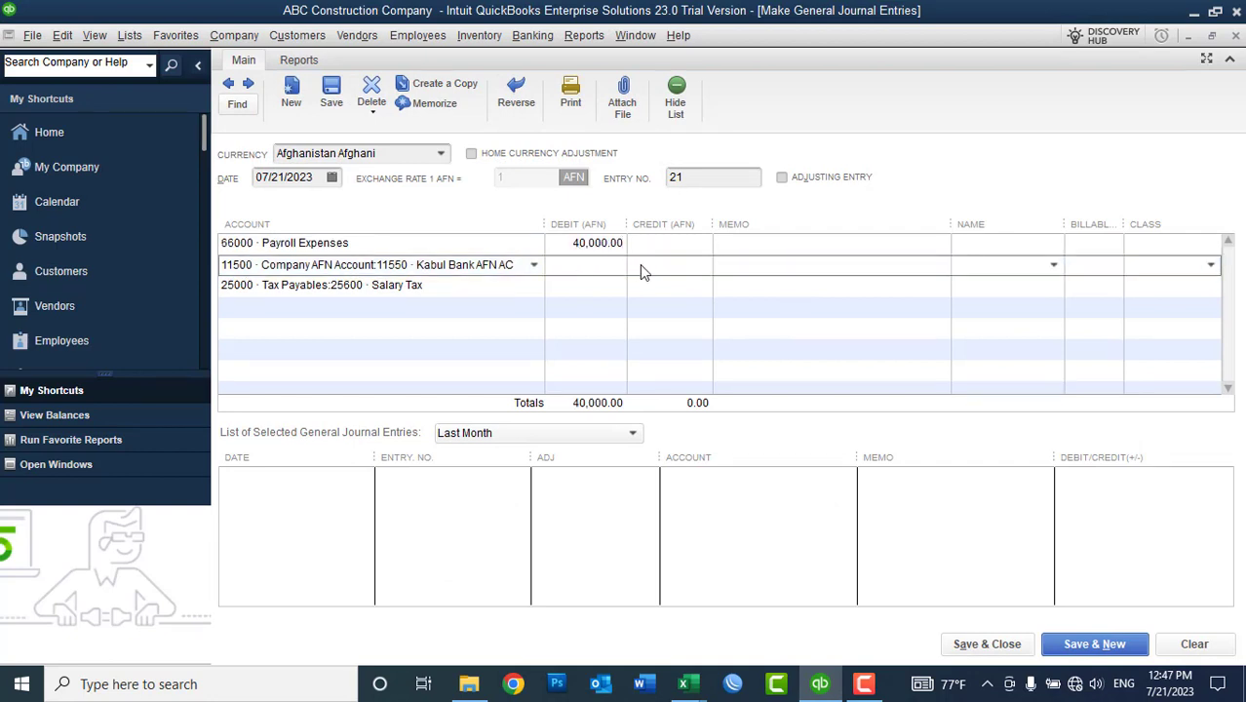
Step: Assign the IT General Manager's name to the Payroll Expenses, Kabul Bank AFN AC and Salary Tax lines
click(755, 240)
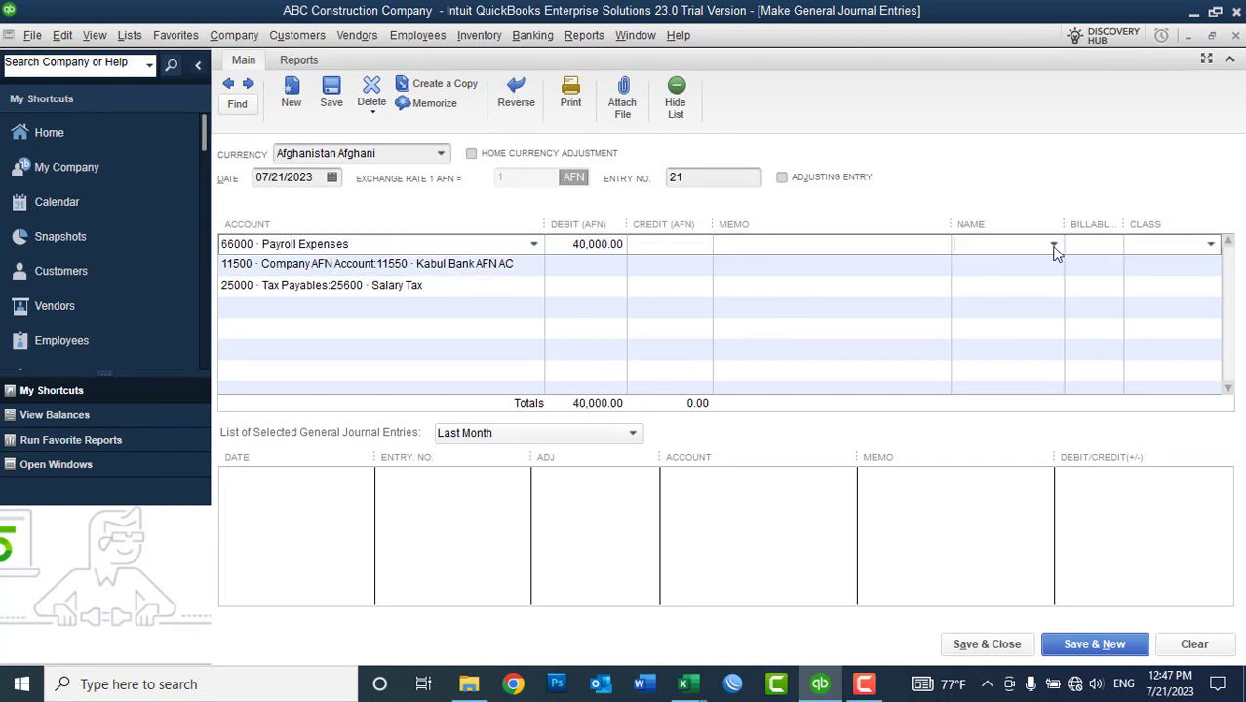
click(1052, 244)
click(797, 332)
click(1052, 265)
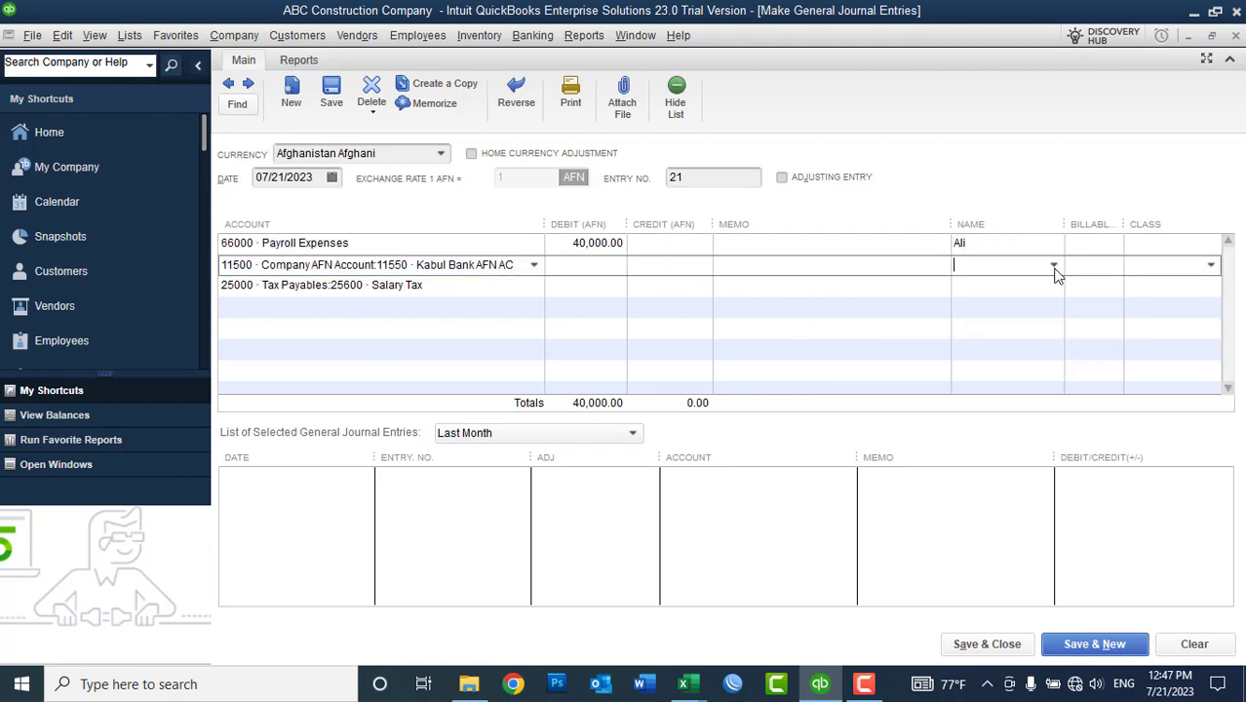
click(1052, 265)
click(864, 354)
click(1020, 286)
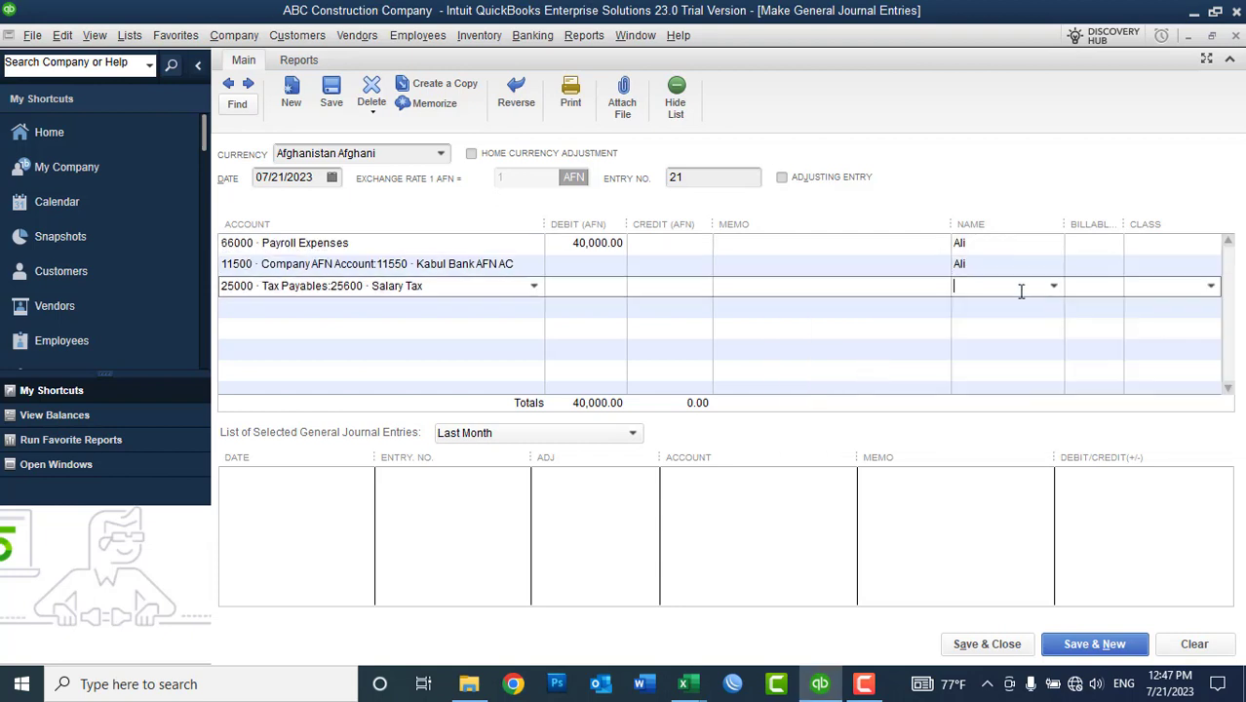
click(1052, 286)
click(882, 376)
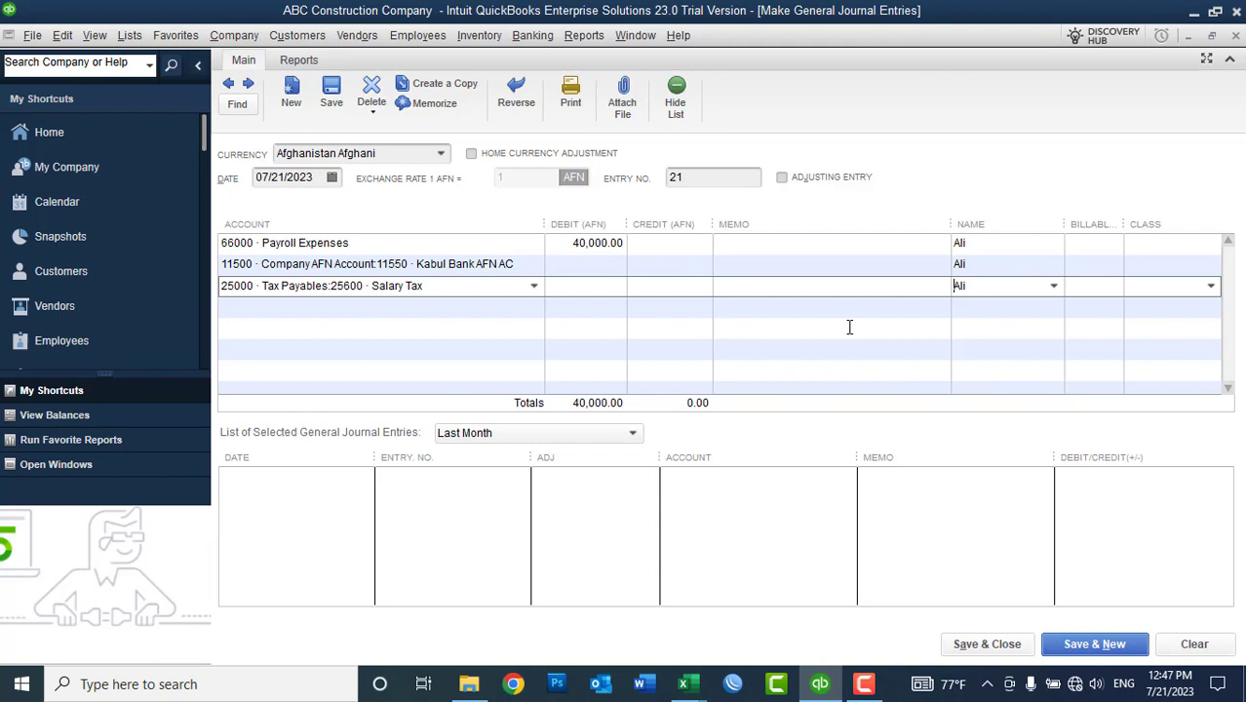
Step: Enter the memo "Salary for the month July-2023 Paid" on all three lines of the IT General Manager's entry
click(742, 246)
text(Salary for the month July-2023 Paid)
key(Down)
text(Salary for the month July-2023 Paid)
key(Down)
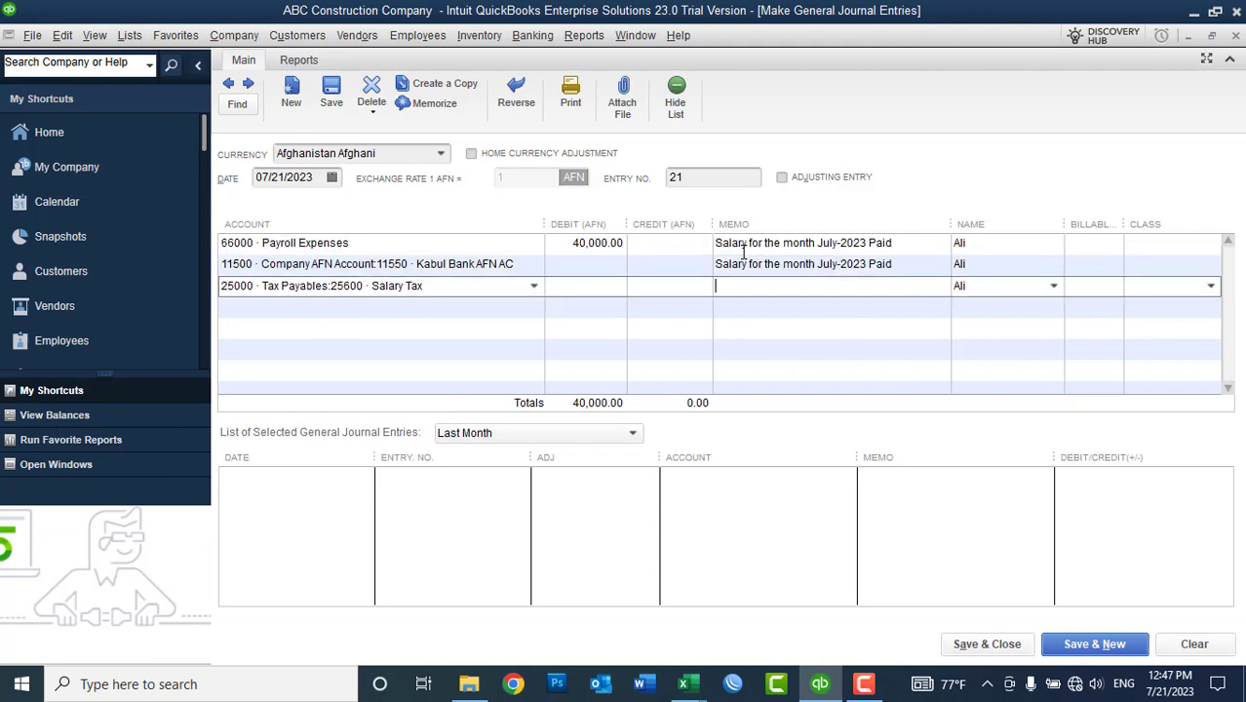
text(Salary for the month July-2023 Paid)
Step: Credit 37,100 to the bank line and 2,900 to the Salary Tax line per the Salary Sheet, and save the entry without classes
click(636, 265)
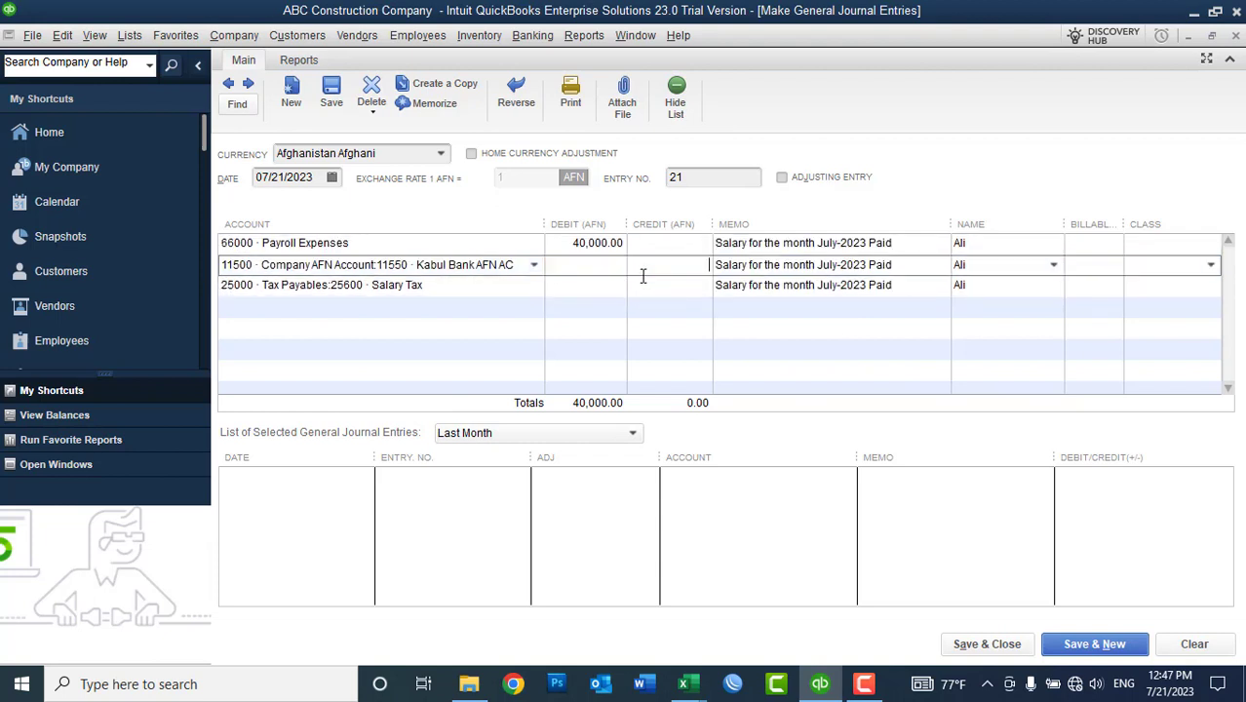
click(820, 684)
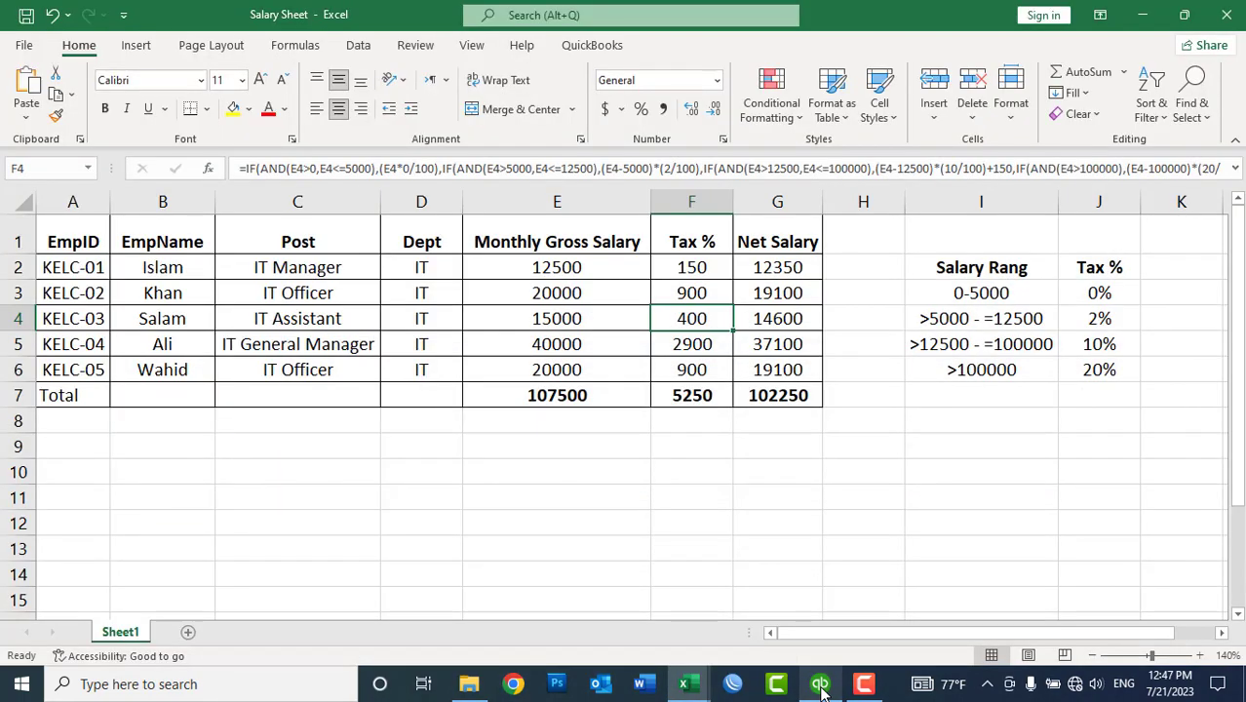
click(821, 686)
text(37)
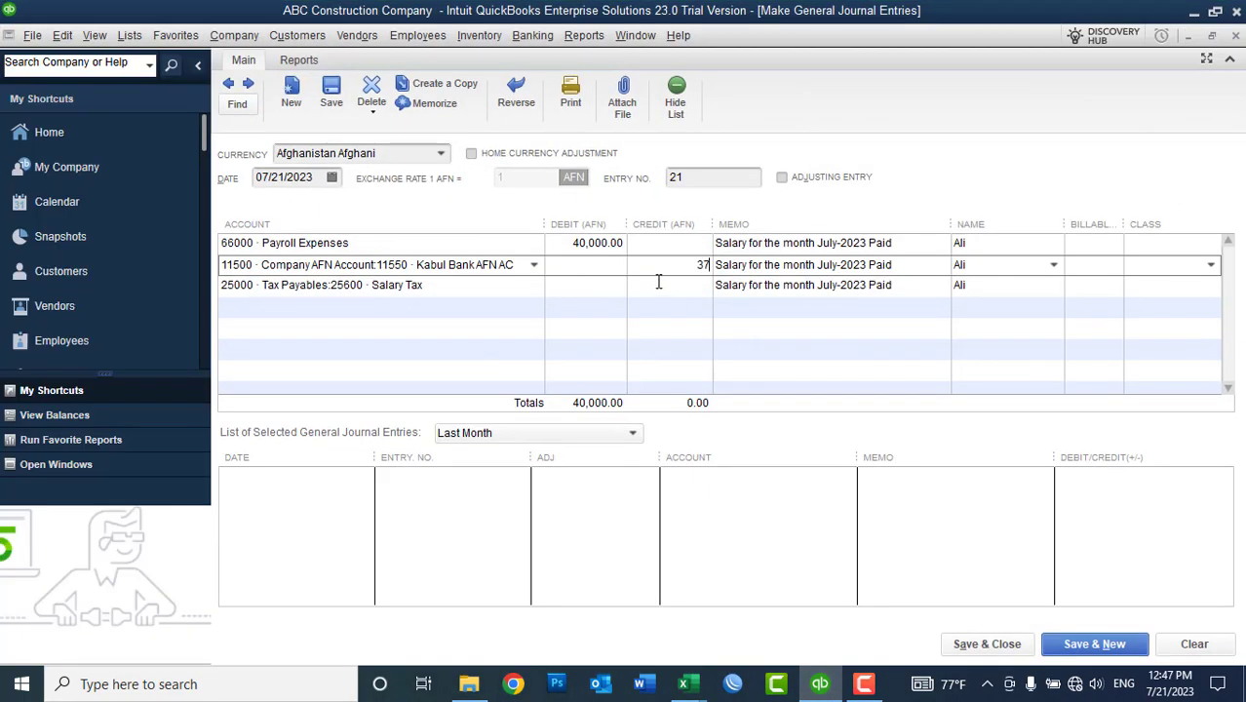
text(,100)
click(658, 280)
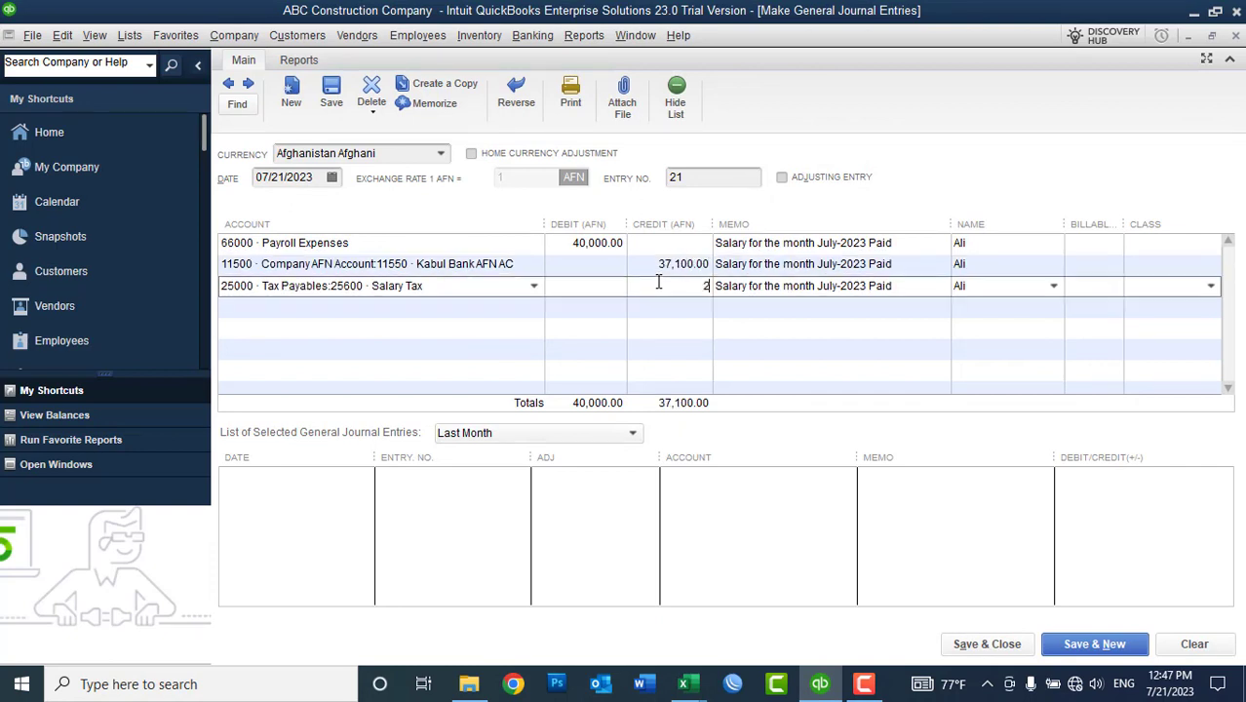
key(Tab)
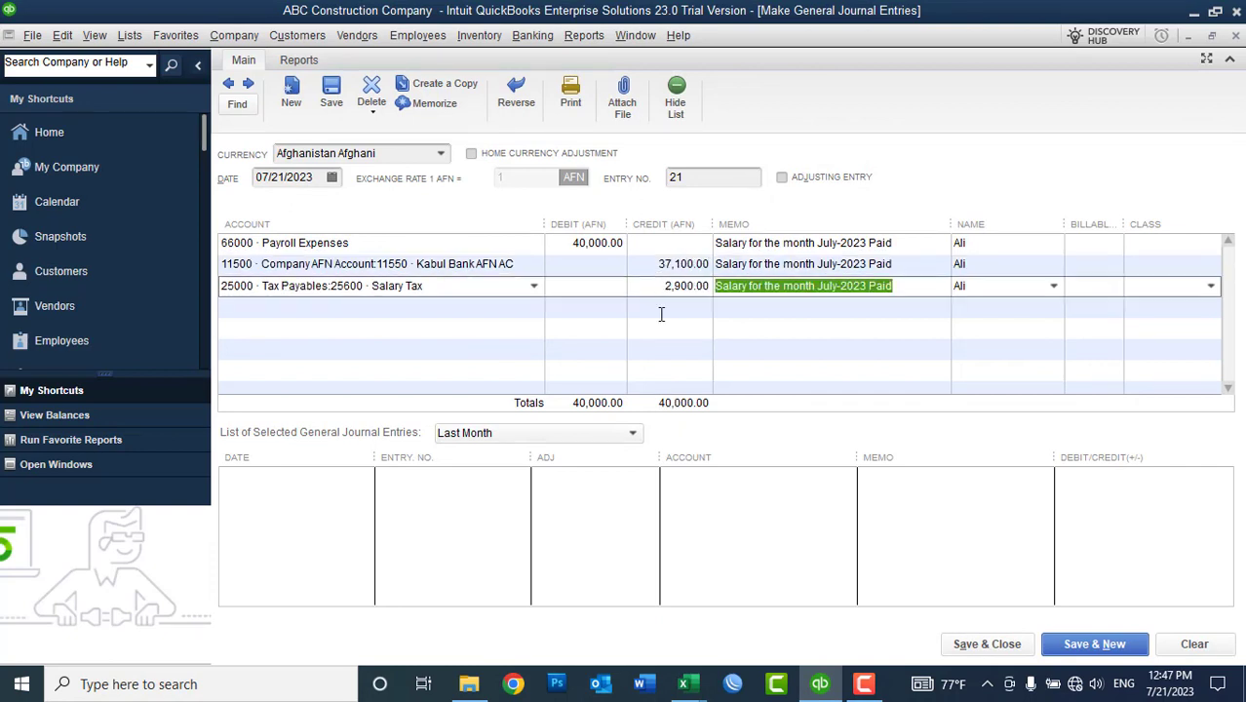
drag(658, 285, 716, 285)
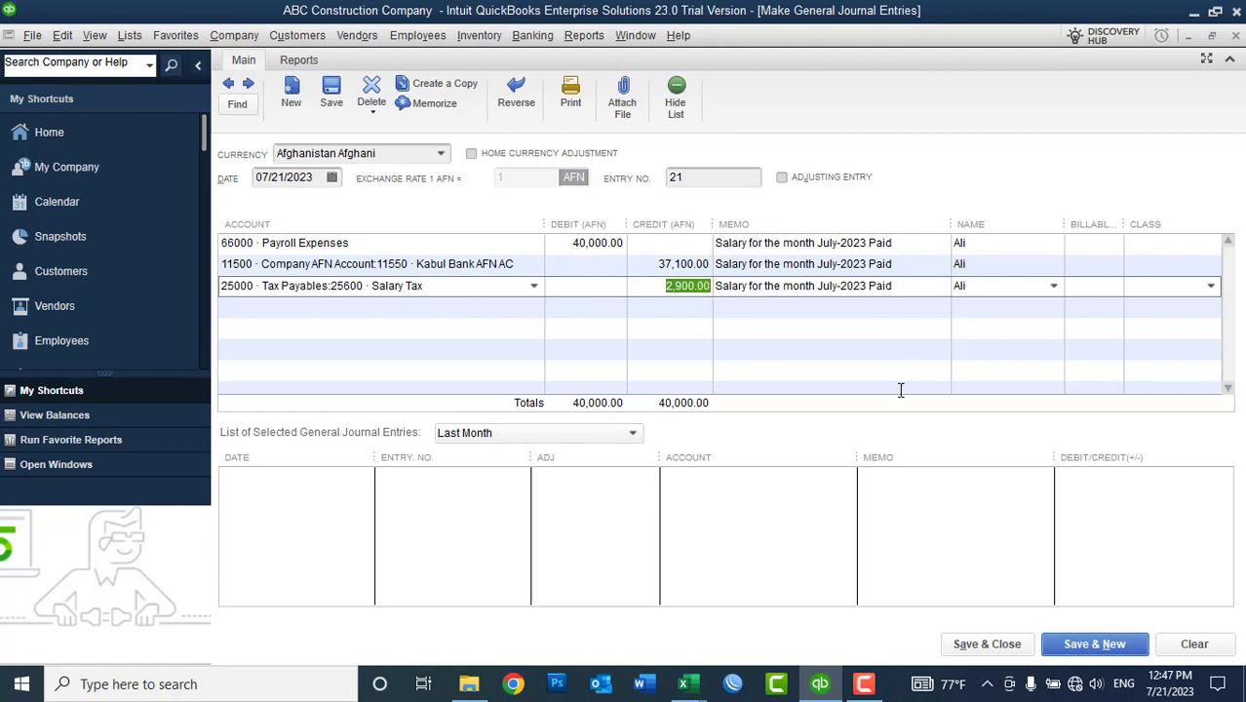
click(1082, 649)
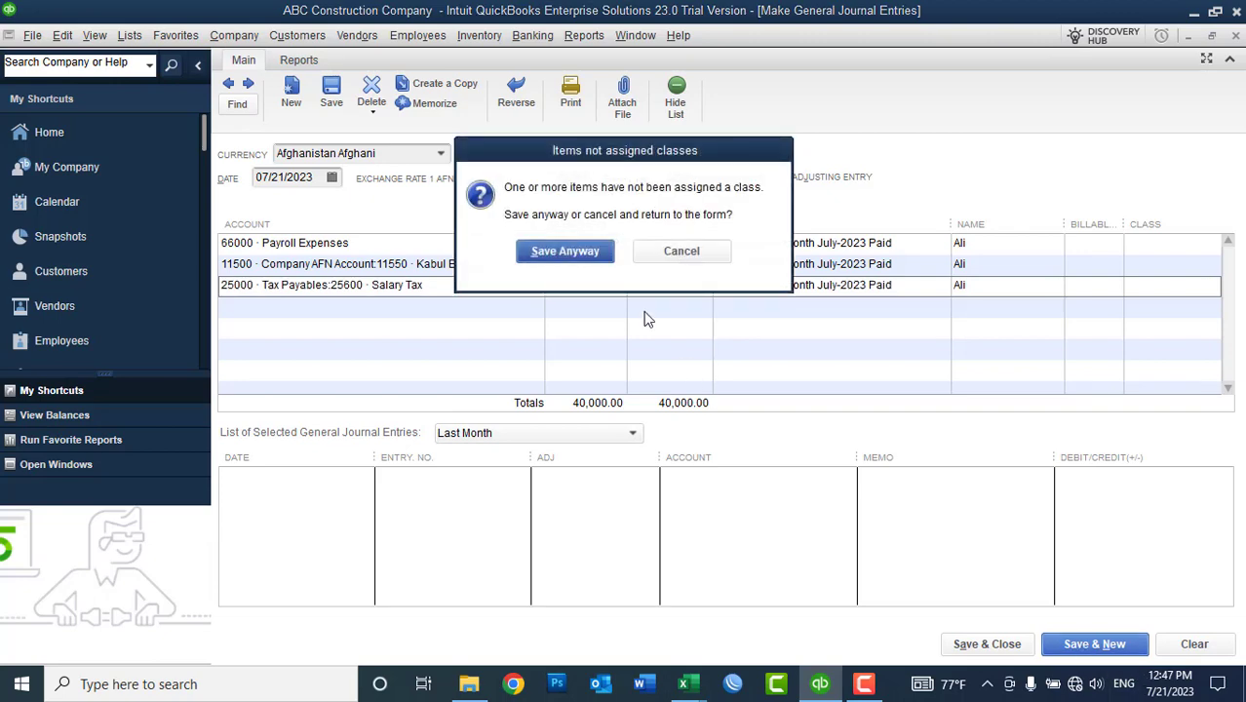
click(587, 261)
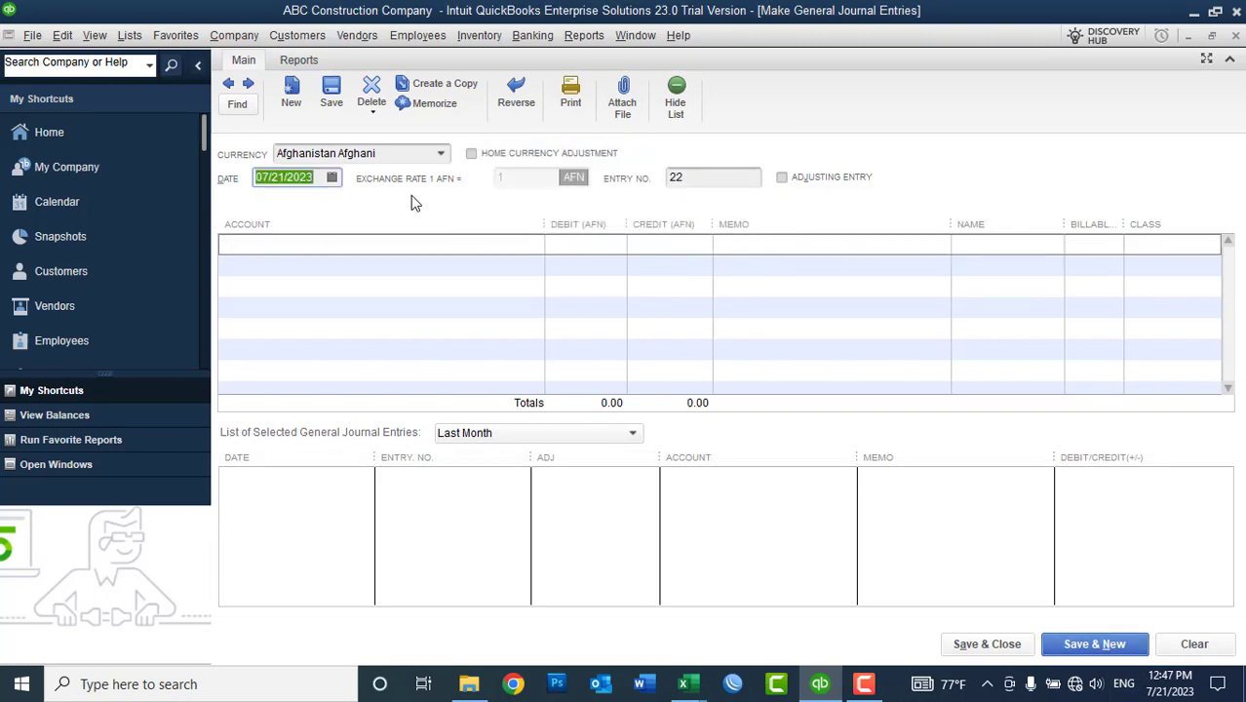
Step: Add Payroll Expenses, Kabul Bank AFN AC and Salary Tax as the three account lines of journal entry 22
click(430, 246)
text(Payroll Expenses)
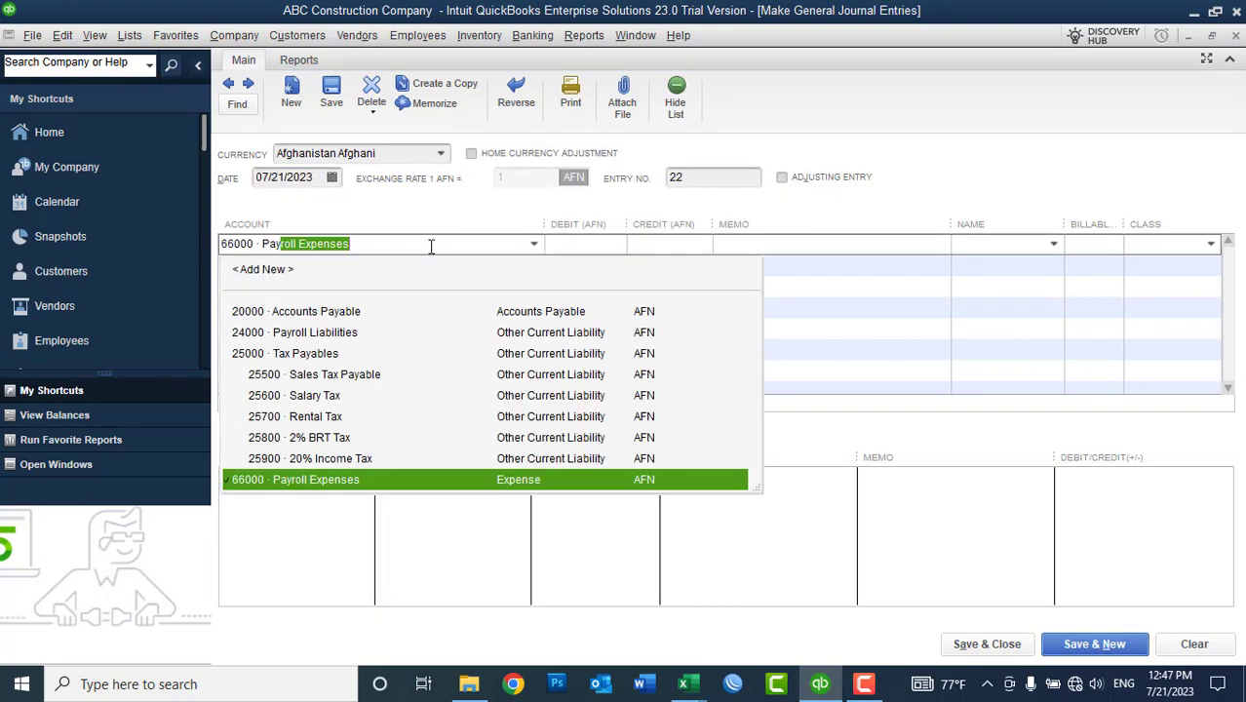
key(Tab)
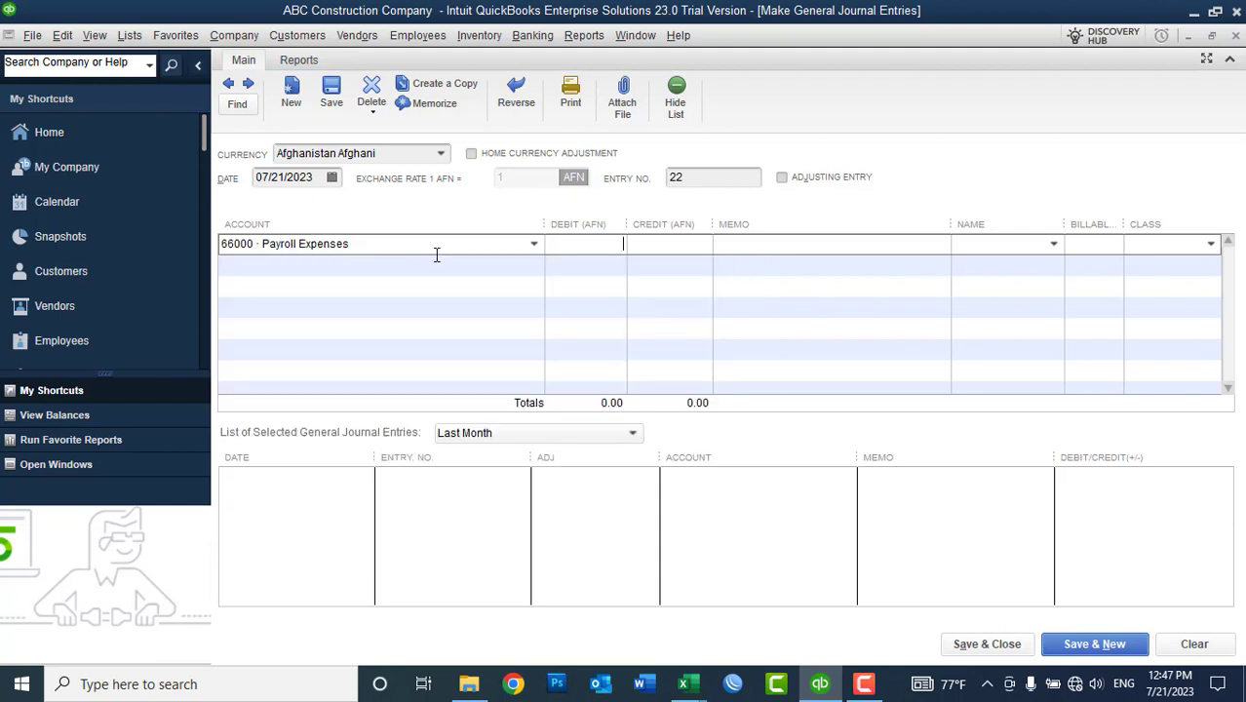
click(425, 265)
text(Kabul Bank AFN AC)
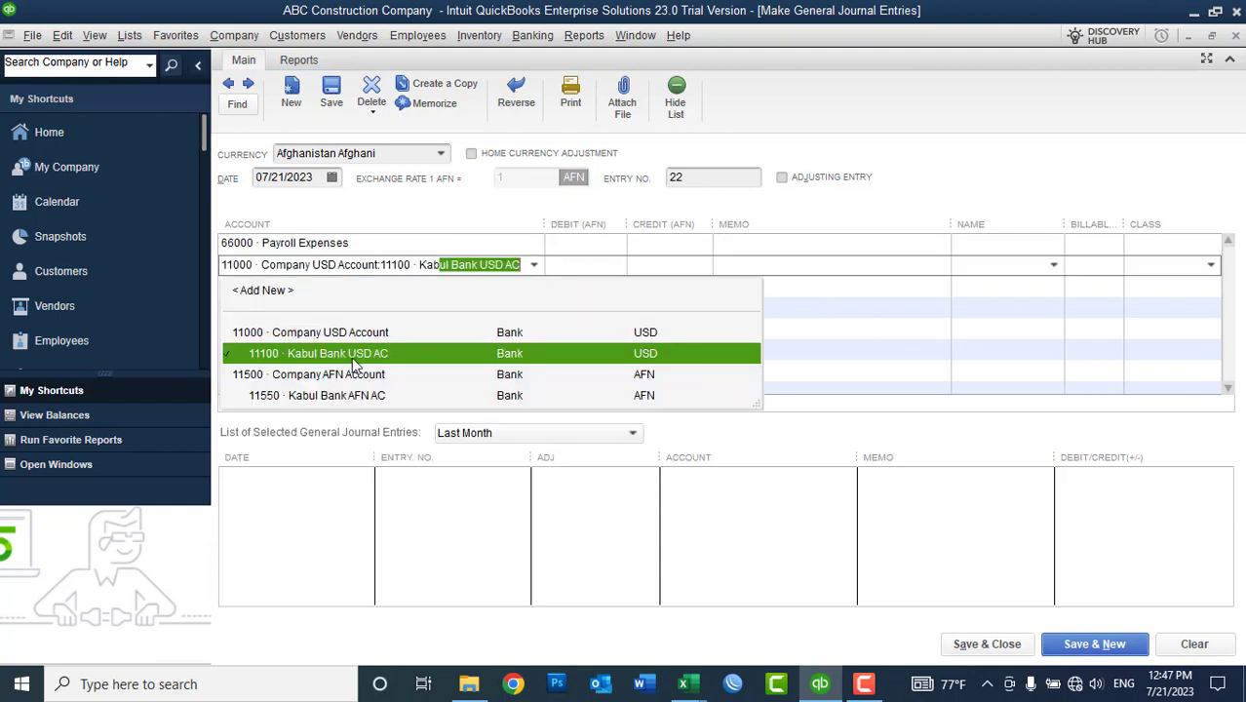
click(409, 395)
click(391, 286)
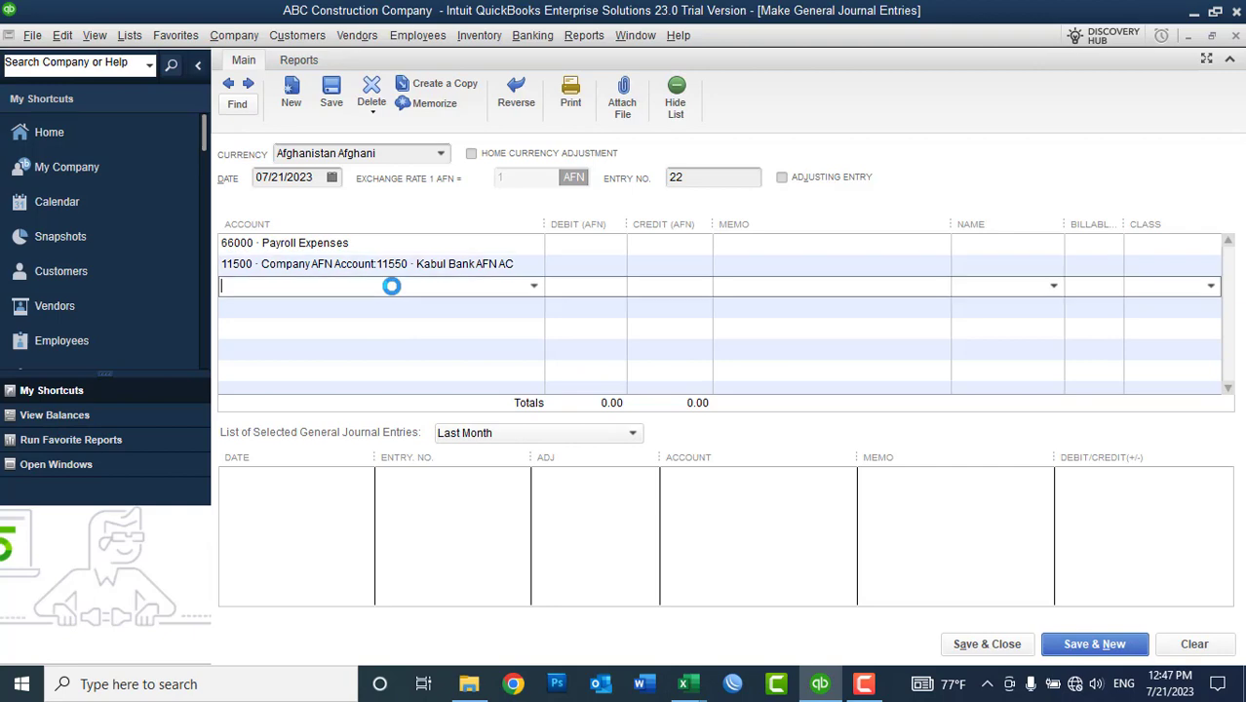
text(Salary Tax)
click(319, 420)
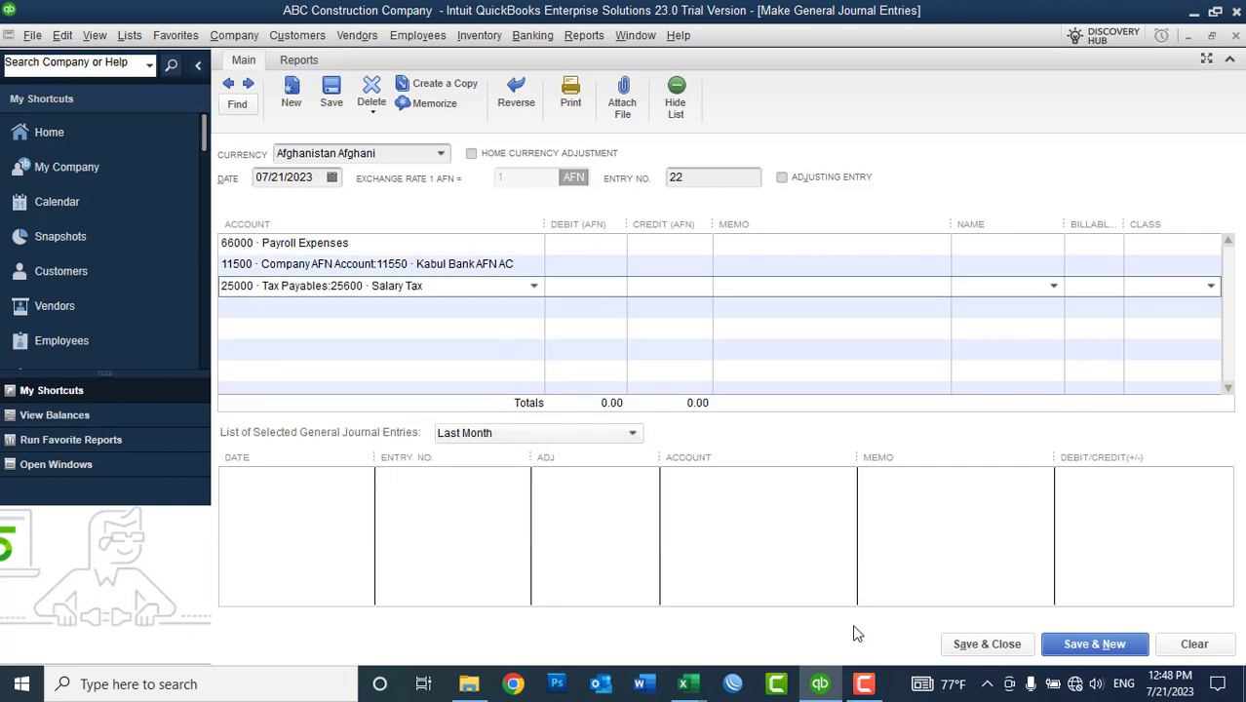
Step: Debit 20000 from the last IT Officer's gross salary in the Excel Salary Sheet to Payroll Expenses, and assign that employee's name to the line
click(823, 684)
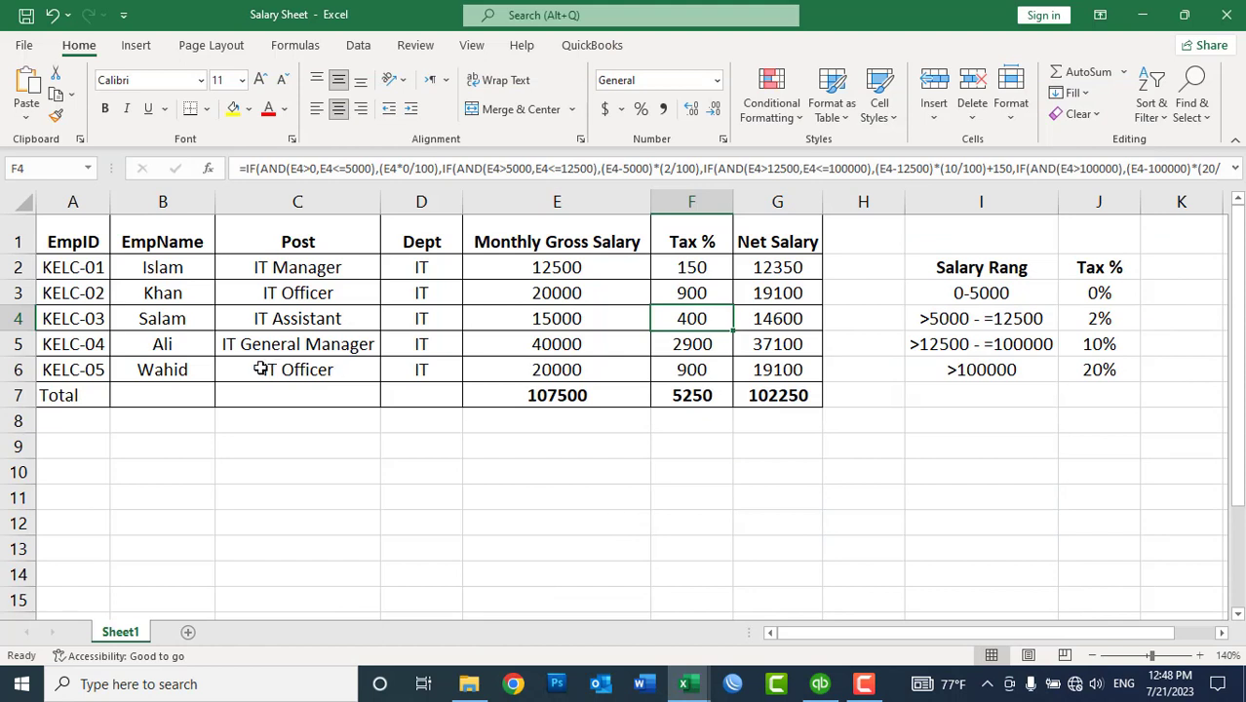
click(580, 375)
key(ctrl+c)
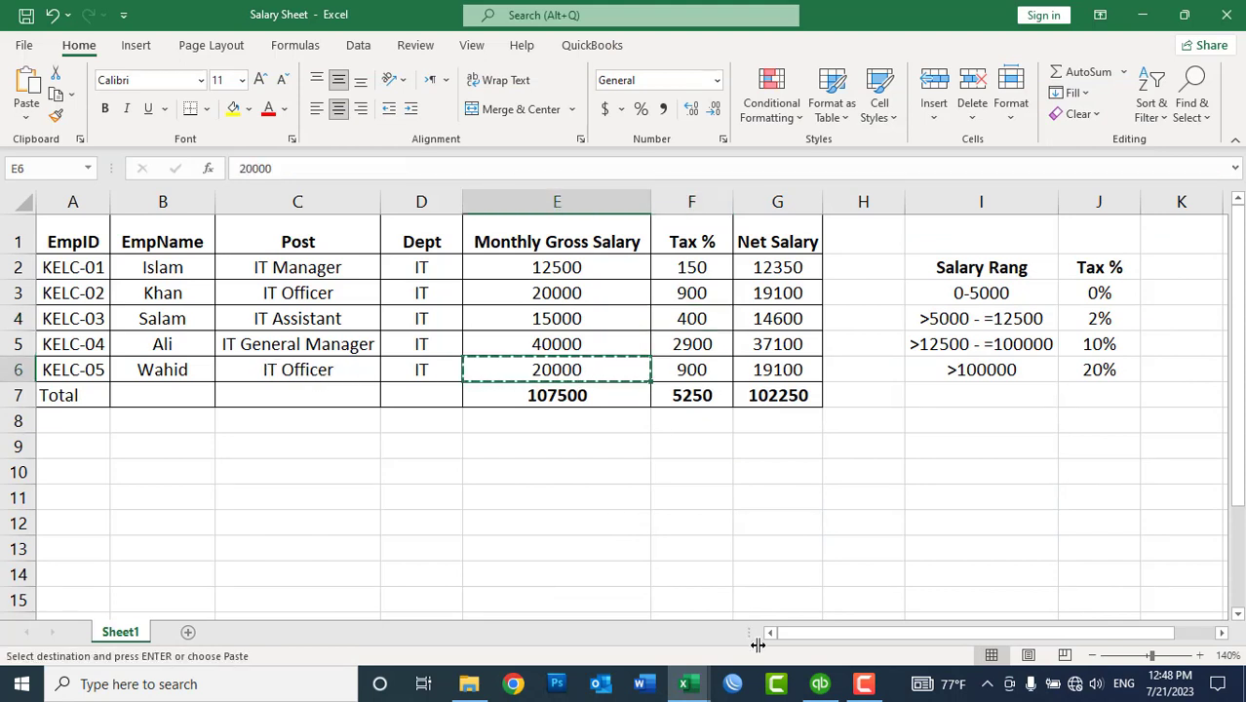
click(820, 683)
click(614, 243)
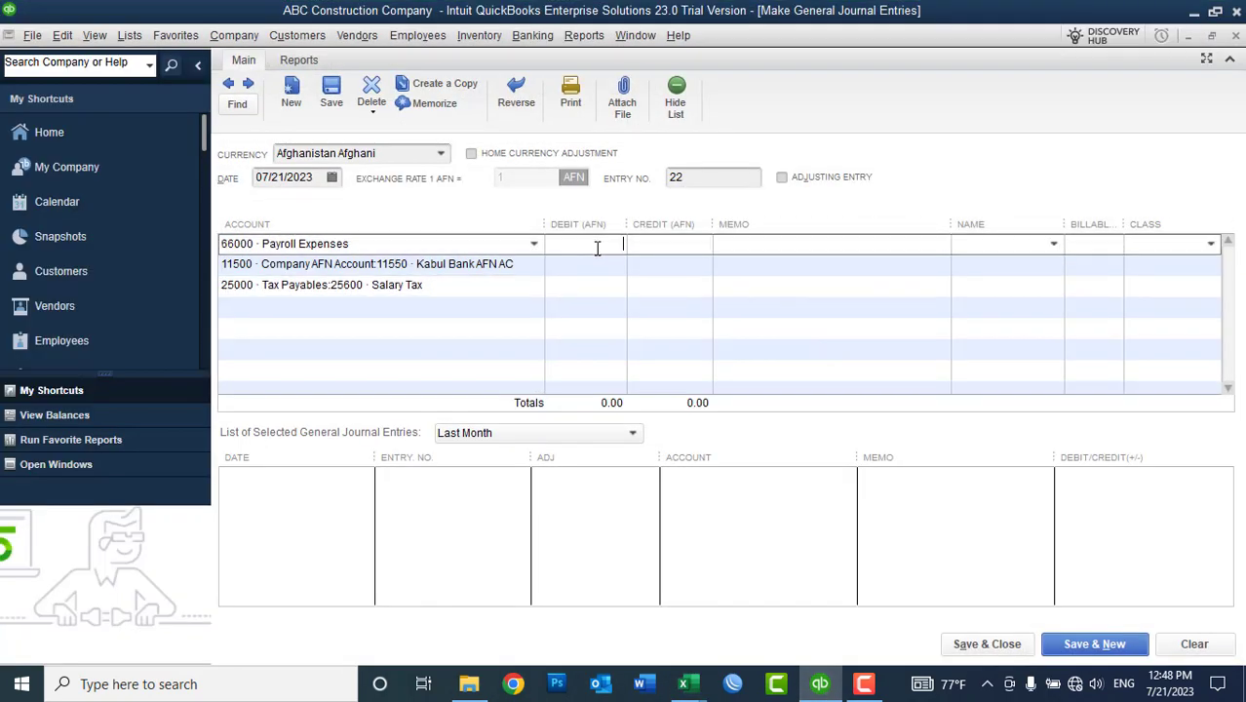
key(ctrl+v)
click(1048, 245)
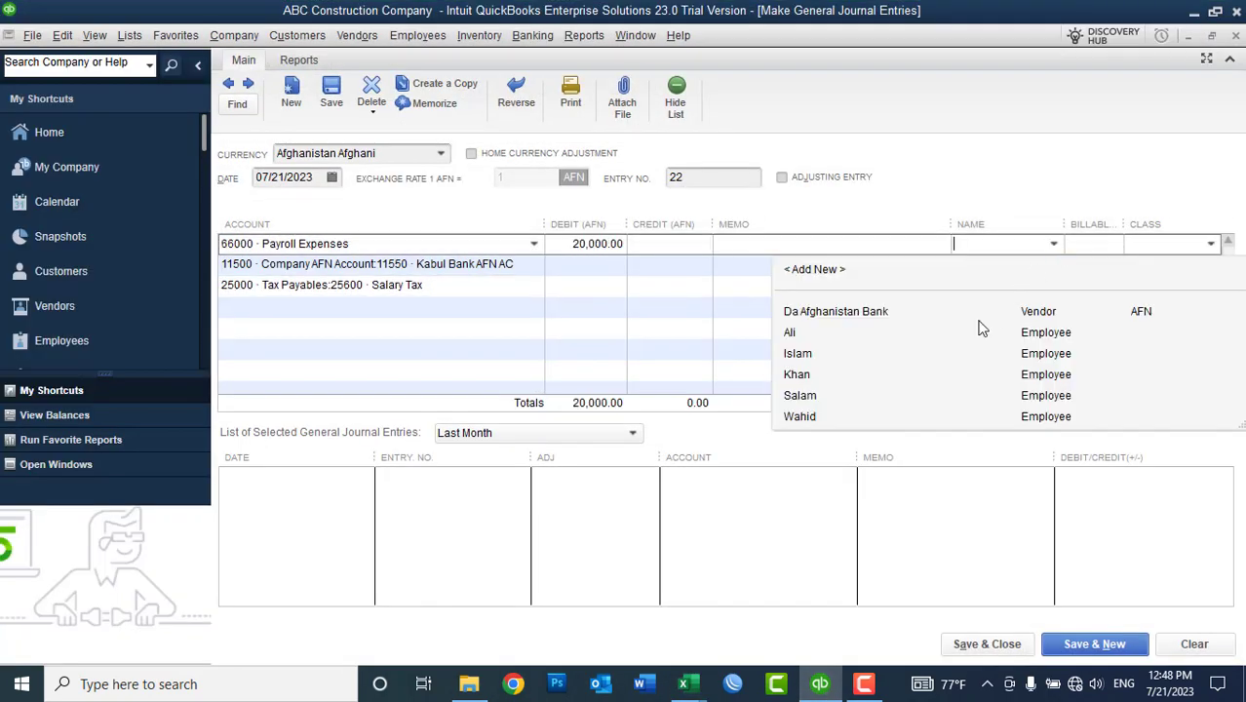
click(807, 416)
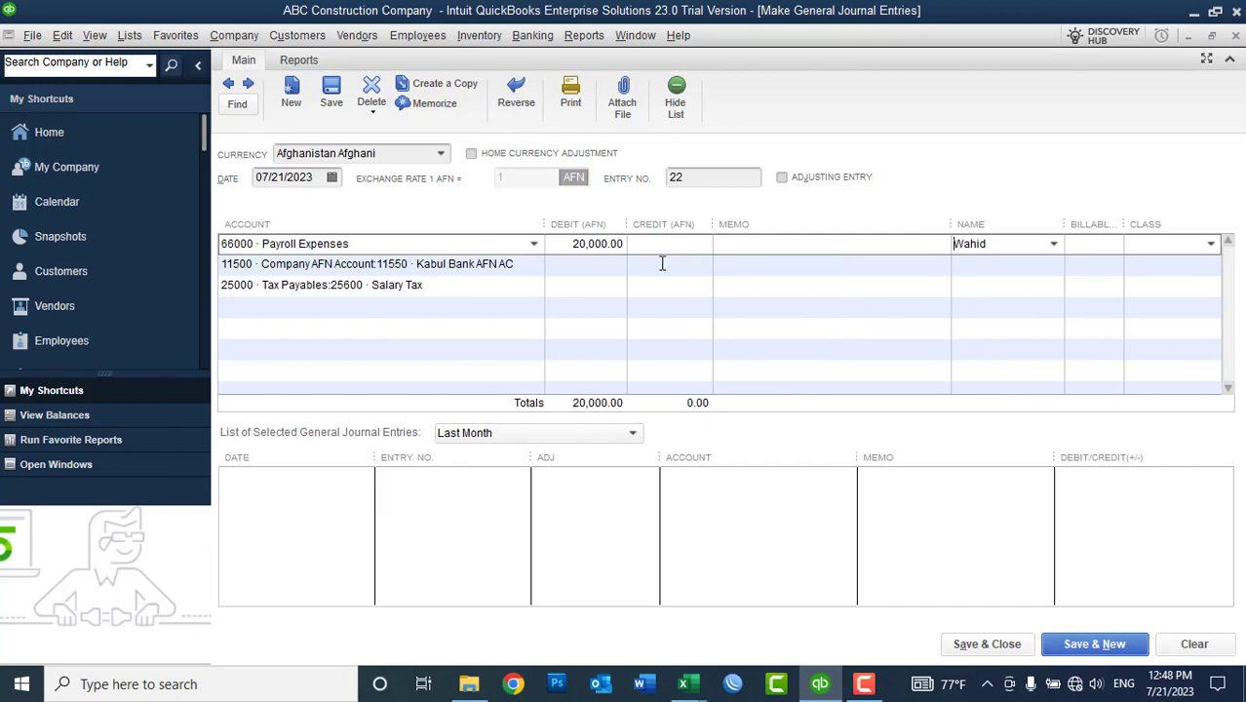
Step: Credit 19,100 to the Kabul Bank AFN AC line and 900 to the Salary Tax line, per the Excel Salary Sheet
click(662, 264)
click(818, 685)
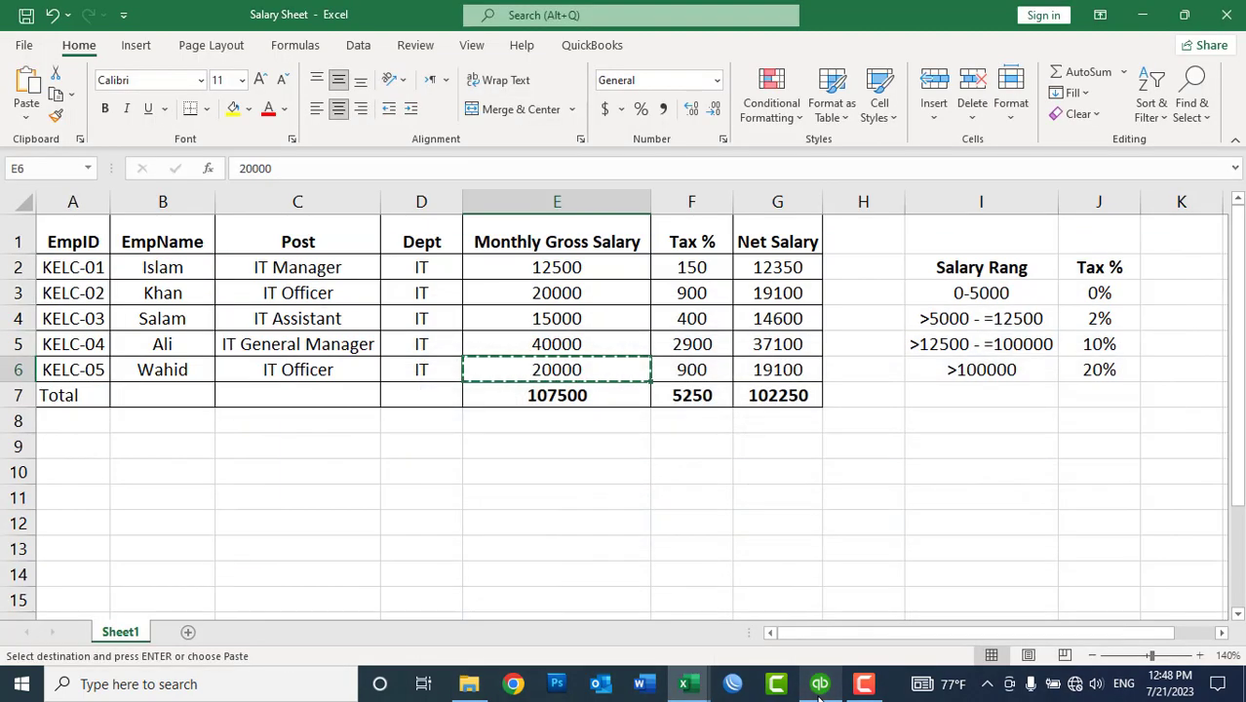
click(819, 685)
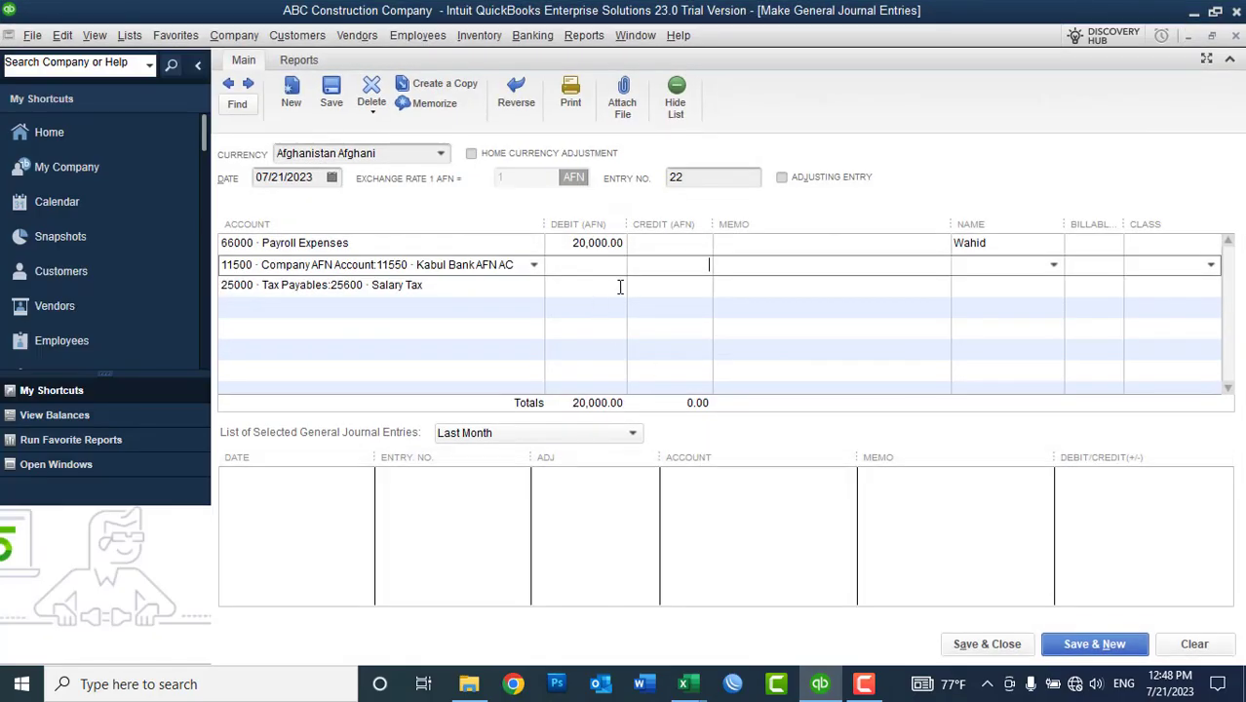
text(19,100)
click(651, 284)
text(900)
key(Down)
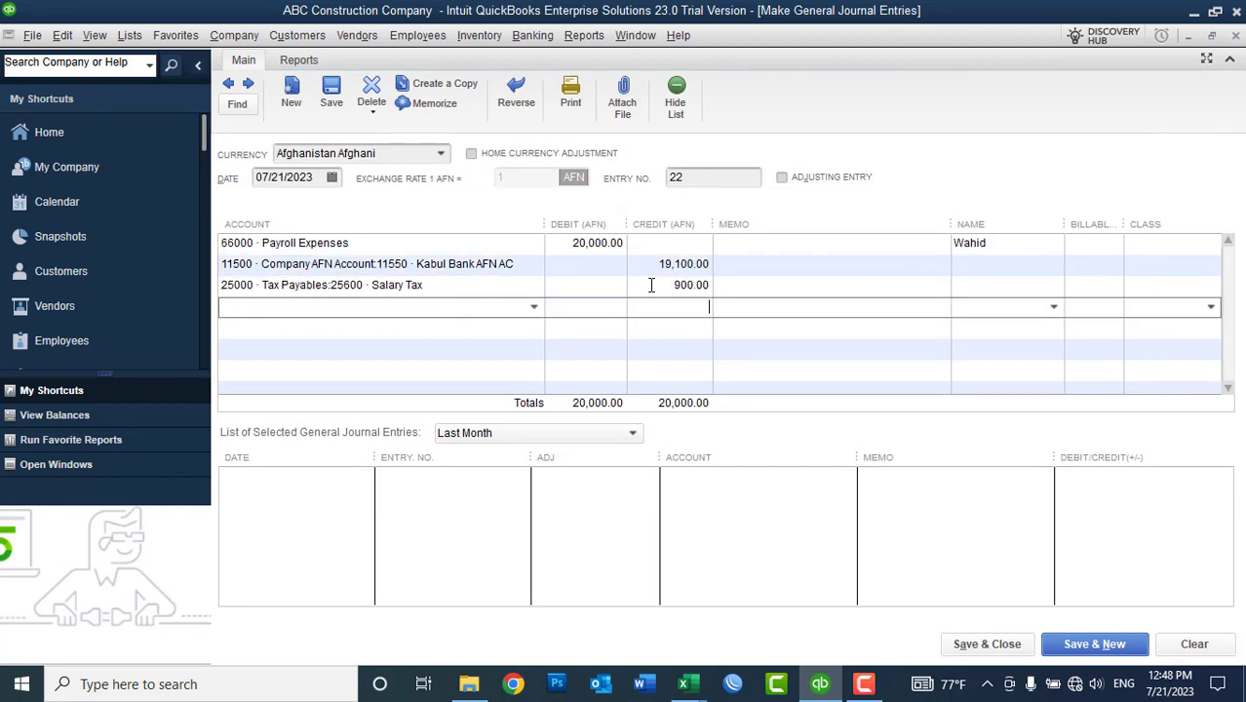
Step: Enter the memo "Salary for the month July-2023 Paid" on all three lines of the IT Officer's entry
click(764, 244)
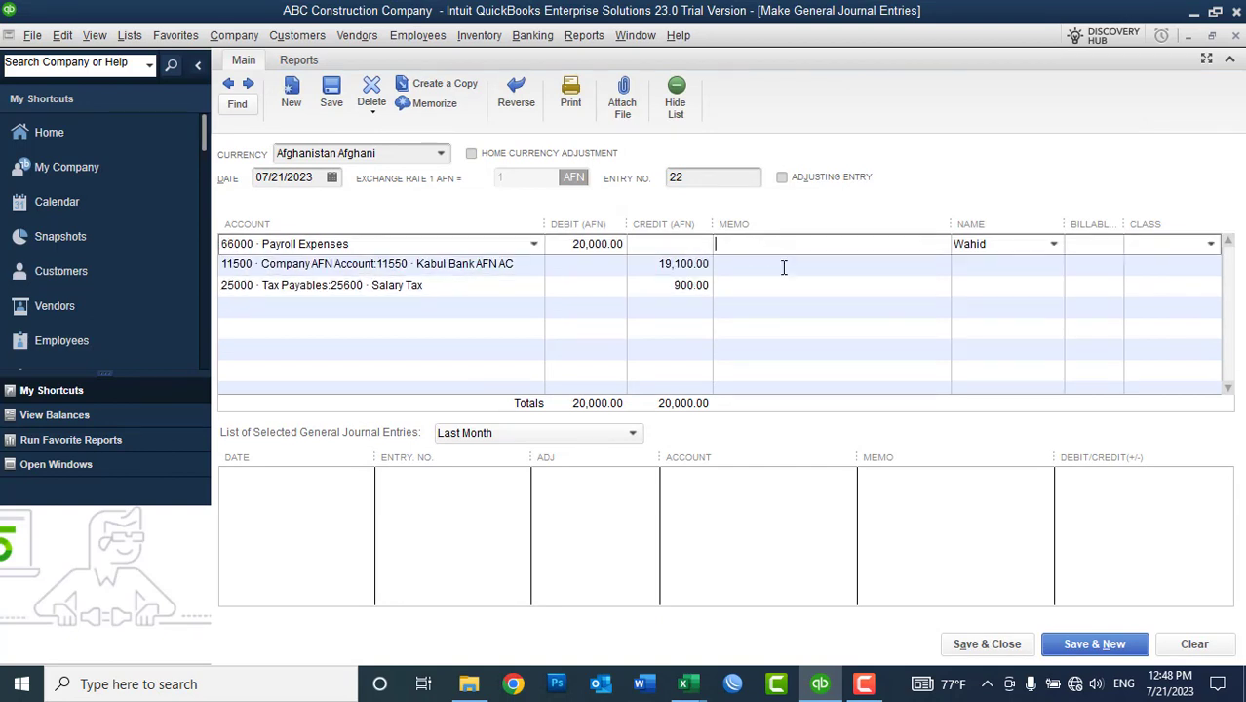
text(Salray)
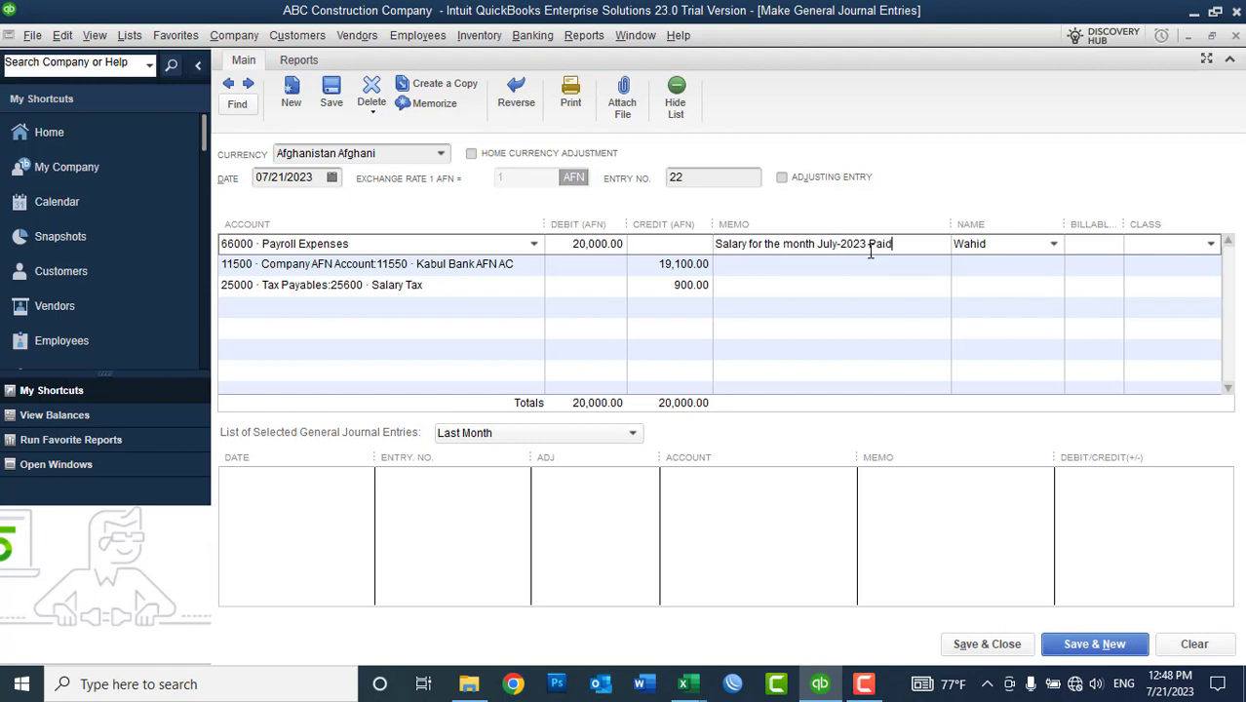
drag(900, 245, 610, 251)
key(ctrl+c)
key(Down)
key(ctrl+v)
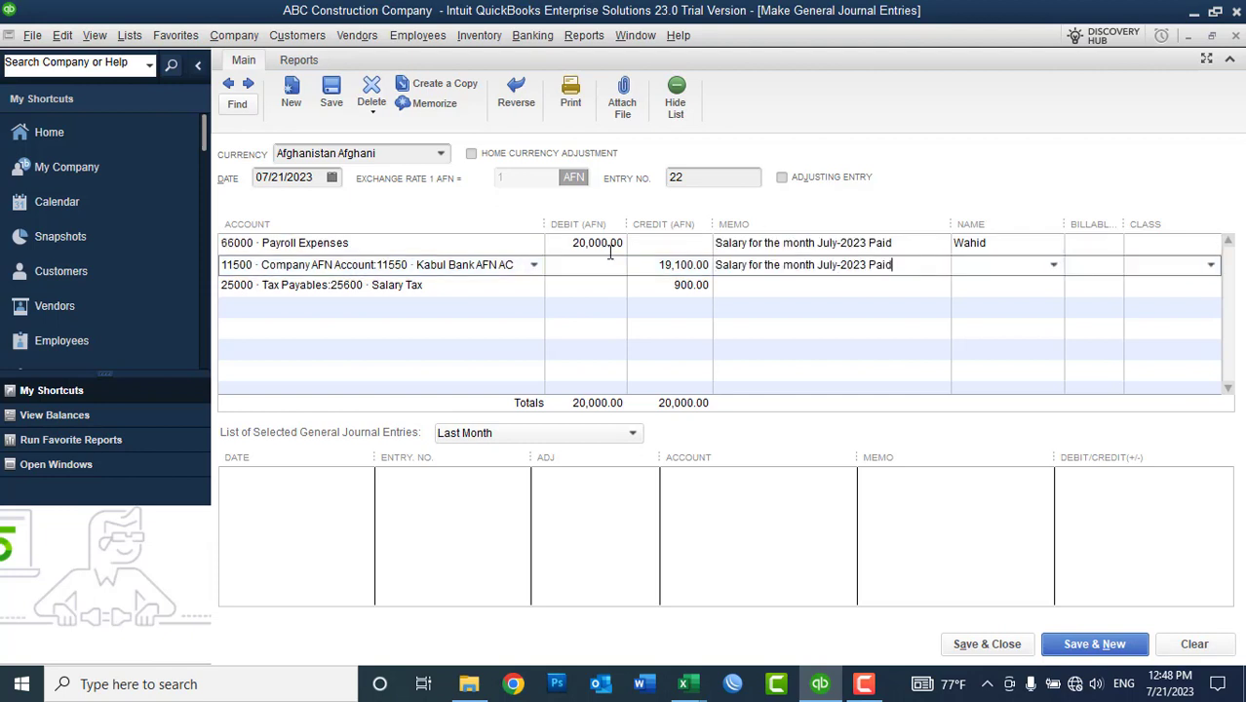
key(Down)
key(ctrl+v)
Step: Assign the IT Officer's name to the bank and Salary Tax lines, and save and close the entry without classes
click(1013, 265)
text(W)
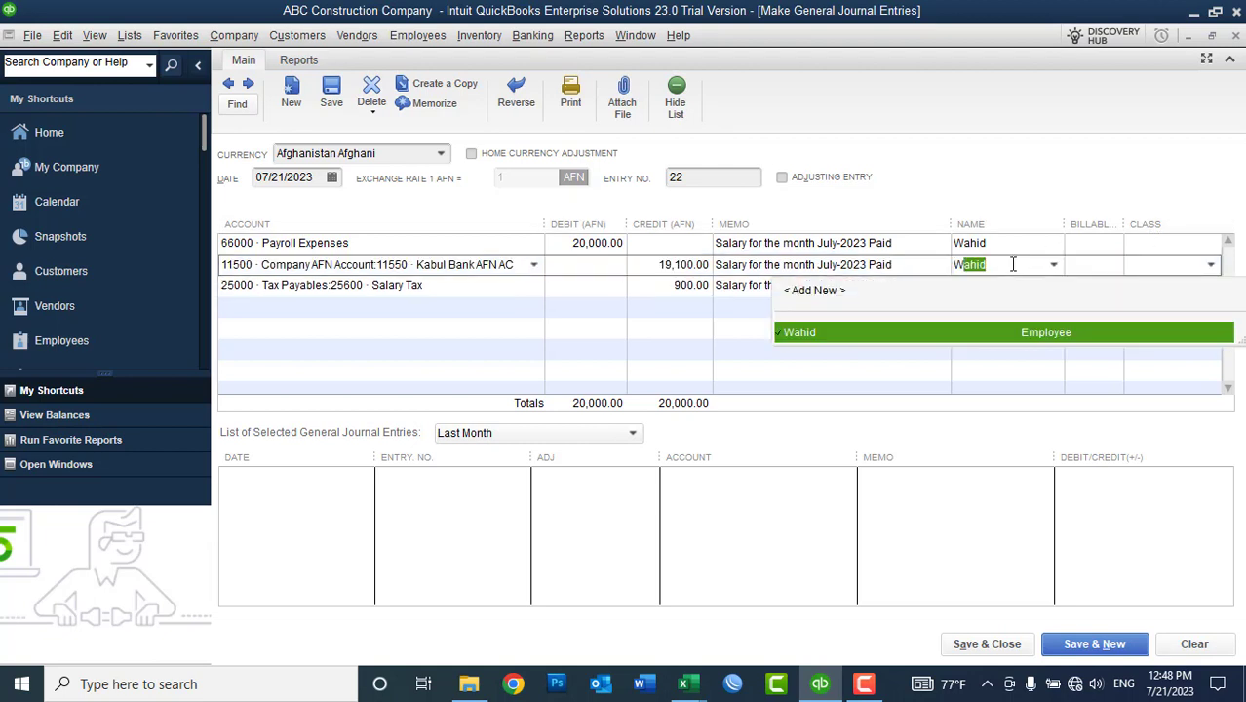
key(Down)
text(W)
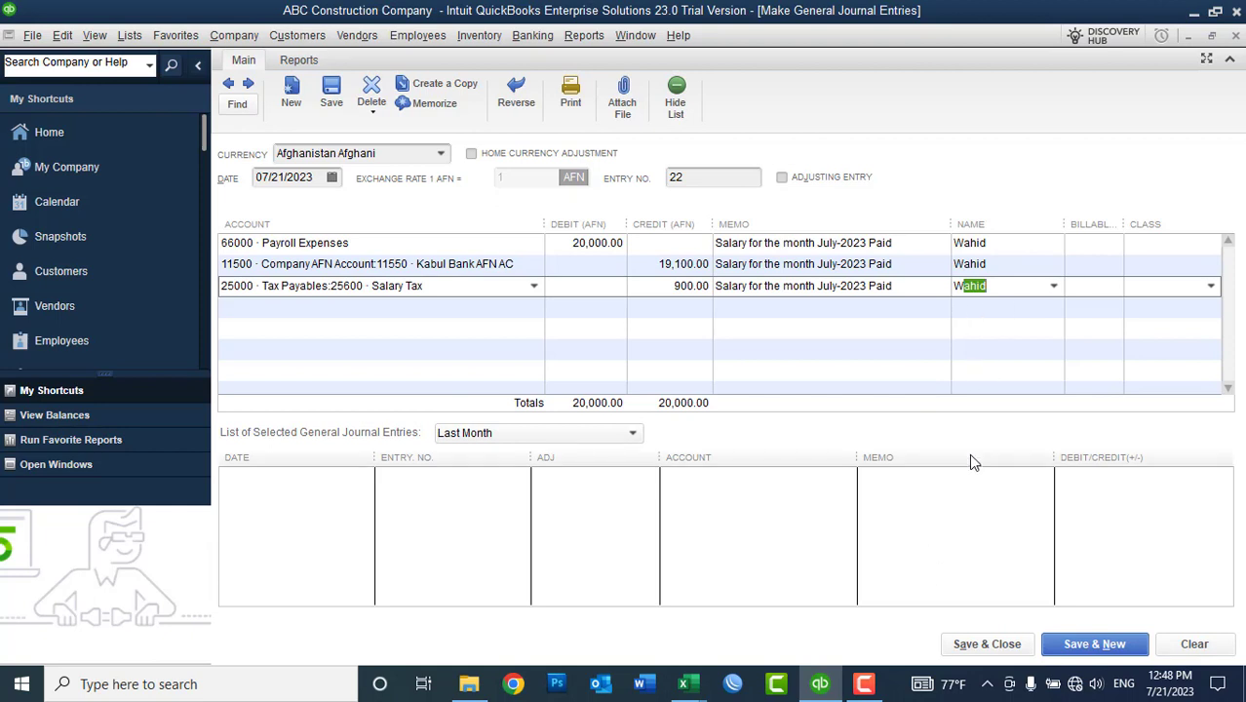
click(968, 643)
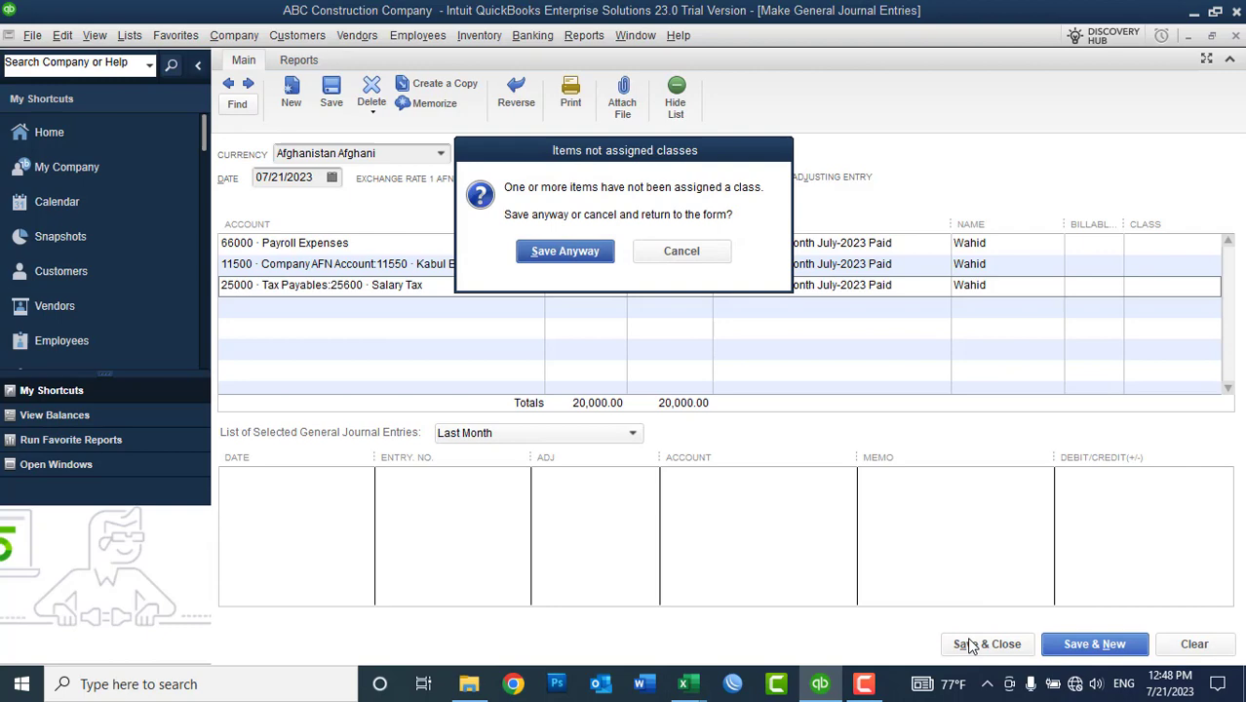
click(561, 258)
Step: Switch to the Excel Salary Sheet and examine the total monthly gross salary
click(820, 686)
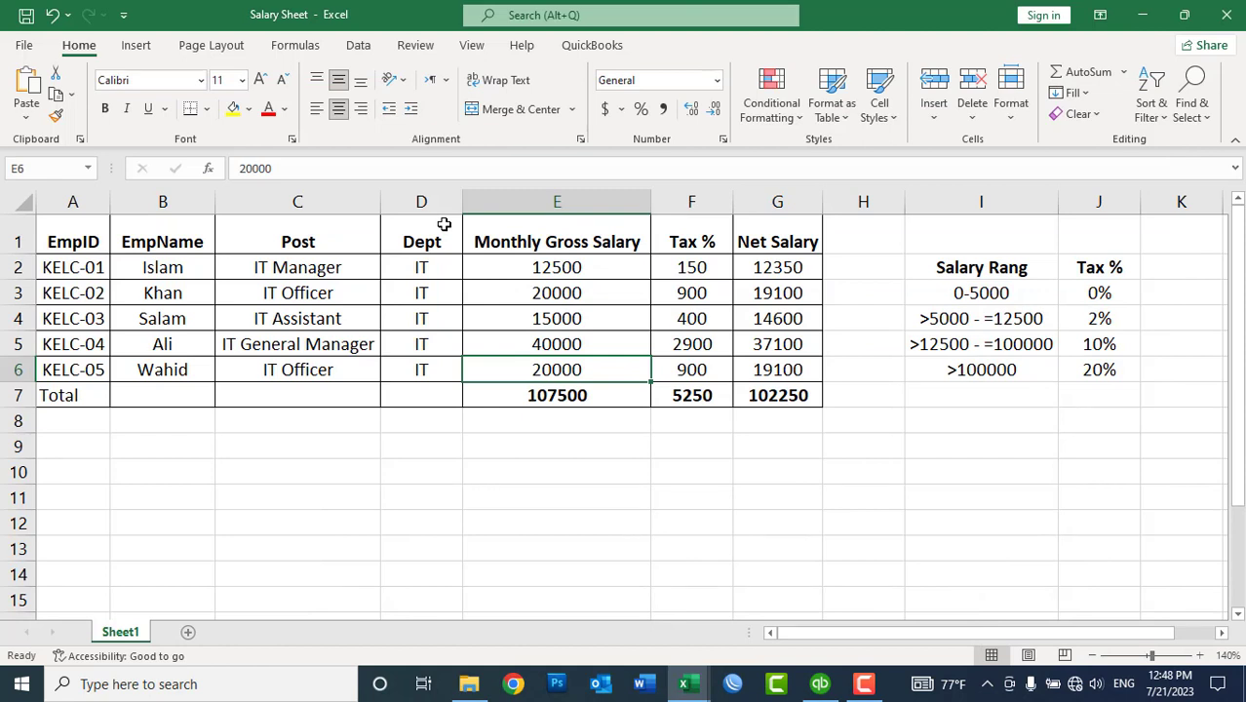
drag(650, 382, 576, 397)
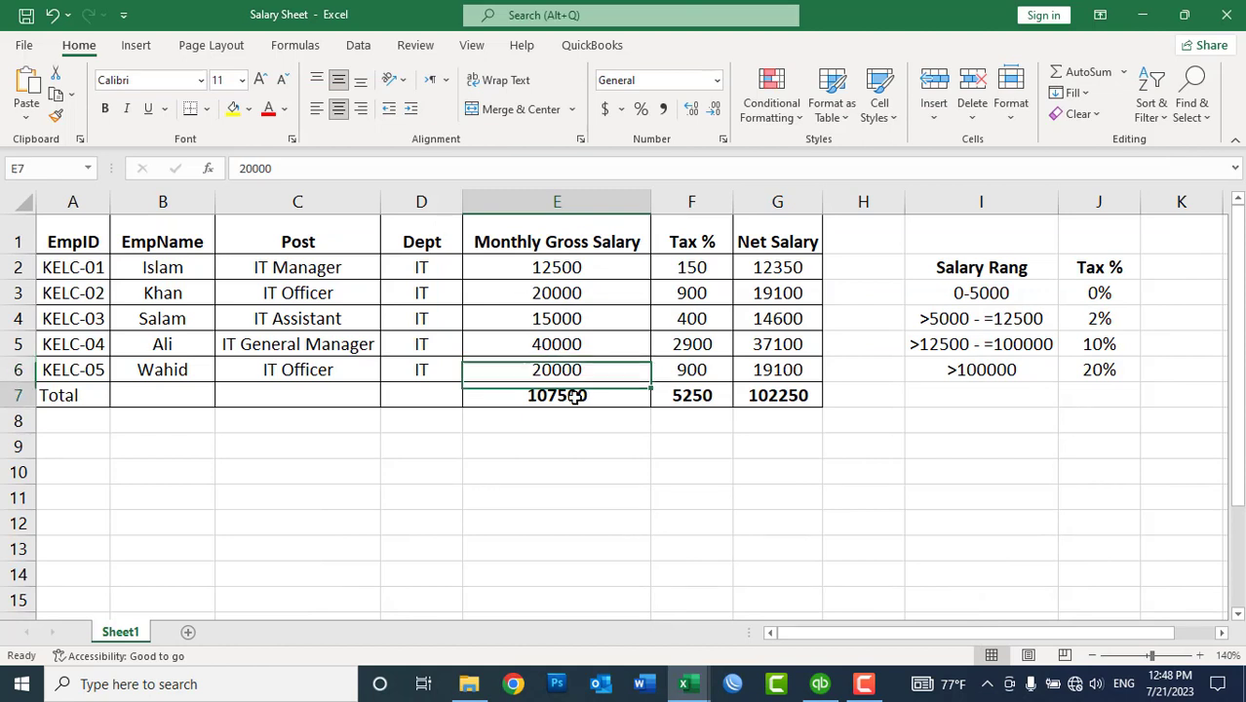
click(576, 396)
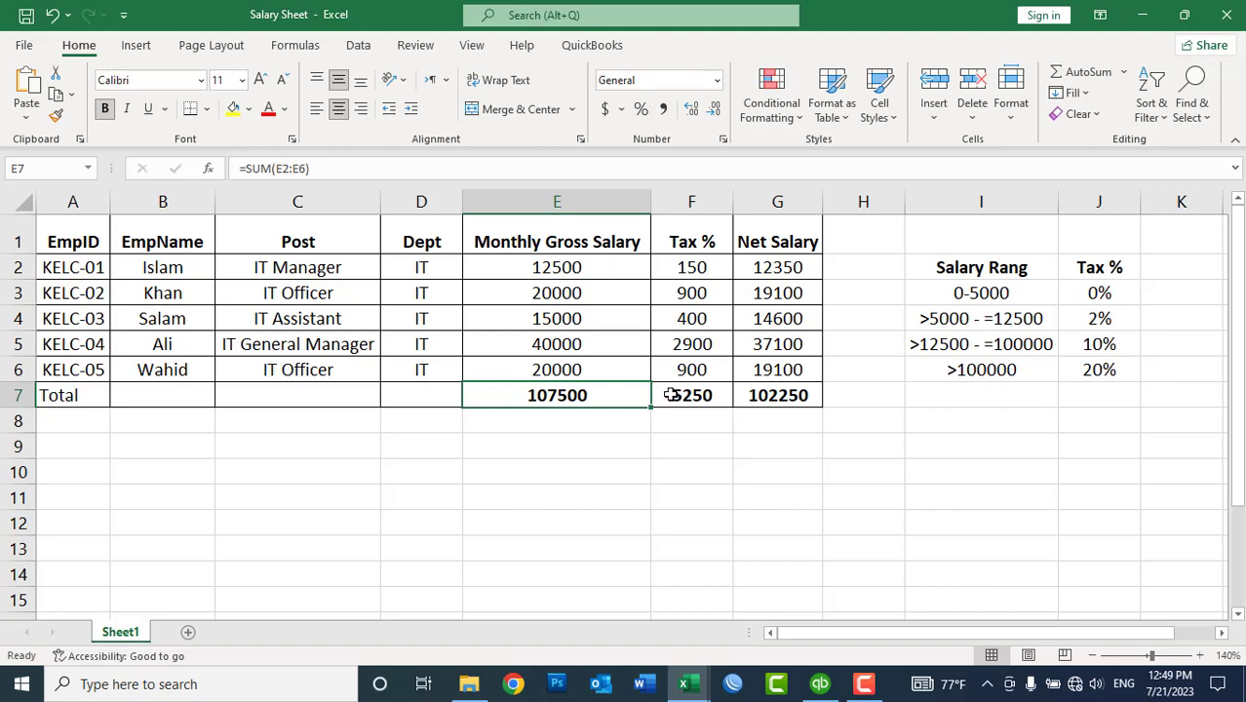
Step: Return to QuickBooks, open the Chart of Accounts and examine the balance of the Salary Tax account
click(826, 688)
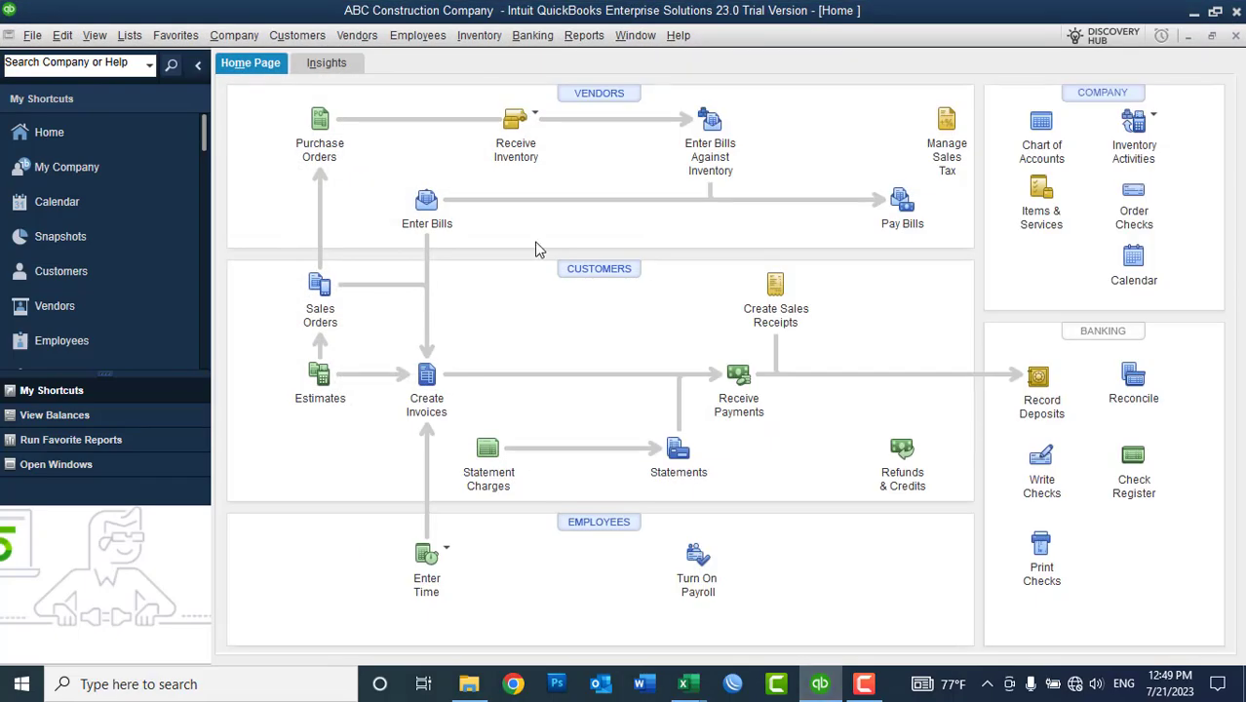
click(244, 37)
click(130, 35)
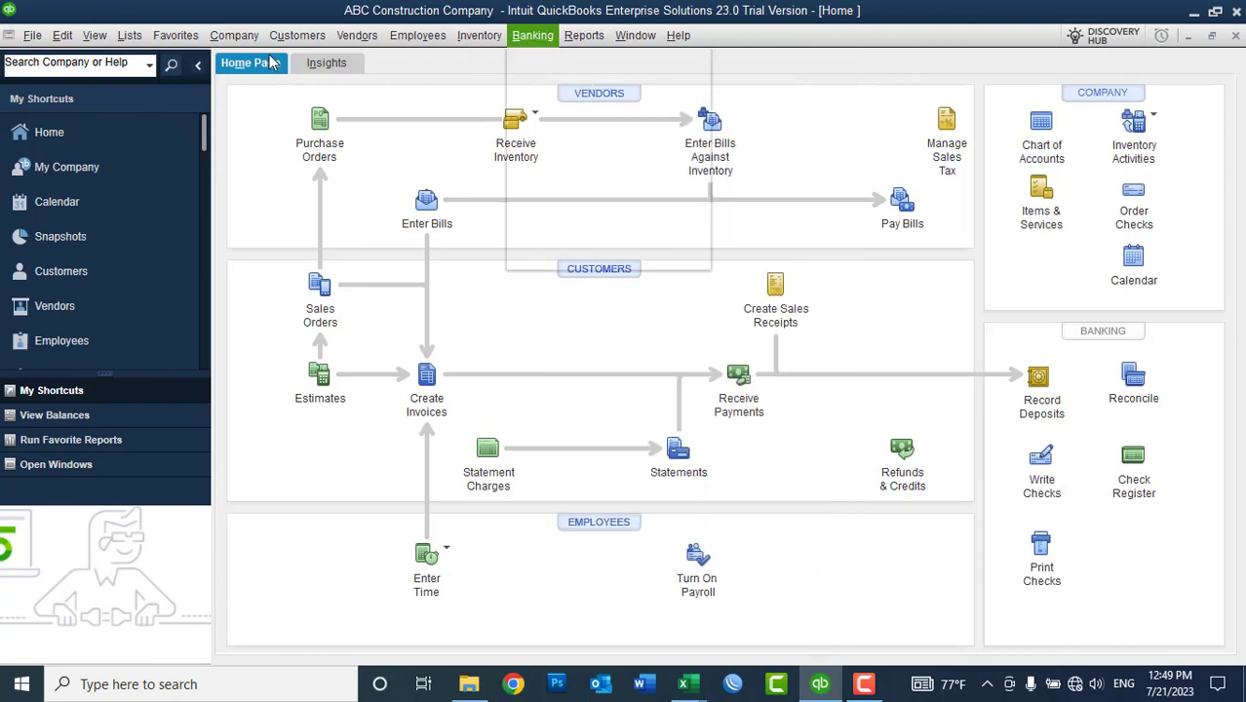
click(146, 60)
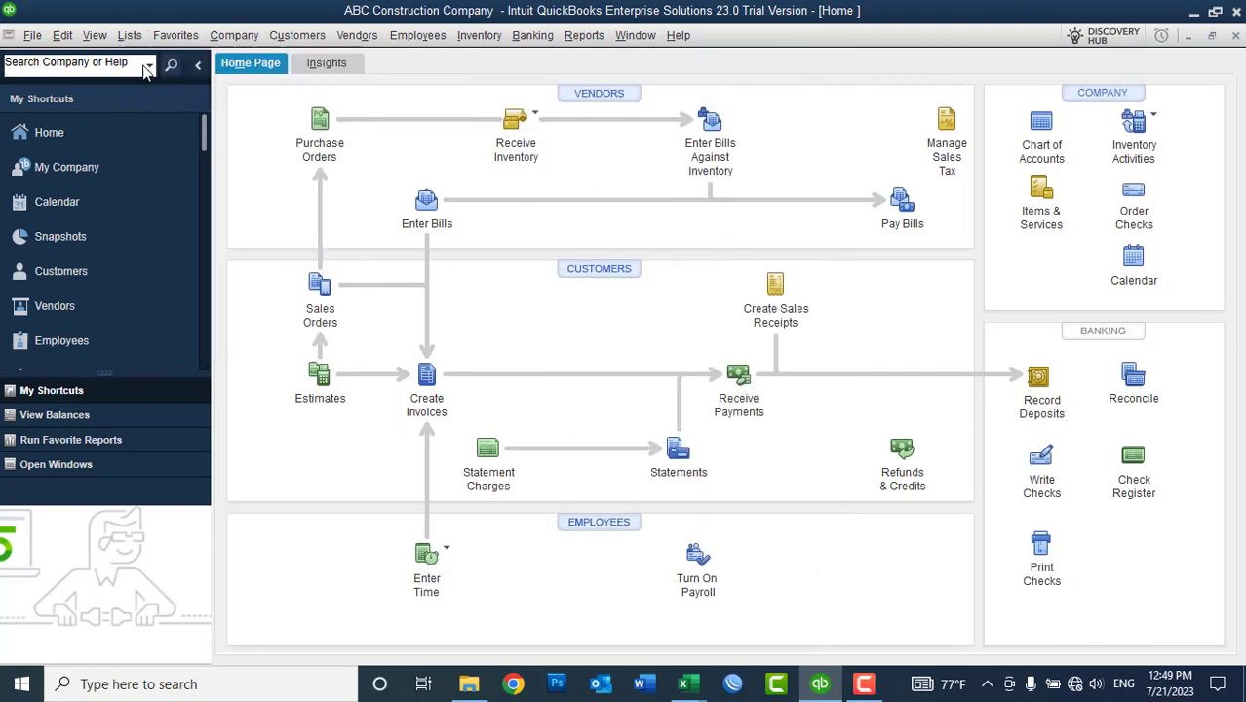
click(1239, 628)
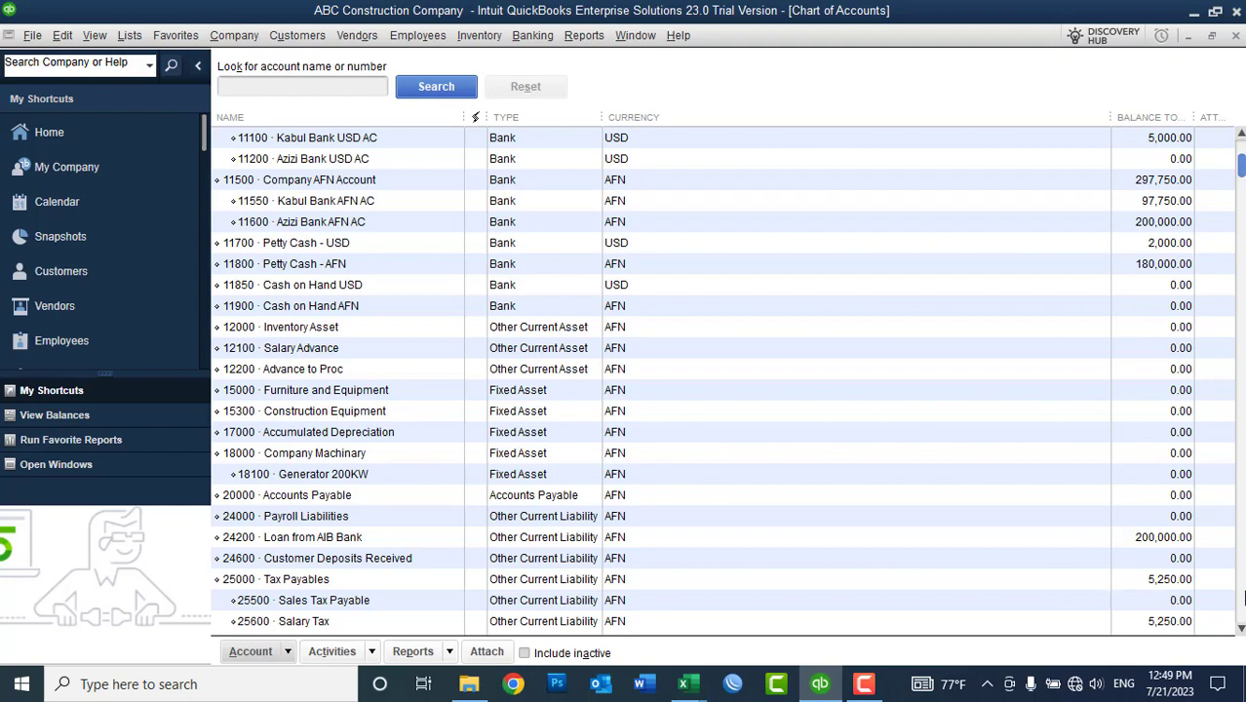
click(1239, 629)
click(1166, 602)
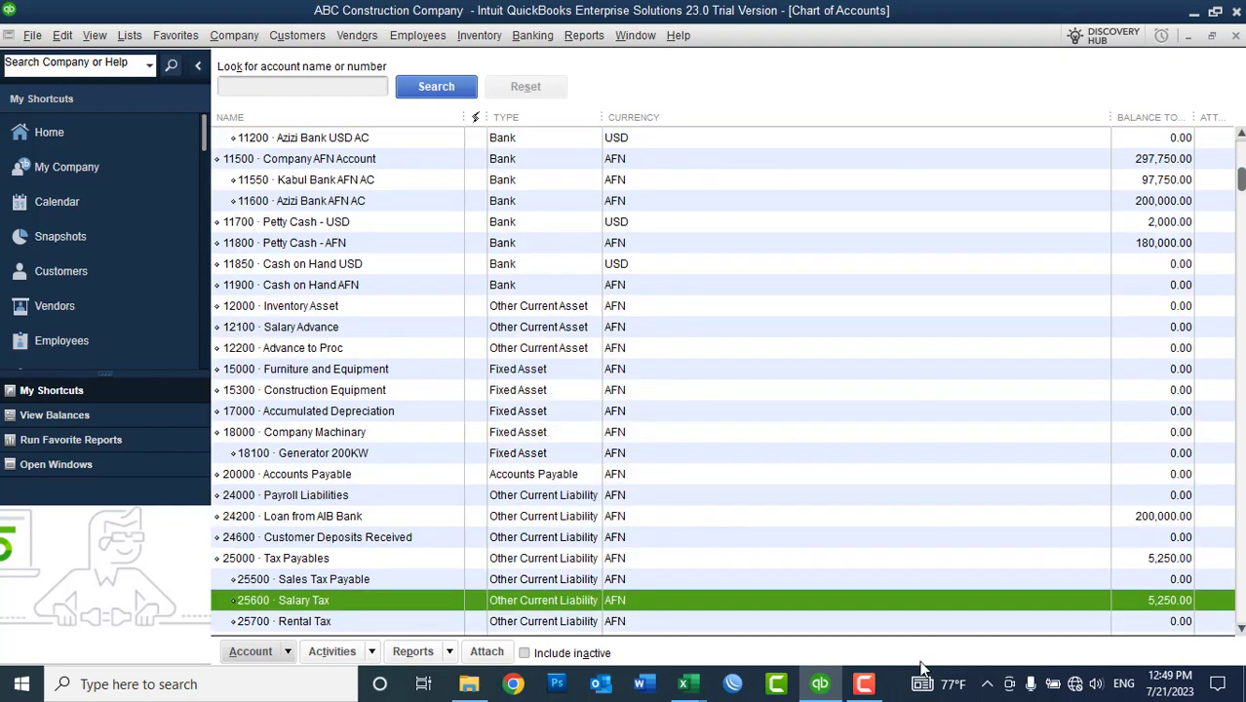
Step: Check the tax total and the gross salary total in the Excel Salary Sheet against the recorded salary entries
click(821, 683)
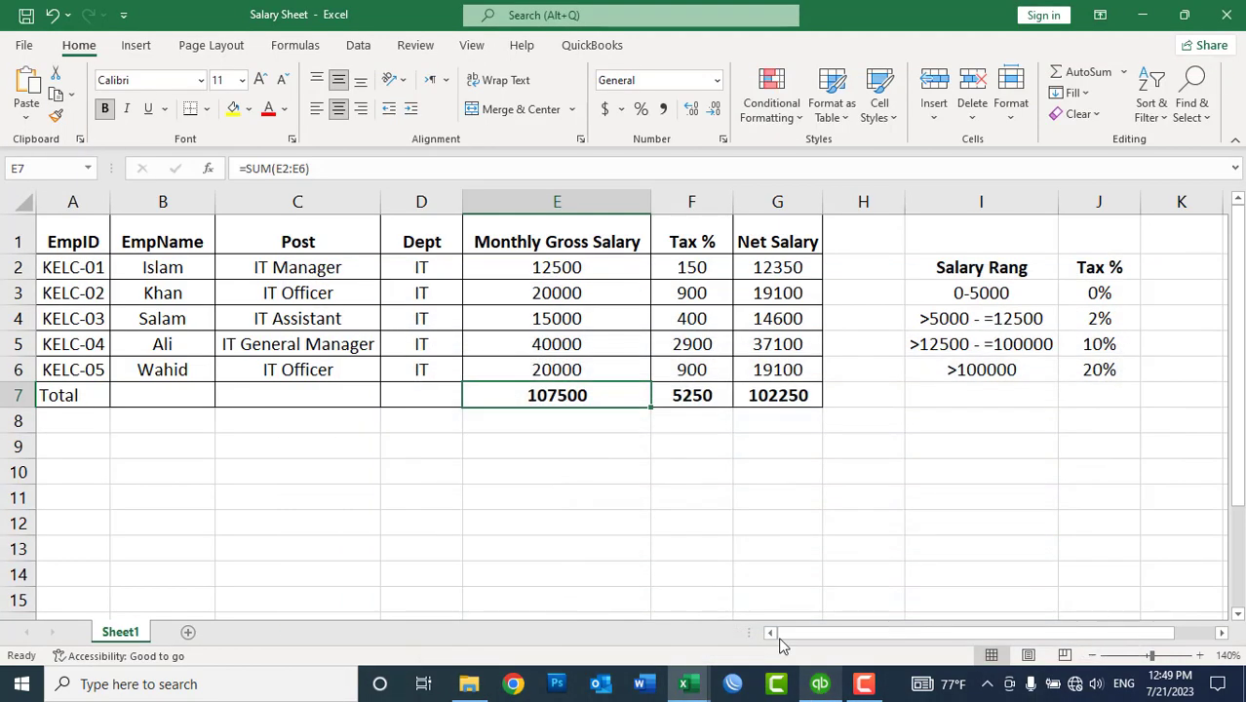
click(686, 395)
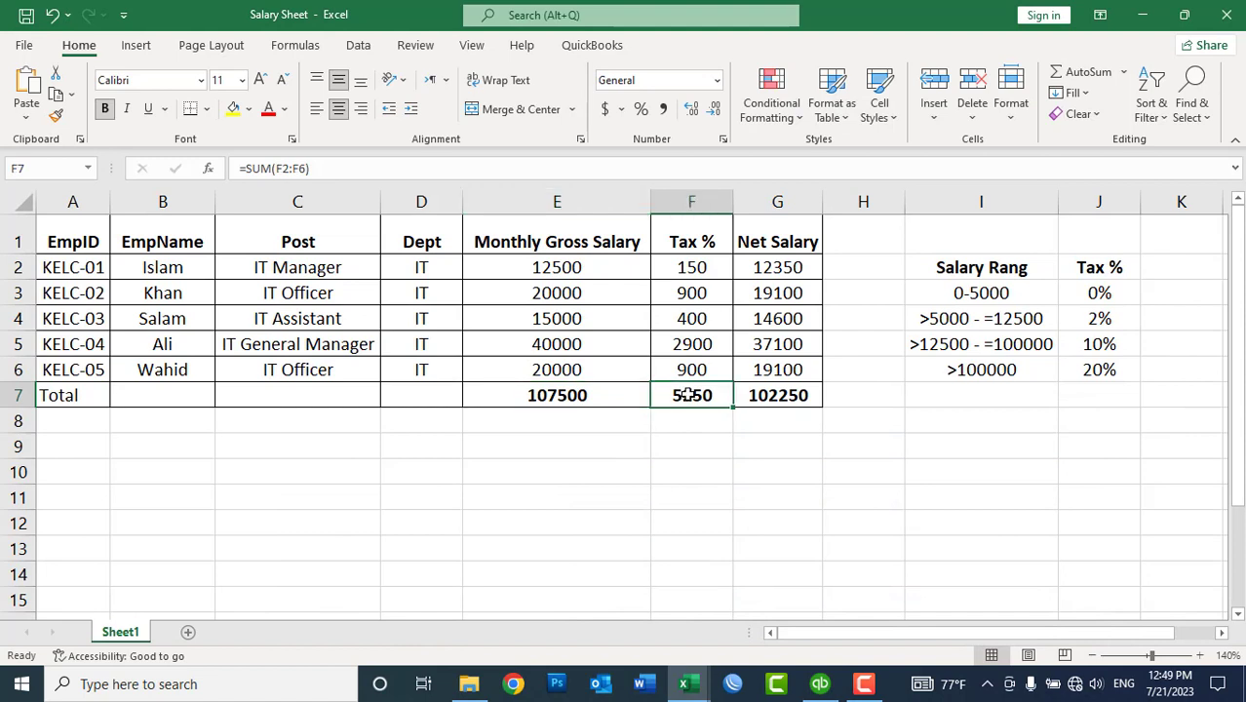
click(583, 400)
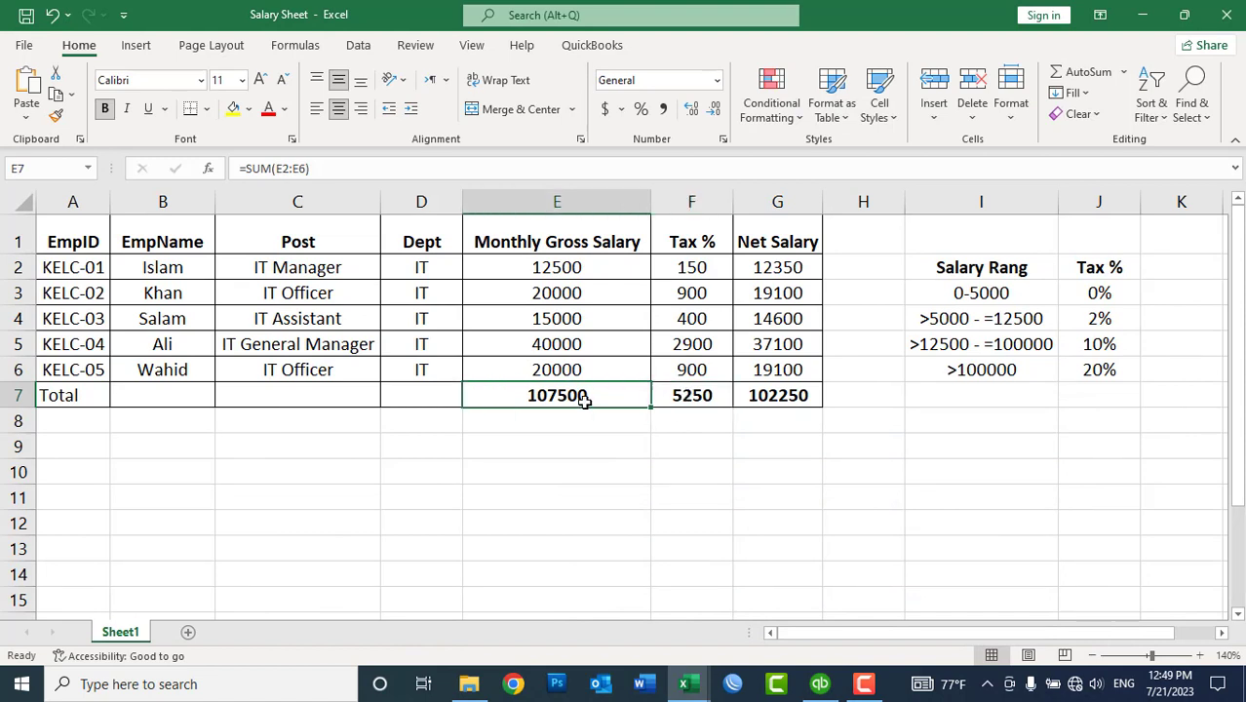
Step: Open the QuickBooks Profit & Loss report for This Month-to-date and compare Payroll Expenses with the Salary Sheet's gross salary total
click(819, 685)
click(583, 35)
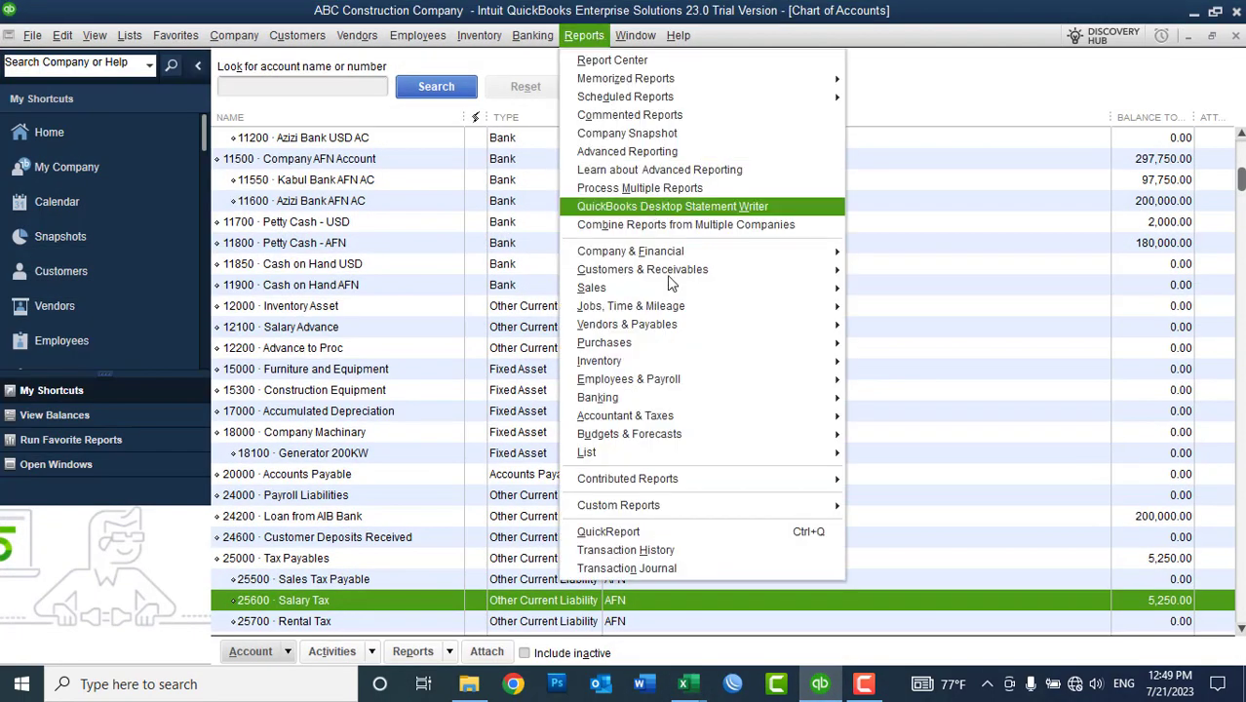
mouse_move(663, 251)
click(858, 251)
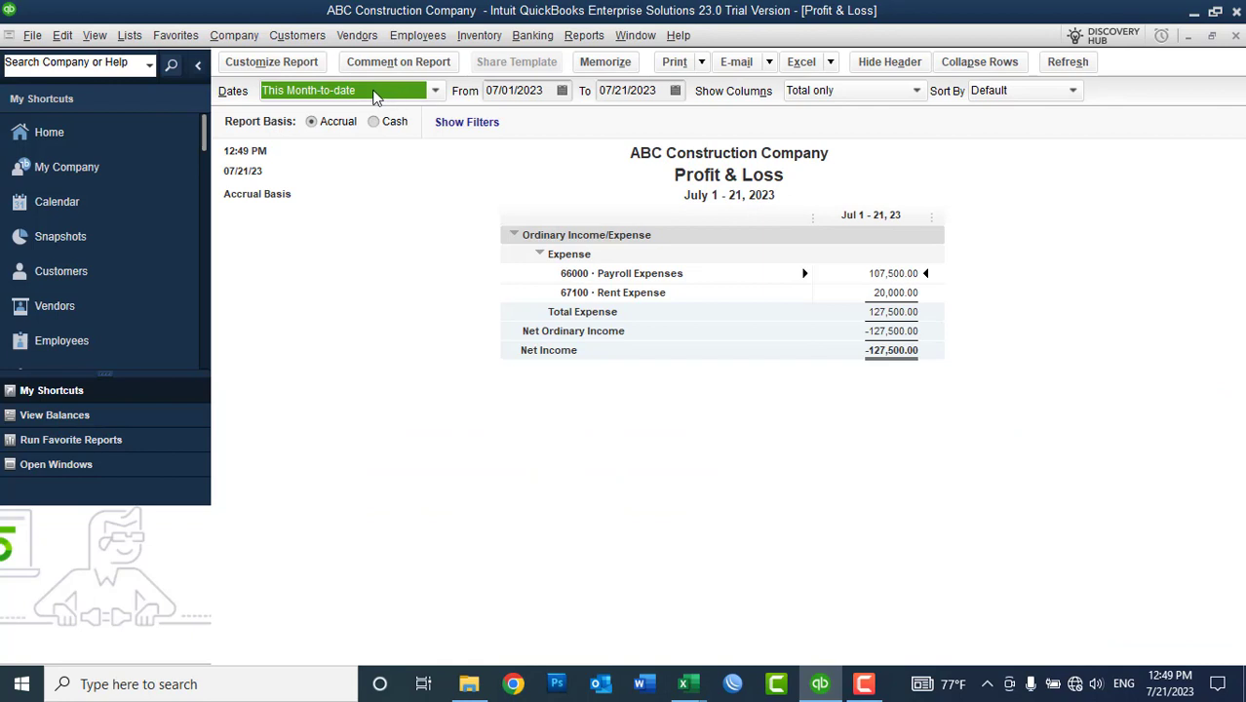
click(349, 348)
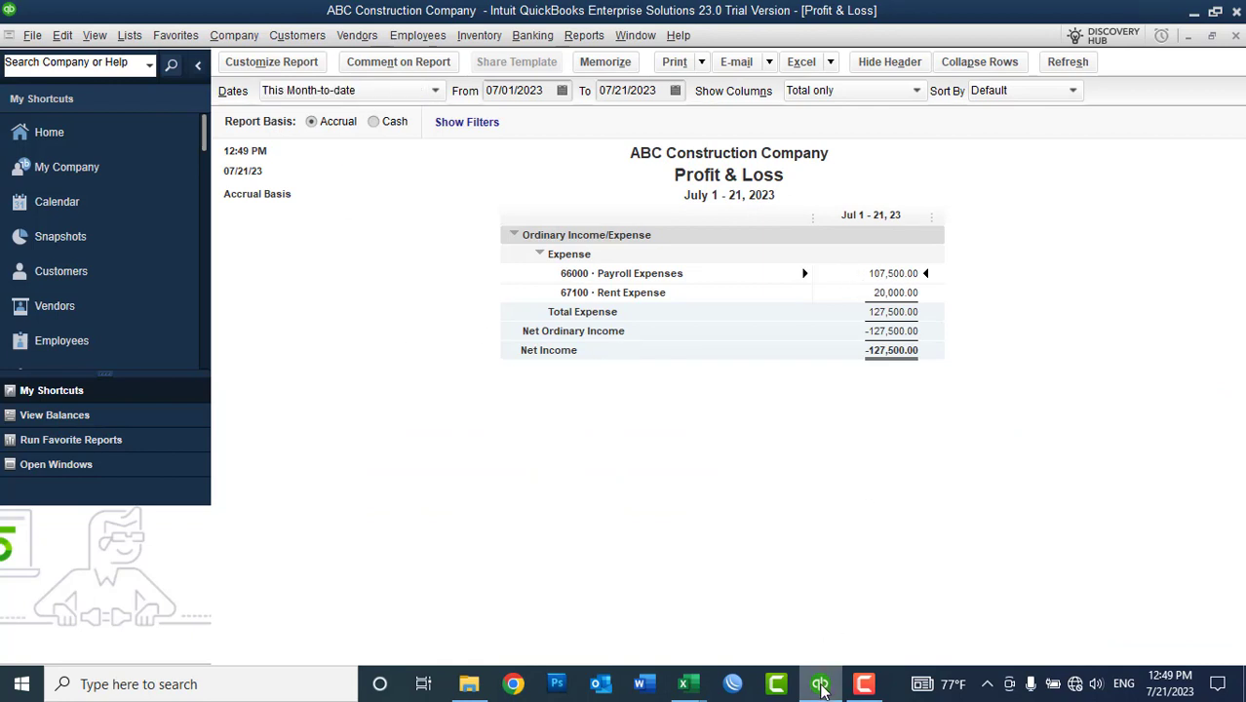
click(819, 687)
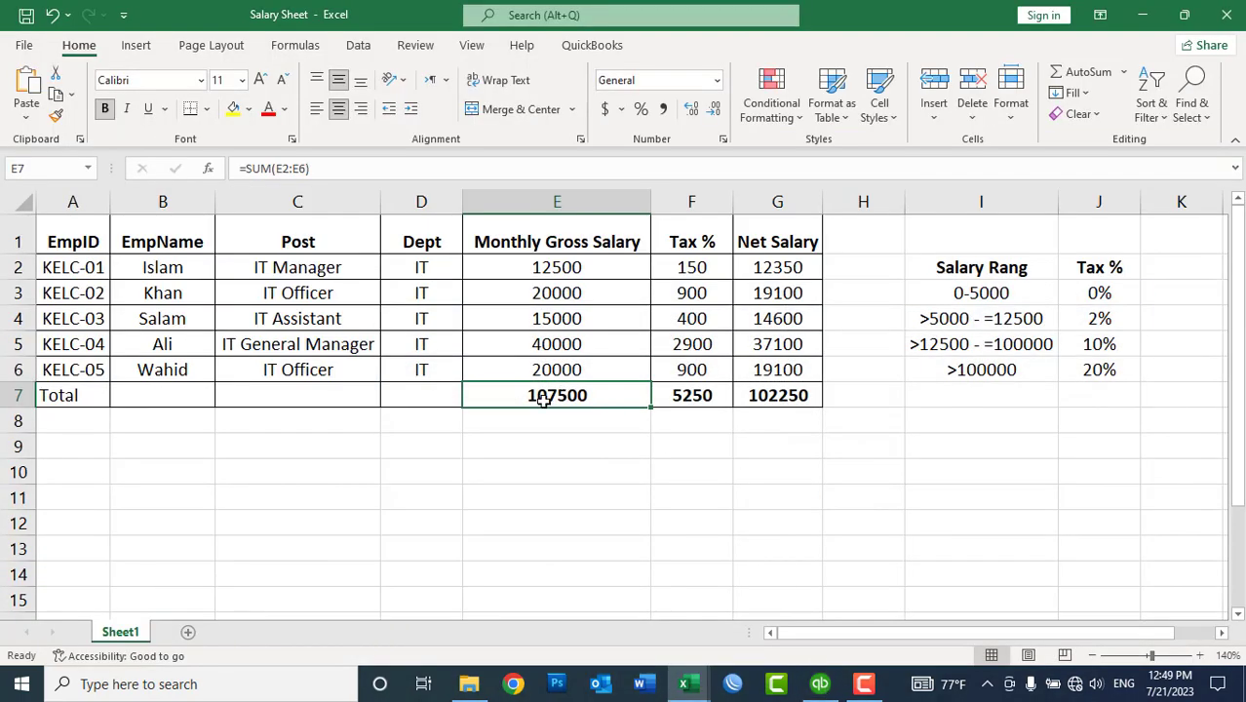
click(820, 685)
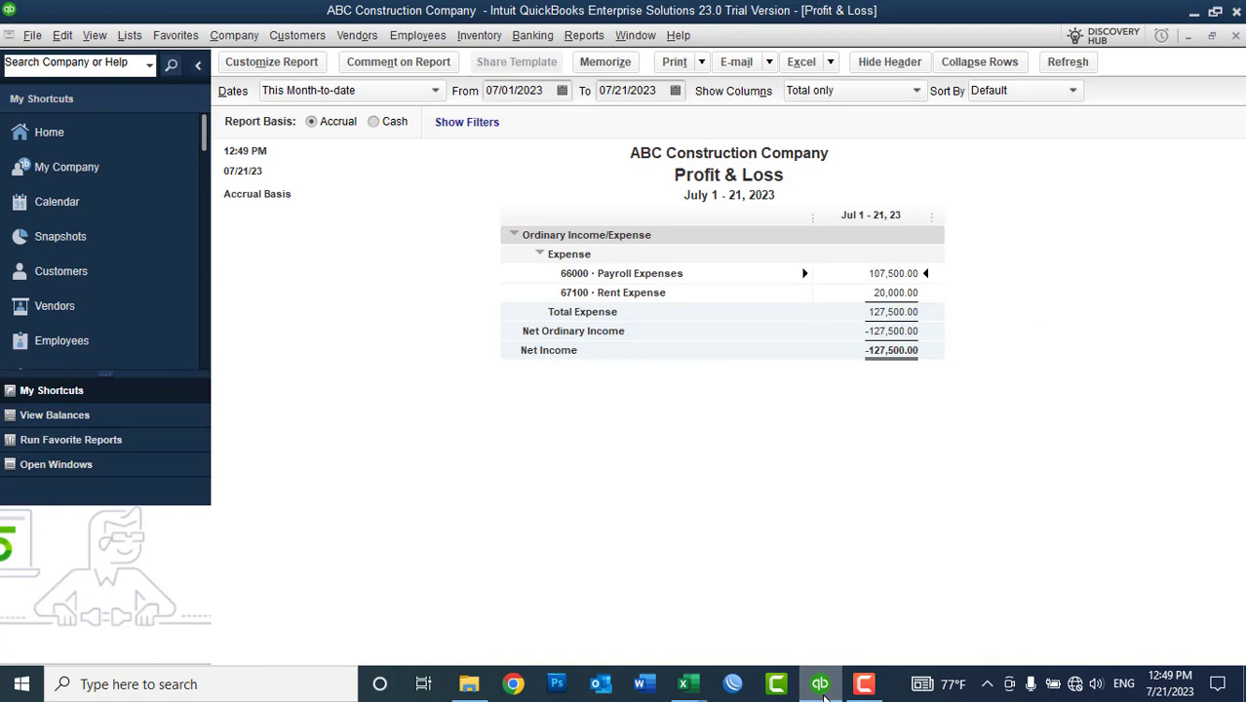
Step: Open the standard Balance Sheet report in QuickBooks and drill into the transactions of the Kabul Bank AFN AC account
click(820, 688)
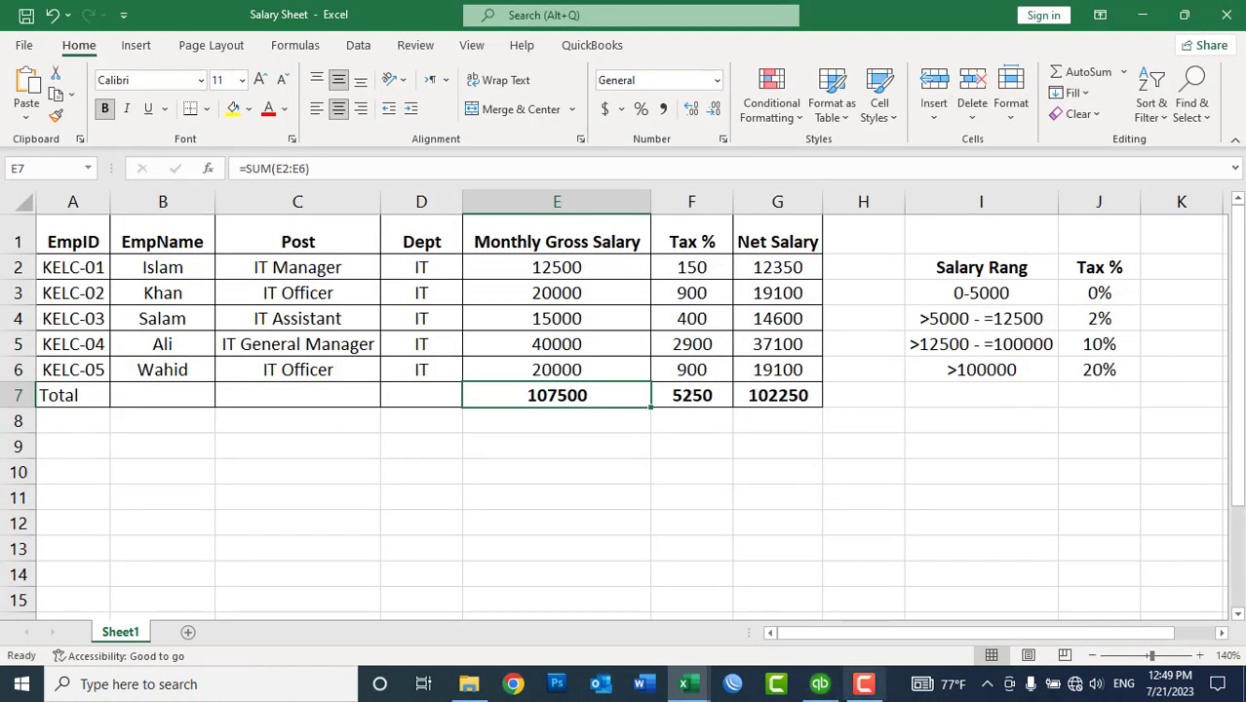
click(819, 685)
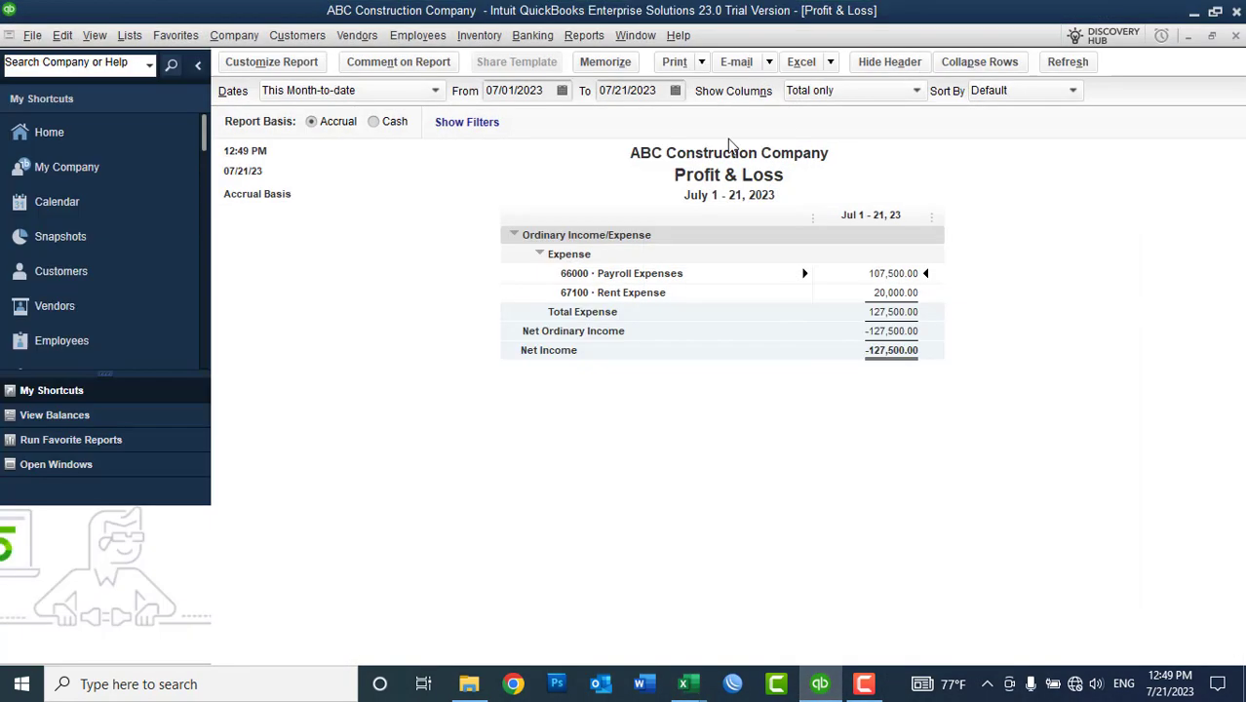
click(583, 36)
mouse_move(629, 255)
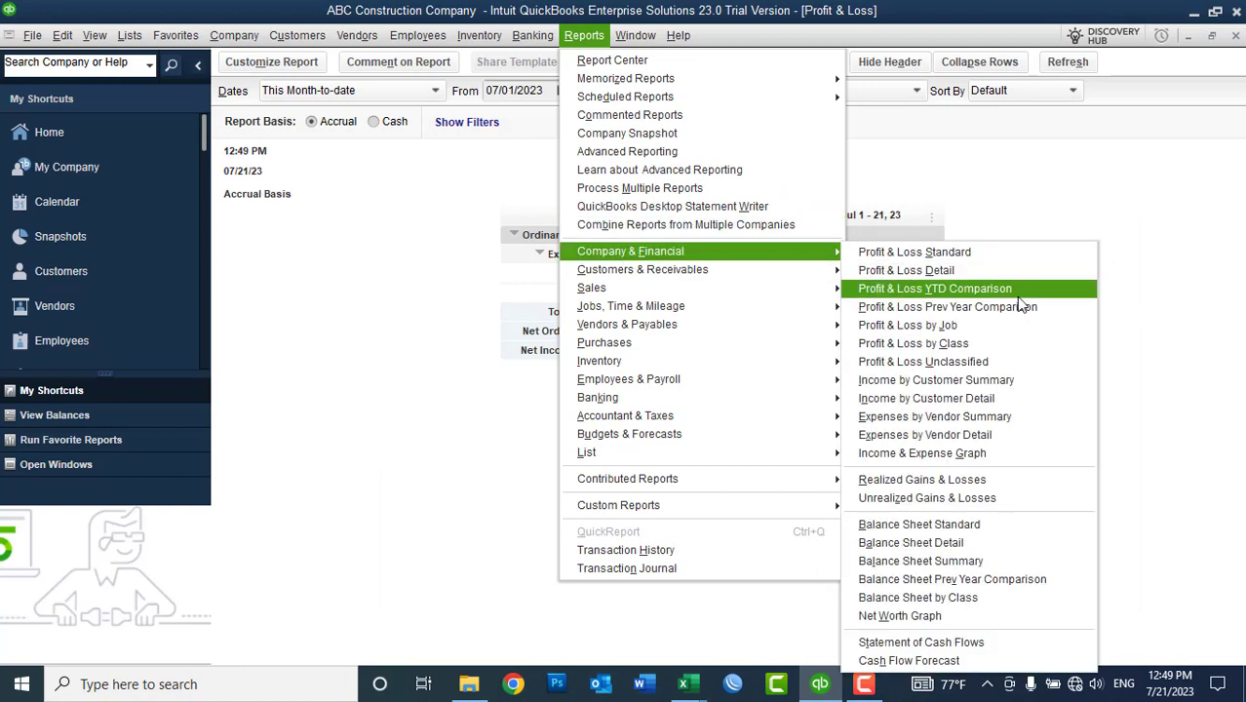
click(918, 525)
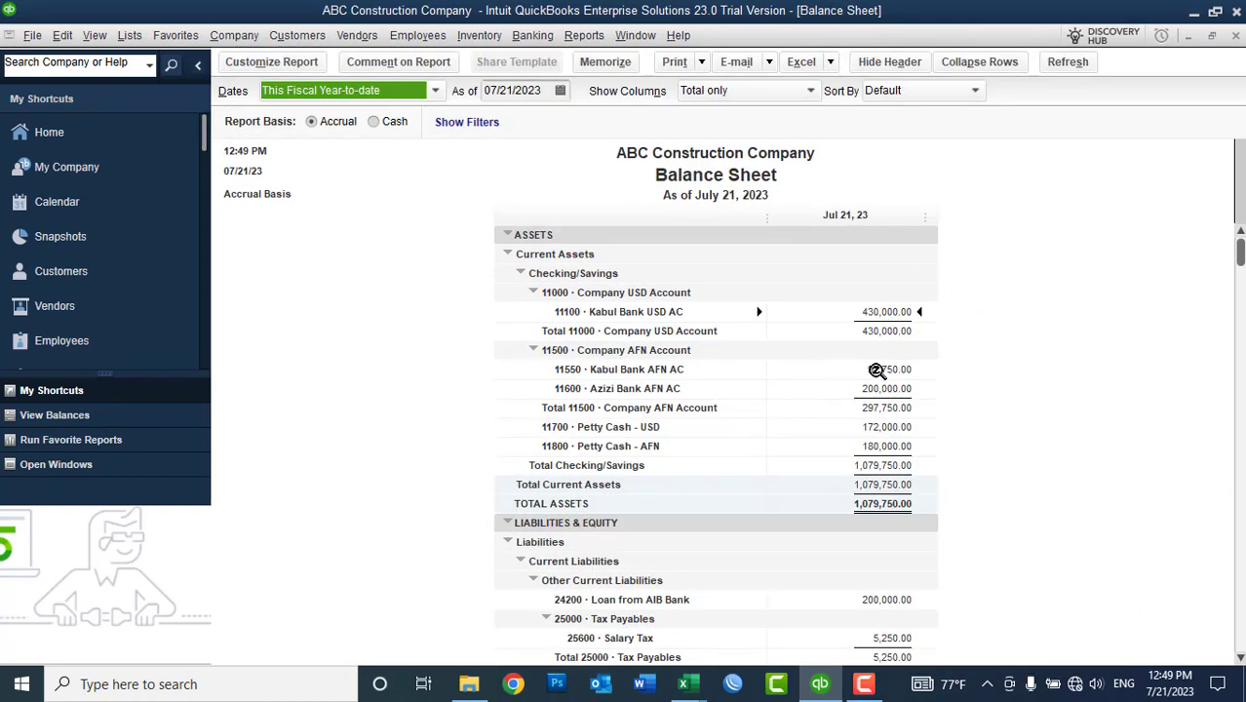
double_click(876, 370)
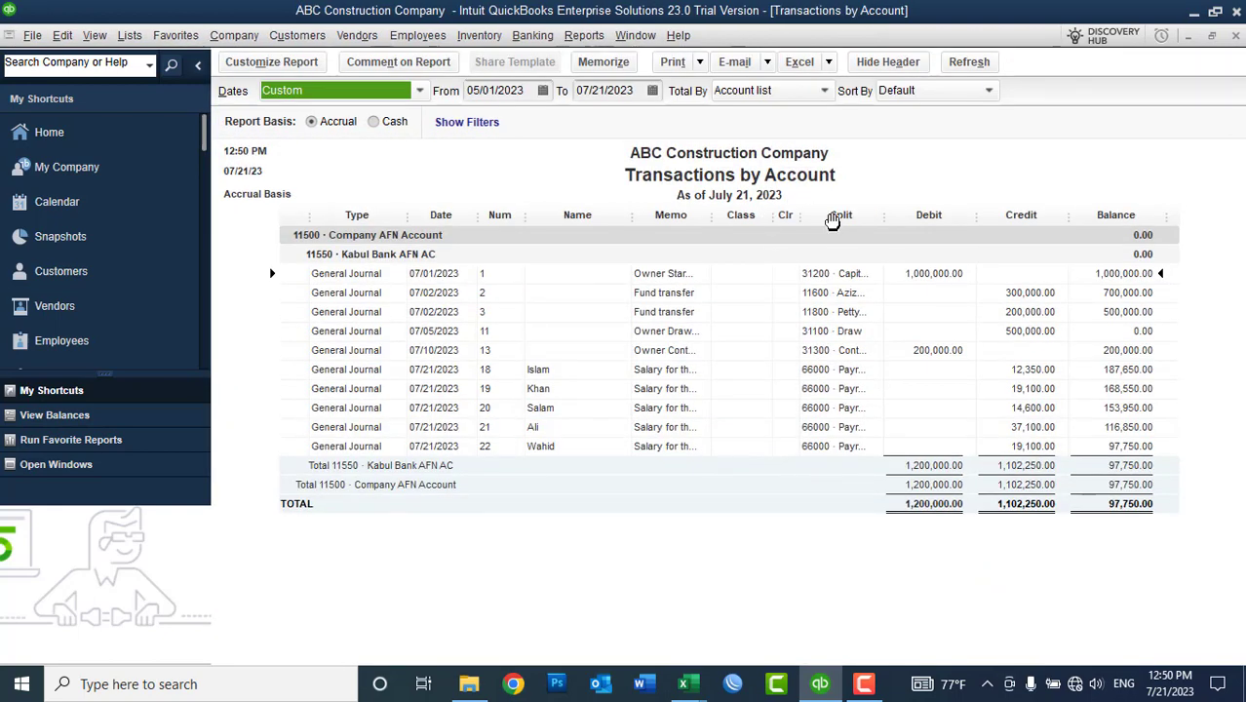
Step: Set the Transactions by Account report's date range to This Month and widen the Memo column
click(378, 95)
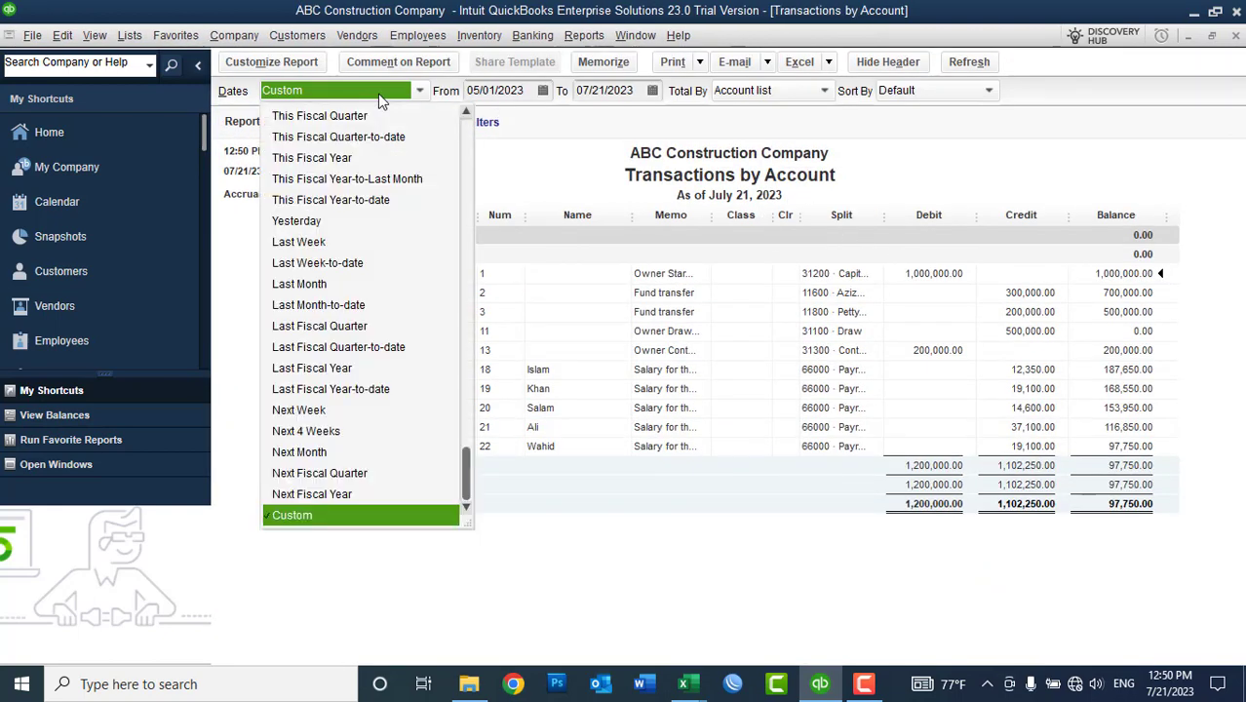
click(467, 132)
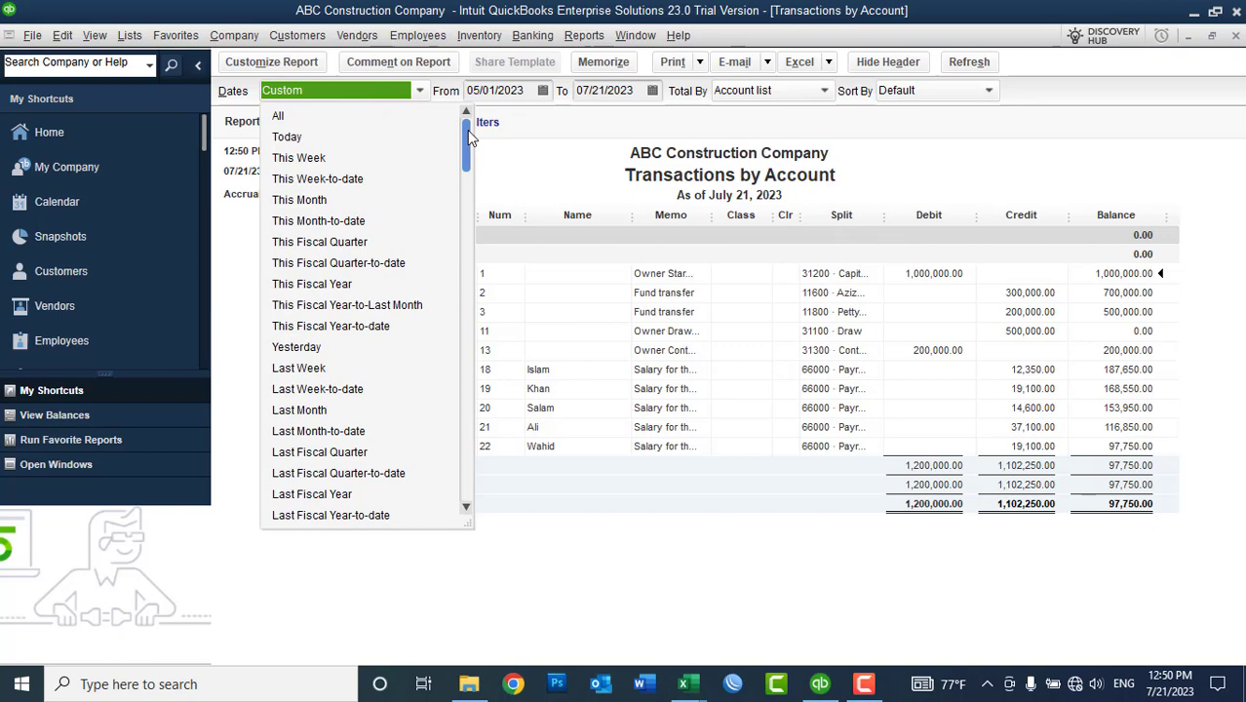
click(314, 200)
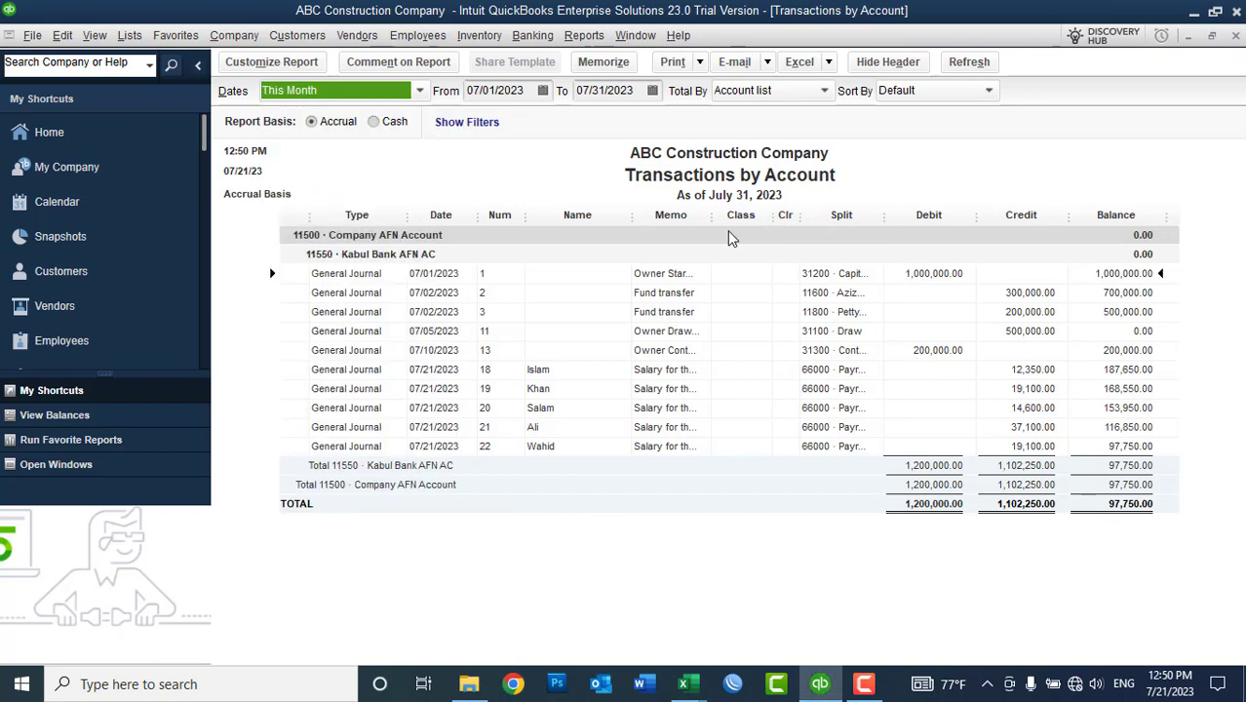
drag(715, 232, 780, 235)
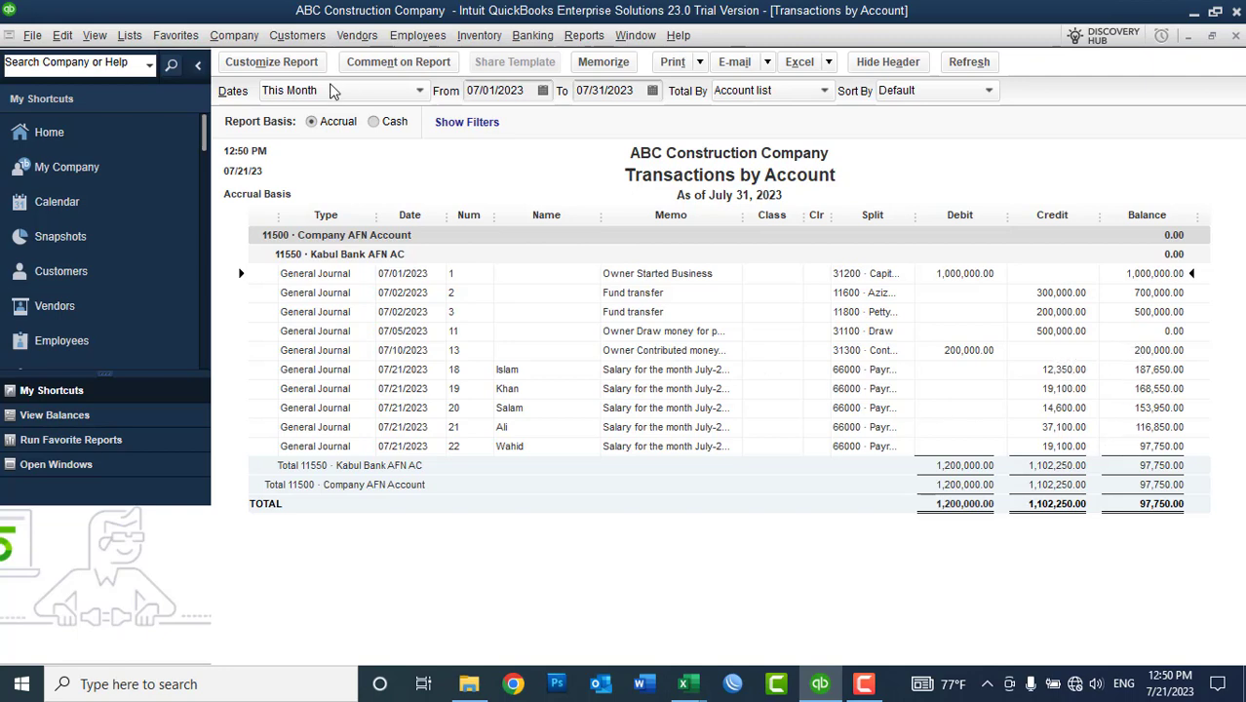
Step: Check the net salary total in the Excel Salary Sheet, return to QuickBooks and open the calculator
click(819, 684)
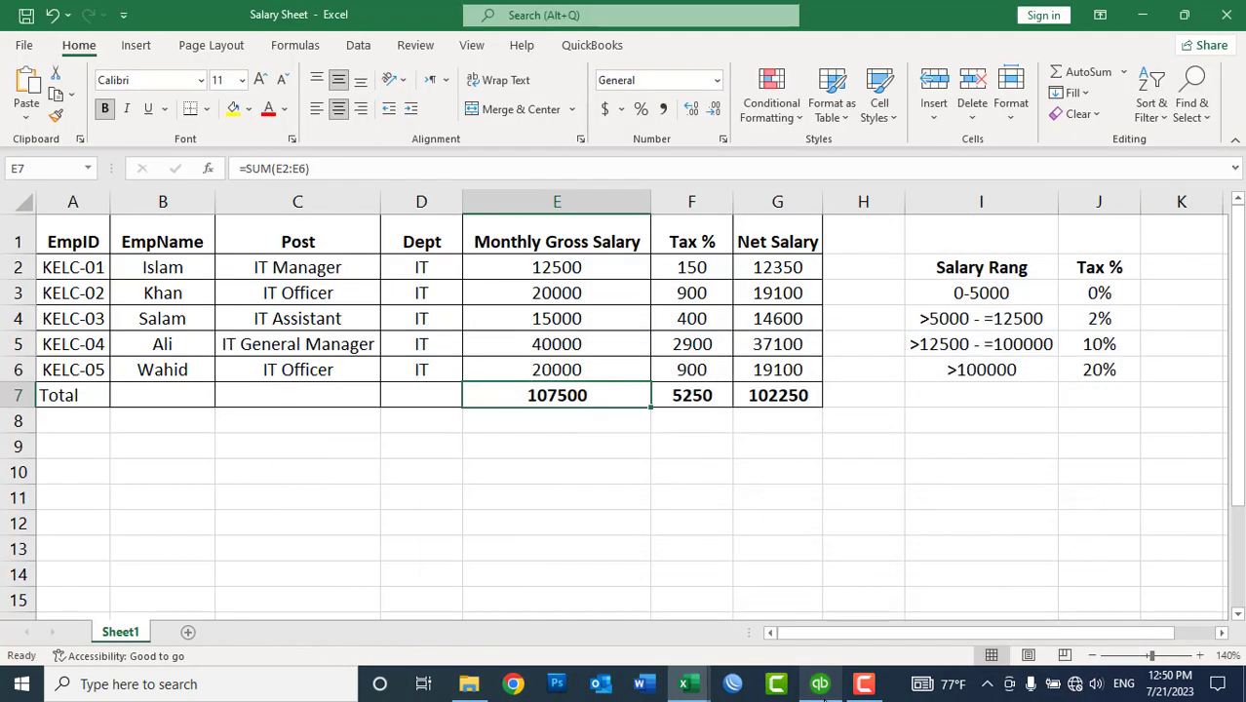
click(820, 684)
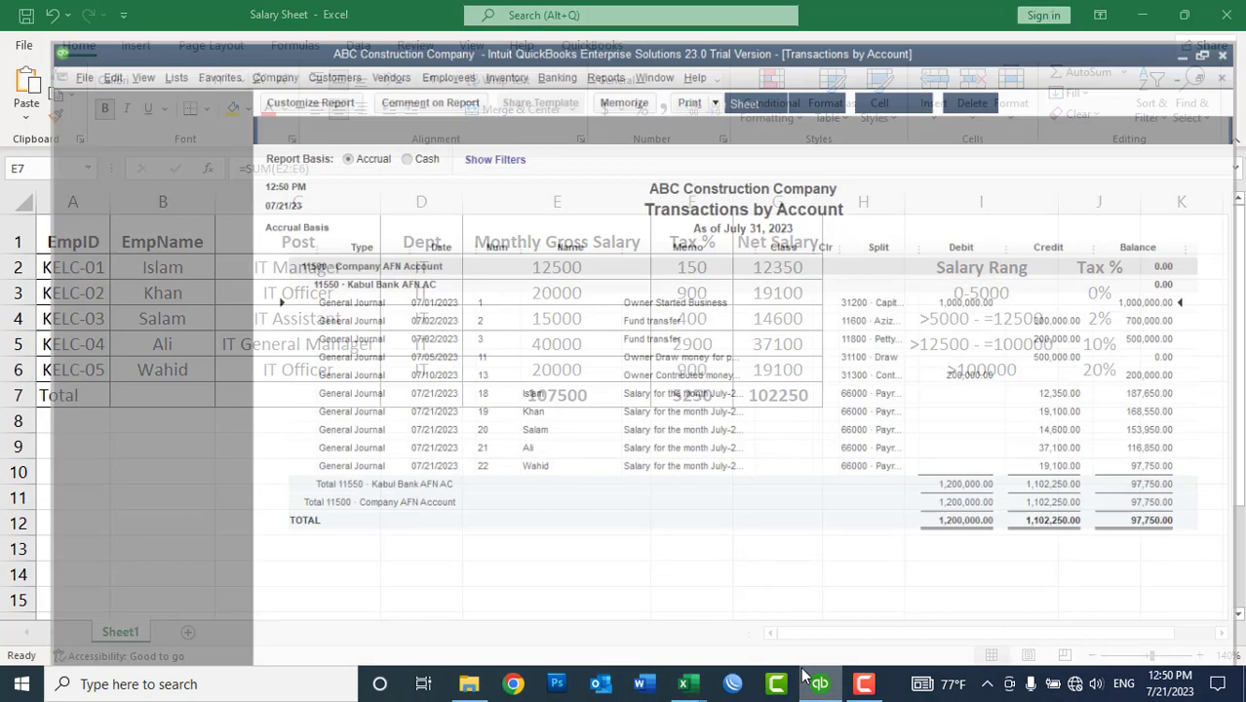
click(62, 35)
click(102, 267)
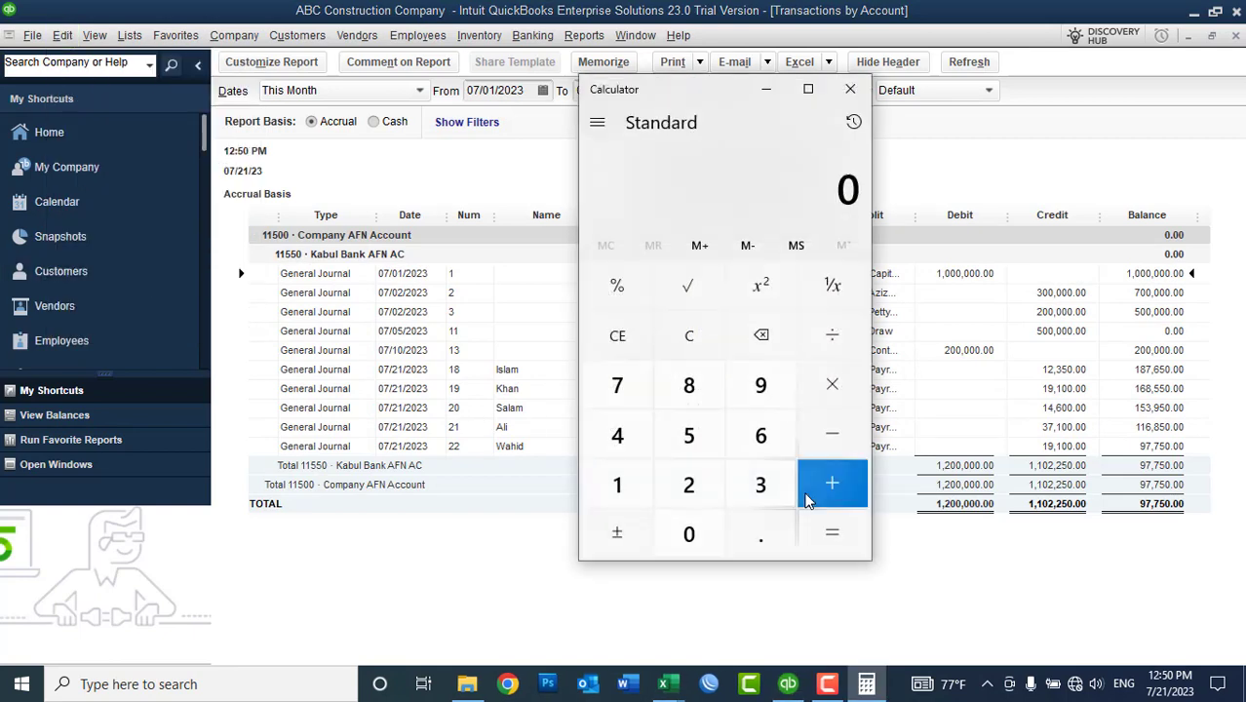
click(689, 487)
click(698, 541)
click(697, 542)
click(698, 543)
click(699, 544)
click(699, 544)
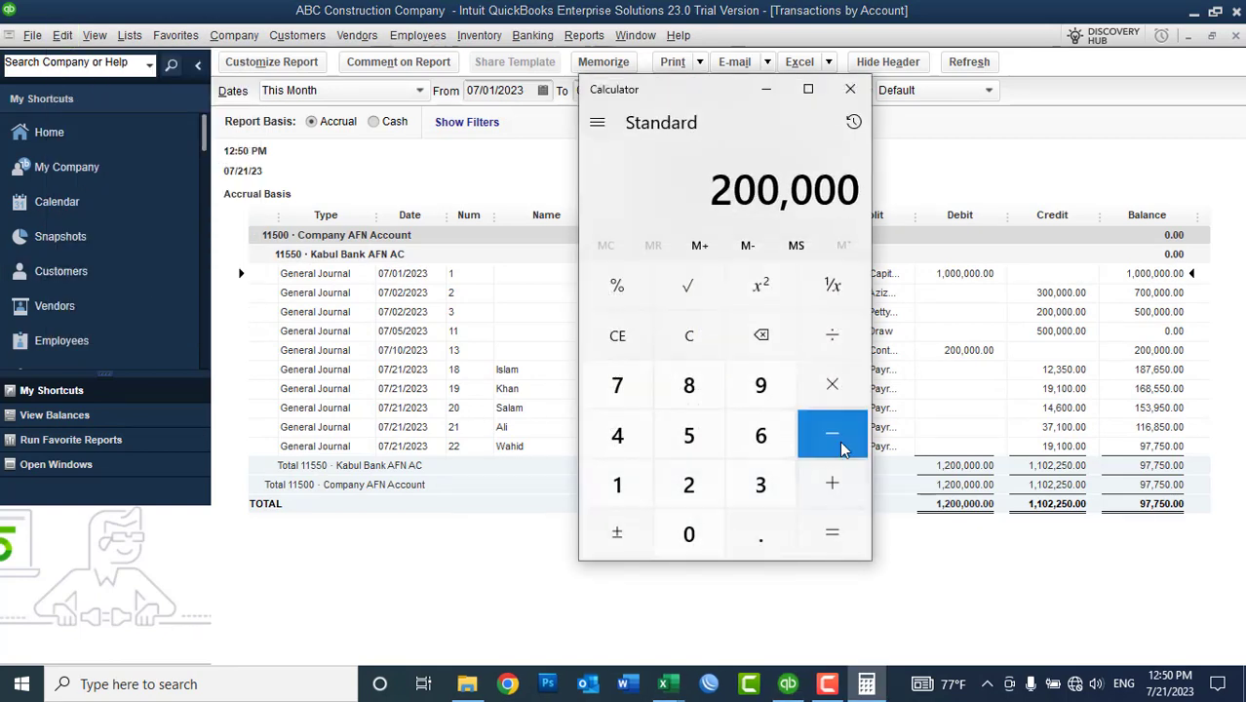
click(832, 435)
click(638, 487)
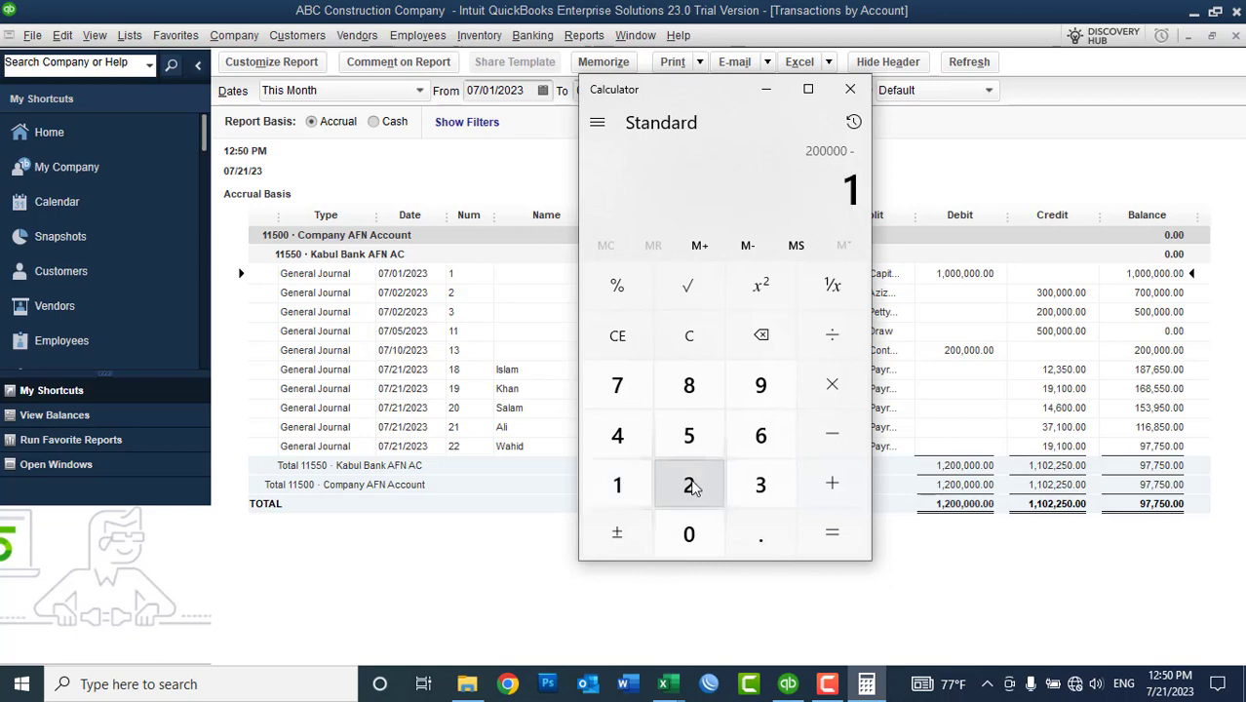
click(689, 487)
click(691, 488)
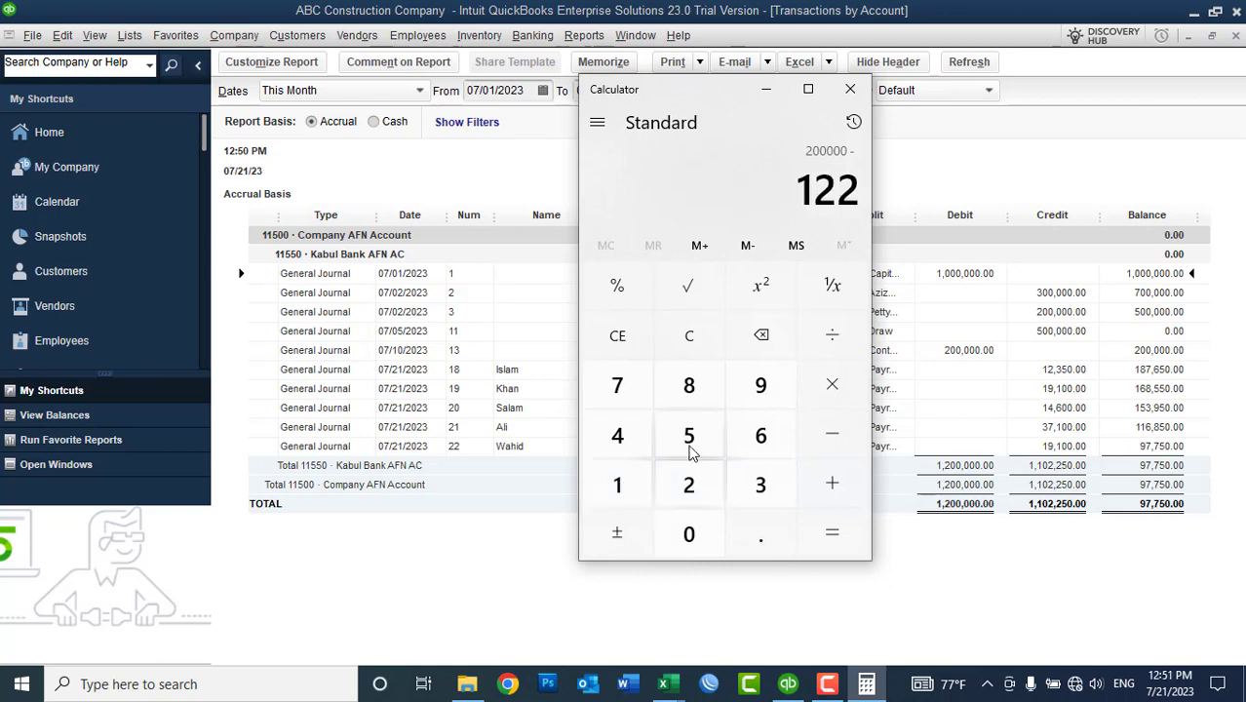
click(684, 347)
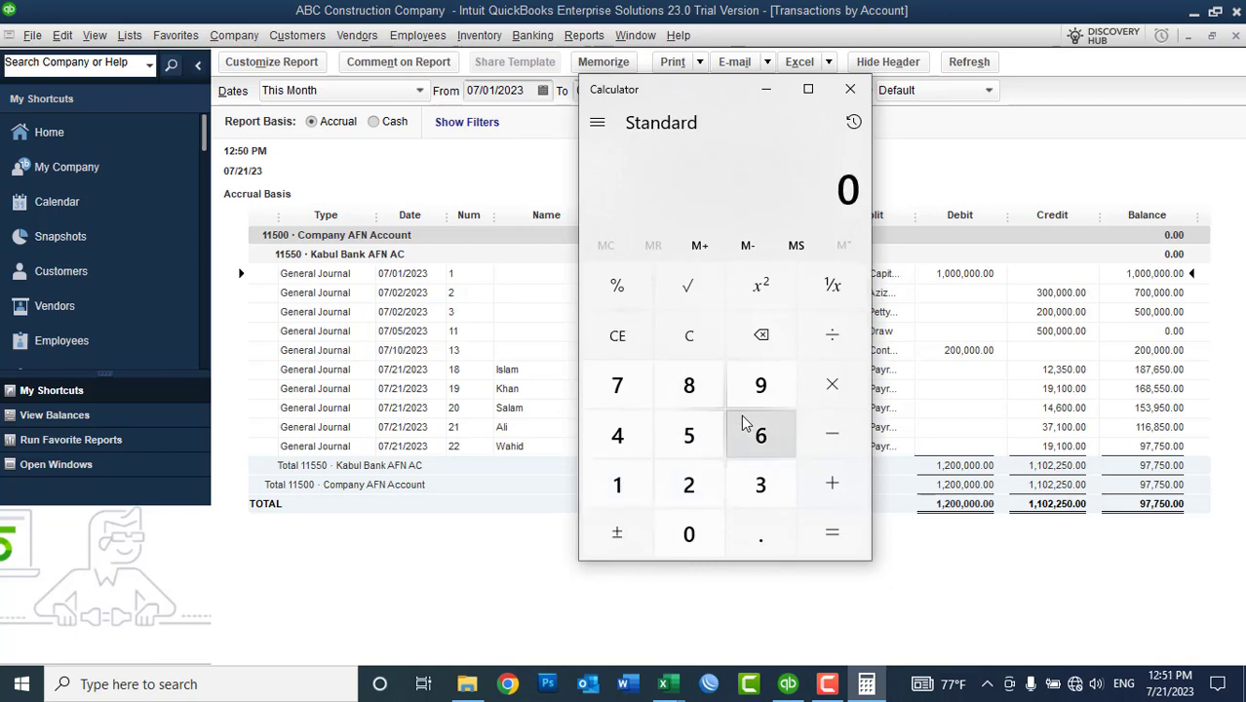
click(692, 492)
click(689, 551)
click(689, 551)
click(689, 550)
click(689, 551)
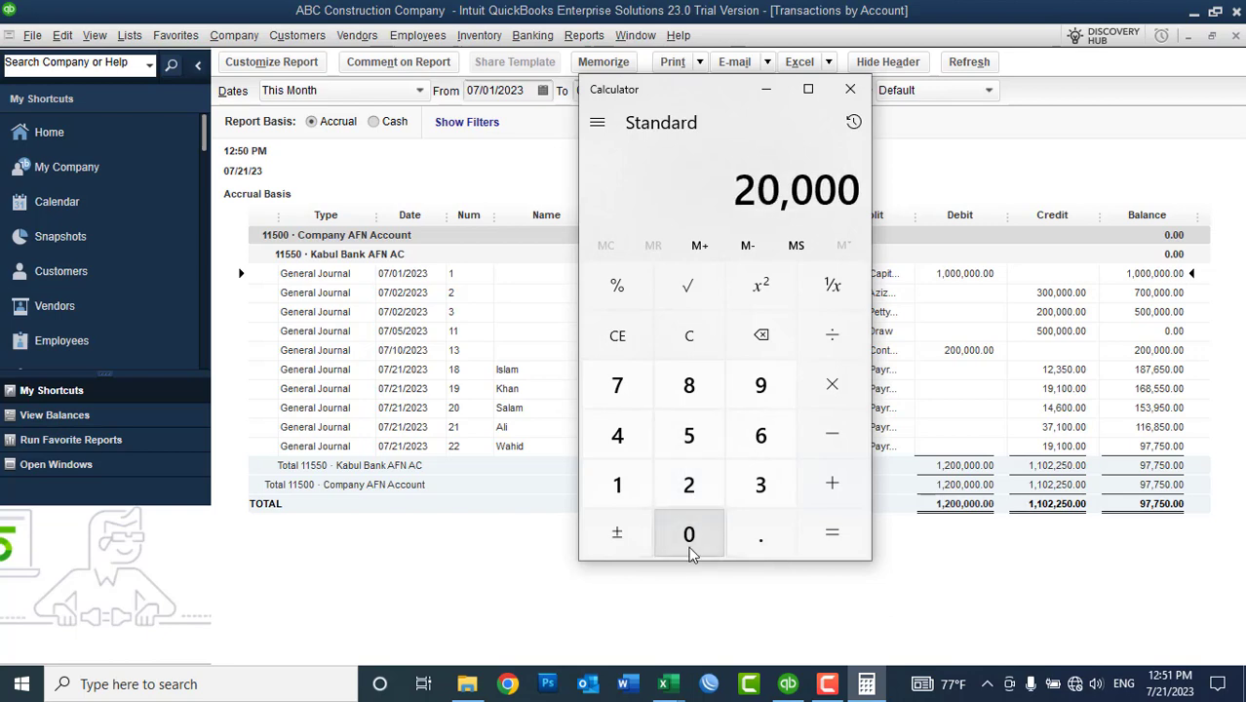
click(690, 546)
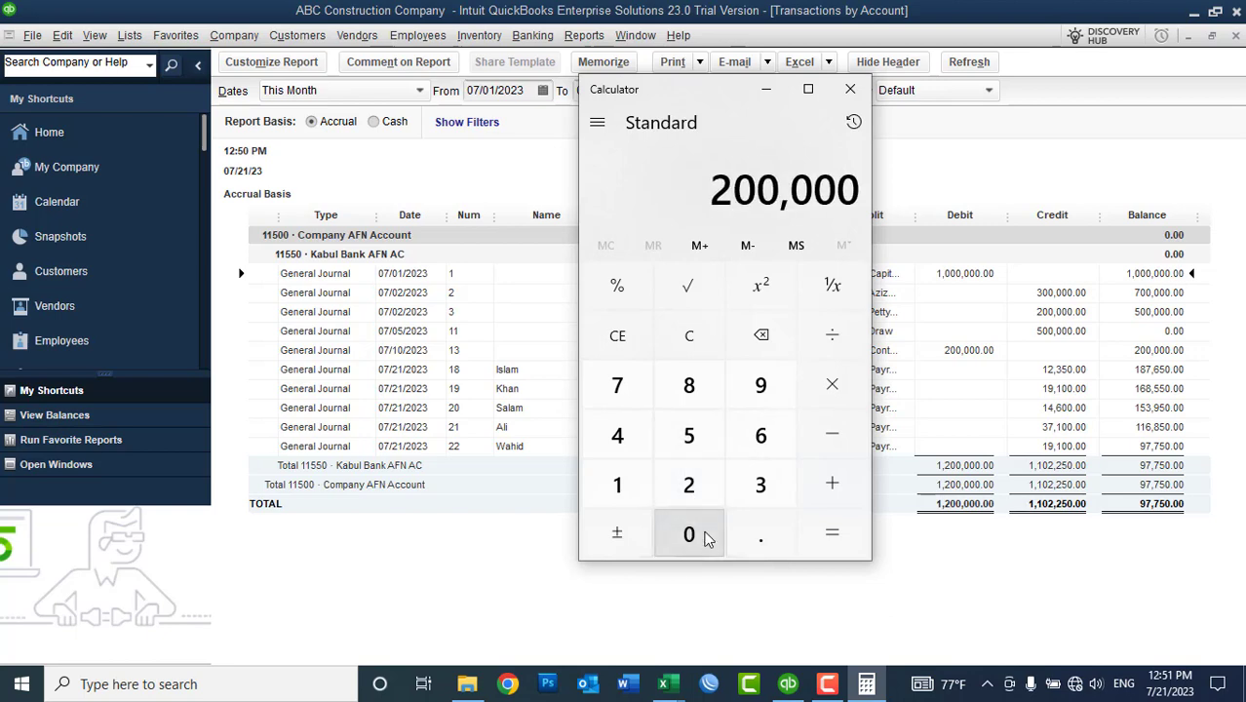
click(688, 335)
Step: Start a subtraction from 200,000, the Kabul Bank AFN AC balance before the salary payments, in the calculator
click(688, 485)
click(688, 534)
click(688, 534)
click(688, 534)
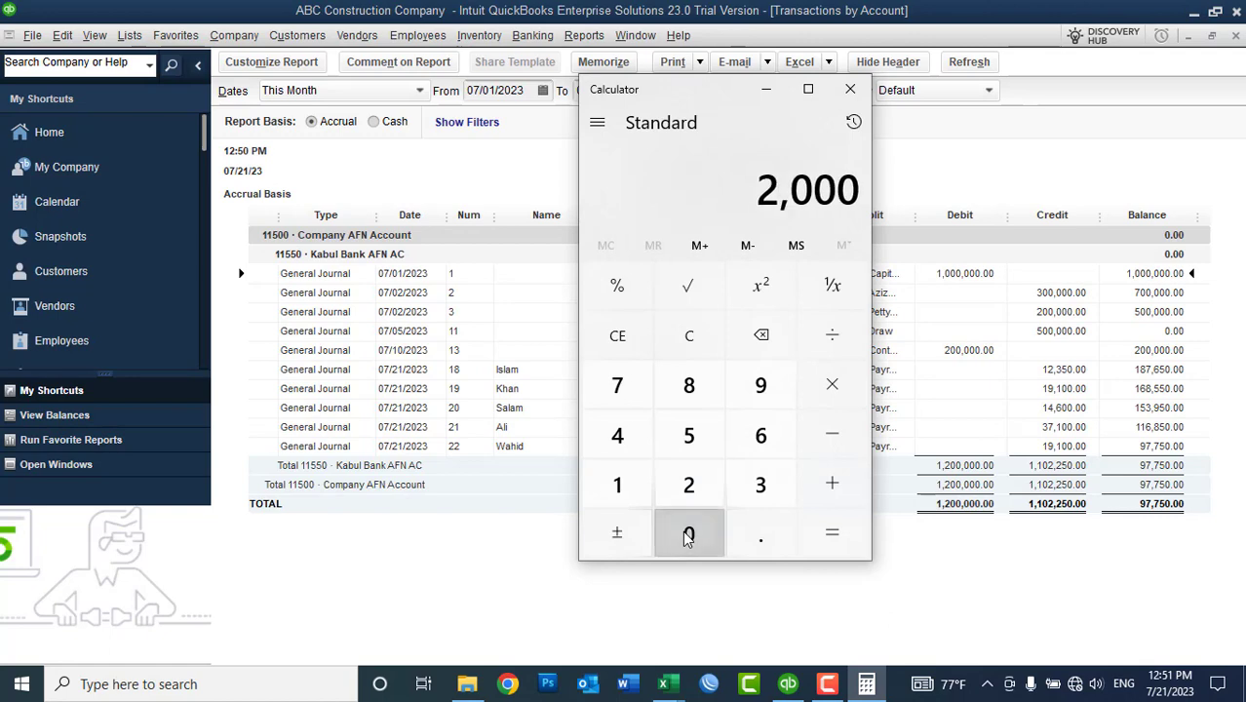
click(688, 534)
click(688, 534)
click(831, 451)
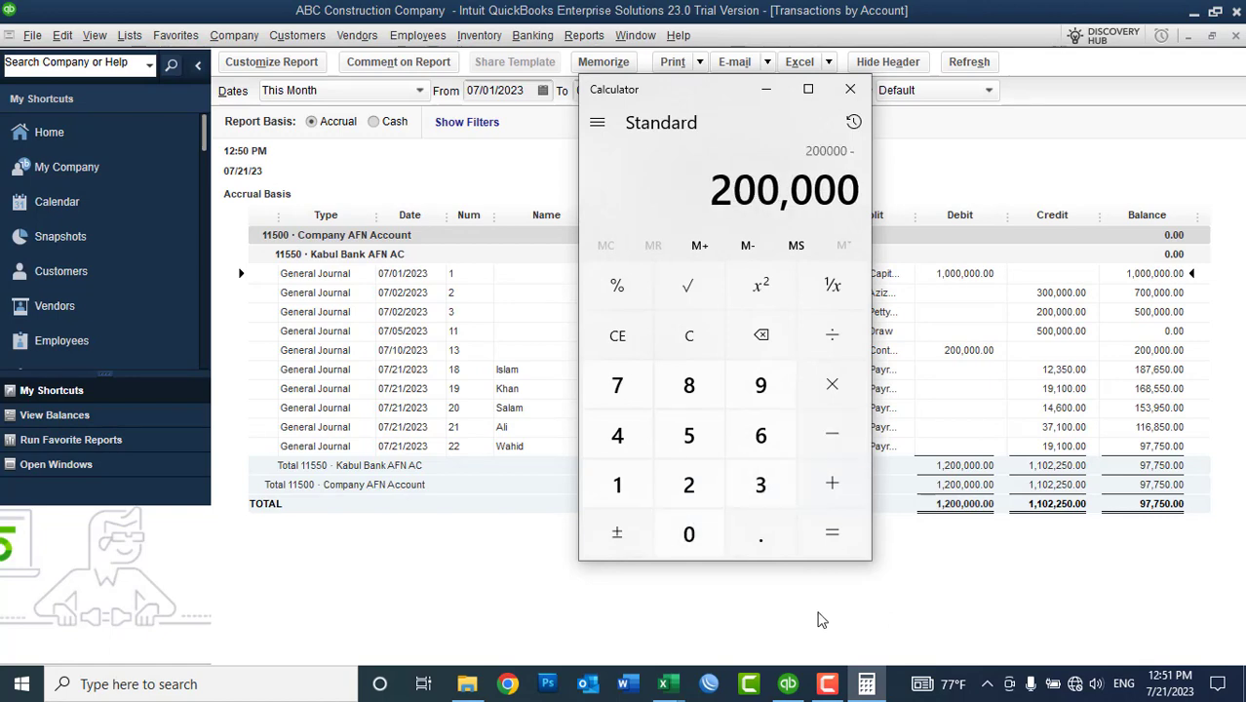
Step: Look up the net salary total in the Excel Salary Sheet and subtract 102,250 from 200,000 in the calculator
click(788, 687)
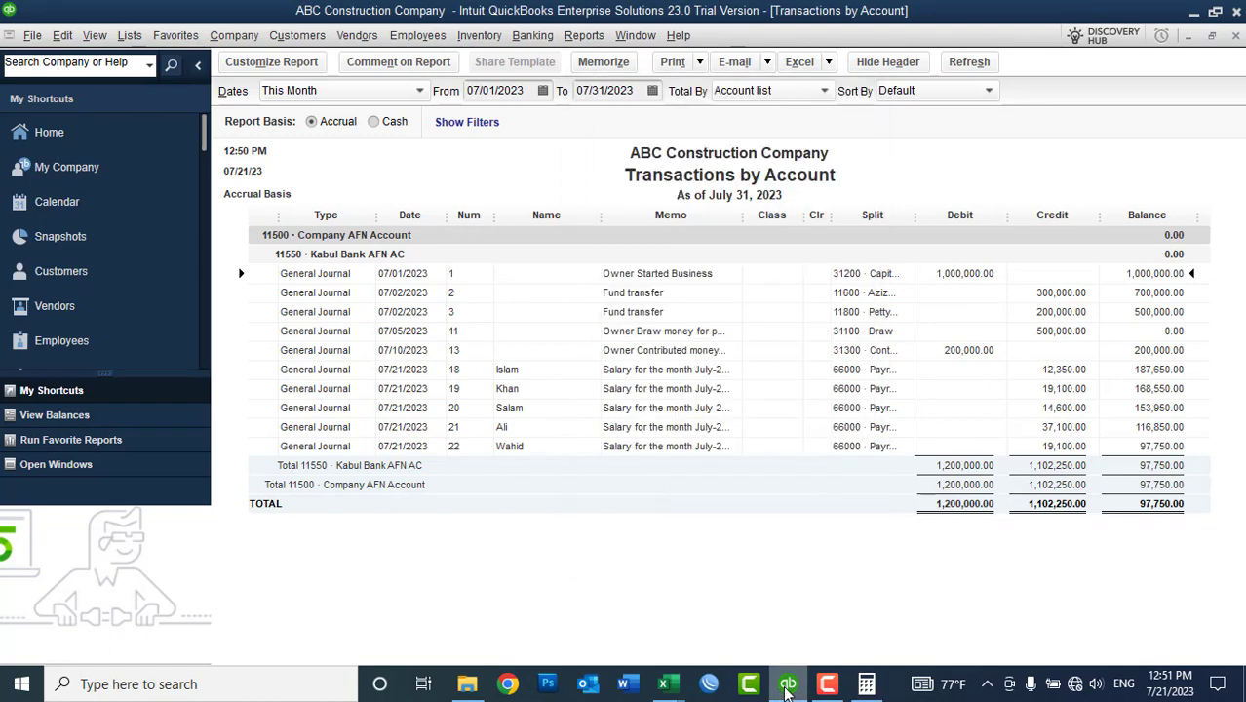
click(788, 687)
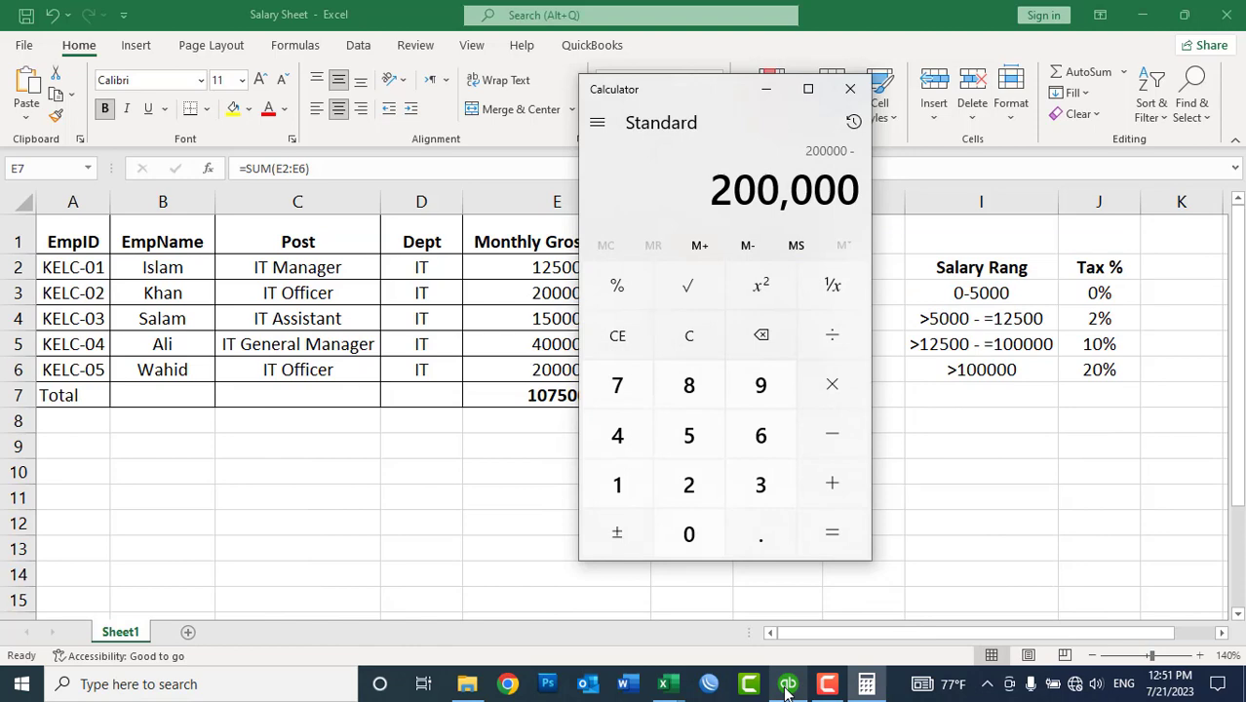
click(864, 685)
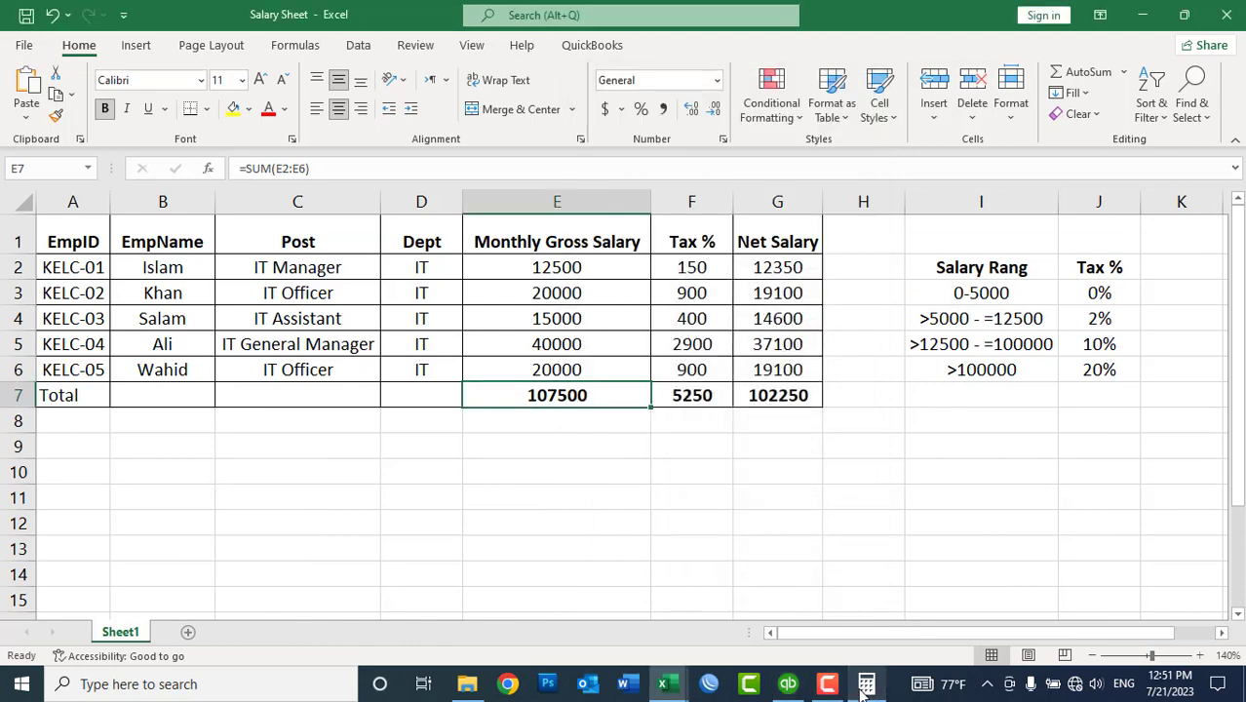
click(864, 688)
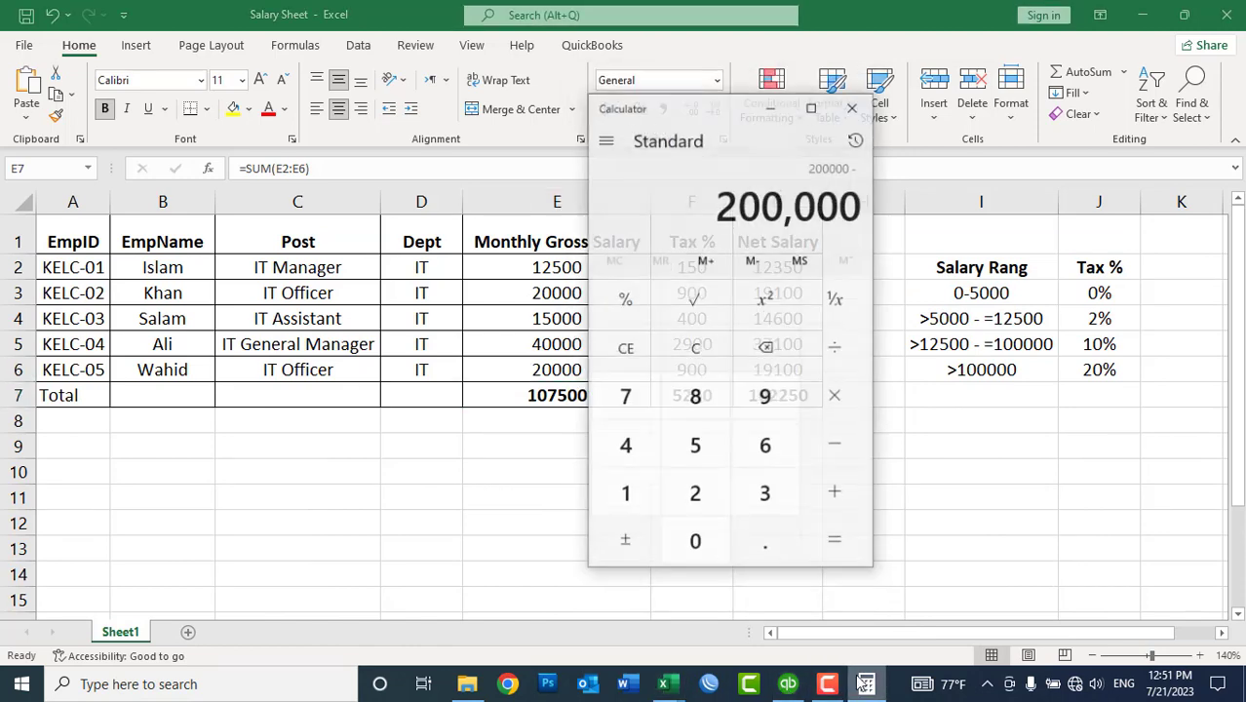
click(624, 486)
click(689, 526)
click(690, 486)
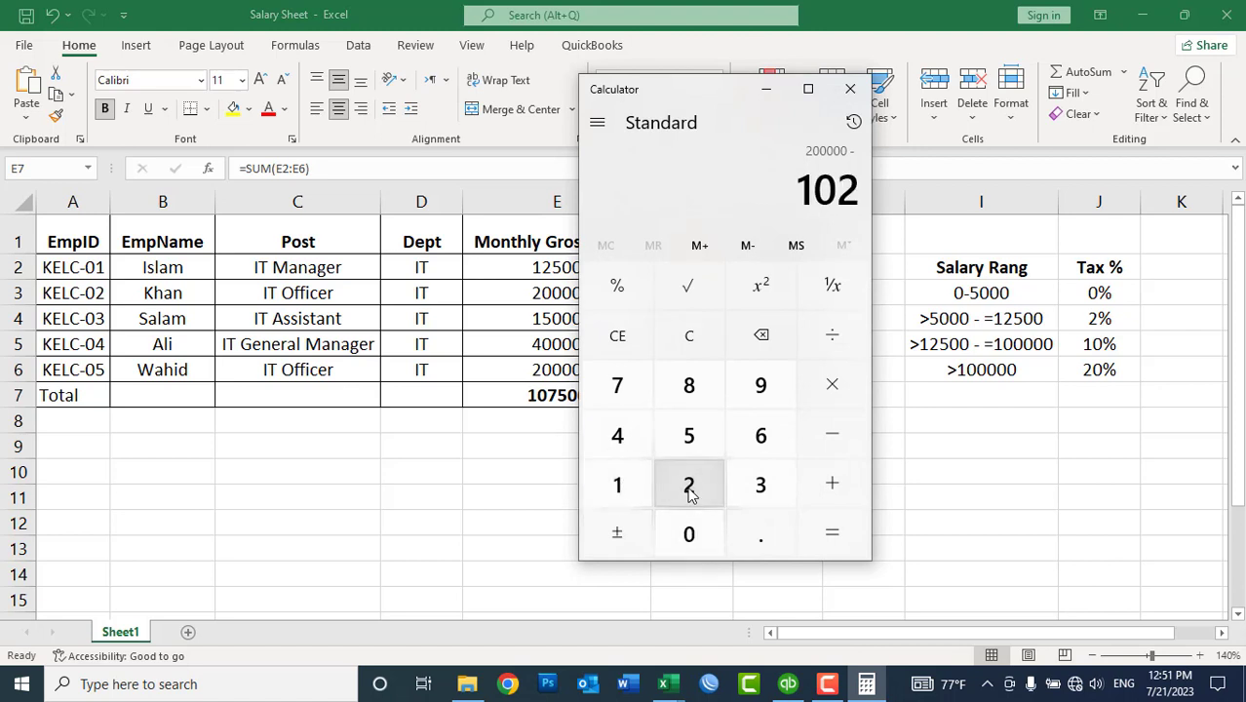
click(692, 482)
click(688, 436)
click(688, 531)
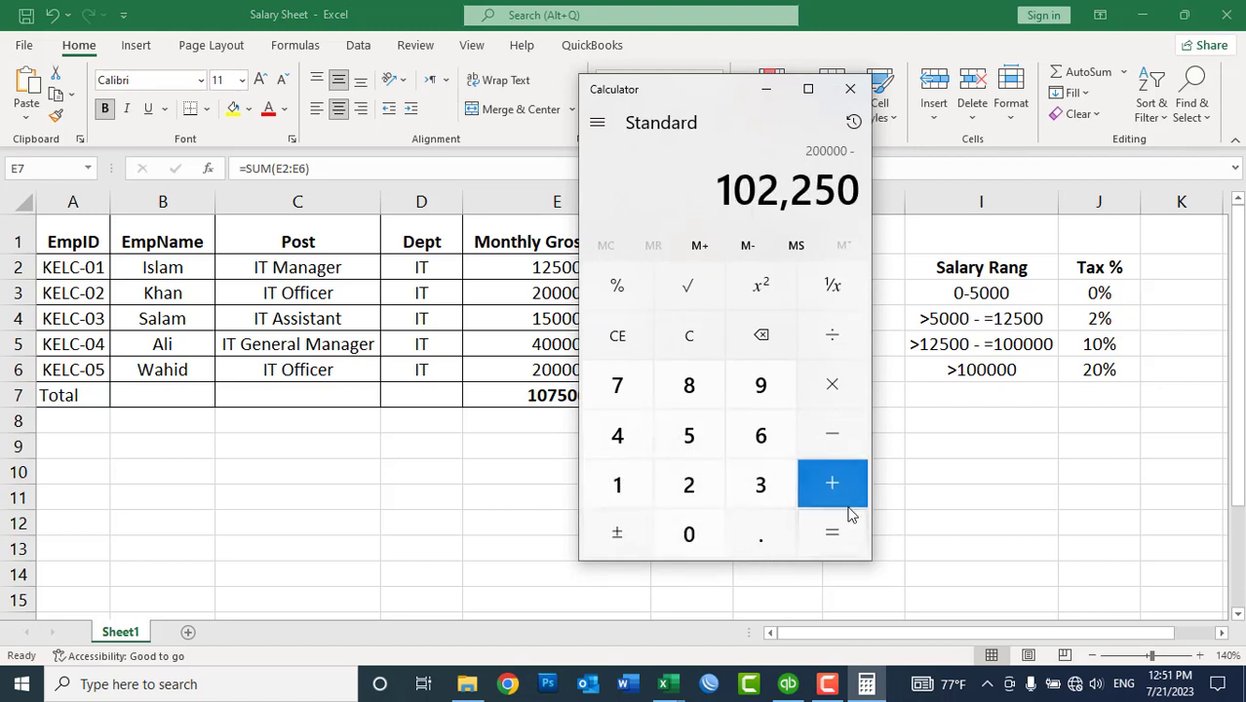
click(845, 539)
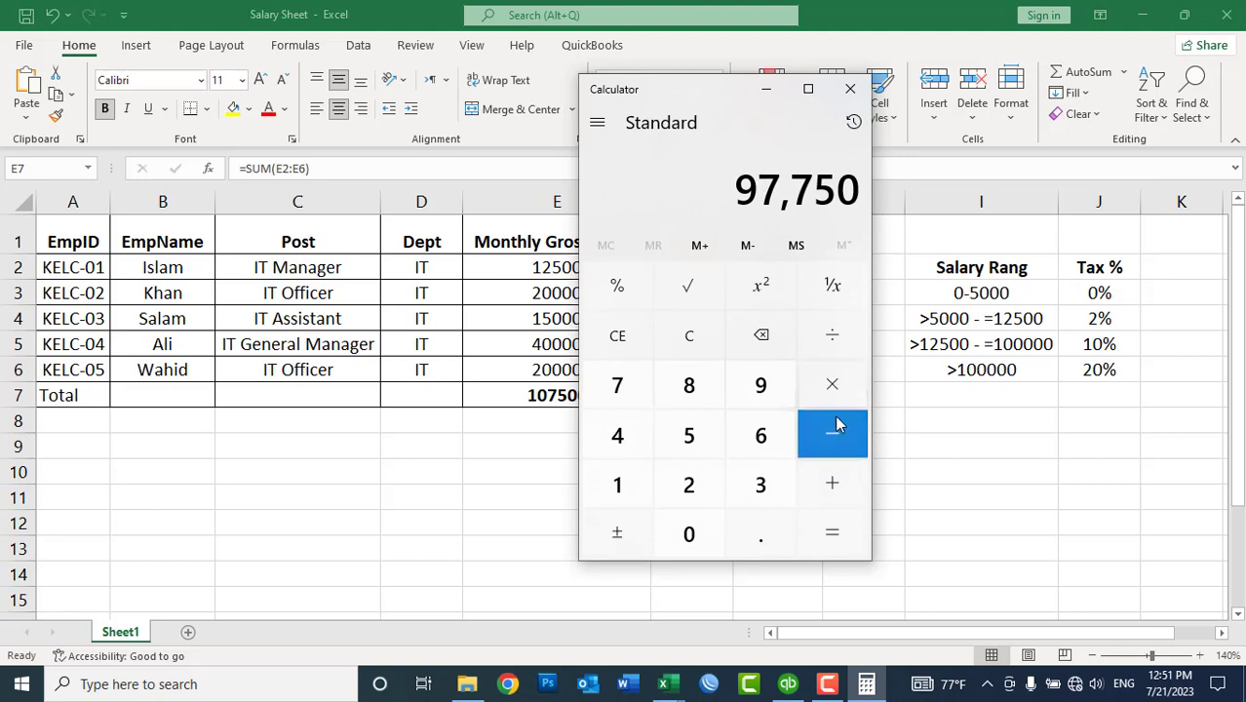
Step: Switch to QuickBooks and compare the calculator result with the ending balance of Kabul Bank AFN AC
click(787, 683)
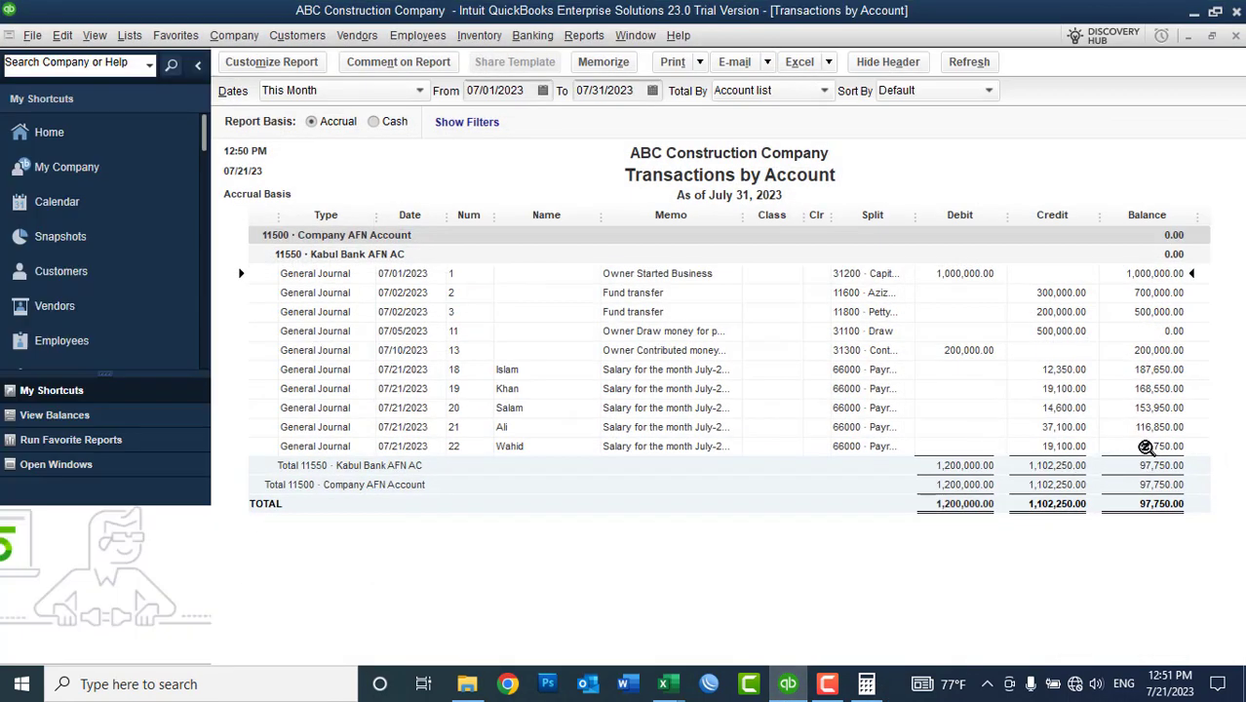
click(876, 687)
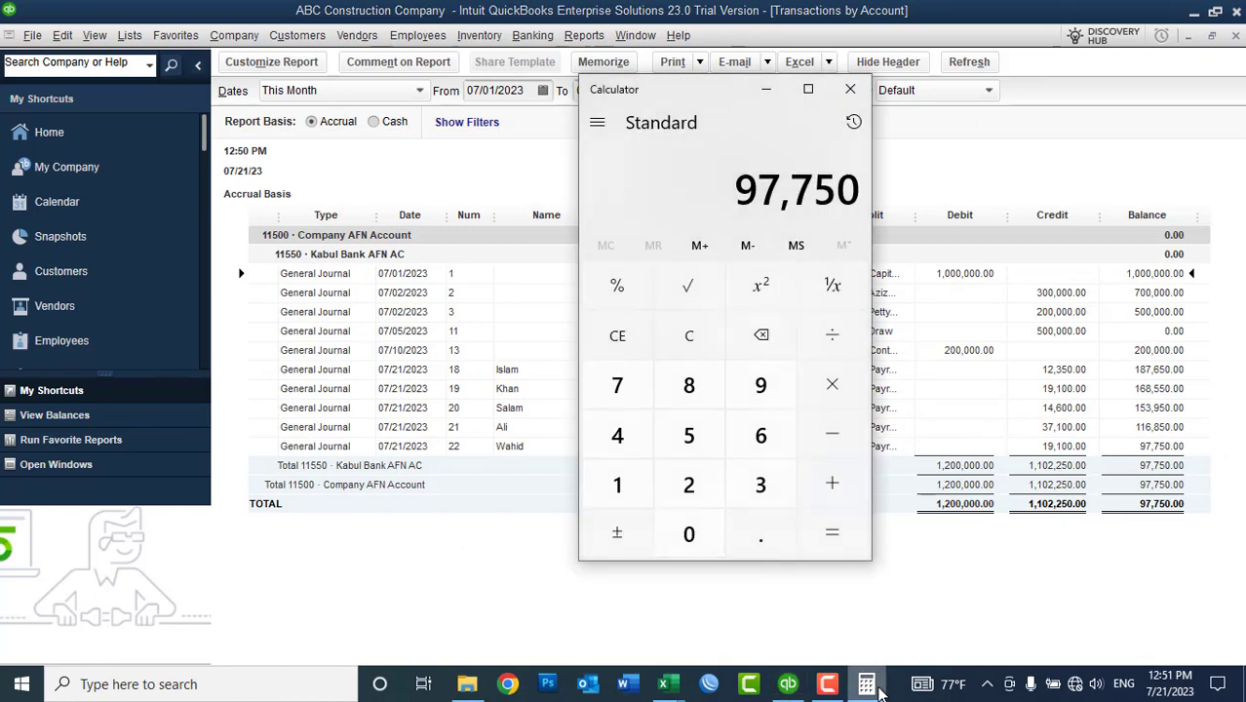
click(880, 690)
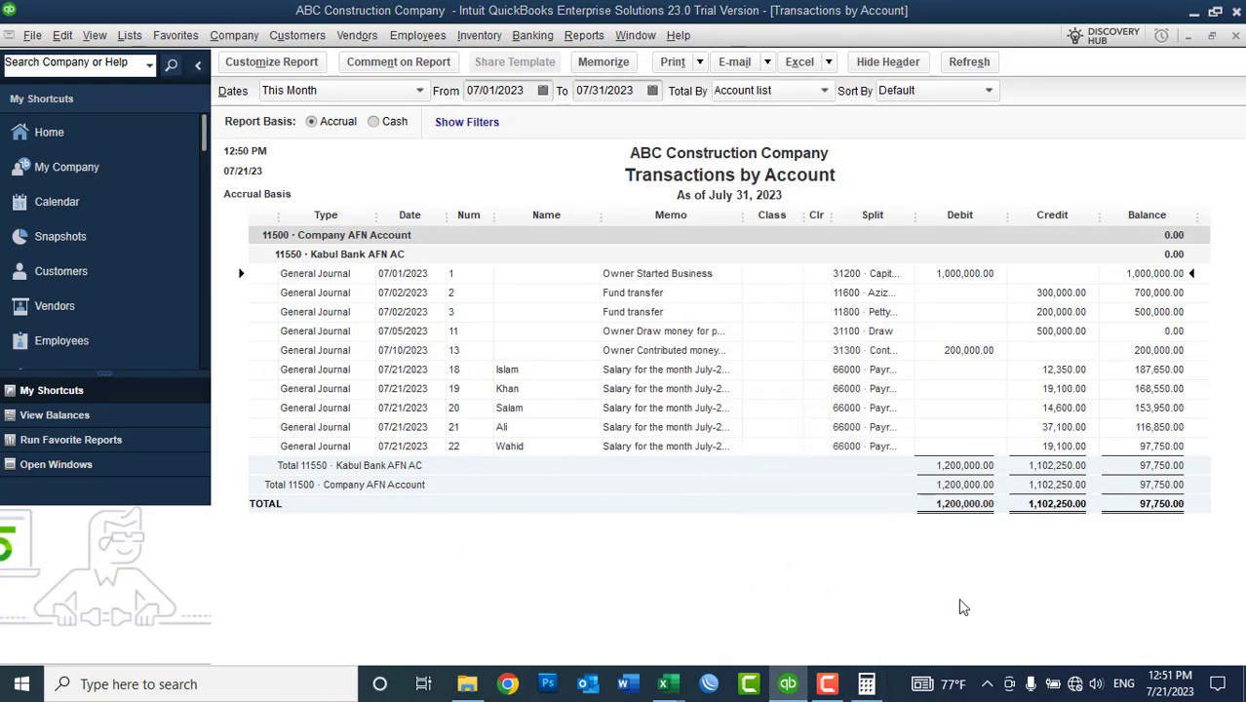
Step: Close the Transactions by Account, Balance Sheet and Profit & Loss reports and open a blank general journal entry
click(1234, 36)
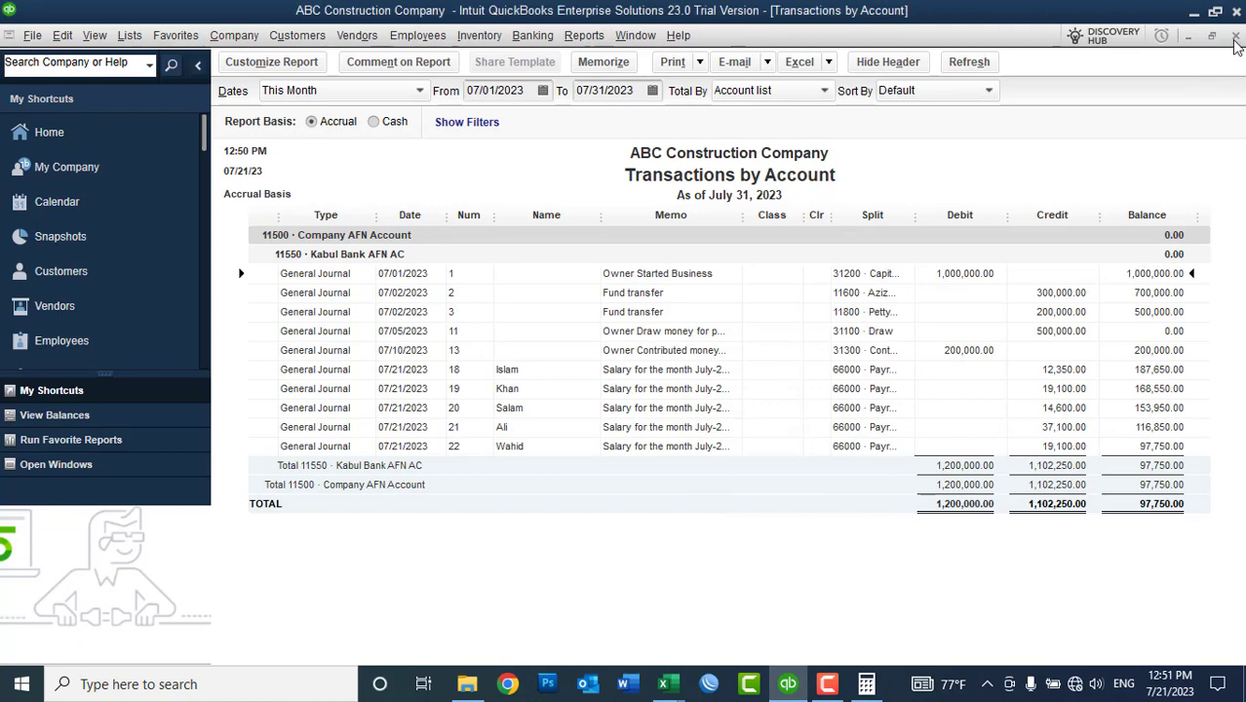
click(1235, 37)
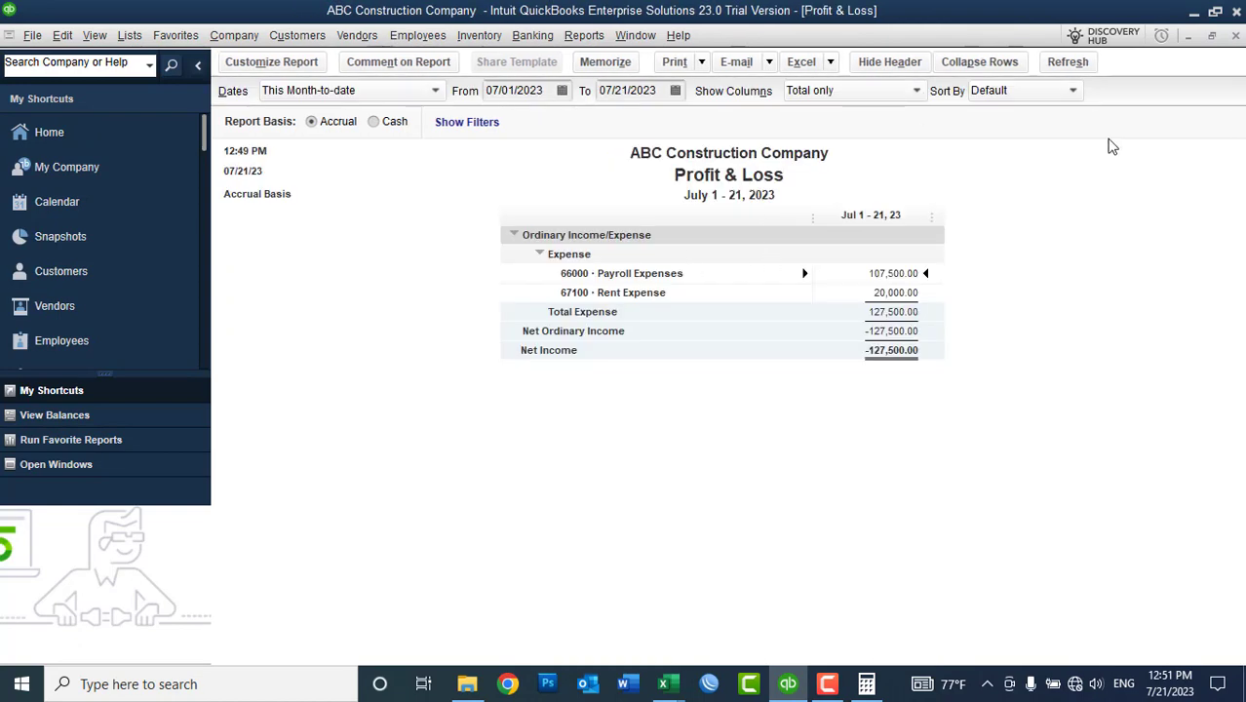
click(1234, 36)
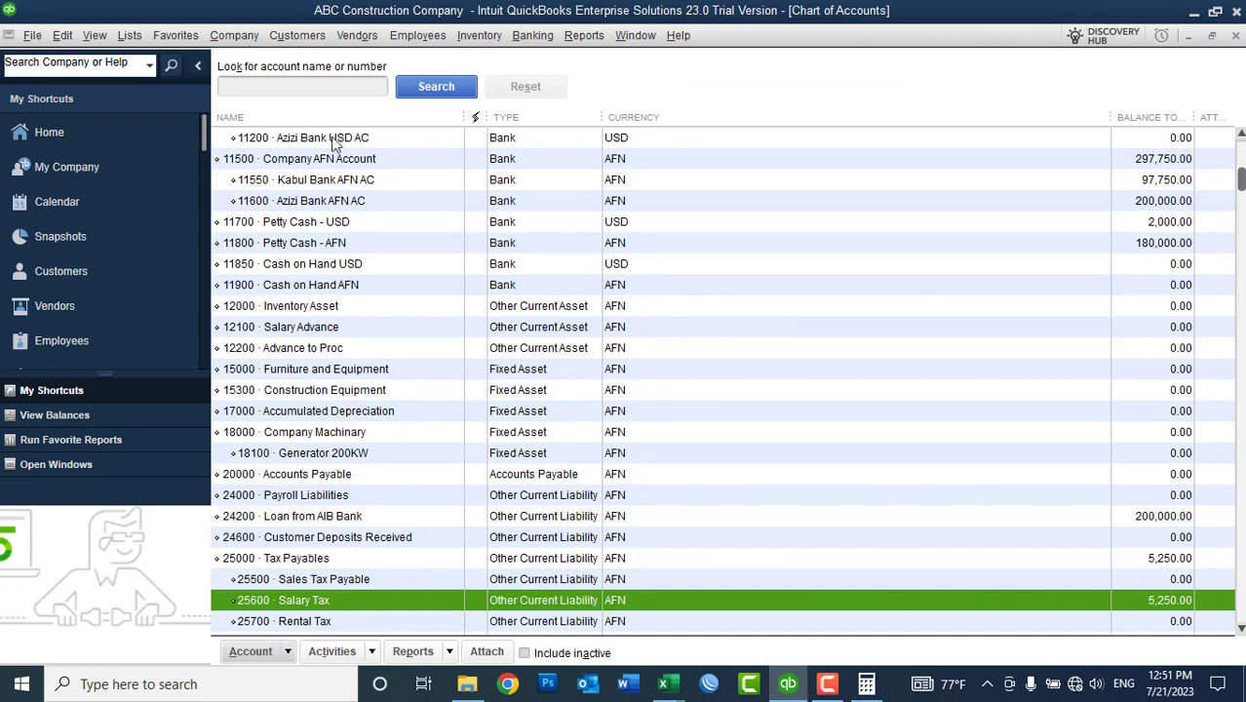
click(246, 39)
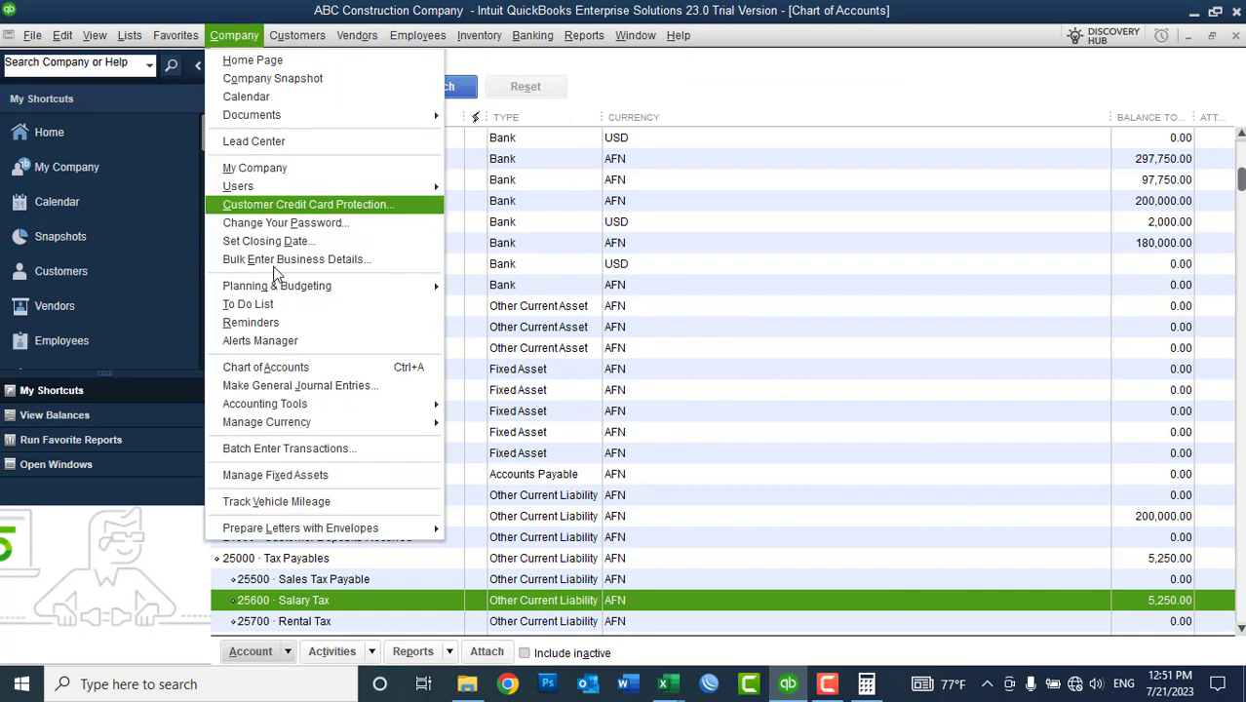
click(291, 385)
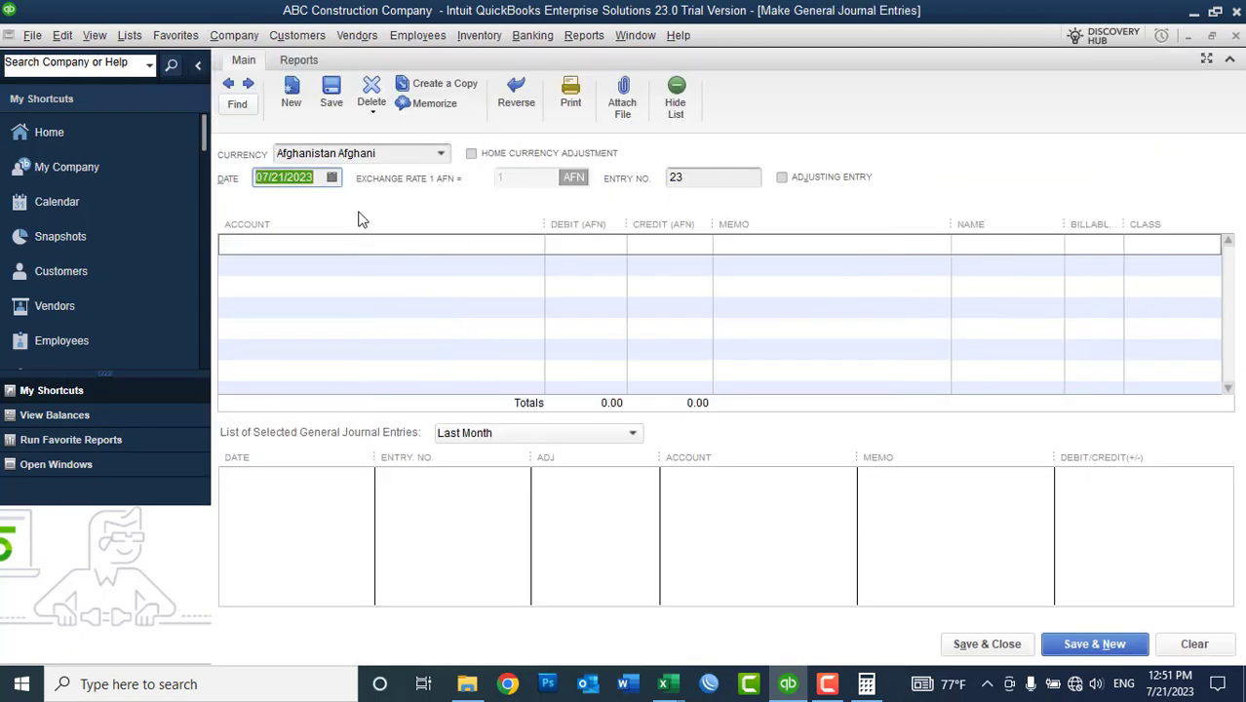
Step: Date the journal entry 07/22/2023 and choose 25600 · Salary Tax as the account on the first line
click(332, 177)
click(398, 324)
click(424, 246)
text(sal)
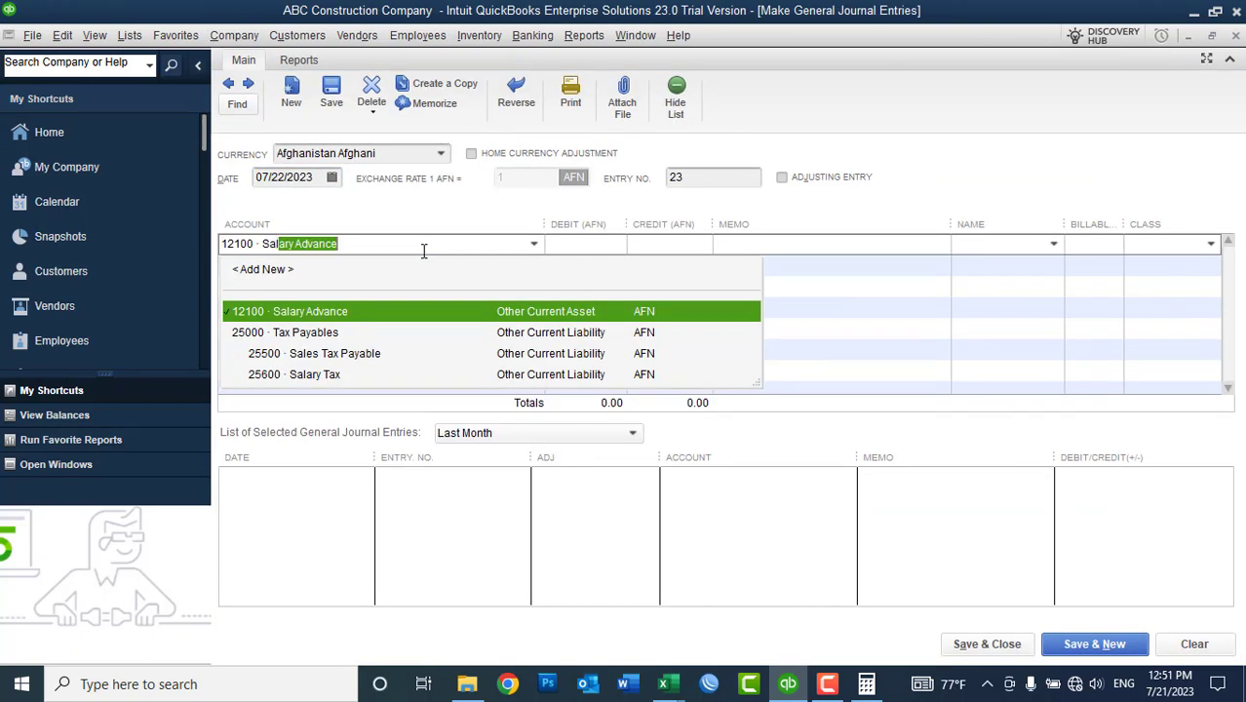
click(356, 369)
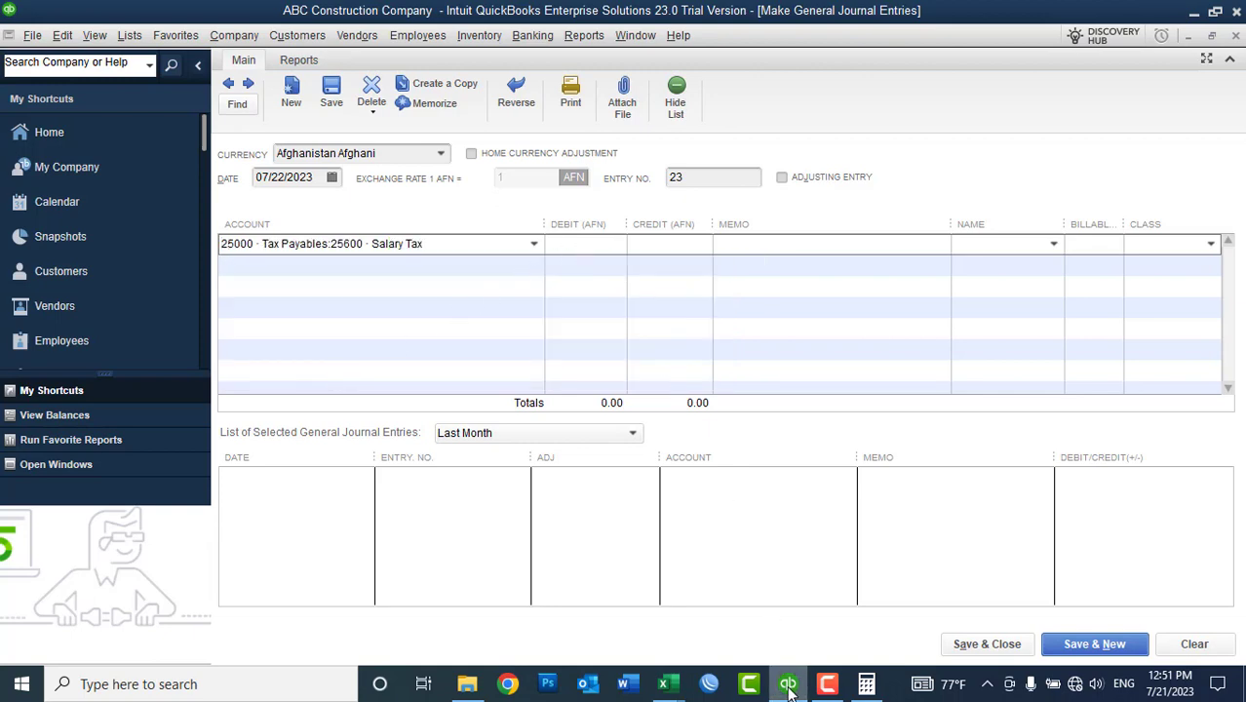
Step: Check the tax total in the Excel Salary Sheet, return to QuickBooks and enter 5250 as the Salary Tax debit
mouse_move(789, 682)
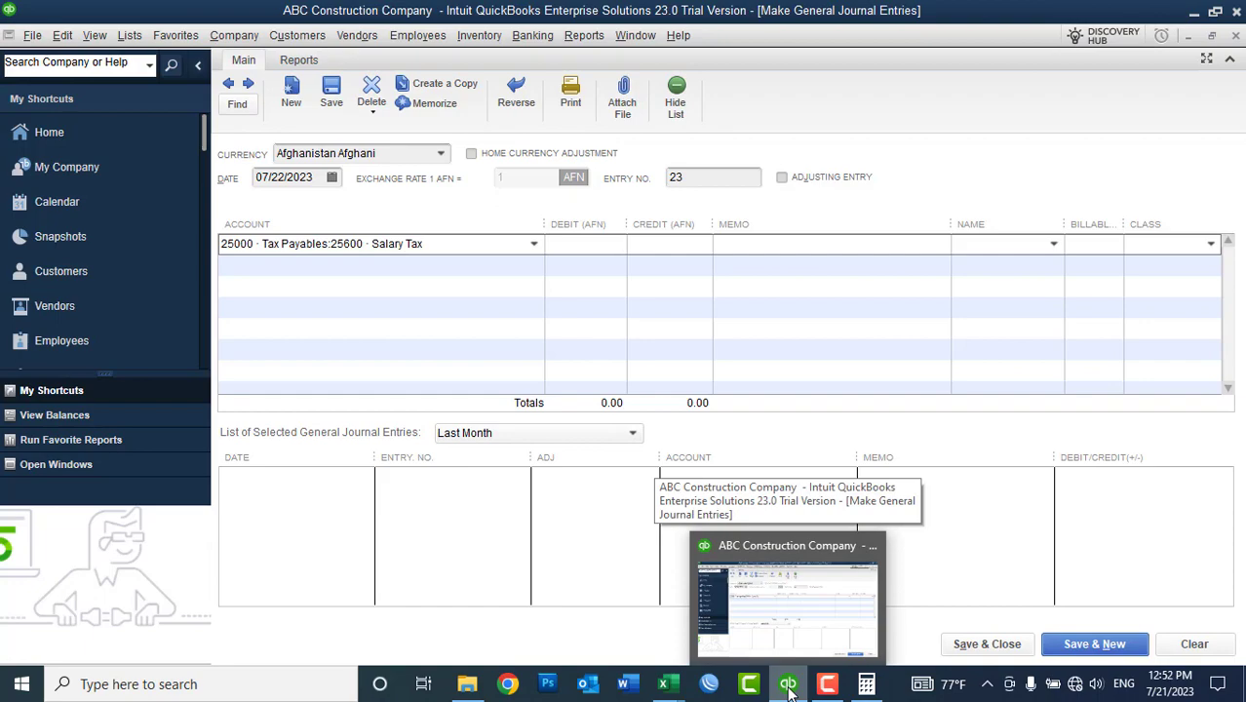
click(789, 685)
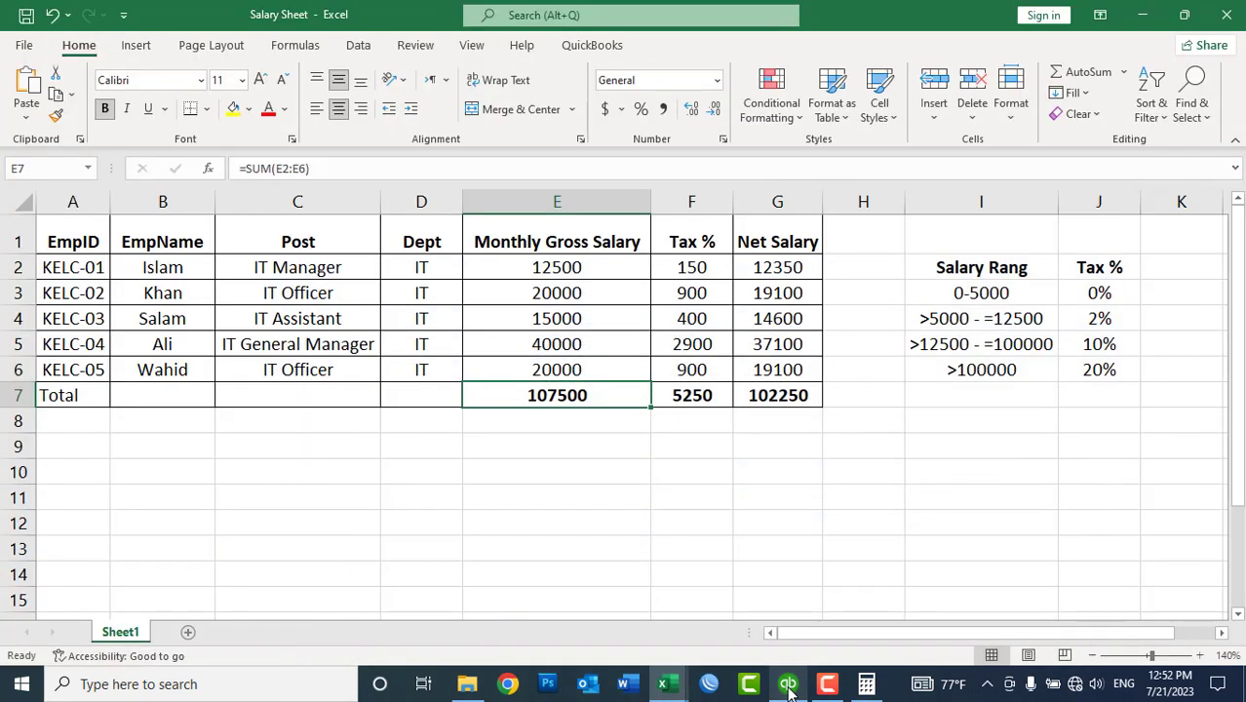
click(789, 685)
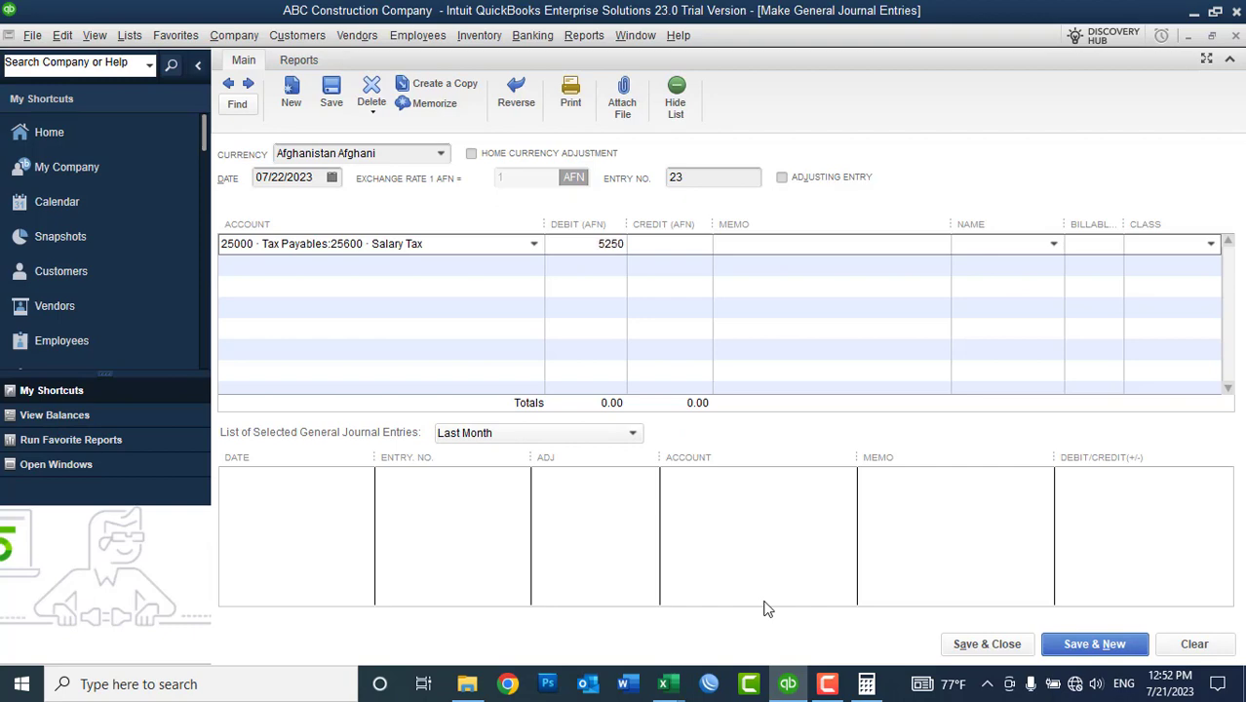
Step: Assign the 5,250.00 credit on the second line to the 11800 · Petty Cash - AFN account
click(472, 268)
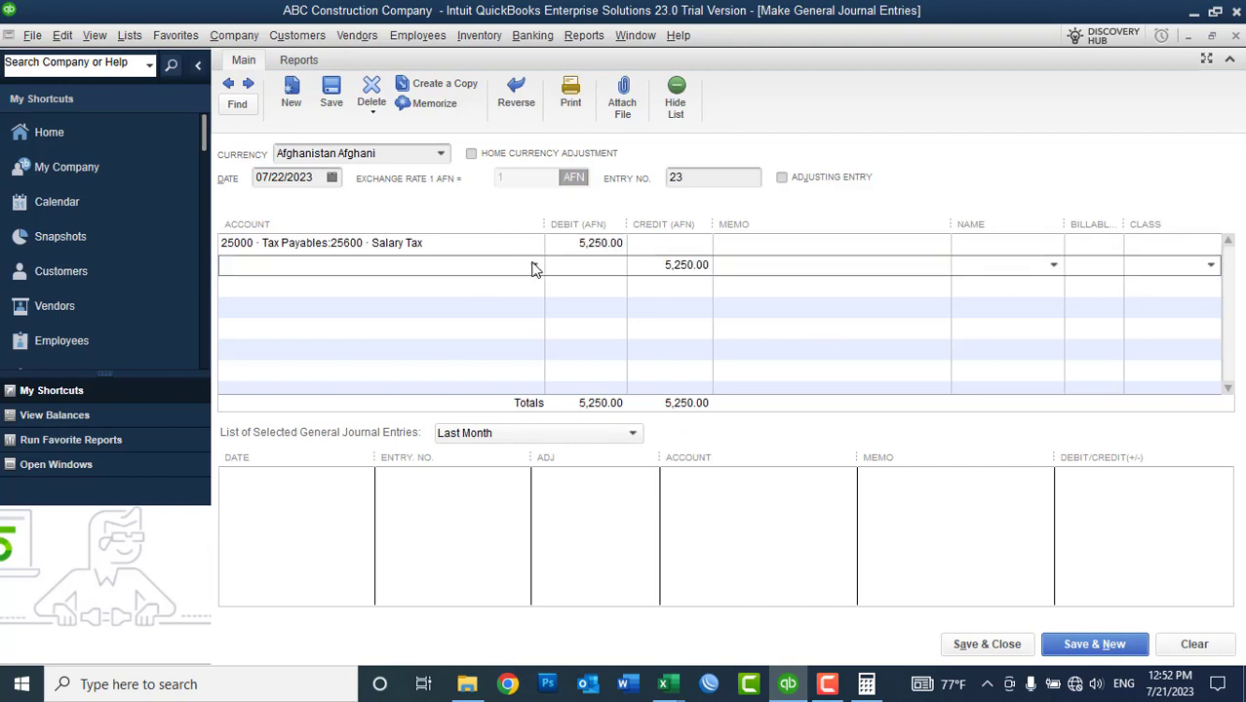
click(534, 268)
click(314, 404)
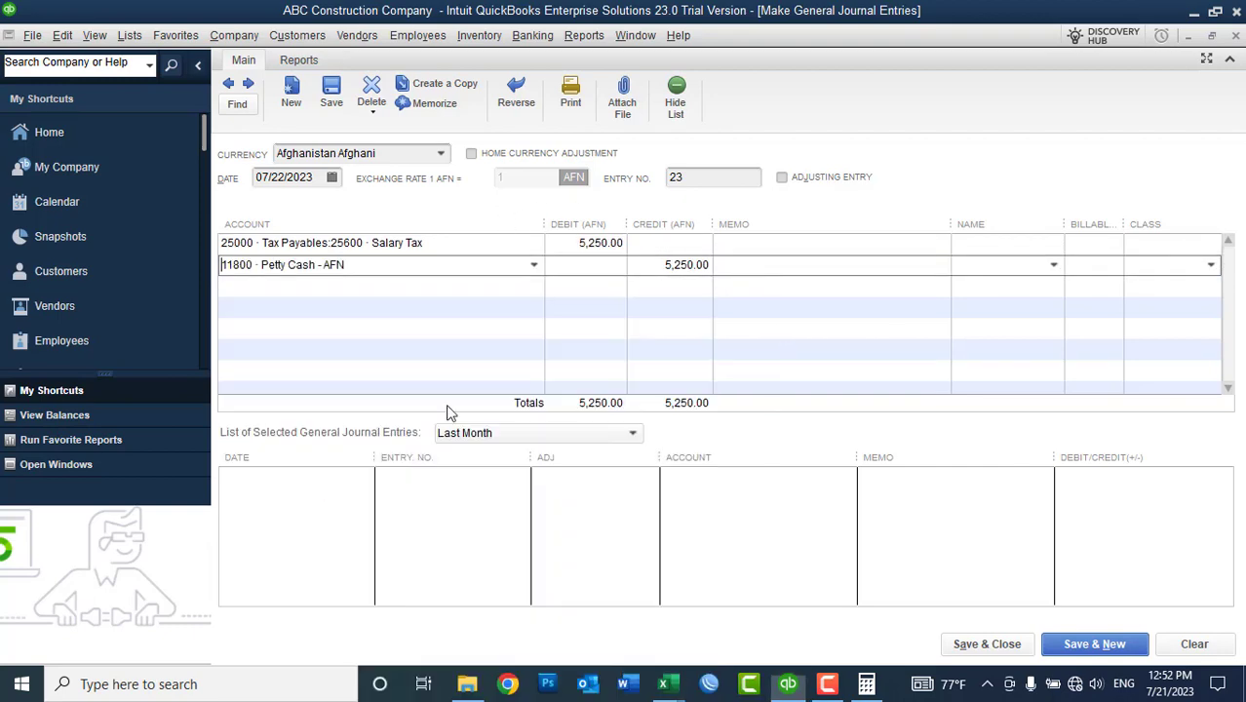
Step: Enter the memo "Salary tax for the month of july-2023 Paid" on the Salary Tax line and copy it to the Petty Cash line
click(743, 243)
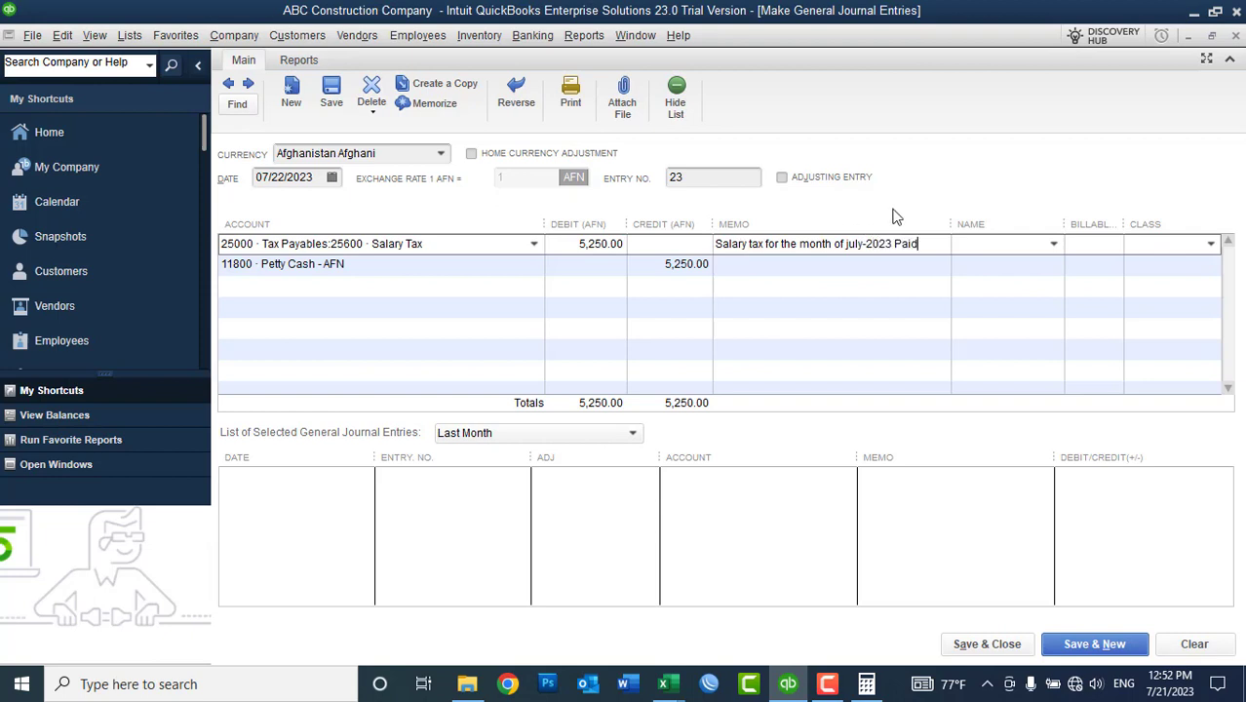
drag(918, 243, 647, 244)
key(ctrl+c)
key(Down)
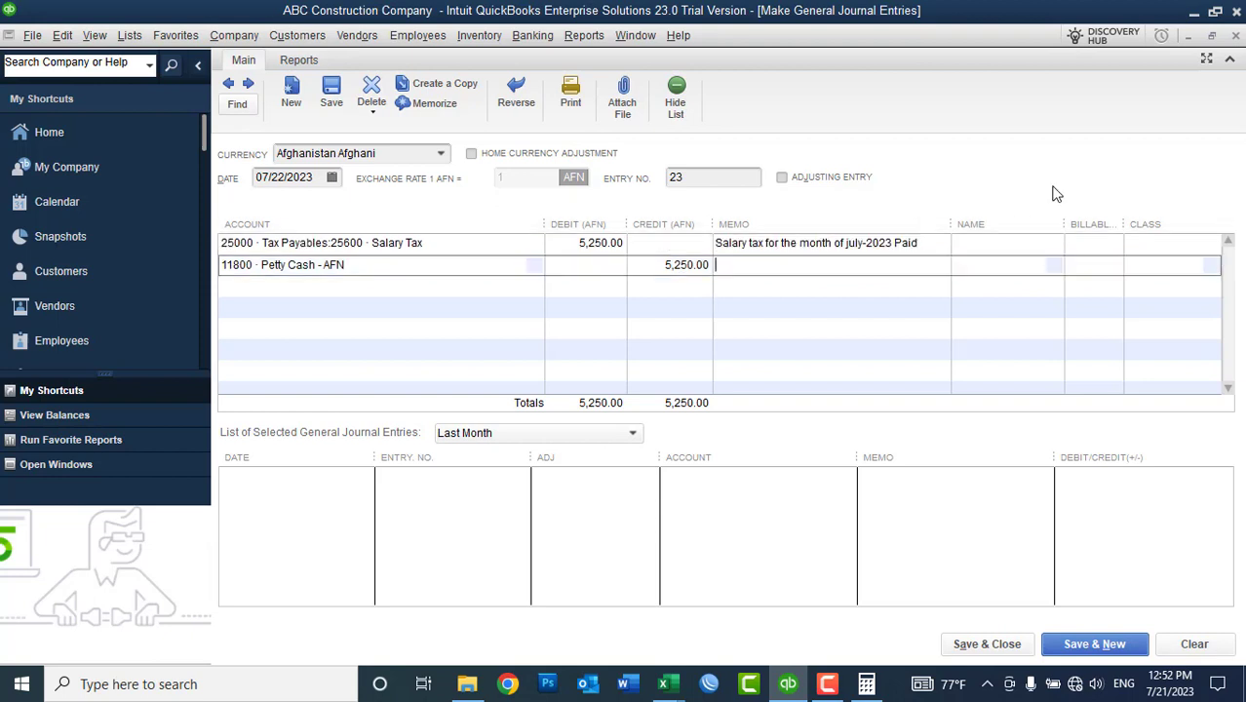
key(ctrl+v)
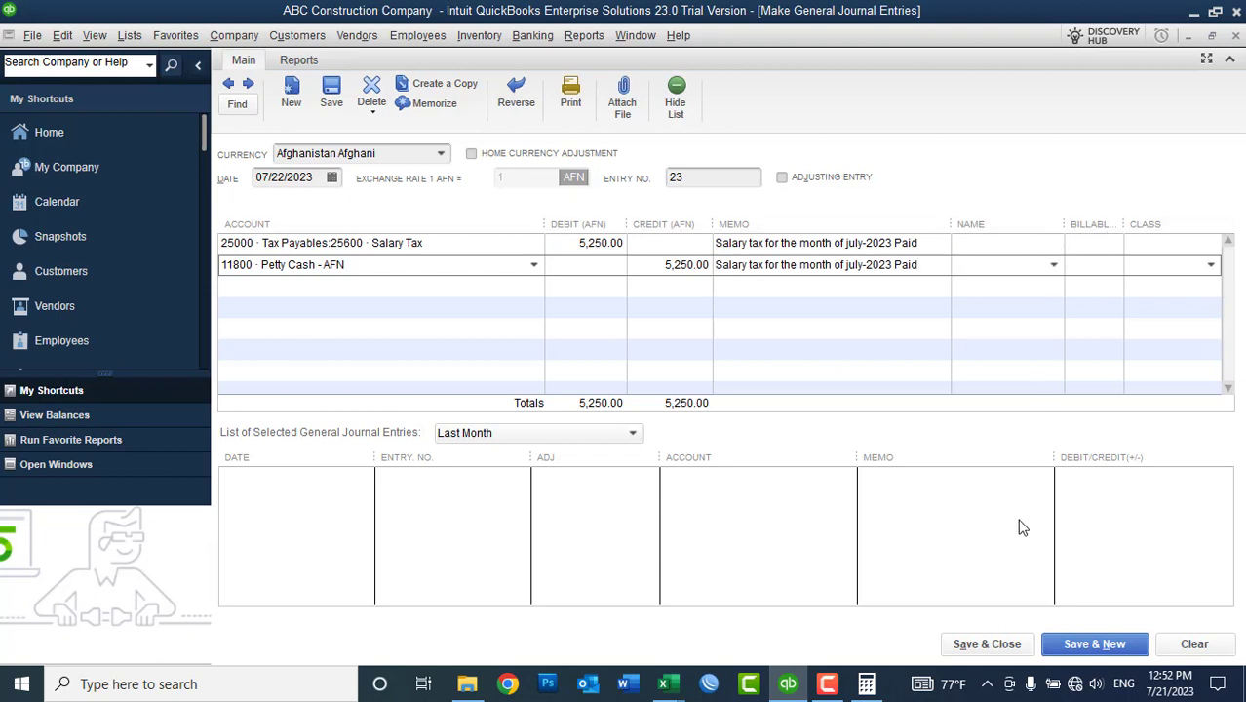
Step: Set Da Afghanistan Bank as the Salary Tax line's name, pick a name for the Petty Cash line, then save and close the entry
click(1015, 245)
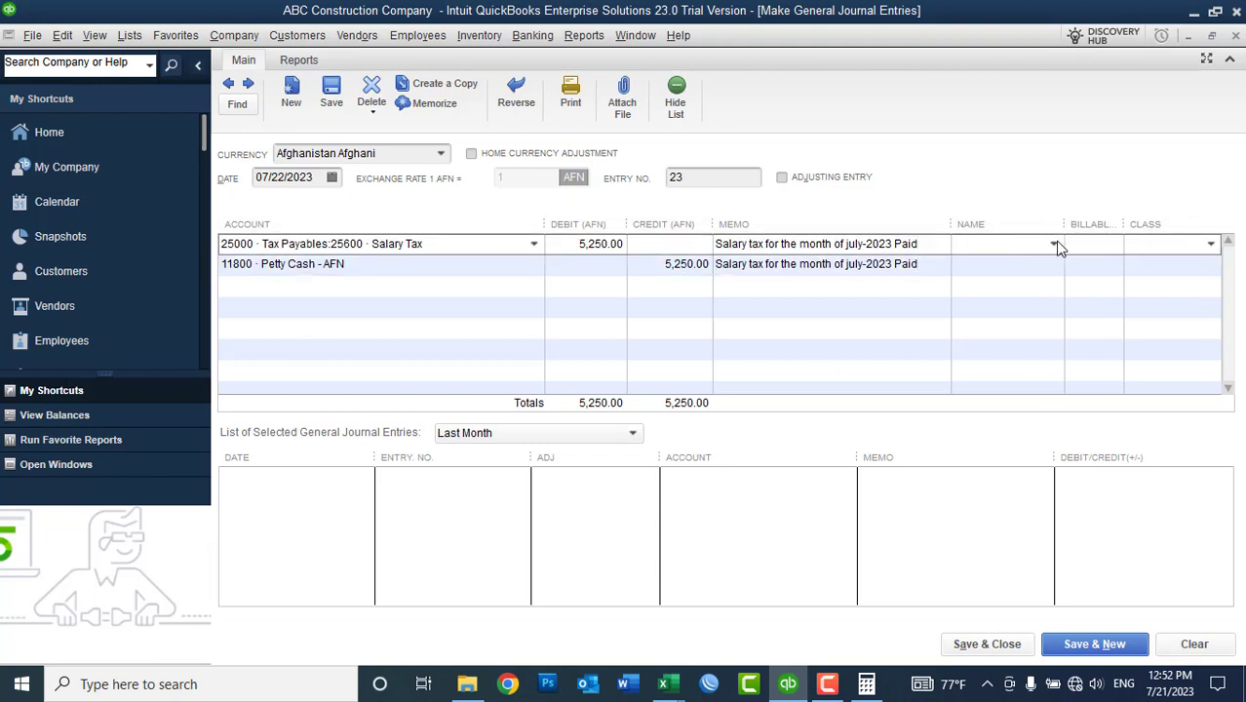
click(1053, 243)
click(998, 291)
click(1009, 265)
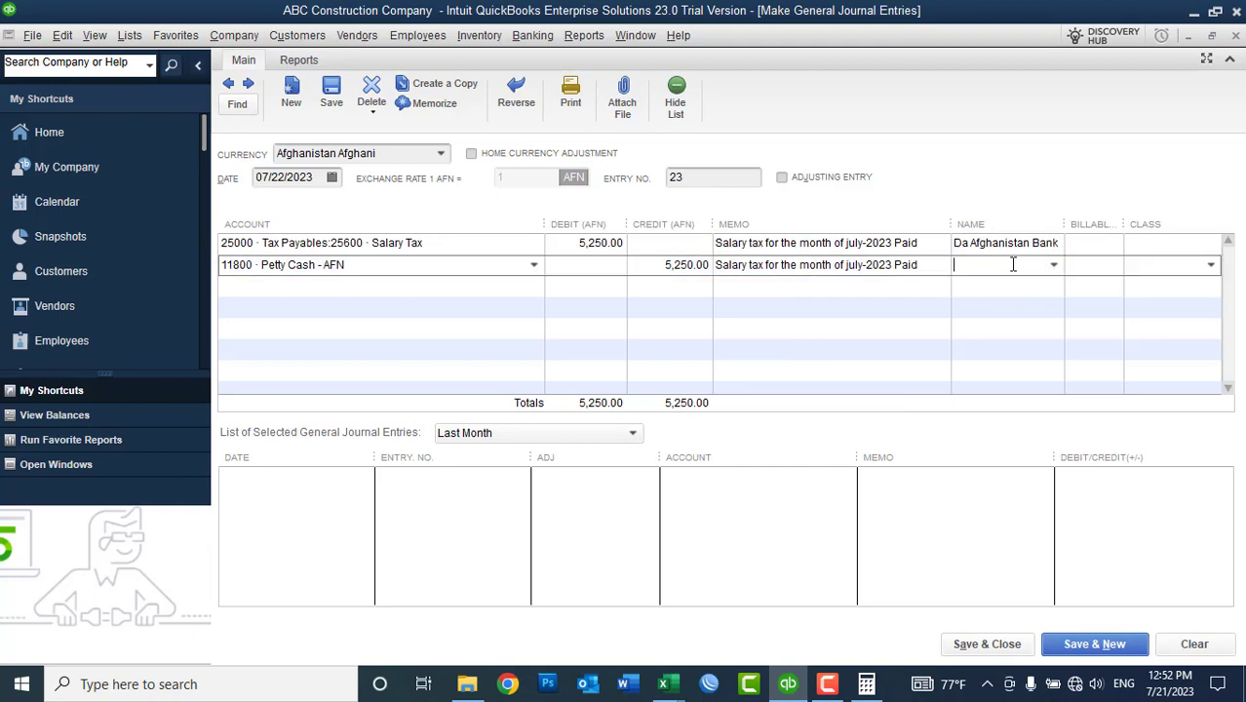
click(1054, 265)
click(926, 328)
click(987, 643)
click(551, 255)
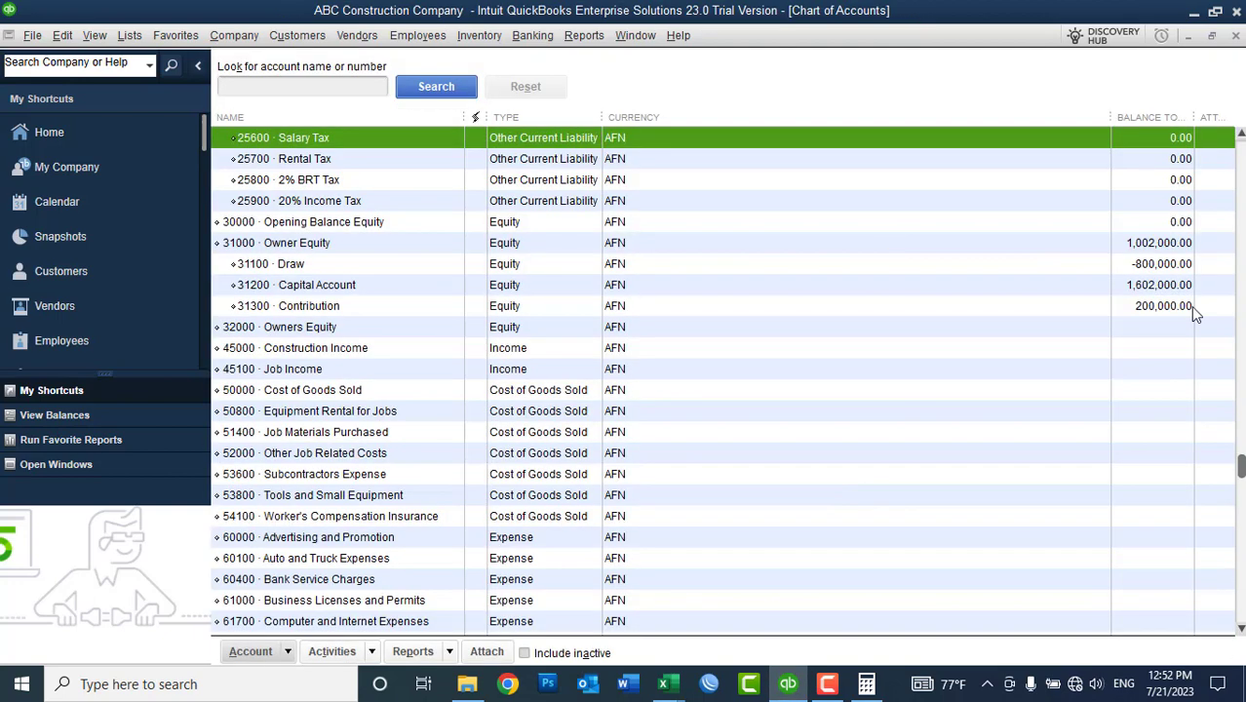
Step: Check the Salary Tax and Petty Cash - AFN balances in the Chart of Accounts
click(1240, 346)
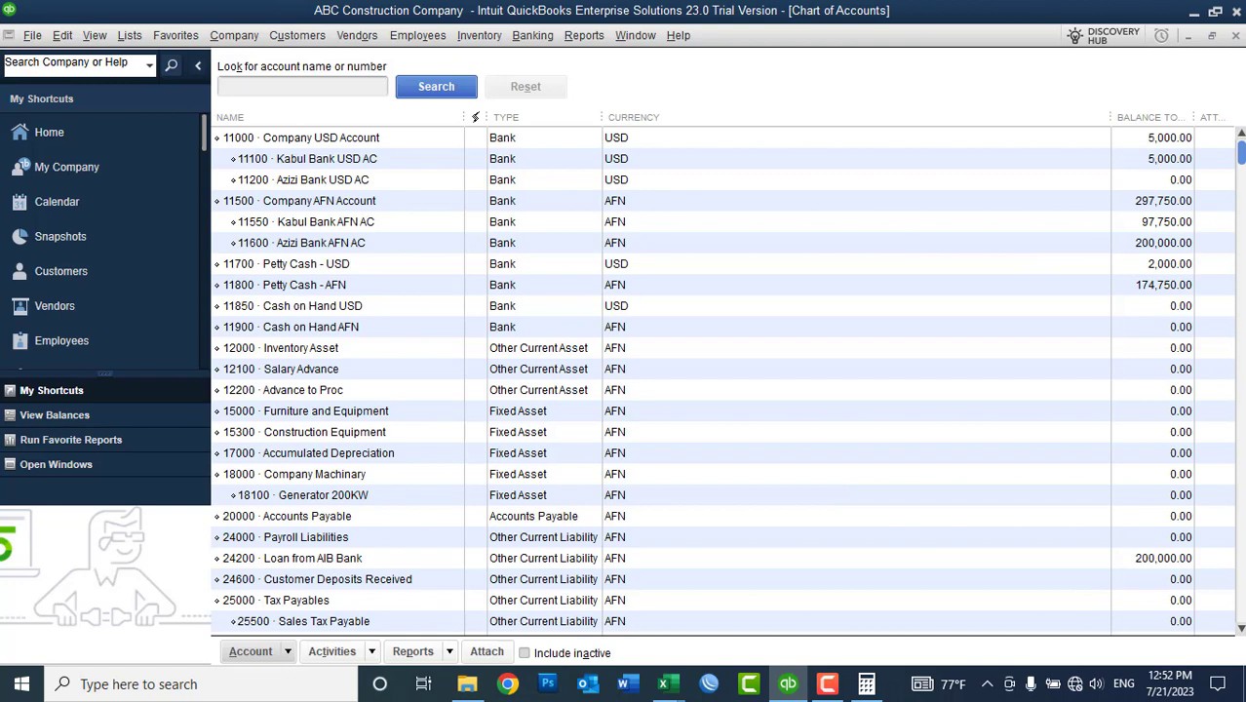
click(1241, 346)
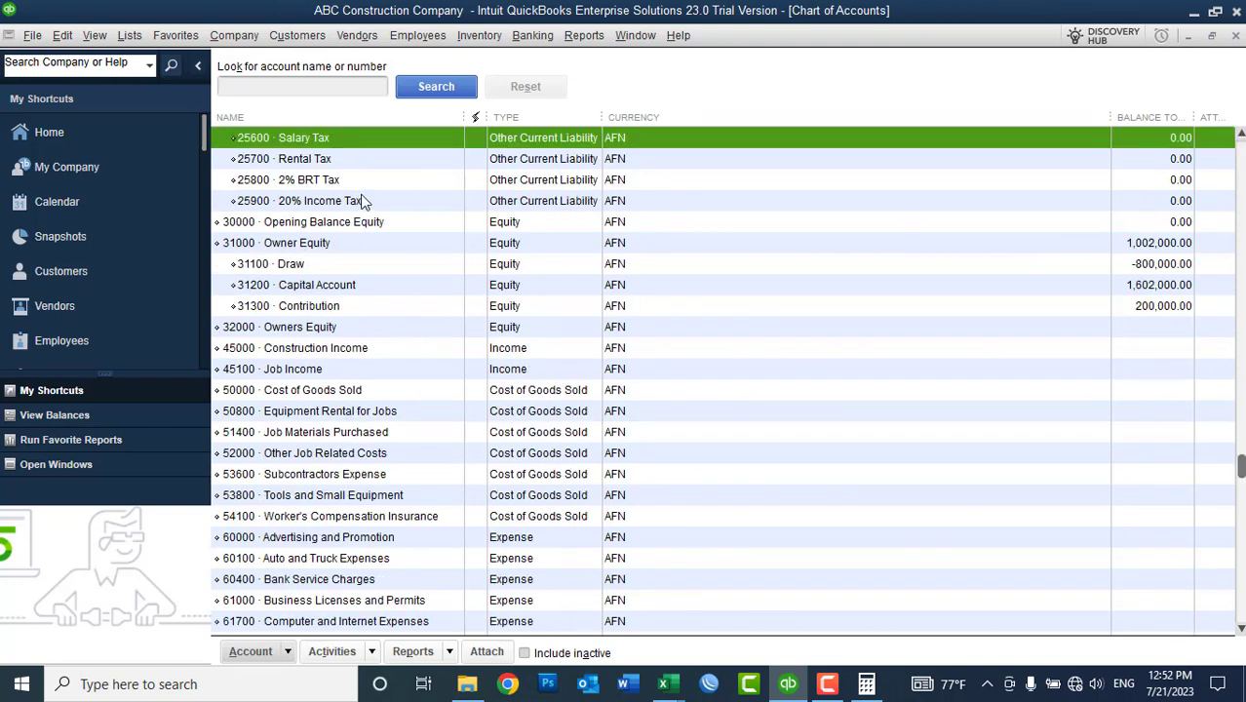
drag(1239, 466, 1241, 151)
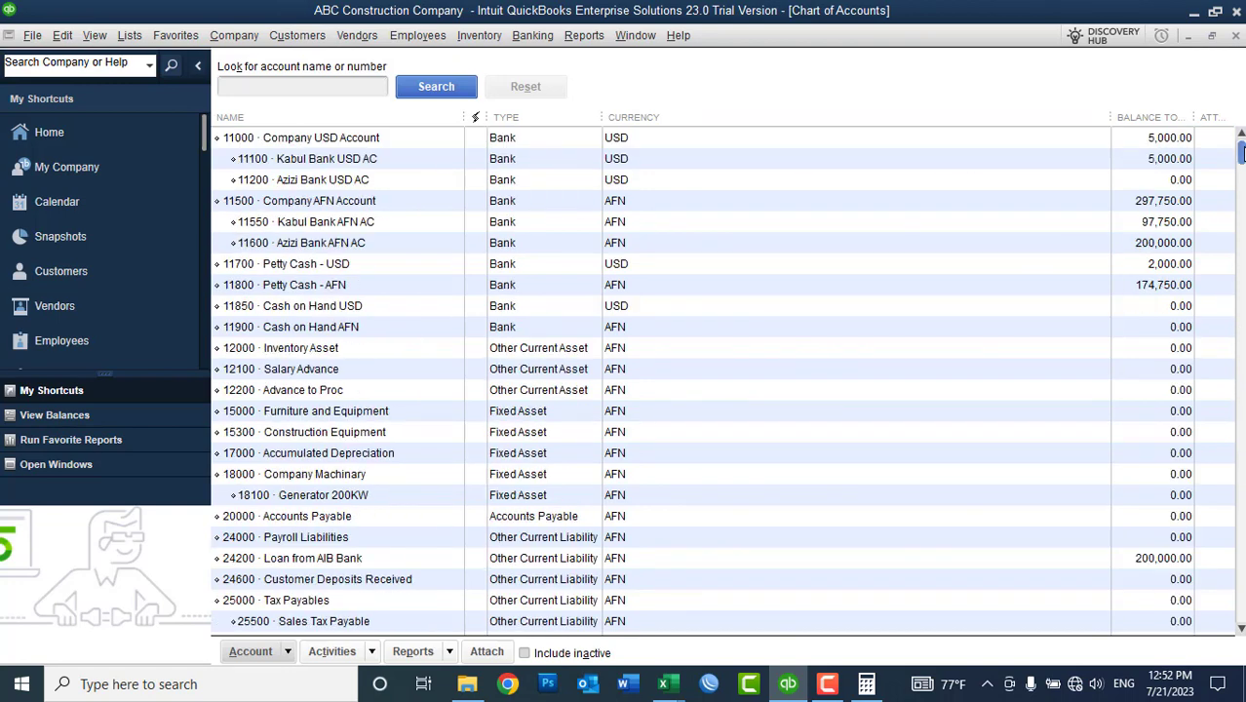
click(314, 284)
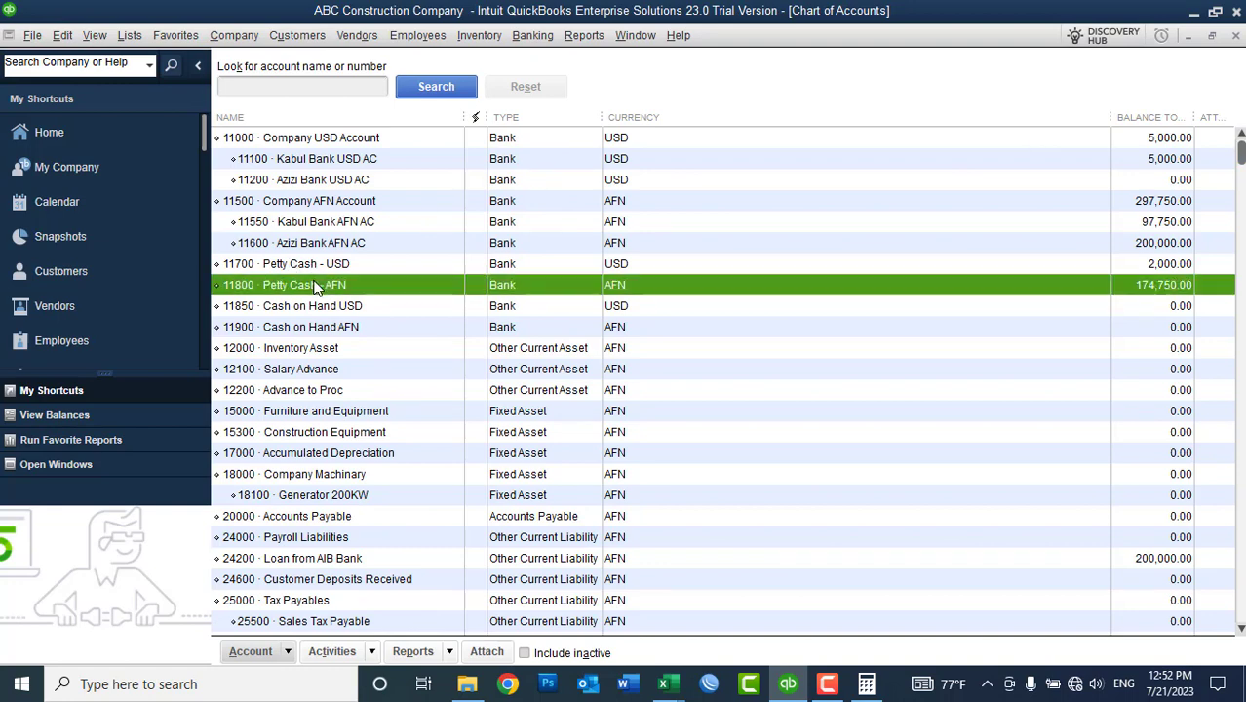
Step: Minimize the Excel Salary Sheet, Book1 and QuickBooks windows to show the desktop, and refresh it
click(663, 683)
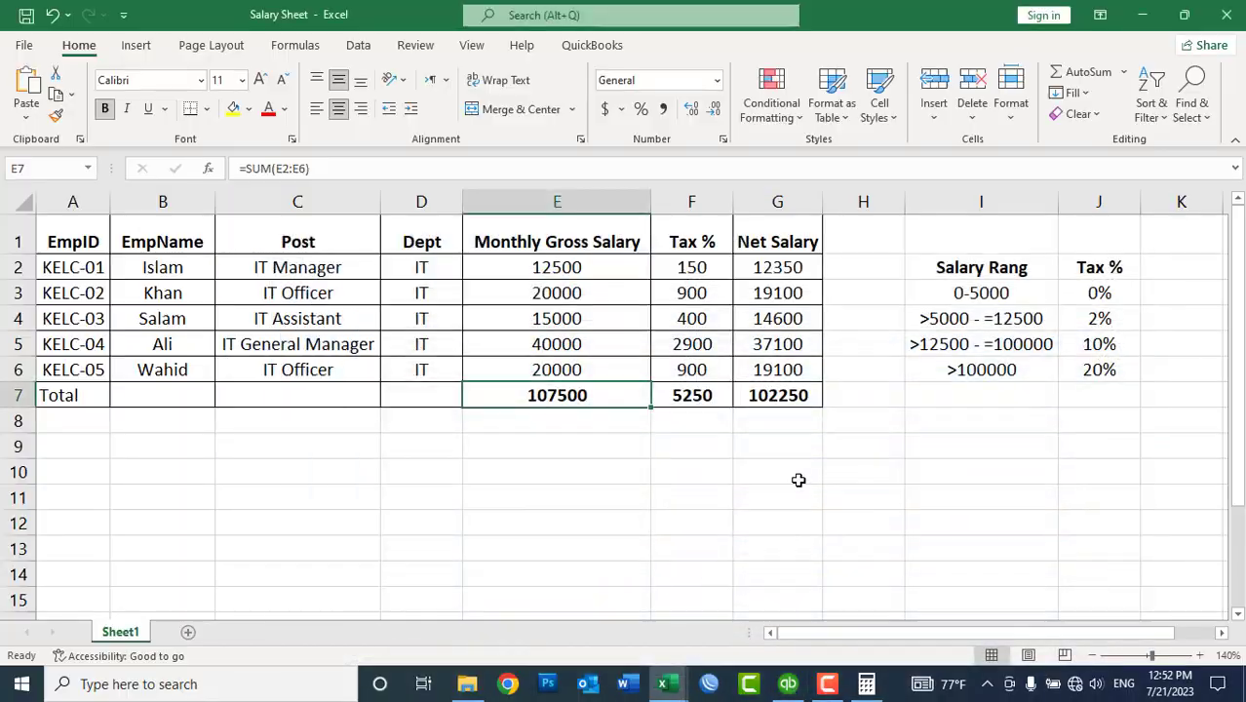
click(1140, 15)
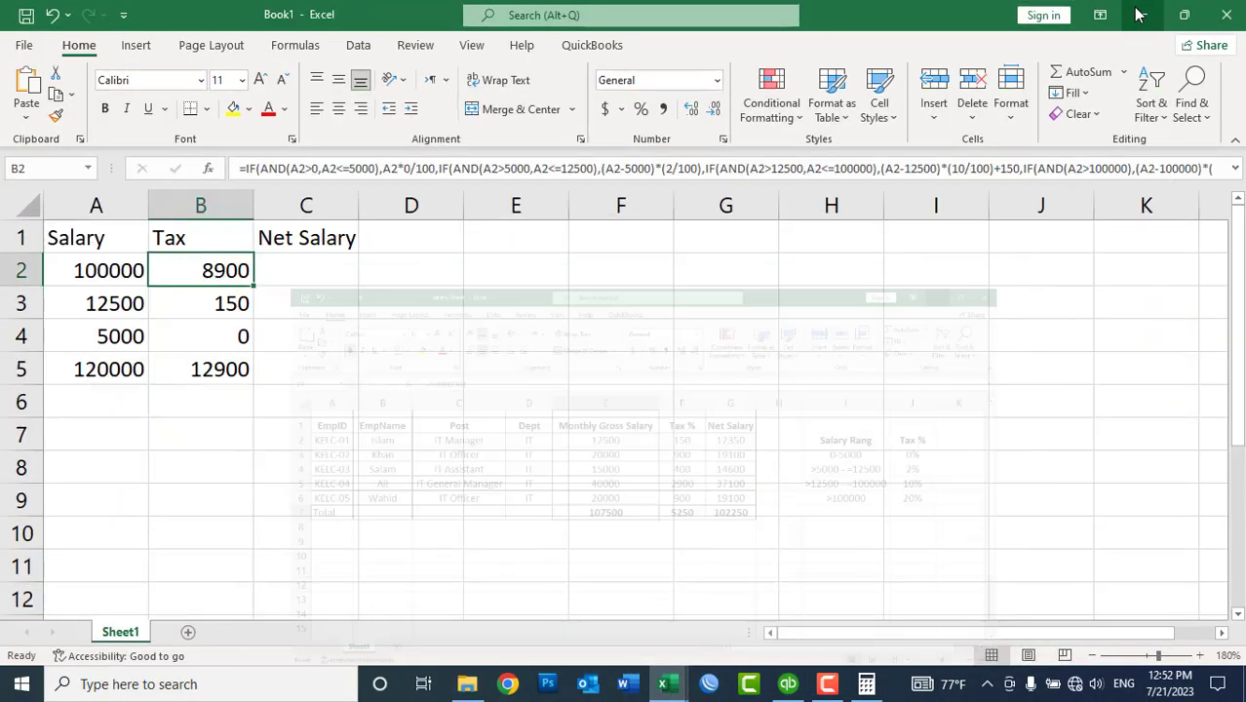
click(1141, 15)
click(1141, 14)
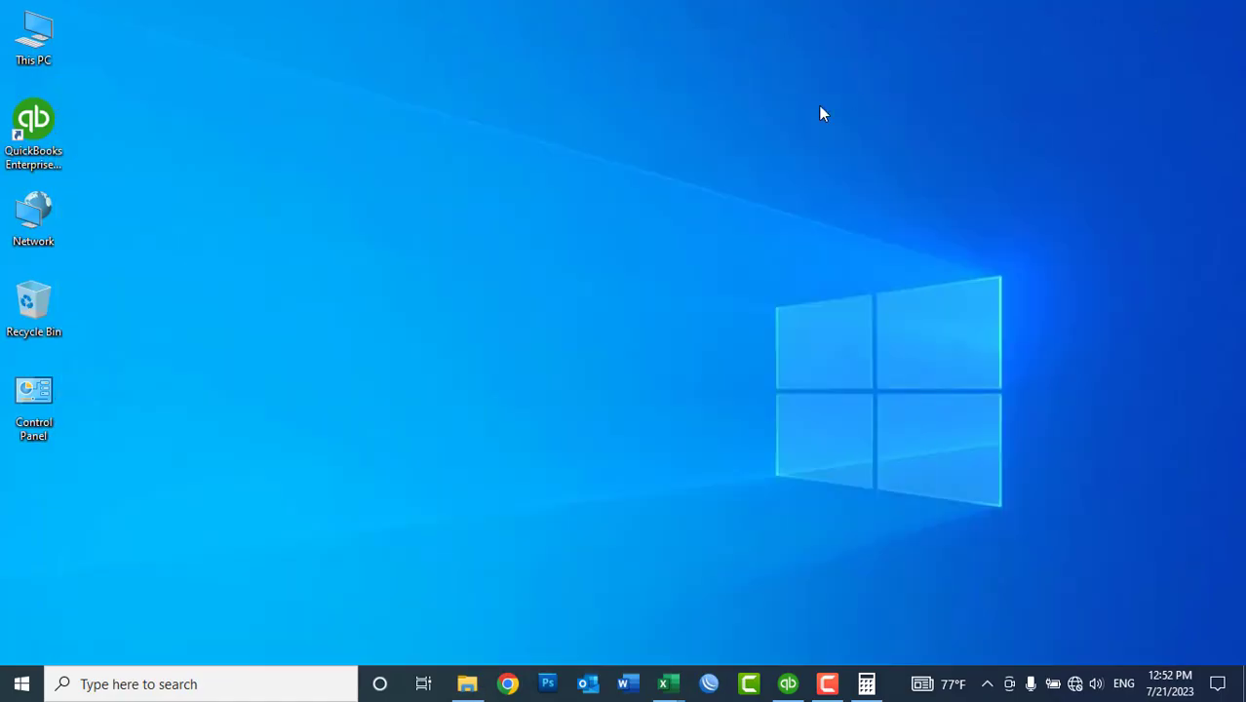
right_click(819, 108)
click(846, 158)
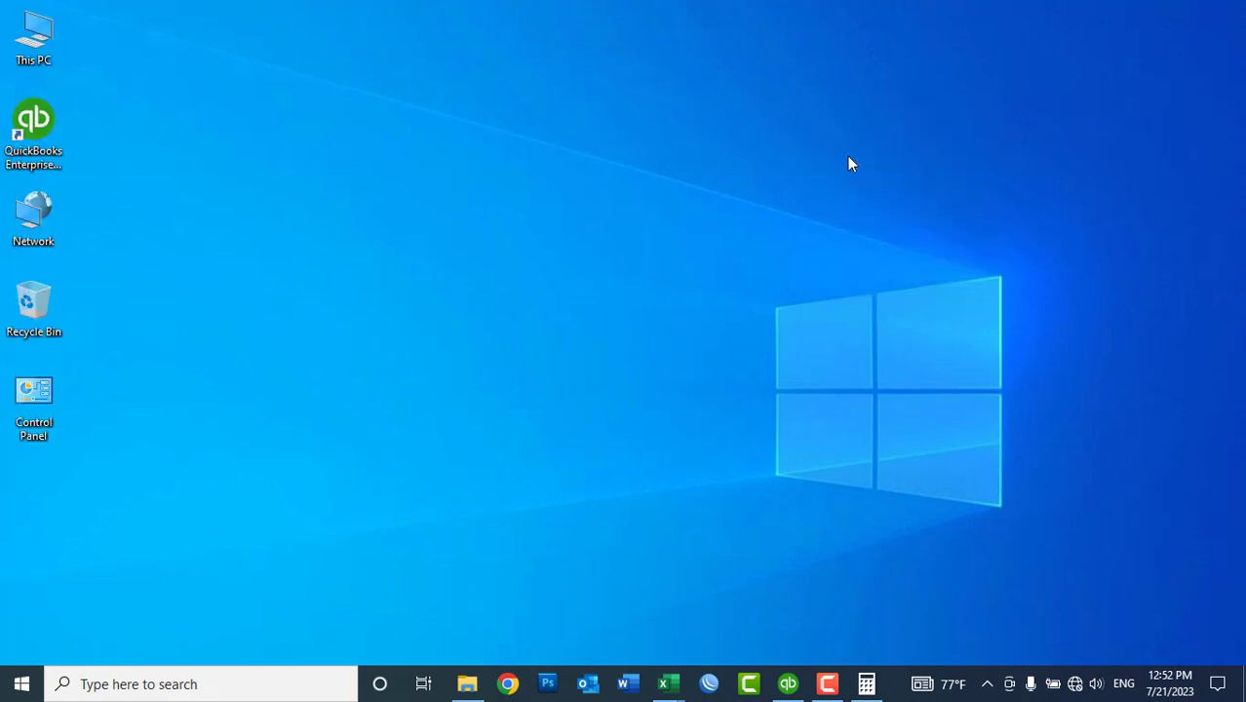